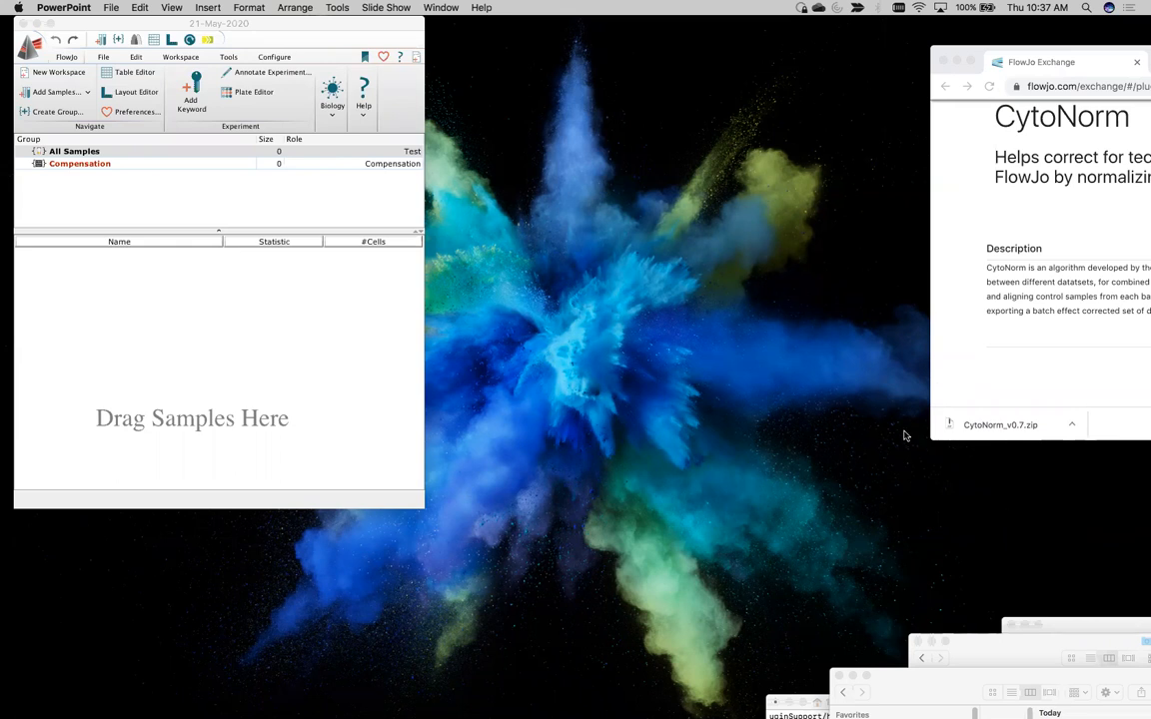
Bring the FlowJo Exchange page fully into view and download the CytoNorm version 0.7 plugin
click(289, 374)
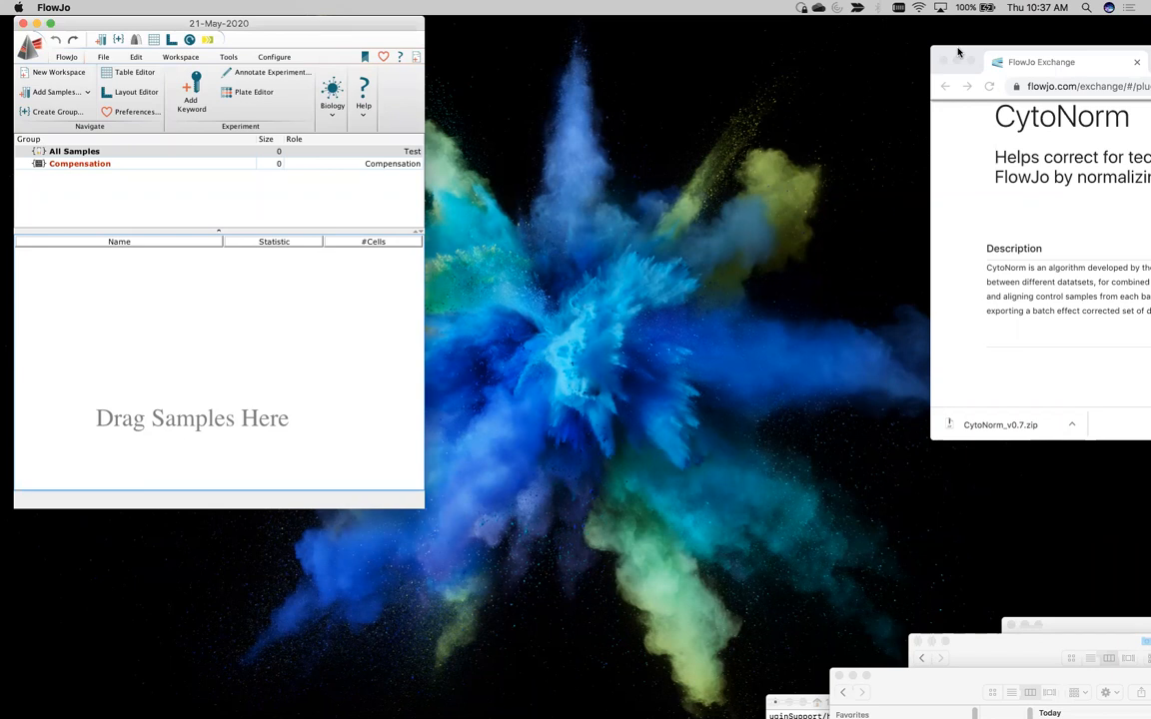
drag(957, 52, 537, 23)
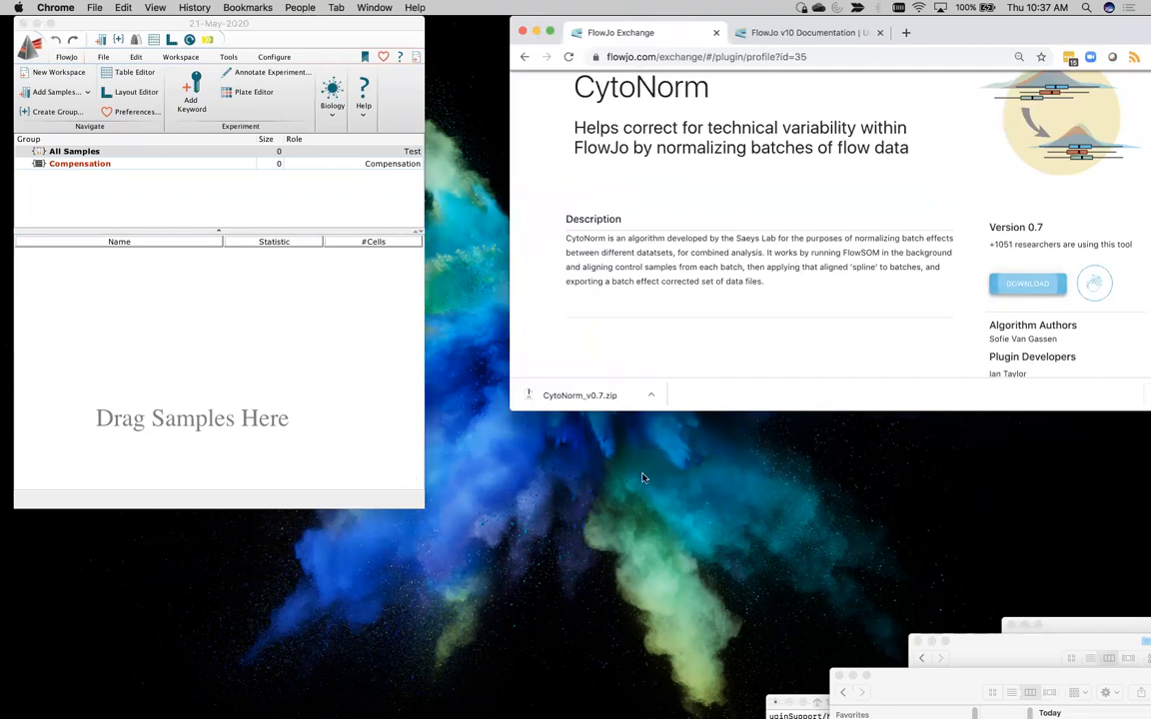
drag(905, 681, 857, 684)
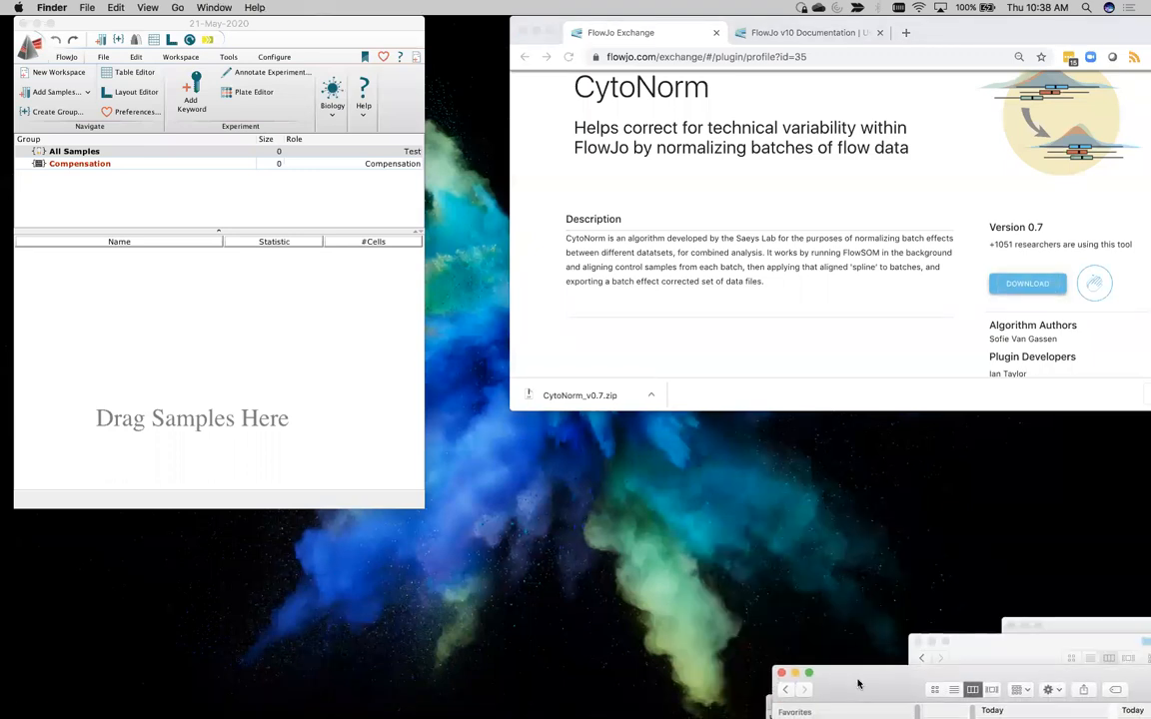
drag(972, 648, 999, 690)
click(1029, 286)
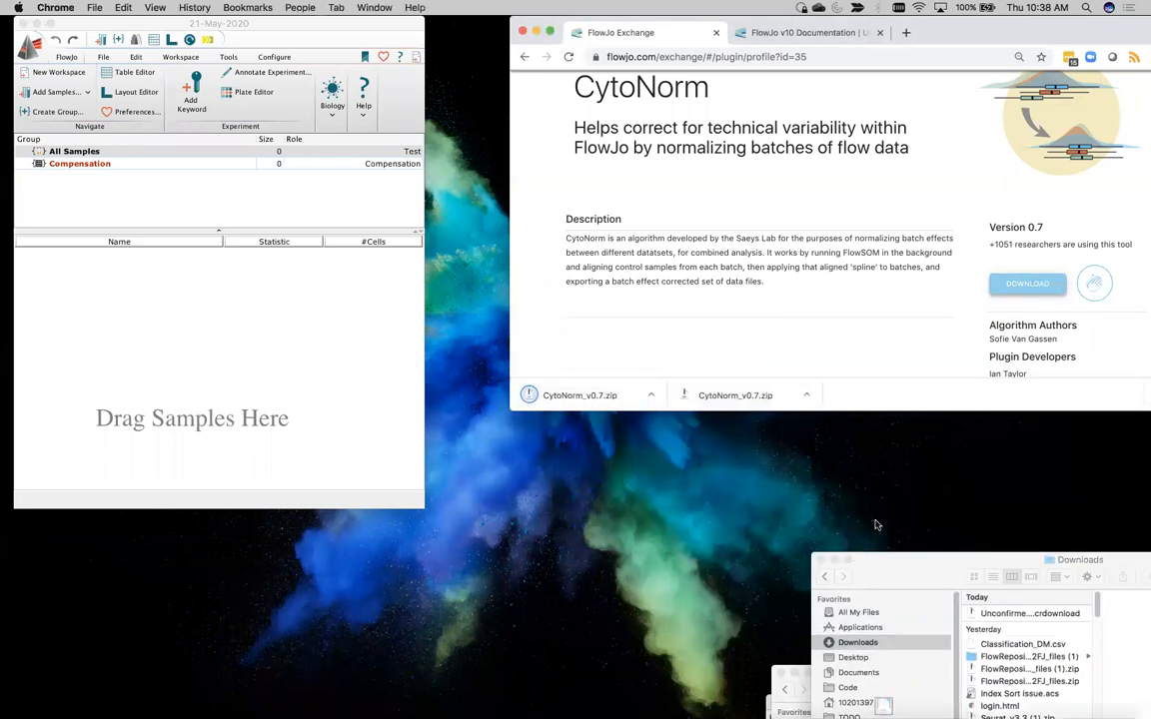
Extract CytoNorm_v0.7.zip in the Downloads folder and move the folder window out of the way
drag(968, 579, 859, 404)
click(895, 436)
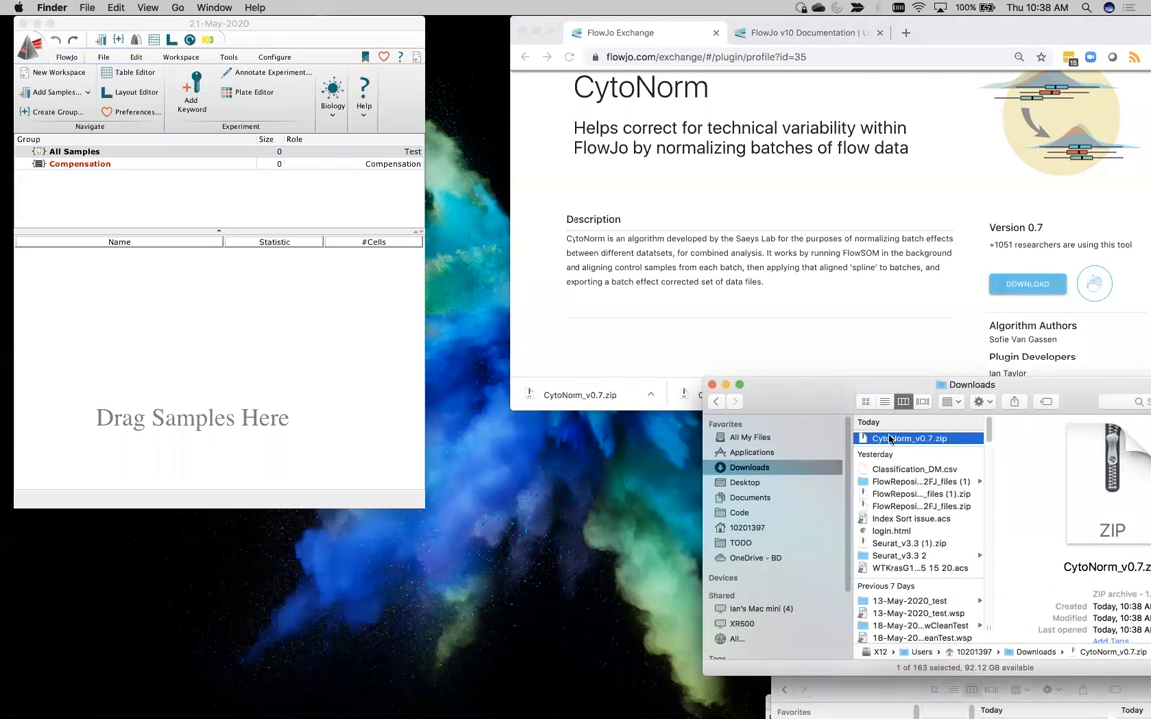
double_click(892, 441)
drag(805, 396, 877, 666)
Show the contents of the plugins folder inside Applications to check for the CytoNorm jar file
drag(1050, 622, 730, 290)
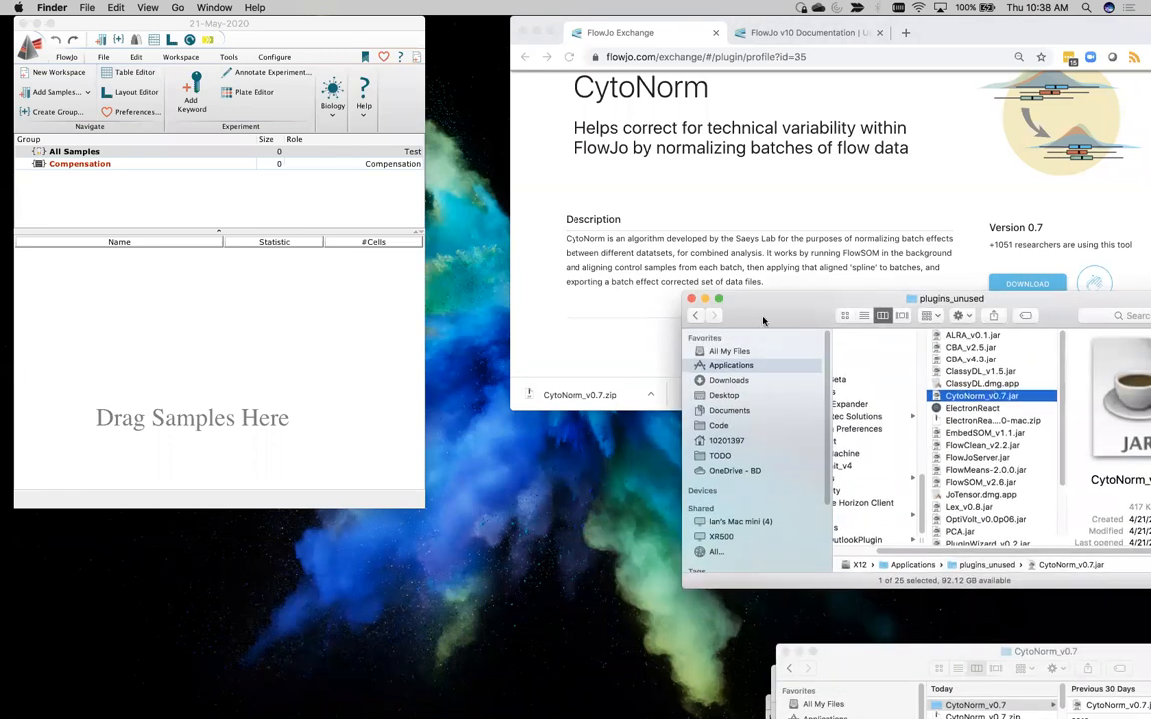
scroll(911, 453, left, 3)
scroll(904, 445, up, 5)
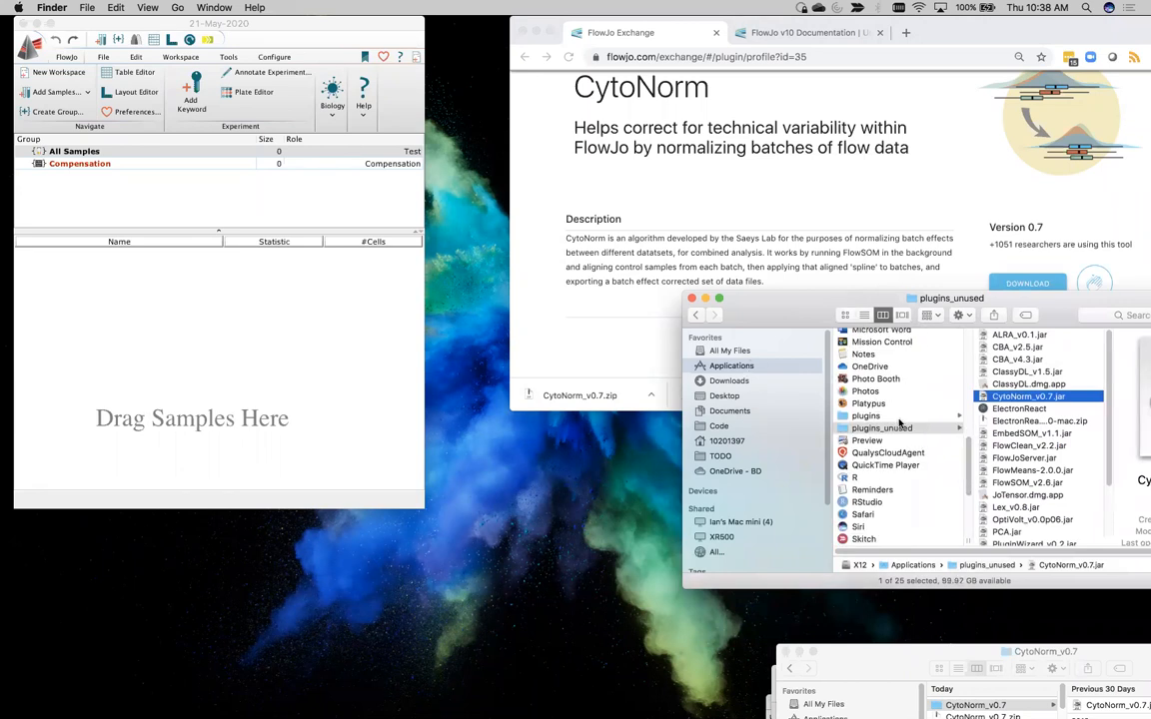
click(954, 416)
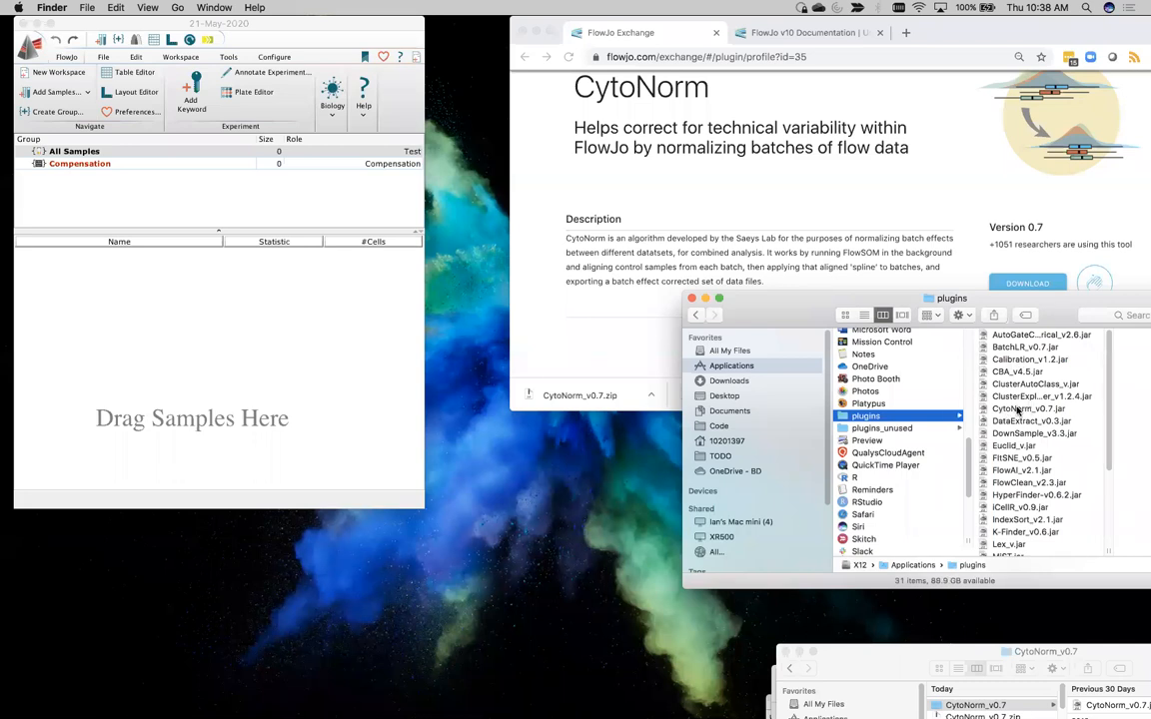
Preview How-to-CytoNorm.pdf in the extracted CytoNorm_v0.7 folder, and move the folder windows aside
drag(910, 651, 789, 529)
drag(1004, 586, 952, 585)
drag(967, 527, 902, 288)
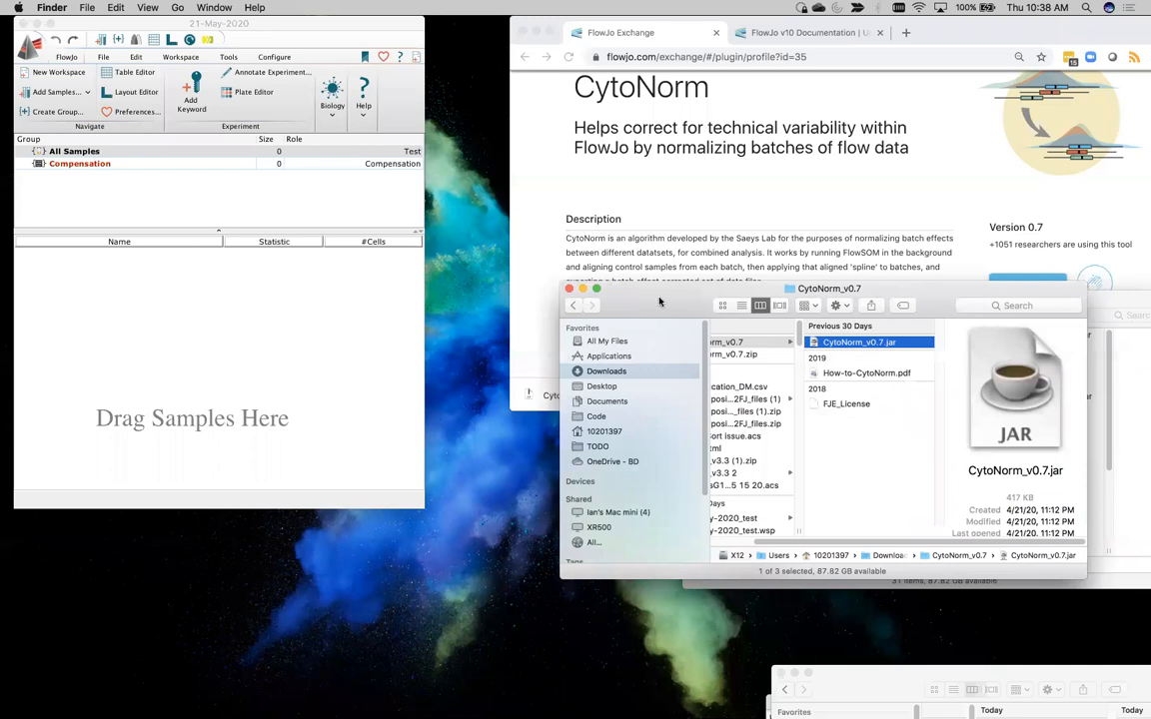
drag(687, 328, 698, 266)
click(837, 312)
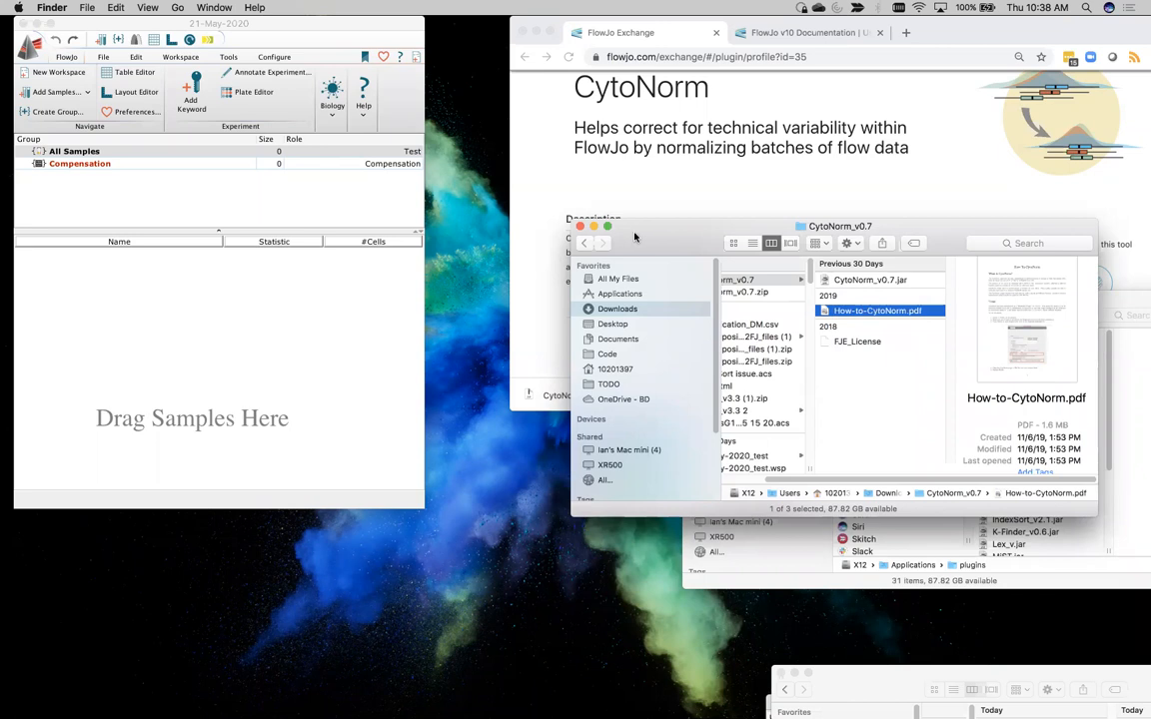
drag(633, 237, 939, 663)
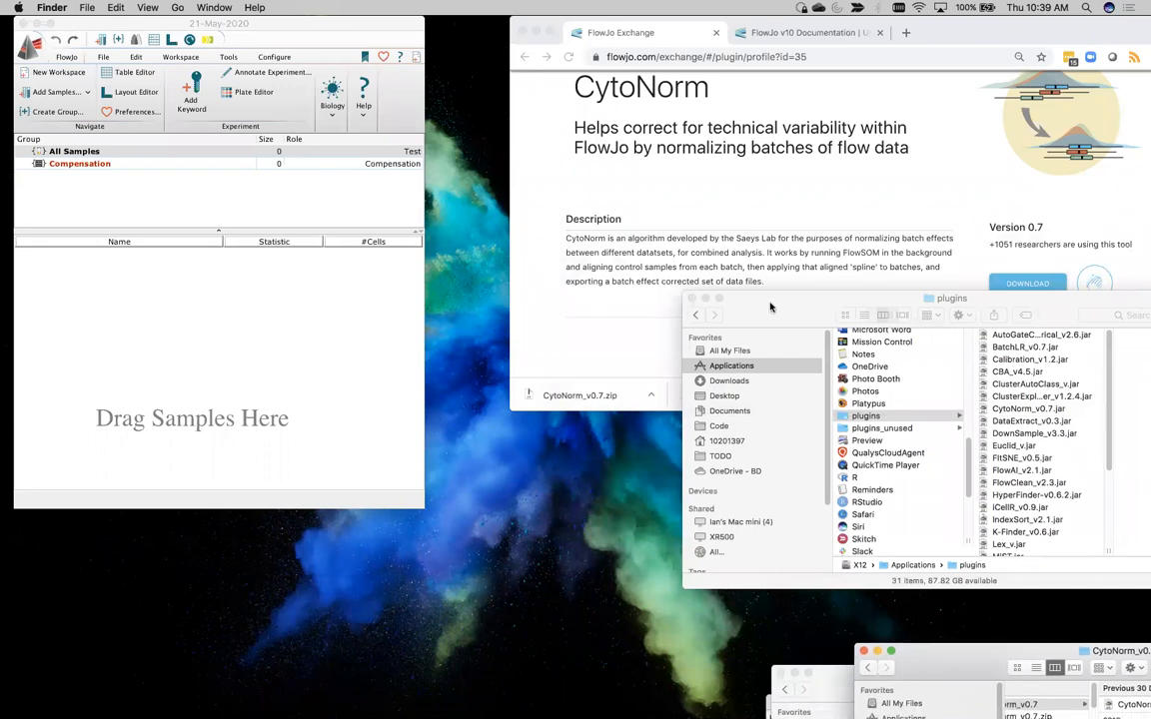
drag(771, 307, 1017, 618)
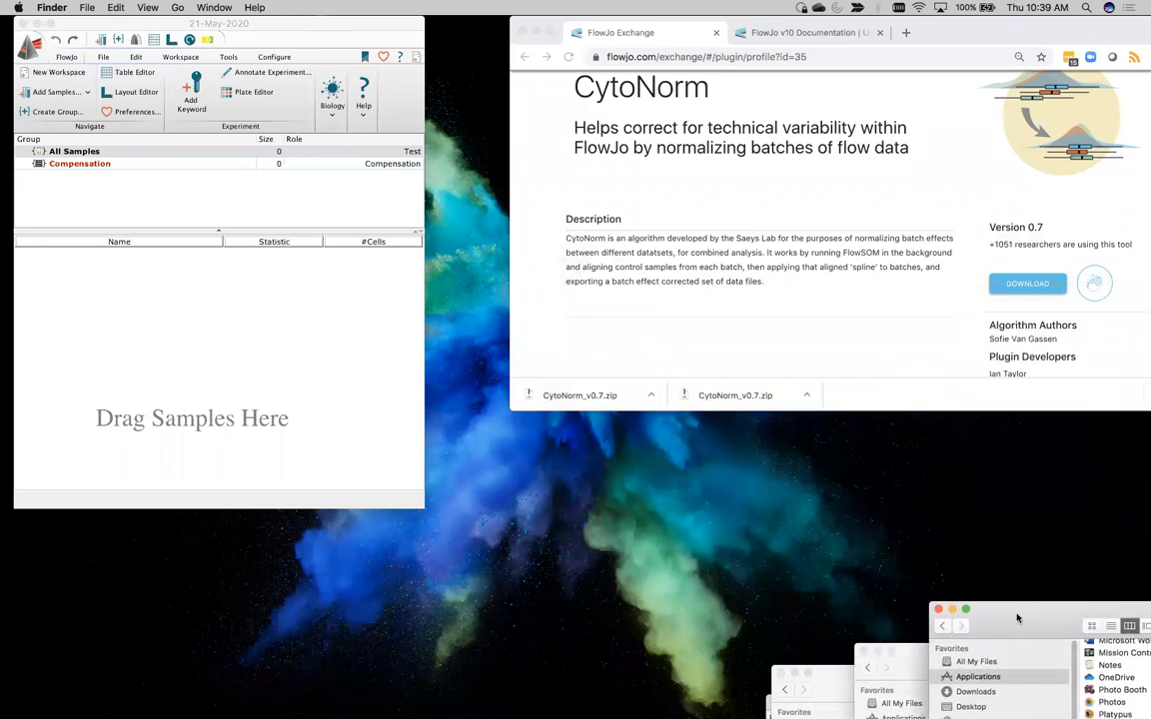
Examine the R Path setting in FlowJo's Diagnostics preferences
click(383, 59)
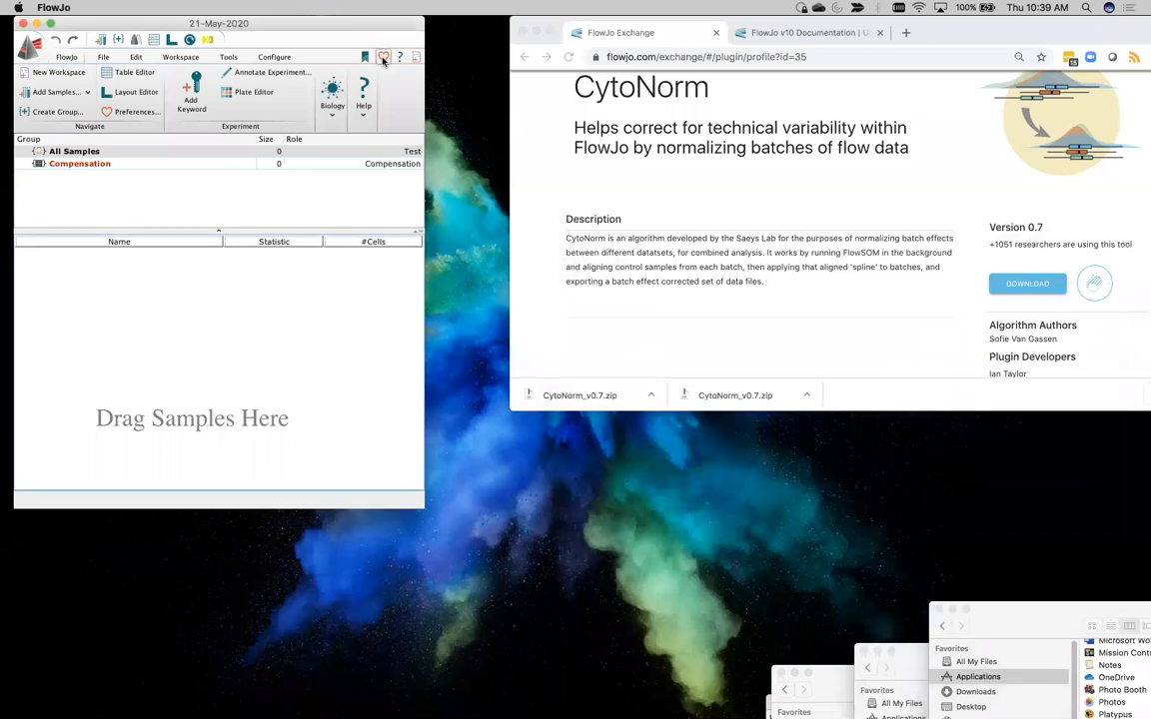
drag(490, 127, 237, 102)
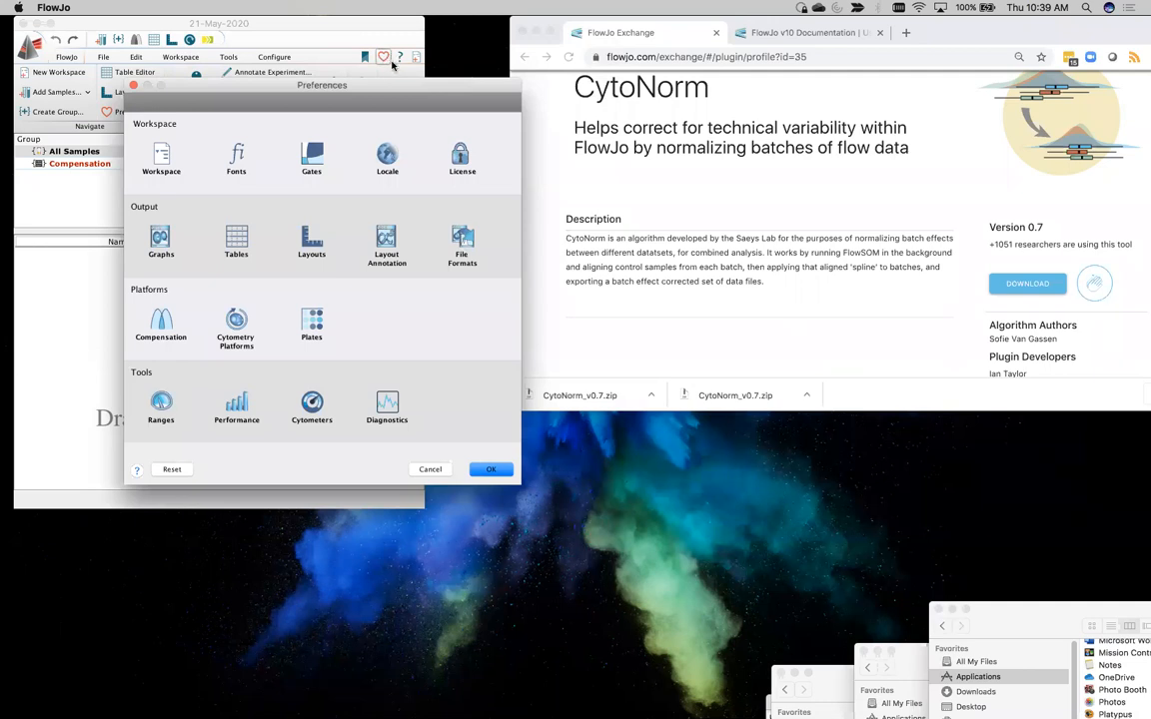
click(387, 402)
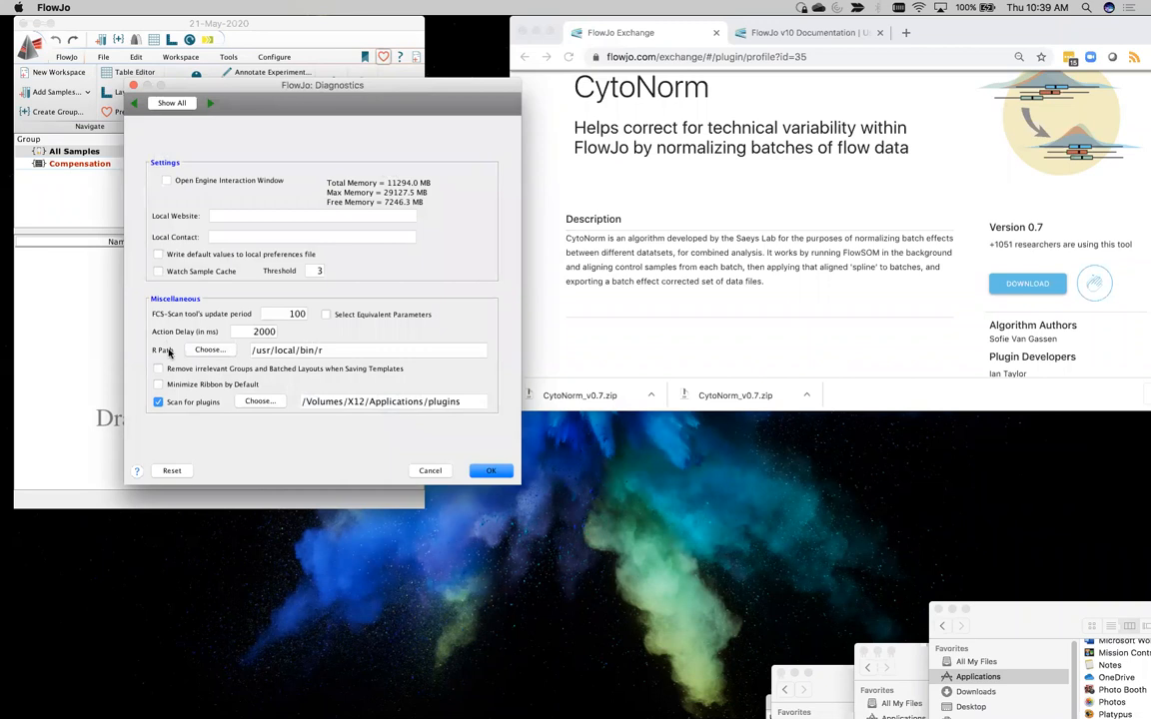
click(306, 349)
drag(324, 349, 252, 350)
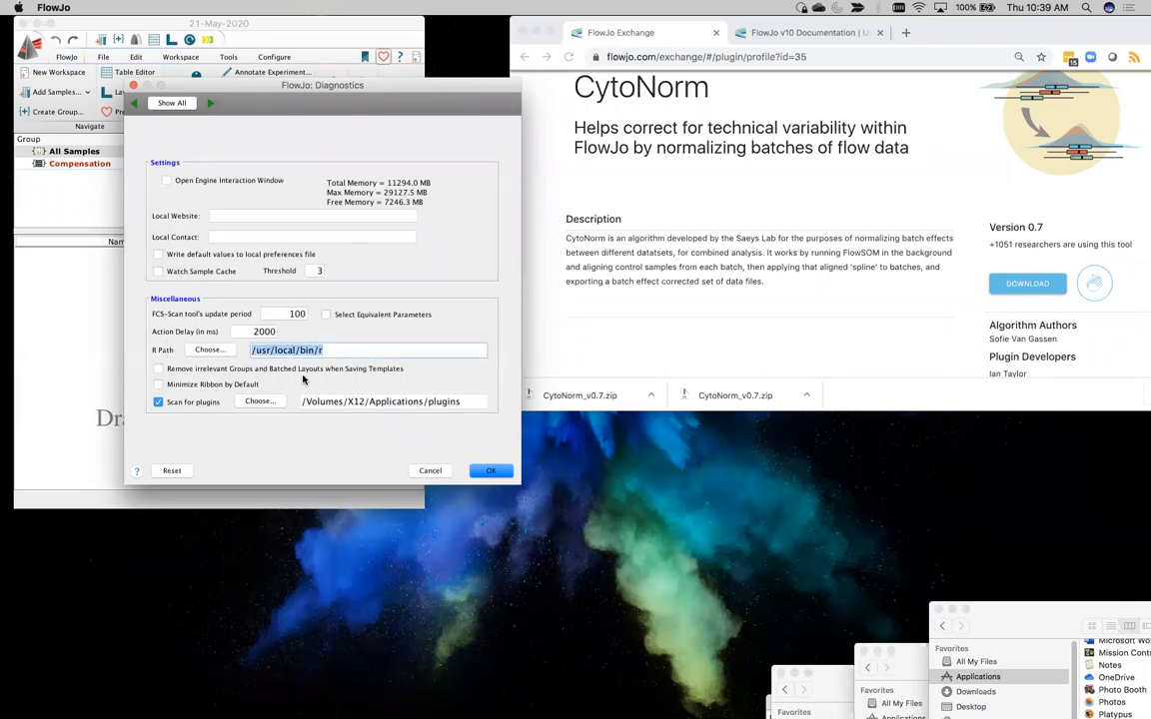
Append the example Windows path C:\Program Files\R\R-4.0.0\bin\x64 to the R Path in the Diagnostics preferences
click(258, 350)
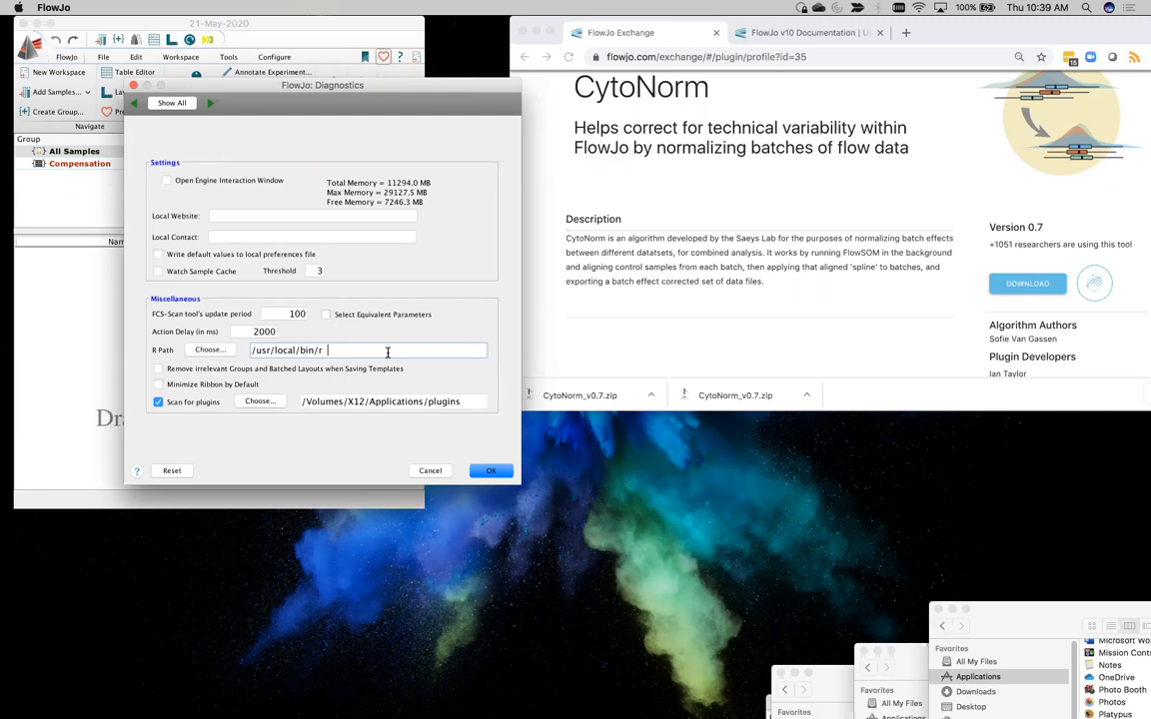
text(C:\Program Files)
key(Return)
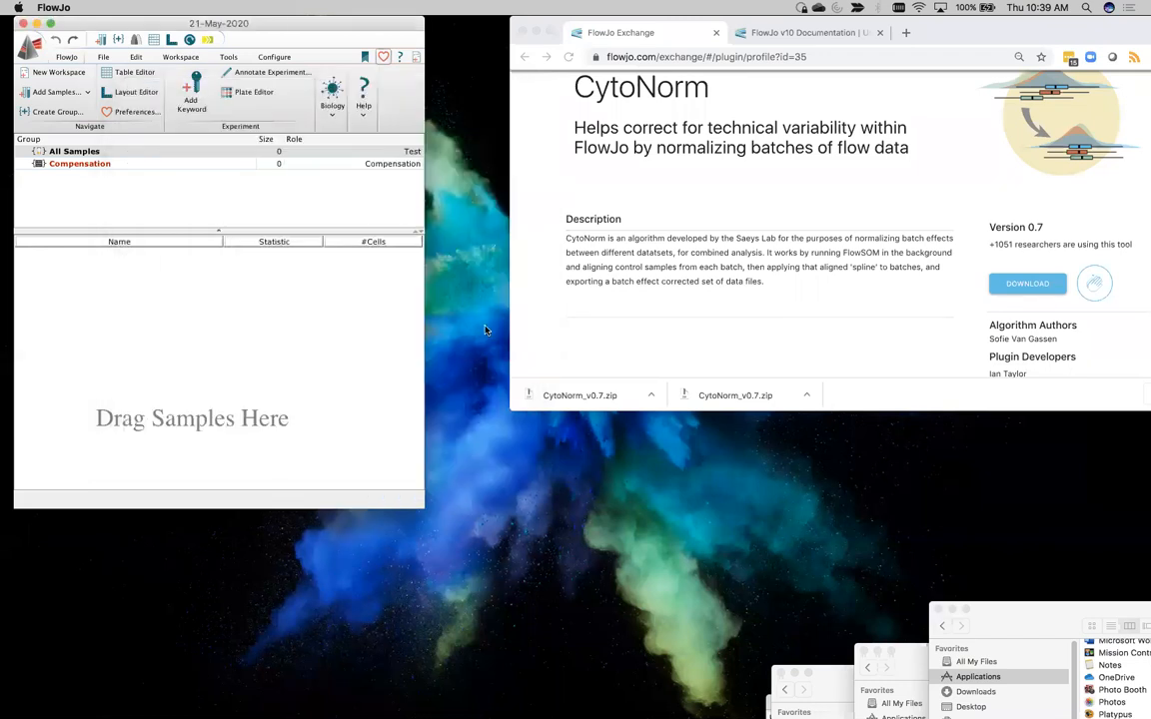
click(385, 57)
click(638, 435)
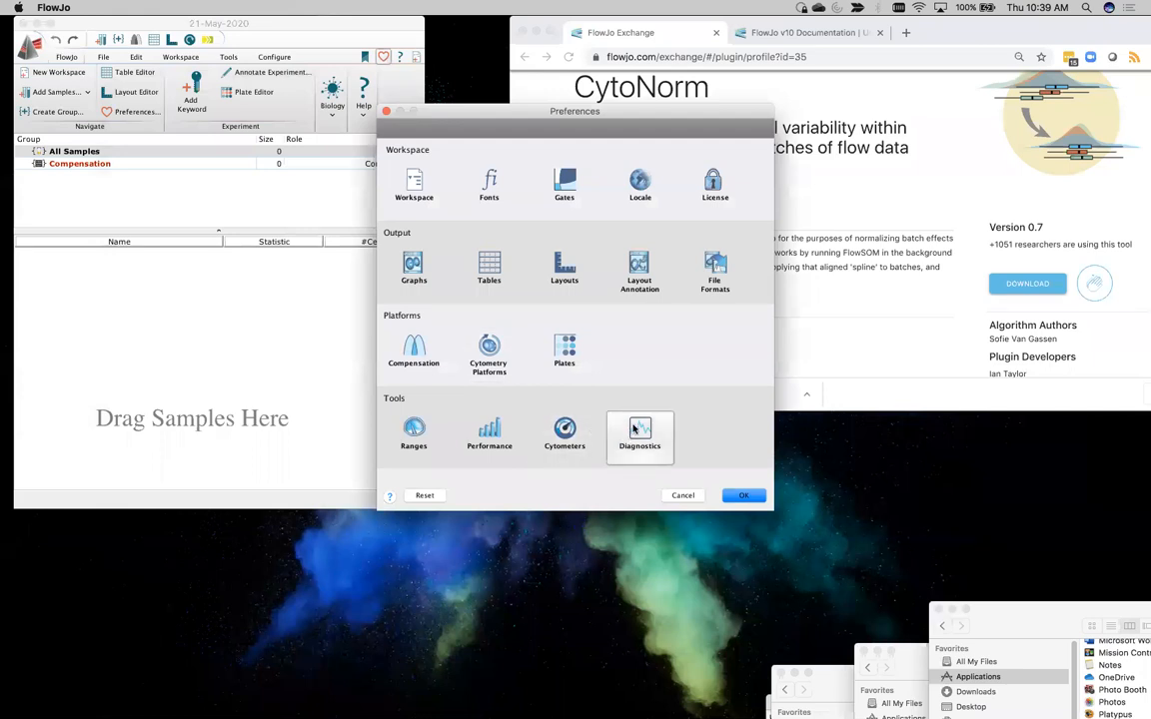
click(657, 376)
text(\Program Files\)
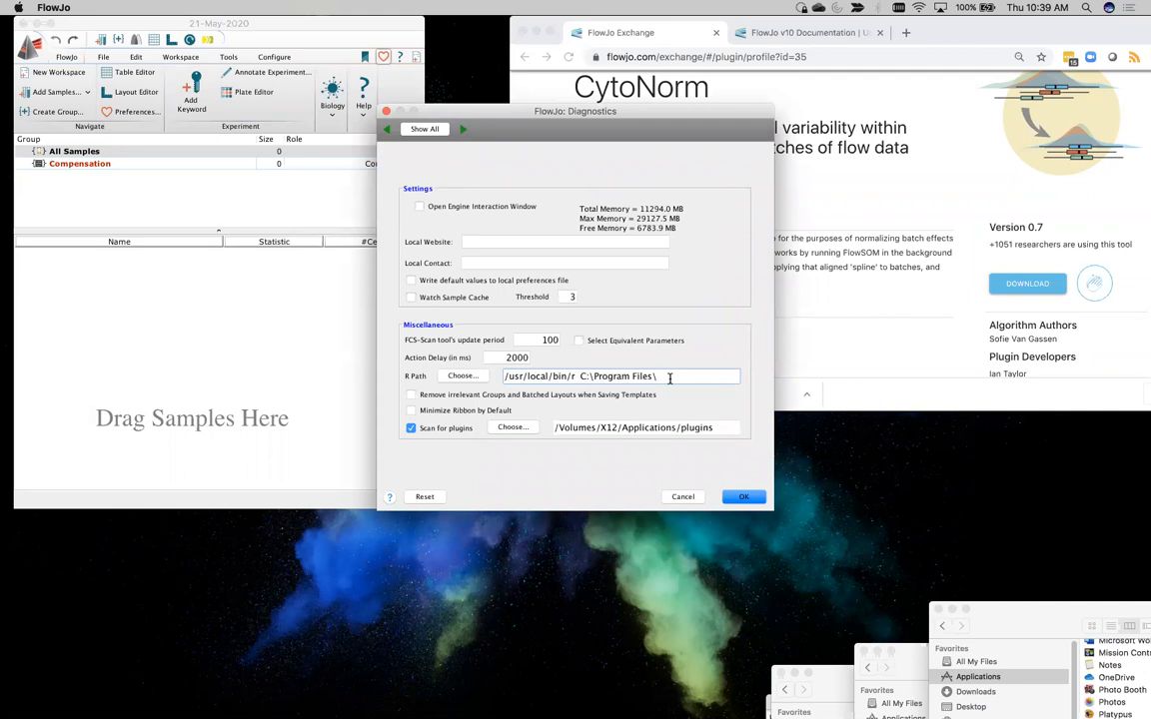
text(R)
text(64)
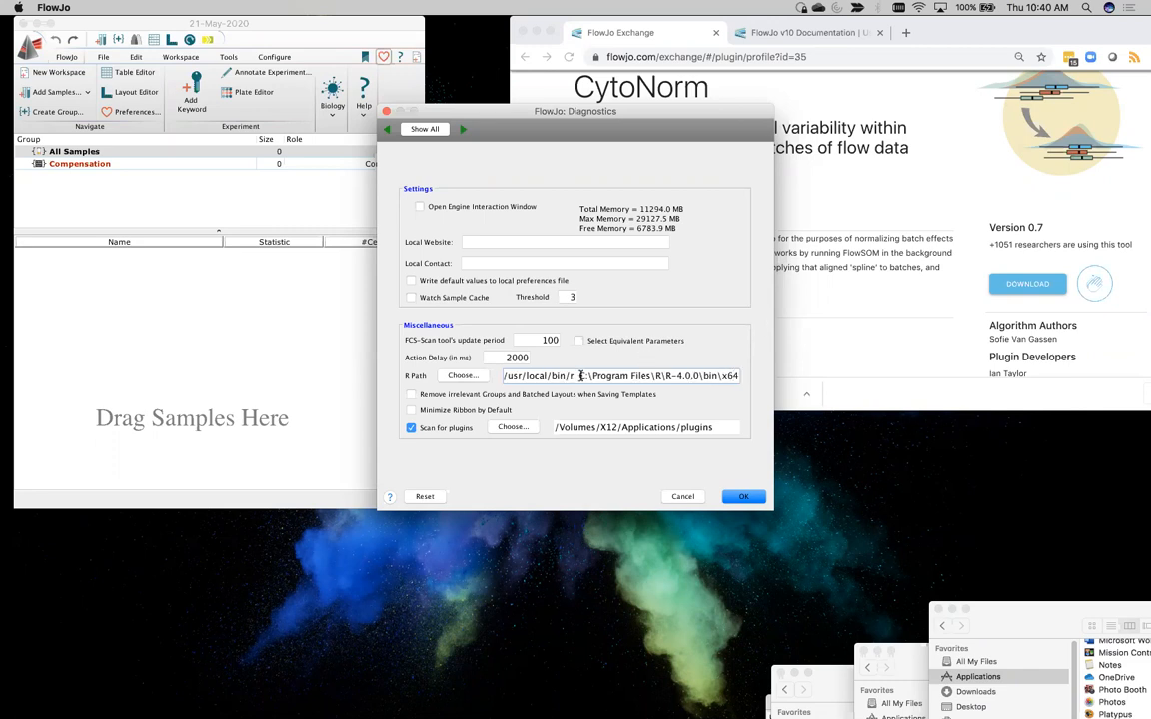
Remove the Windows path from R Path, leaving /usr/local/bin/r, and save the preferences
drag(580, 375, 739, 377)
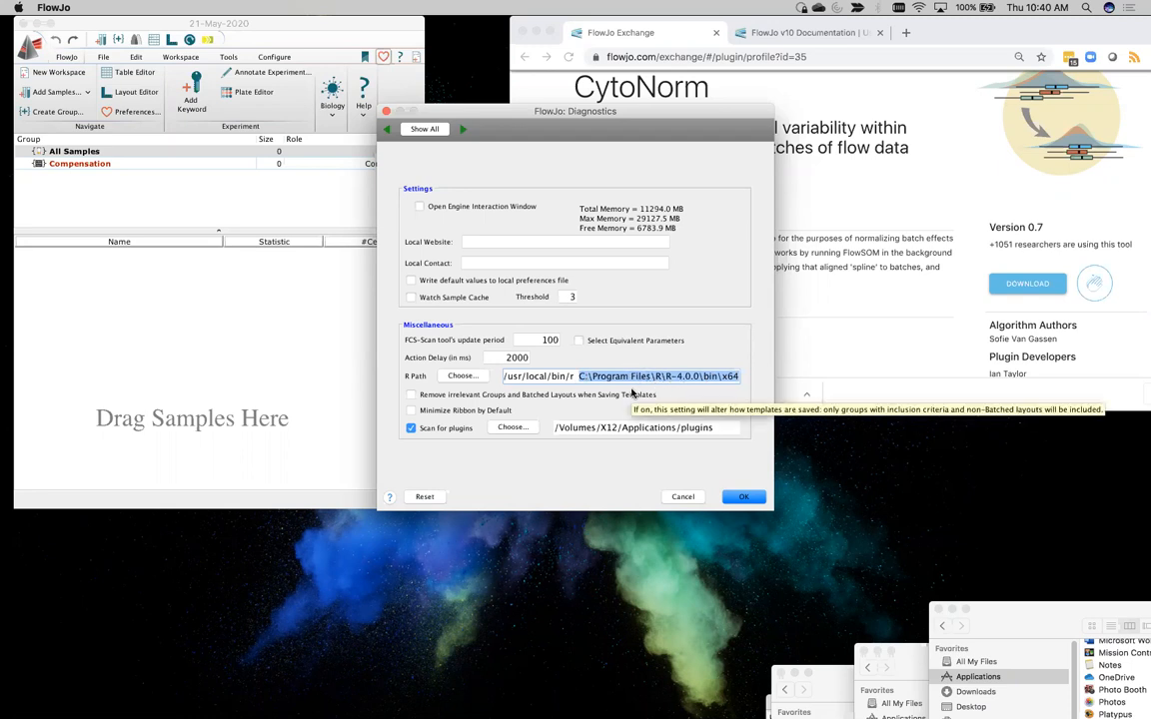
key(BackSpace)
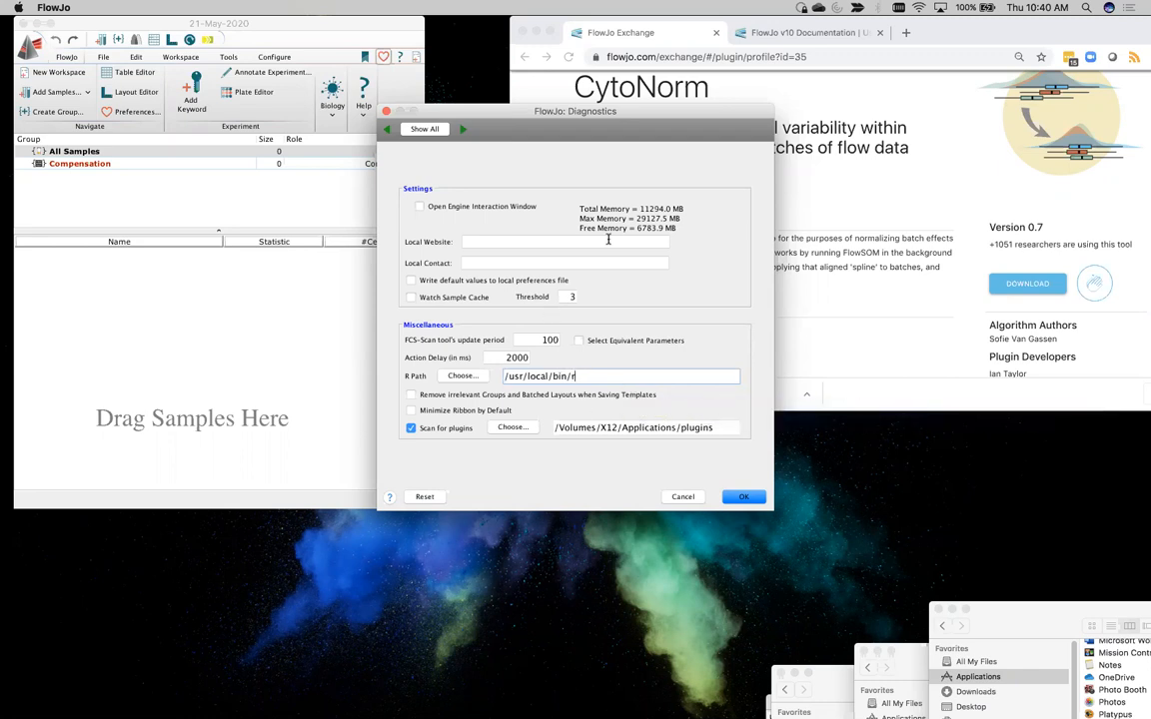
drag(469, 109, 389, 59)
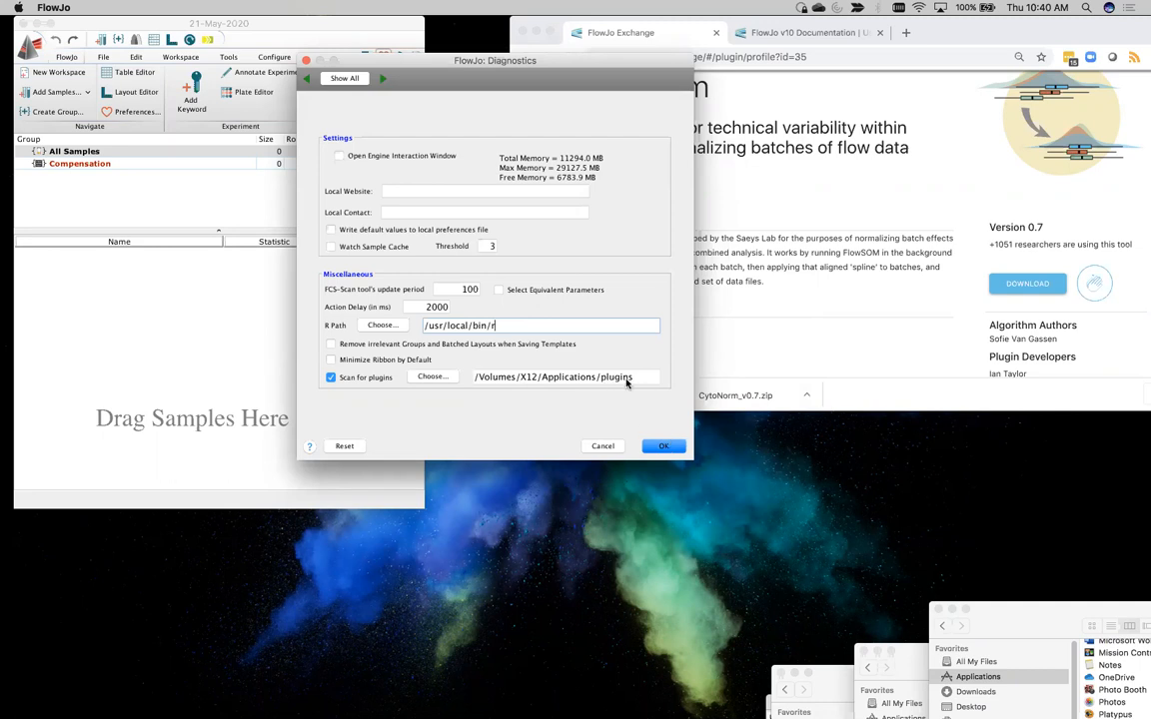
click(661, 449)
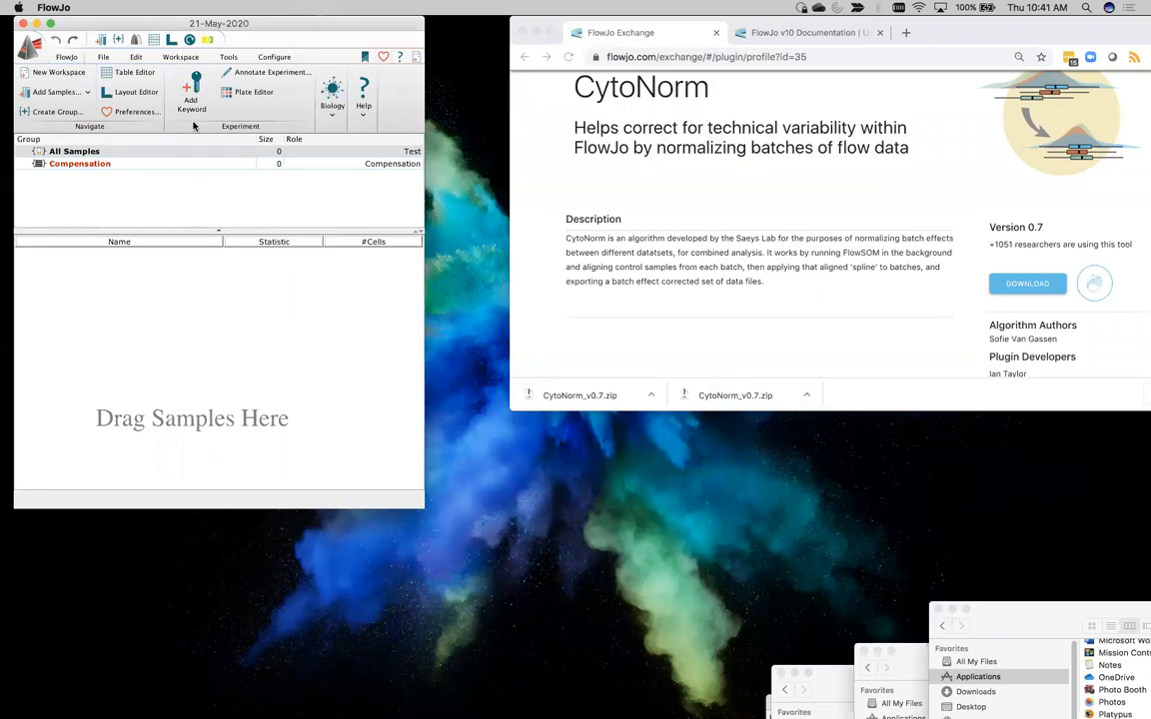
Open the Leipold Demo folder within the webinar's Demo folder and widen its file column to show full file names
click(715, 398)
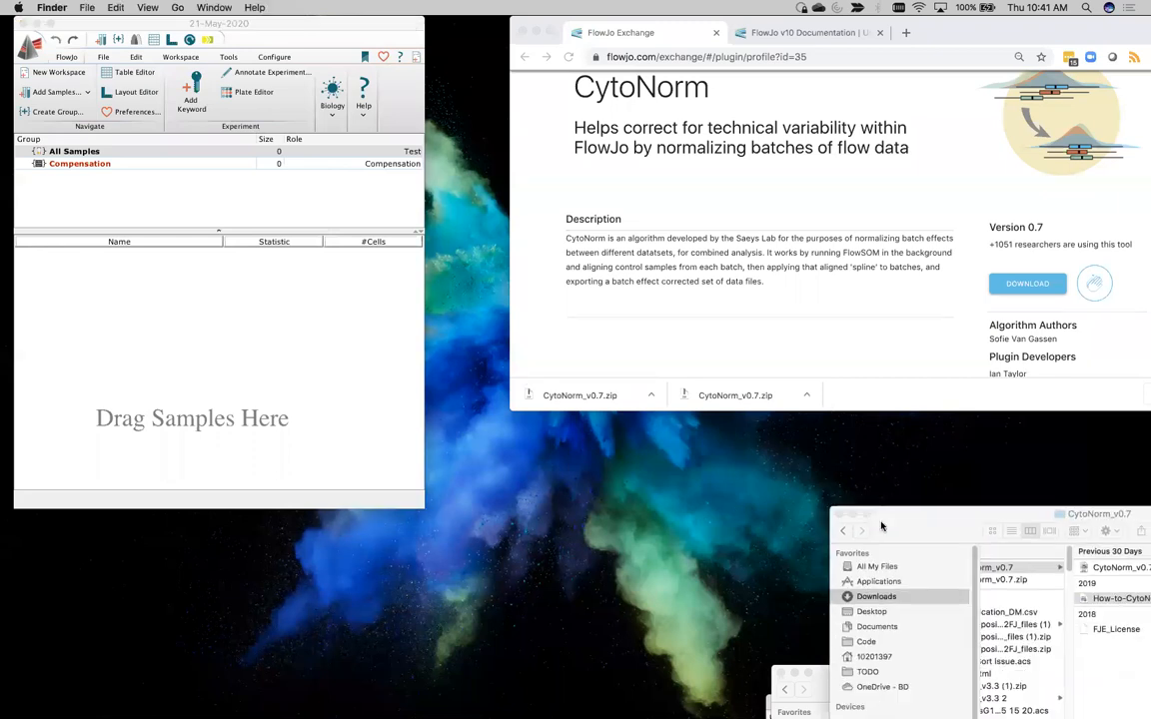
drag(715, 398, 931, 628)
drag(856, 680, 571, 147)
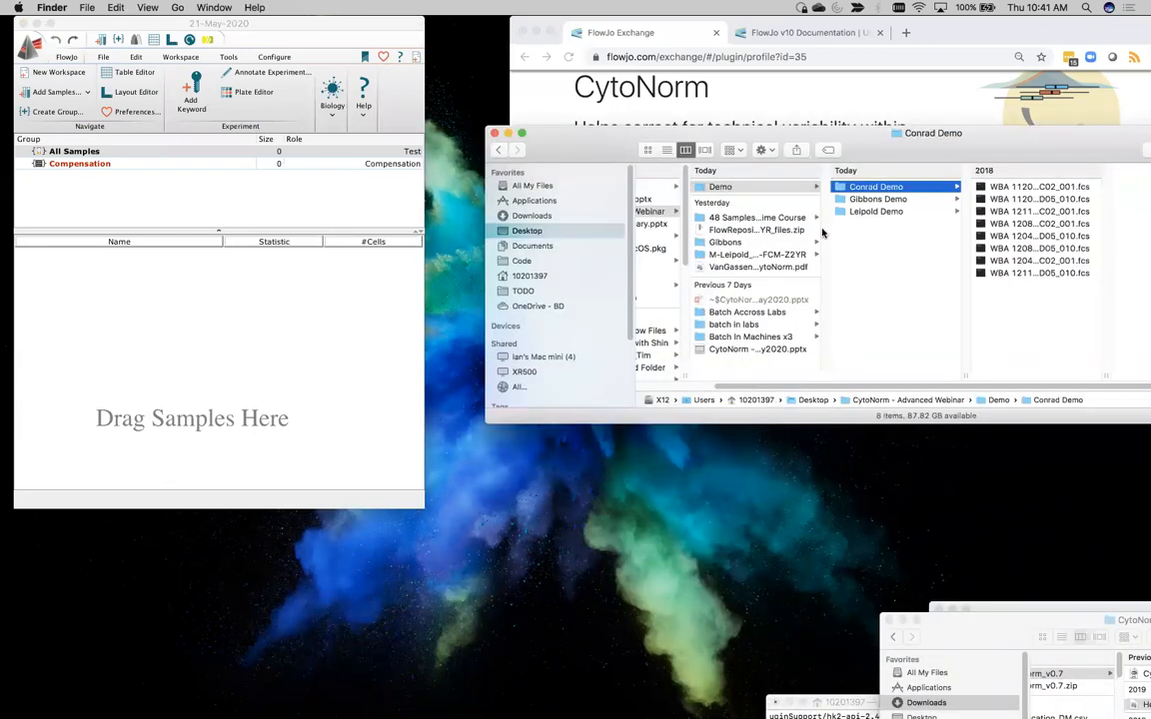
right_click(857, 210)
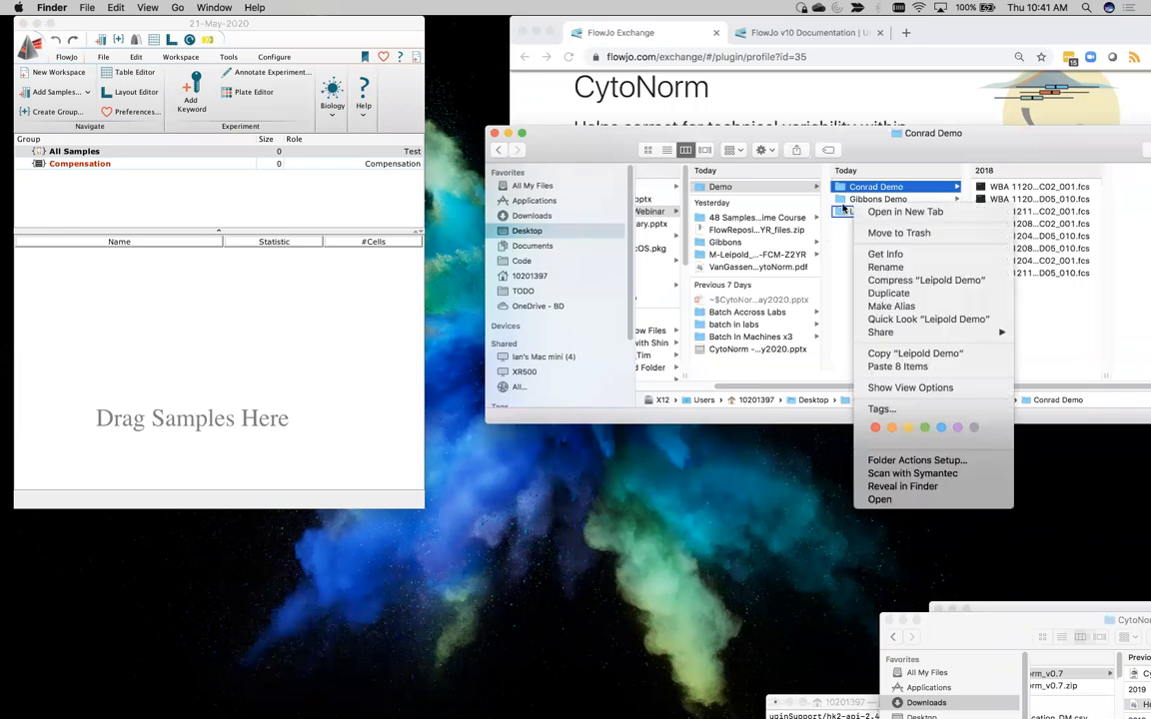
click(850, 197)
click(867, 211)
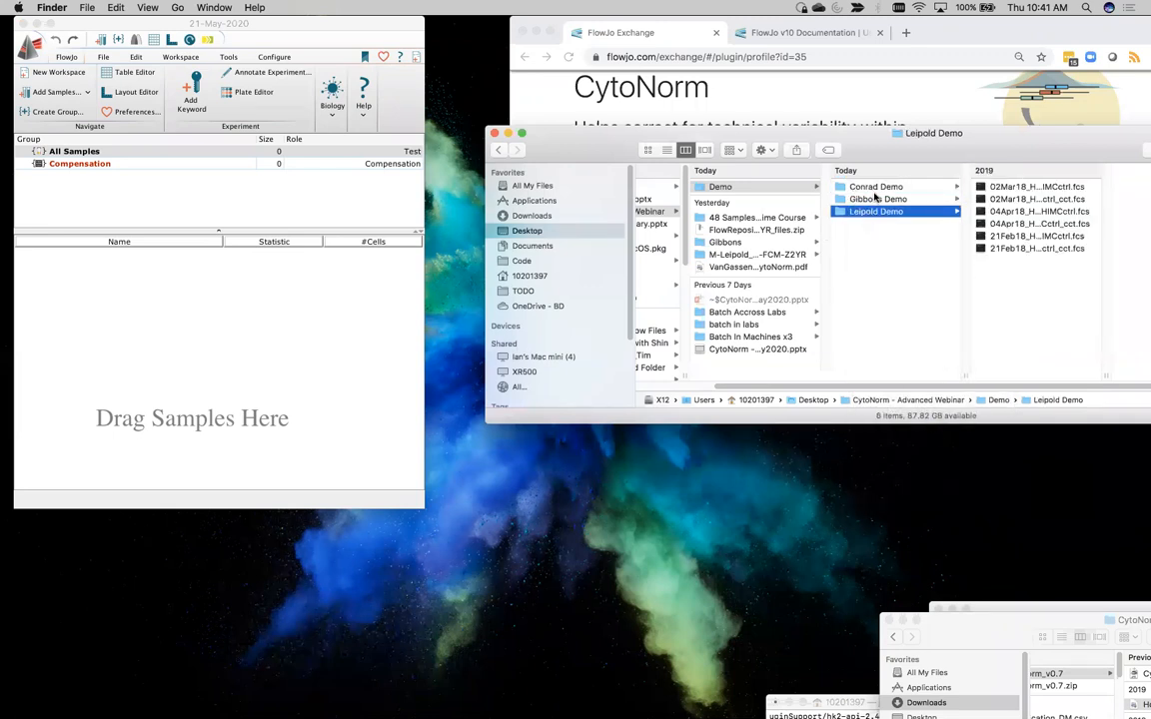
drag(763, 138, 672, 114)
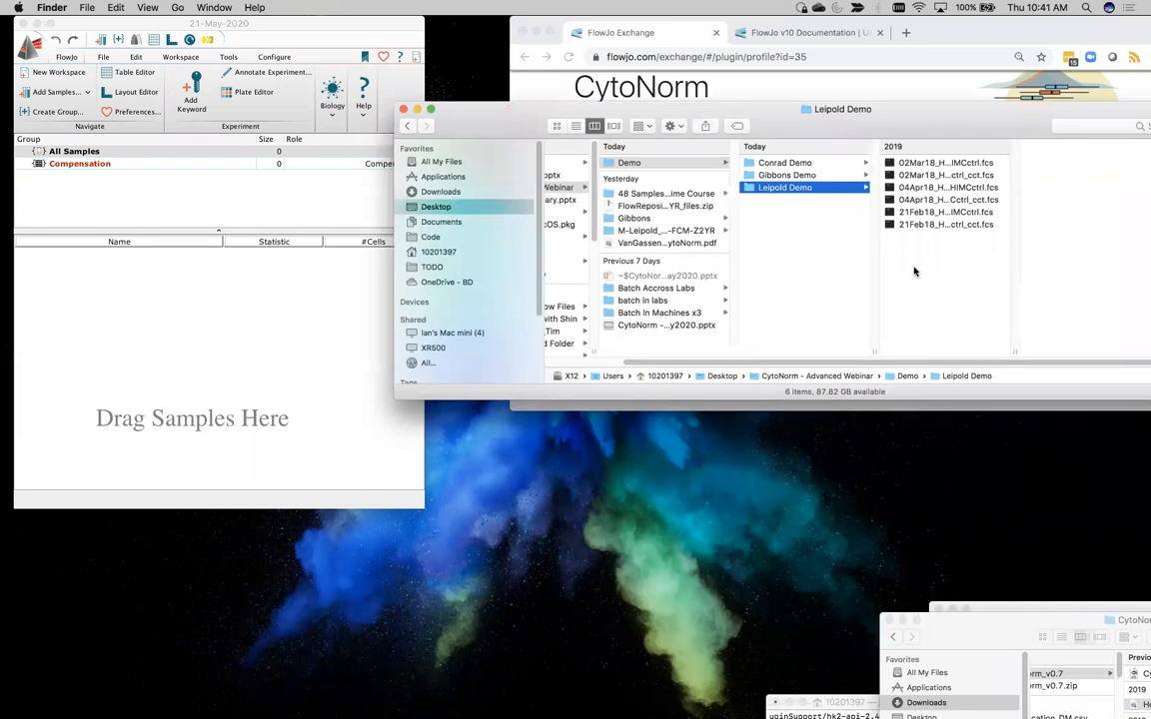
drag(1016, 352, 1142, 364)
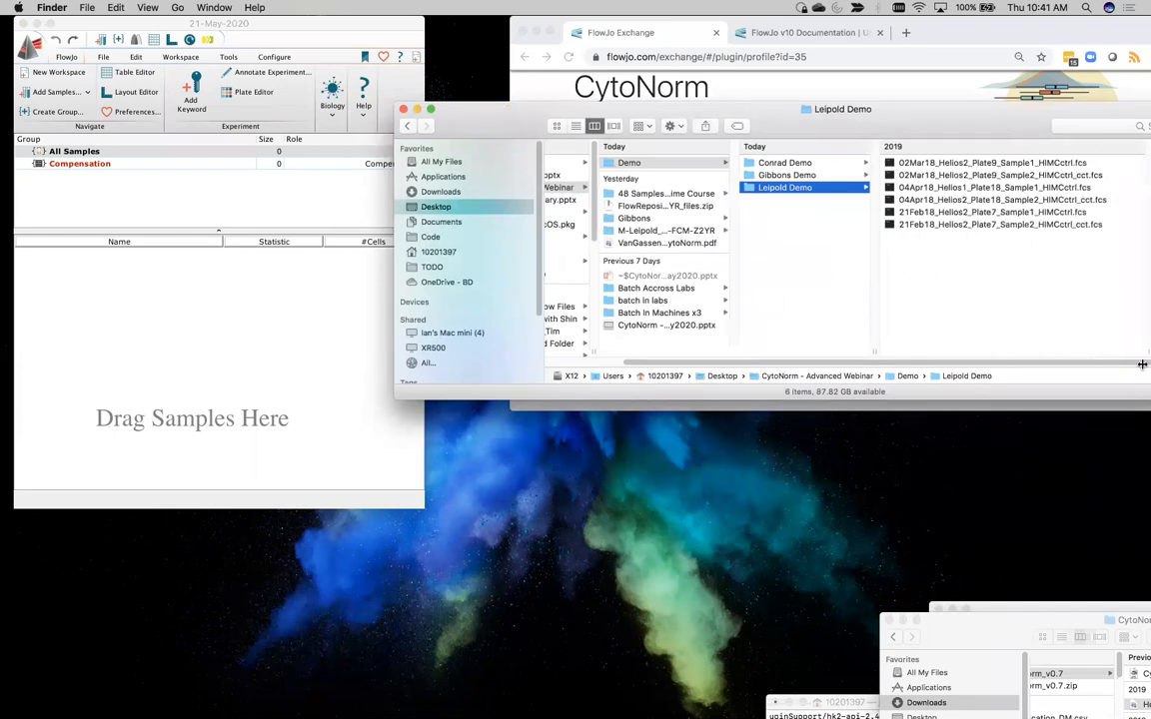
Compare the Sample1 and Sample2 HIMCctrl files of 02Mar18_Helios2_Plate9 by selecting them in turn
click(947, 162)
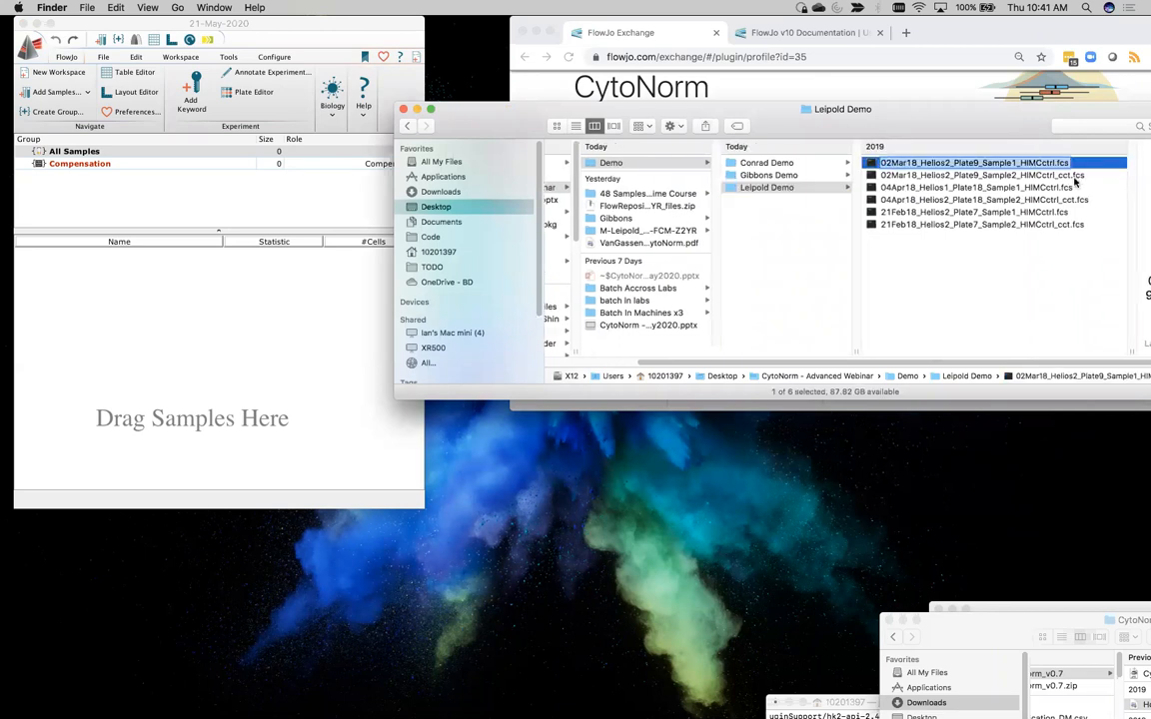
click(981, 184)
click(971, 174)
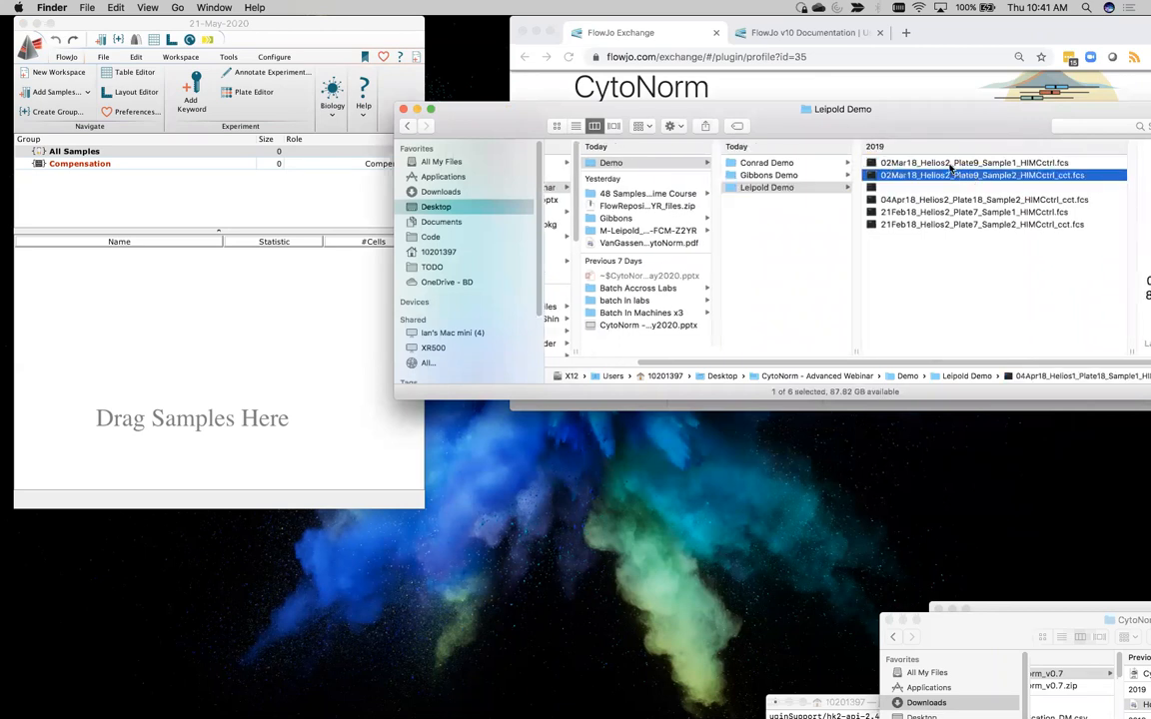
click(946, 163)
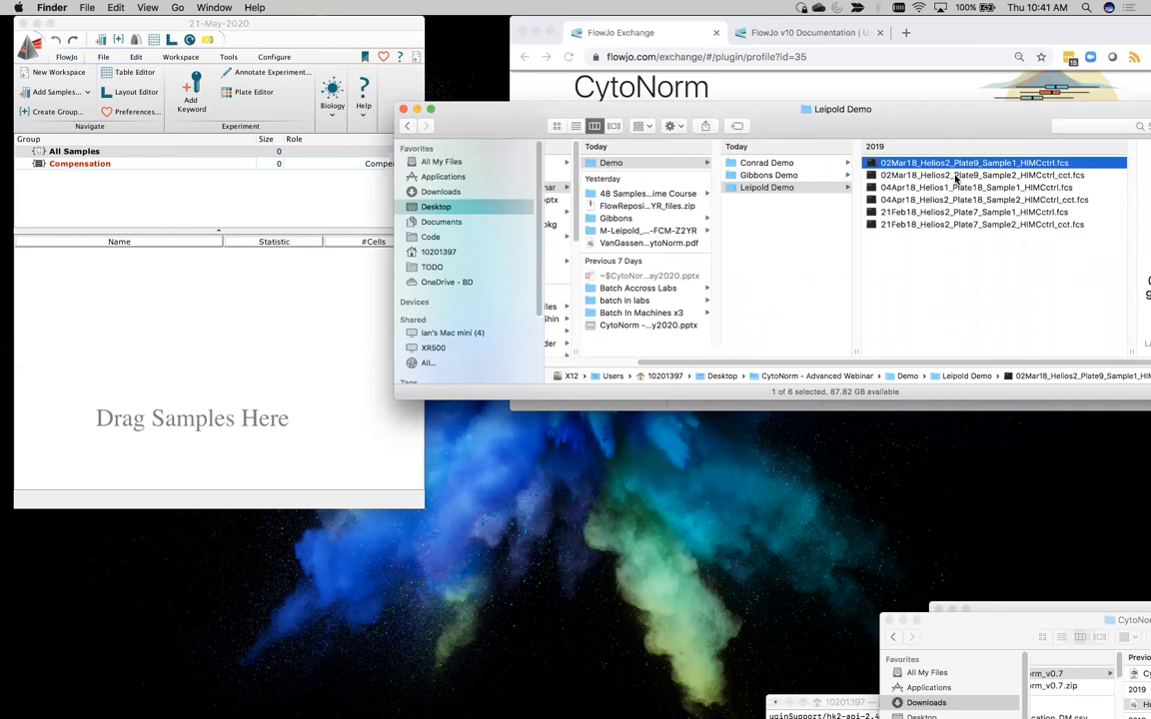
click(956, 177)
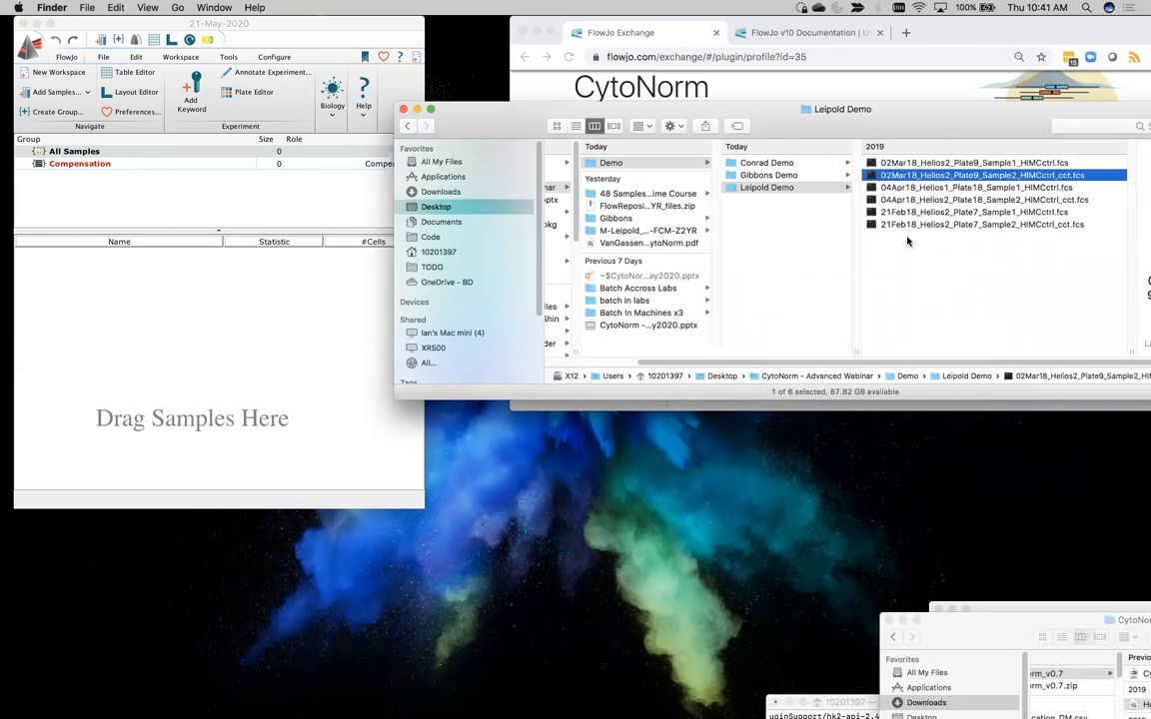
Select all six HIMCctrl FCS files in the Leipold Demo folder and reposition the file window clear of the FlowJo workspace
click(909, 163)
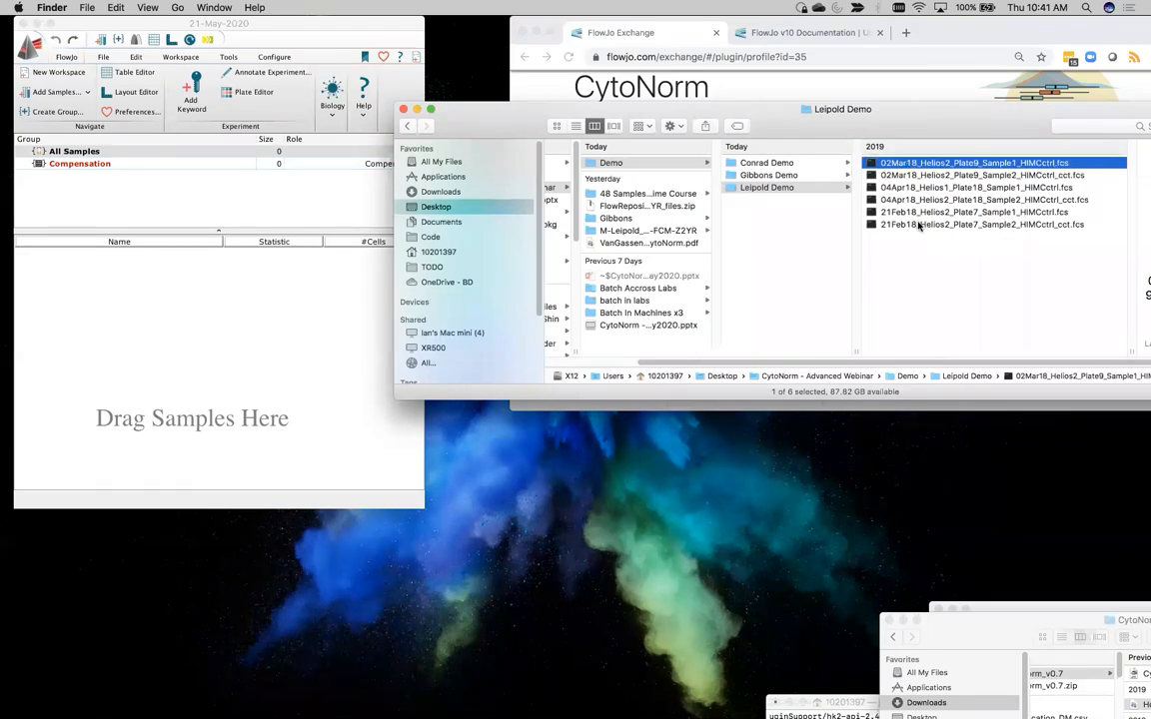
shift+click(919, 226)
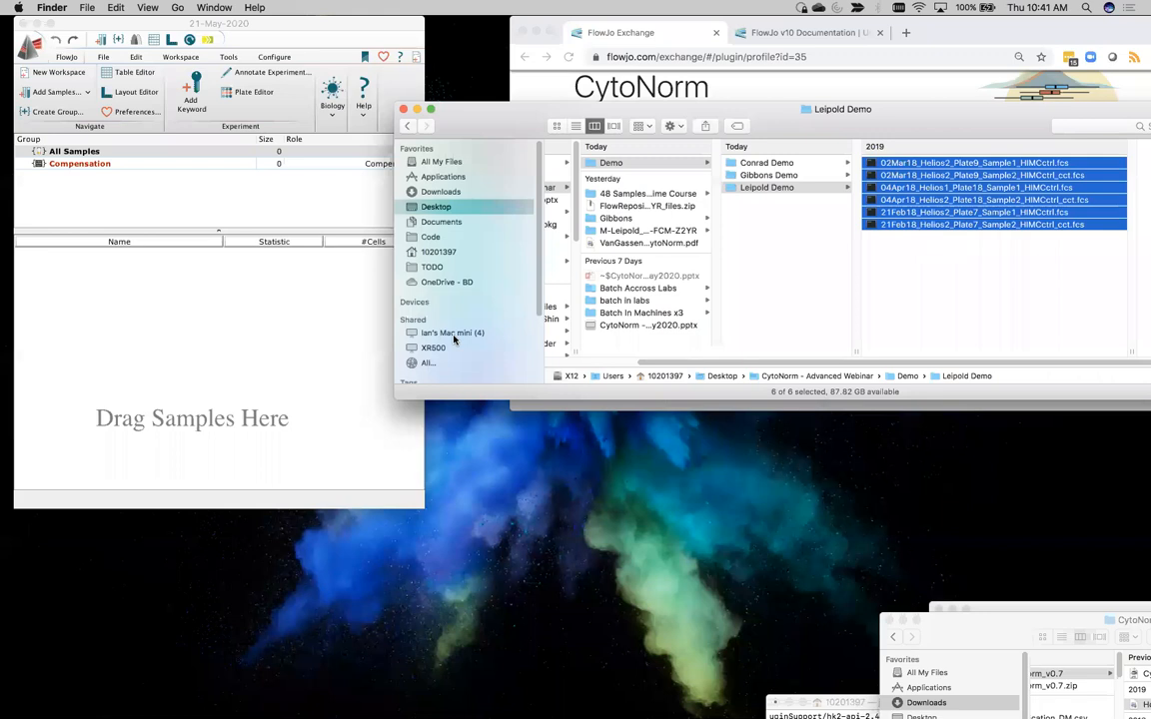
mouse_move(971, 212)
mouse_down()
mouse_move(617, 341)
mouse_move(267, 337)
mouse_move(985, 229)
mouse_up()
drag(499, 110, 547, 152)
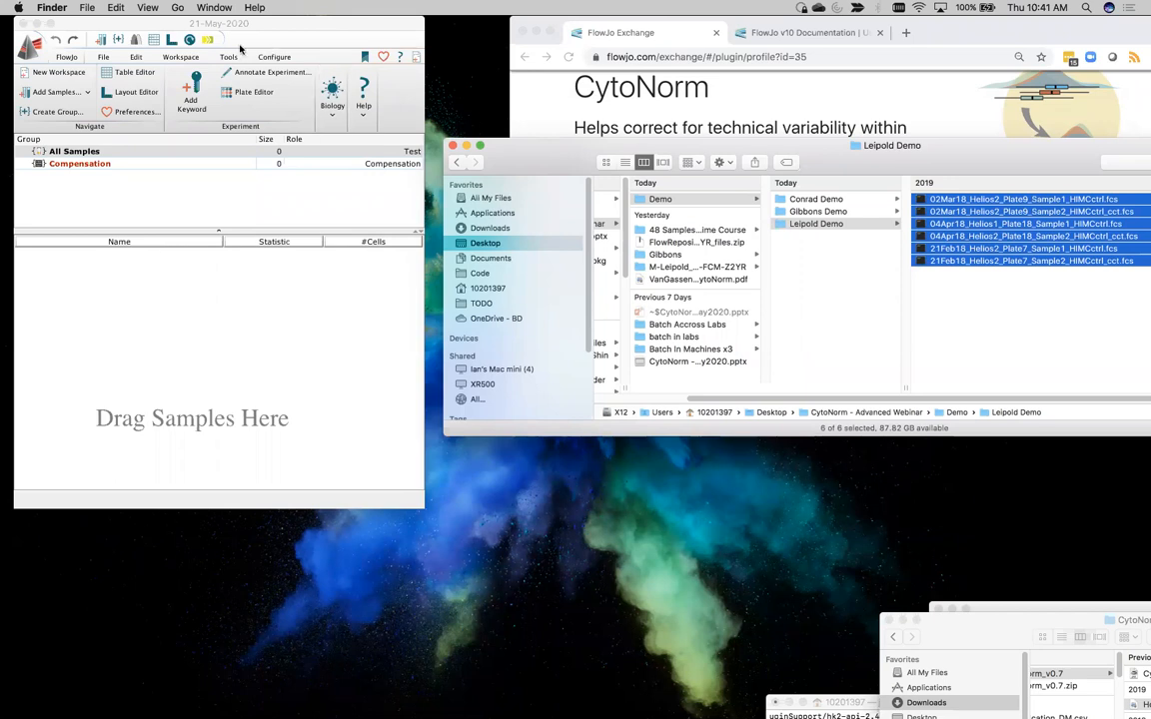
Switch to the FlowJo workspace and add CytoNorm to it as a workspace plugin
click(170, 58)
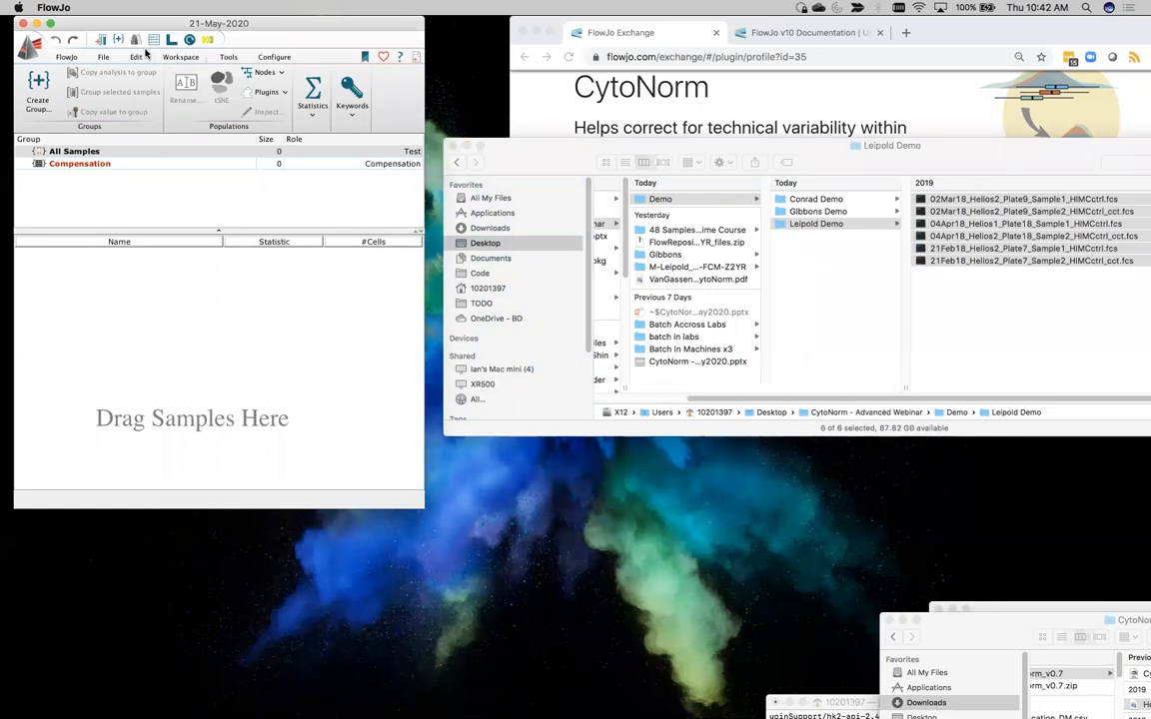
click(285, 96)
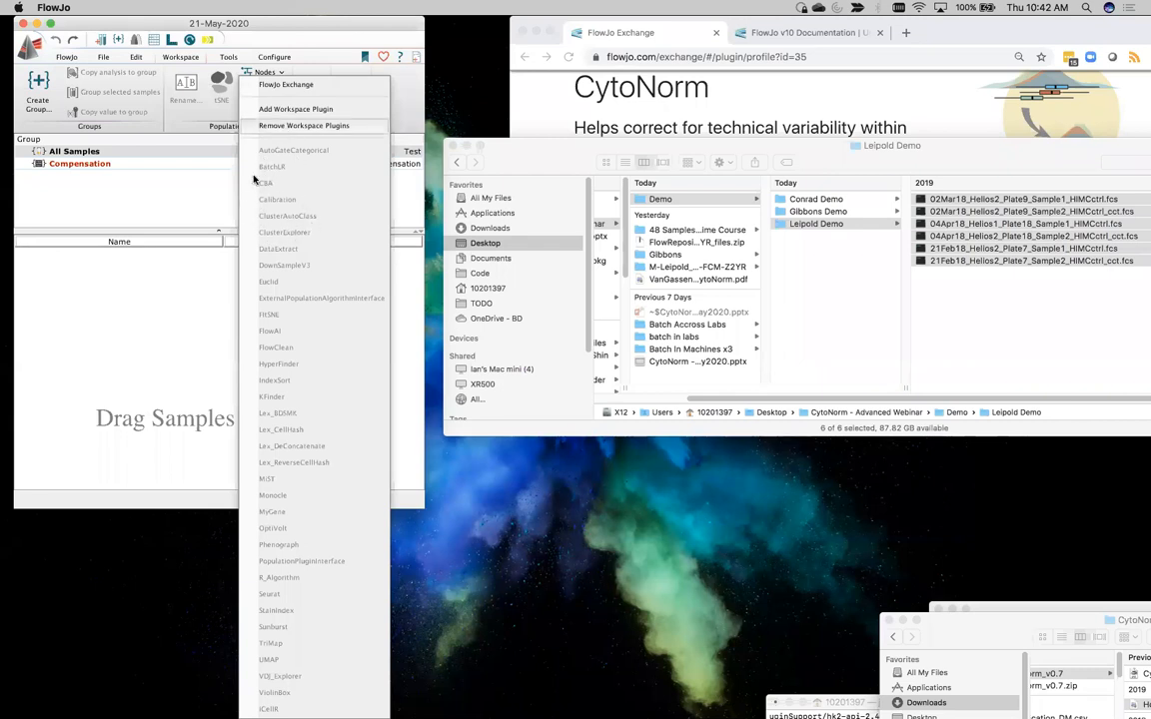
click(280, 111)
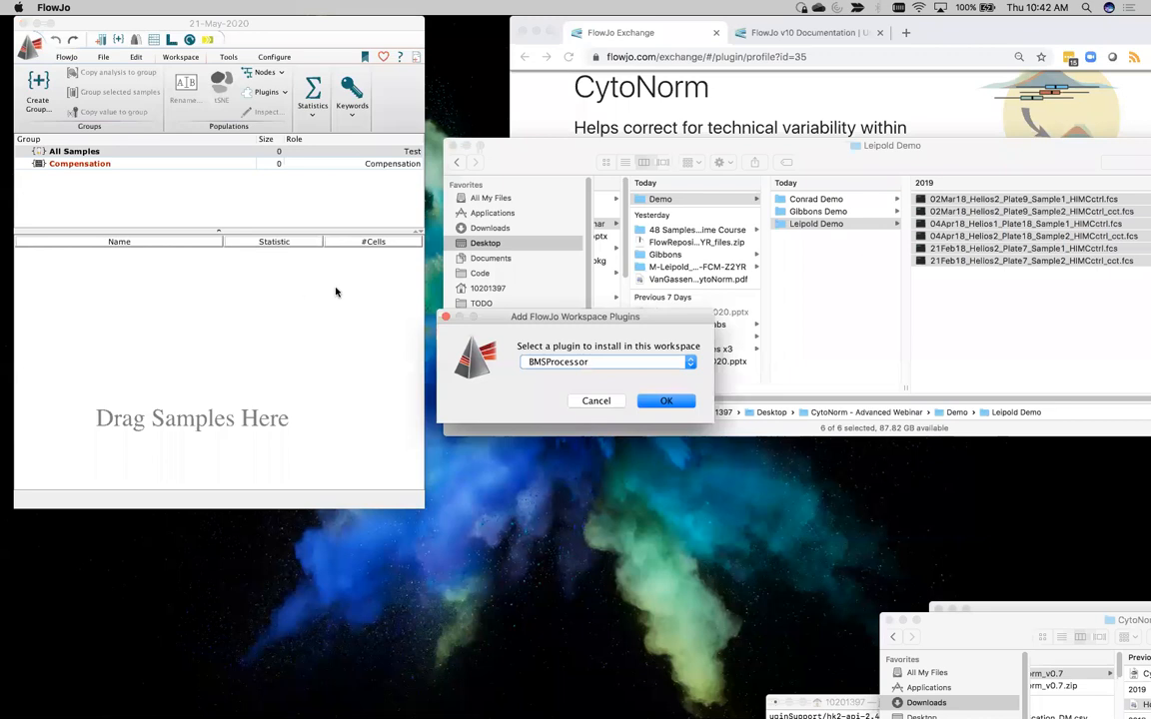
drag(567, 318, 257, 144)
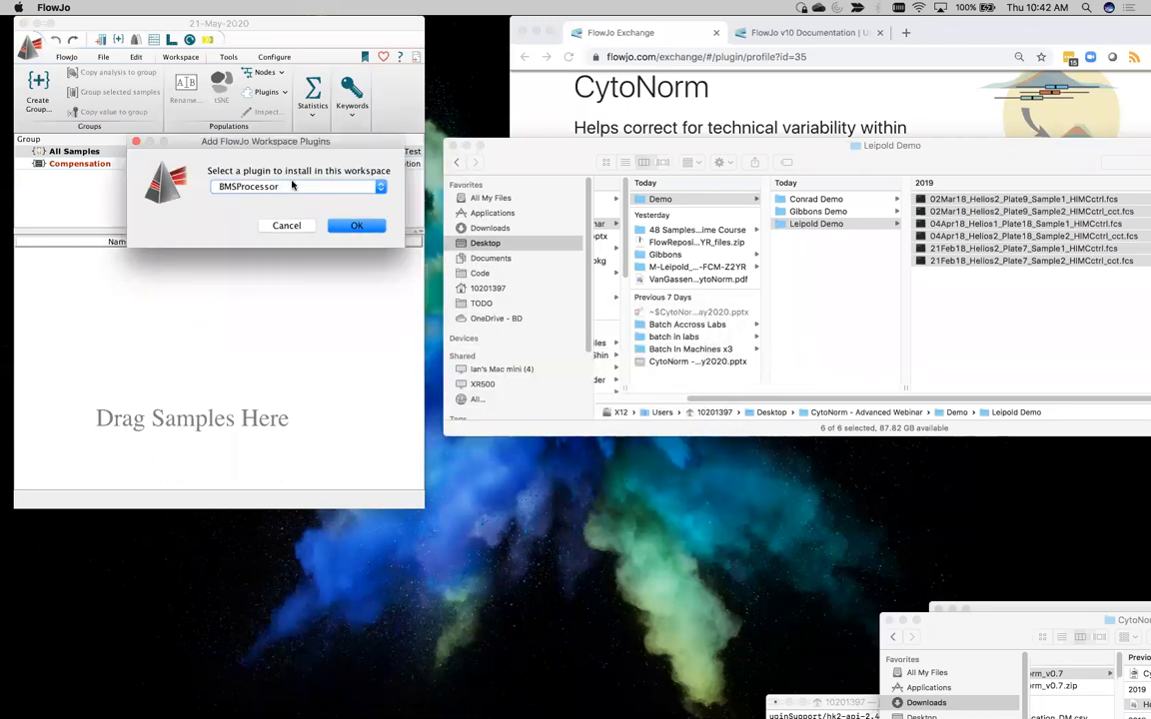
click(264, 186)
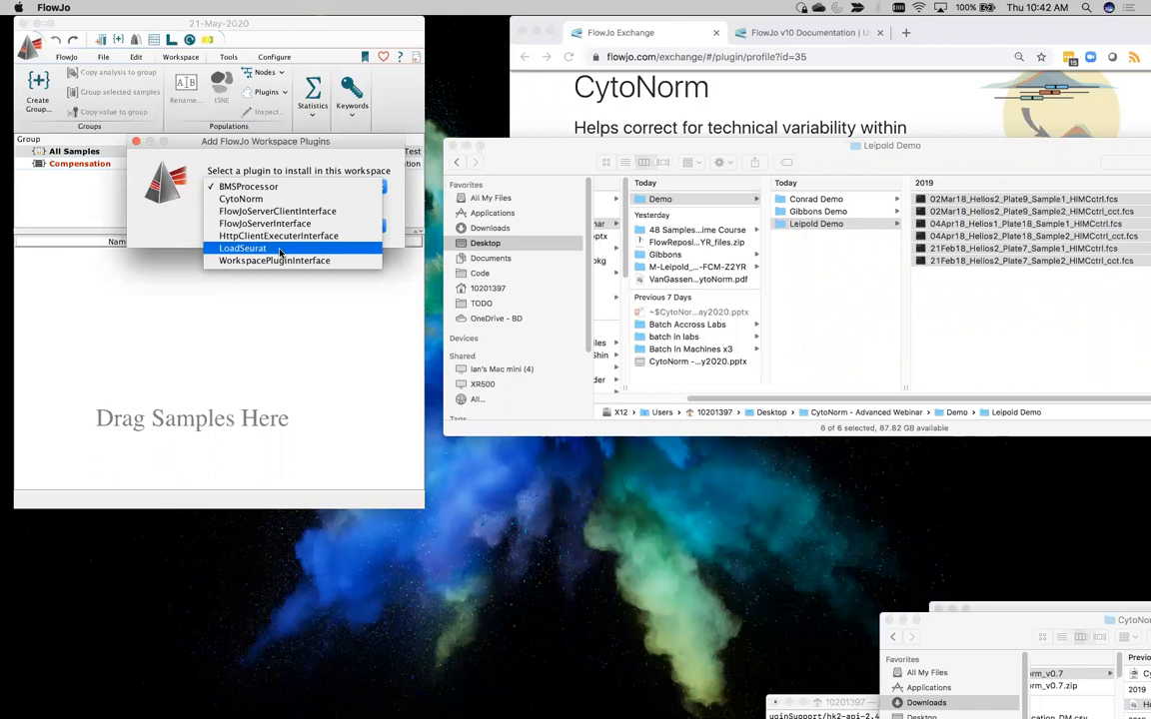
click(255, 201)
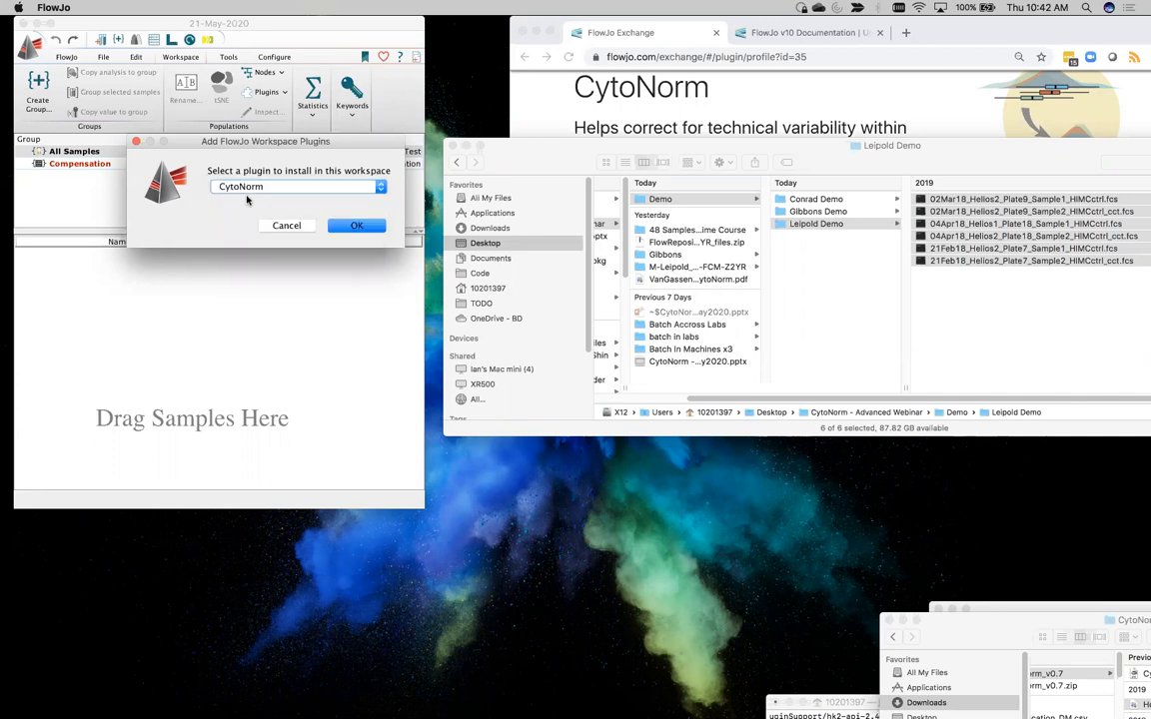
click(352, 226)
Load the six Leipold Demo FCS files as the dataset for normalization
drag(609, 243, 515, 152)
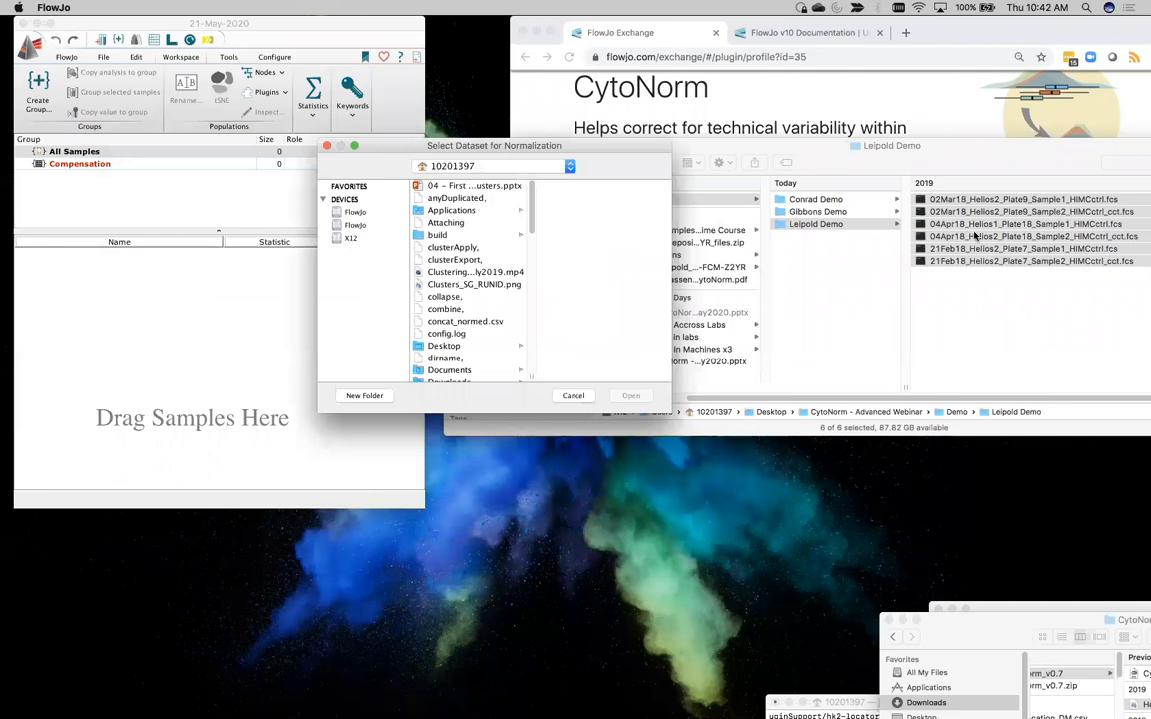
drag(976, 236, 597, 281)
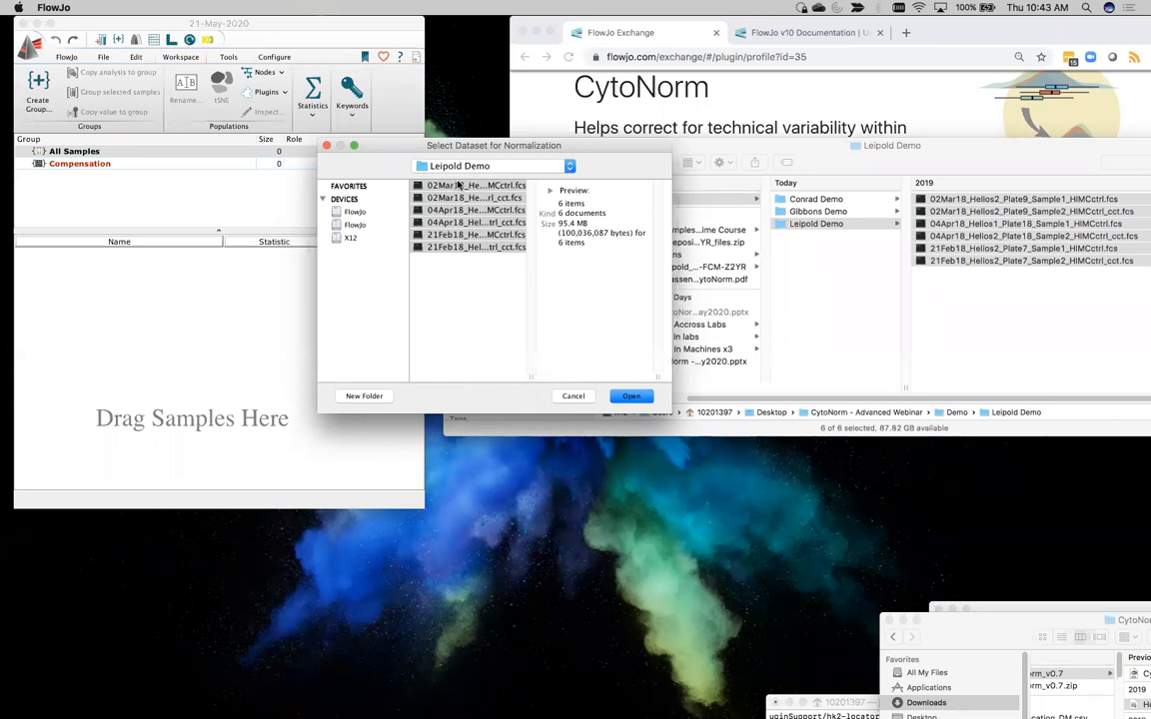
click(634, 396)
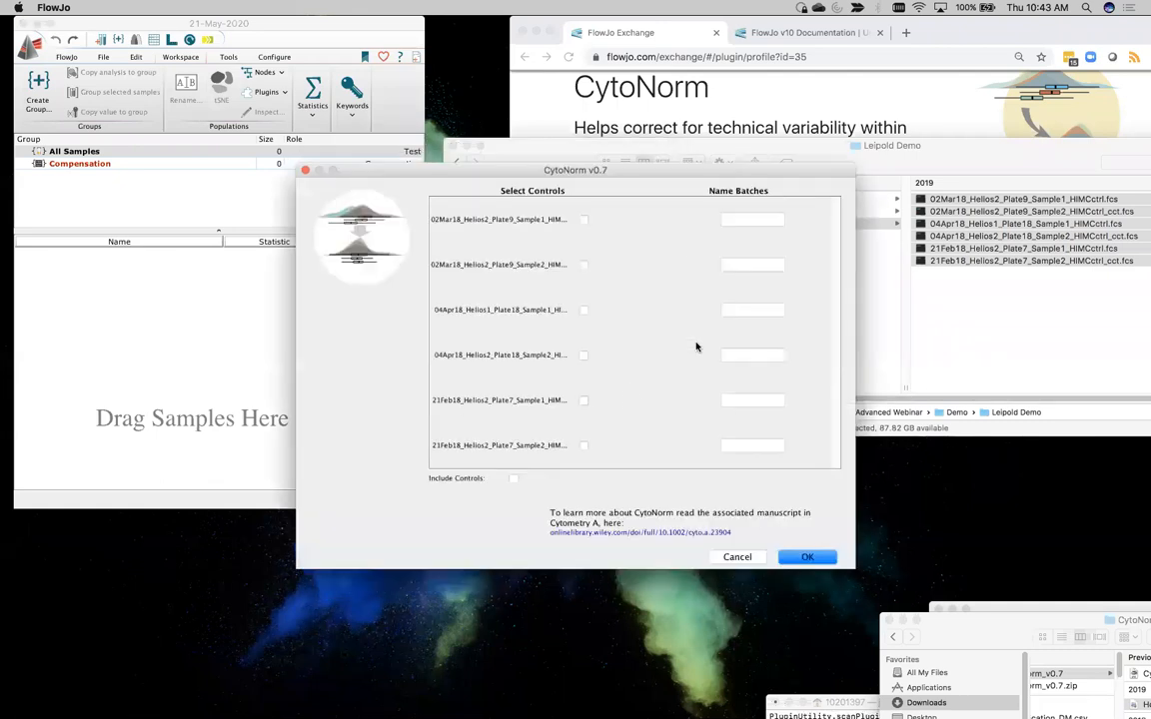
Mark the Sample2 files of 02Mar18 Plate9, 04Apr18 Plate18 and 21Feb18 Plate7 as controls in CytoNorm
drag(476, 173, 354, 26)
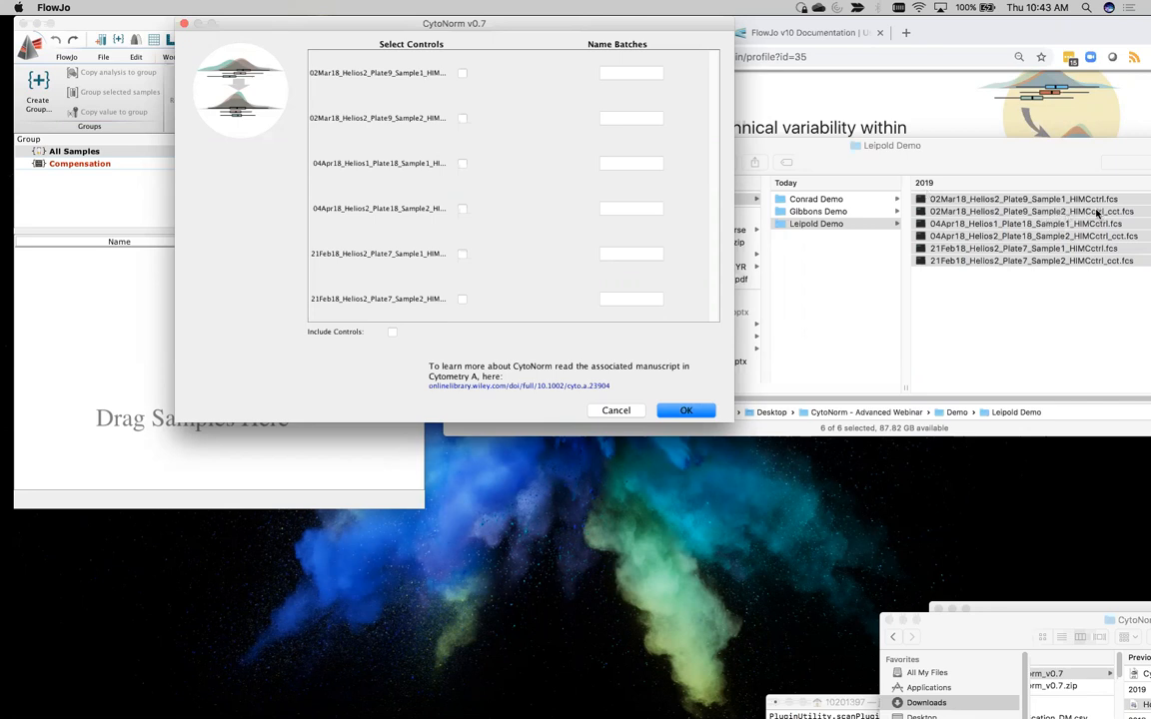
click(462, 118)
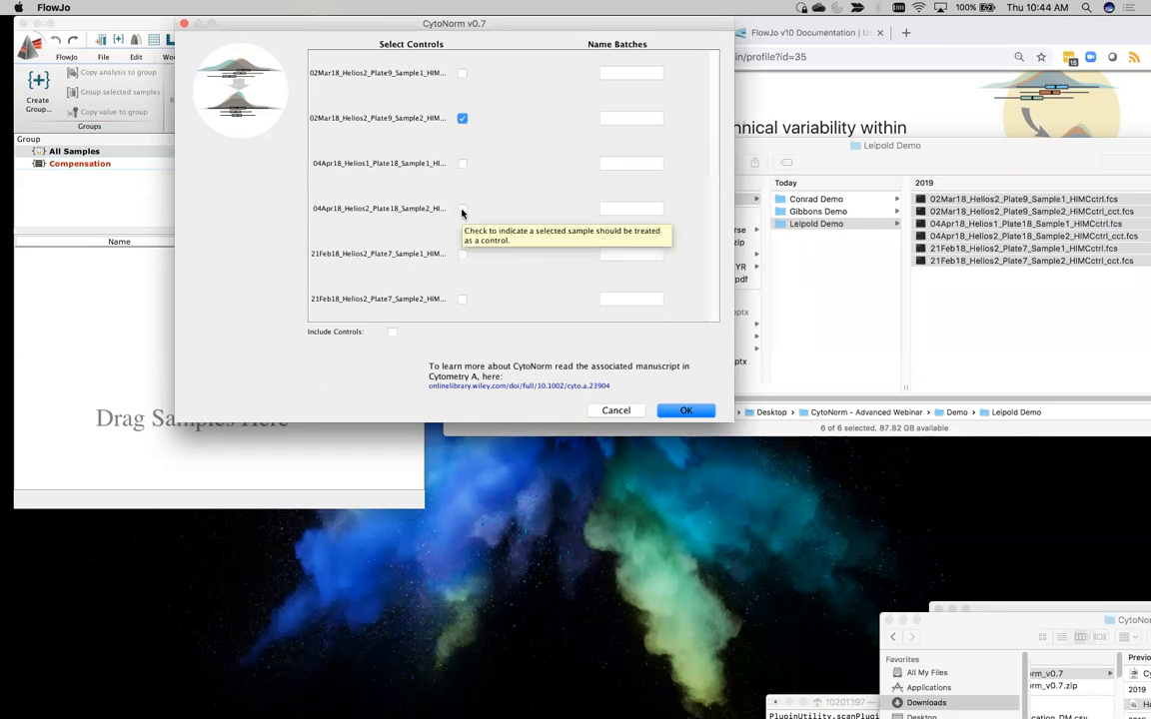
click(461, 209)
click(461, 298)
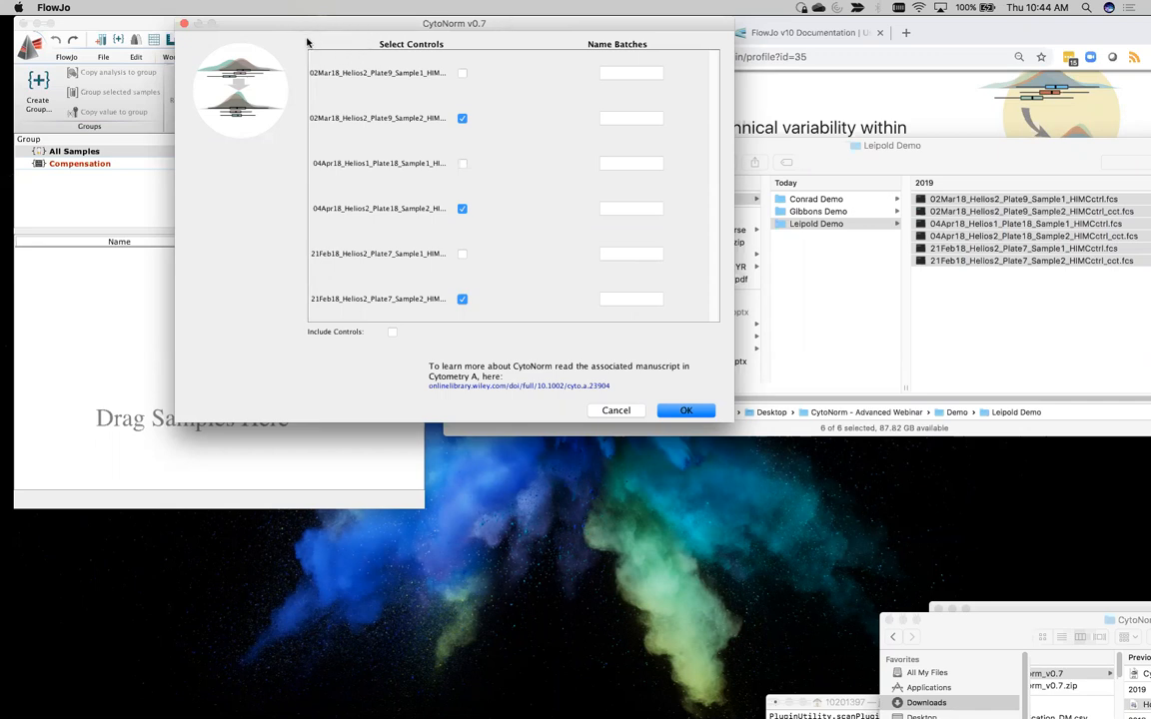
Name the batches 01 for both 02Mar18 files, 02 for both 04Apr18 files and 03 for both 21Feb18 files
click(630, 75)
key(Tab)
key(Tab)
text(02)
key(Tab)
text(02)
key(Tab)
key(Tab)
text(03)
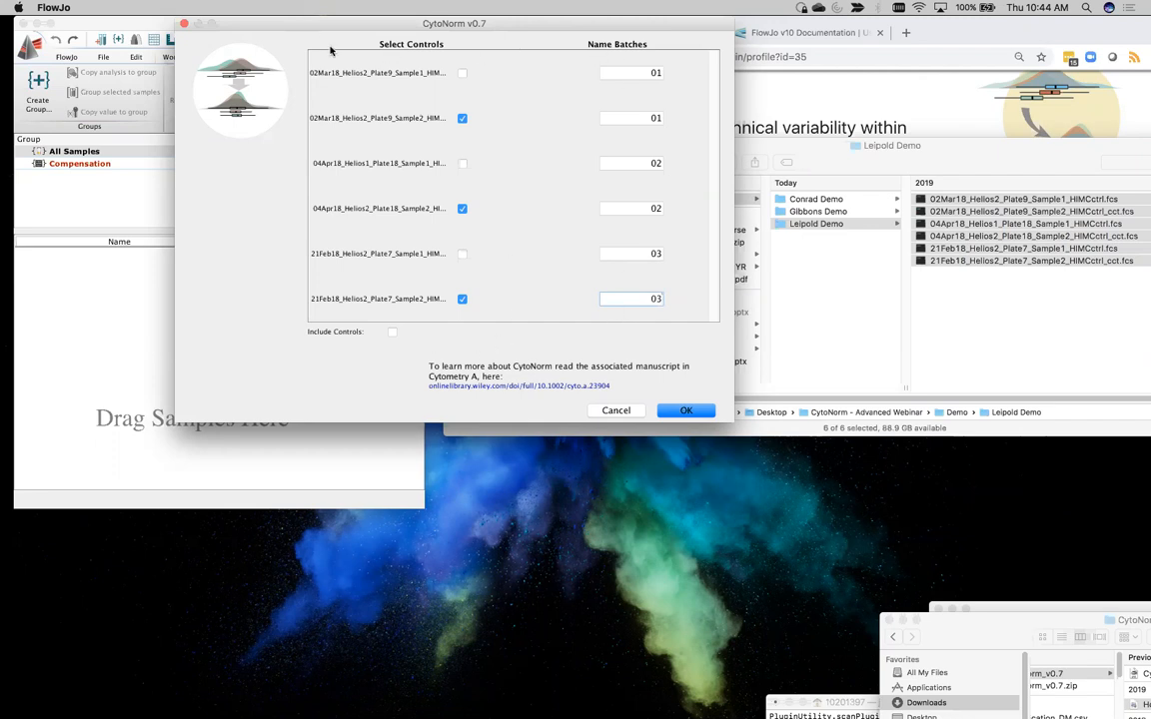
Include the controls in the normalization, run CytoNorm, and dismiss the repeated dataset selection dialog
click(393, 332)
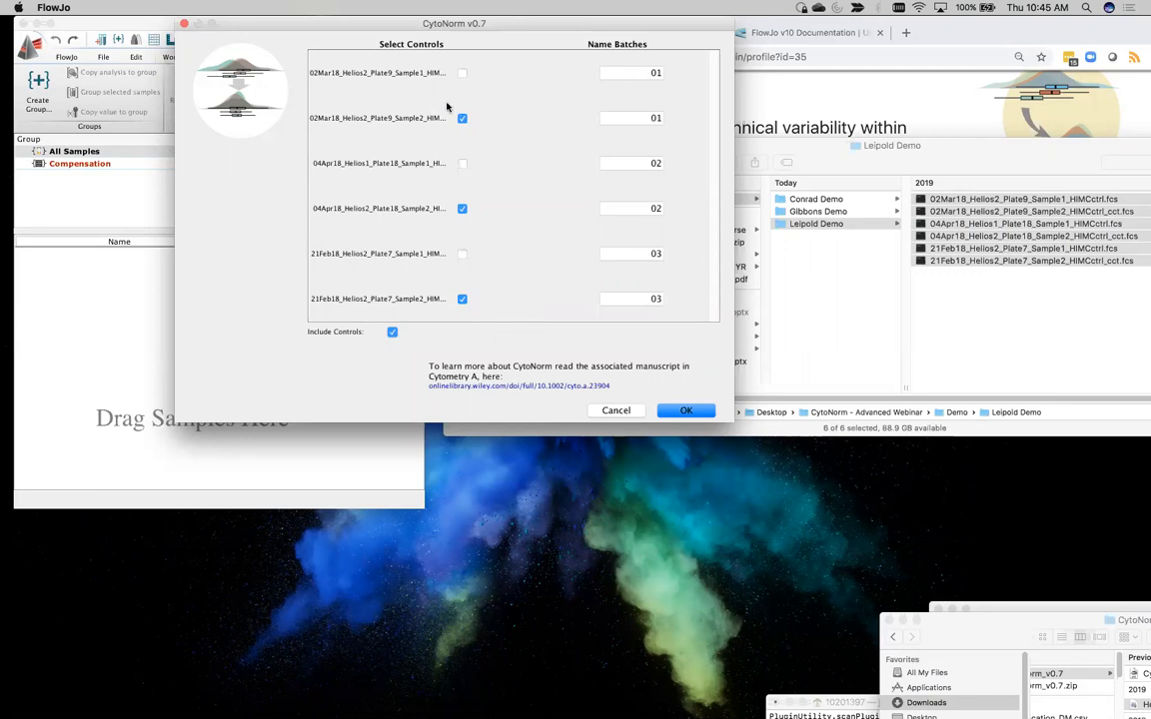
click(687, 411)
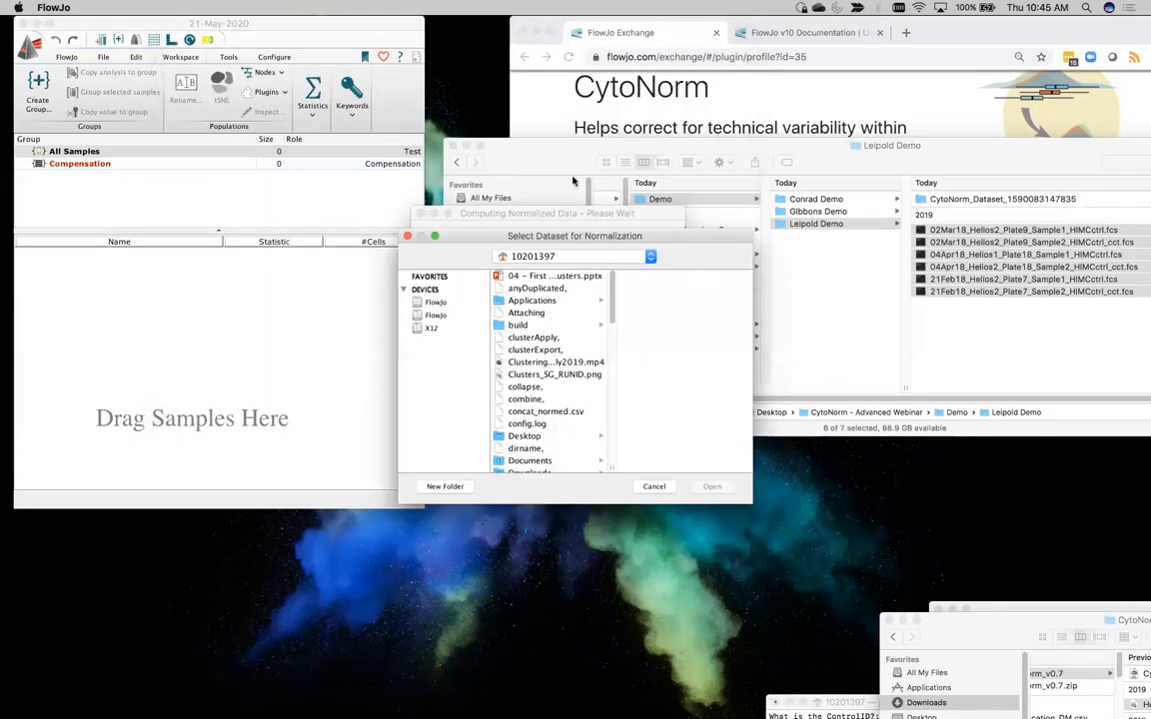
drag(519, 236, 815, 206)
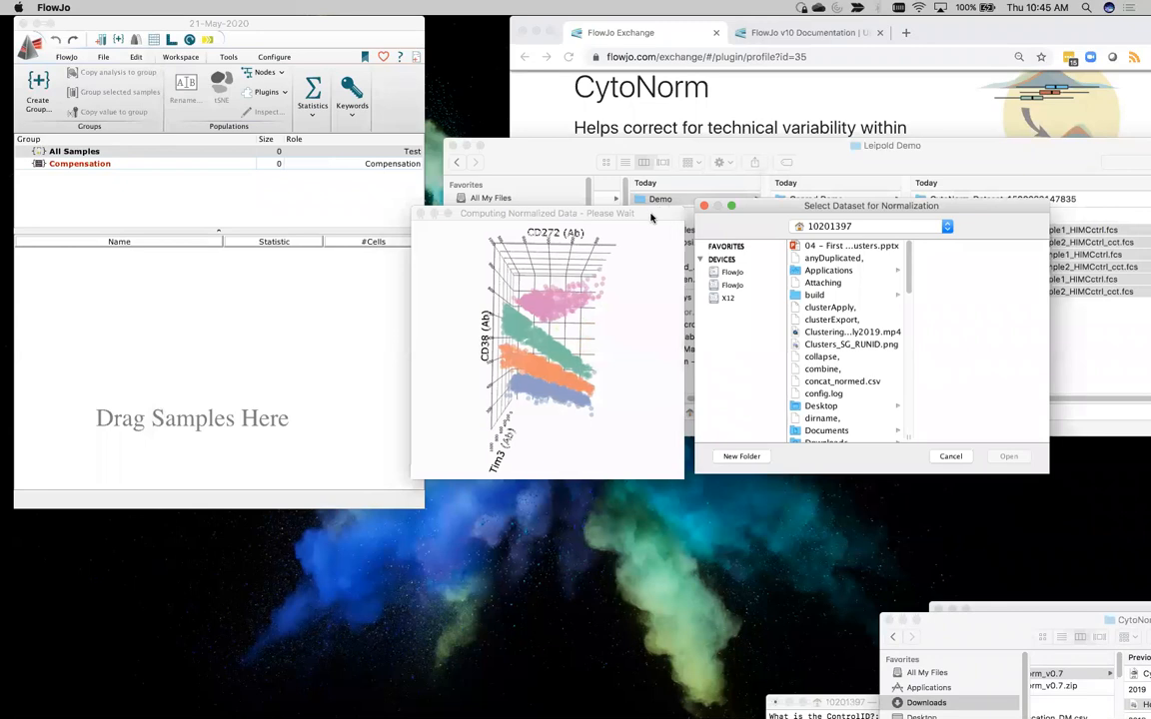
drag(653, 214, 492, 154)
drag(720, 204, 554, 154)
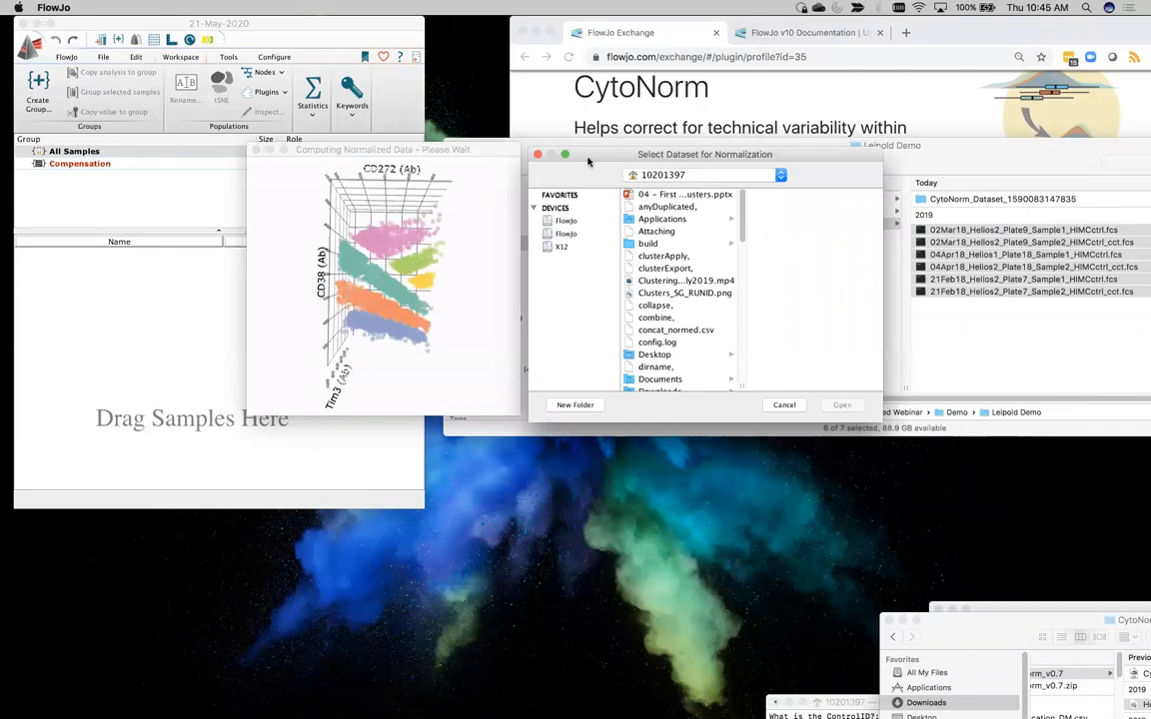
click(536, 156)
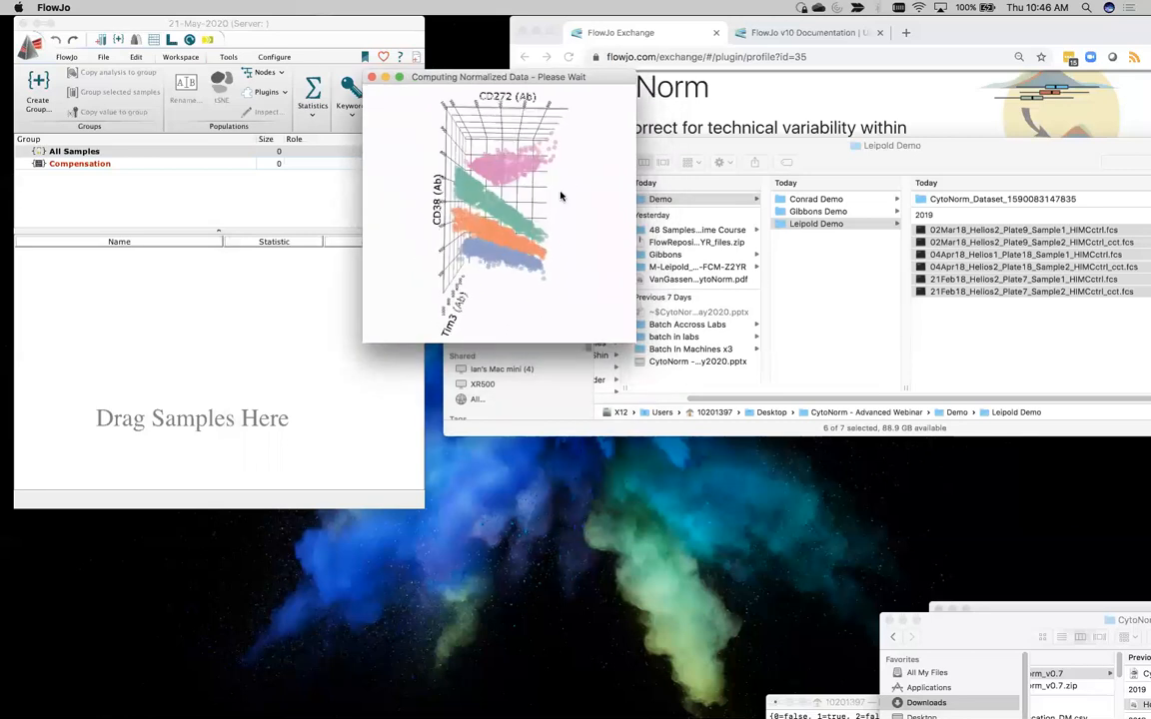
drag(571, 77, 277, 81)
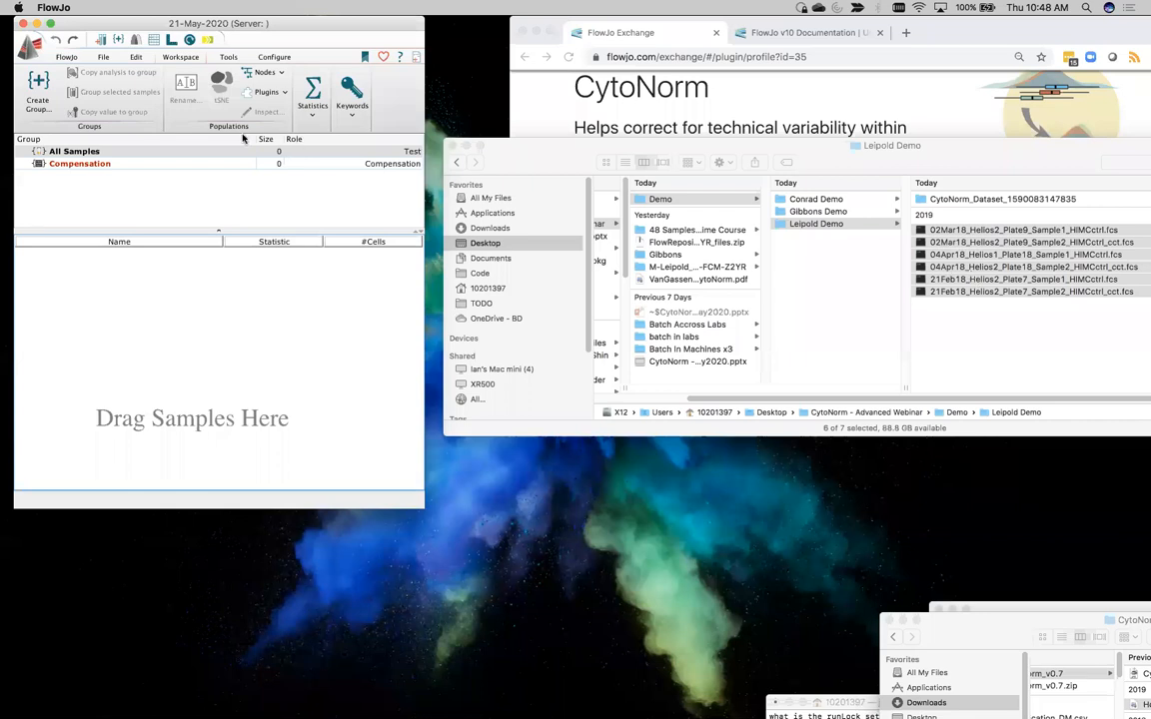
Create a sample group named Raw Samples with the Bold-Italic style
click(35, 100)
drag(206, 27, 410, 39)
drag(278, 39, 196, 76)
click(179, 112)
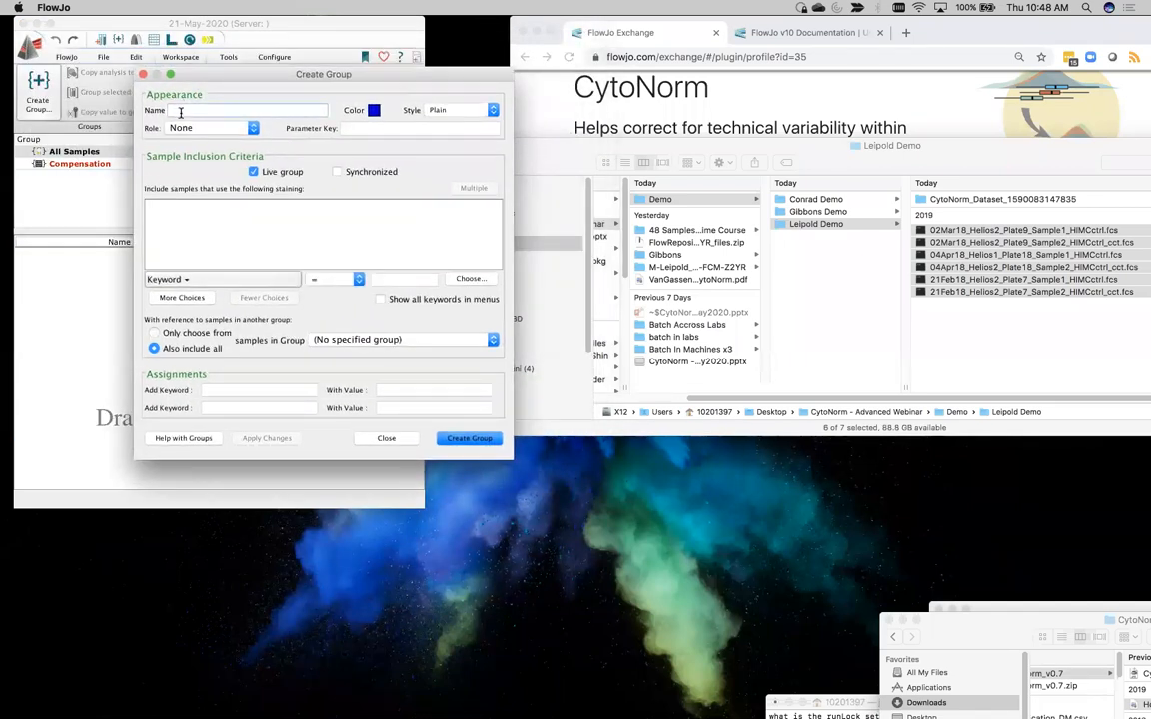
text(Raw Samples)
click(455, 110)
click(436, 142)
click(444, 439)
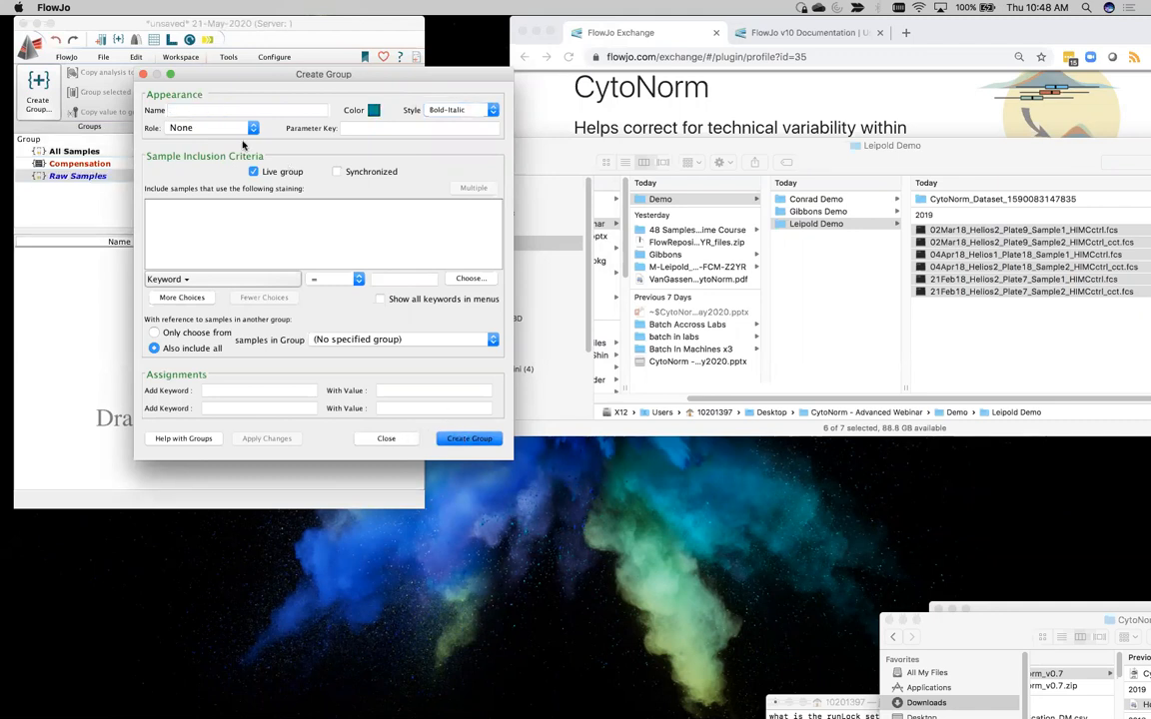
Create a magenta, Bold-Italic group named CytoNorm Samples and close the group creation dialog
click(374, 110)
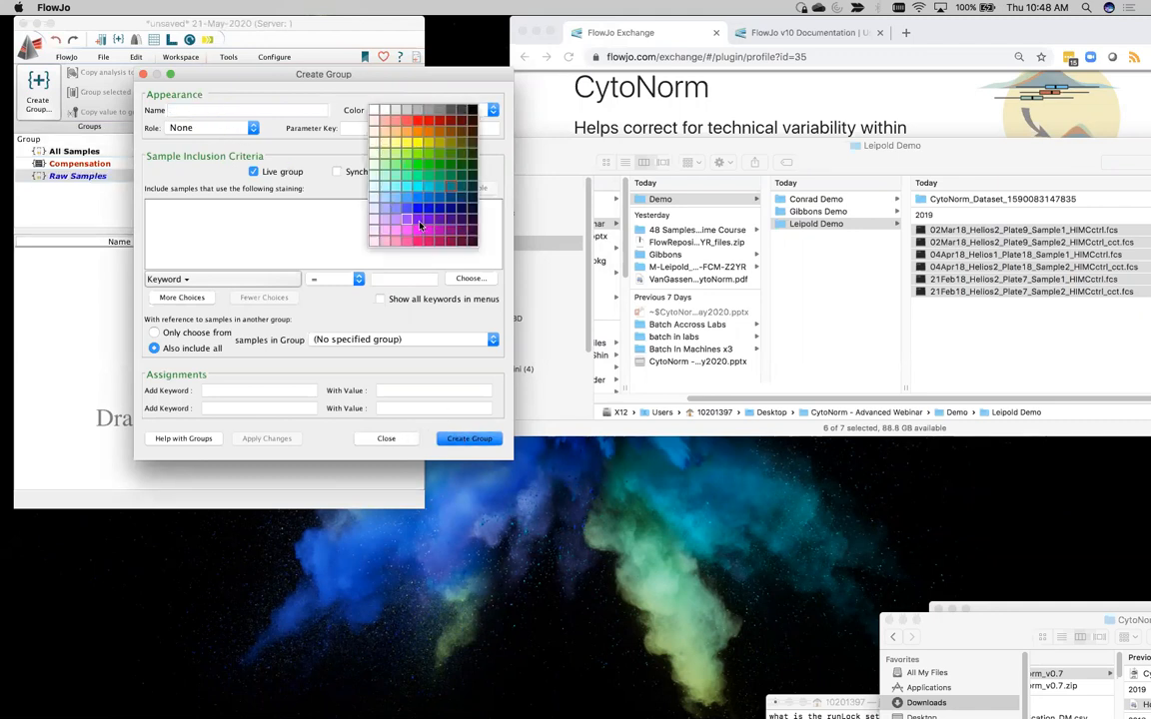
click(417, 230)
click(193, 107)
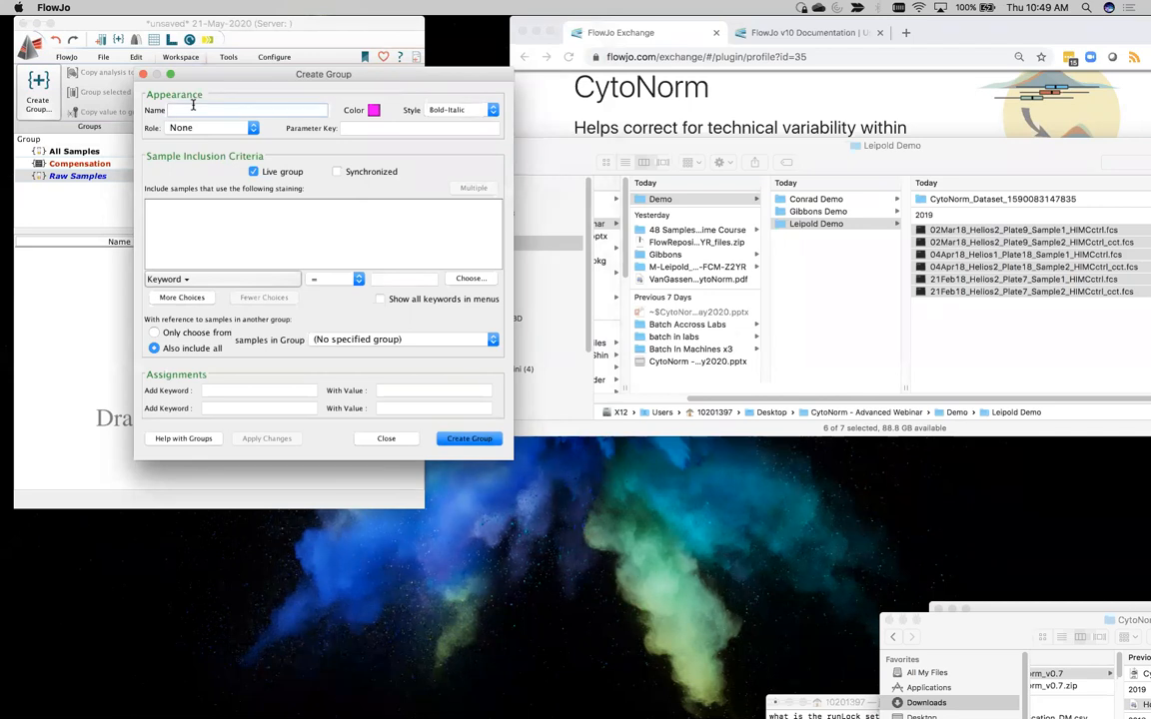
text(No)
text(rma)
text(Cyuto)
text(toNor)
text(m Samples)
click(454, 112)
click(449, 112)
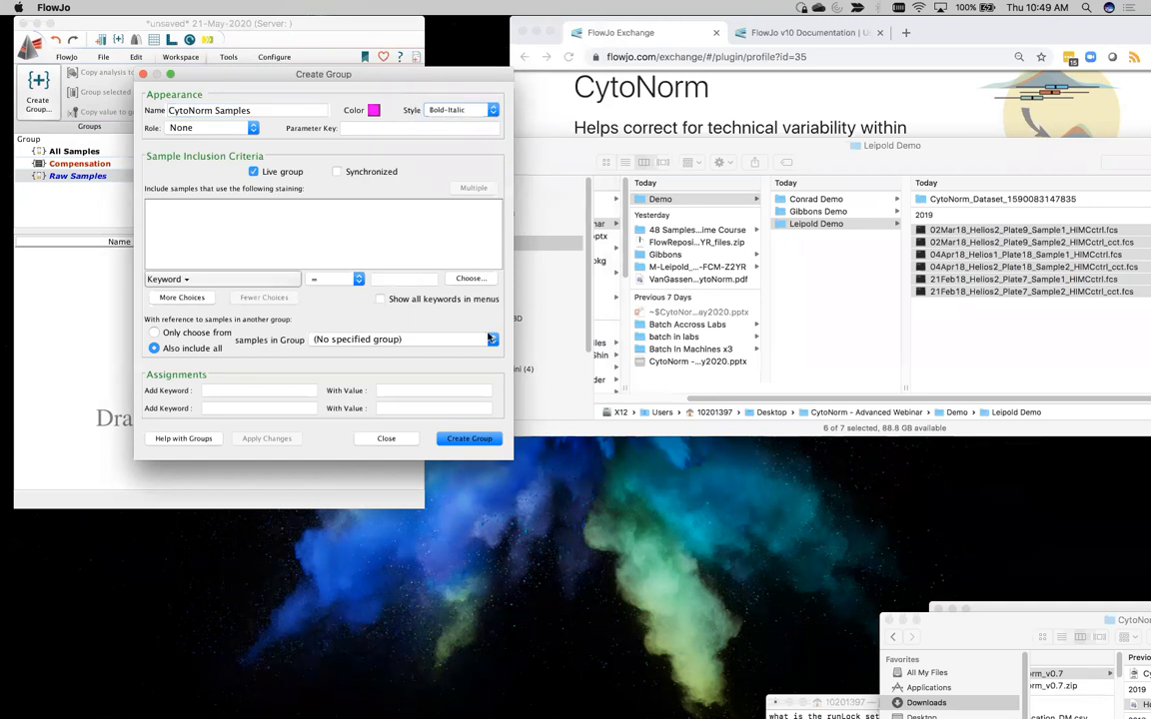
click(445, 440)
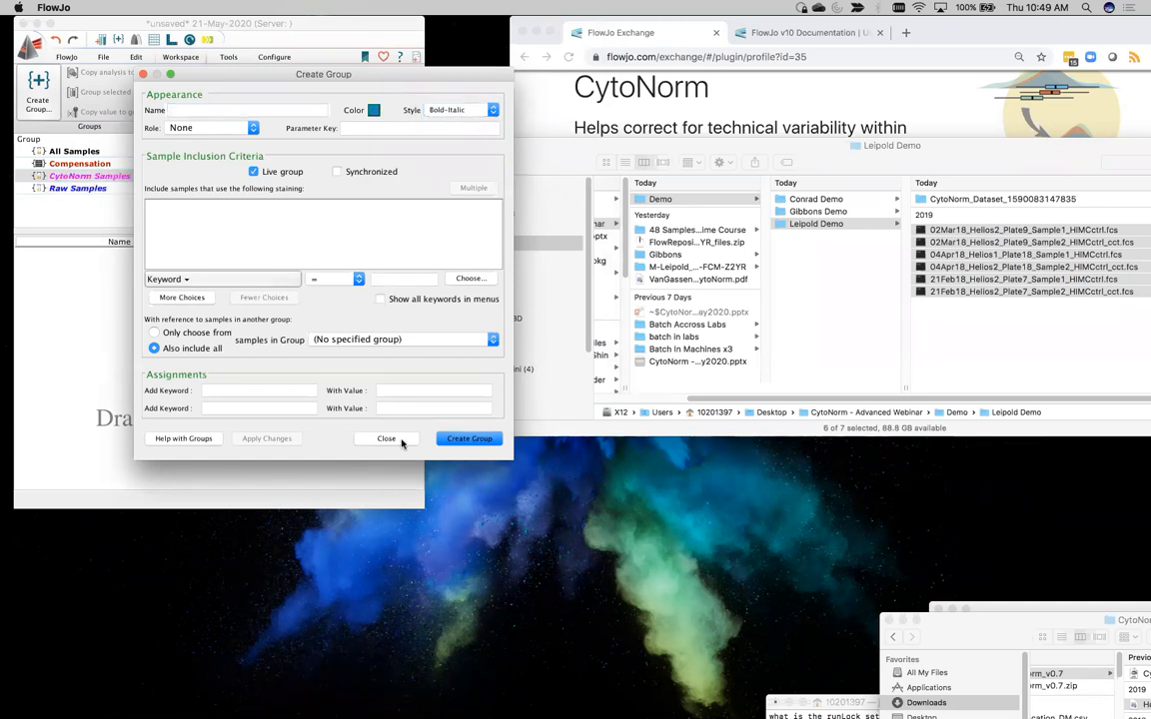
click(386, 438)
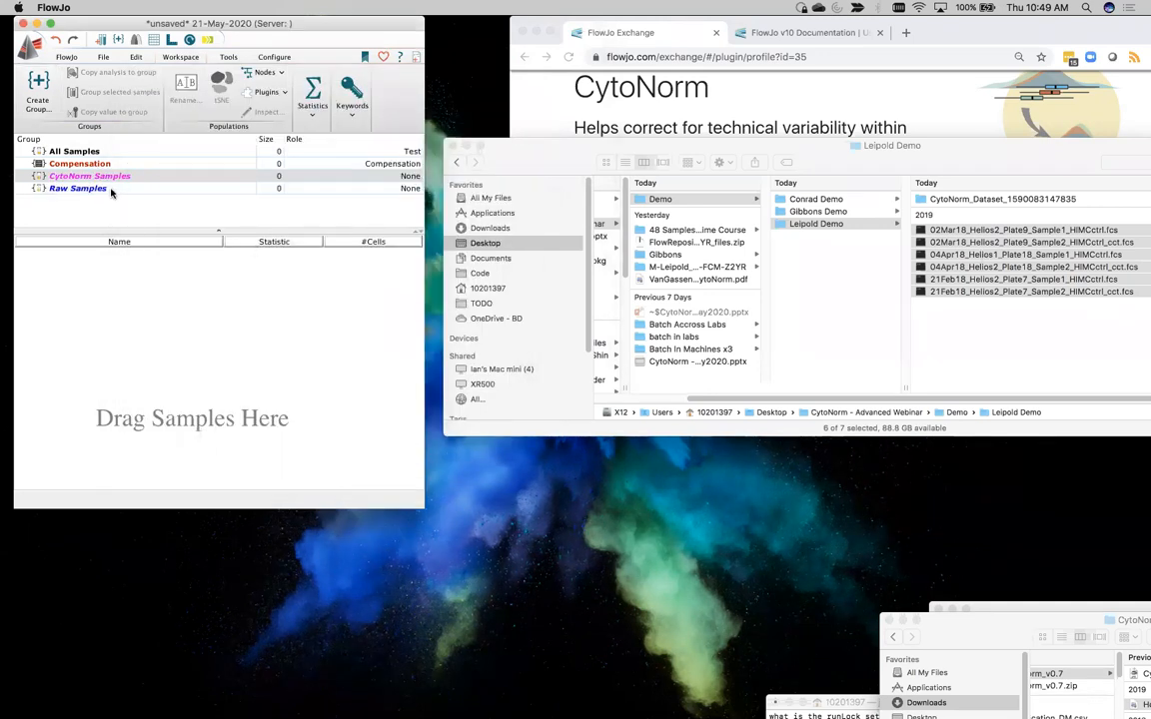
Add the six original HIMCctrl FCS files from Leipold Demo to the Raw Samples group
click(100, 188)
click(957, 230)
drag(988, 253, 251, 354)
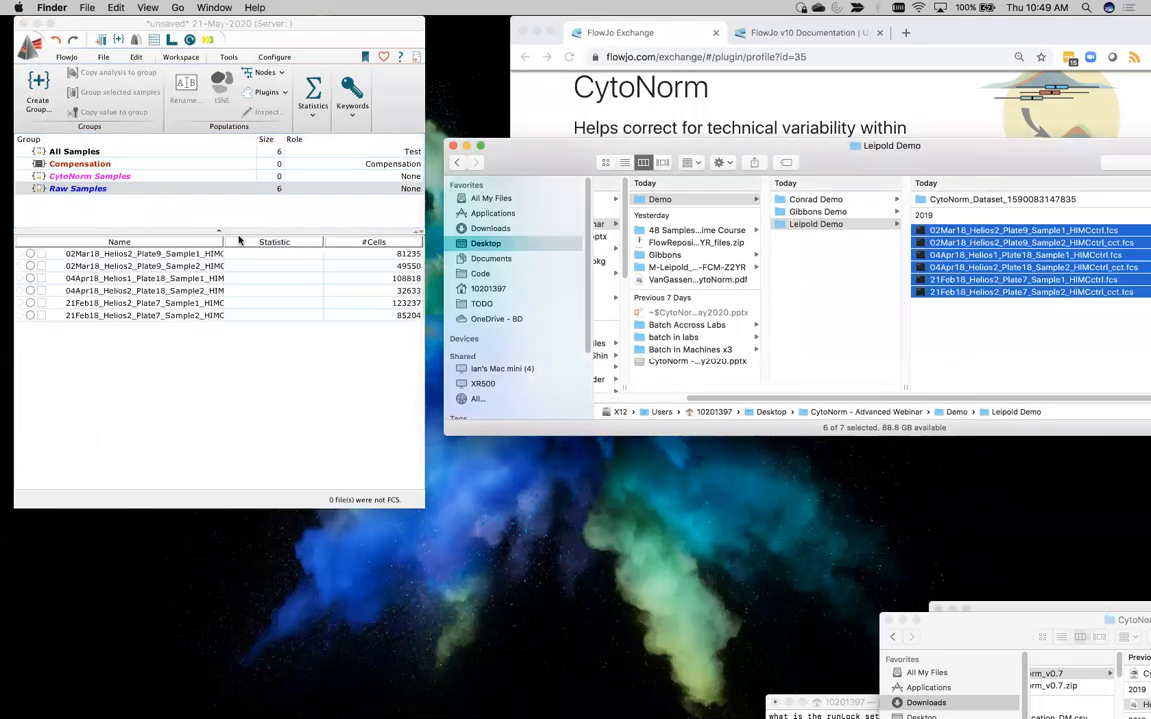
click(83, 177)
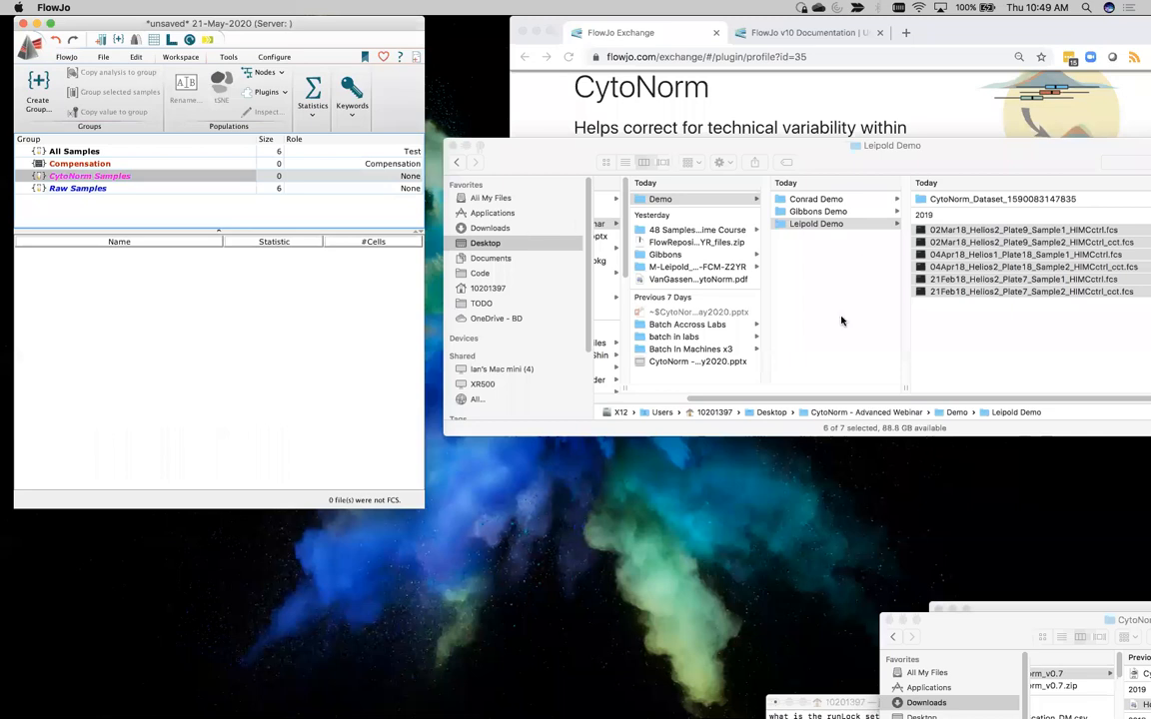
click(956, 203)
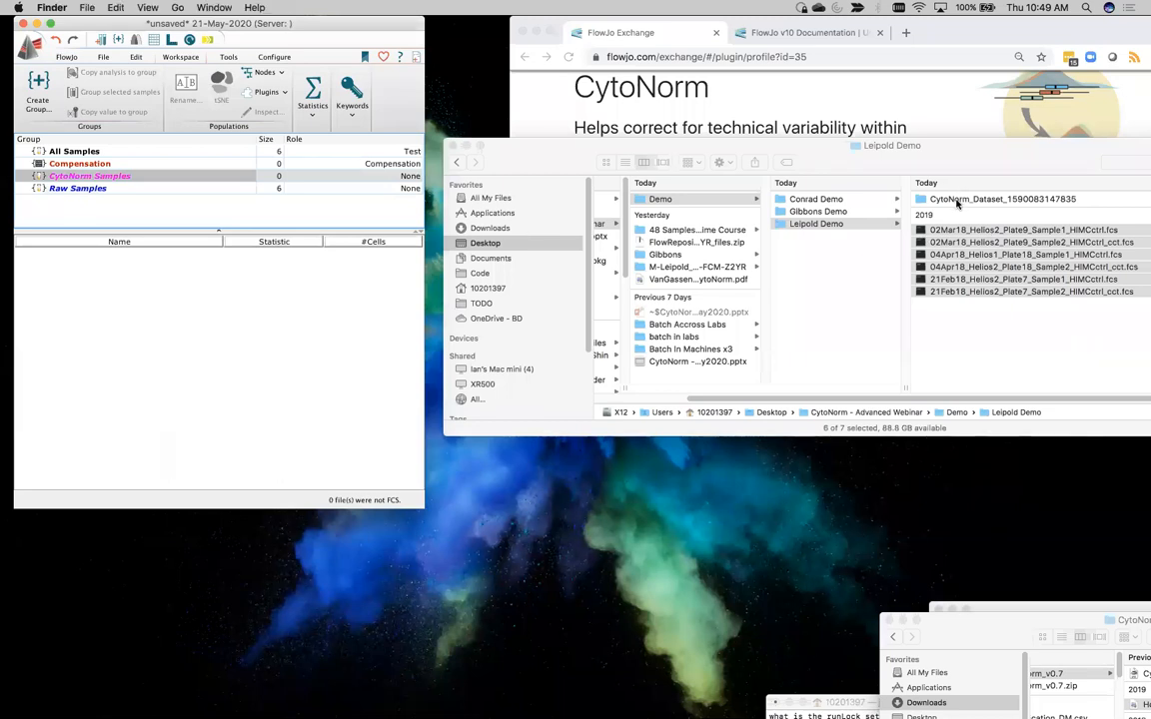
click(956, 203)
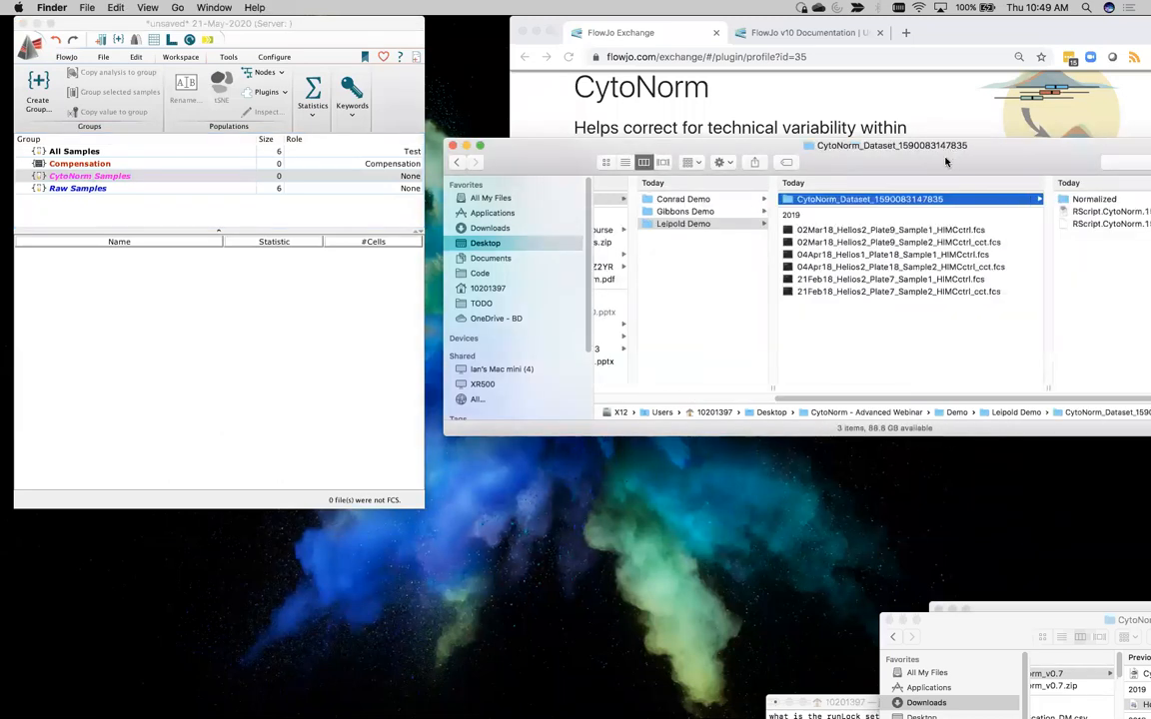
drag(954, 149, 875, 138)
click(1036, 190)
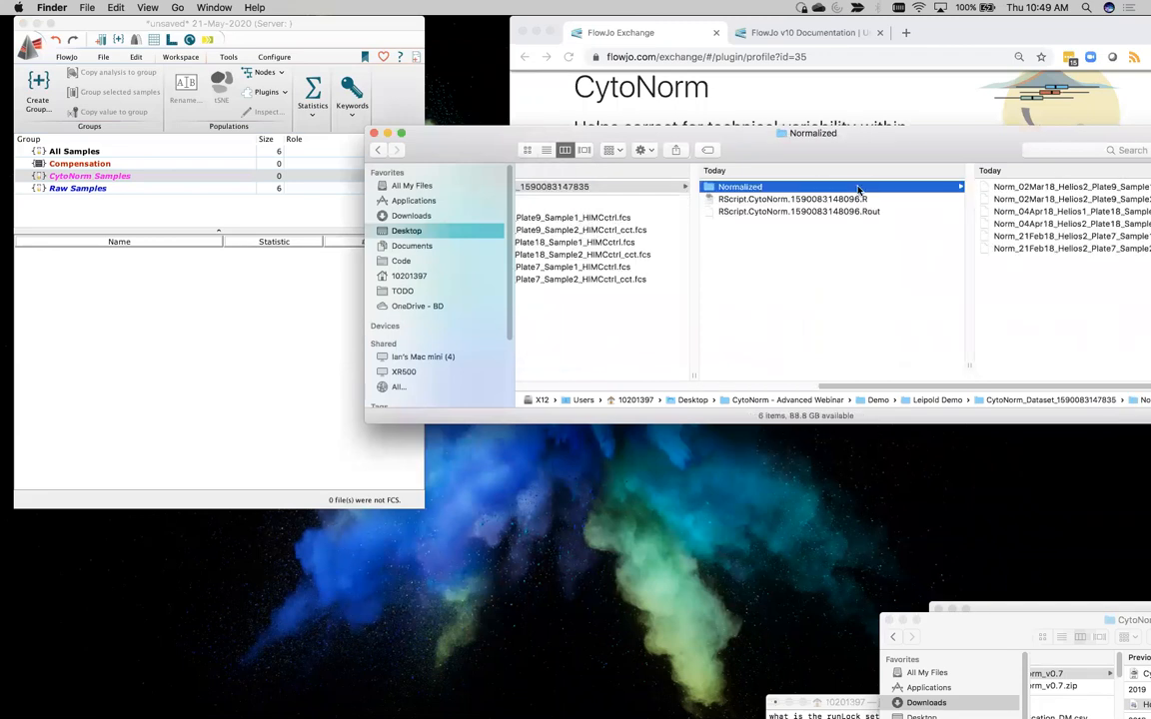
drag(479, 160, 287, 242)
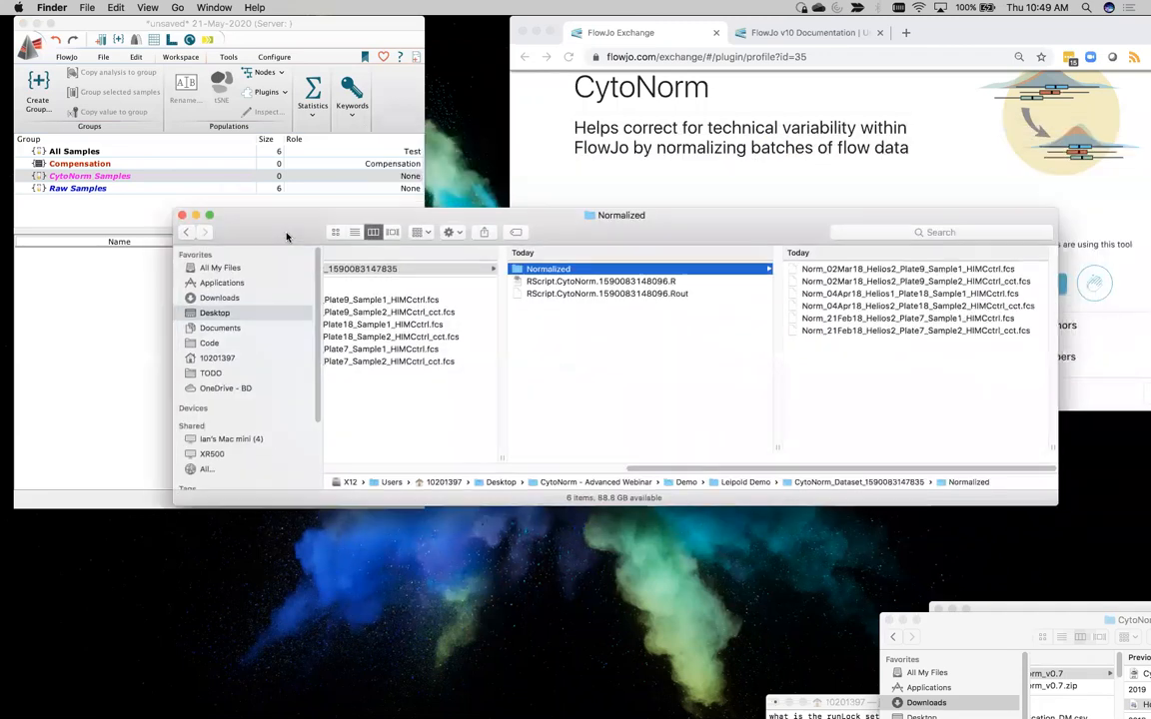
Add the six Norm_ FCS files from the Normalized folder to the CytoNorm Samples group
click(868, 270)
shift+click(801, 331)
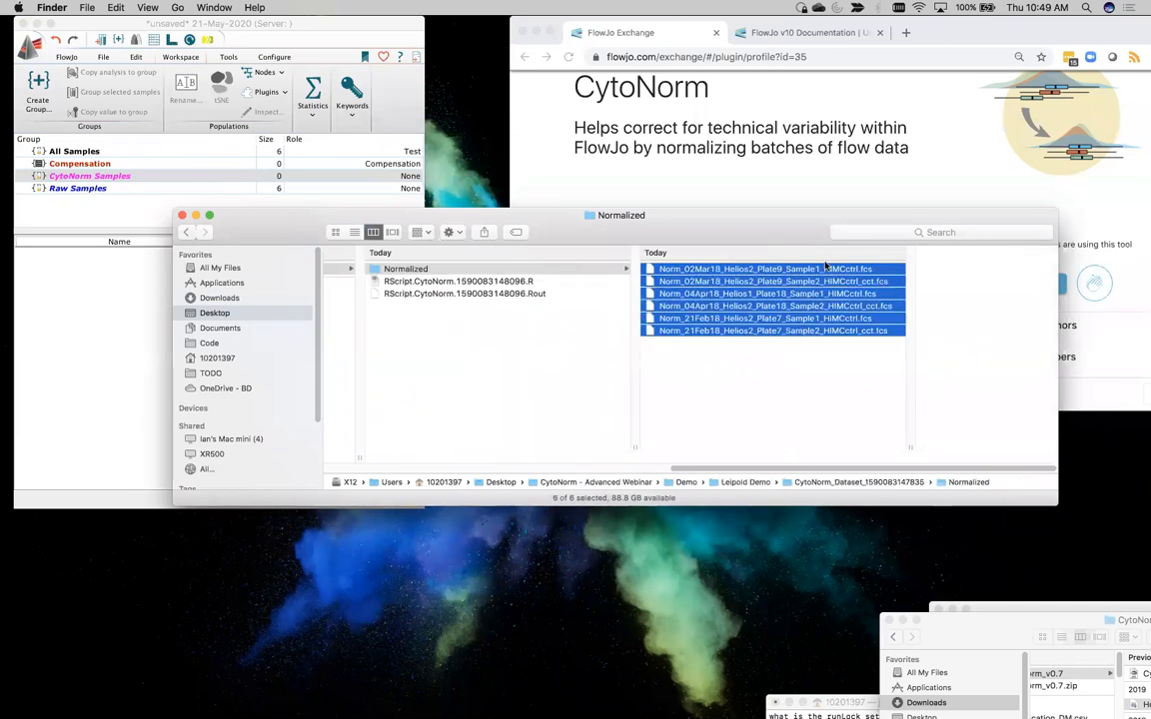
drag(846, 297, 130, 319)
drag(265, 236, 622, 281)
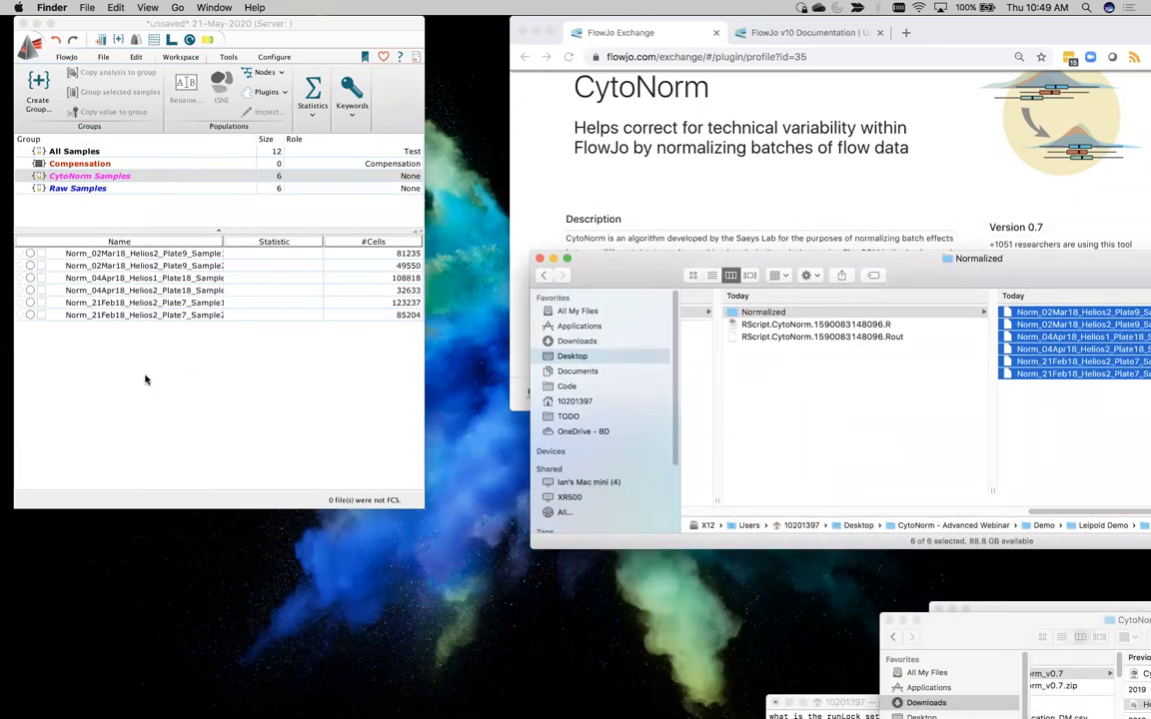
click(145, 380)
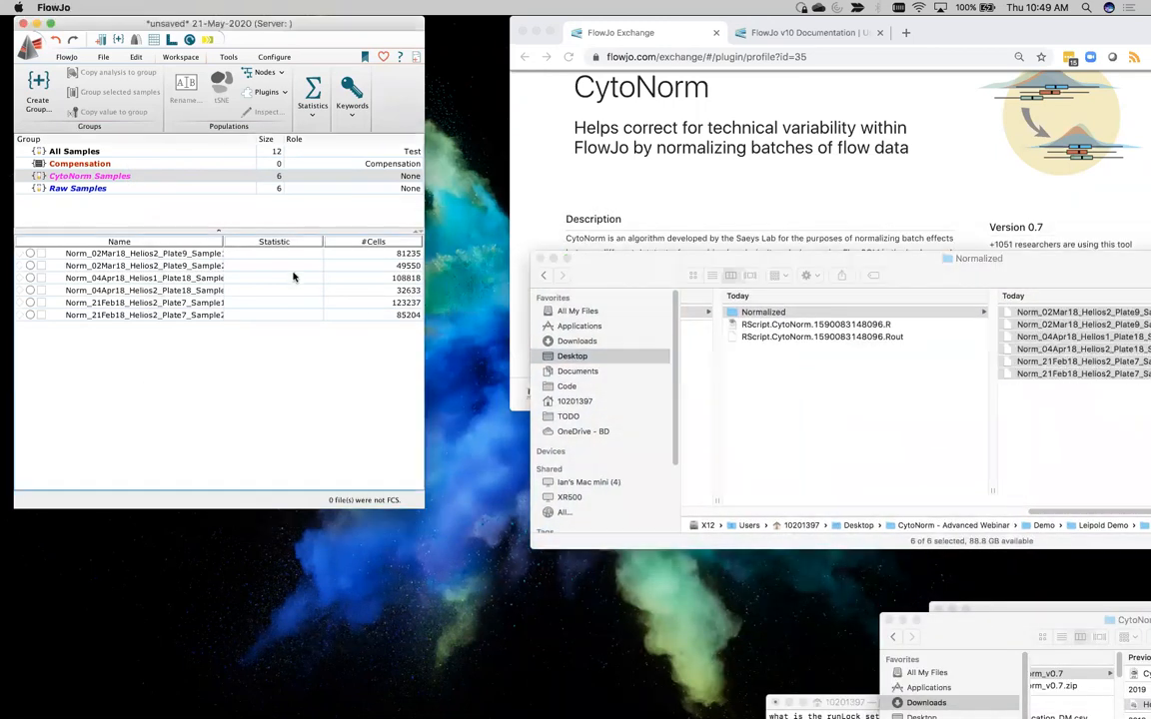
Open the plot of 02Mar18_Helios2_Plate9_Sample1_HIMCctrl from Raw Samples and place it beside the workspace
click(125, 189)
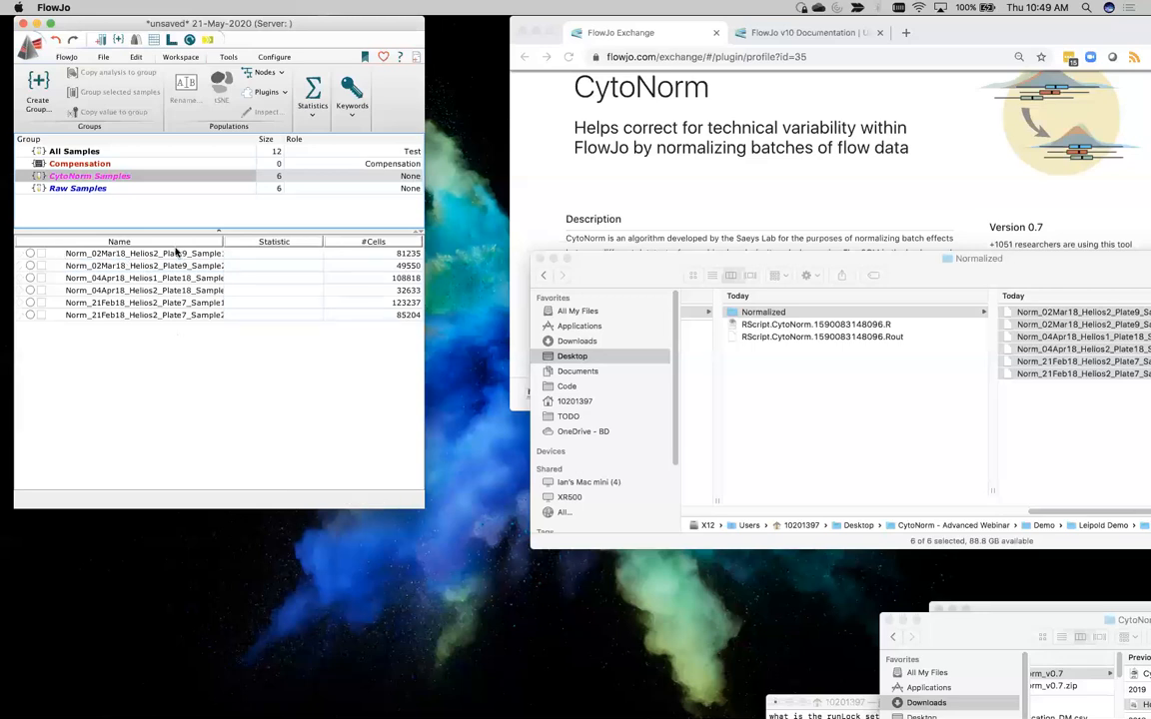
click(82, 187)
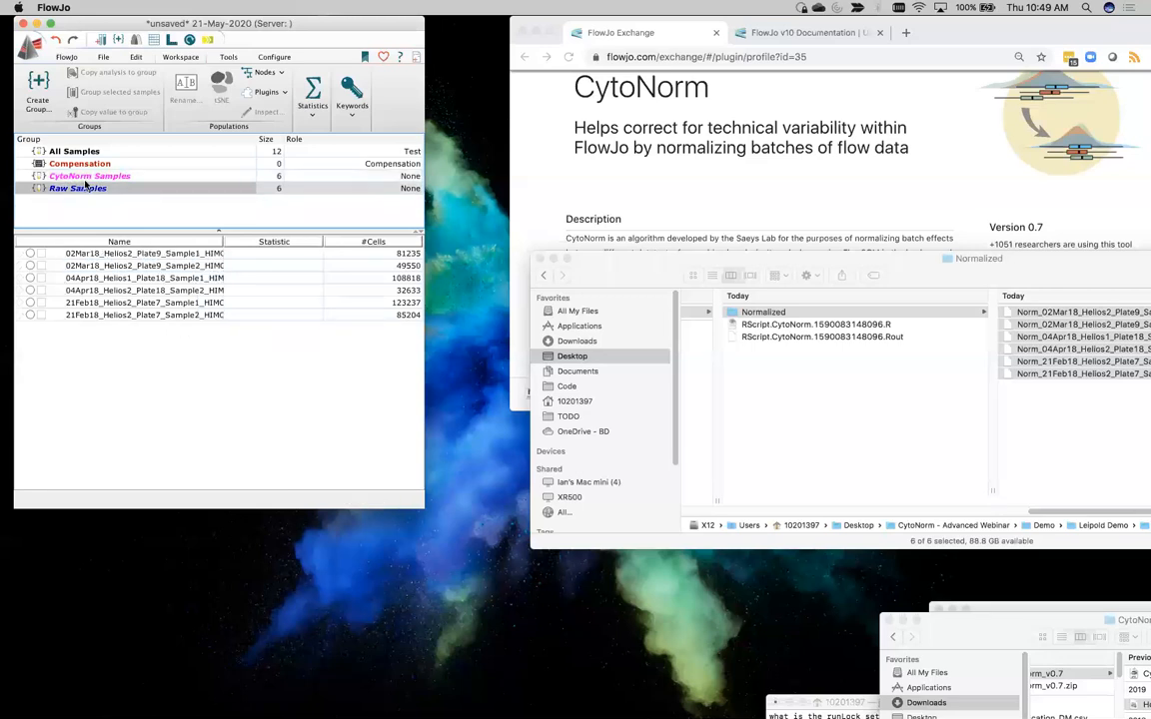
double_click(118, 254)
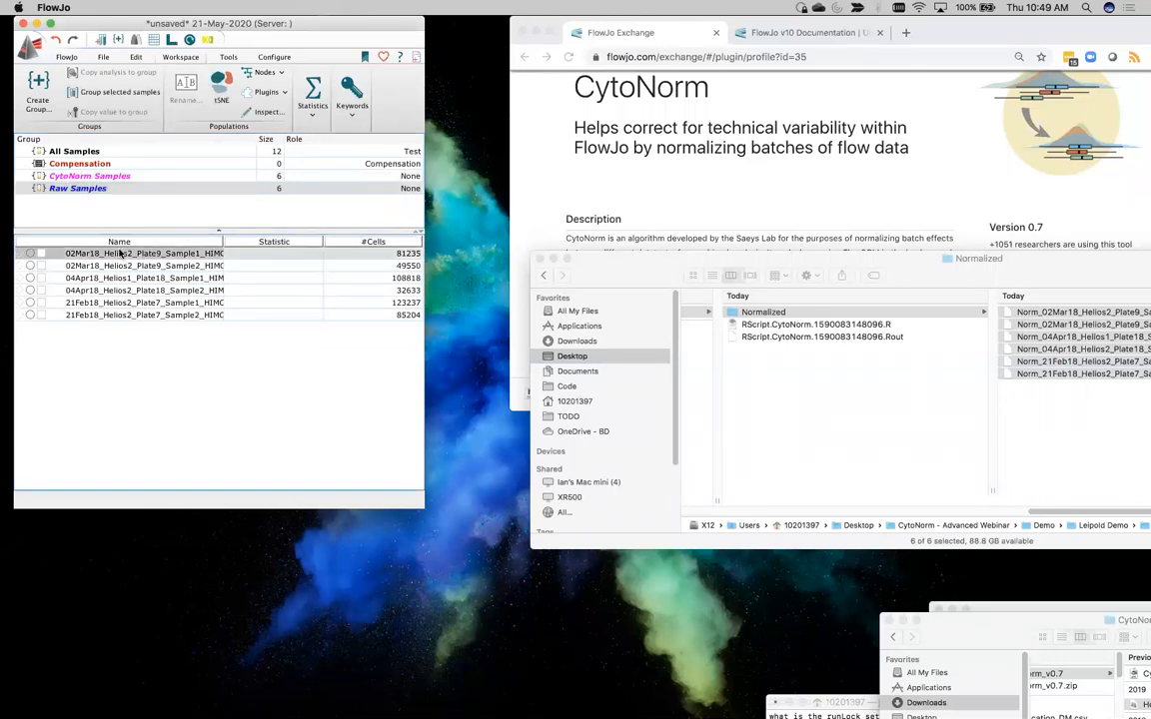
drag(530, 30, 432, 30)
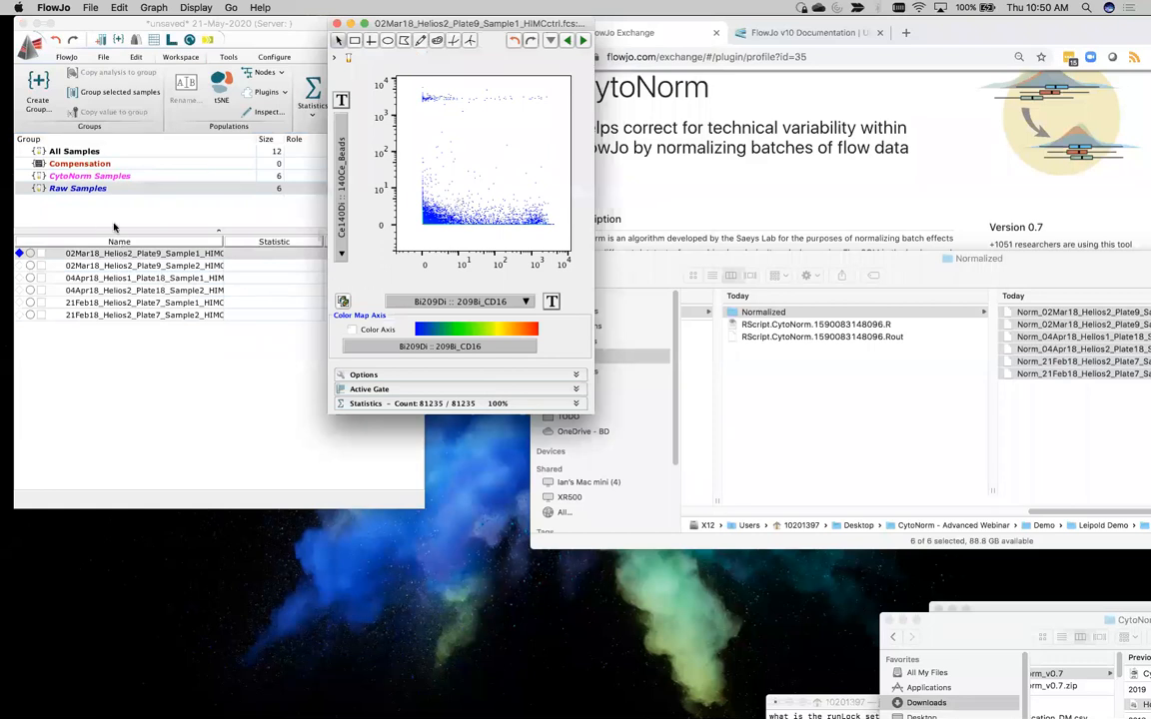
Open the matching Norm_02Mar18_Helios2_Plate9_Sample1 plot from CytoNorm Samples and place it next to the raw sample's plot
click(90, 176)
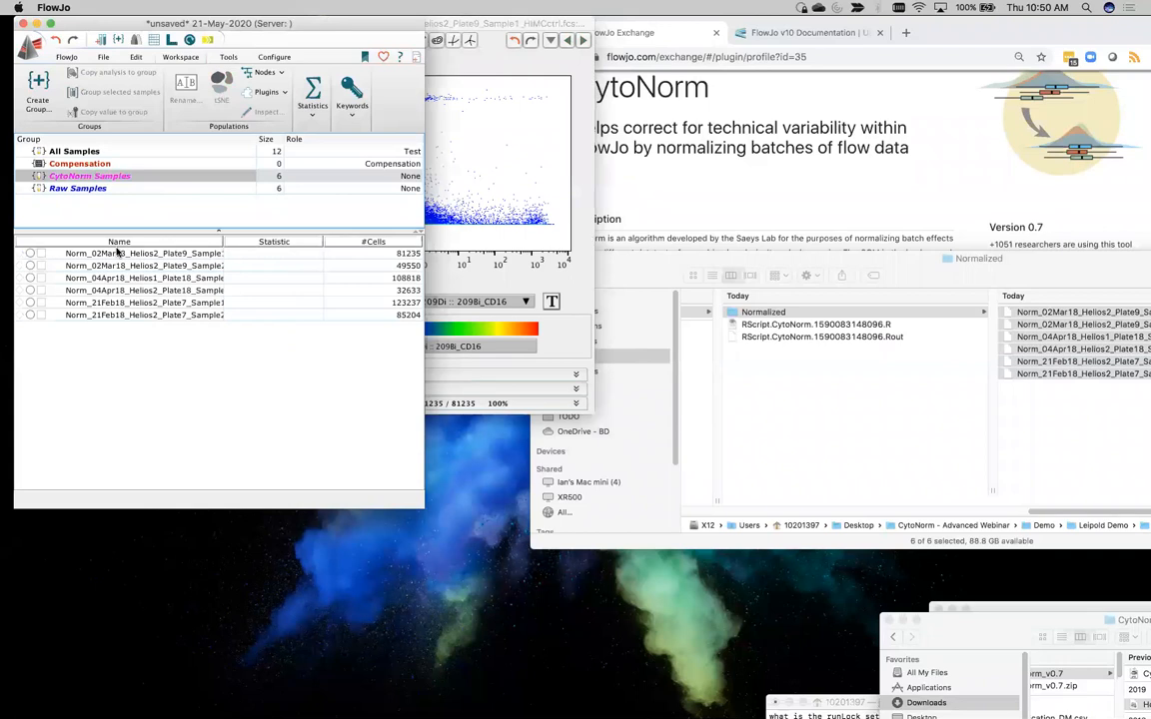
double_click(115, 255)
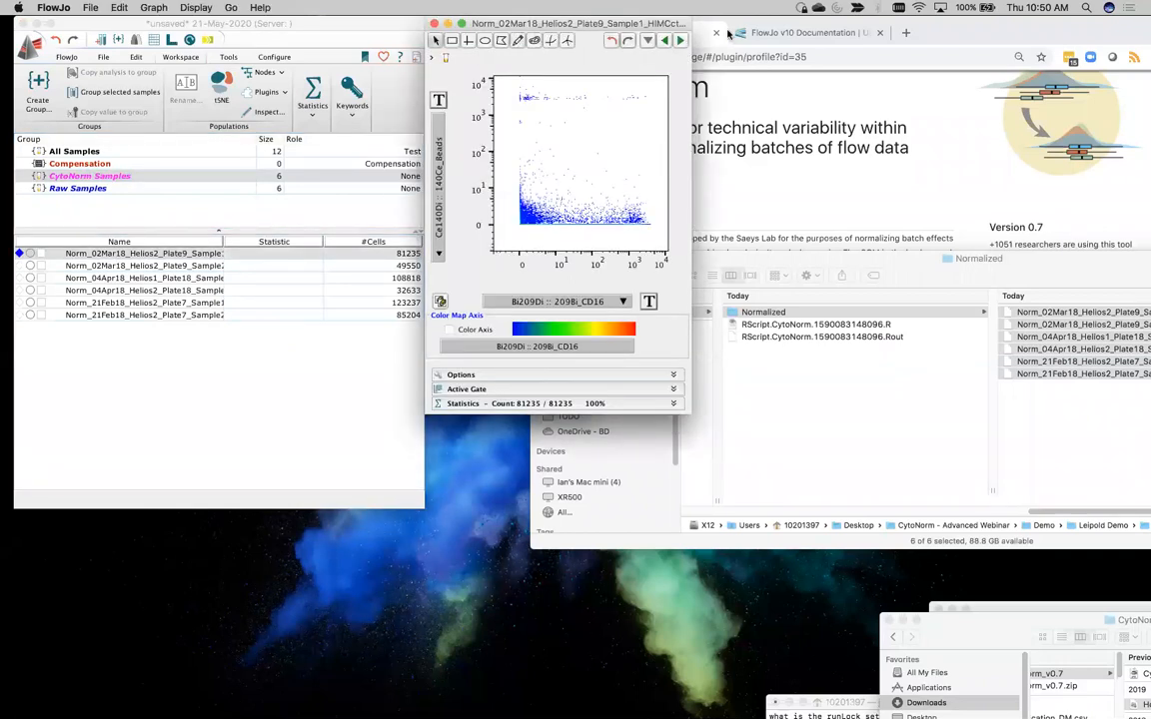
drag(539, 22, 705, 22)
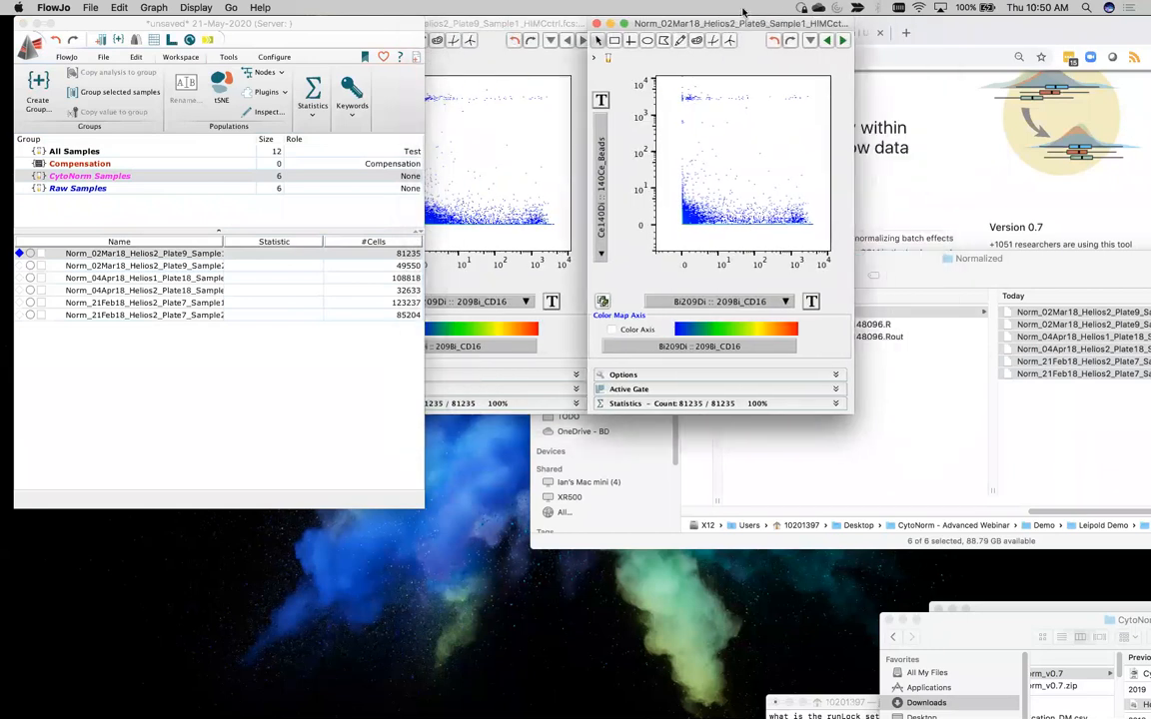
click(540, 30)
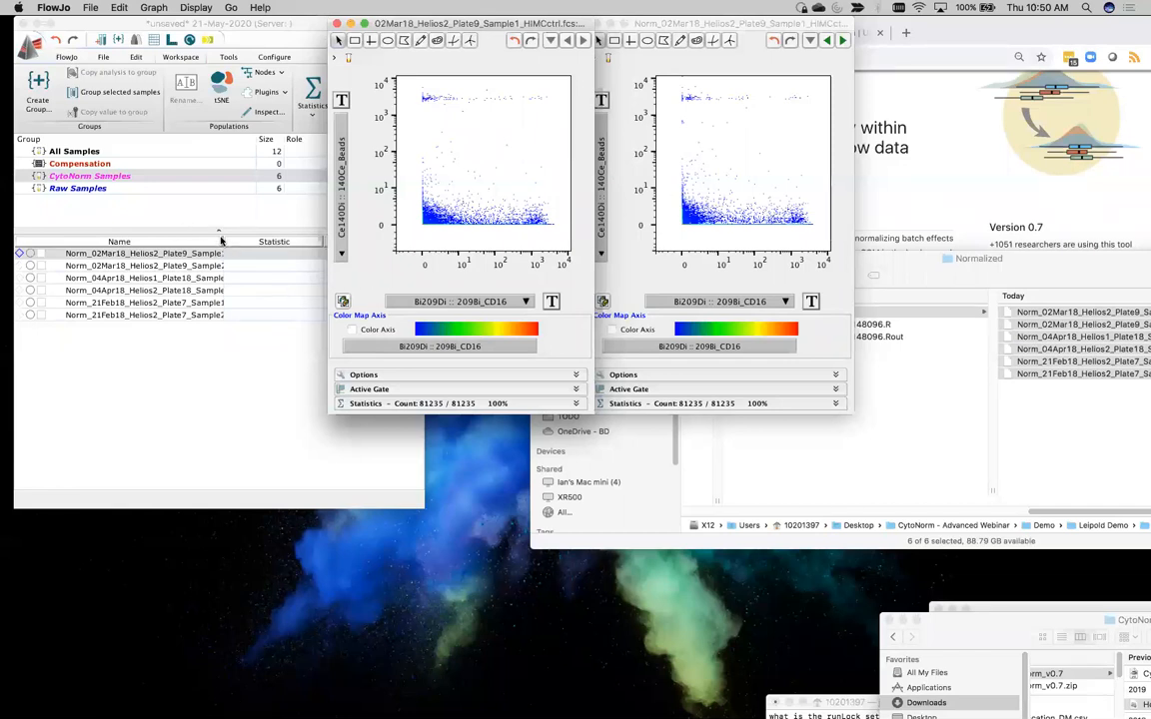
Widen the sample list's Name column and bring the raw and normalized plots back in front of the workspace
drag(222, 241, 250, 232)
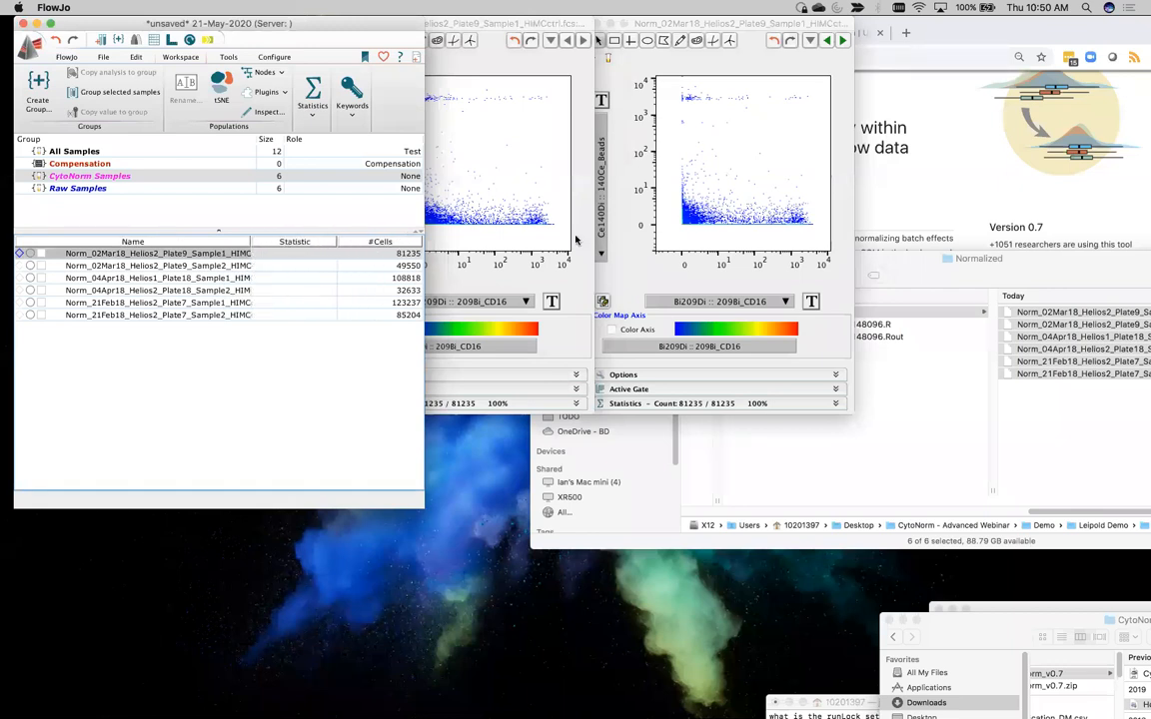
click(522, 278)
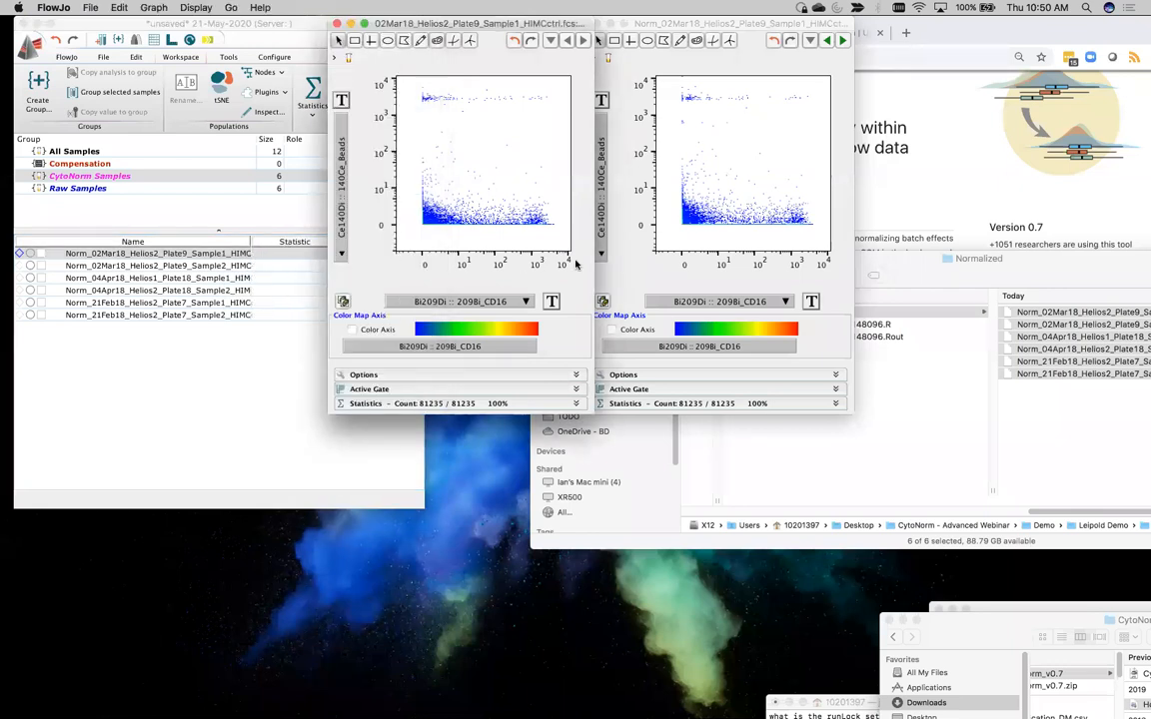
click(650, 266)
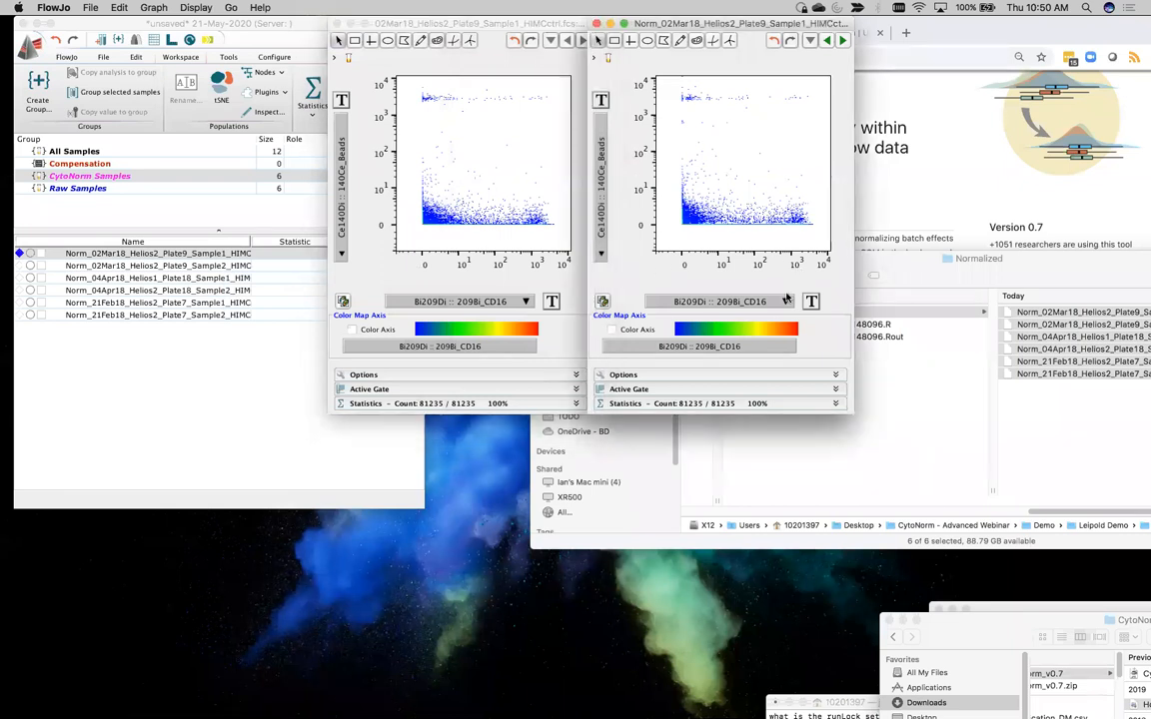
Plot the normalized sample with Er170Di :: 170Er_CD3 on the X axis and Nd142Di :: 142Nd_CD19 on the Y axis
click(785, 304)
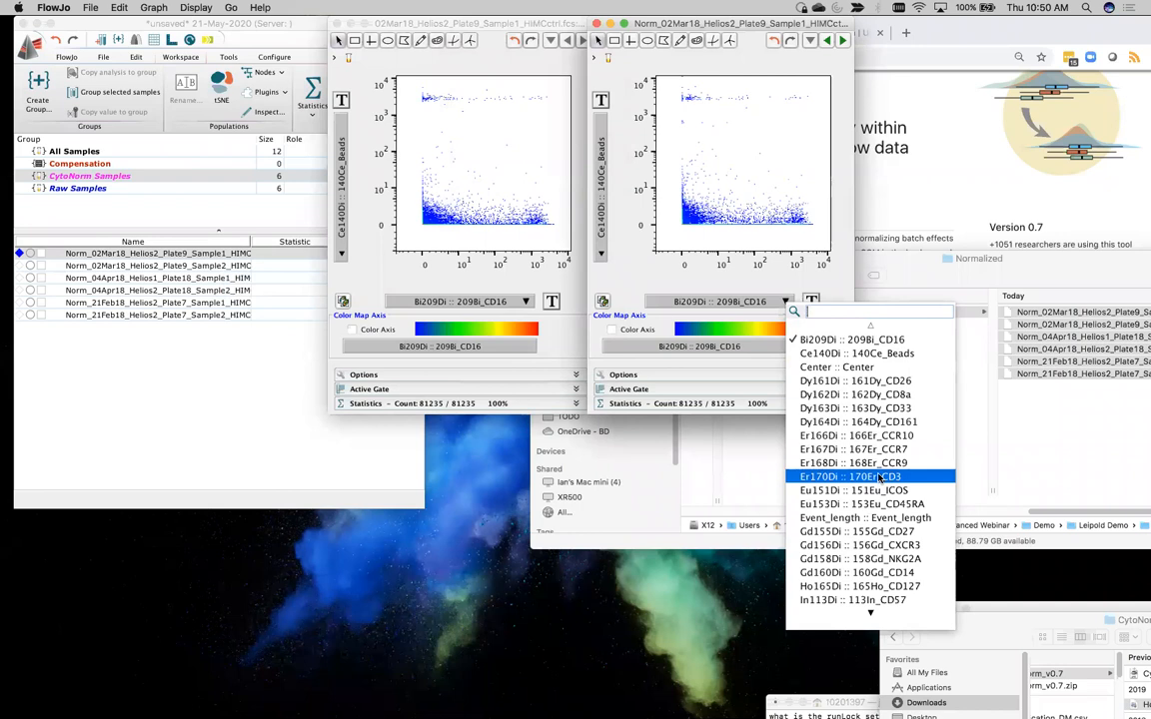
click(879, 479)
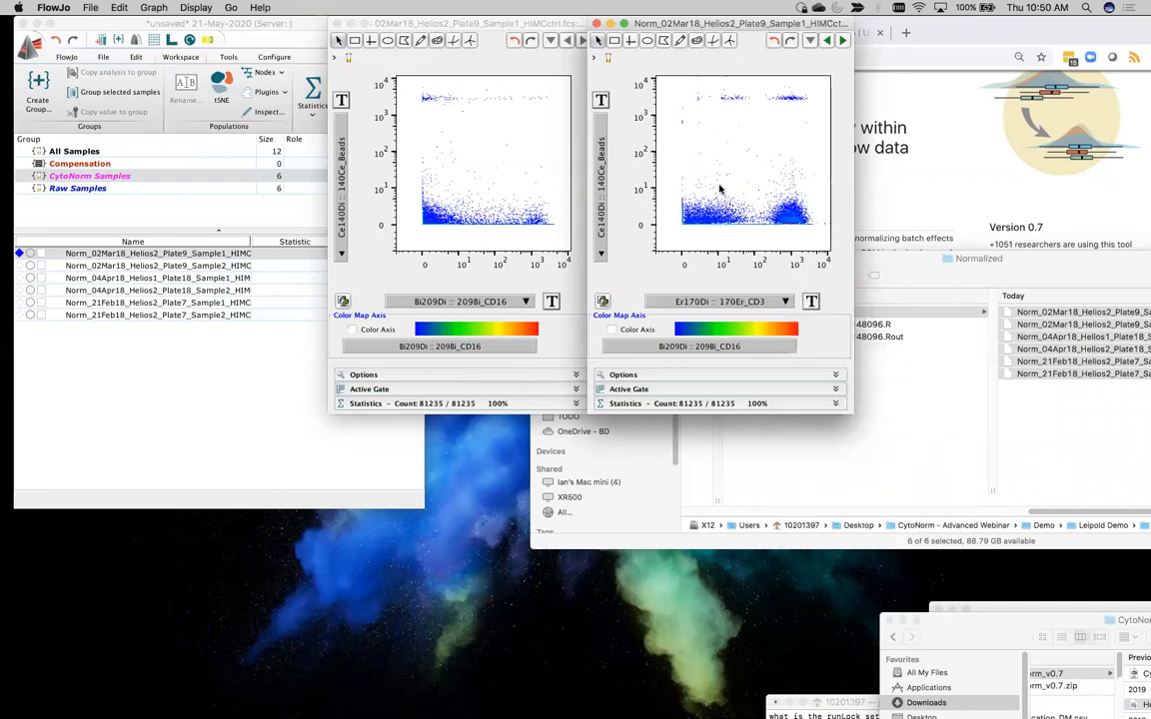
click(603, 212)
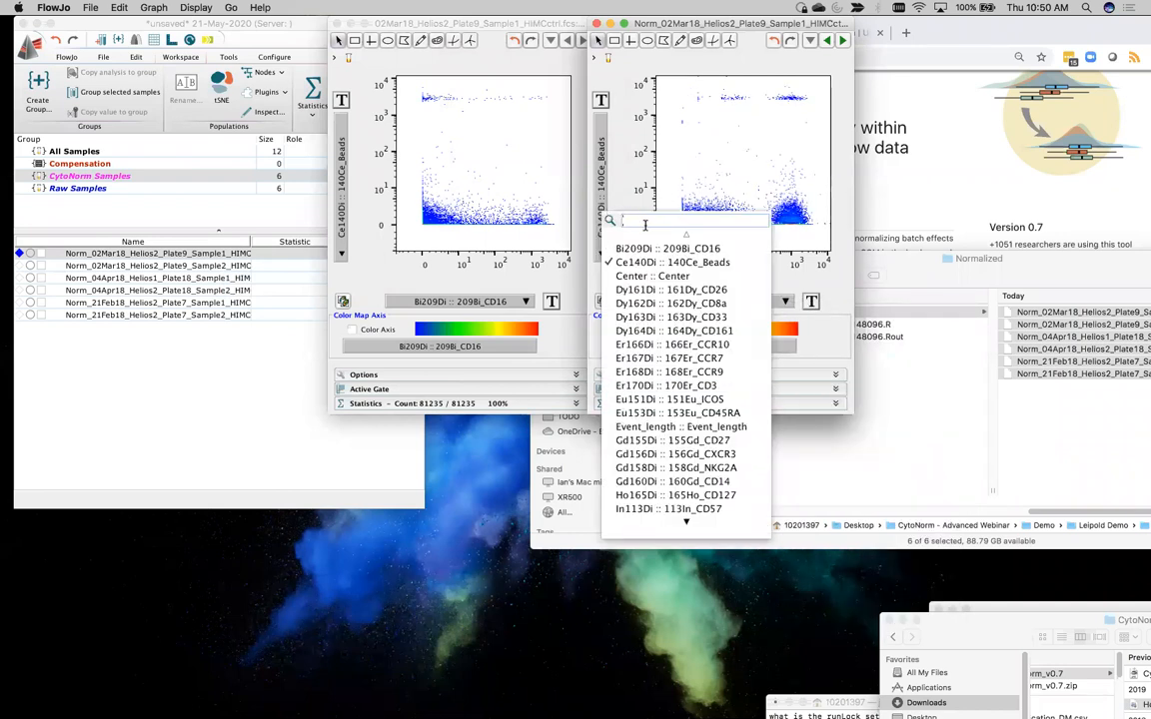
text(cd19)
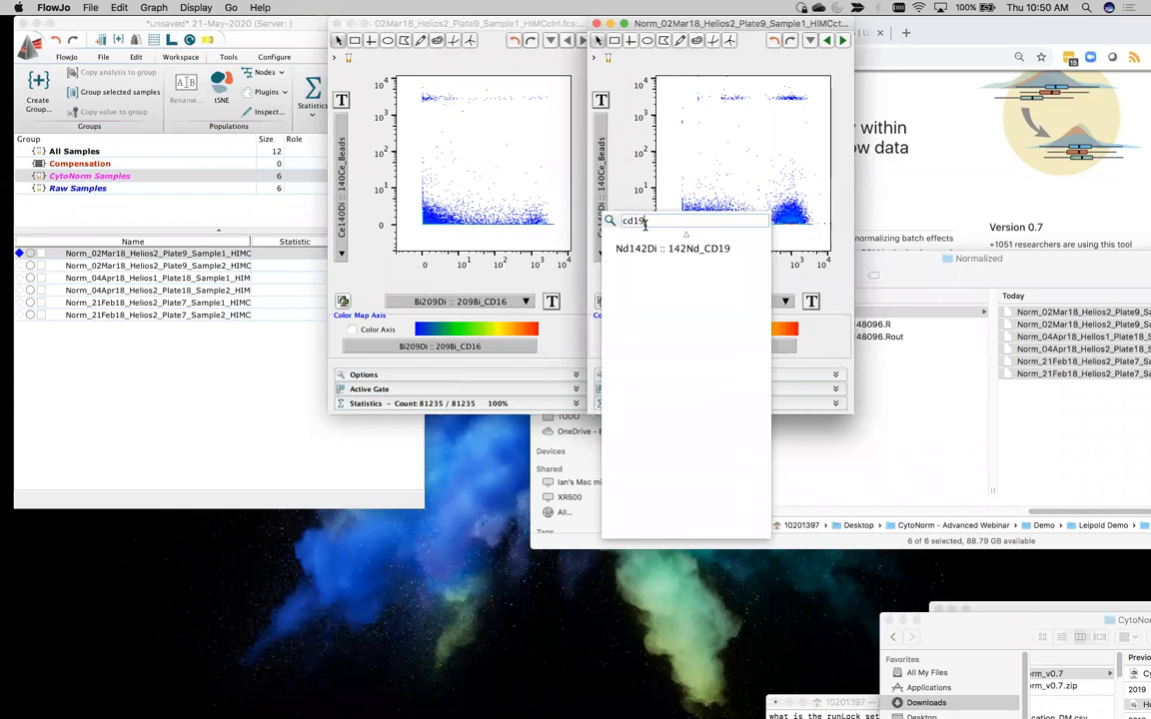
click(712, 249)
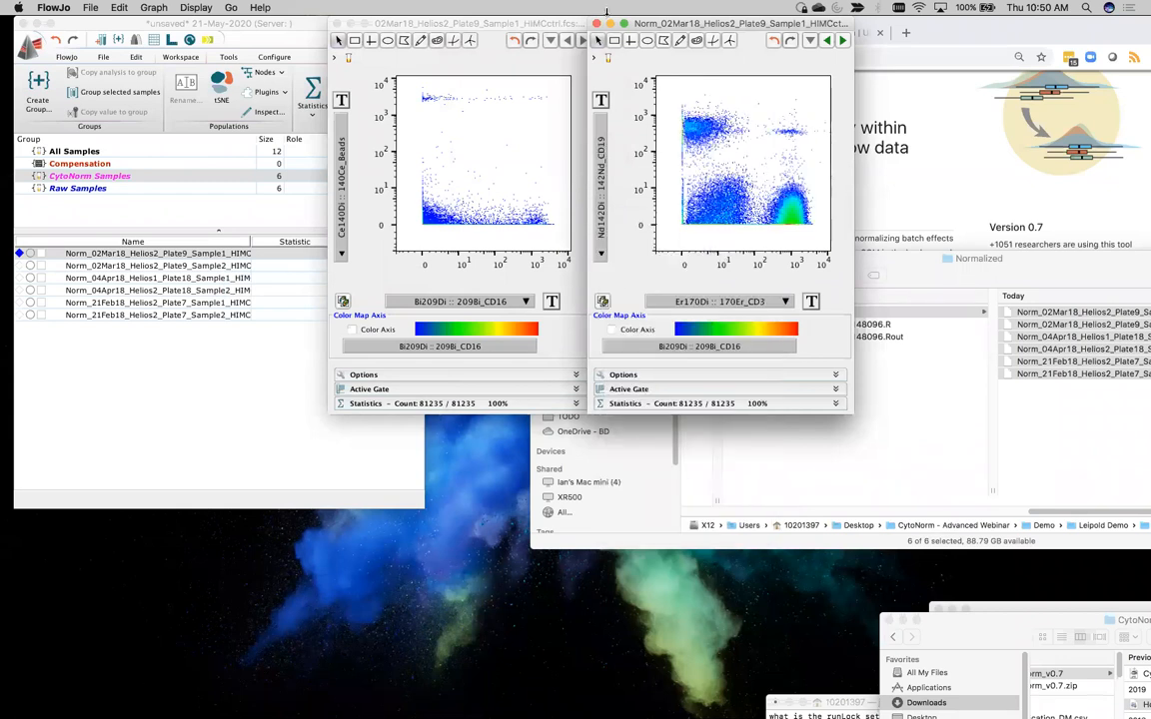
Draw a rectangular gate around the CD3-high, CD19-low cluster, upper-left corner at about (202, 12), and name it CD3+ T
click(616, 40)
mouse_move(824, 241)
mouse_down()
mouse_move(765, 176)
mouse_move(764, 187)
mouse_up()
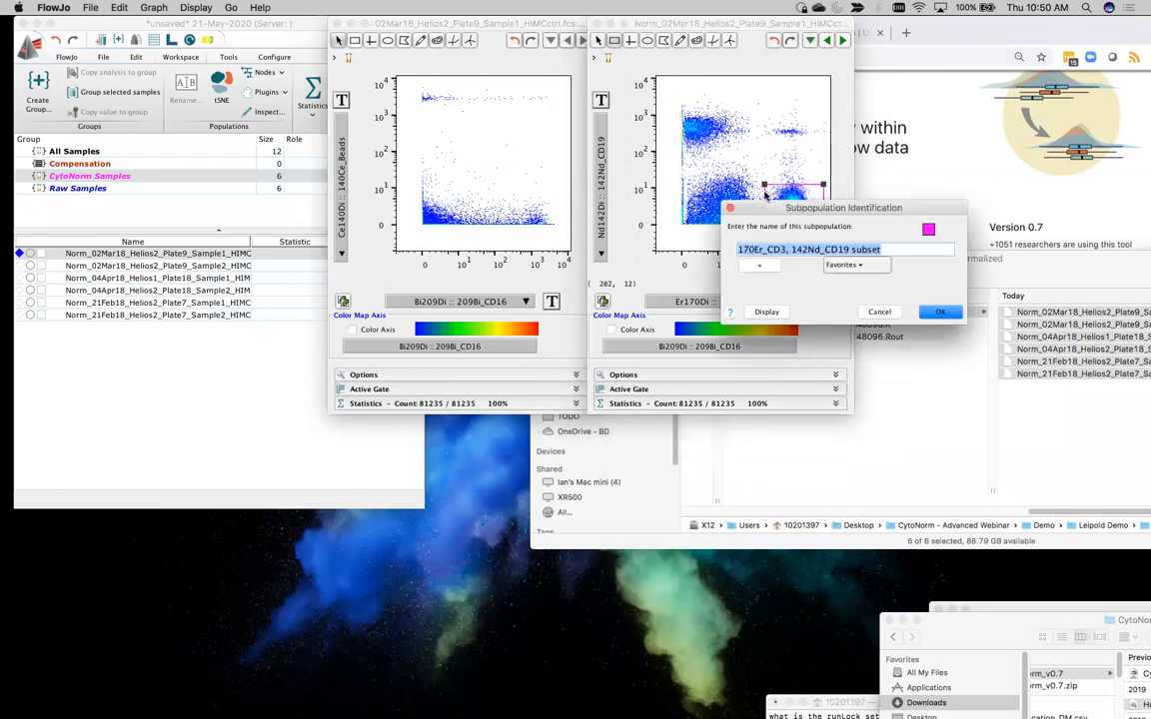
text(CD3+ T)
key(Return)
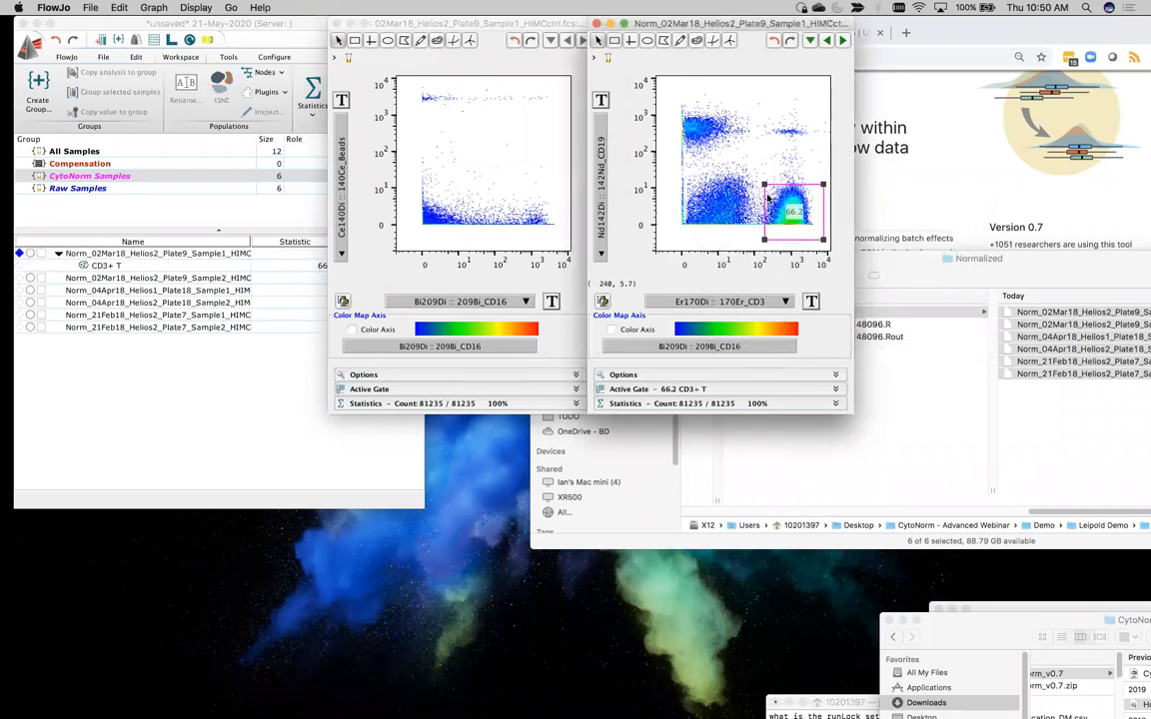
Open the CD3+ T population and plot it with 145Nd_CD4 on the X axis and 162Dy_CD8a on the Y axis
double_click(788, 208)
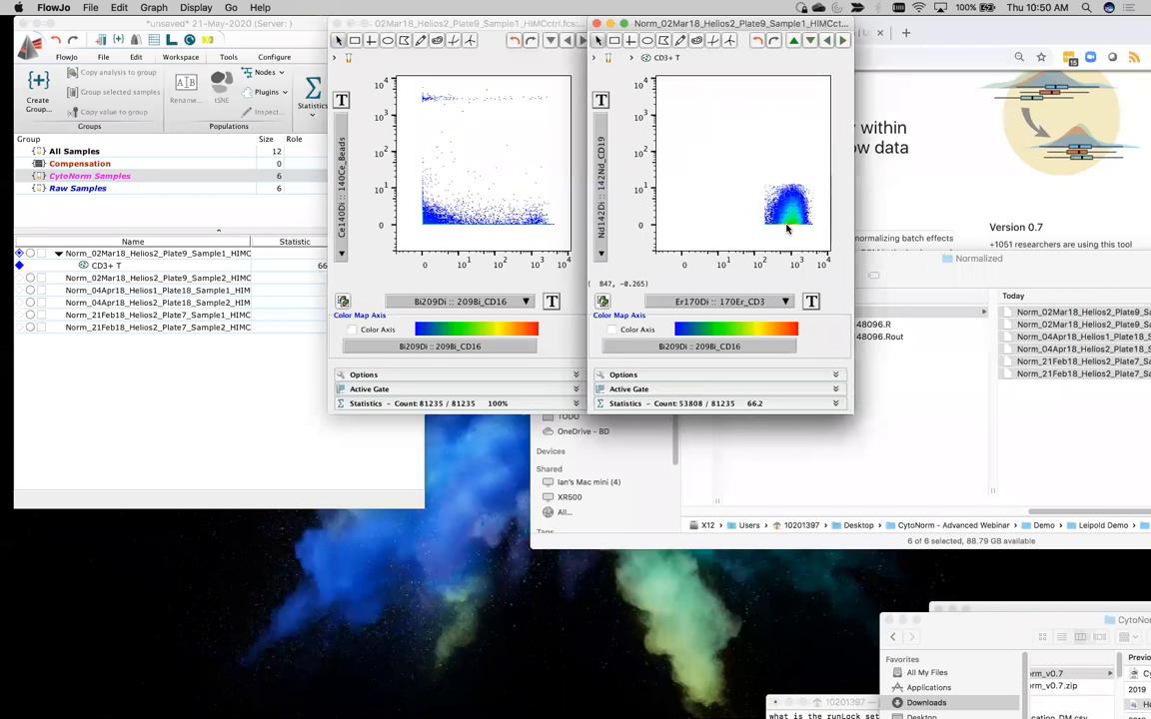
click(783, 303)
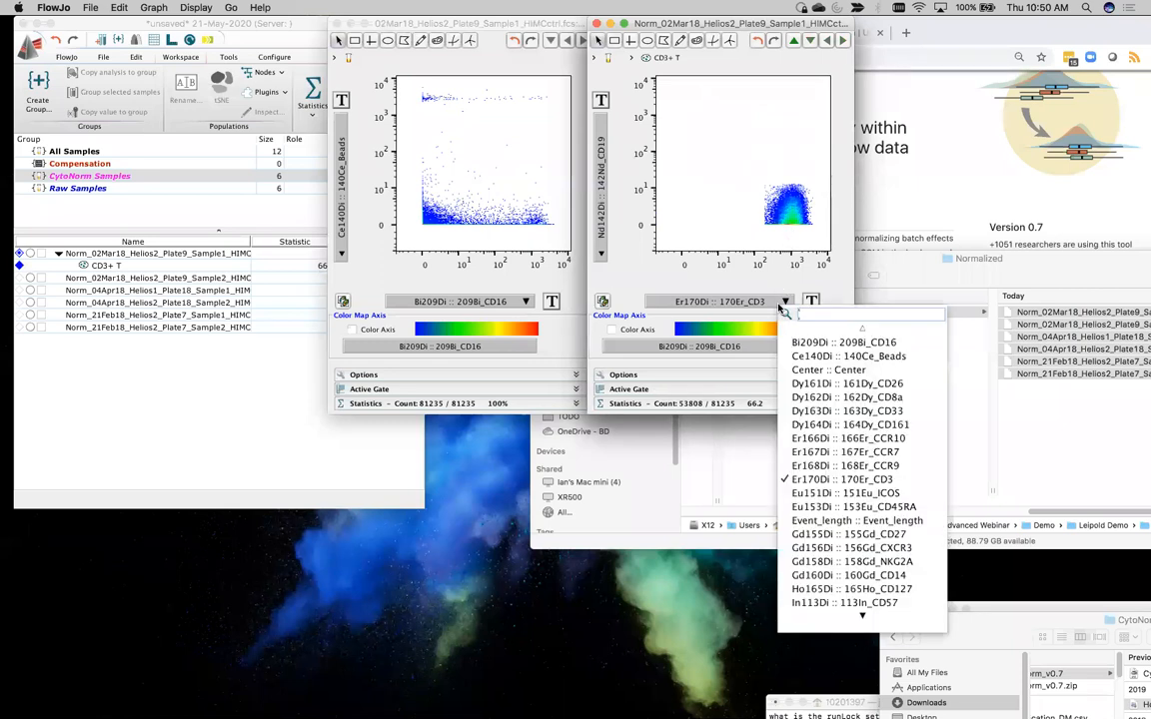
text(CD4)
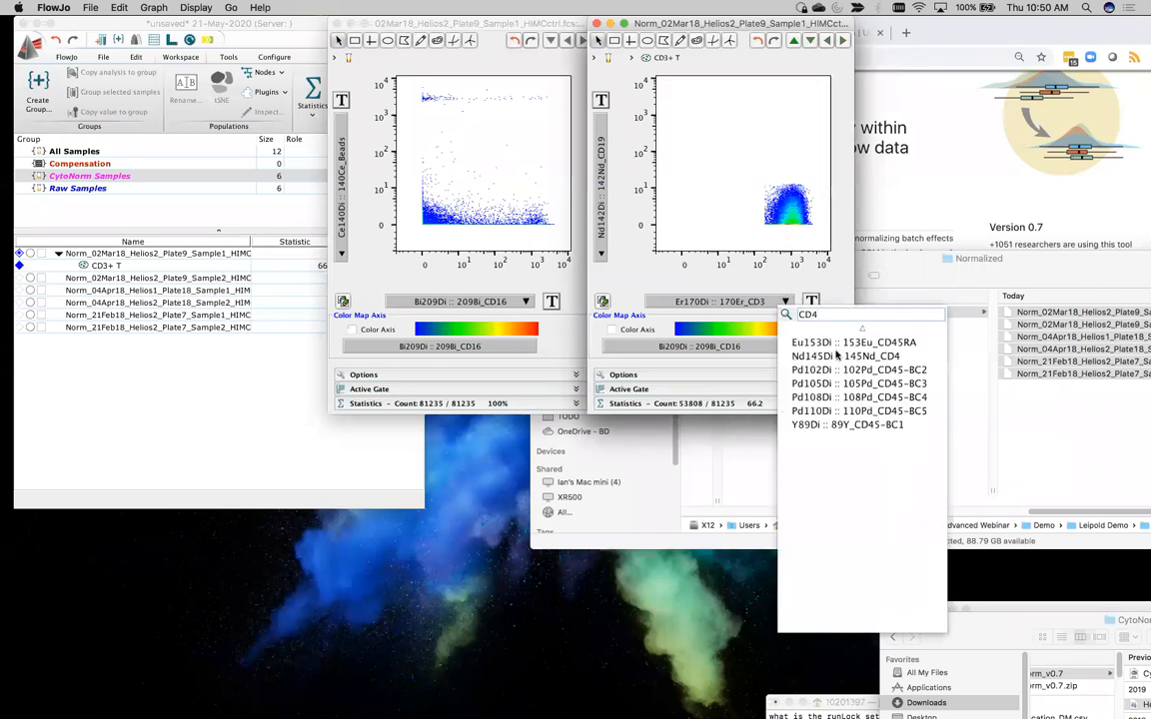
click(842, 355)
click(599, 172)
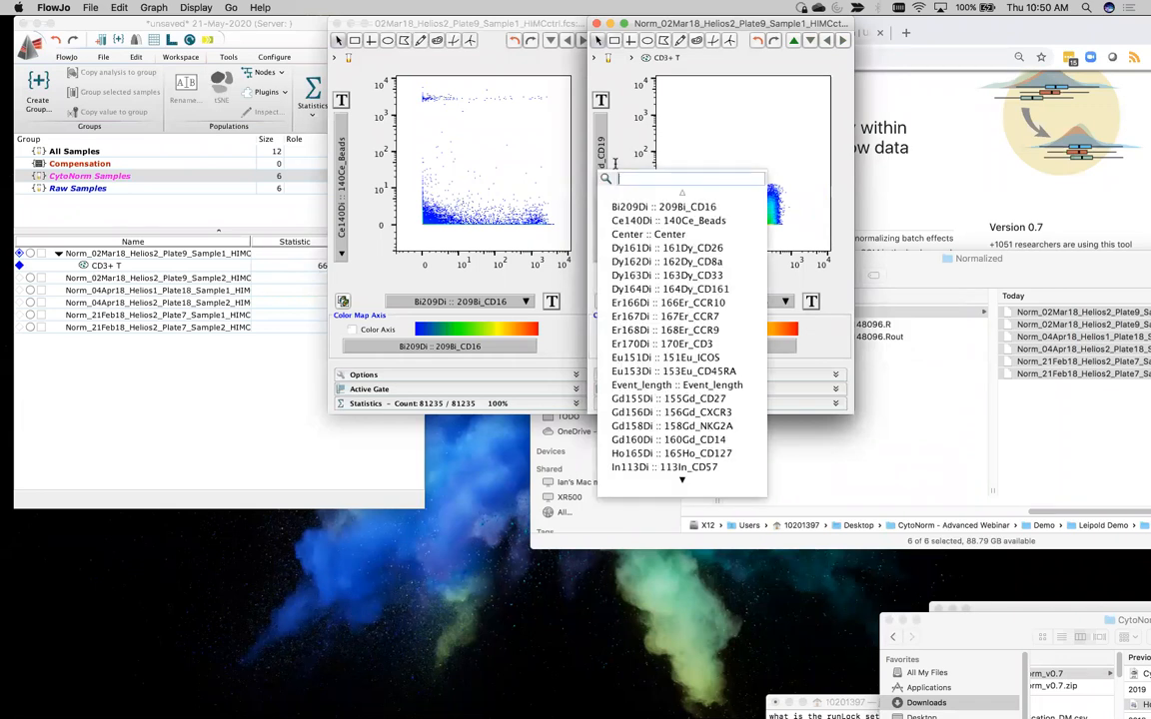
text(CD8)
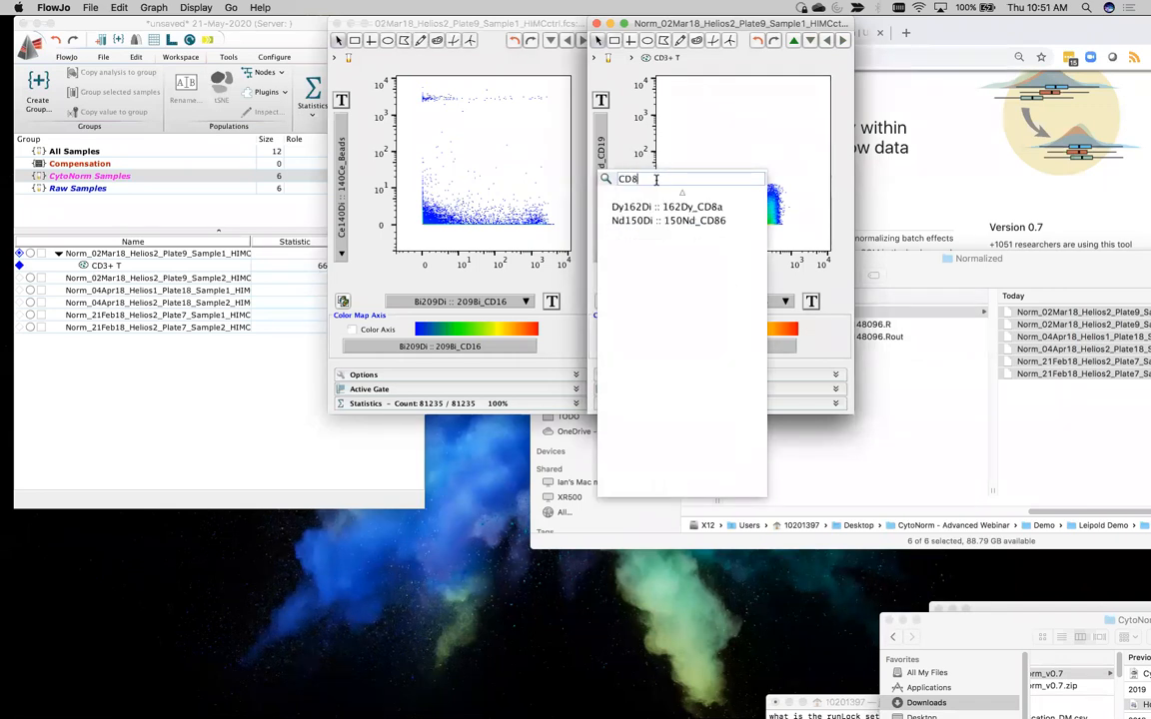
click(664, 207)
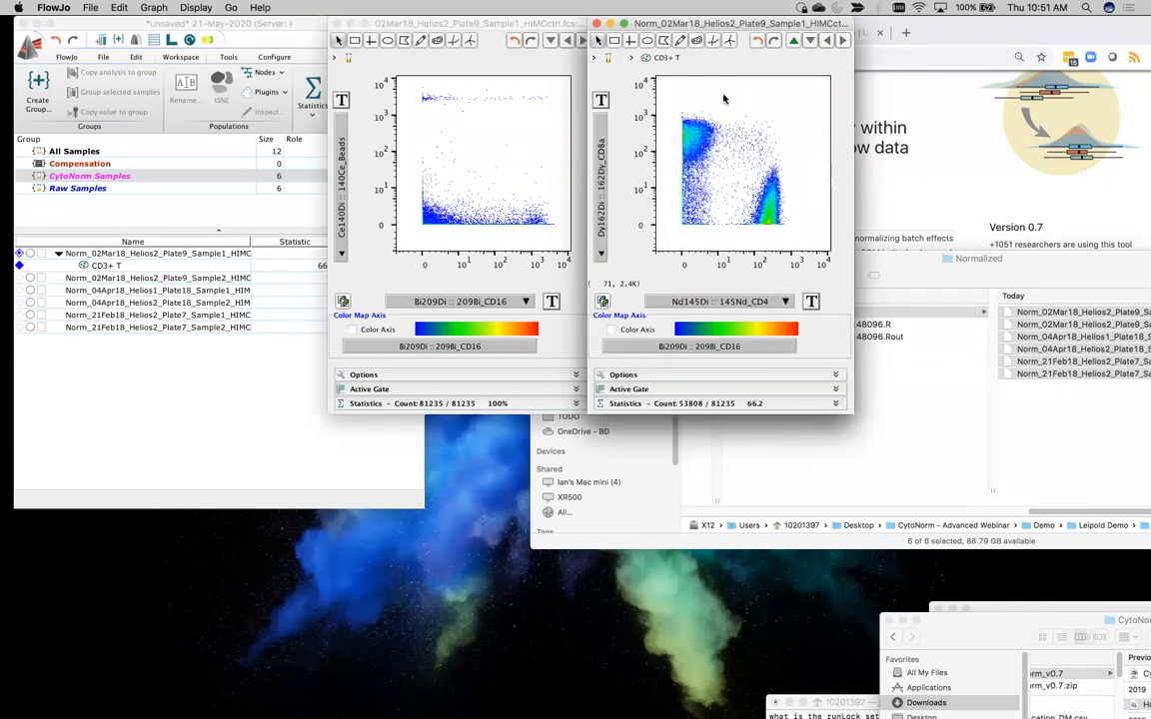
Draw a rectangular gate around the CD8a-high, CD4-low cluster, lower-left corner at about (-3.1, 35), and name it T8
click(613, 42)
drag(726, 108, 661, 171)
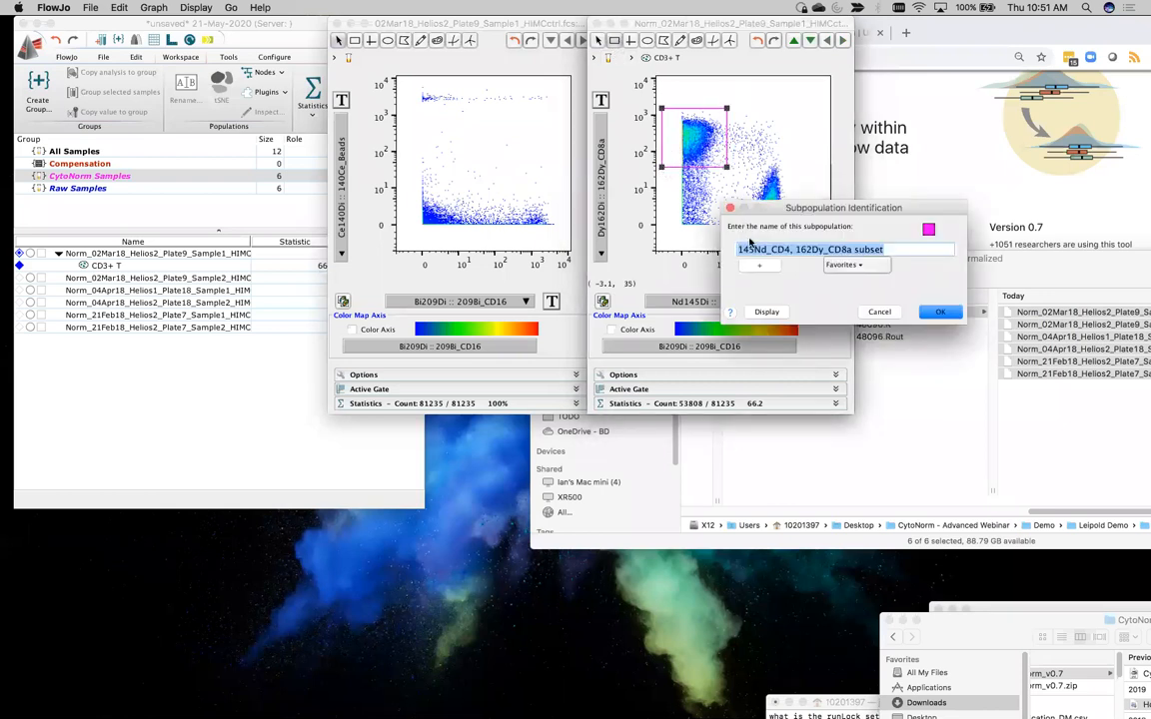
text(T8)
key(Return)
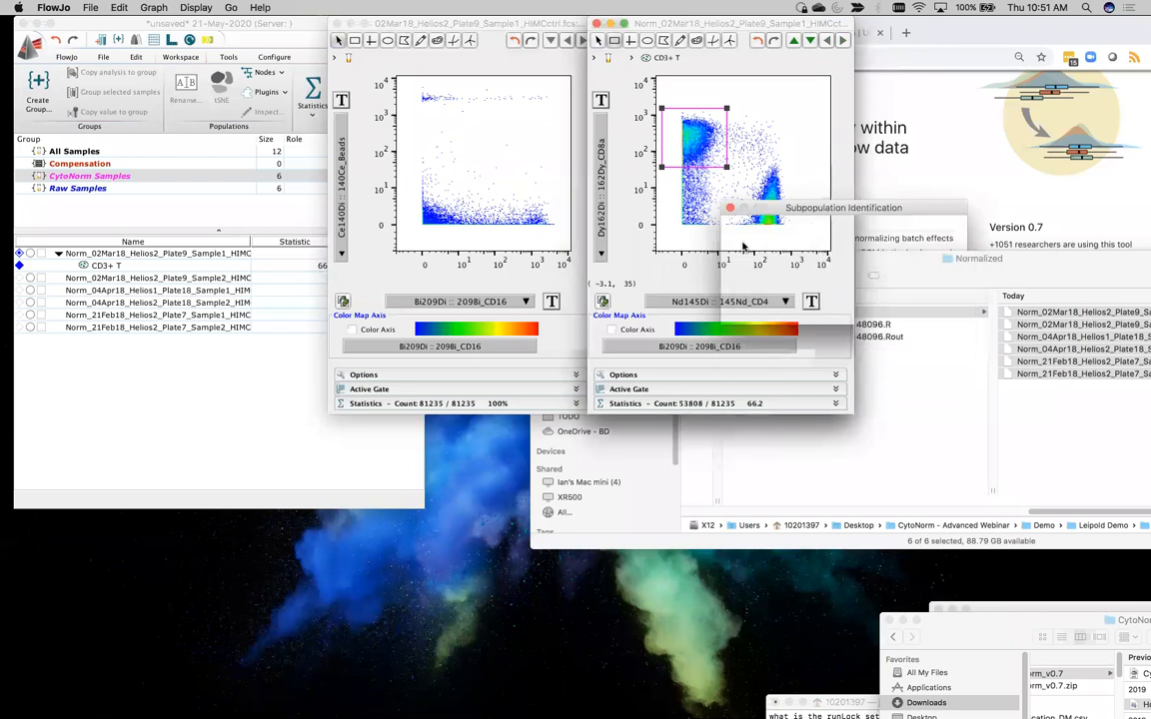
Draw a rectangular gate around the CD4-high, CD8a-low cluster, lower-right corner at about (2.5K, -1.09), and name it T4
click(614, 41)
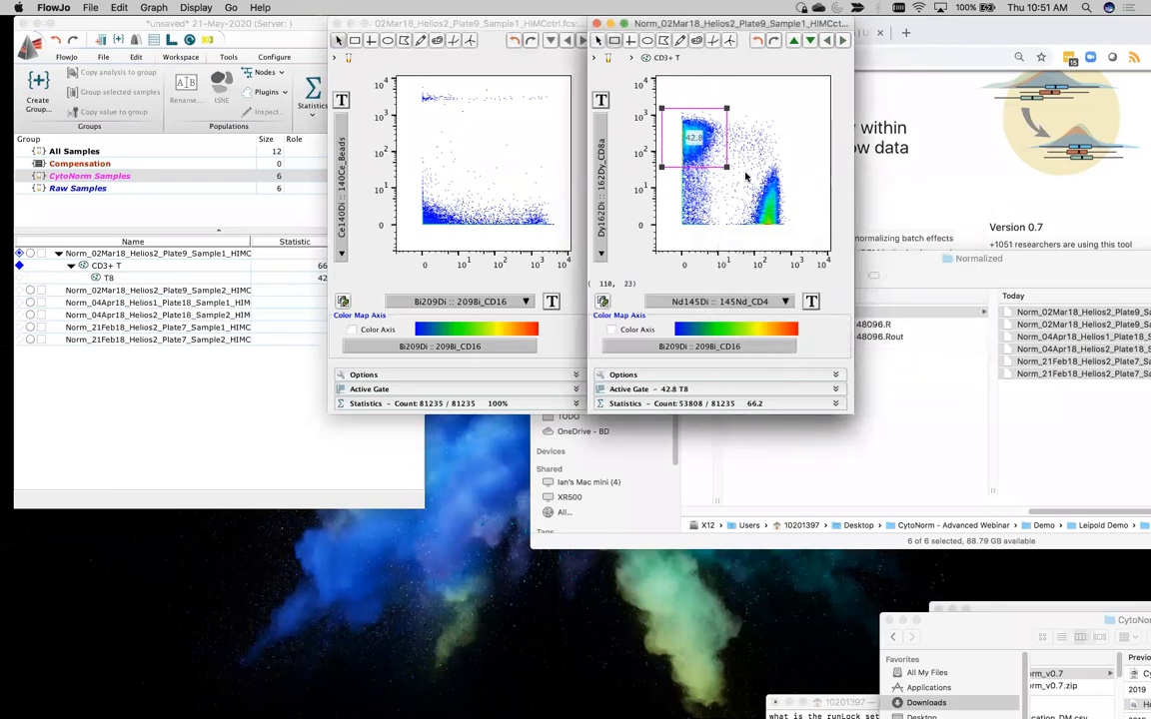
drag(741, 171, 804, 232)
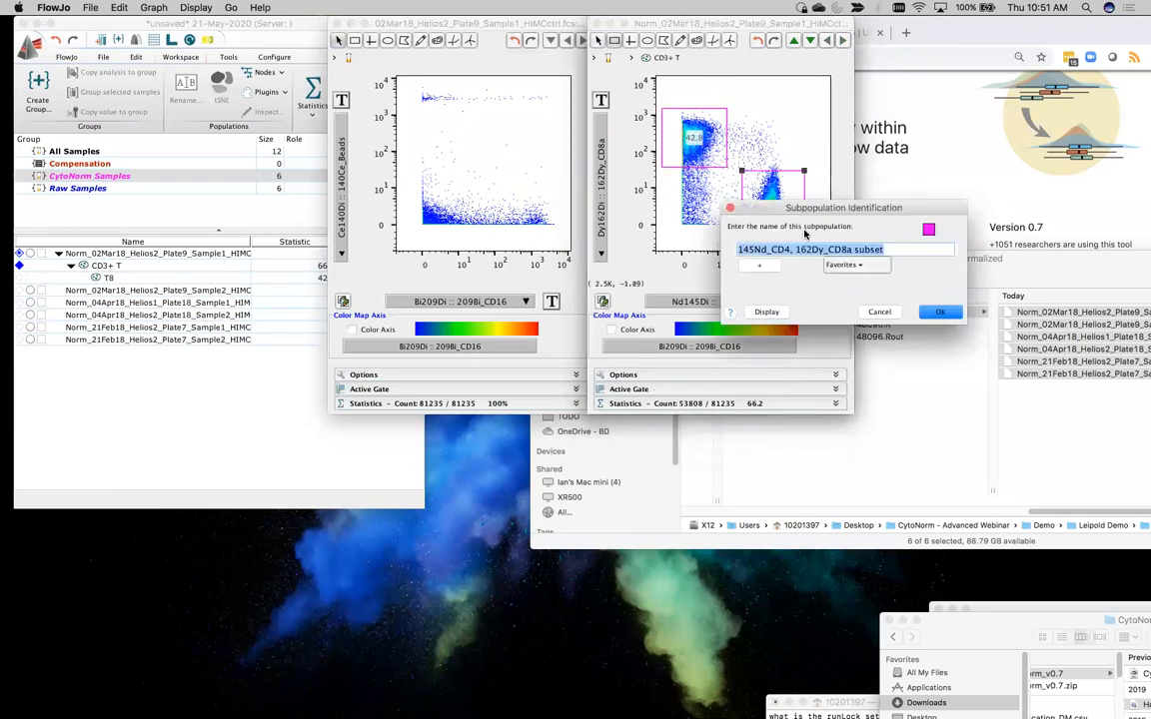
text(T4)
key(Return)
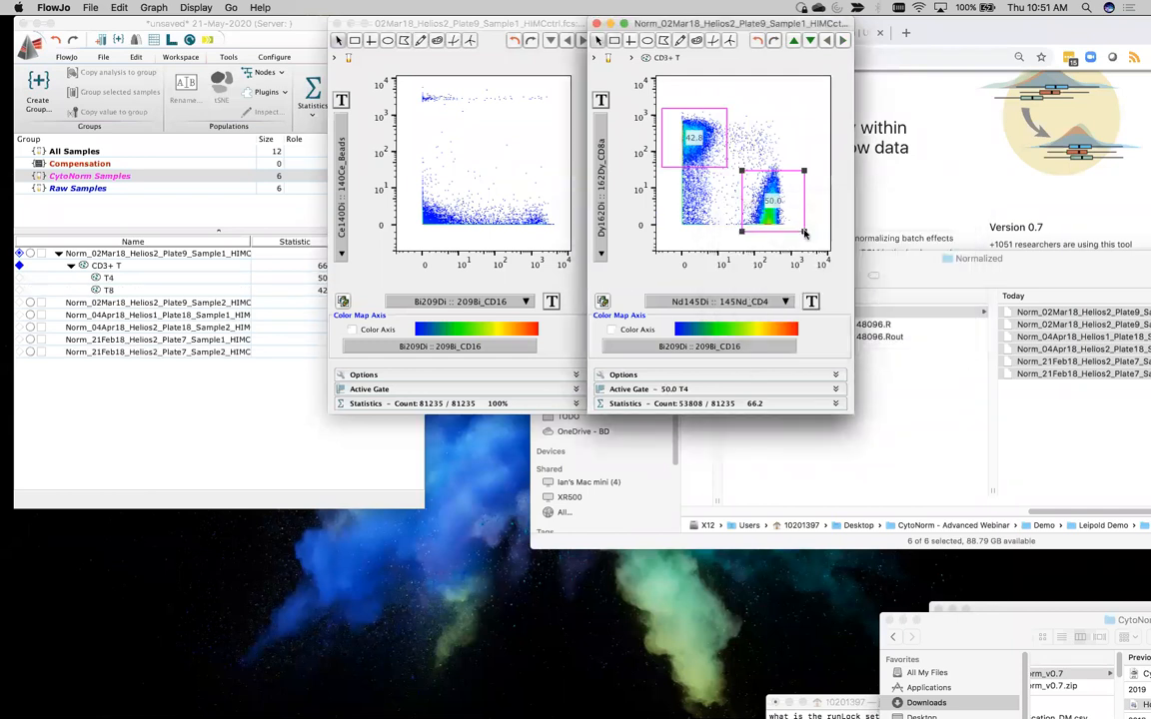
Copy the CD3+ T population with its T4 and T8 gates from the first normalized sample to the All Samples group
click(114, 268)
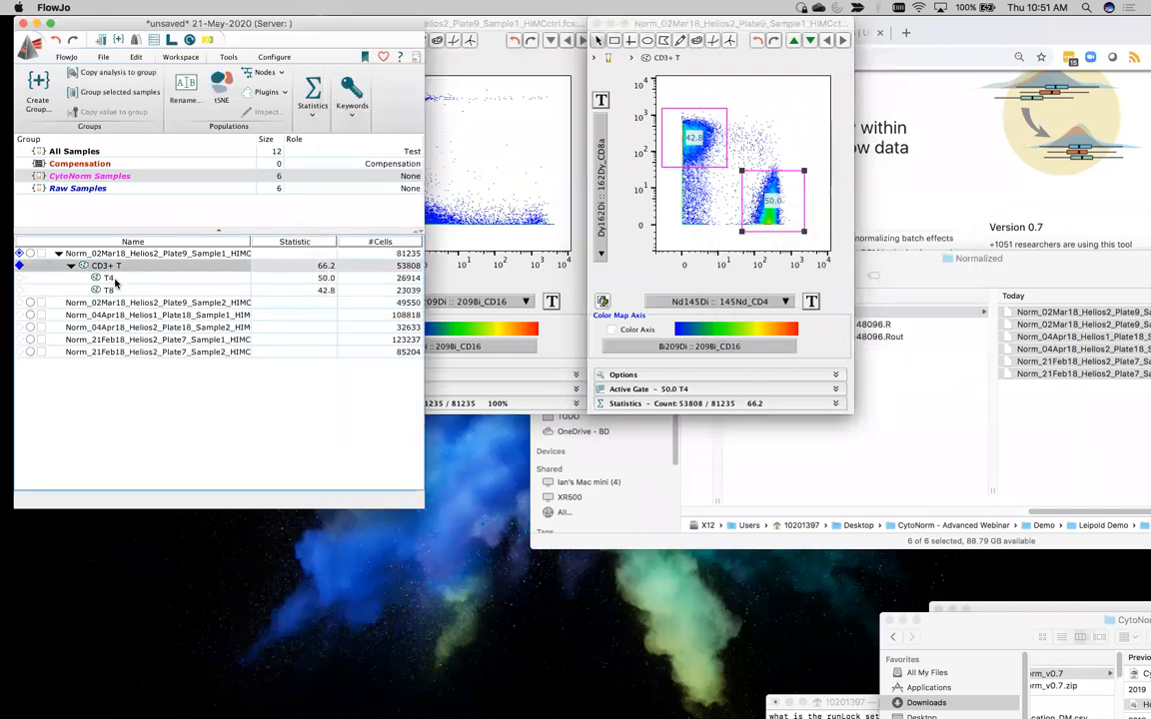
click(97, 267)
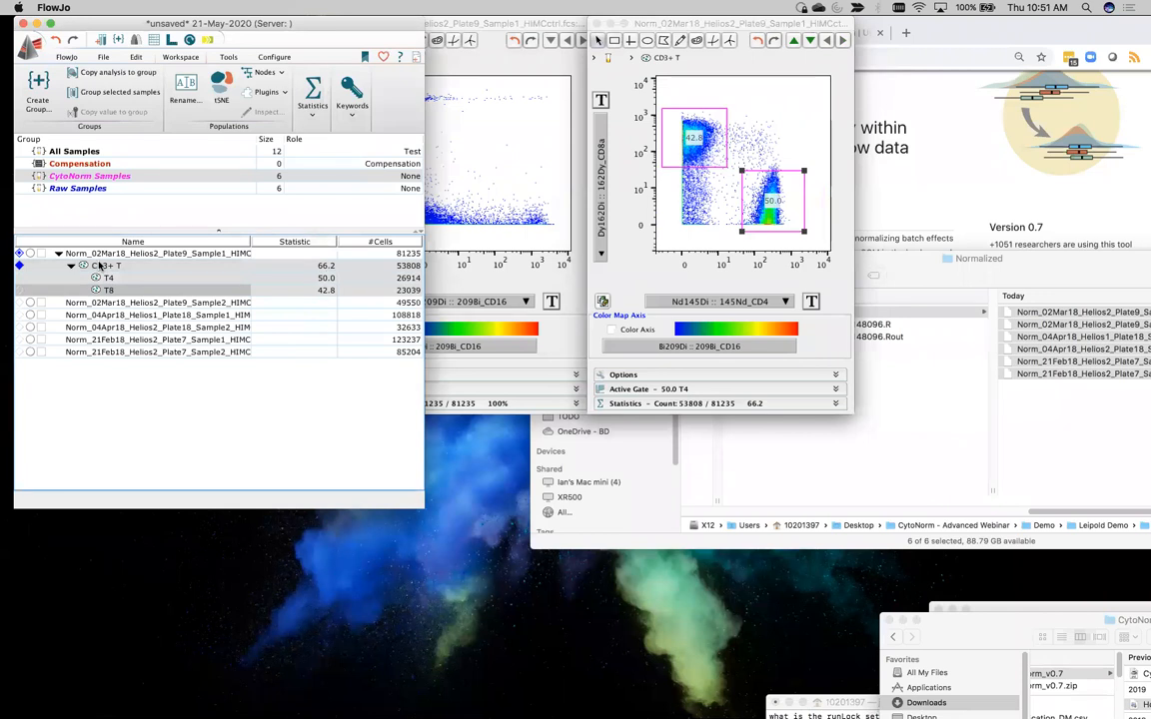
drag(99, 265, 96, 152)
Close the raw sample's ungated plot and place the normalized sample's CD3/CD19 and CD4/CD8a plots side by side
click(445, 258)
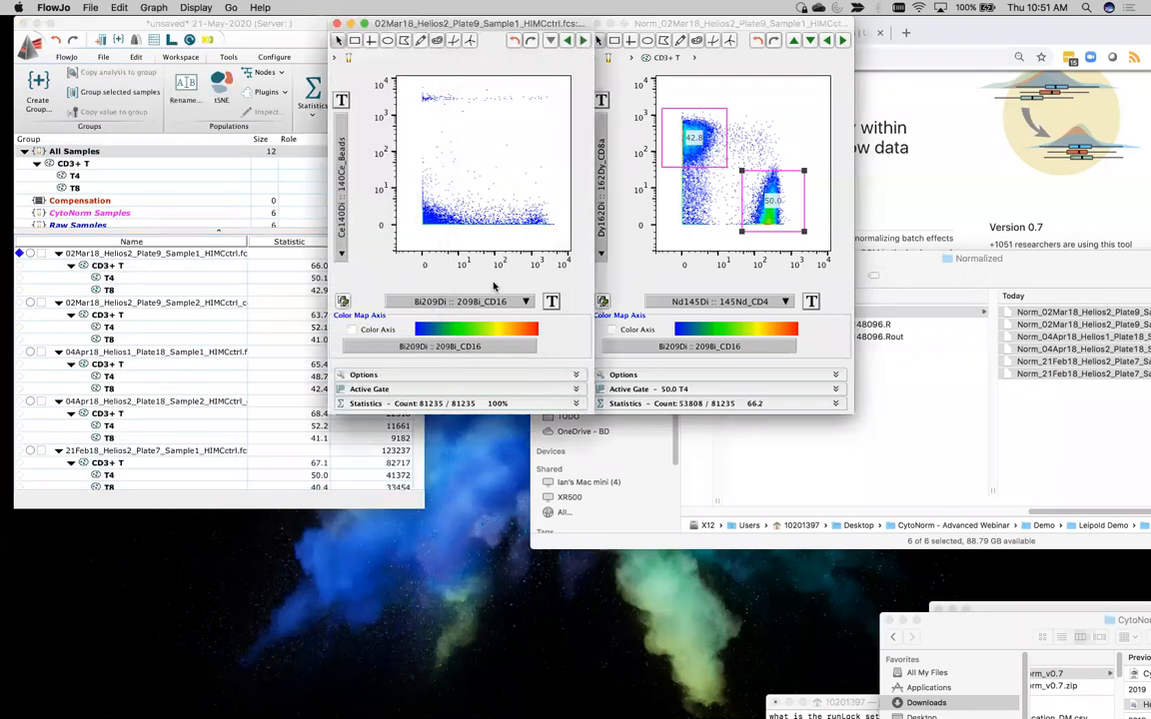
click(337, 22)
drag(709, 16, 533, 17)
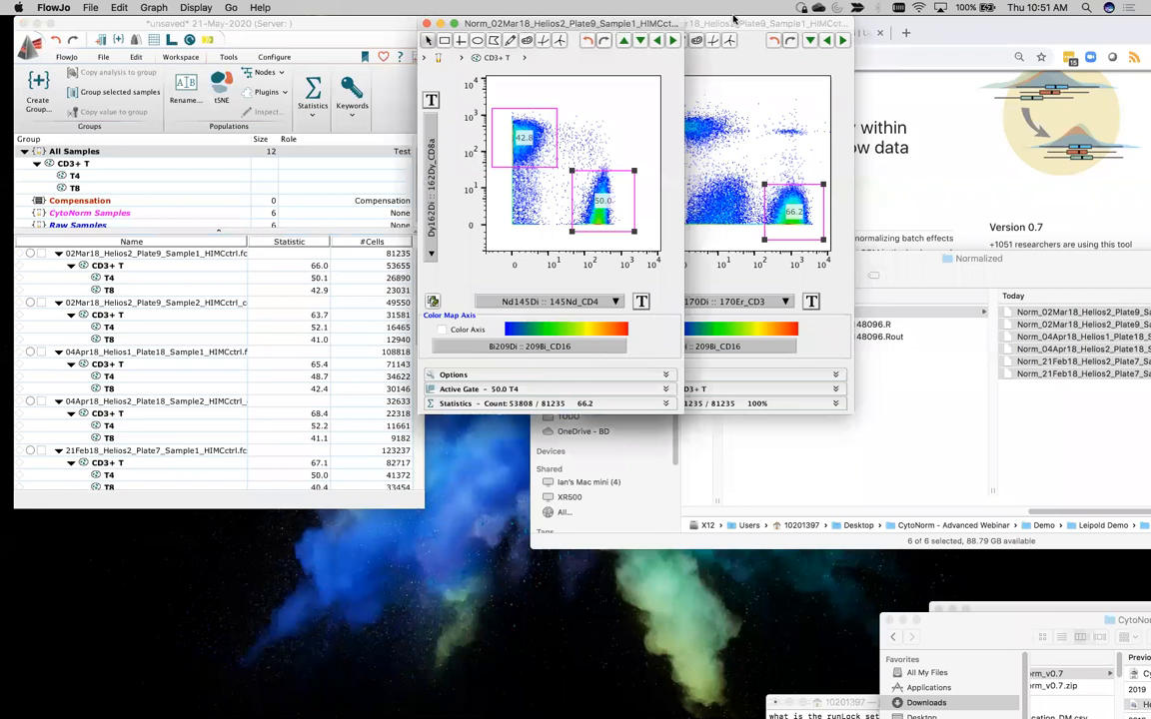
click(689, 23)
drag(767, 30, 329, 30)
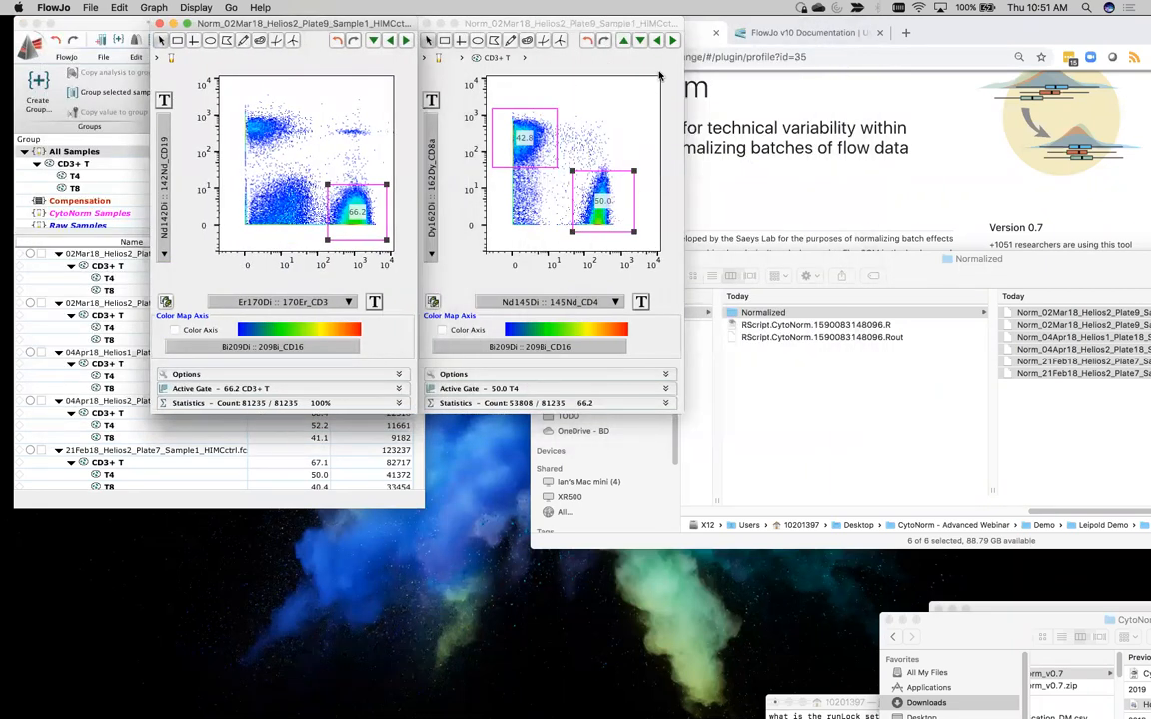
click(599, 60)
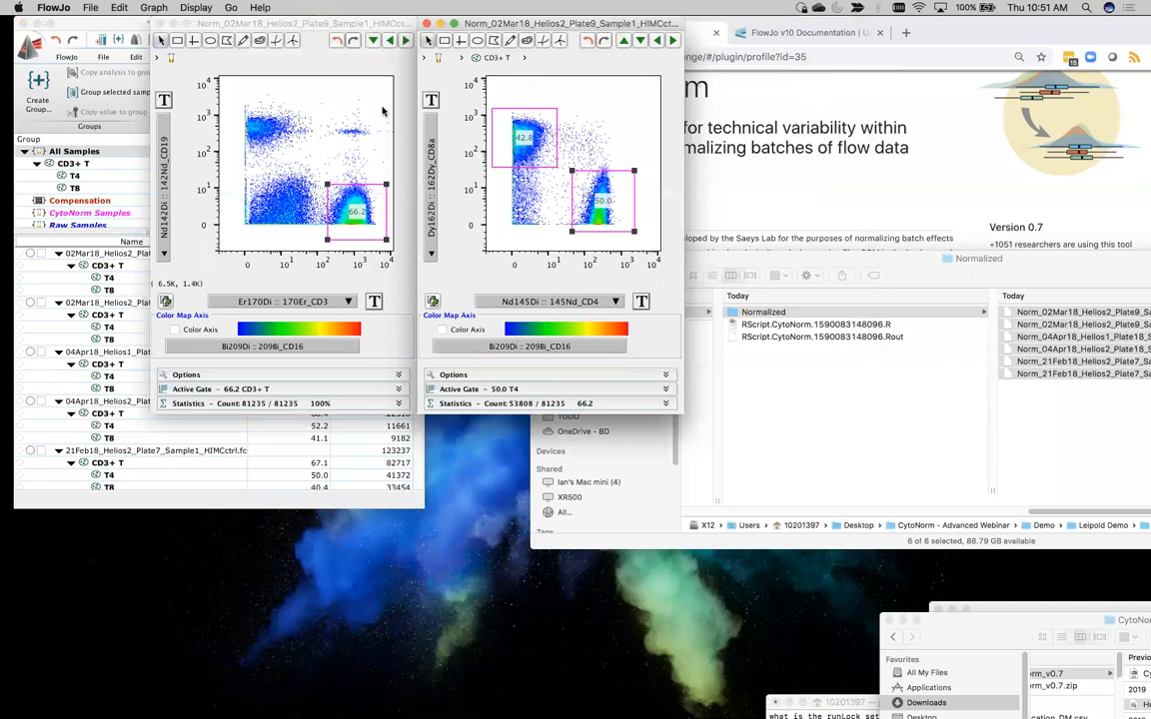
Step both plots through all raw and normalized samples to compare how the CD3+ T, T4 and T8 gates fit
click(672, 40)
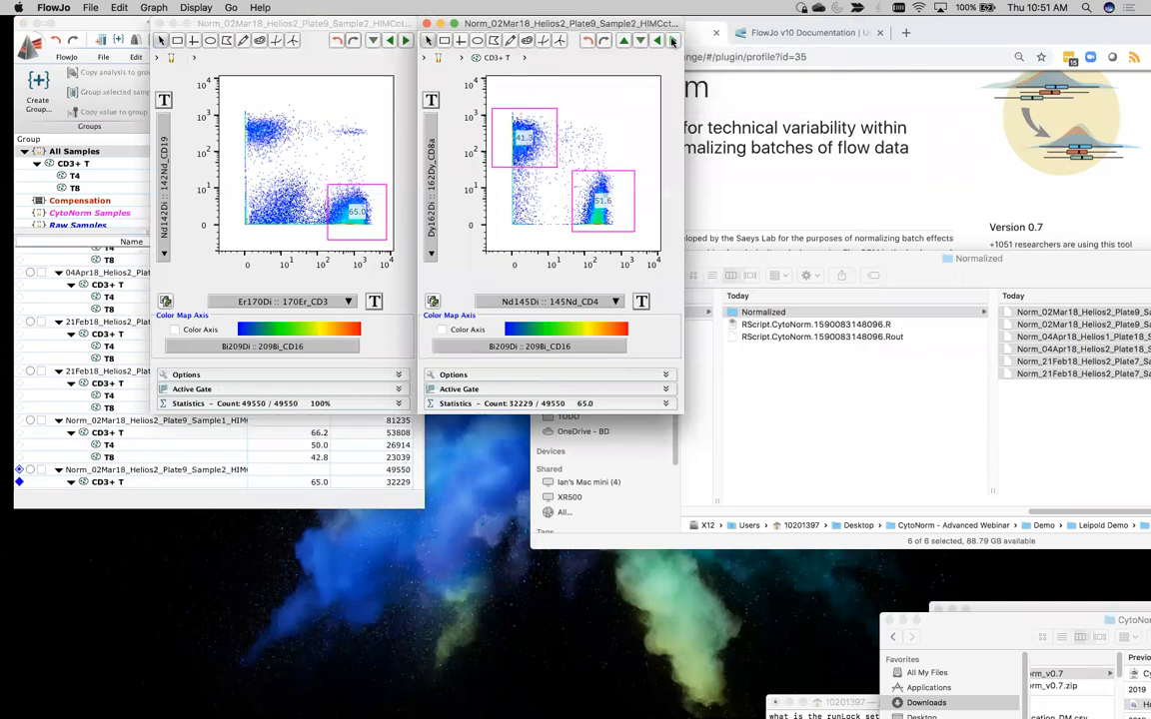
click(672, 40)
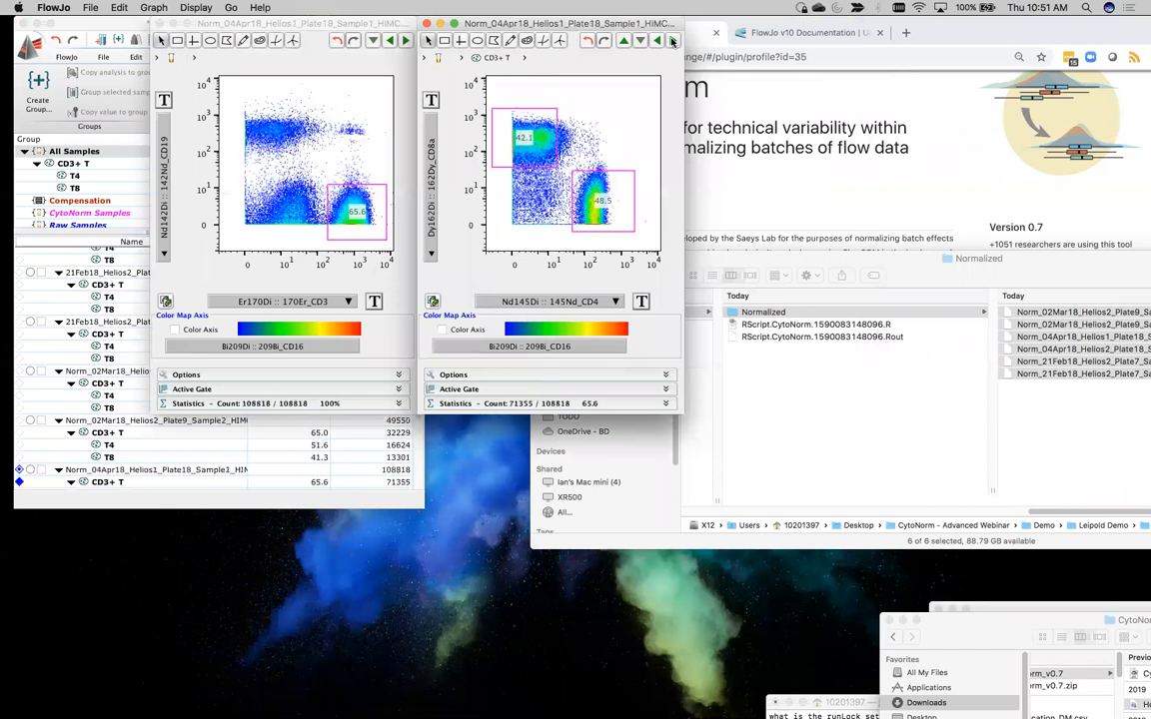
click(672, 40)
click(672, 40)
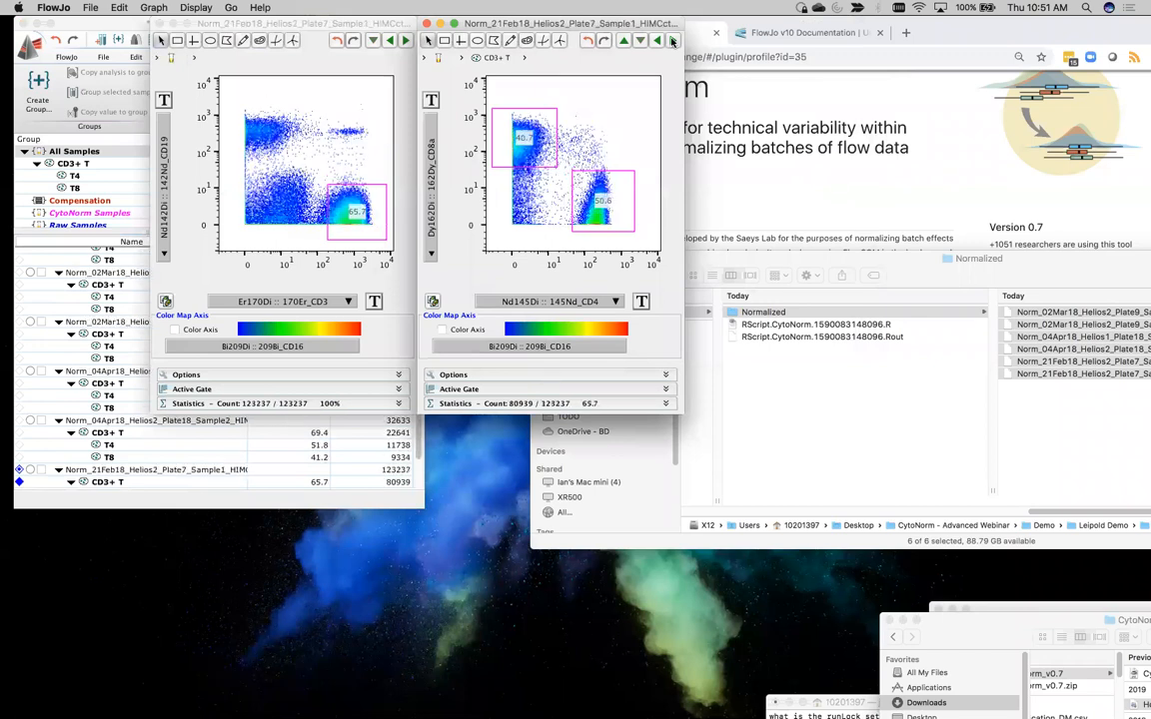
click(673, 40)
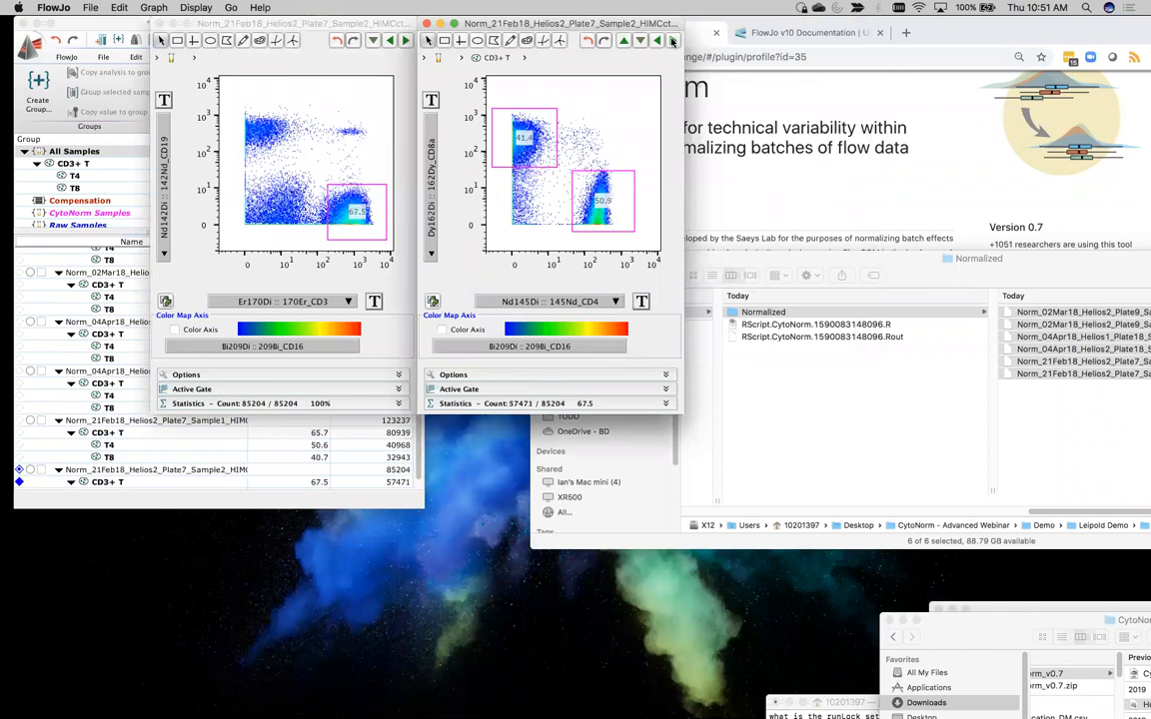
click(672, 40)
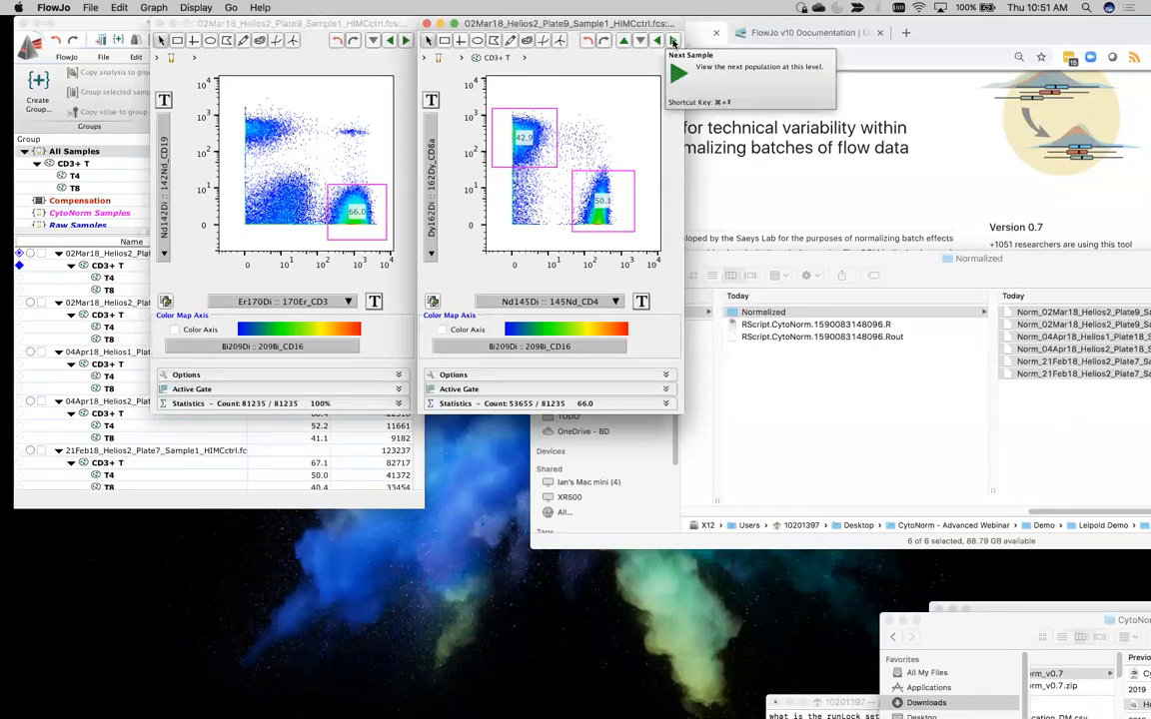
click(673, 40)
click(672, 40)
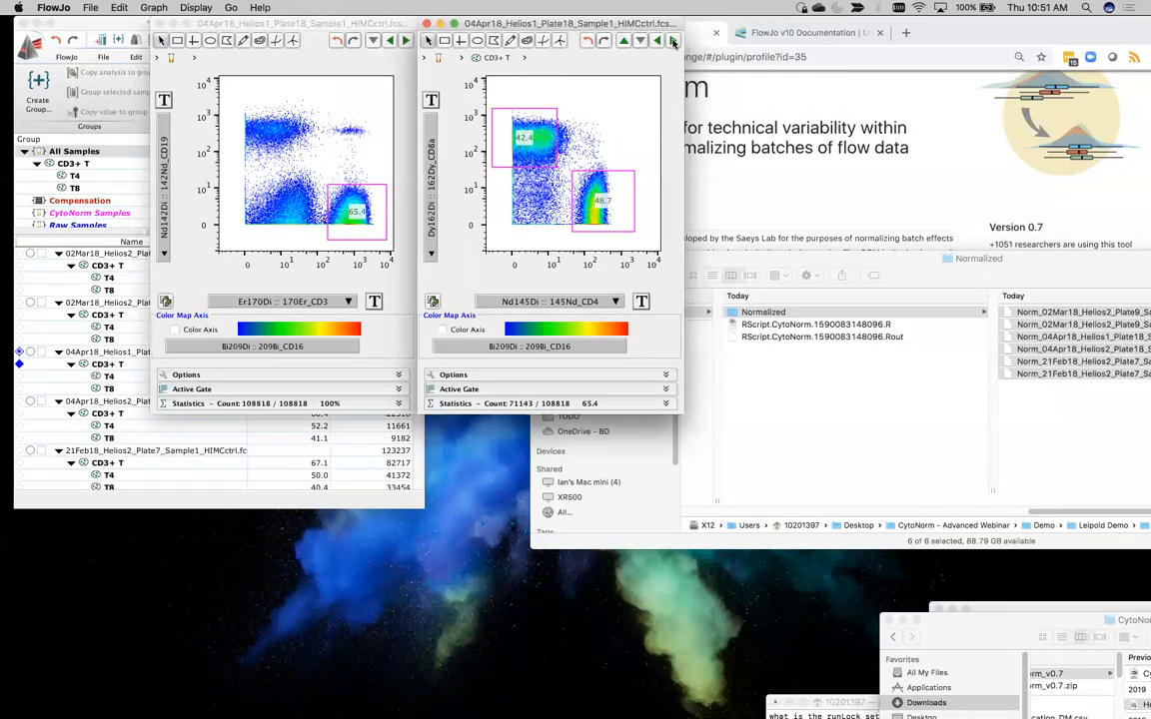
click(673, 40)
click(673, 40)
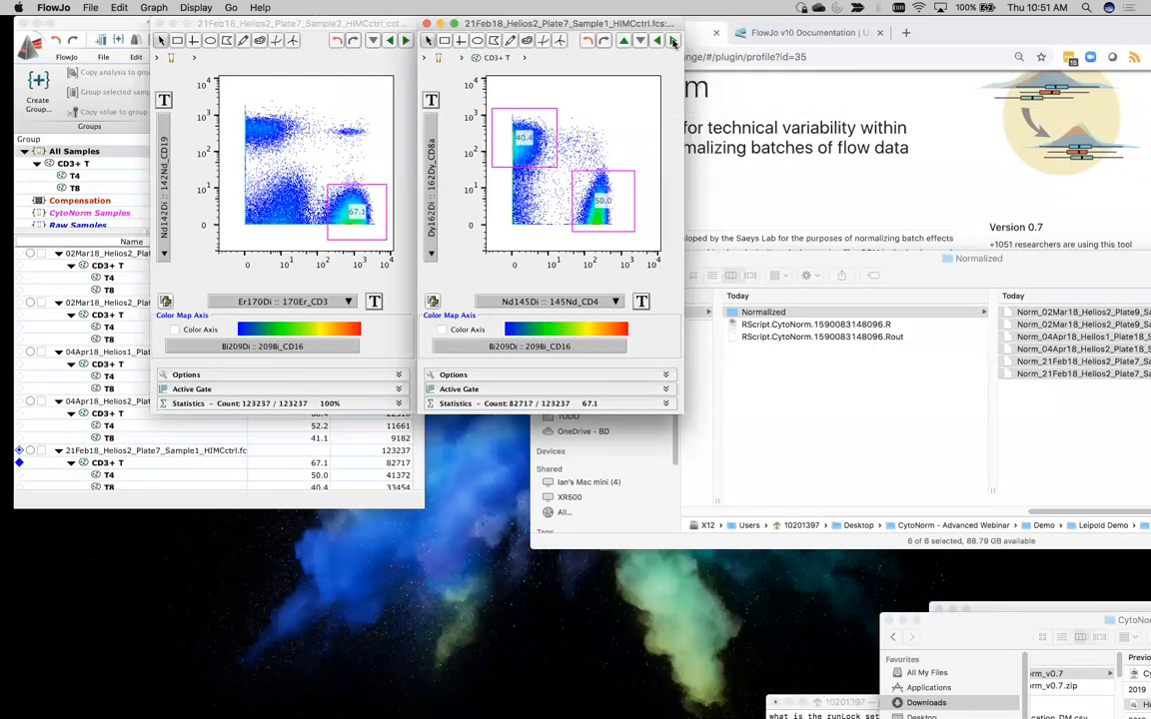
click(672, 40)
click(672, 40)
click(673, 40)
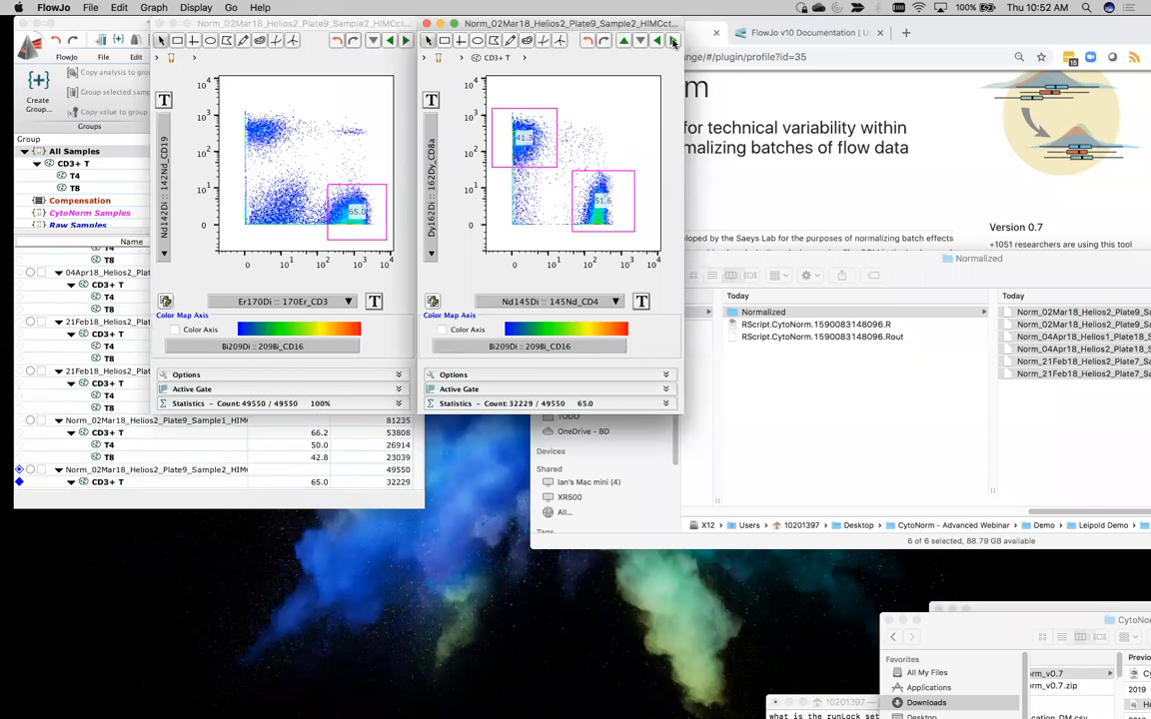
click(672, 40)
click(672, 40)
click(672, 41)
click(672, 41)
click(672, 41)
click(672, 41)
click(673, 41)
click(673, 41)
click(673, 41)
click(673, 41)
click(673, 41)
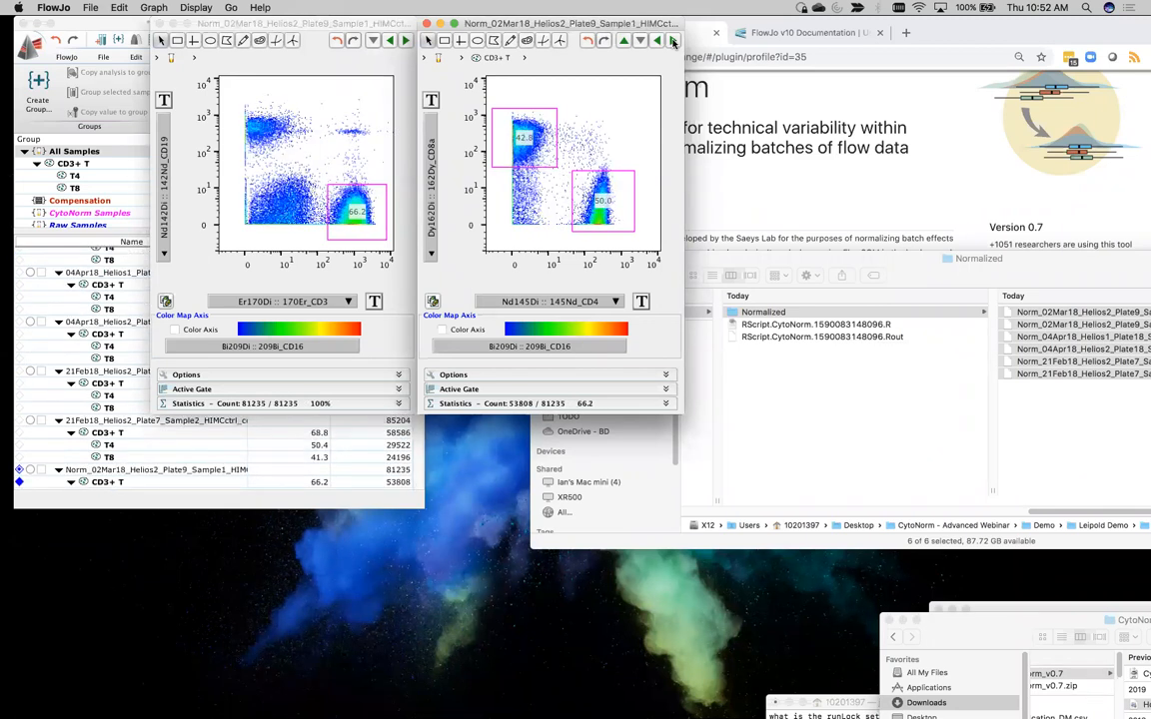
click(672, 41)
click(672, 41)
click(673, 41)
click(673, 41)
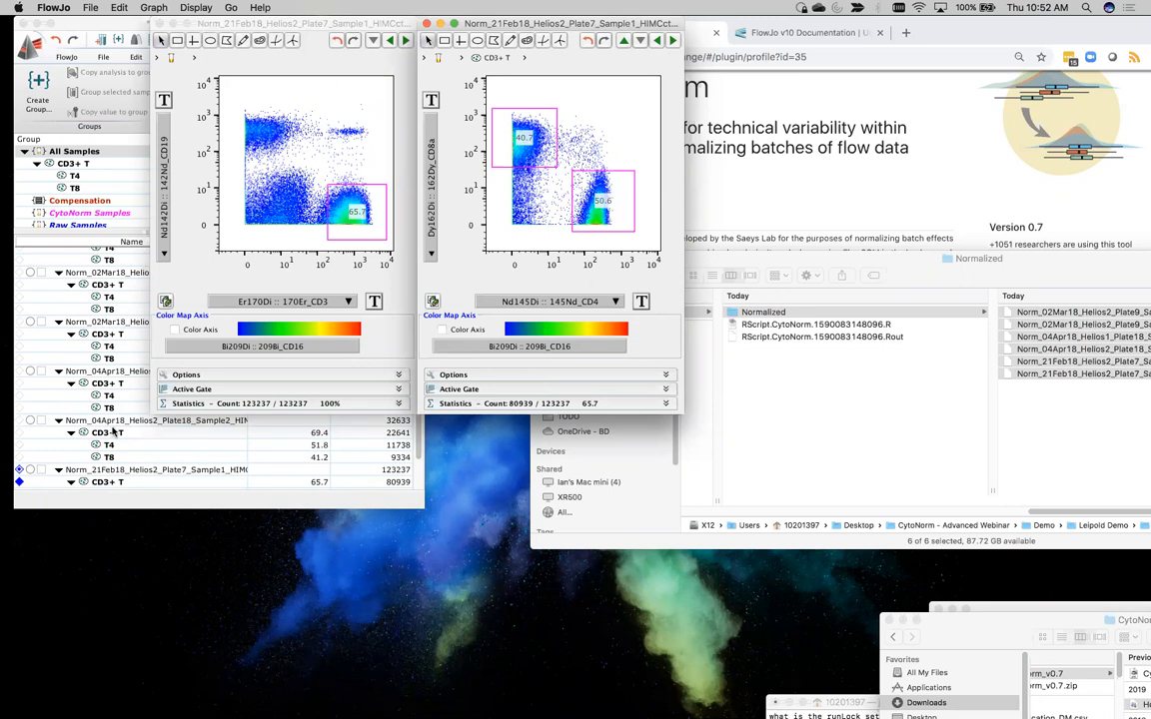
Show the CytoNorm Samples group and start the DownSampleV3 plugin on the CD3+ T population of the Norm_02Mar18_Helios2_Plate9_Sample2 file
click(70, 333)
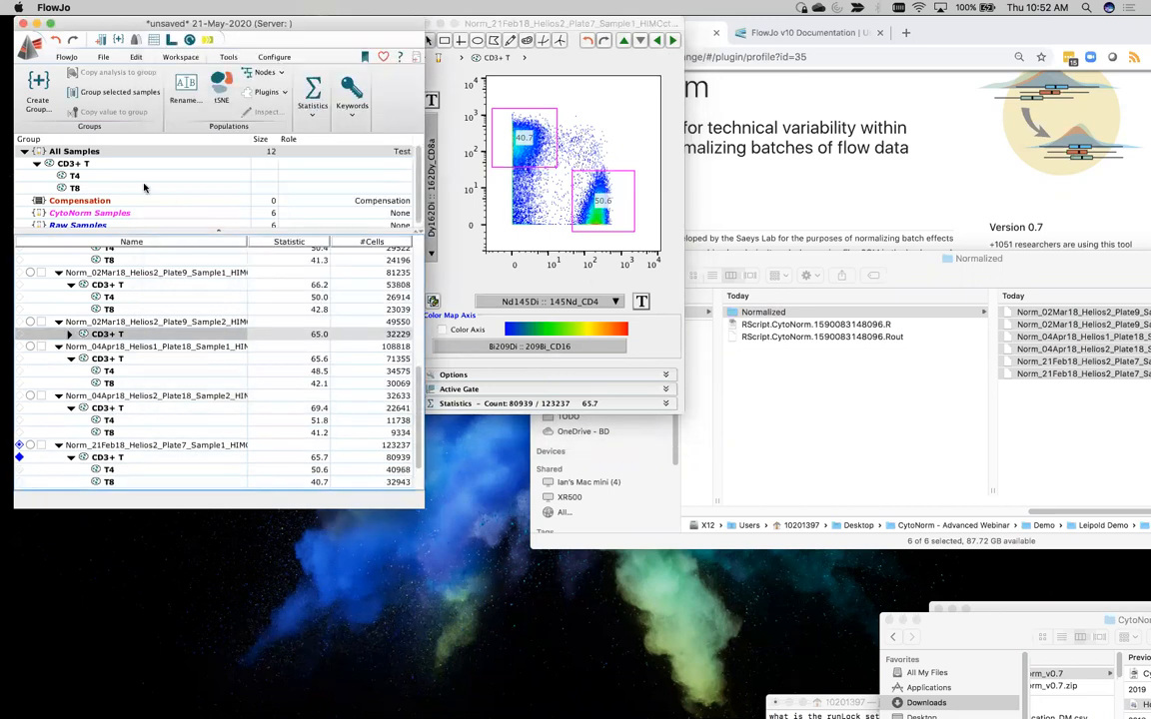
click(88, 213)
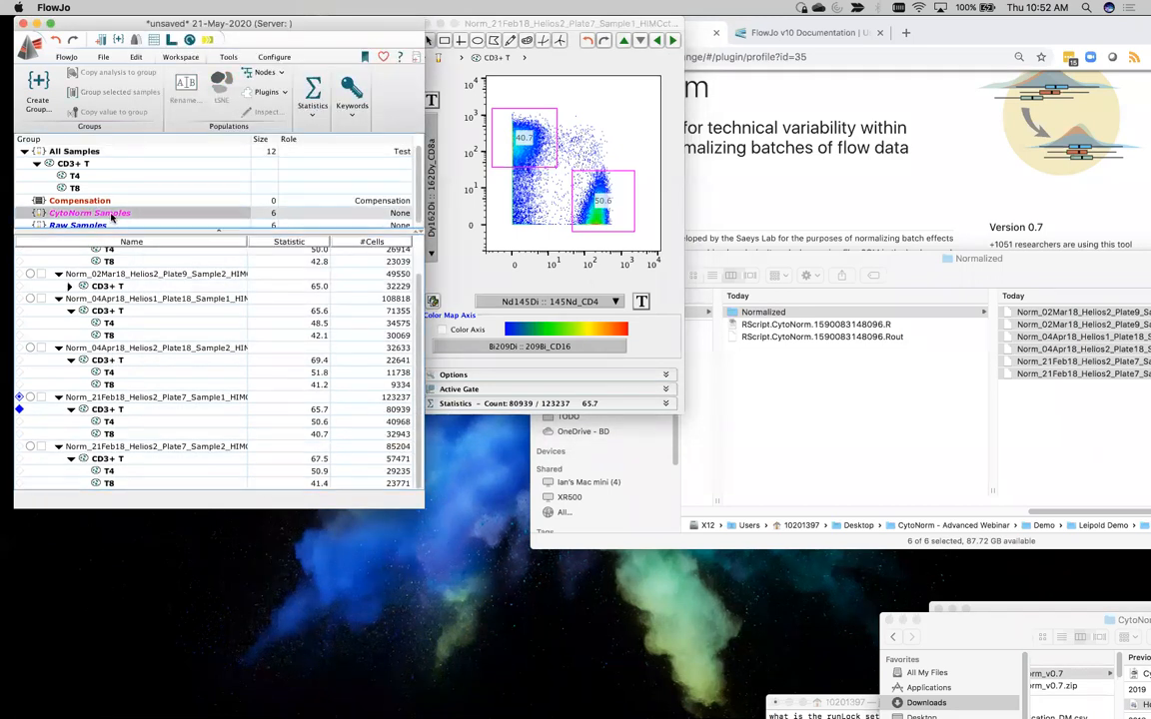
click(109, 309)
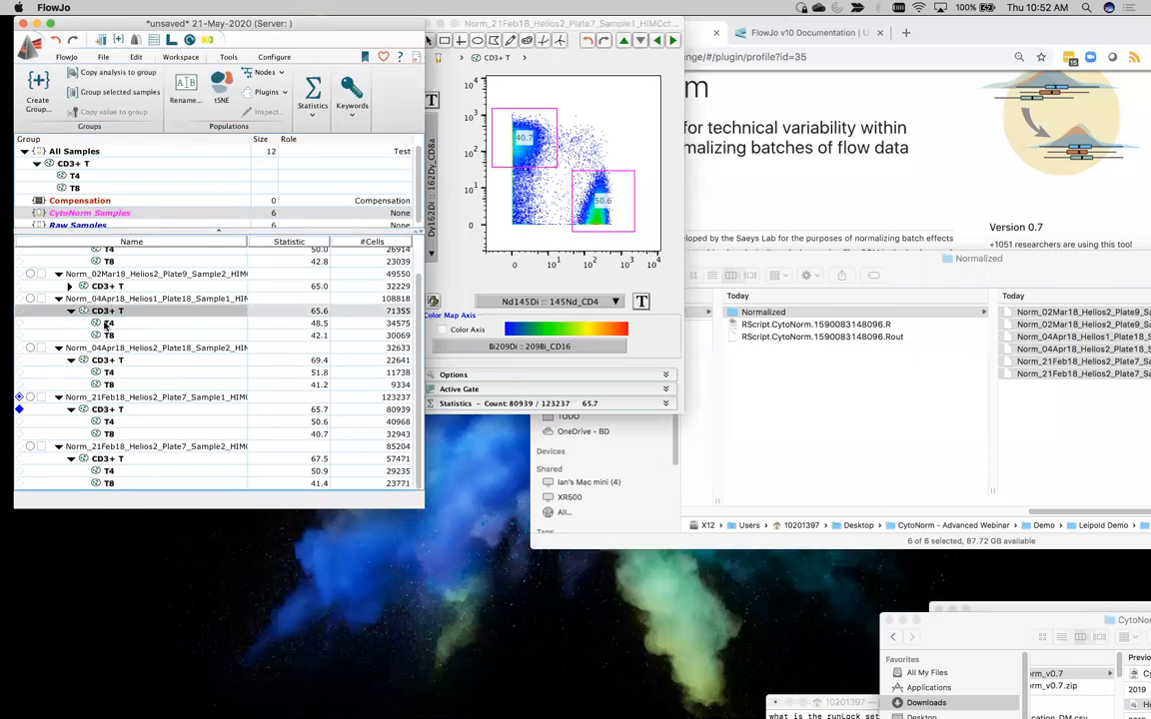
click(69, 286)
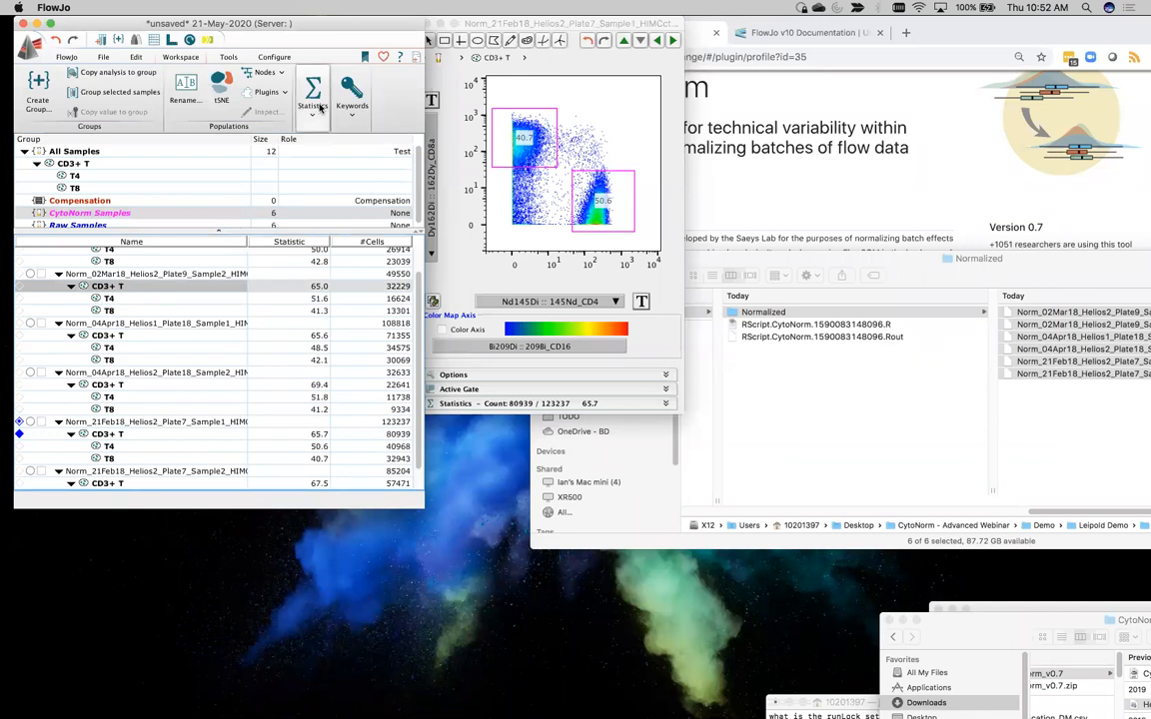
click(274, 92)
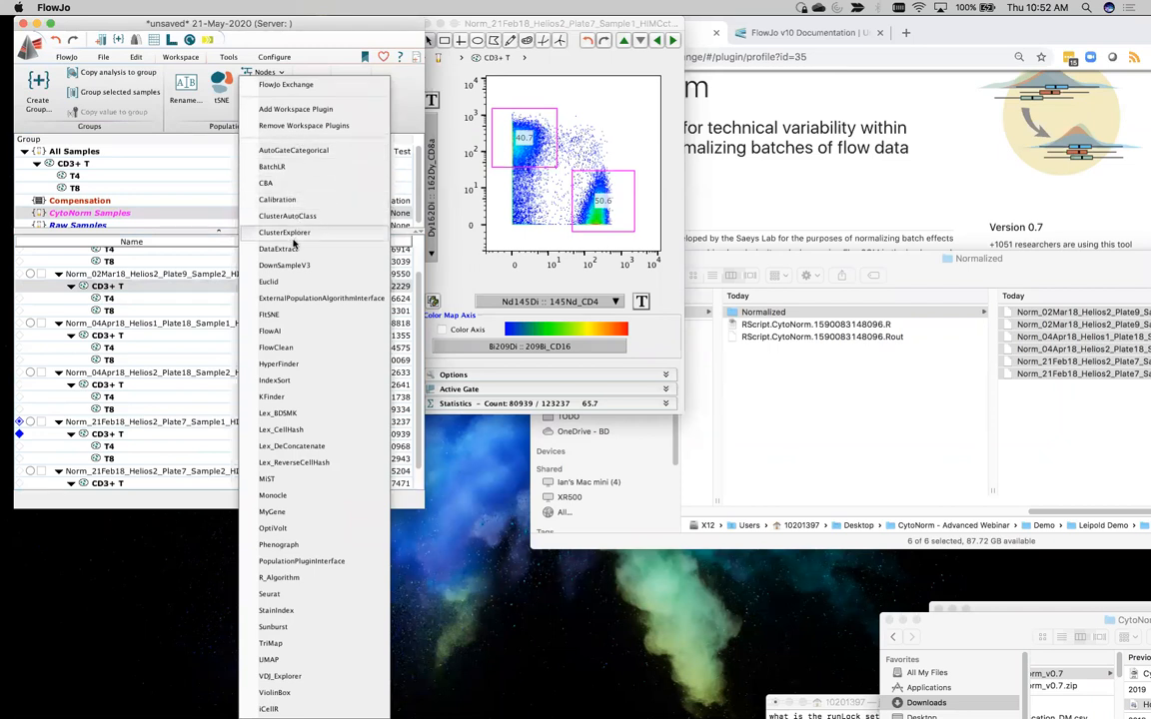
click(296, 269)
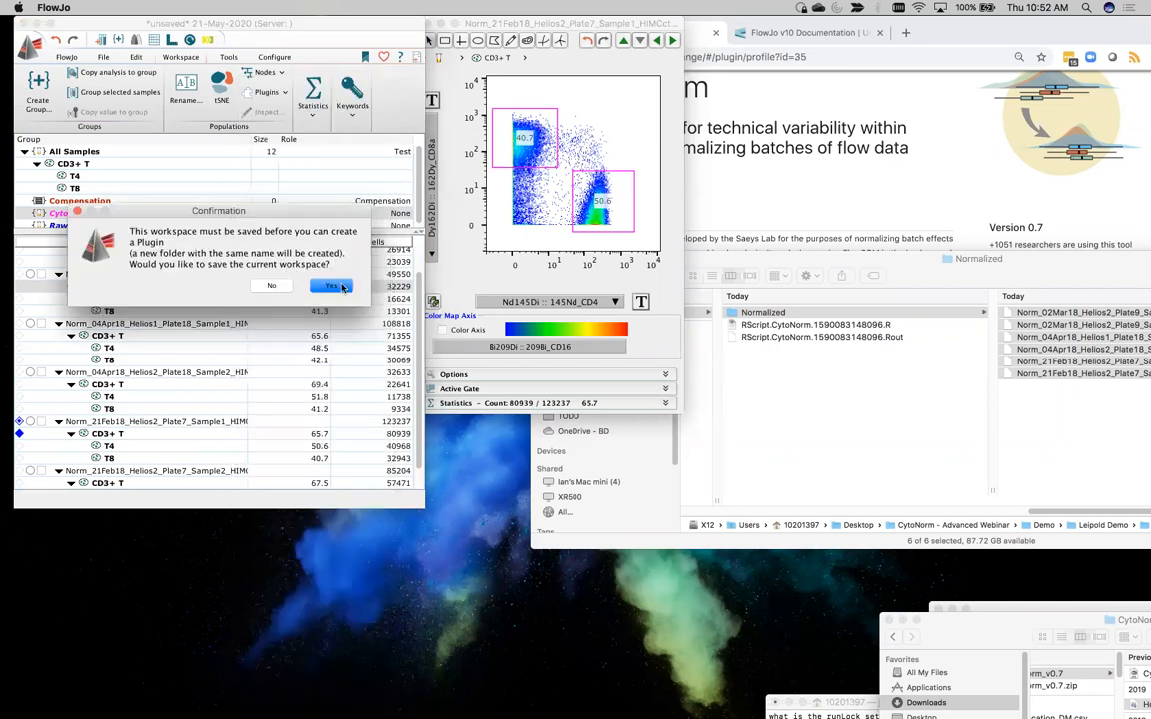
Save the workspace as 21-May-2020_rev00.wsp in the Demo subfolder that contains the raw FCS files
click(331, 285)
drag(498, 221, 352, 36)
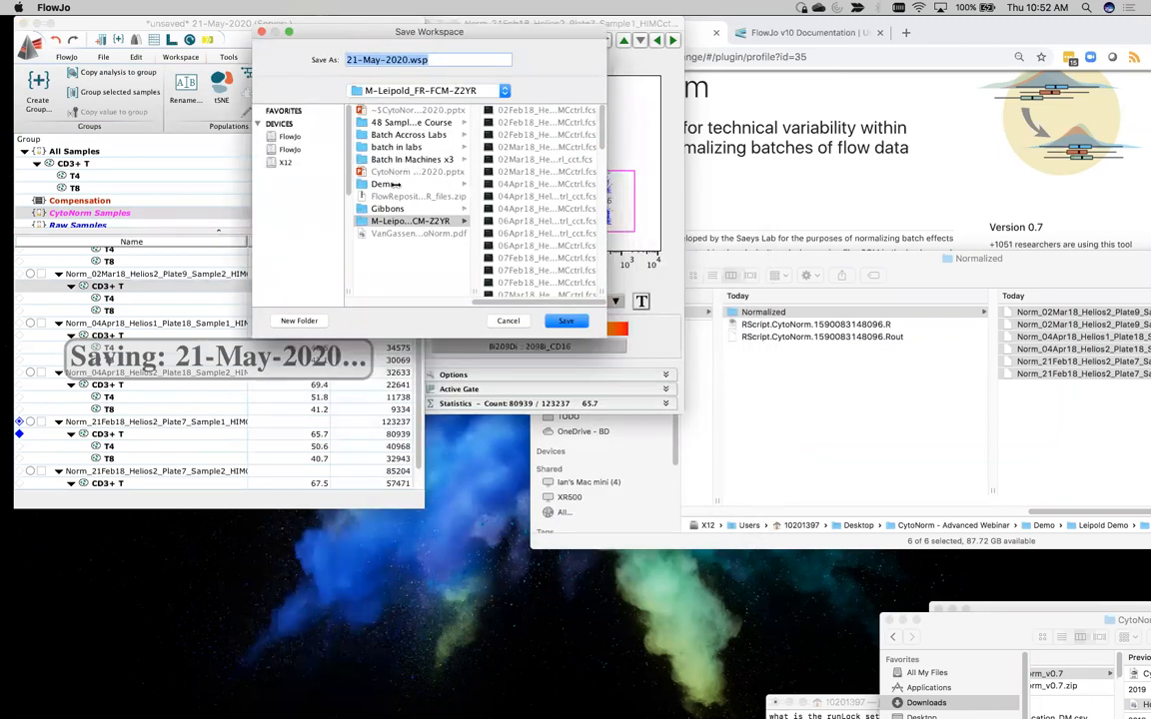
click(383, 184)
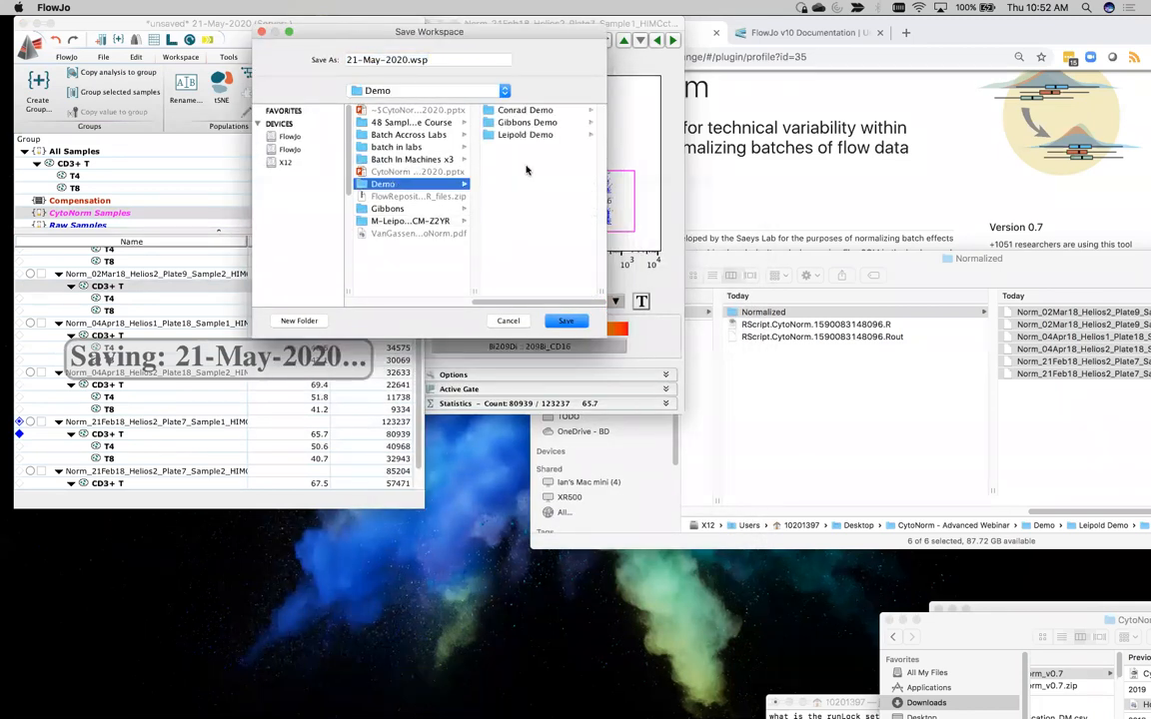
click(525, 135)
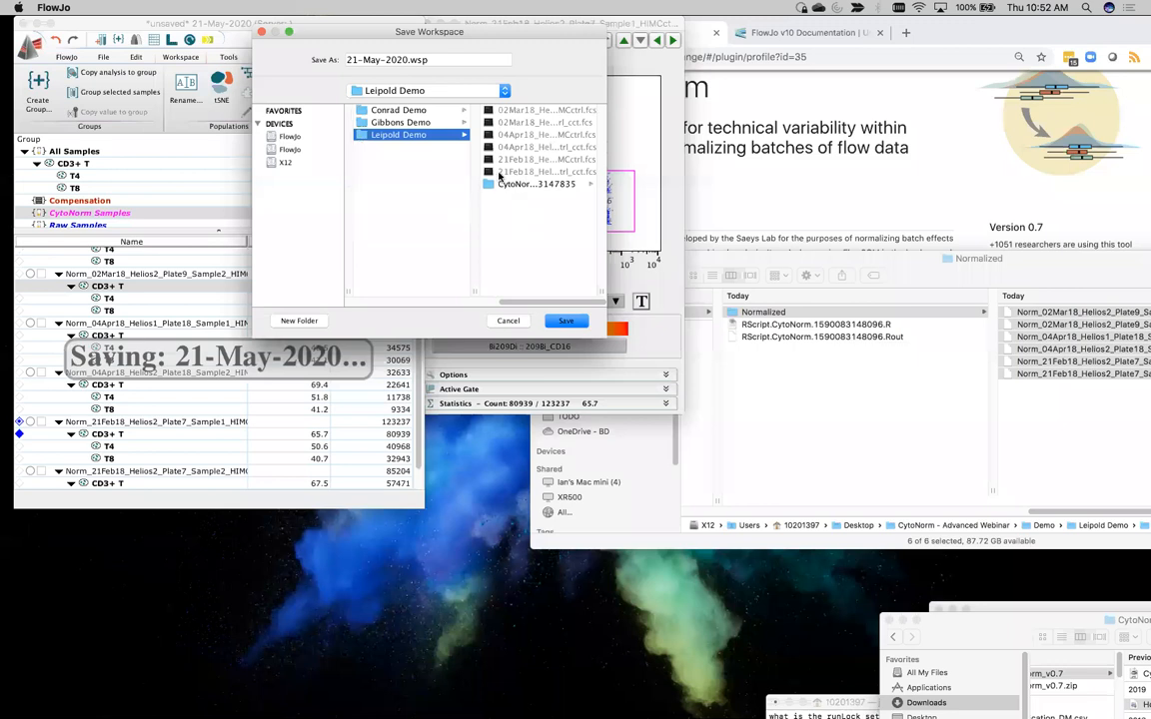
click(407, 60)
text(_rejv)
key(BackSpace)
key(BackSpace)
text(v00)
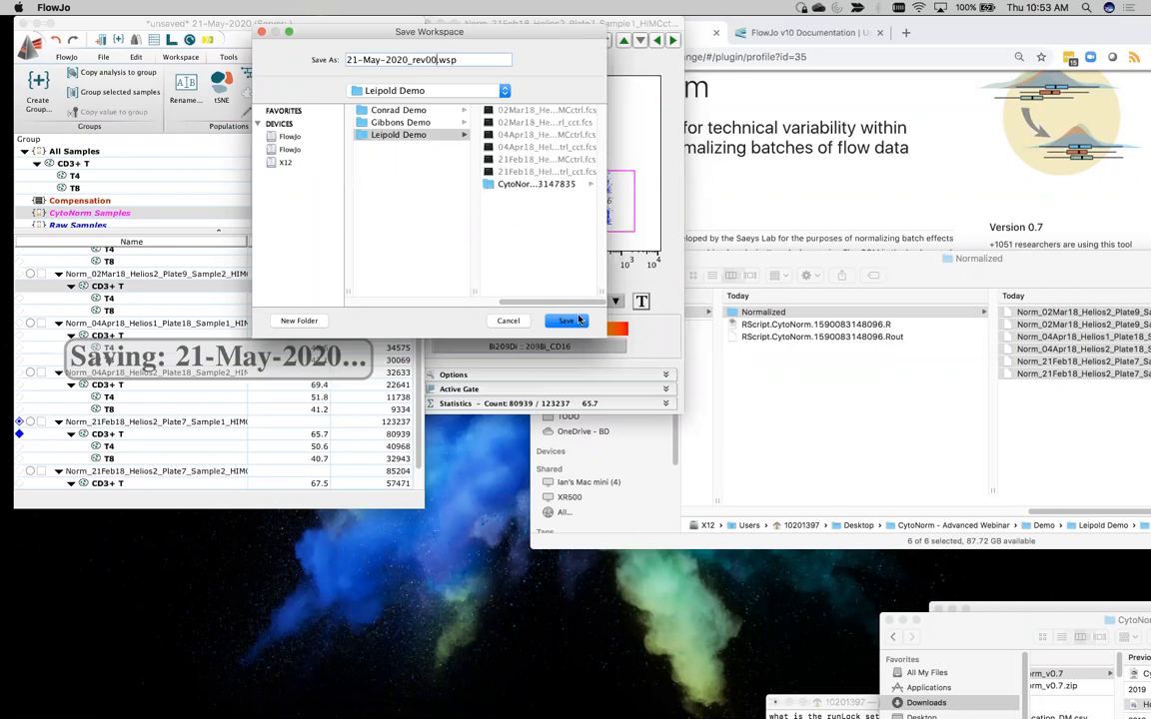
click(577, 319)
Downsample the CD3+ T population to 2000 events with the population name SmallExample
drag(599, 382, 450, 168)
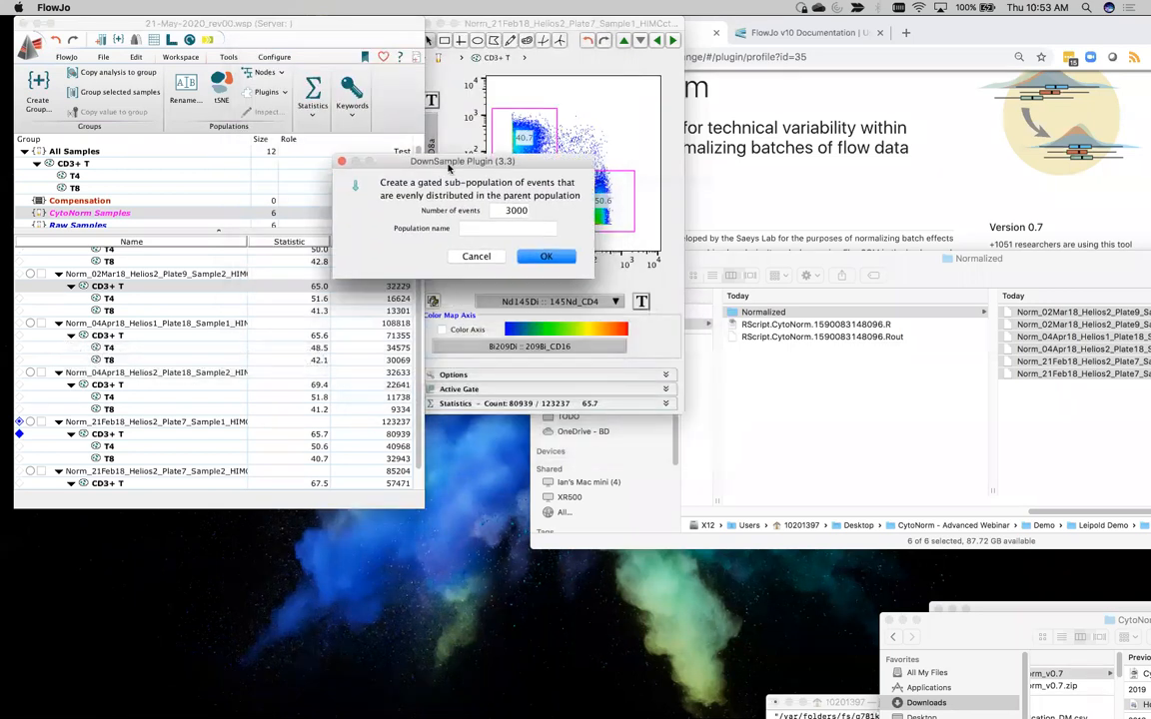
click(512, 210)
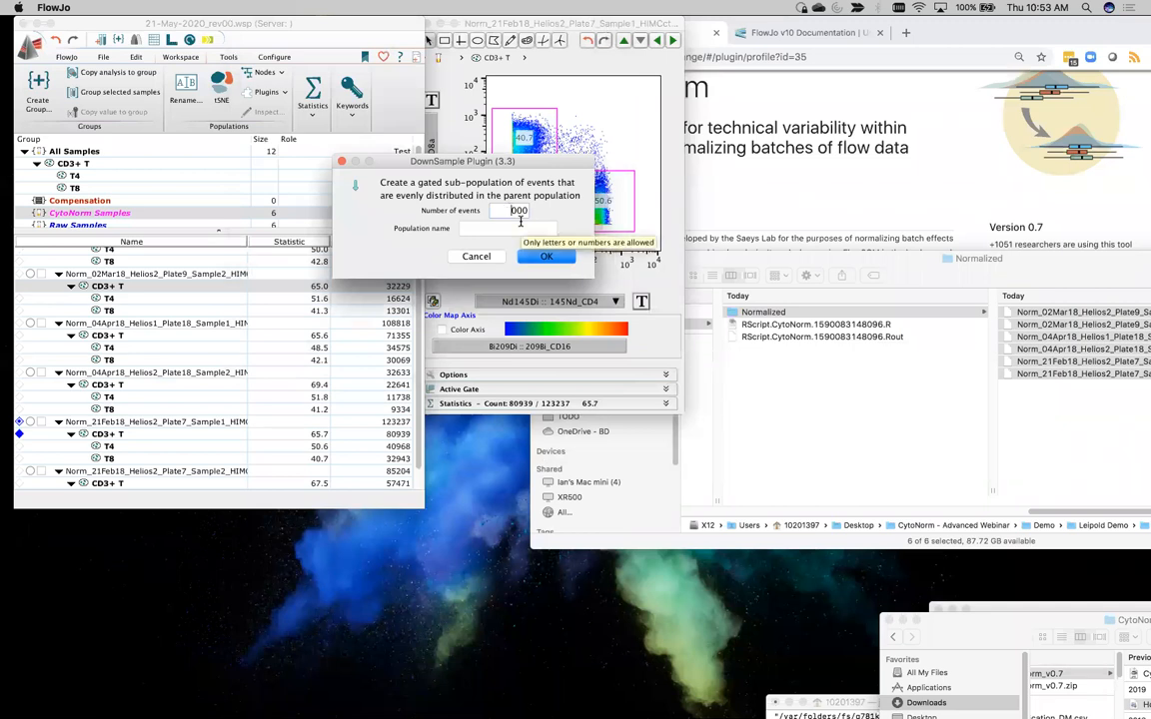
key(BackSpace)
text(2)
click(500, 227)
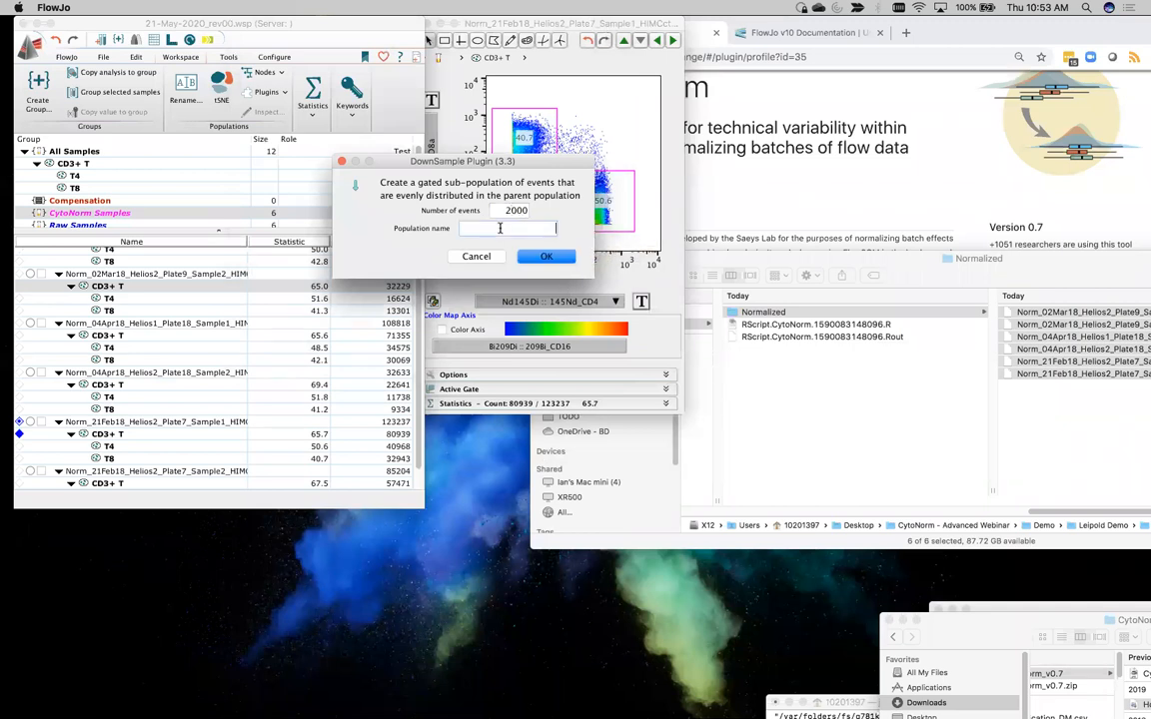
text(SmallExample)
click(569, 257)
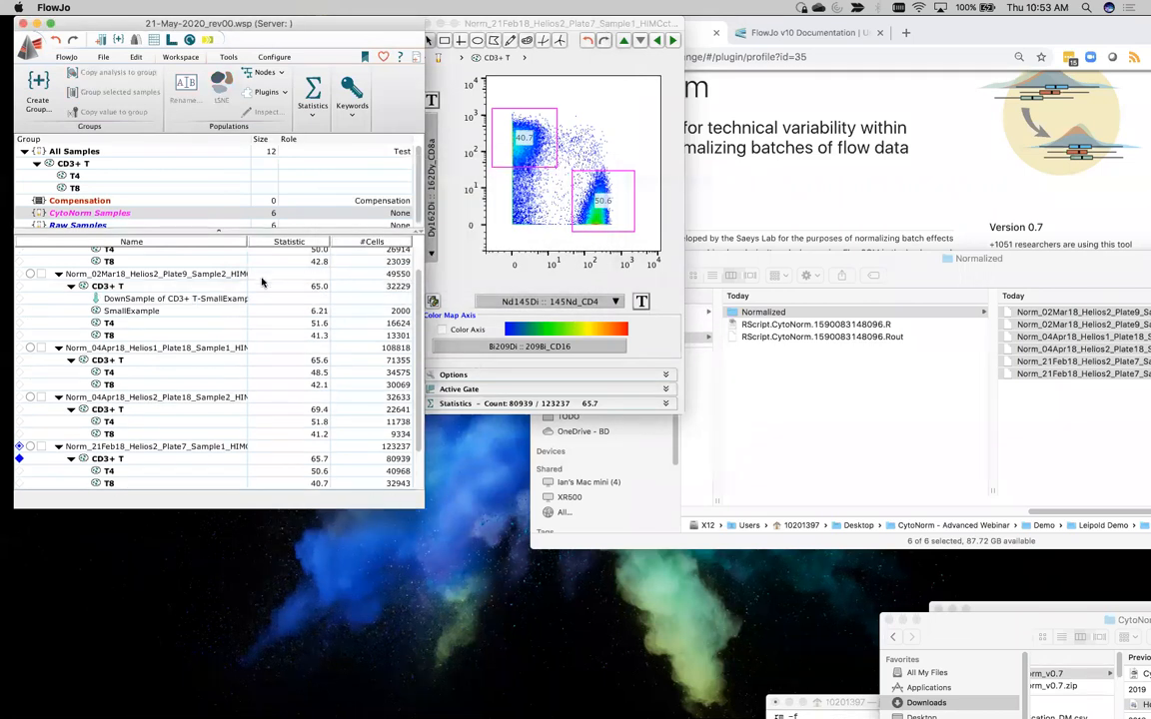
click(129, 301)
key(Delete)
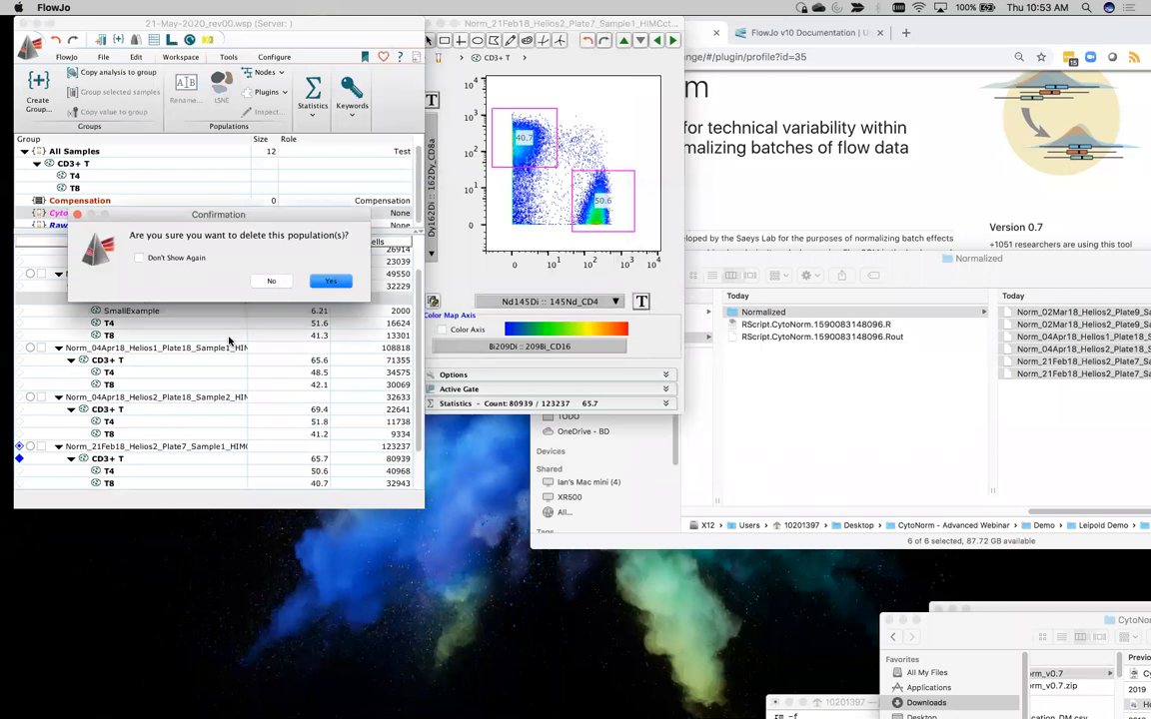
click(270, 281)
Apply the DownSample of CD3+ T-SmallExample node to every sample through the All Samples group
drag(155, 301, 143, 151)
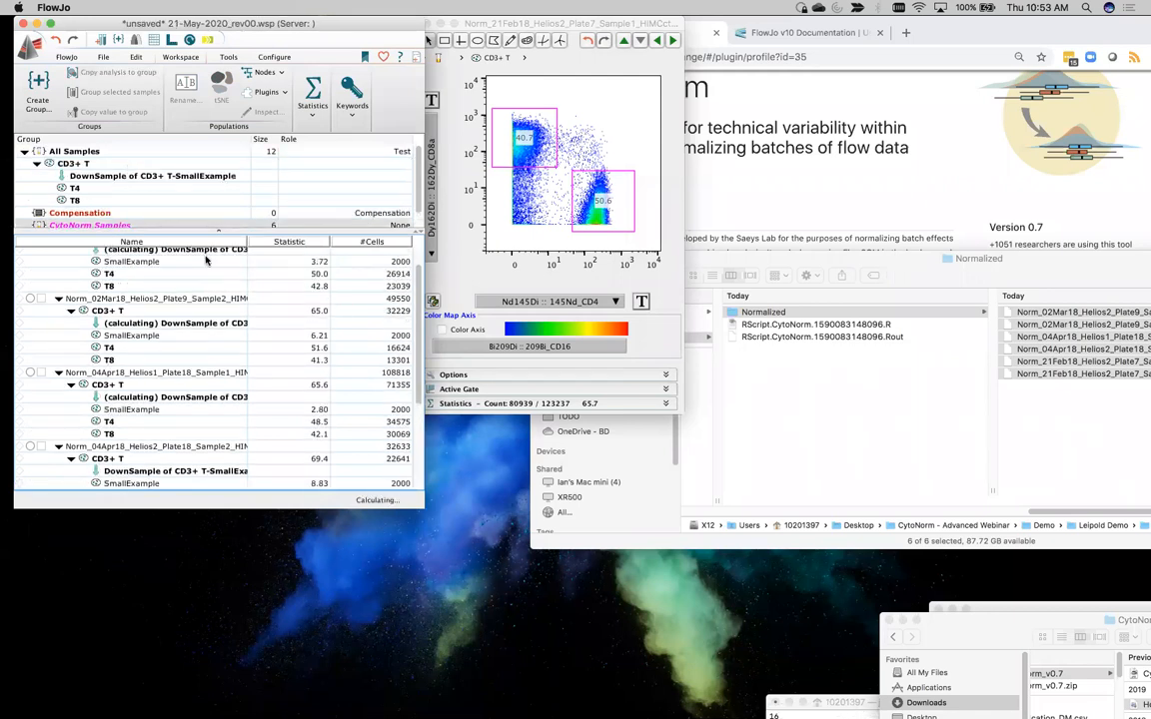
Review the downsampled populations in the sample groups and select the SmallExample population of every file in the CytoNorm Samples group
scroll(221, 372, down, 5)
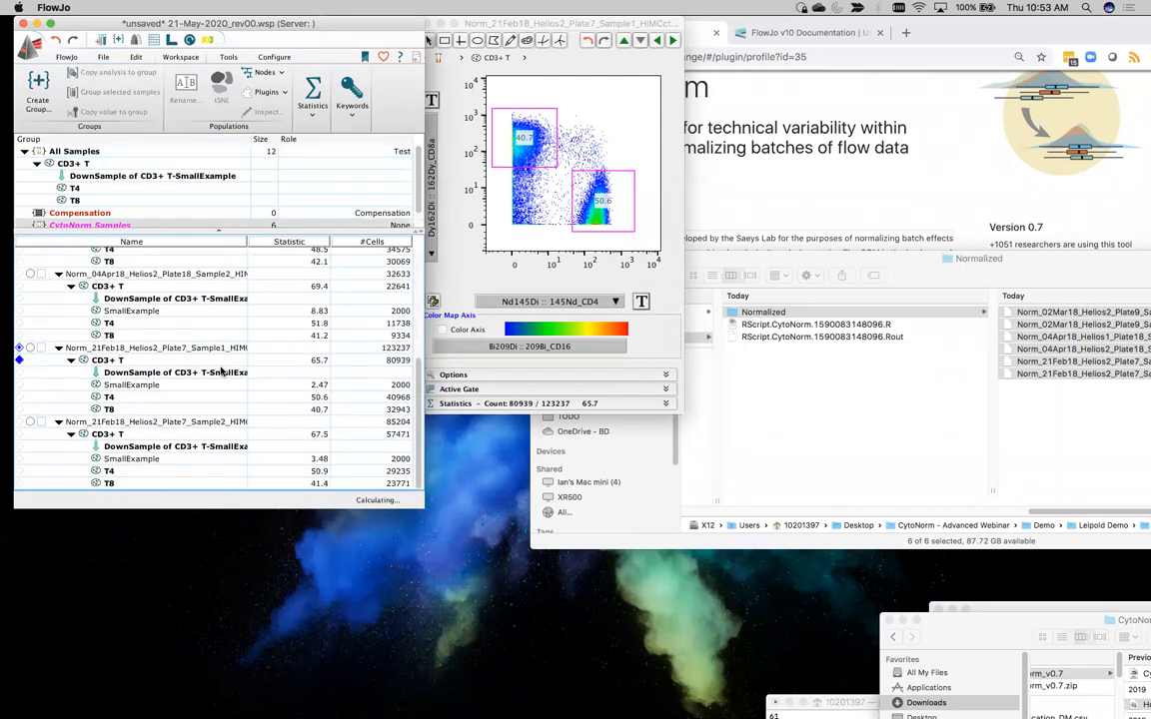
scroll(220, 372, up, 5)
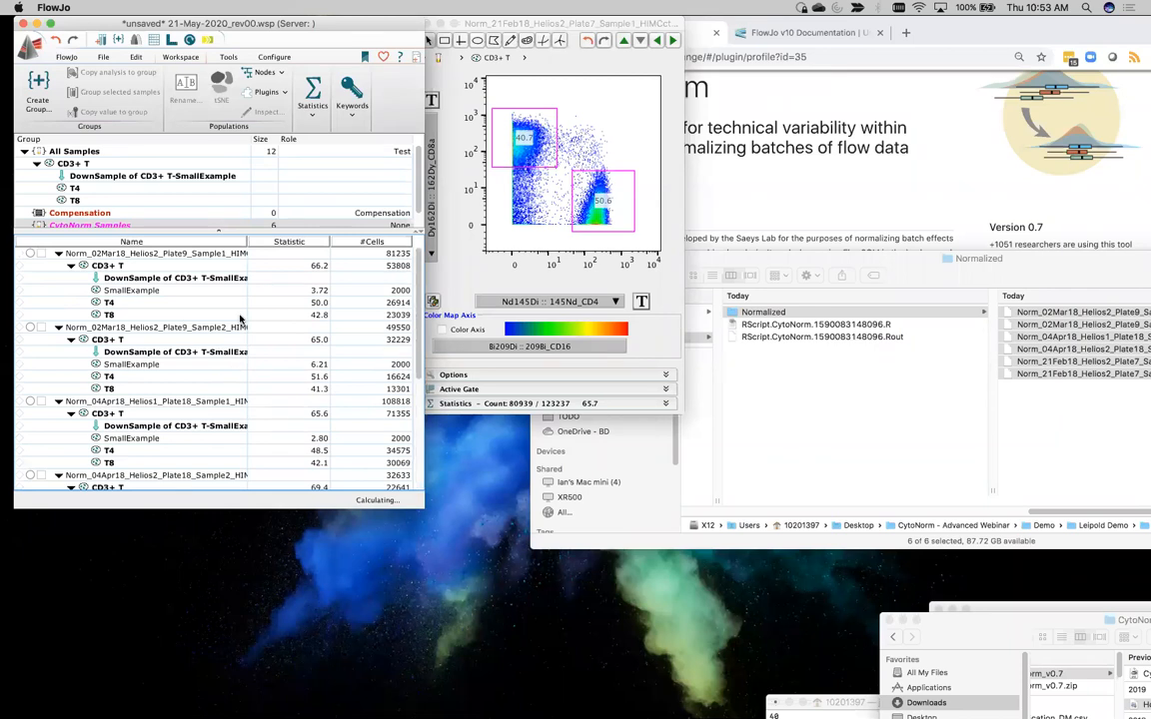
click(88, 150)
scroll(158, 330, down, 5)
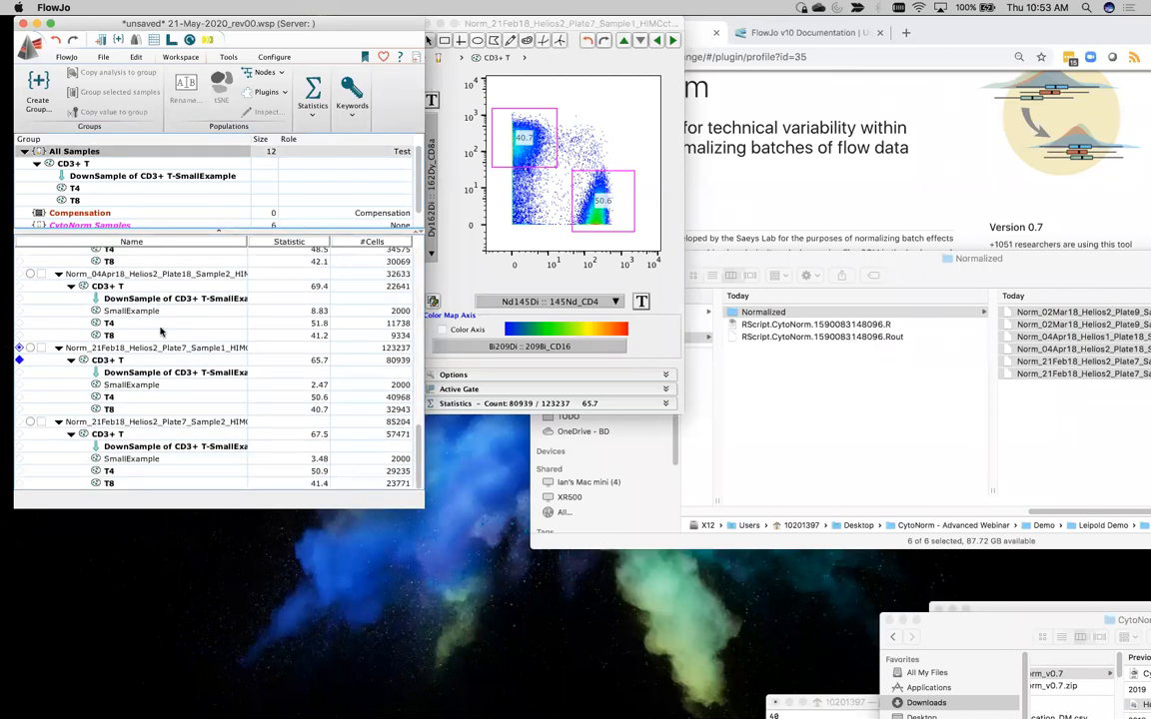
scroll(160, 330, up, 5)
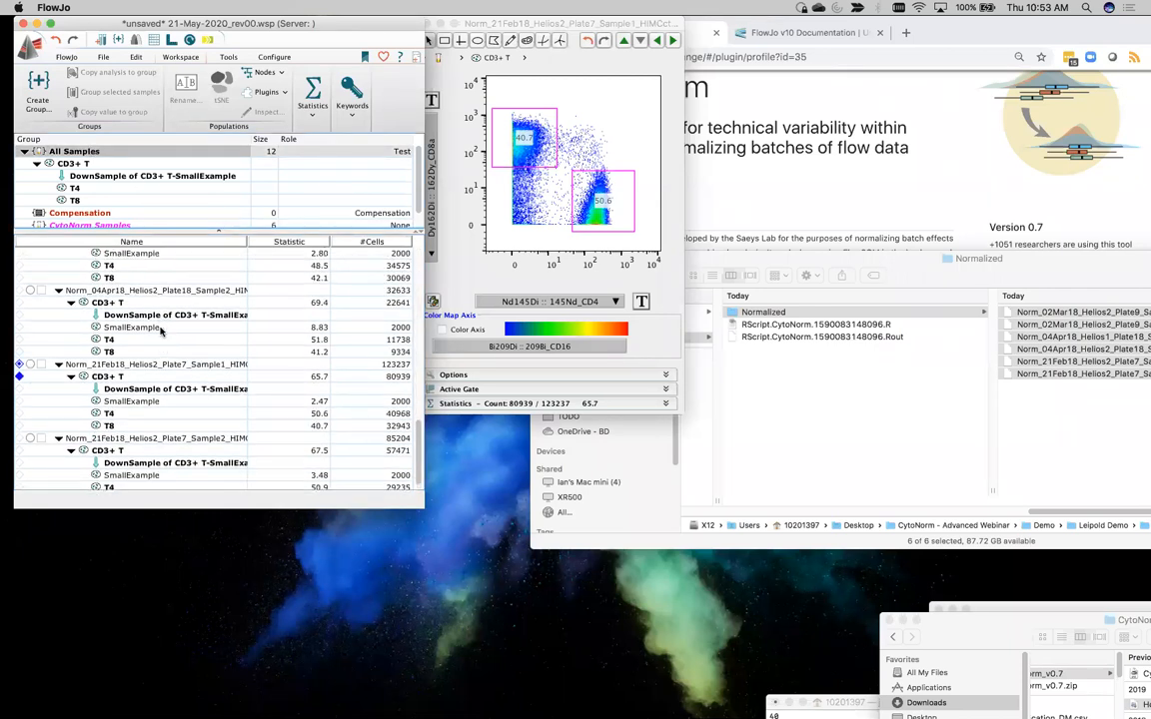
click(85, 226)
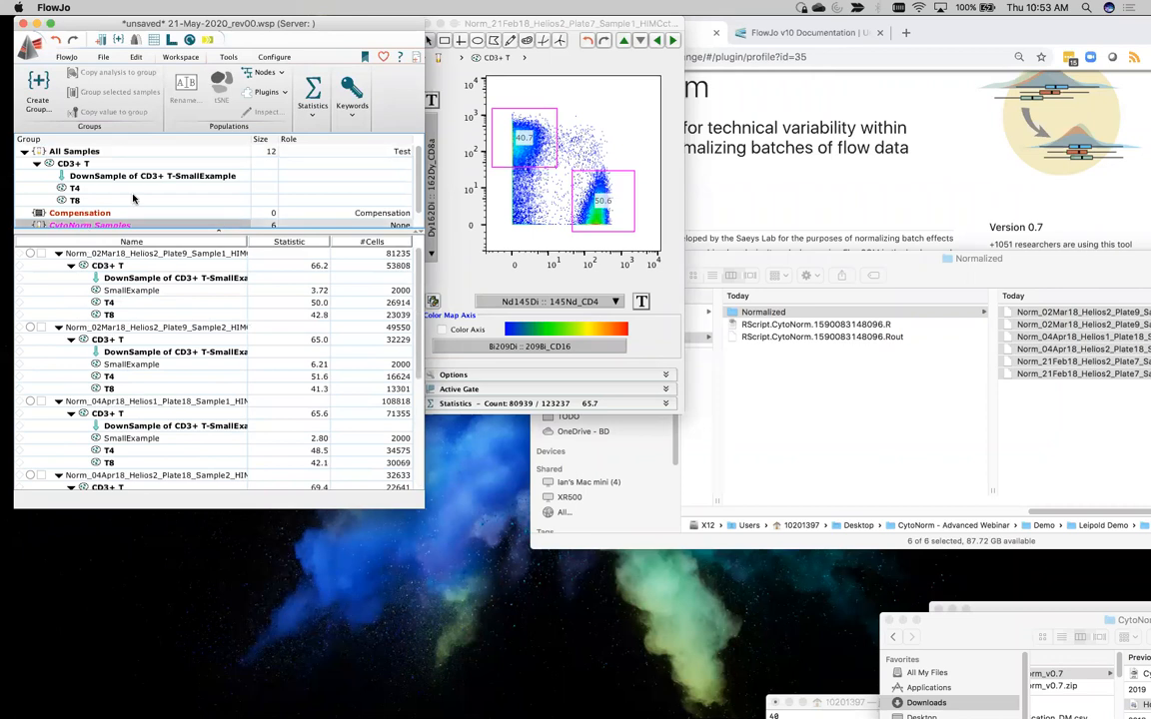
click(145, 291)
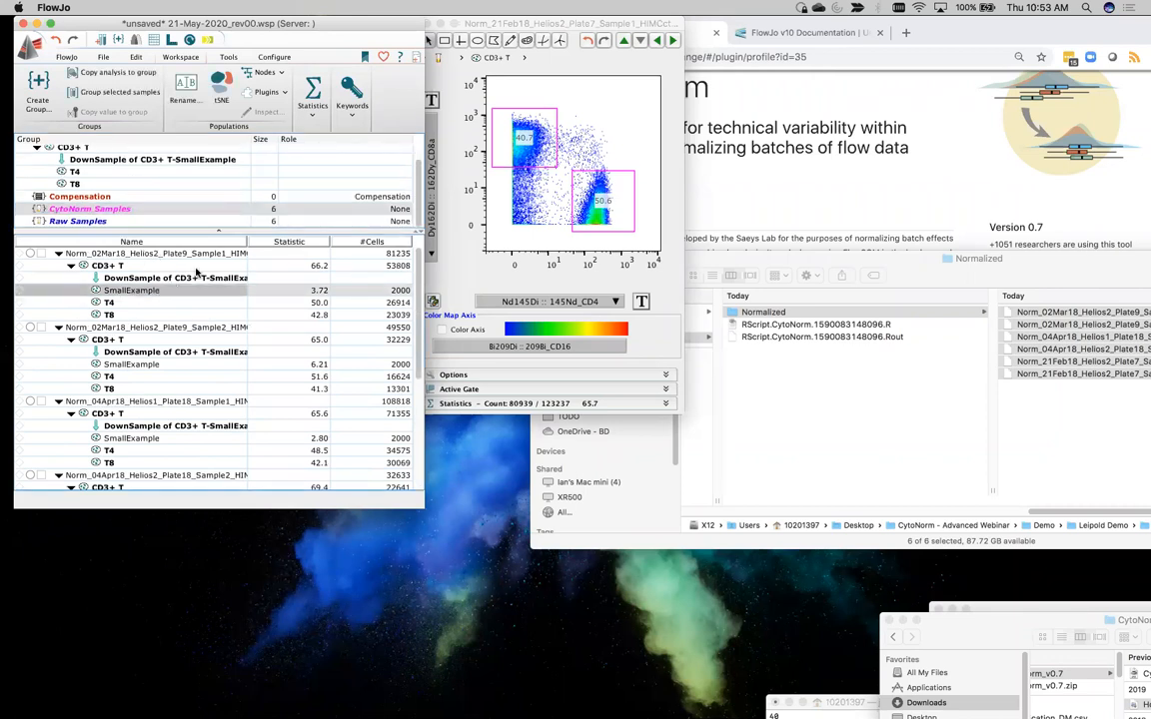
click(134, 57)
scroll(218, 104, up, 1)
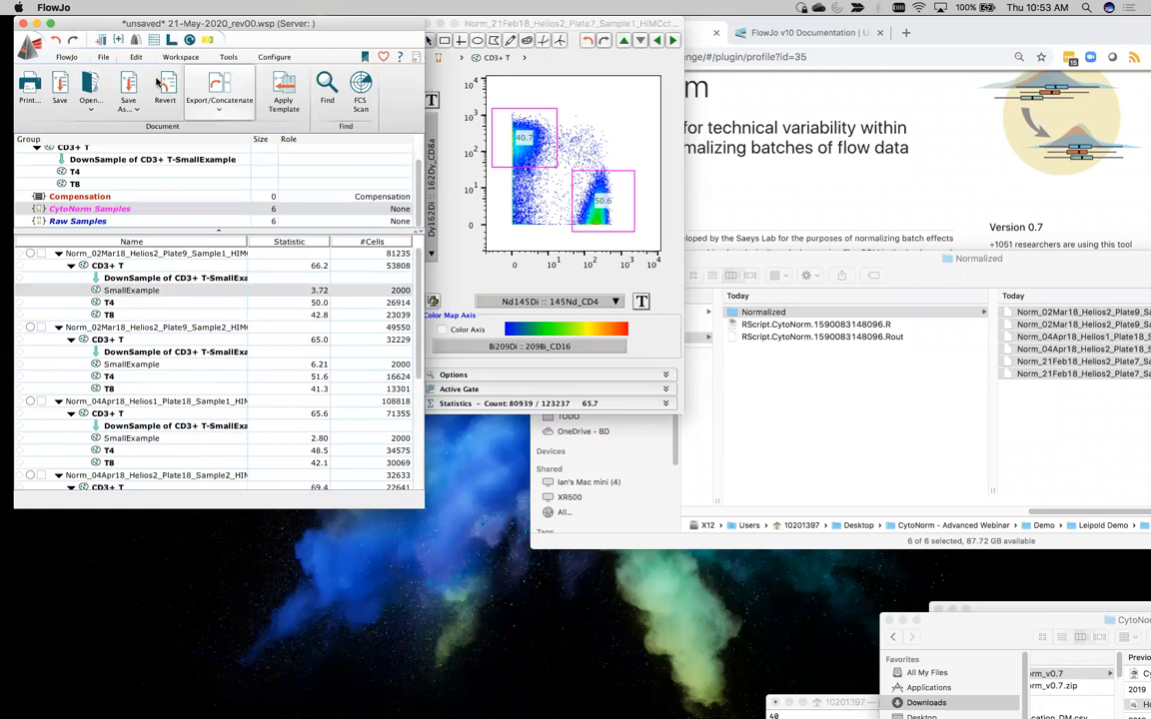
click(135, 57)
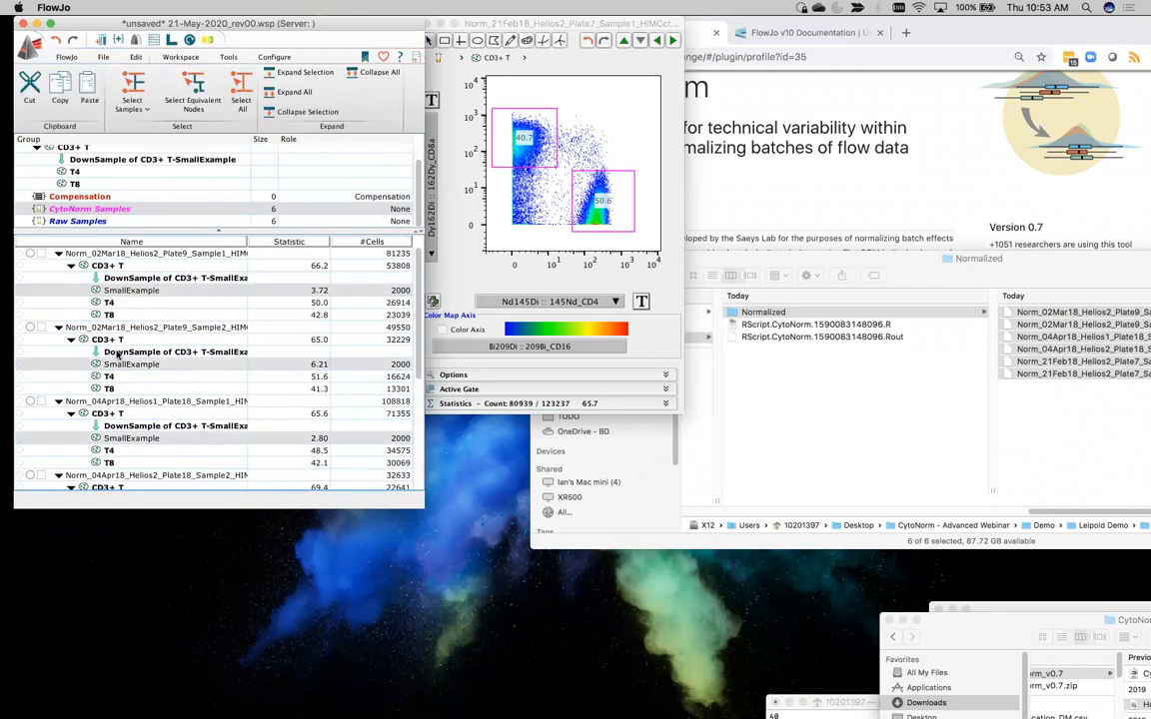
scroll(118, 353, down, 5)
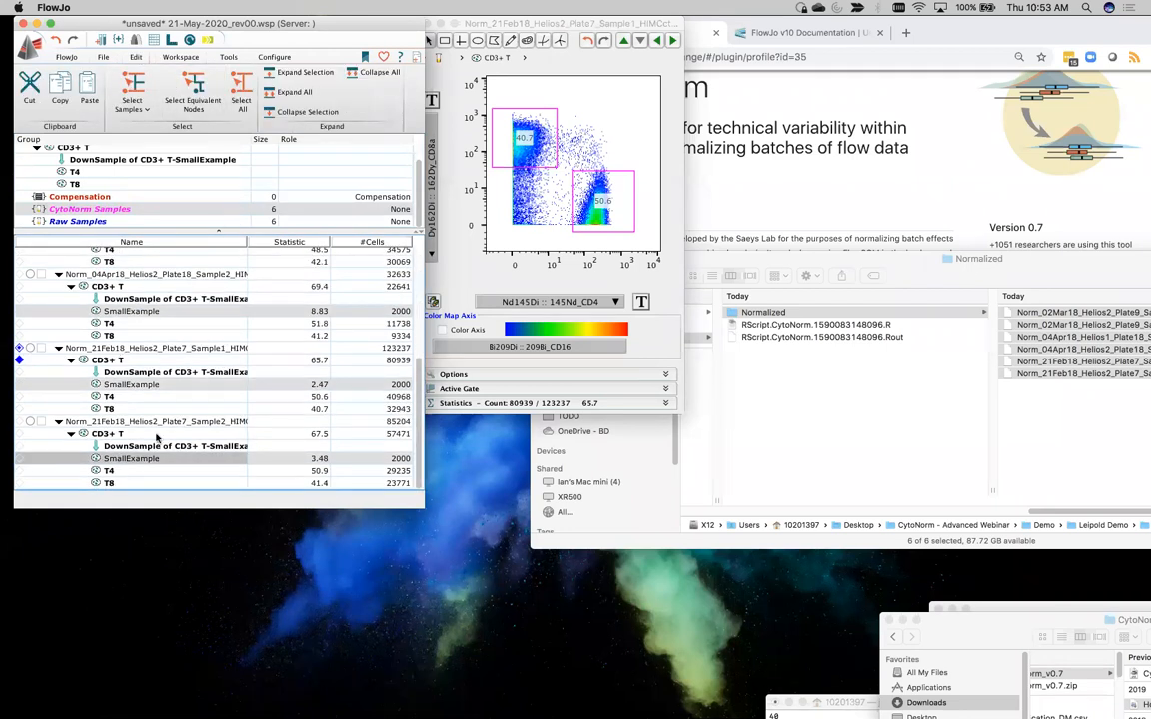
scroll(155, 436, up, 5)
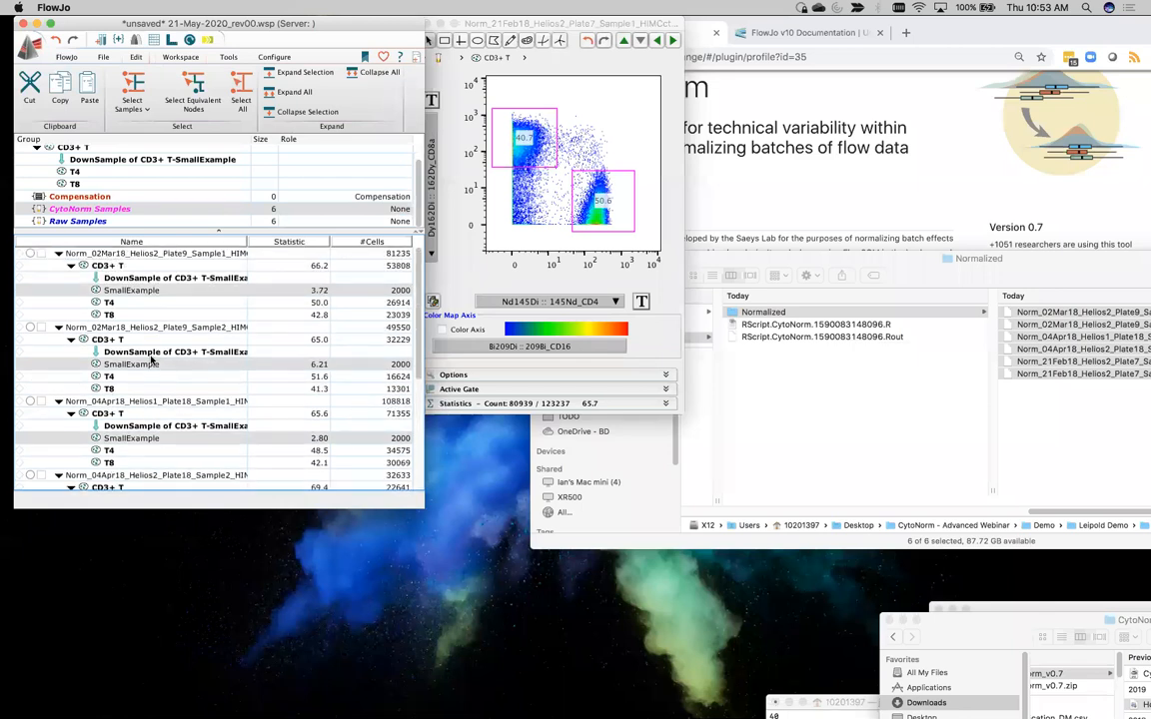
Open the selected SmallExample populations for export or concatenation, set the destination to the Demo subfolder containing 21-May-2020_rev00, and expand the advanced options
right_click(145, 295)
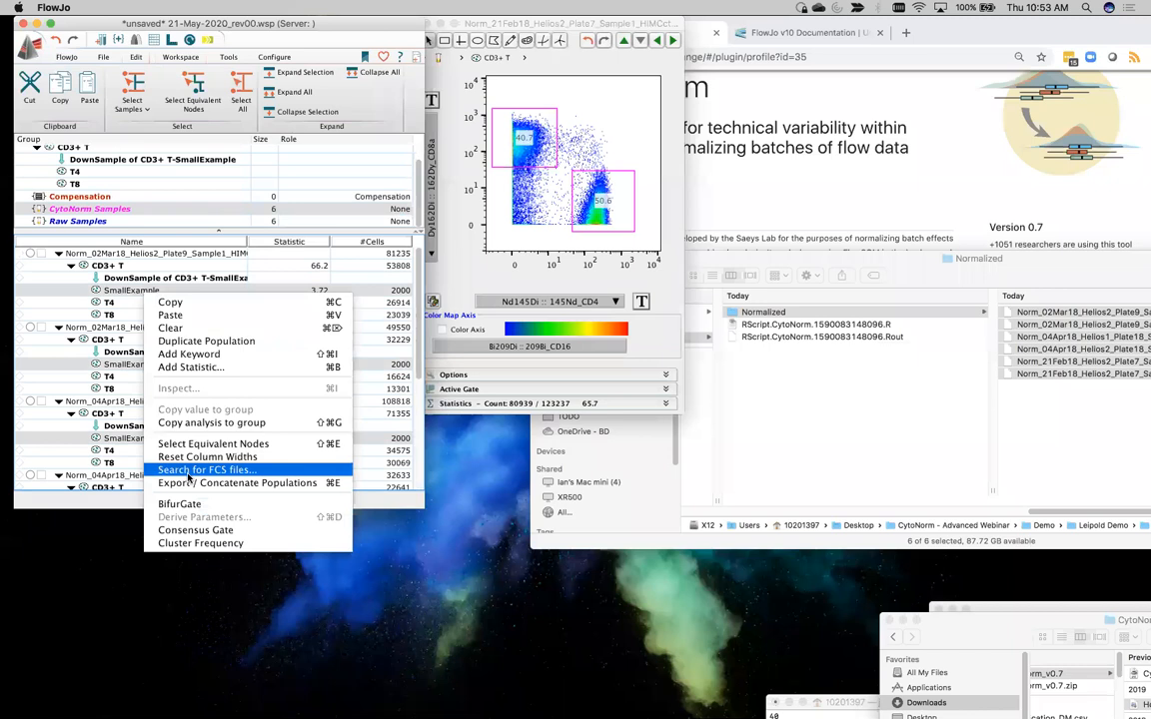
click(187, 484)
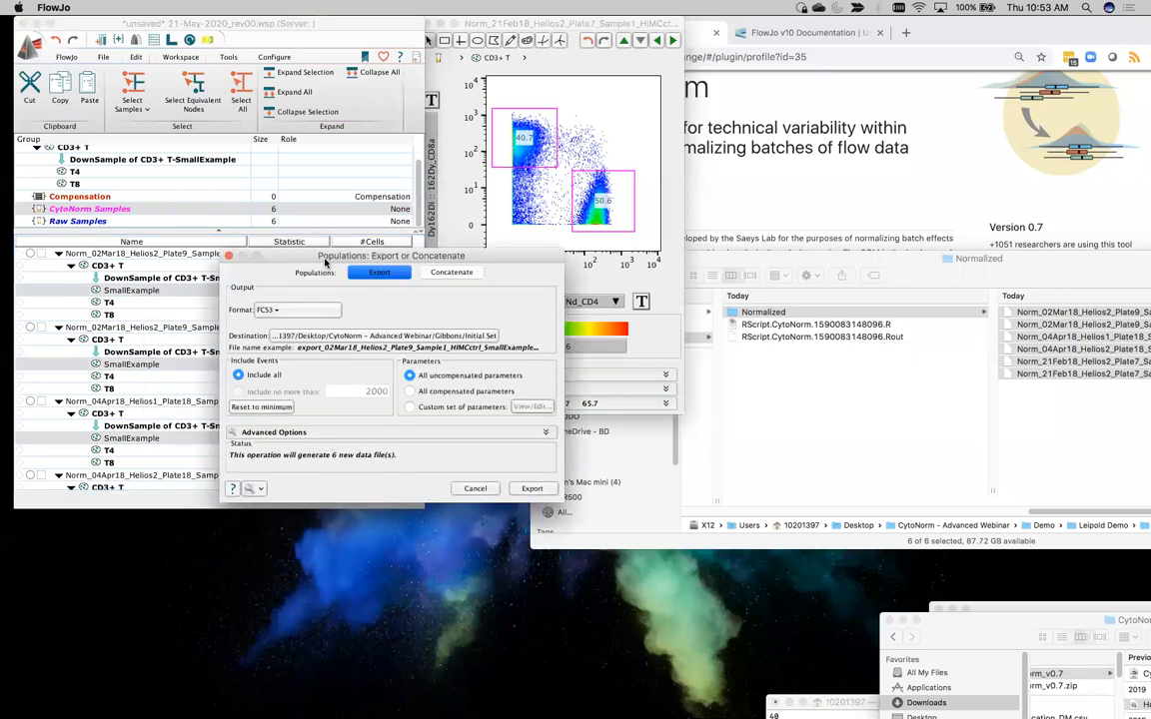
drag(306, 199, 304, 192)
click(406, 271)
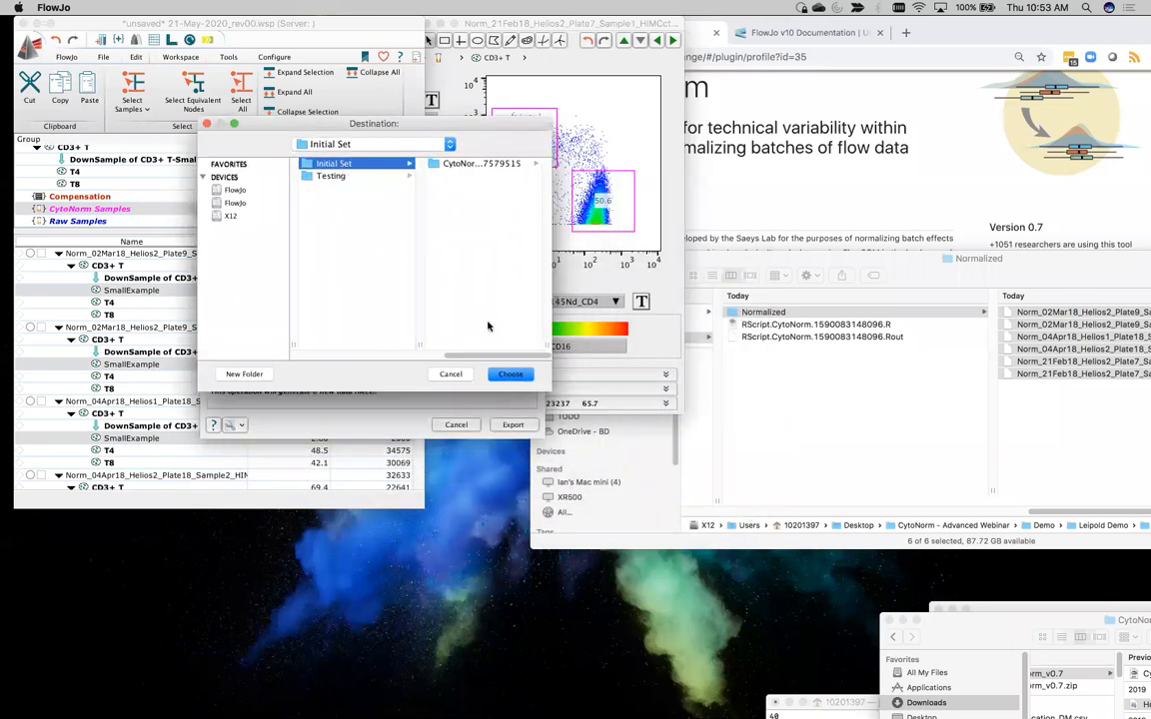
drag(494, 354, 390, 355)
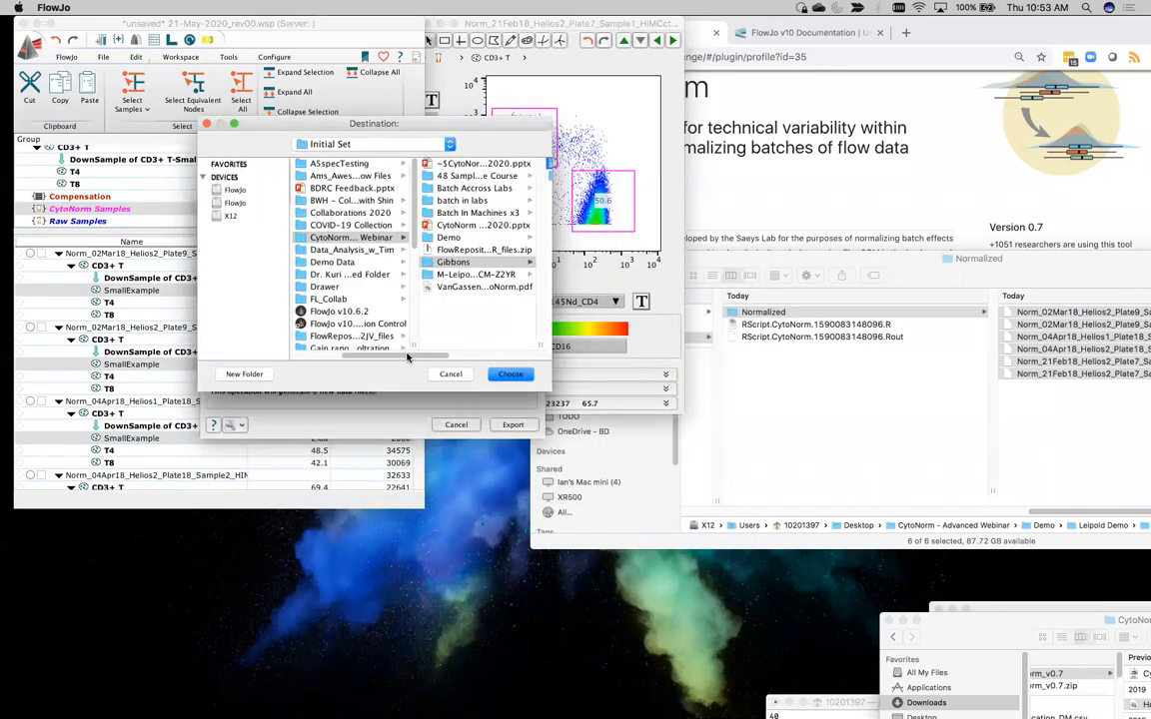
click(462, 238)
click(470, 188)
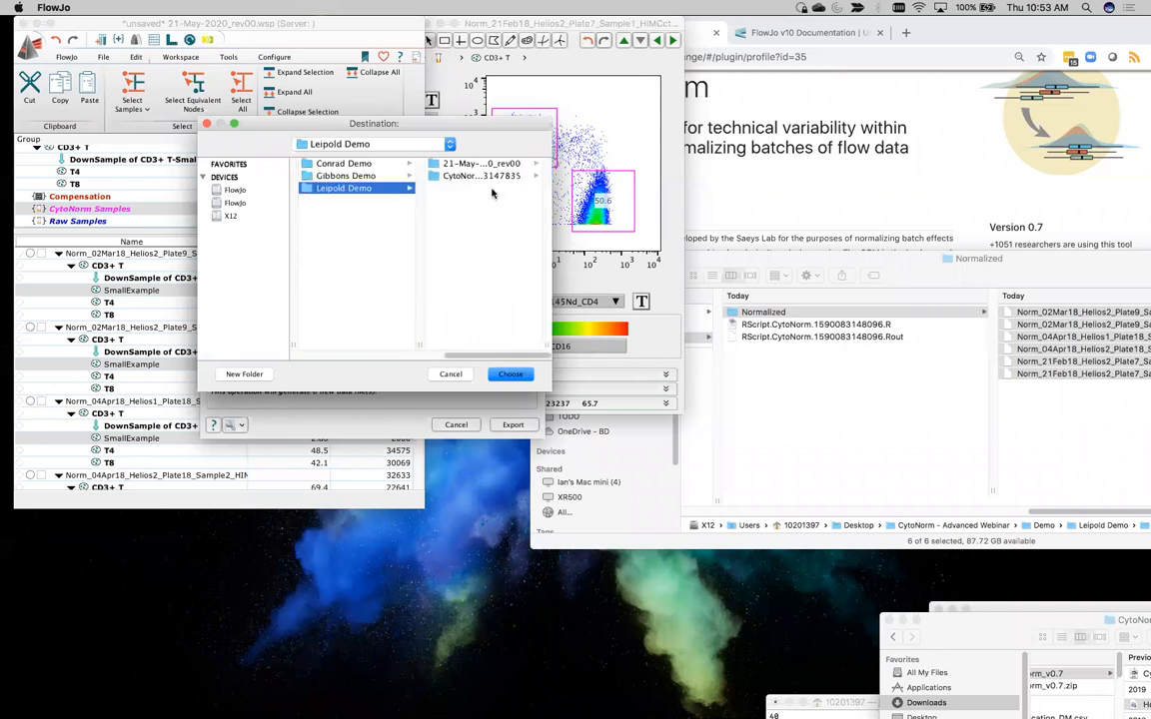
click(517, 382)
click(260, 372)
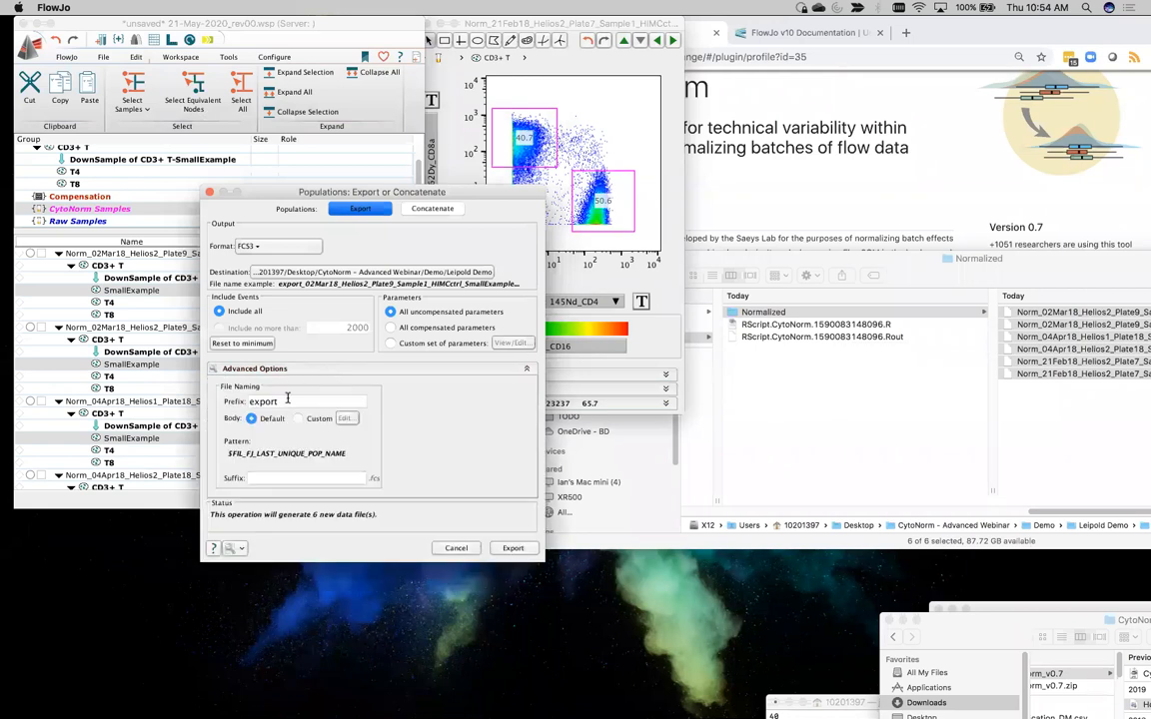
Switch the export to concatenation and set the file name prefix to concat_2kPer6Samples
click(431, 208)
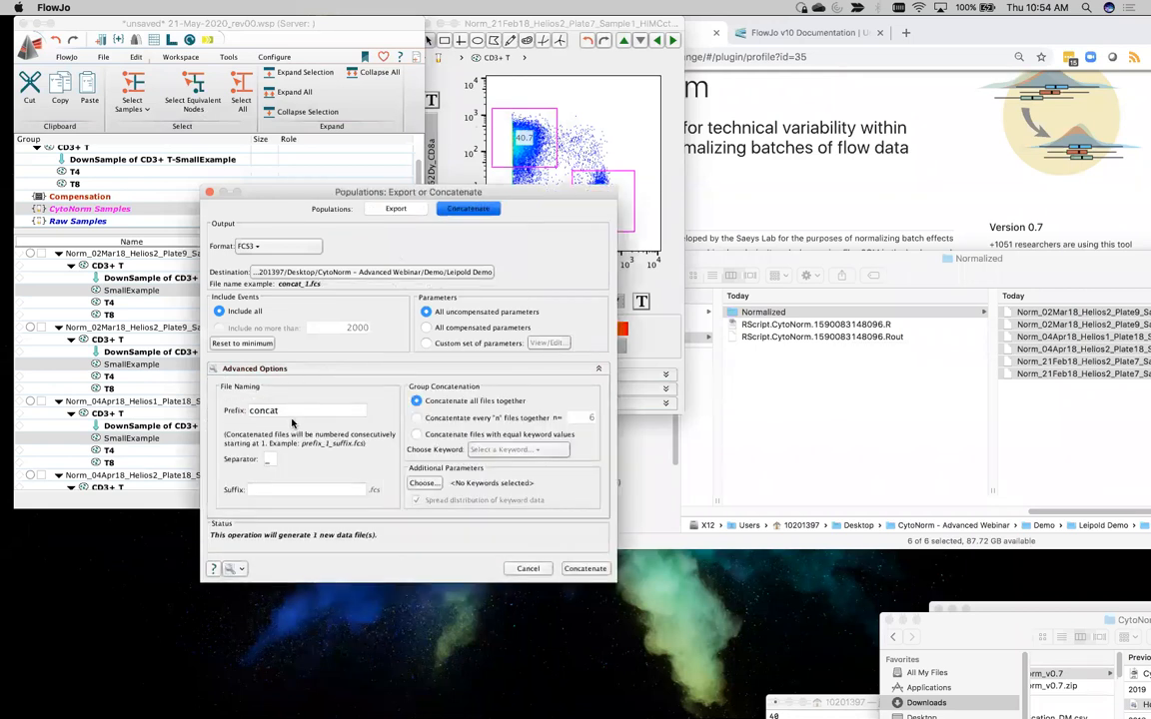
text(_2)
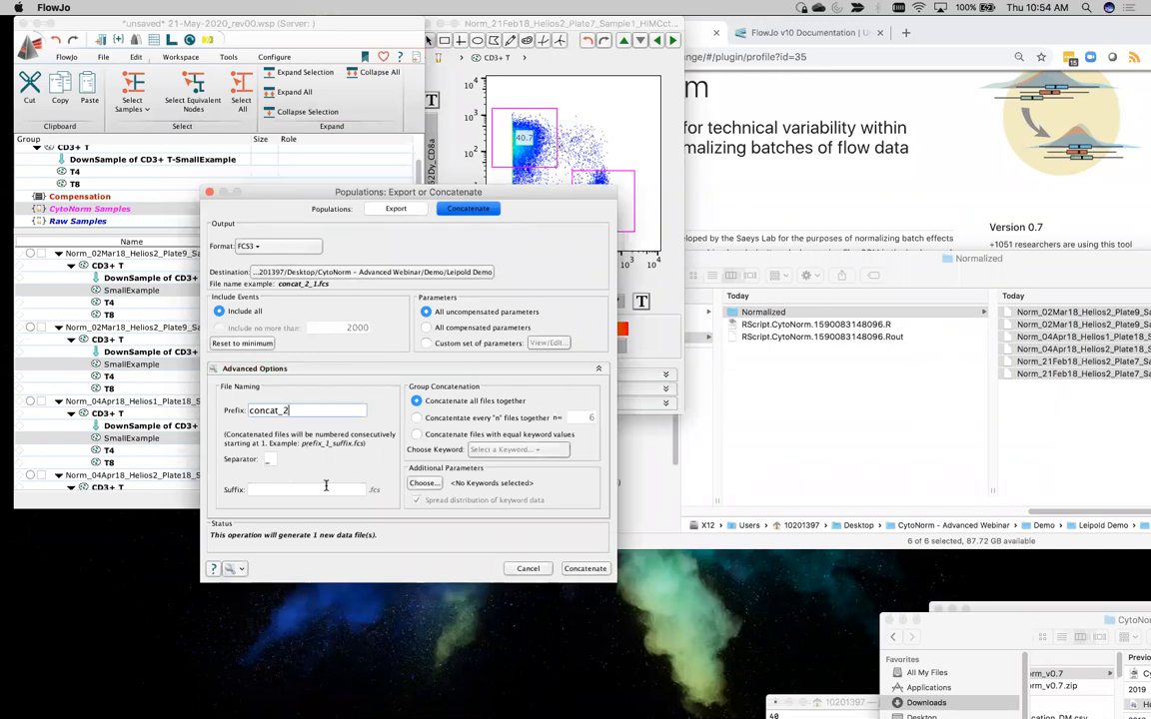
text(kPer6Samples)
drag(286, 197, 247, 54)
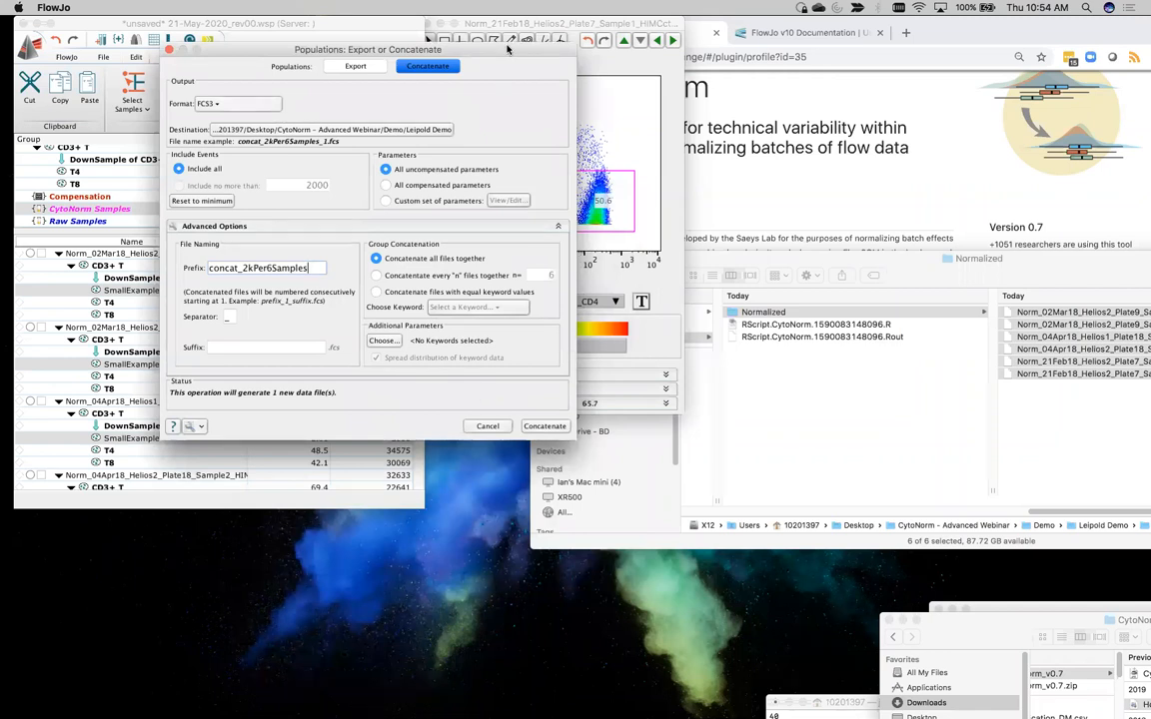
drag(455, 46, 378, 39)
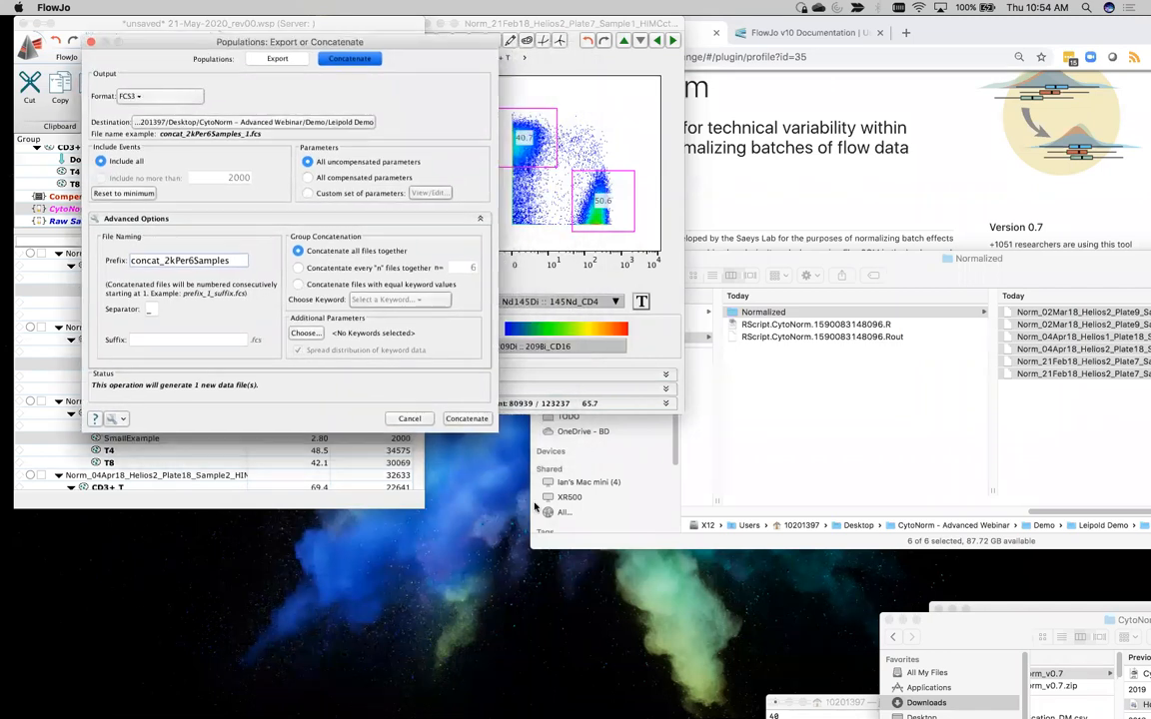
Concatenate the populations into one file, load it into the existing workspace, and close the export dialog
click(482, 421)
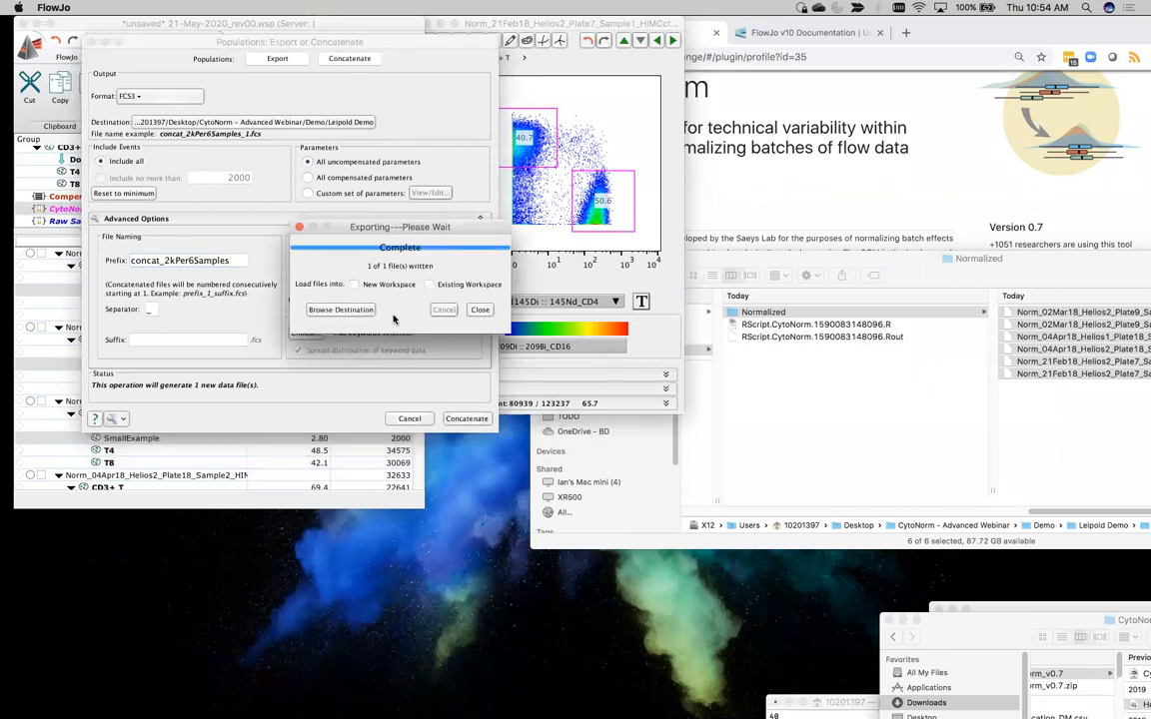
click(430, 284)
click(480, 310)
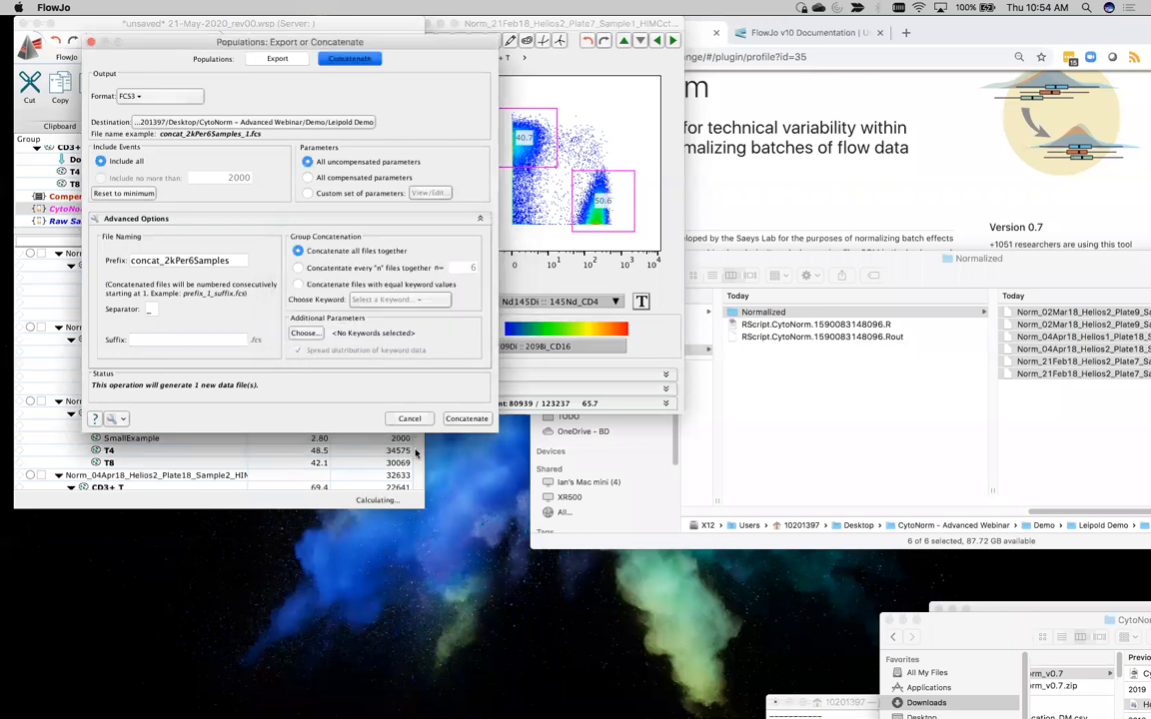
click(409, 419)
Delete the DownSample of CD3+ T-SmallExample node entirely from the All Samples group analysis
click(105, 221)
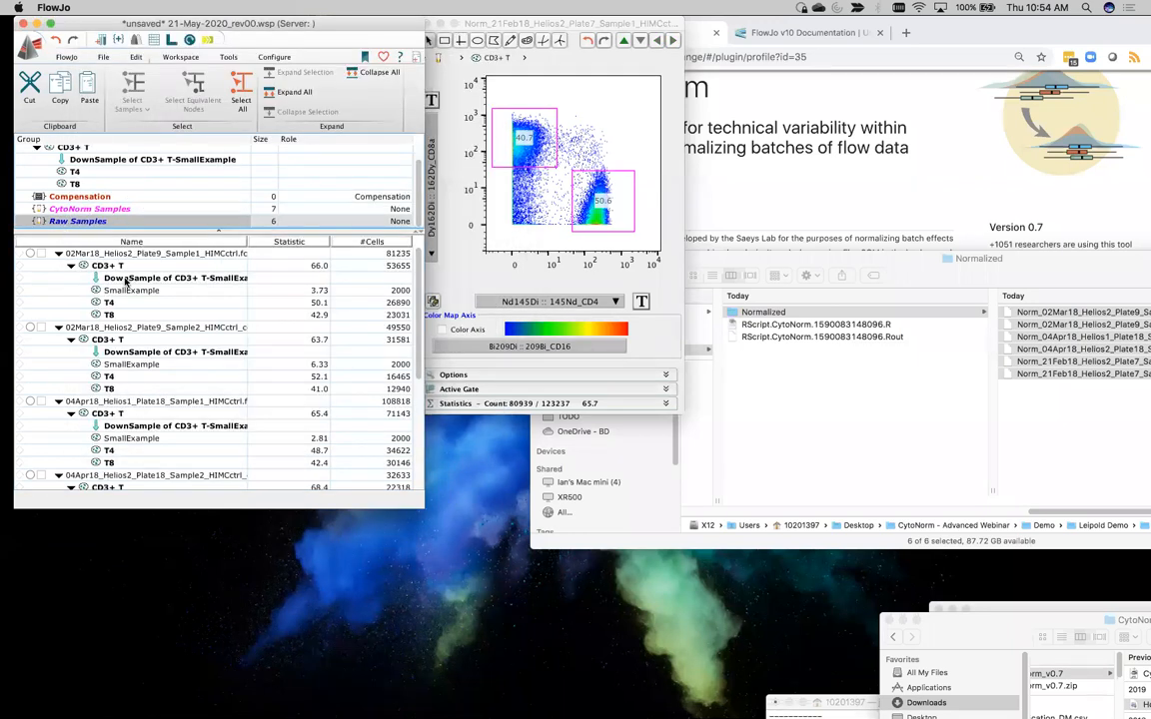
click(88, 160)
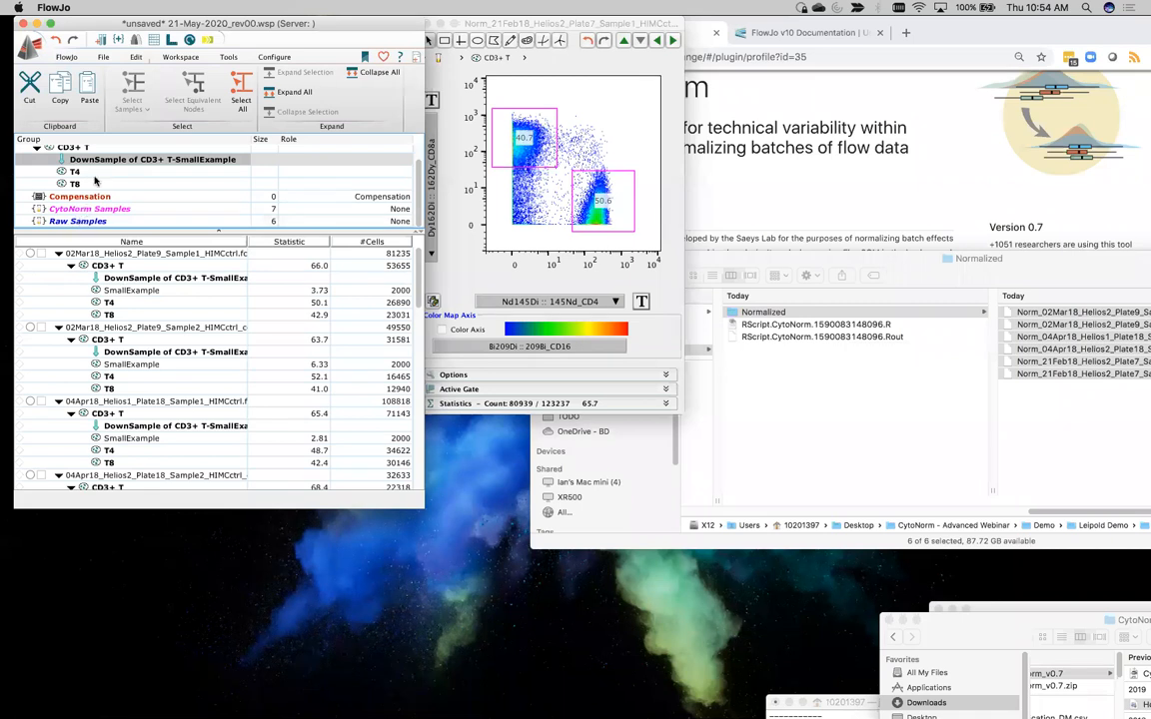
scroll(103, 162, up, 2)
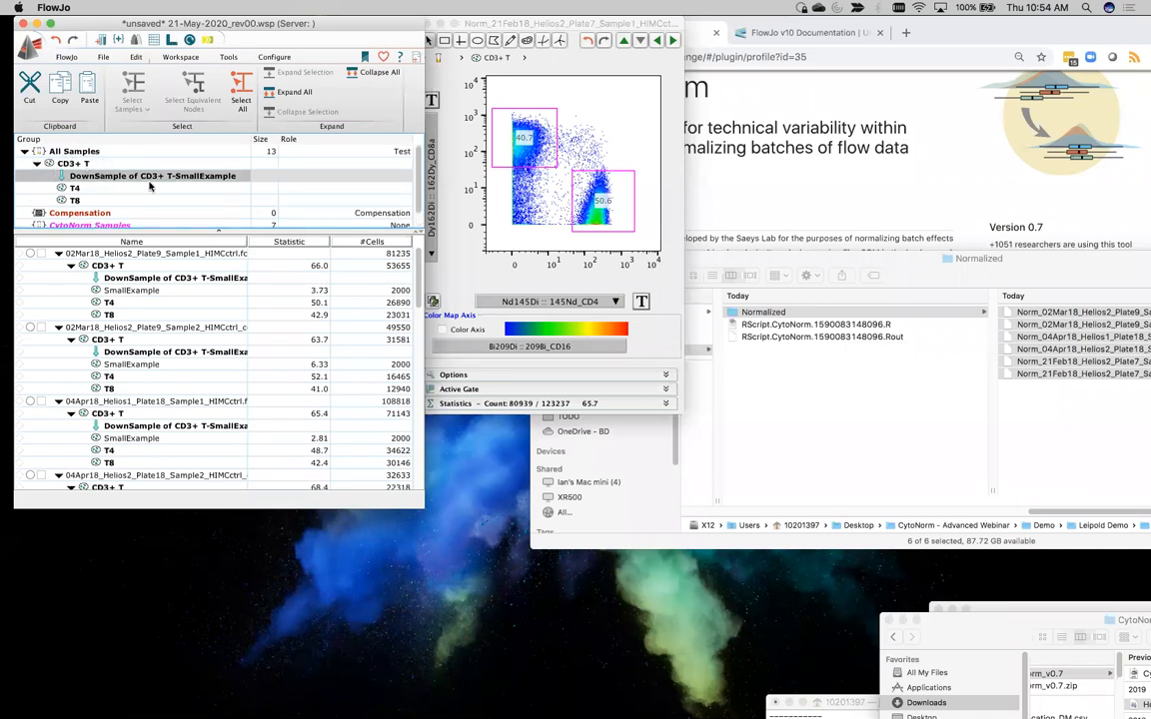
key(Delete)
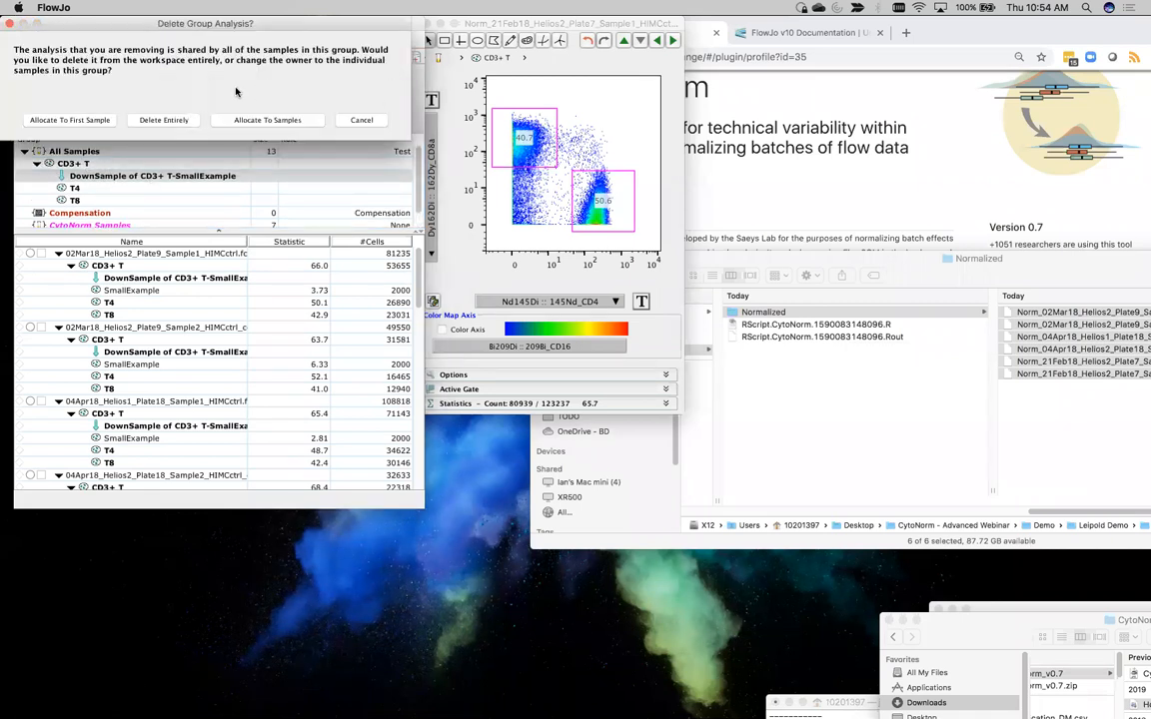
click(178, 120)
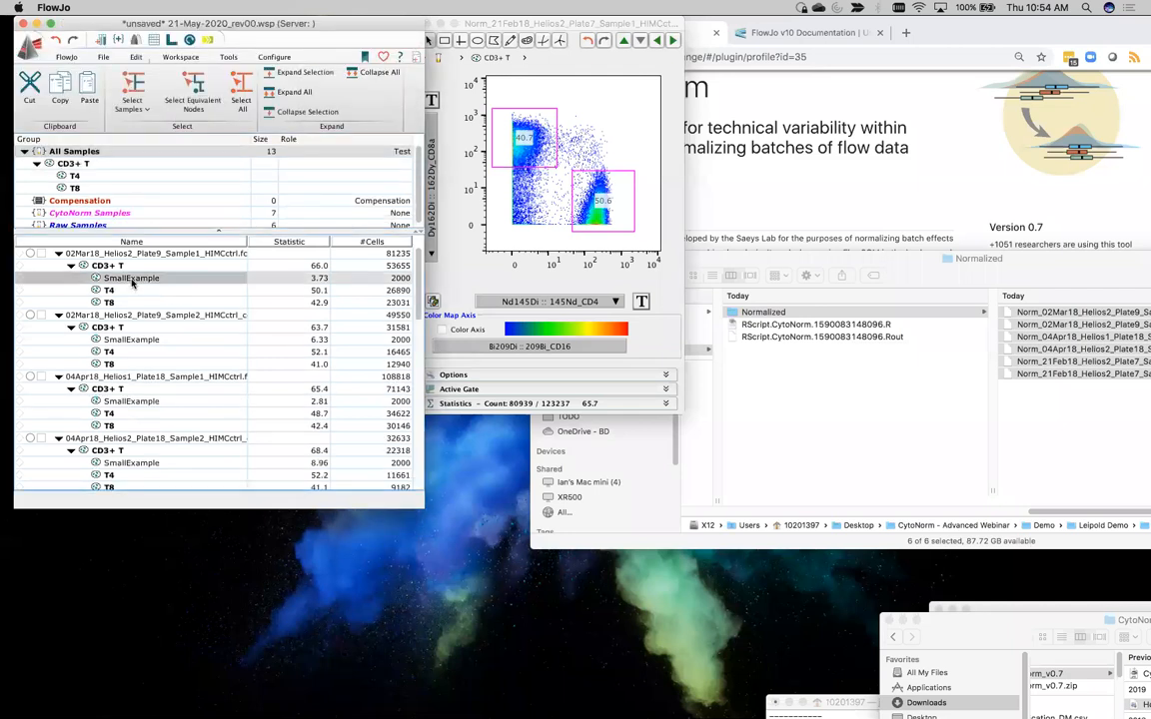
Review the Raw Samples group and locate the concat_2kPer6Samples_1.fcs file in the CytoNorm Samples group
click(96, 226)
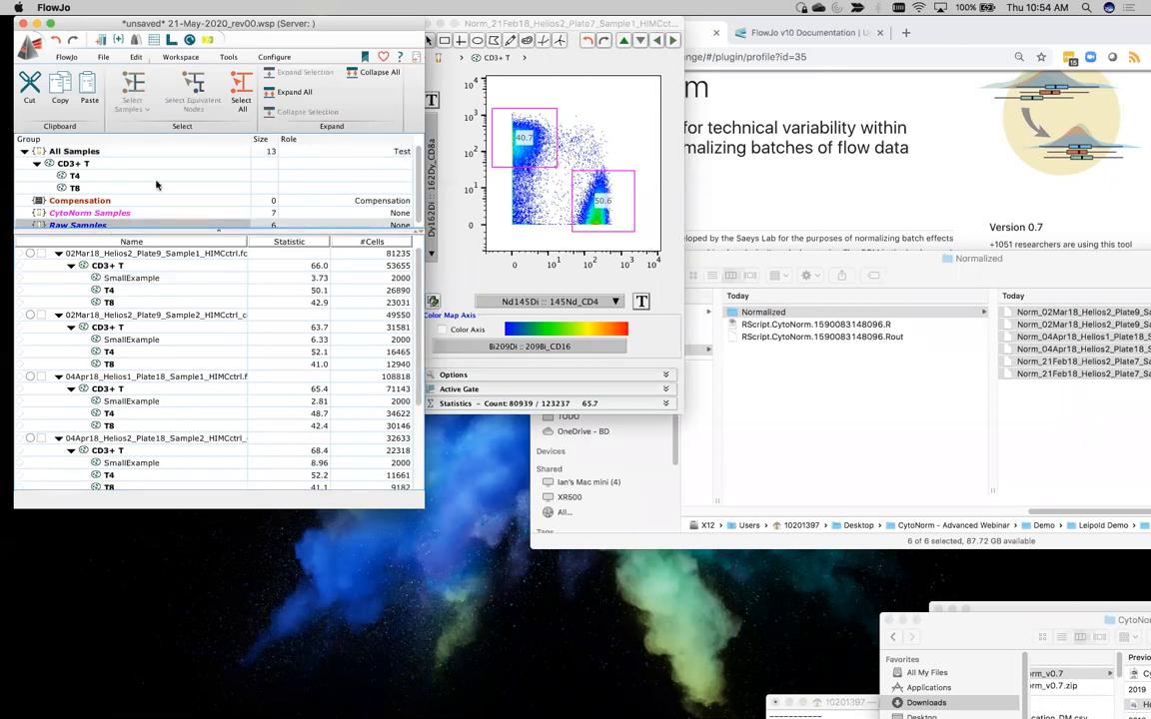
scroll(158, 223, down, 1)
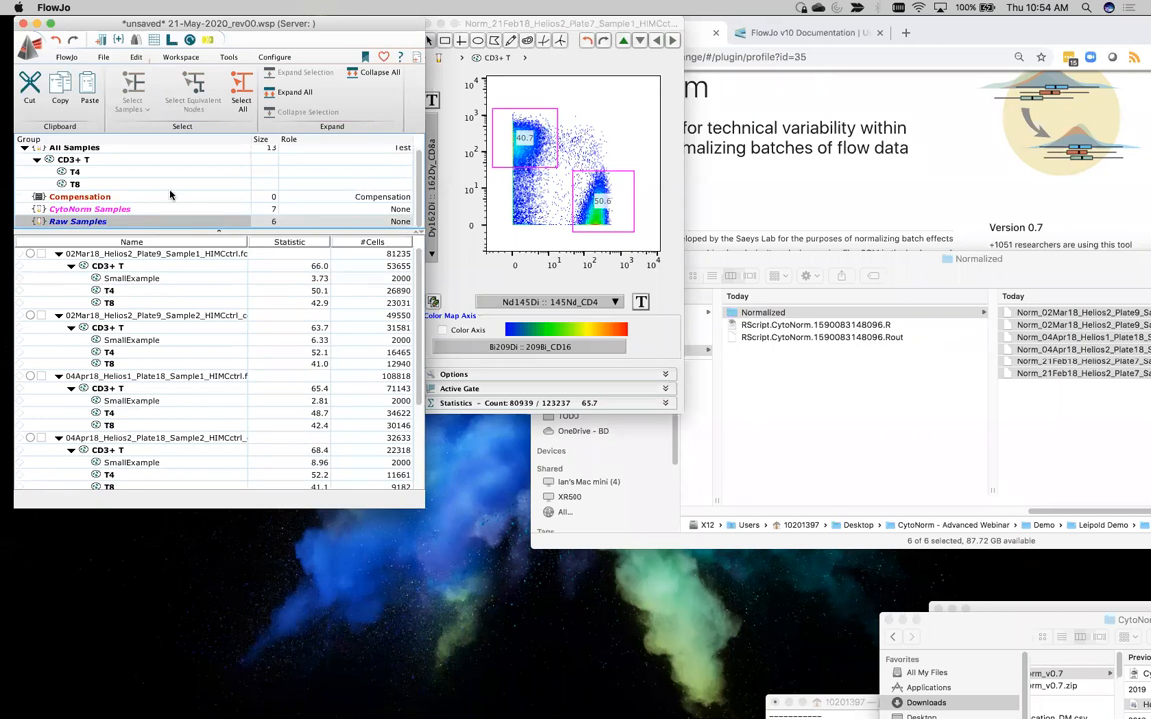
click(108, 208)
scroll(240, 299, down, 5)
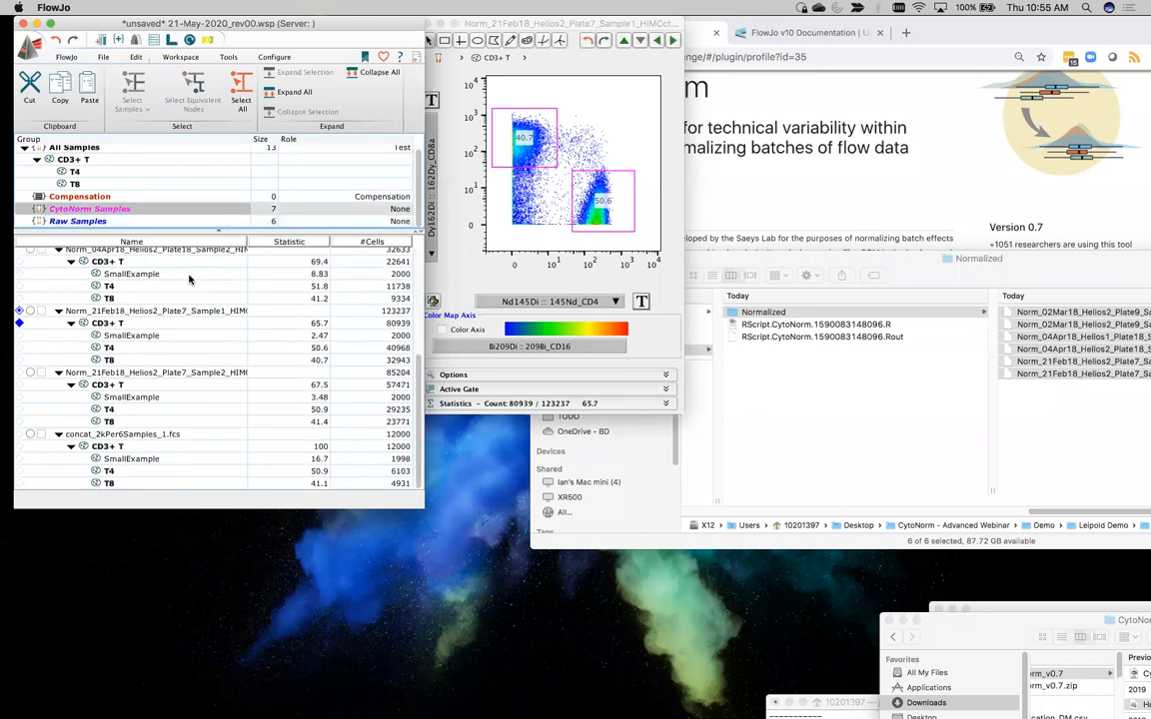
click(141, 434)
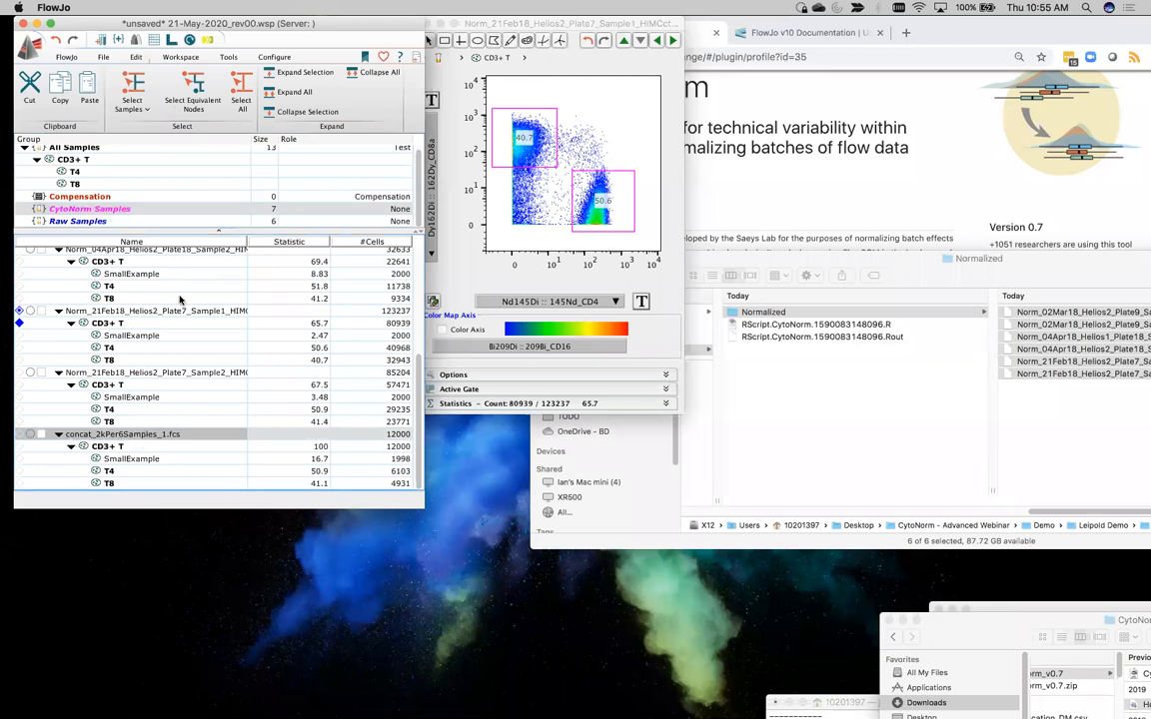
Select the SmallExample population of every file in the Raw Samples group and open the selection for export or concatenation
click(87, 222)
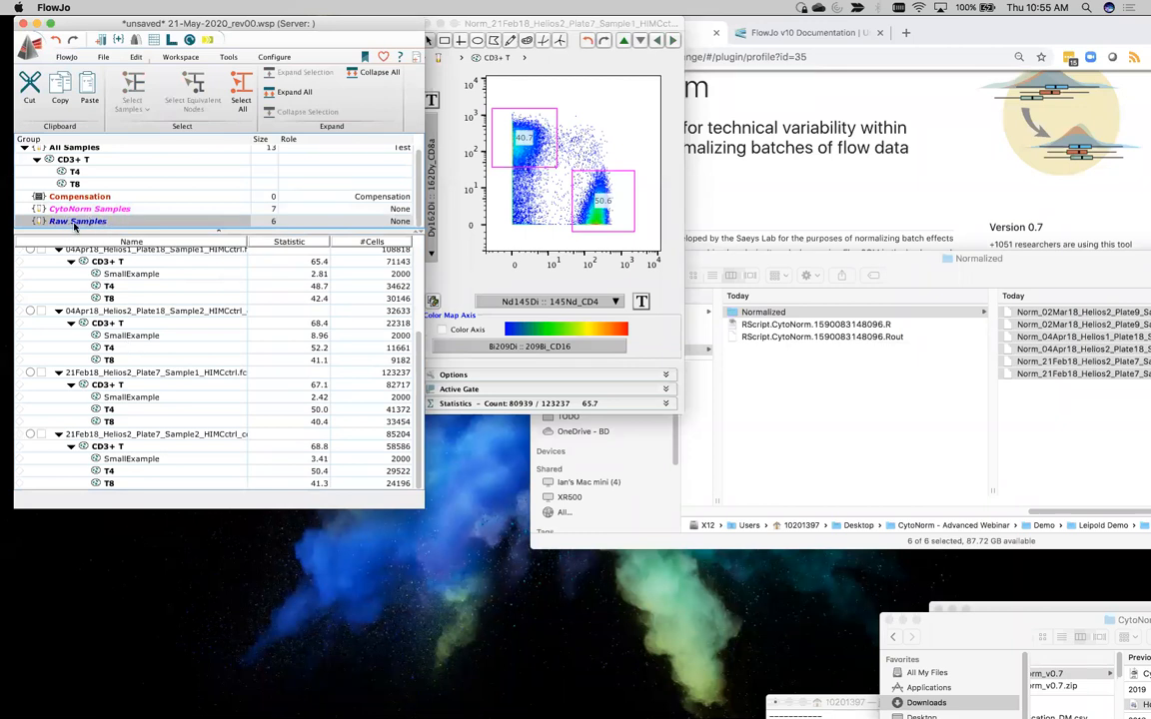
click(113, 277)
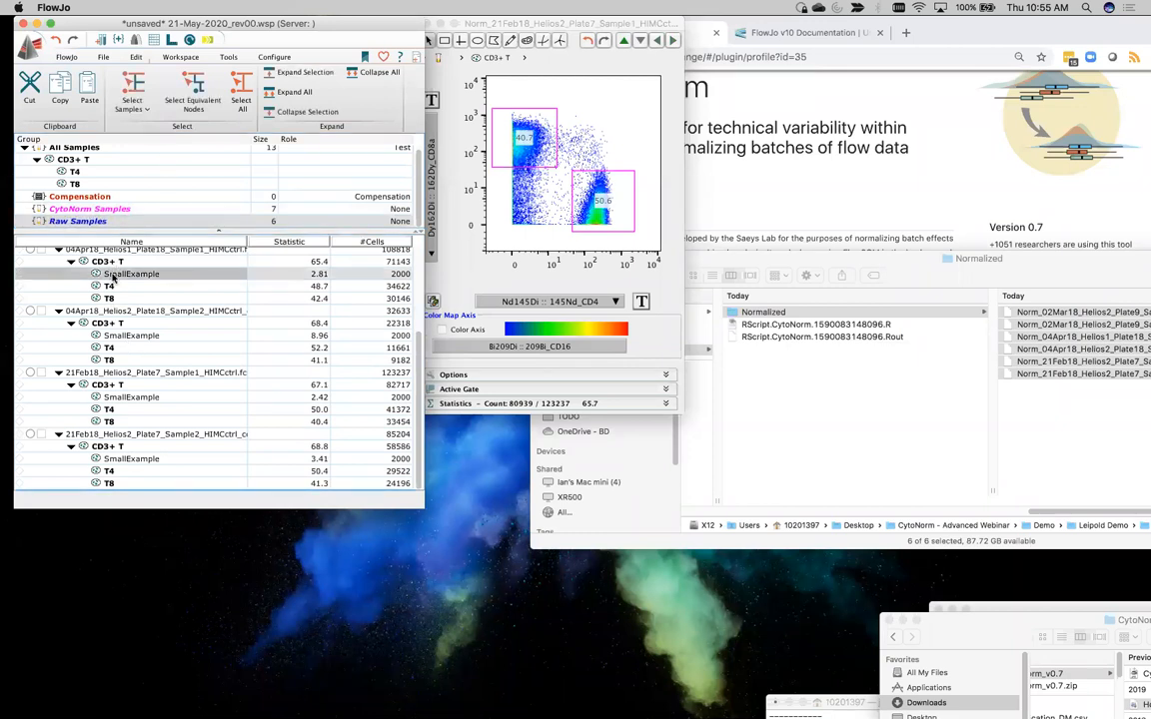
click(176, 90)
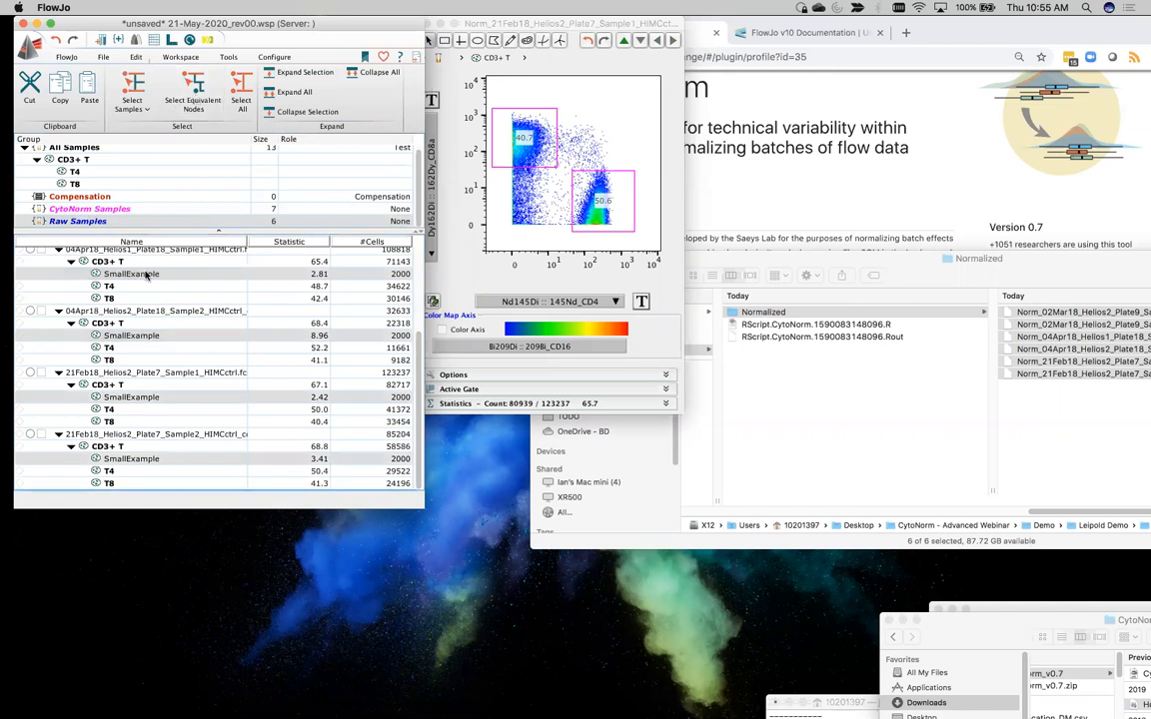
right_click(145, 277)
click(200, 416)
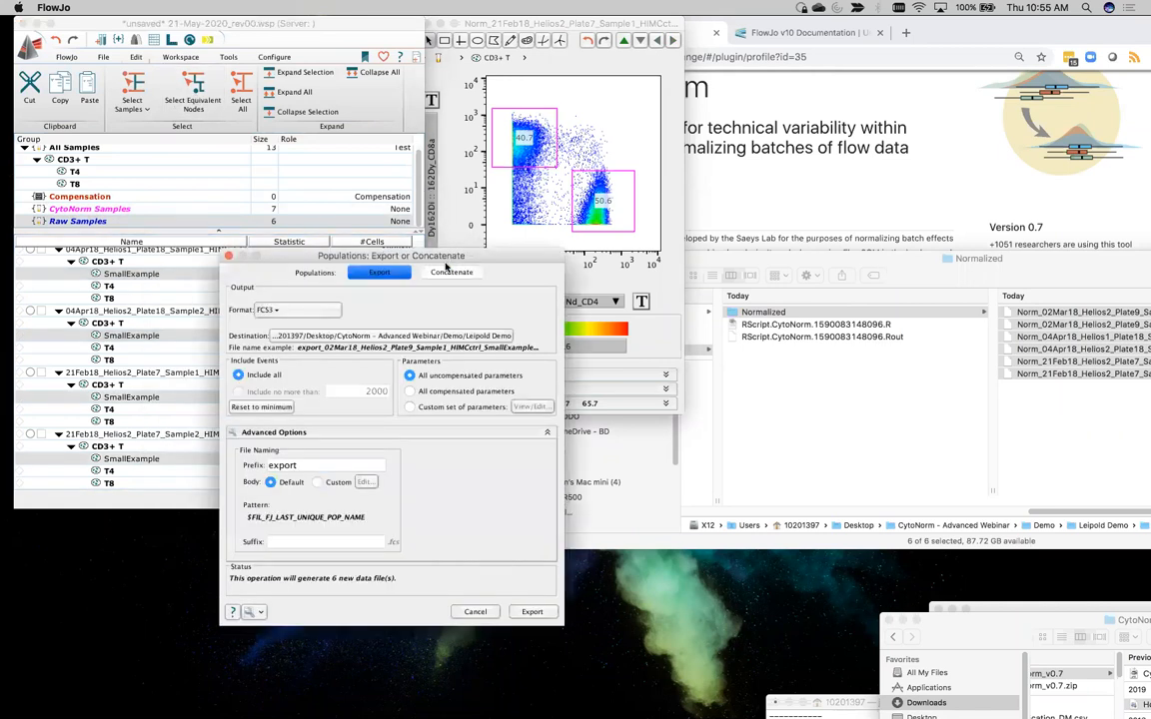
Set the selected populations to be concatenated with the file name prefix concat_RAW_x6Samples
click(449, 272)
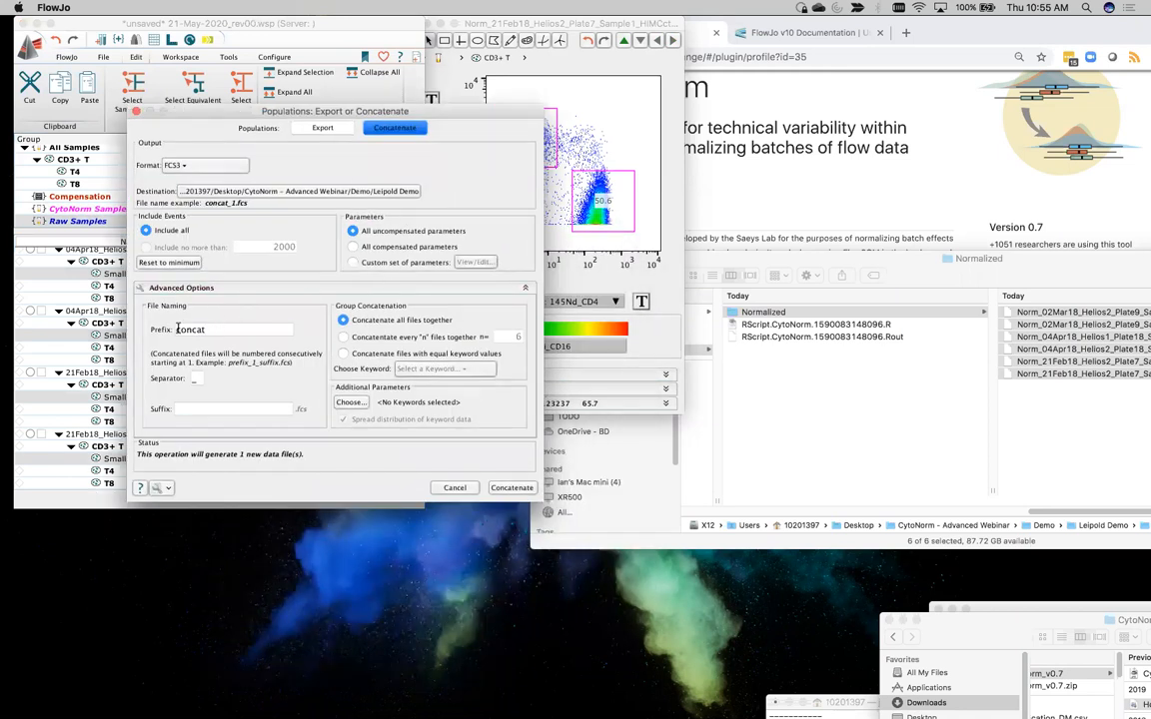
click(252, 330)
text(_RAW)
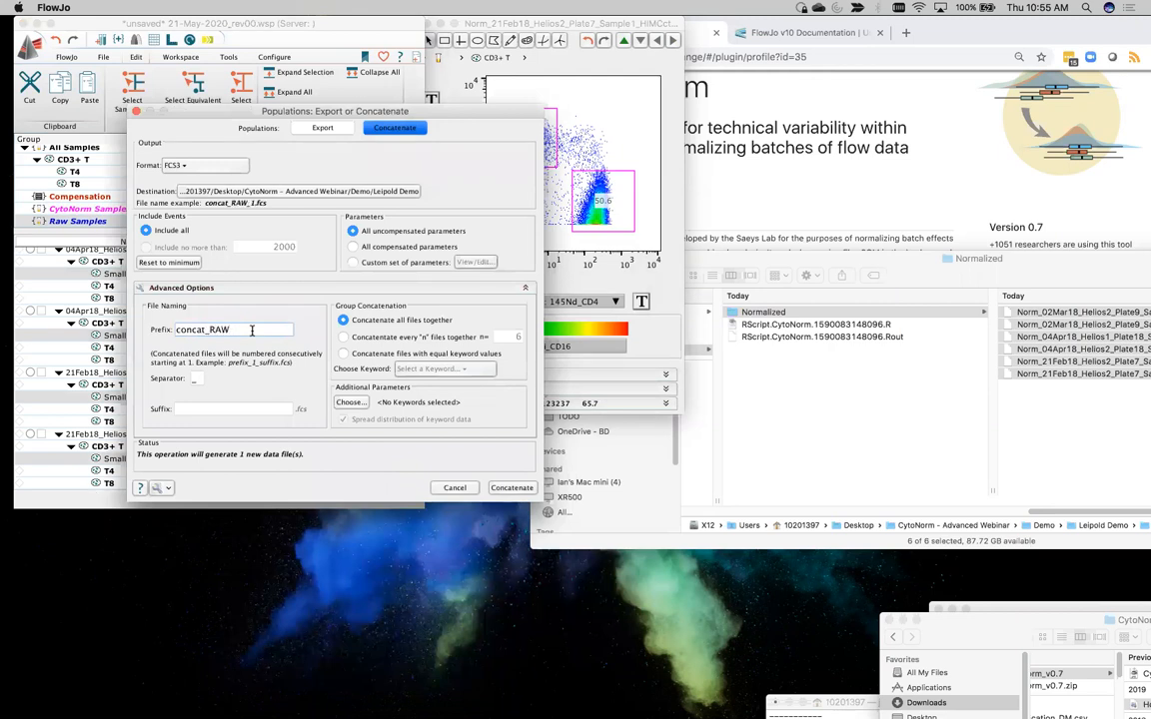
text(_x6Samples)
drag(196, 112, 325, 53)
drag(456, 55, 323, 40)
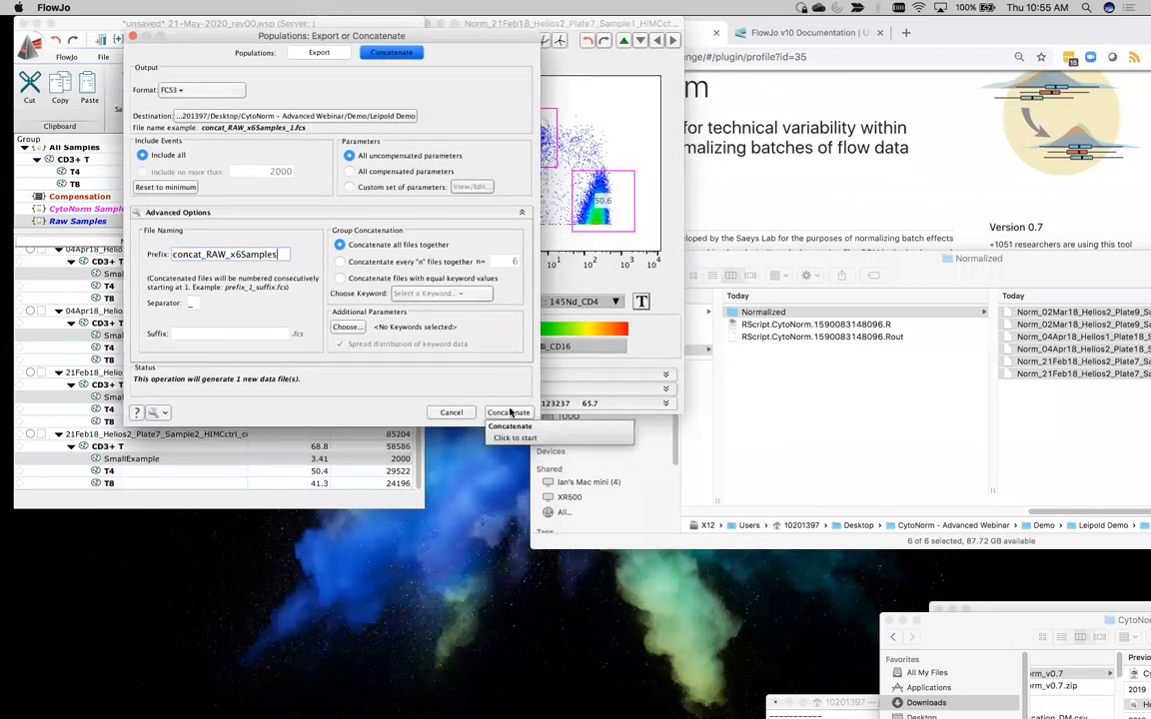
Concatenate the raw populations into one file, load it into the existing workspace, and close the export dialog
click(510, 411)
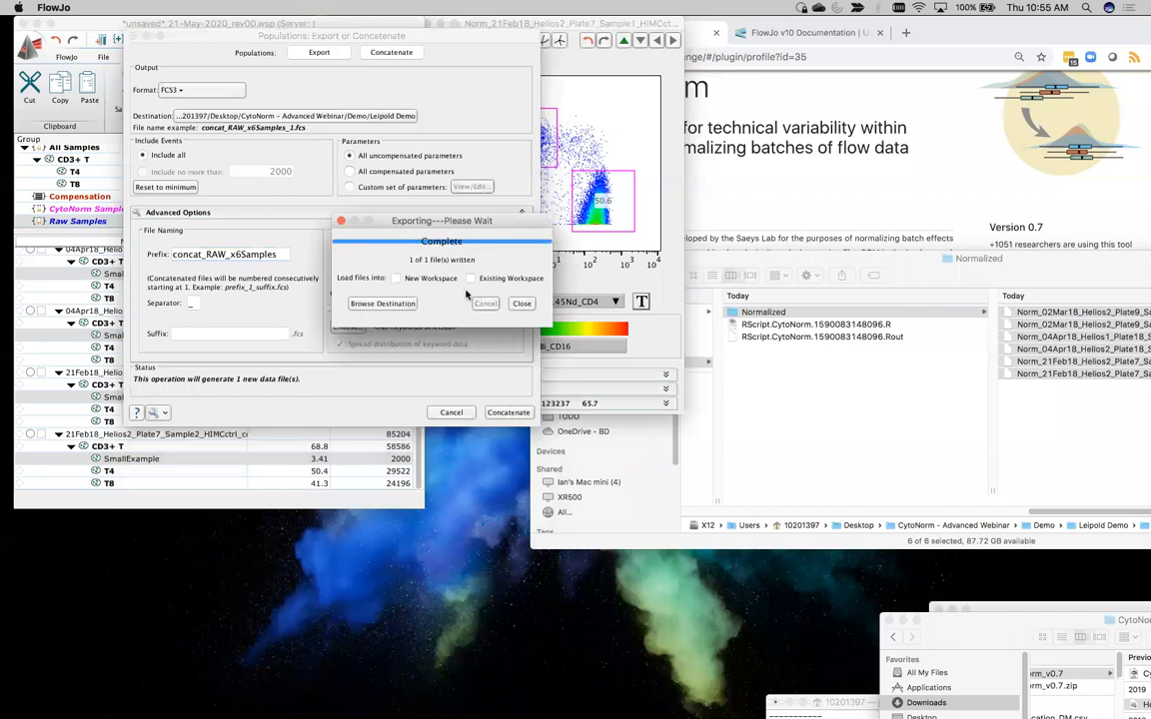
click(470, 277)
click(526, 304)
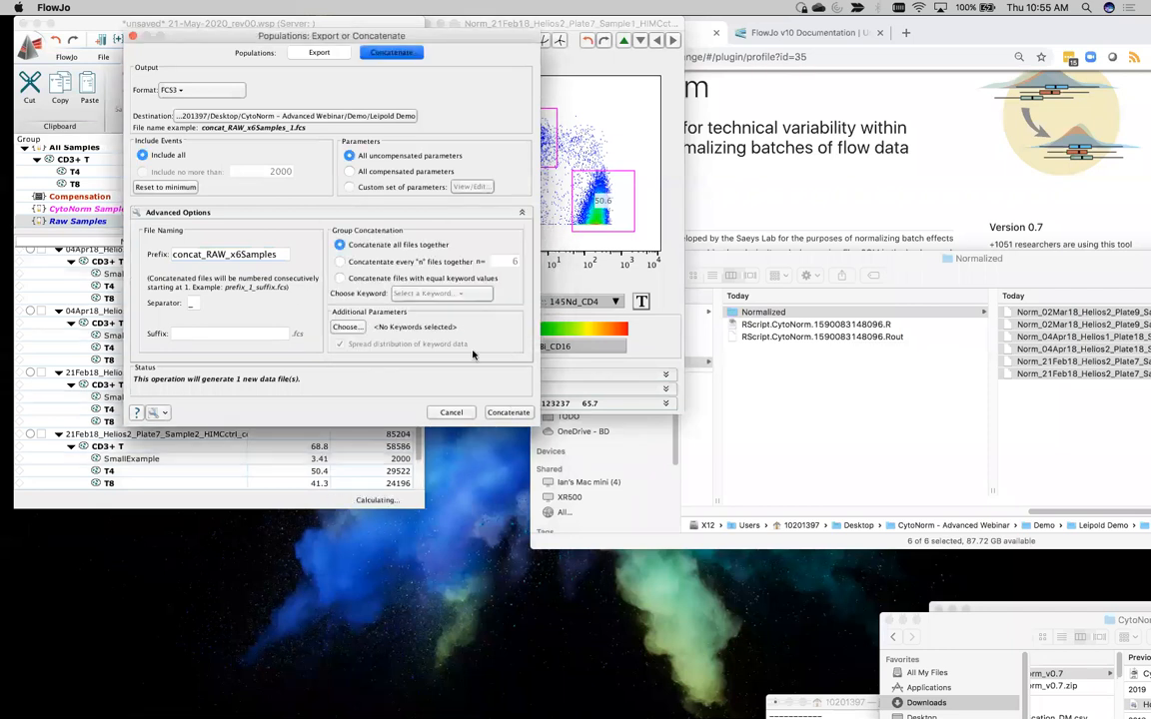
click(450, 412)
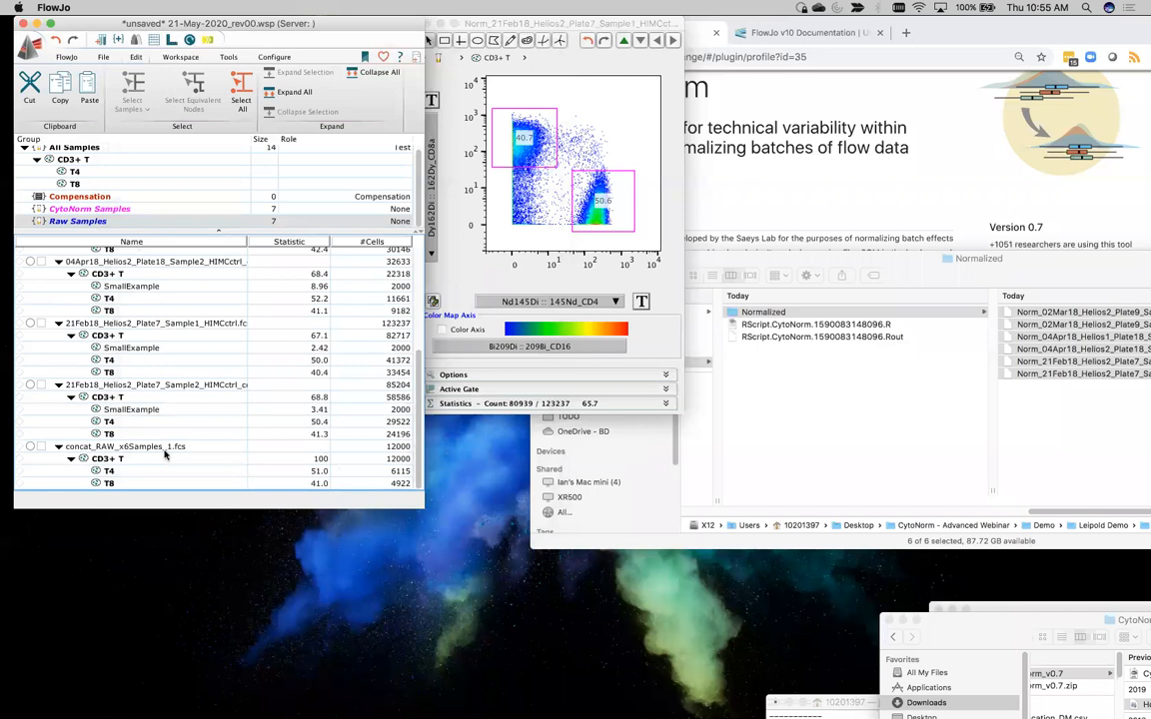
Select concat_RAW_x6Samples_1.fcs in the Raw Samples group and open the tSNE setup for it
scroll(114, 391, up, 5)
scroll(114, 391, down, 5)
click(127, 447)
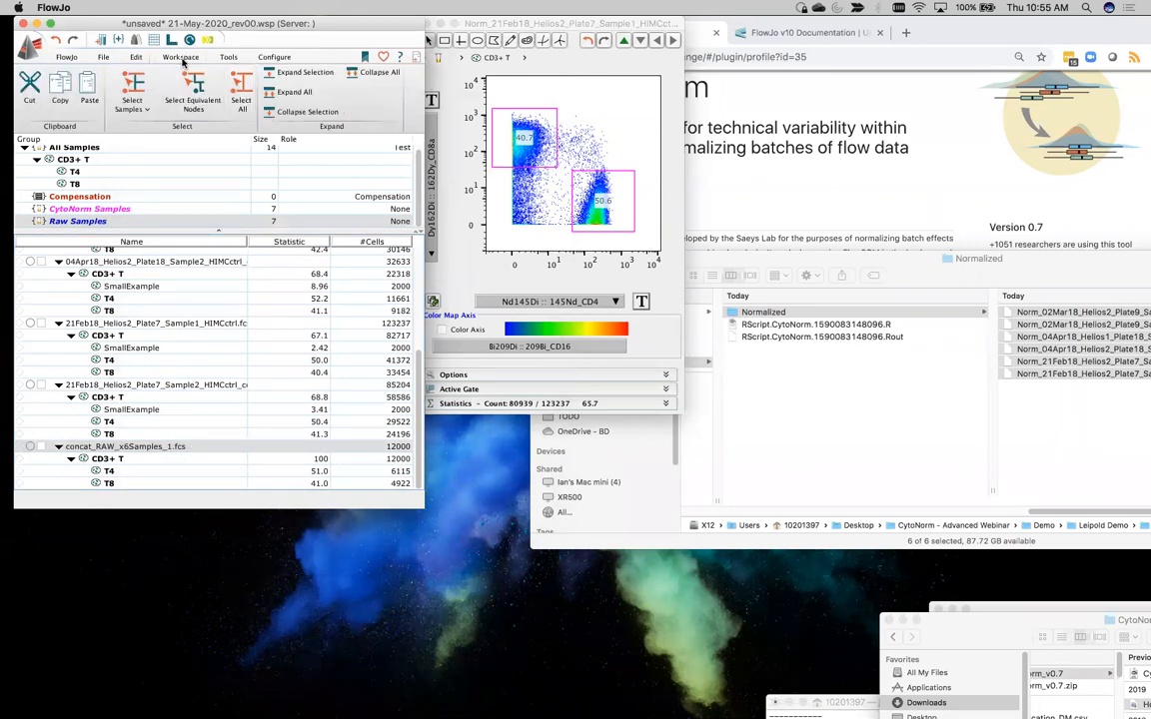
click(181, 58)
click(226, 99)
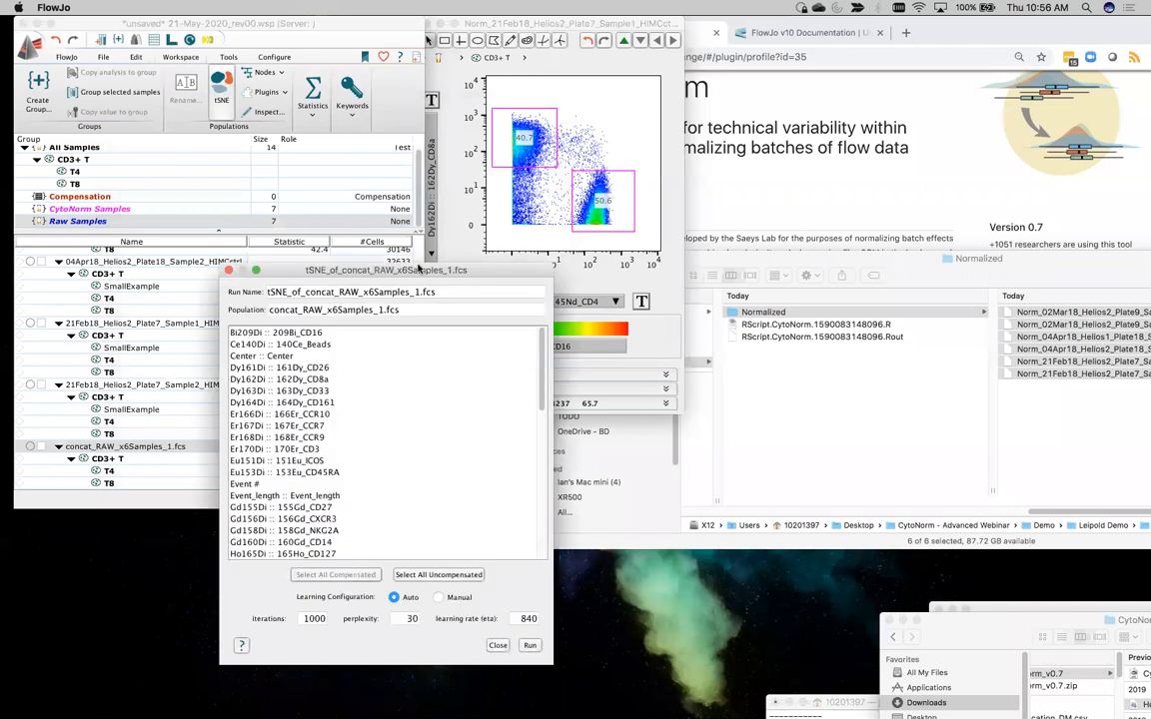
drag(379, 242, 266, 105)
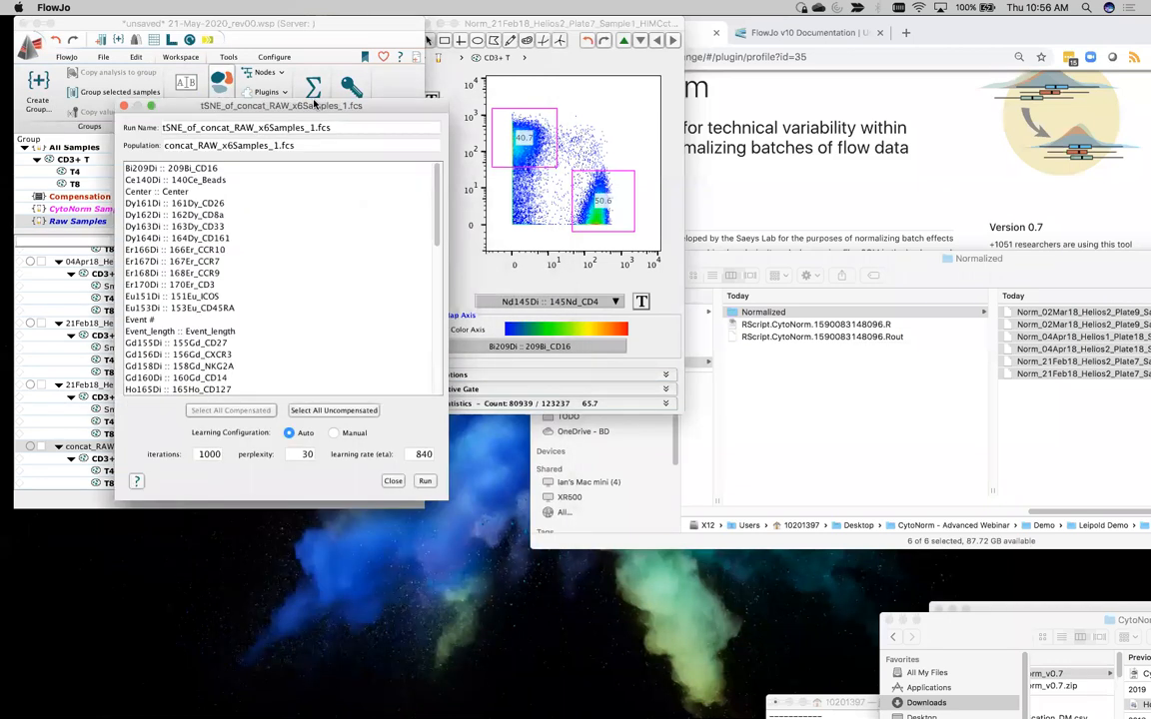
click(180, 204)
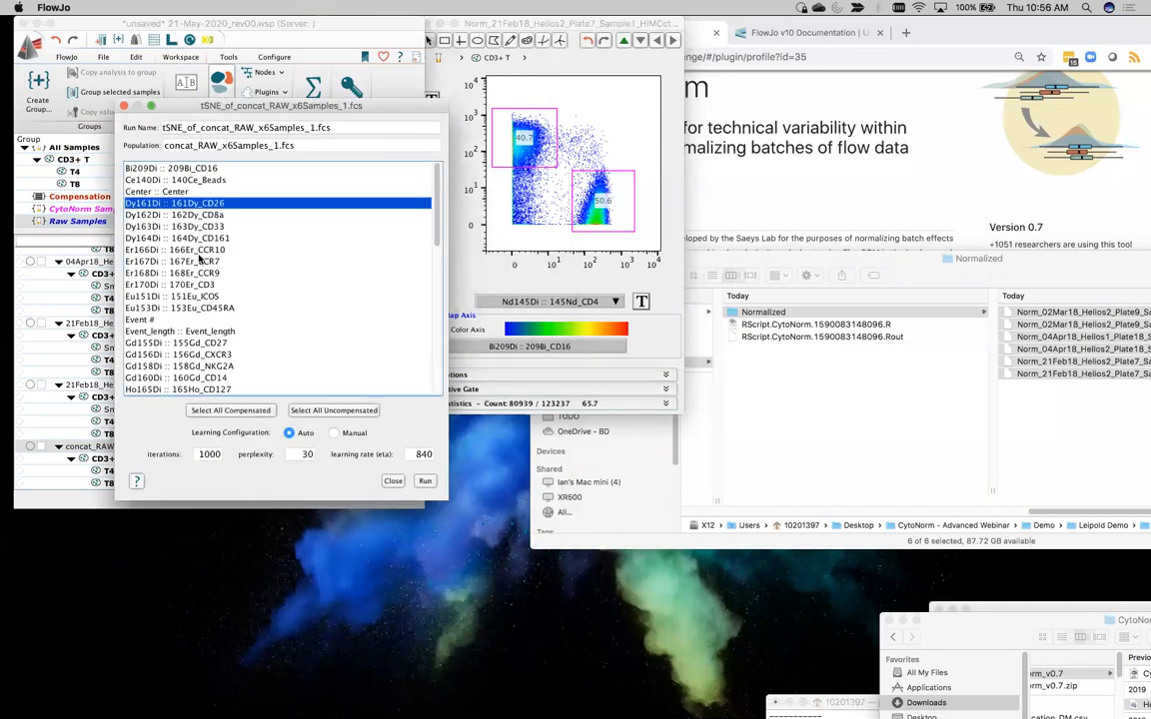
shift+click(205, 310)
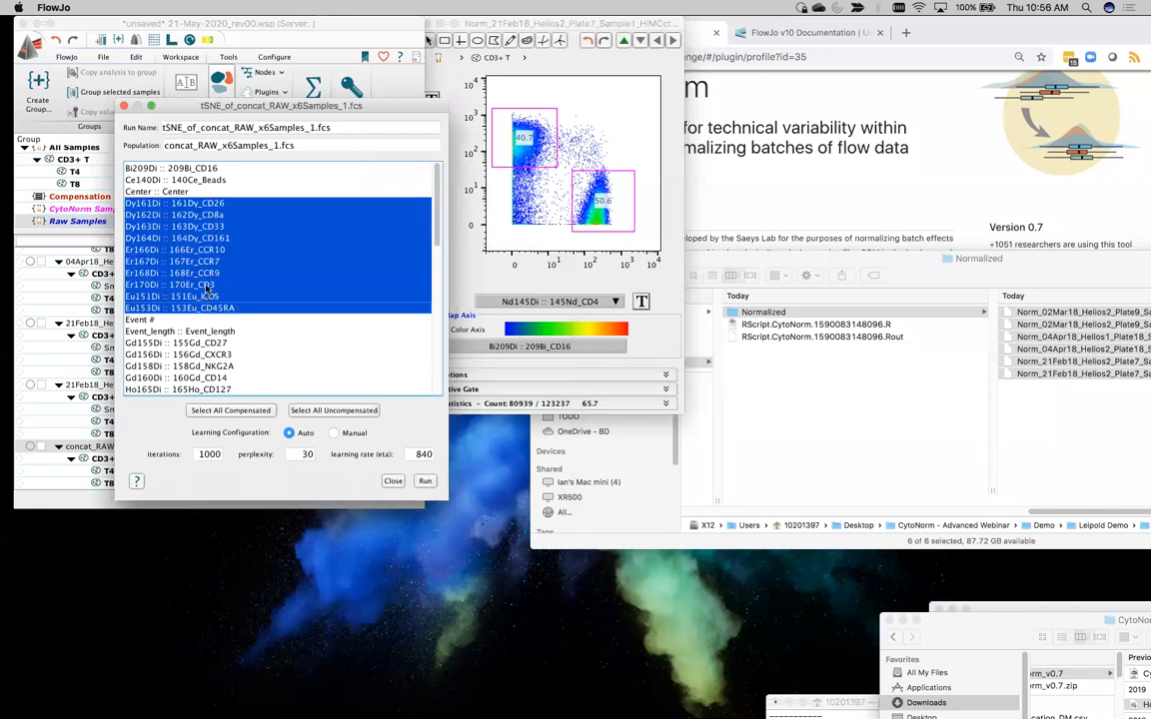
click(205, 287)
click(182, 204)
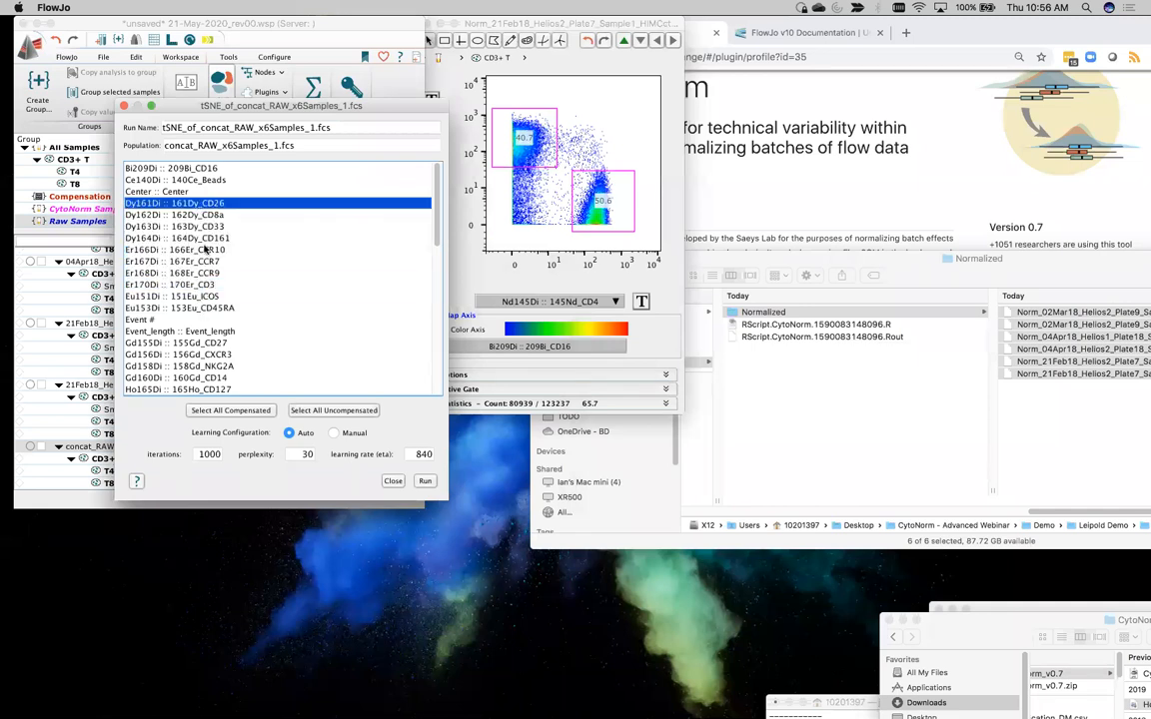
shift+click(211, 310)
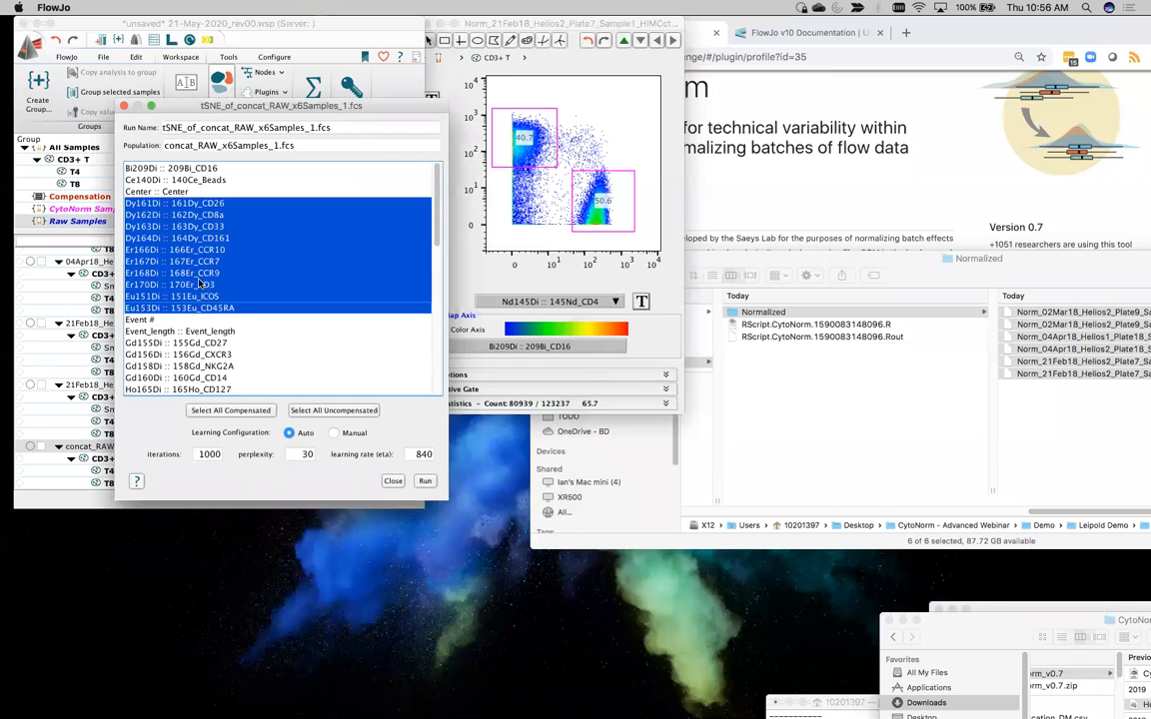
super+click(199, 283)
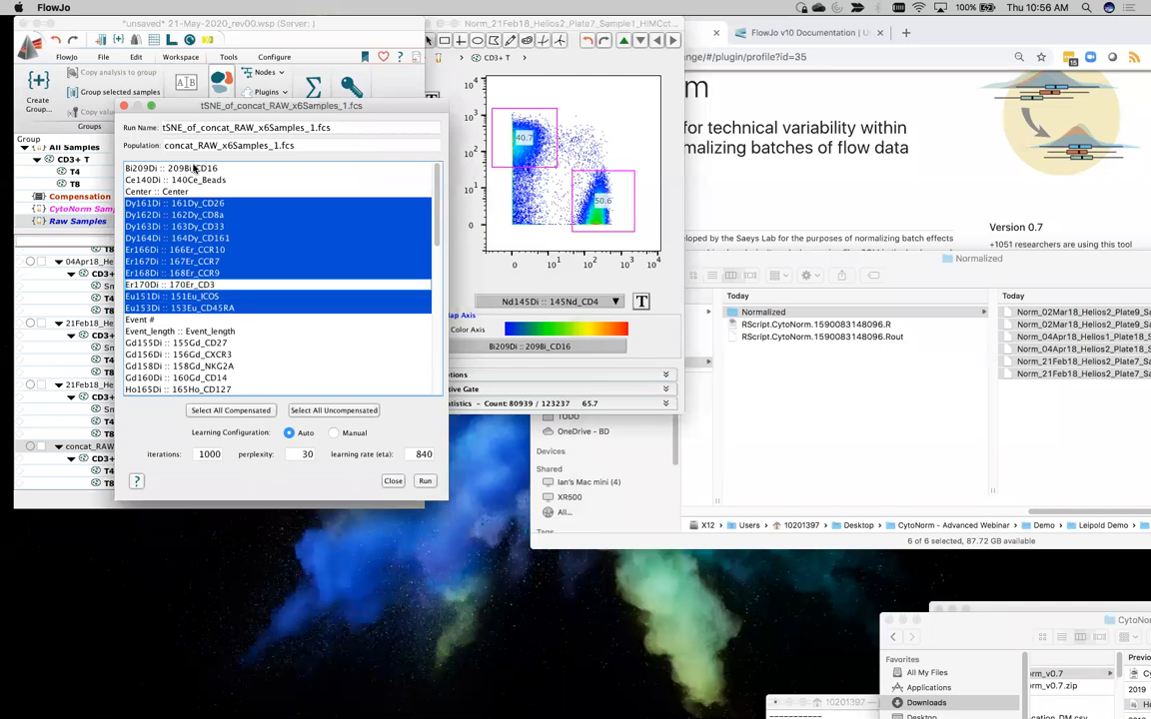
scroll(195, 170, down, 3)
super+click(207, 238)
super+click(206, 250)
super+click(207, 262)
super+click(206, 273)
super+click(205, 285)
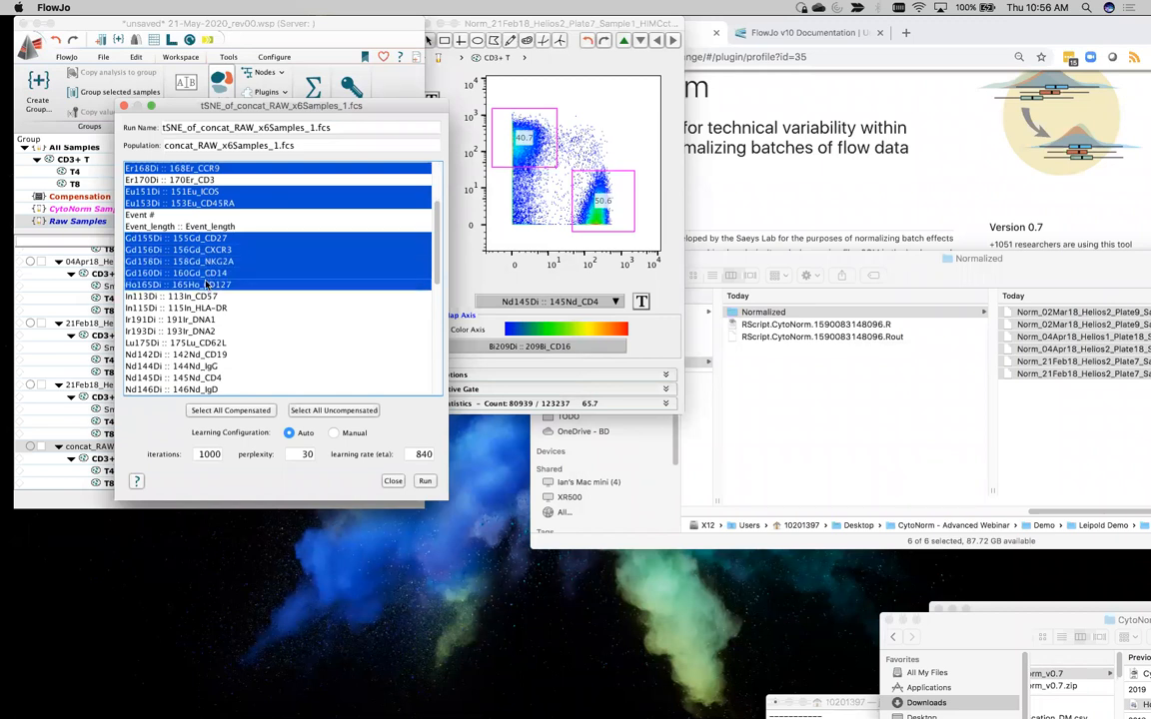
super+click(205, 308)
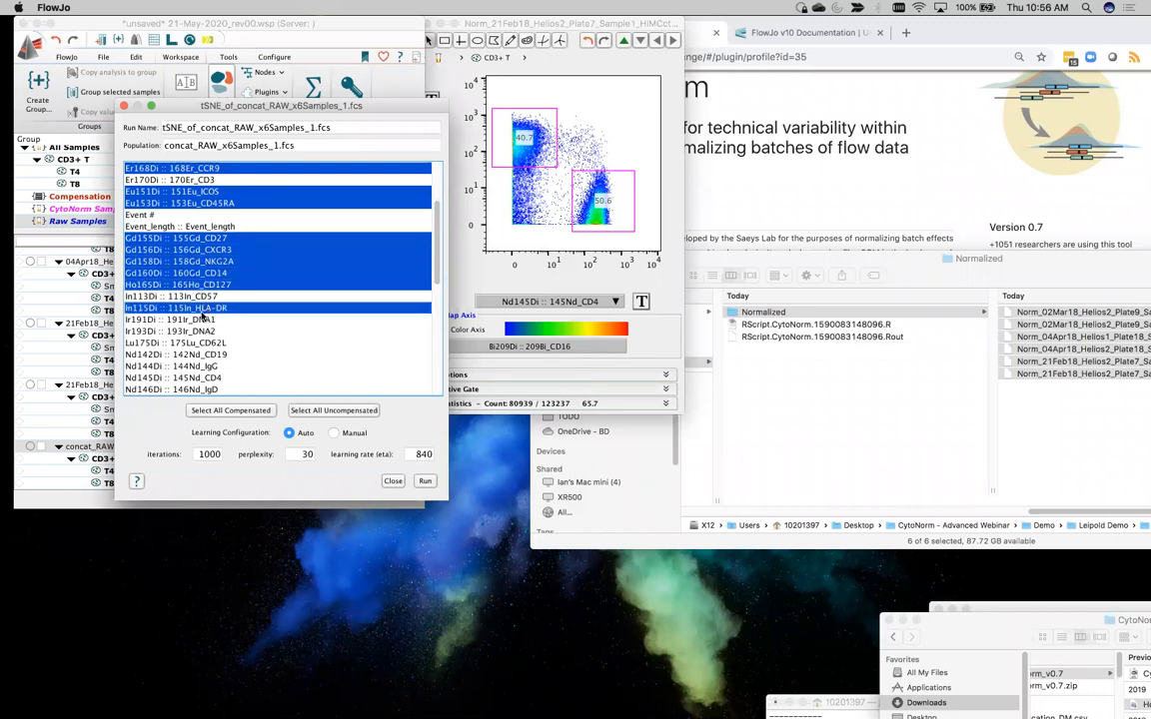
scroll(202, 342, down, 3)
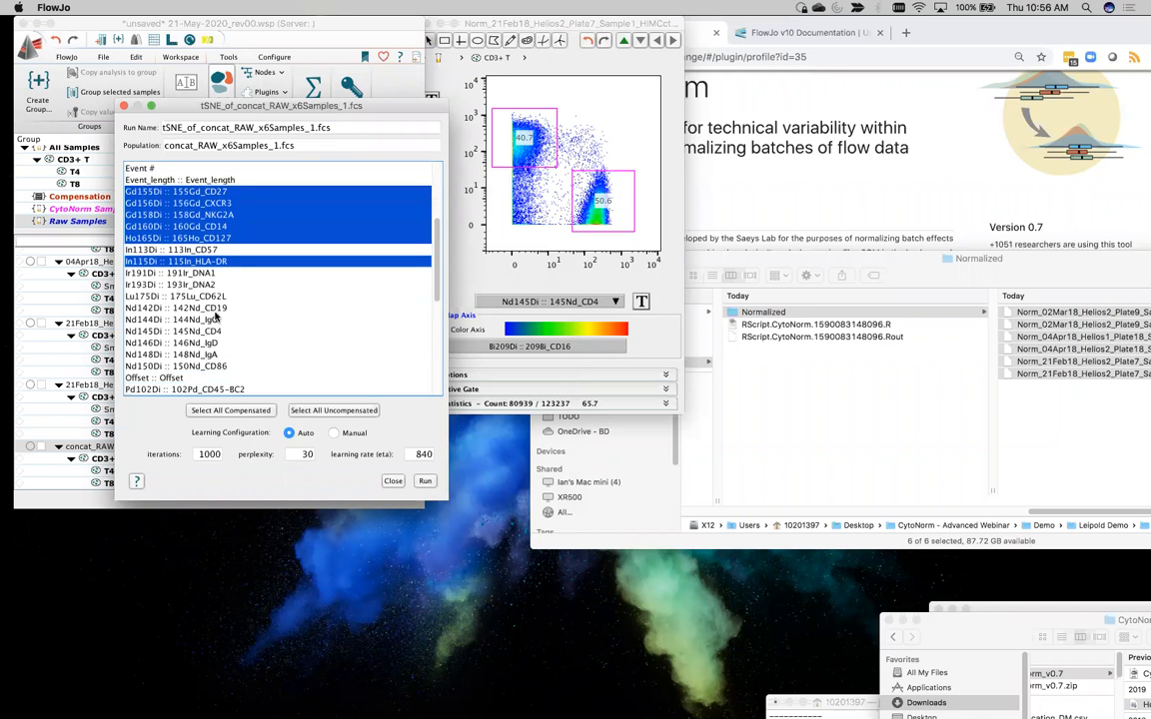
super+click(210, 307)
super+click(201, 344)
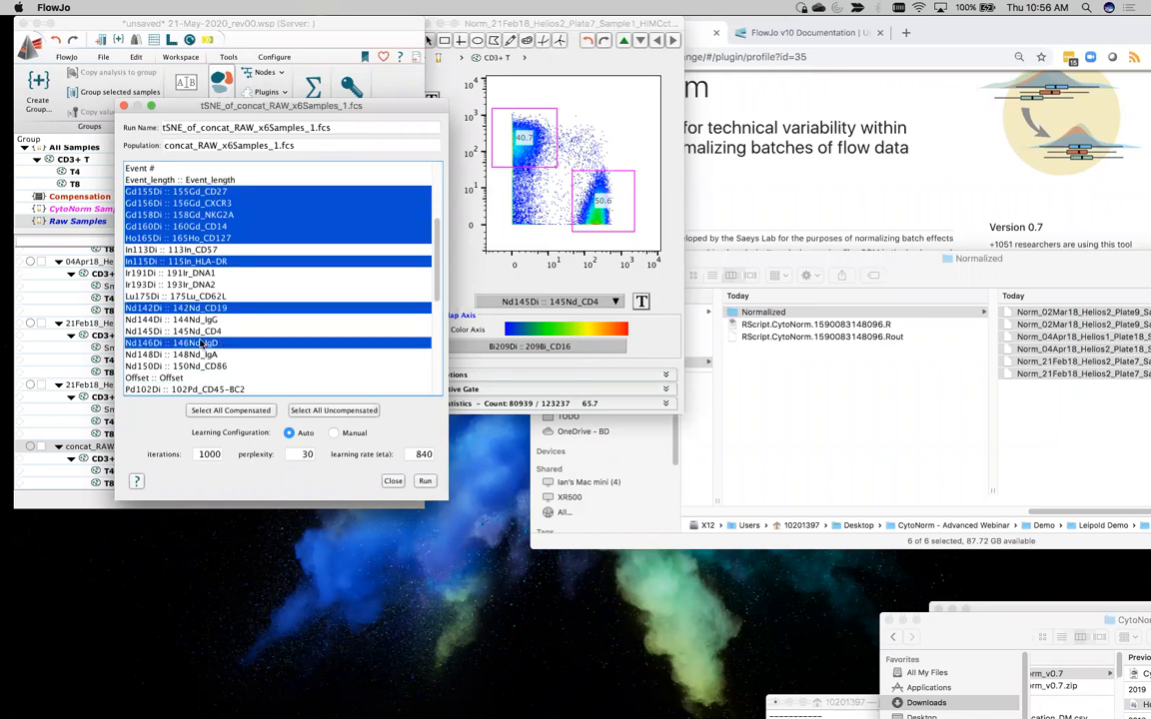
super+click(202, 334)
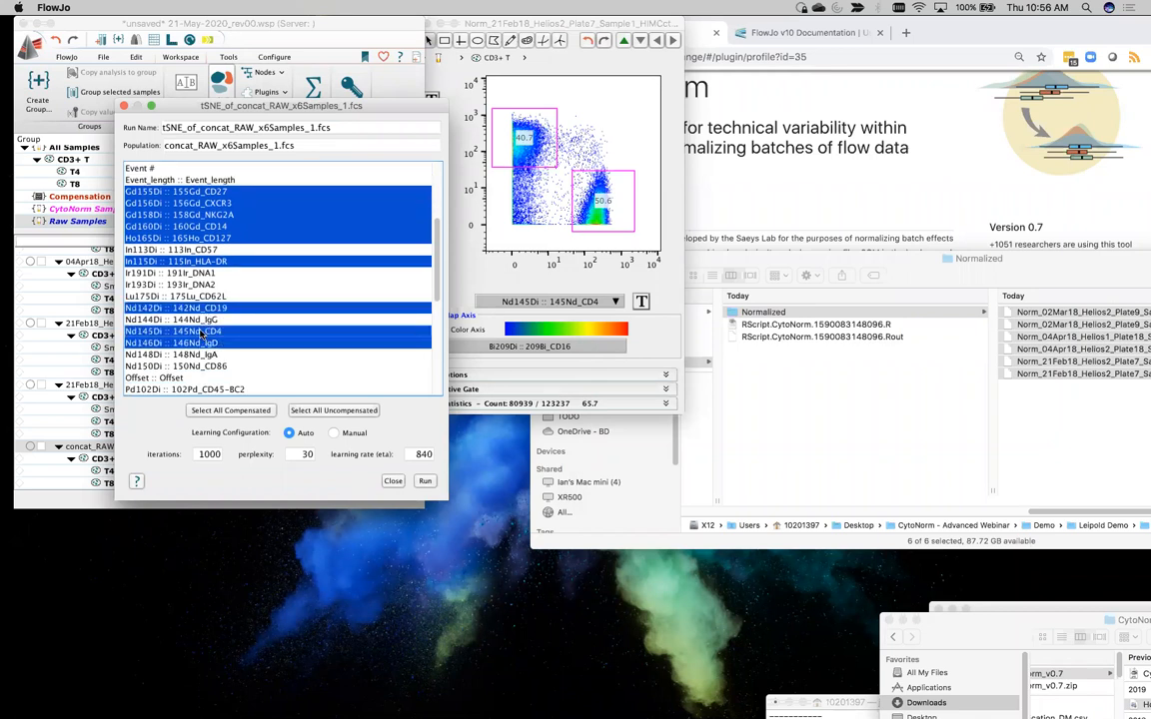
scroll(202, 334, down, 6)
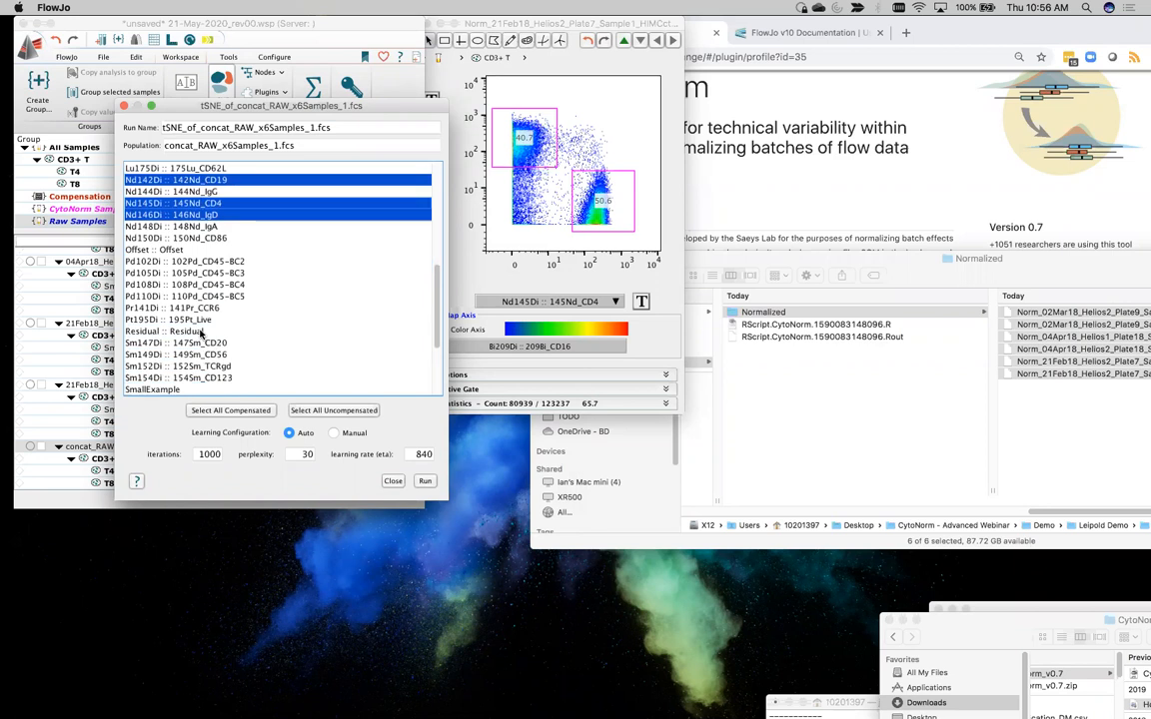
scroll(201, 333, up, 15)
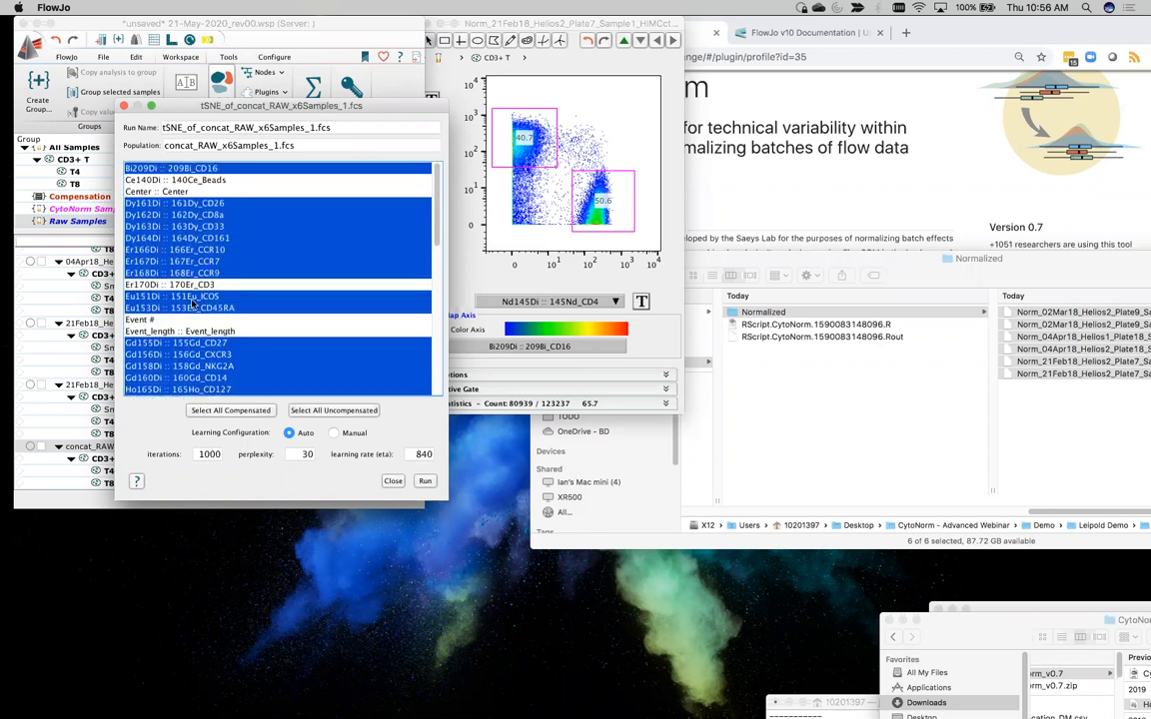
scroll(192, 307, down, 2)
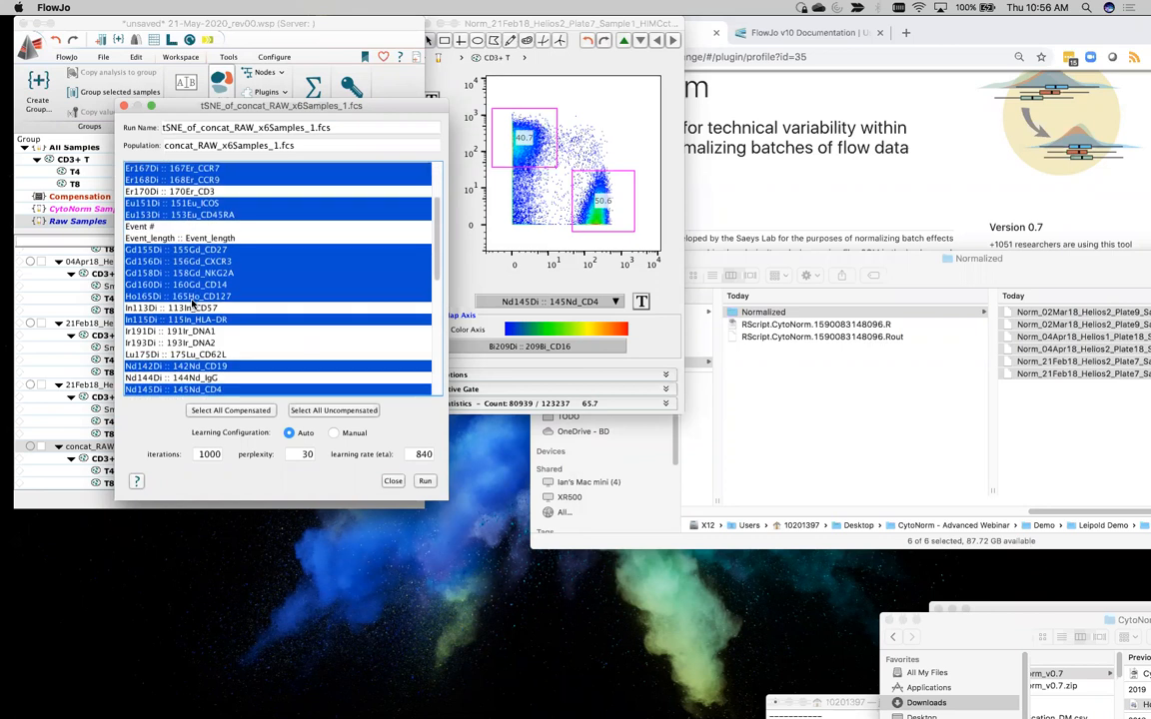
scroll(192, 307, up, 1)
click(205, 297)
scroll(215, 298, up, 1)
scroll(220, 299, down, 1)
Select the tSNE parameters from 161Dy_CD26 through 153Eu_CD45RA and from 155Gd_CD27 through 148Nd_IgA
click(195, 191)
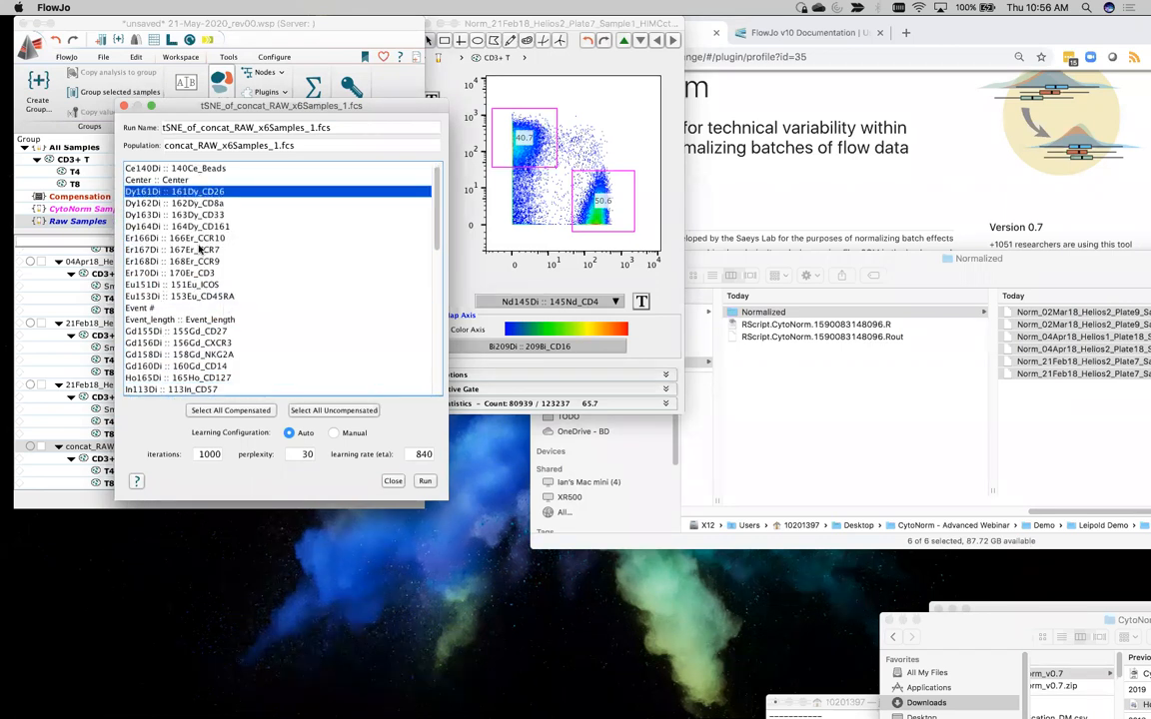
shift+click(203, 286)
shift+click(203, 296)
scroll(205, 259, down, 7)
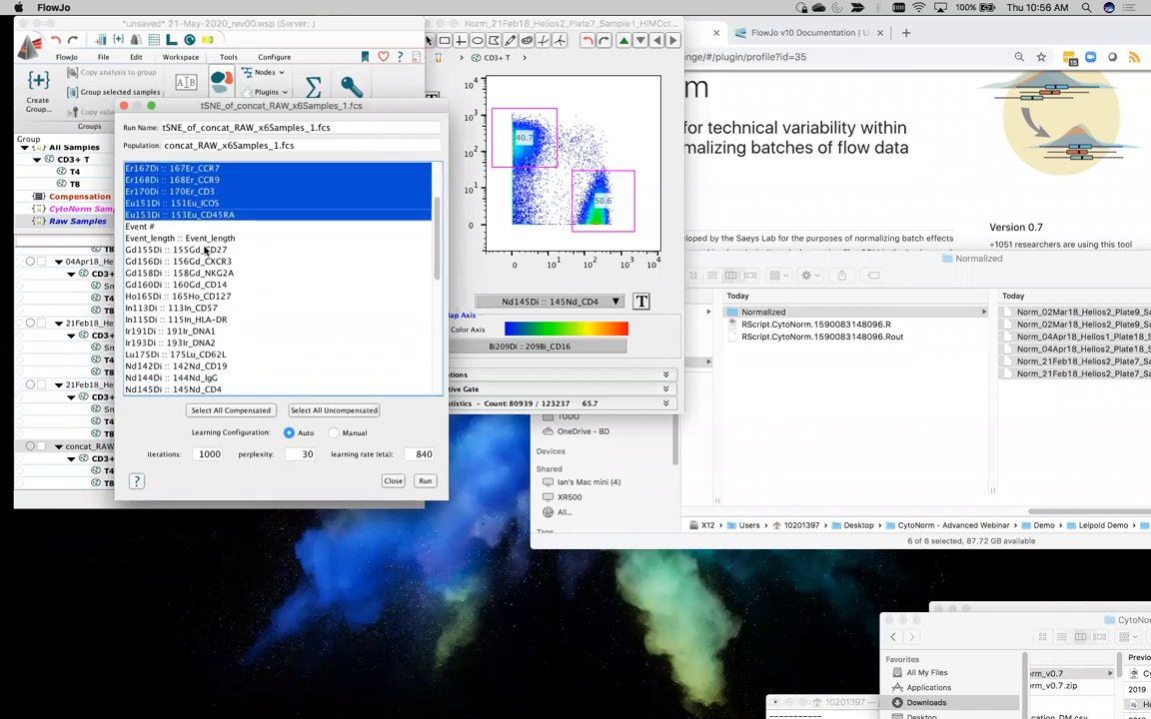
click(205, 249)
scroll(205, 250, down, 13)
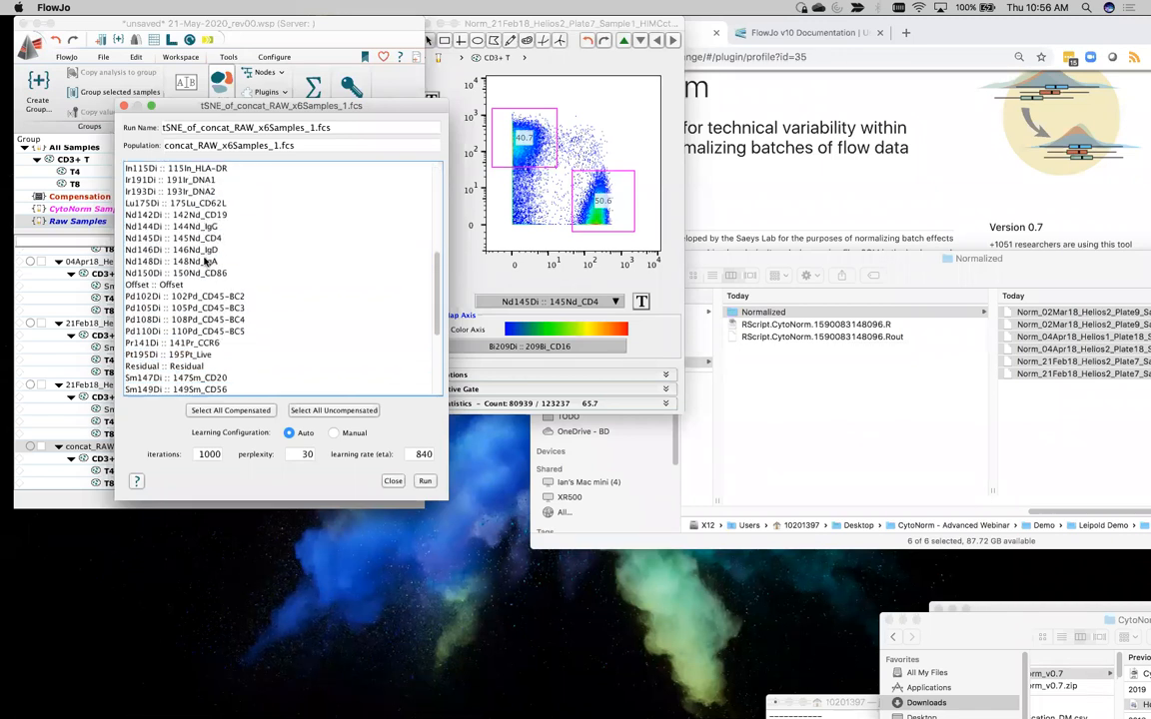
shift+click(205, 261)
scroll(205, 261, up, 6)
scroll(205, 261, up, 5)
scroll(240, 330, down, 5)
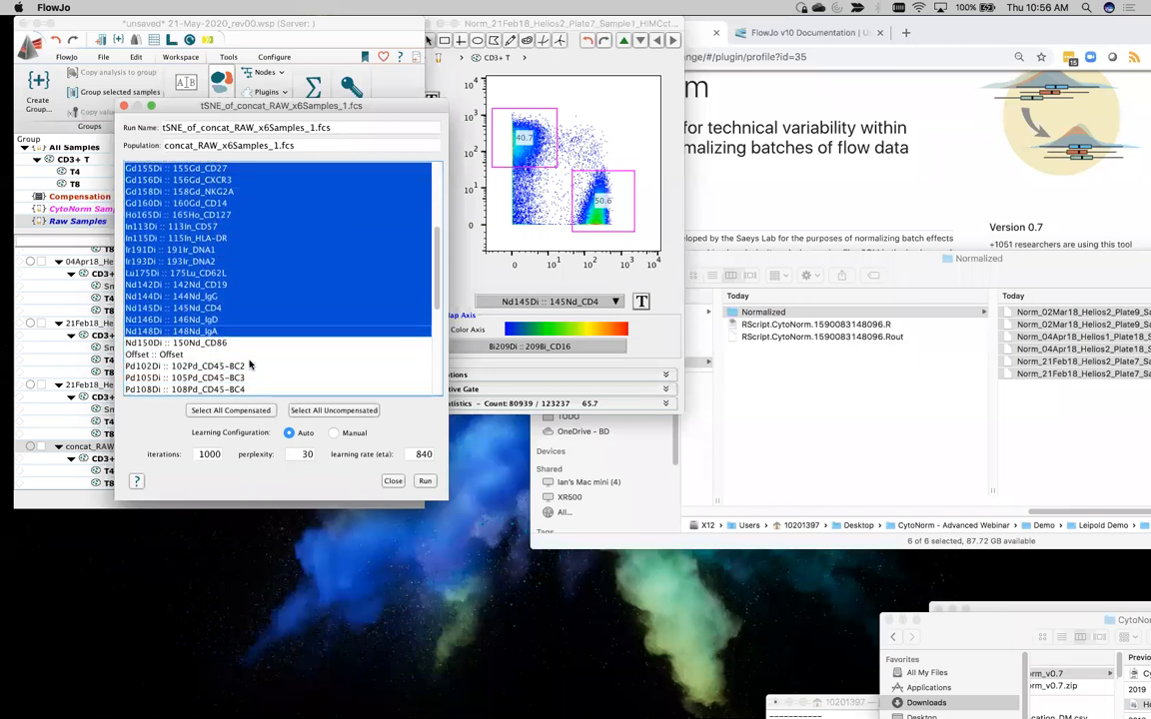
Name the run tSNE_RAW and start the tSNE calculation with the automatic learning configuration
drag(295, 108, 107, 100)
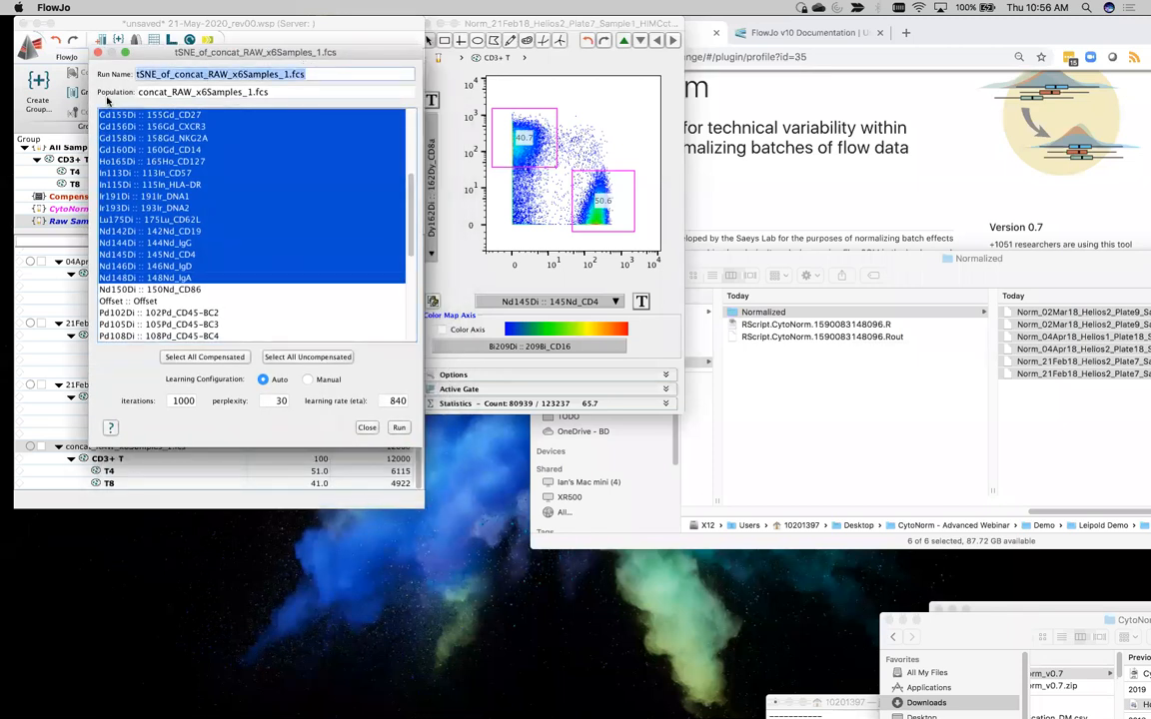
drag(140, 54, 447, 44)
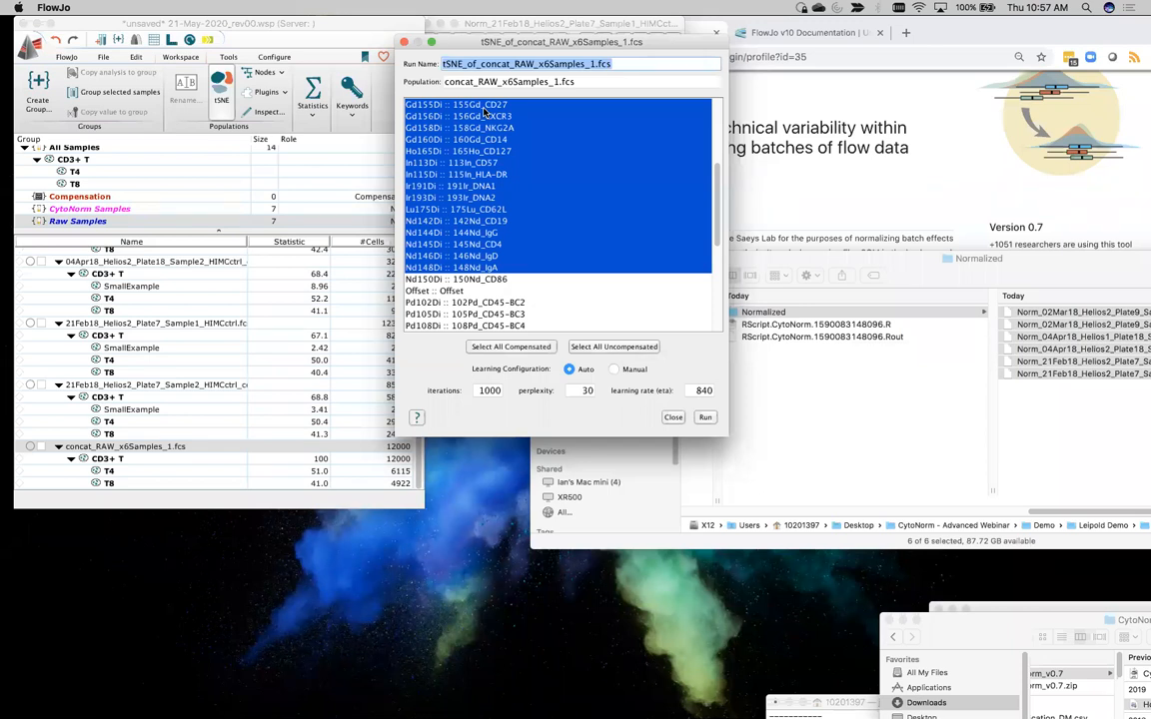
text(tSNE_RAW)
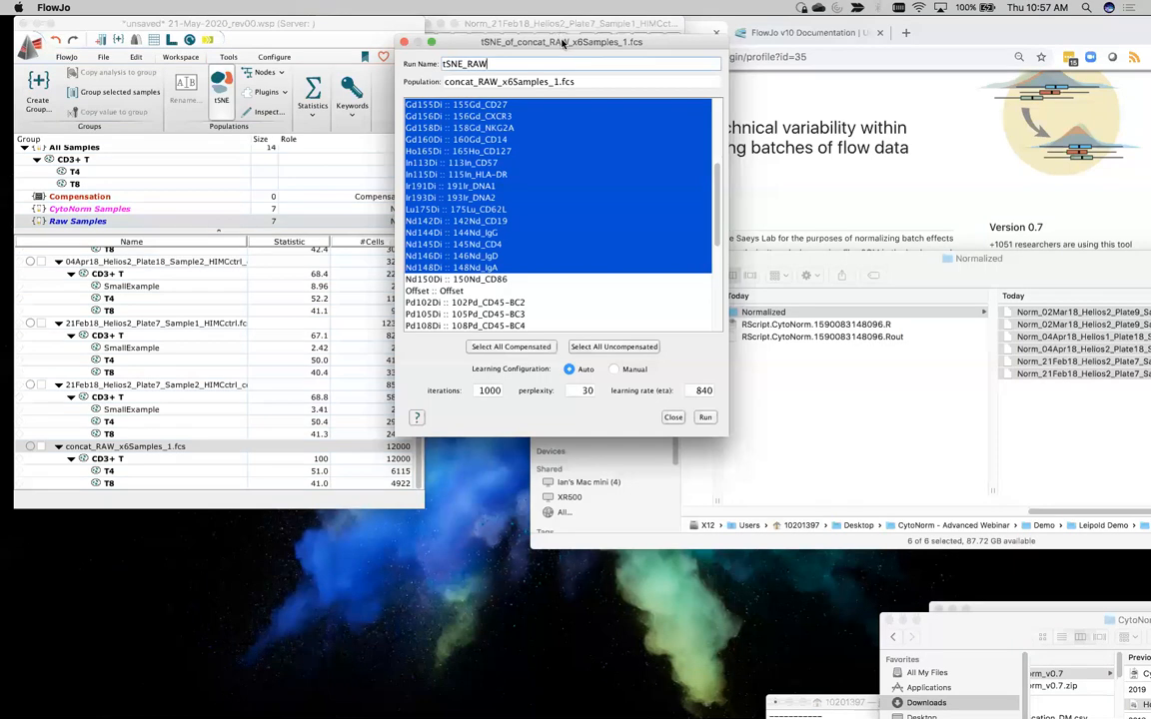
drag(713, 371, 469, 357)
click(463, 401)
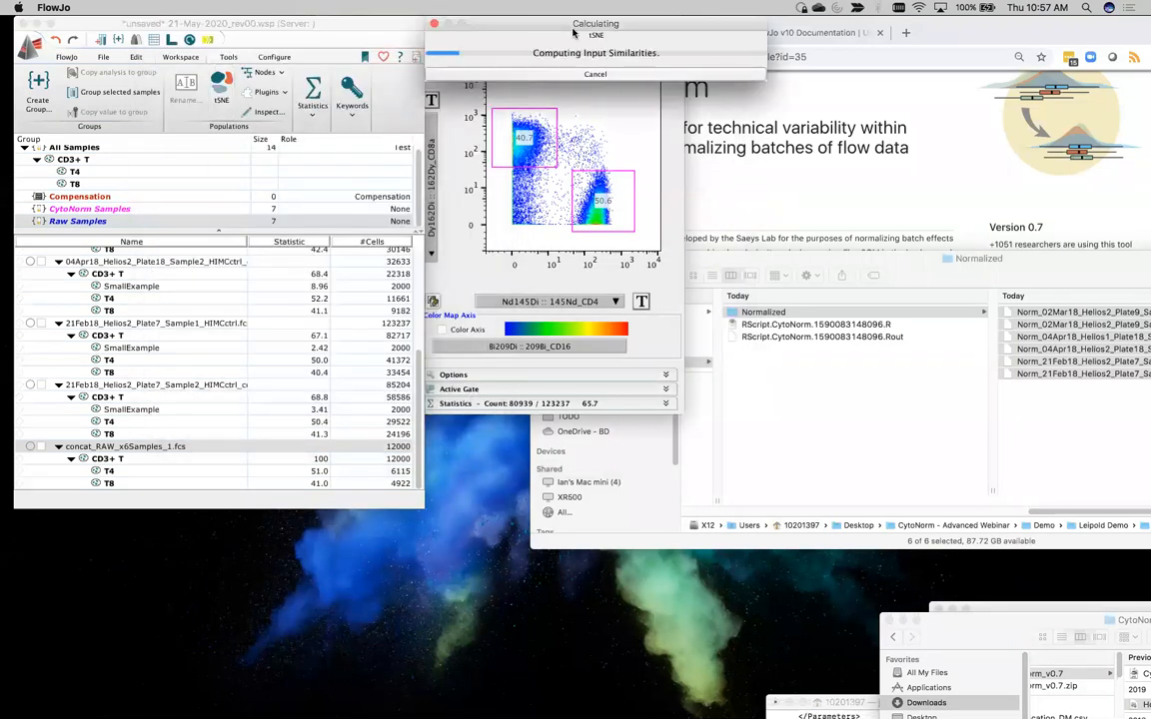
drag(615, 23, 224, 58)
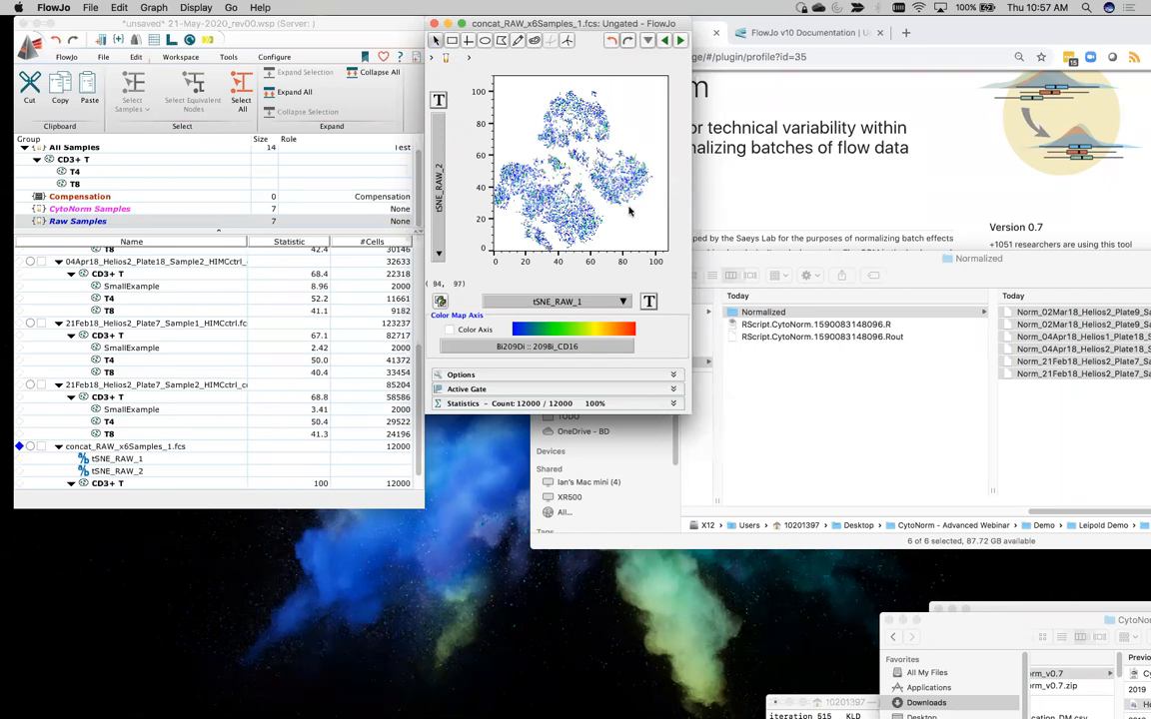
Open the layout editor and place the tSNE_RAW_1 versus tSNE_RAW_2 plot of the concatenated raw file in the layout
drag(595, 31, 421, 46)
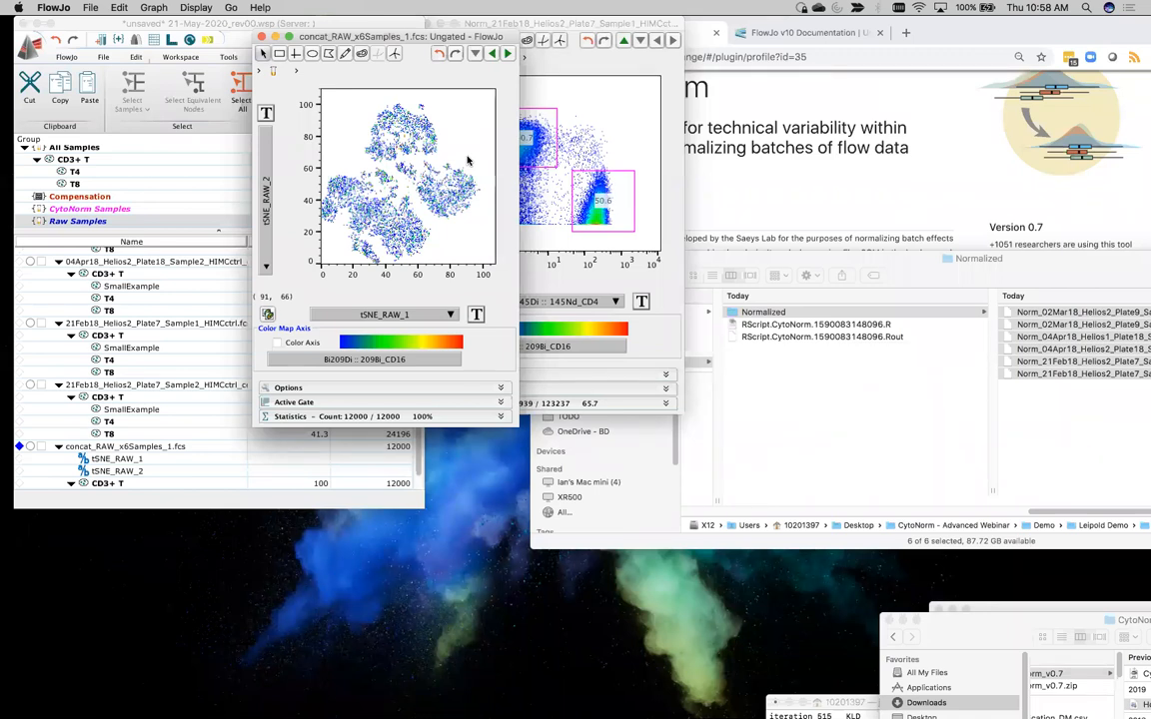
key(super+l)
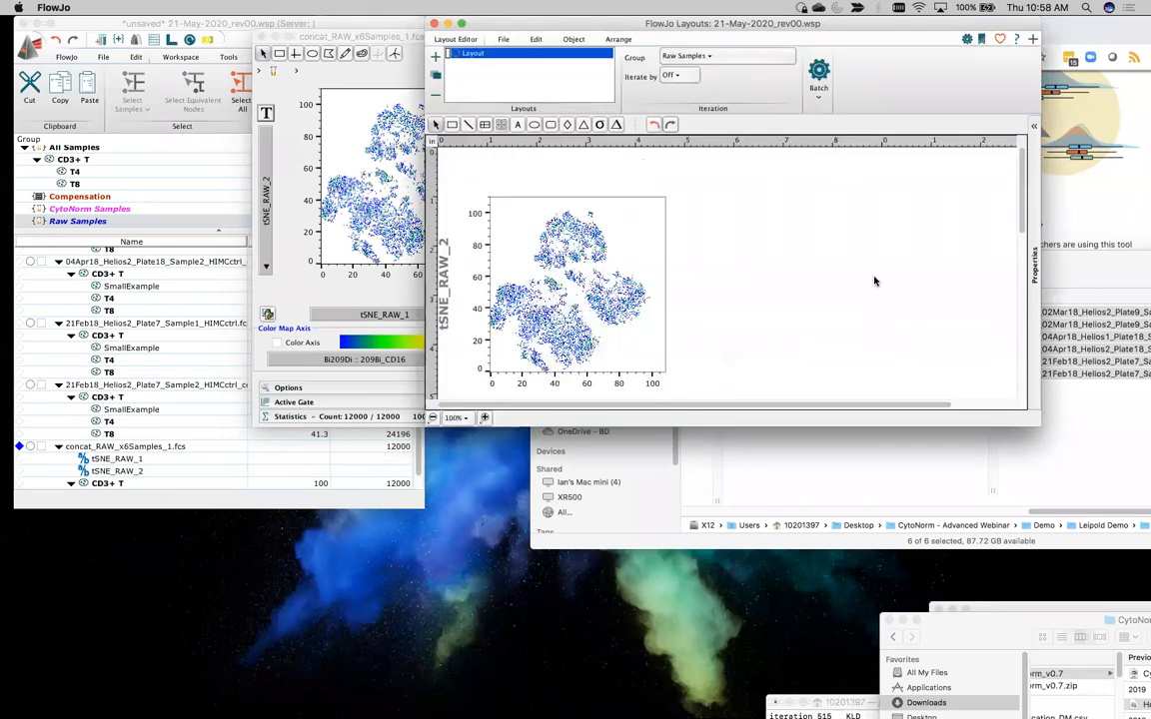
drag(599, 271, 662, 260)
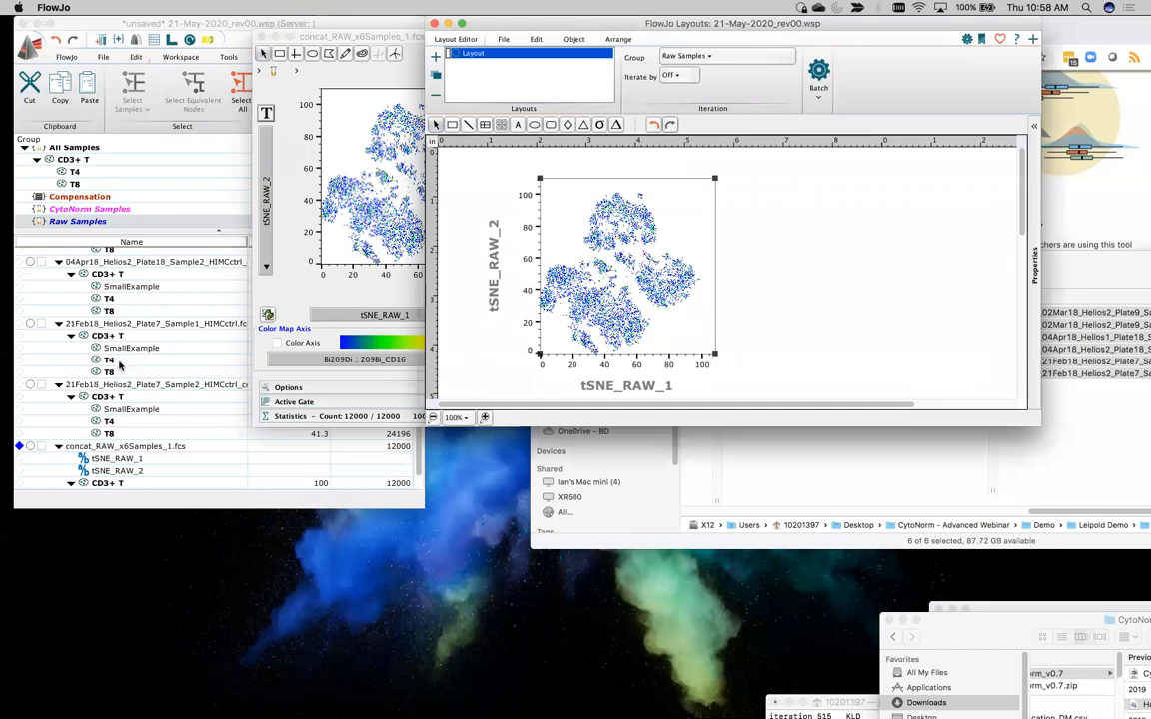
Duplicate the tSNE_RAW plot beside the original in the layout and overlay the concatenated file's T4 and T8 populations on the original plot
scroll(118, 296, down, 2)
click(115, 472)
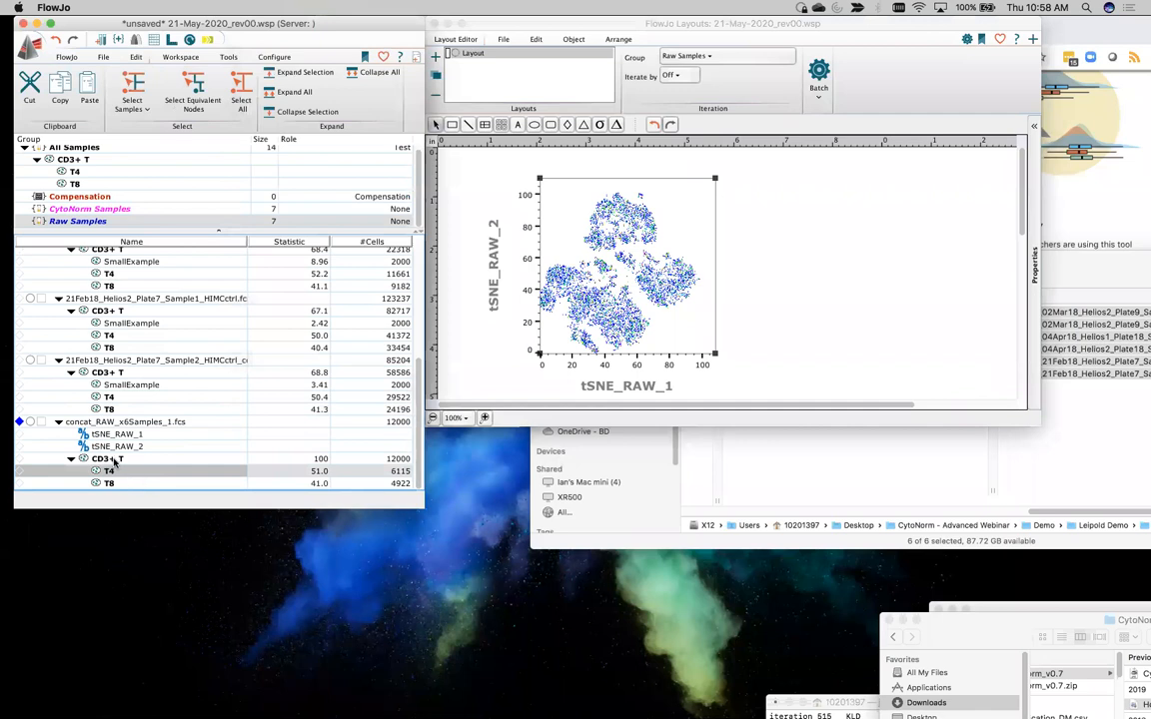
drag(654, 308, 900, 302)
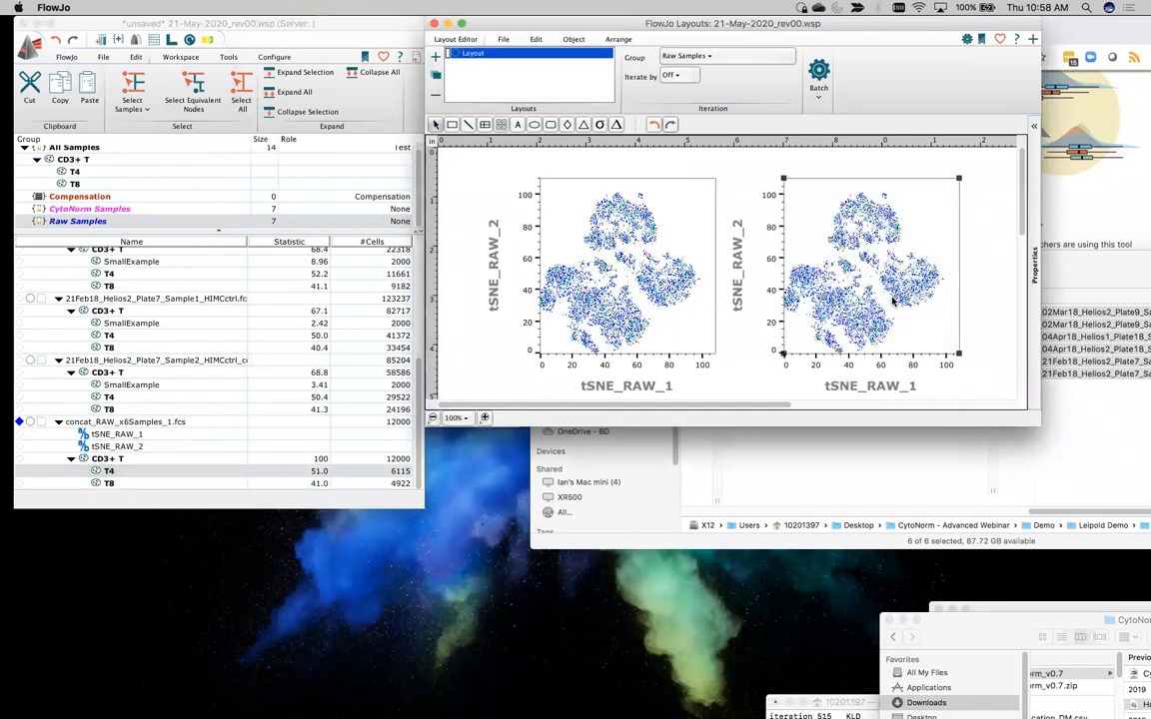
click(115, 485)
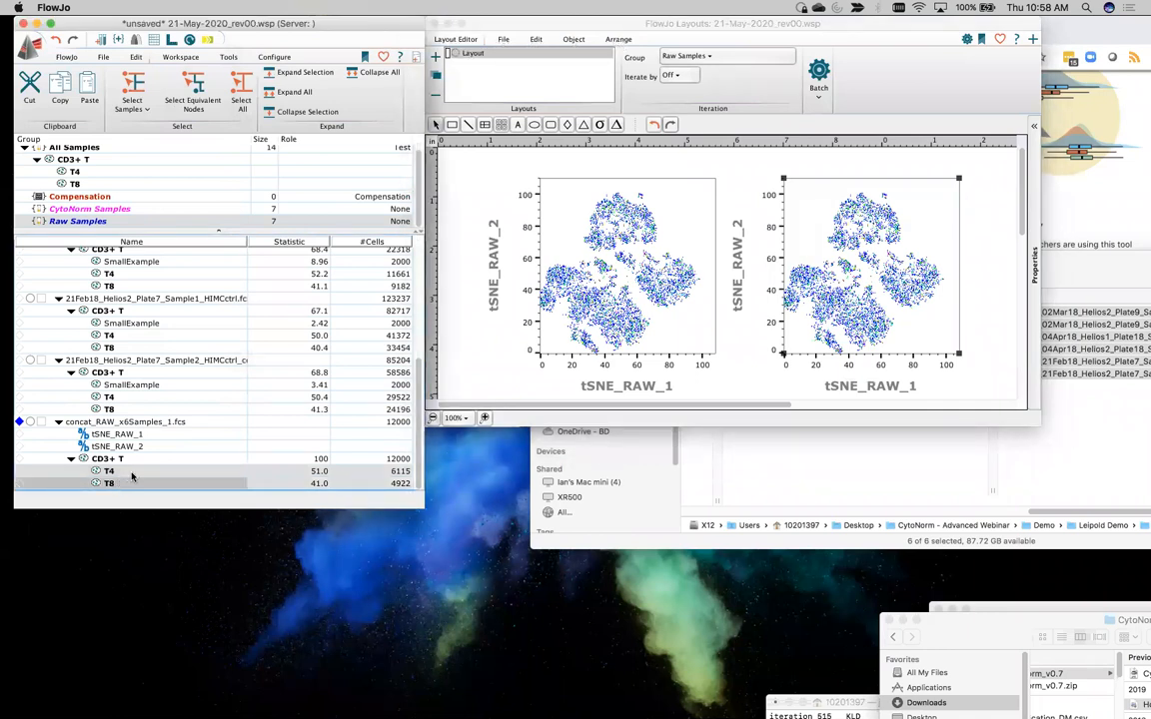
drag(121, 477, 620, 262)
drag(853, 217, 945, 218)
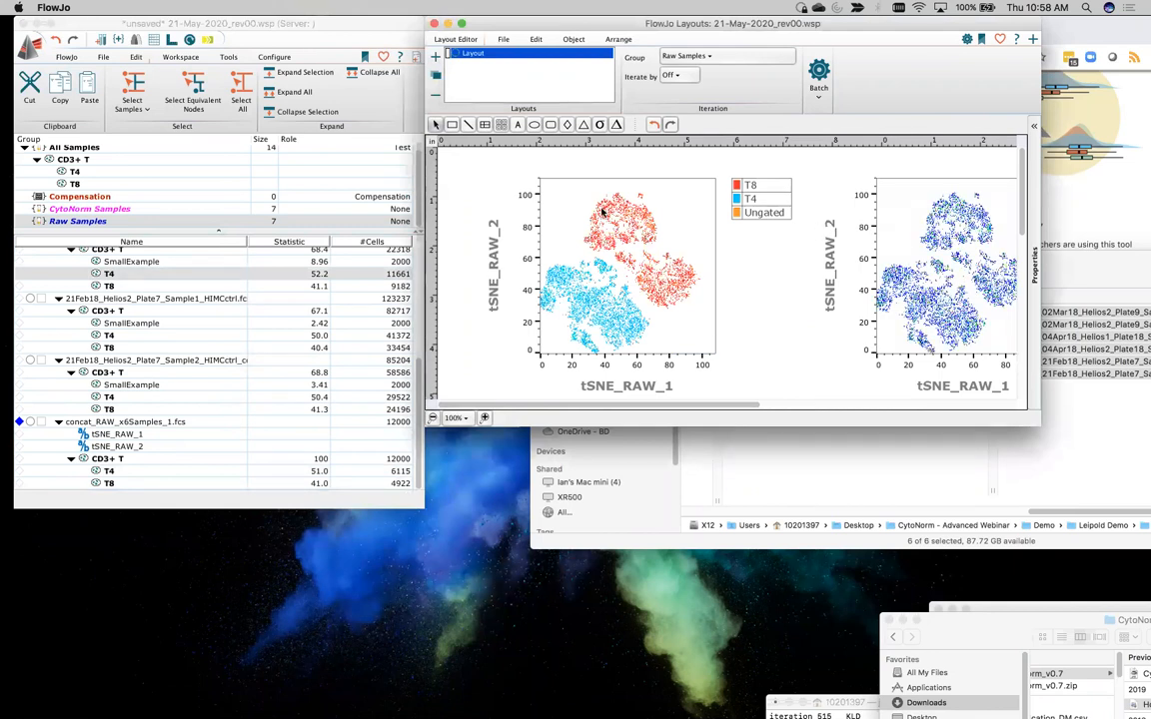
drag(552, 22, 315, 22)
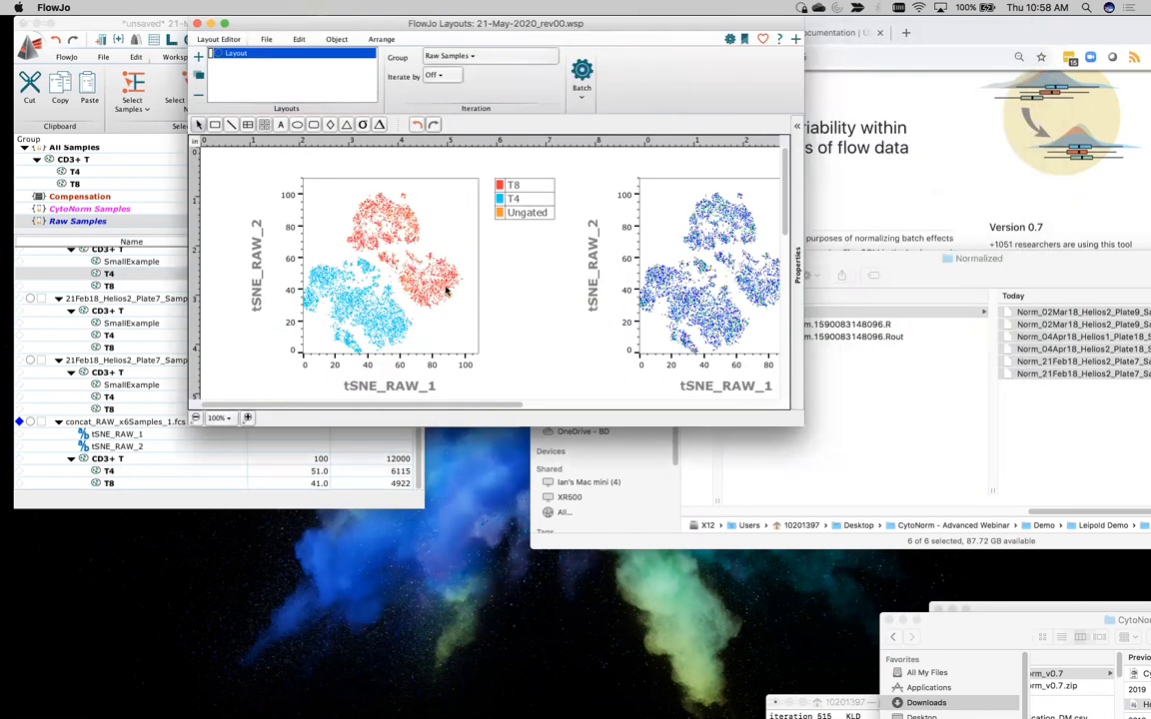
Open the ungated plot of concat_RAW_x6Samples_1.fcs and display it as a histogram of SampleID
scroll(114, 415, up, 1)
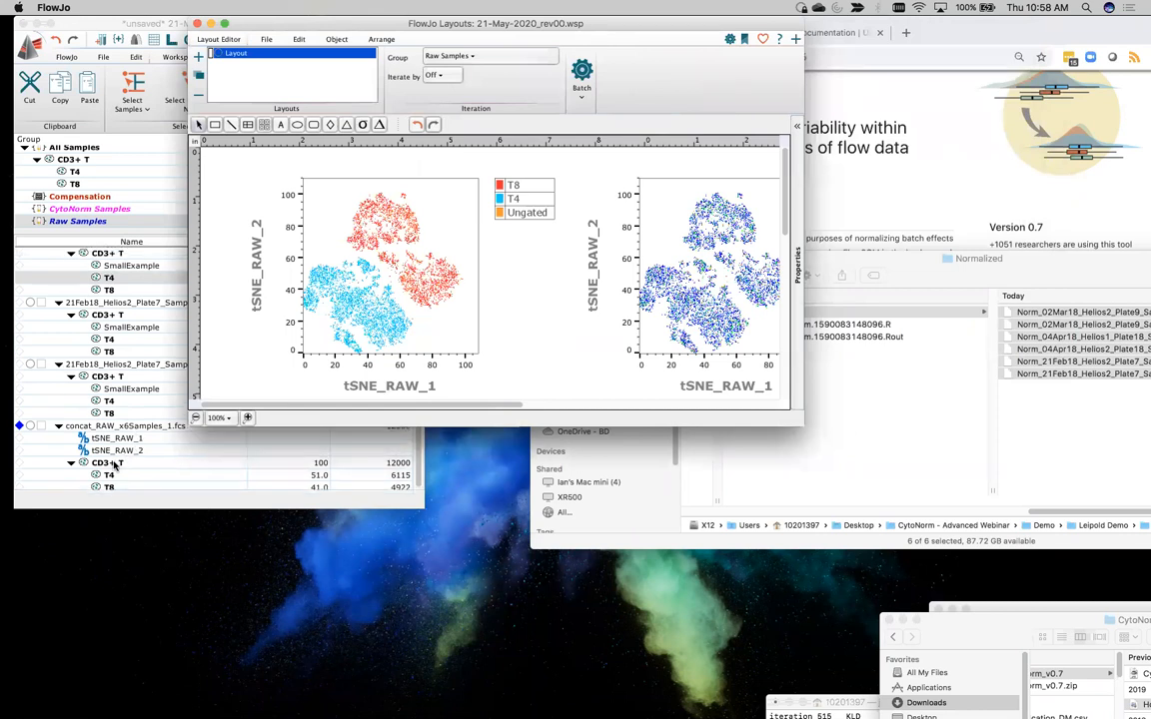
click(107, 466)
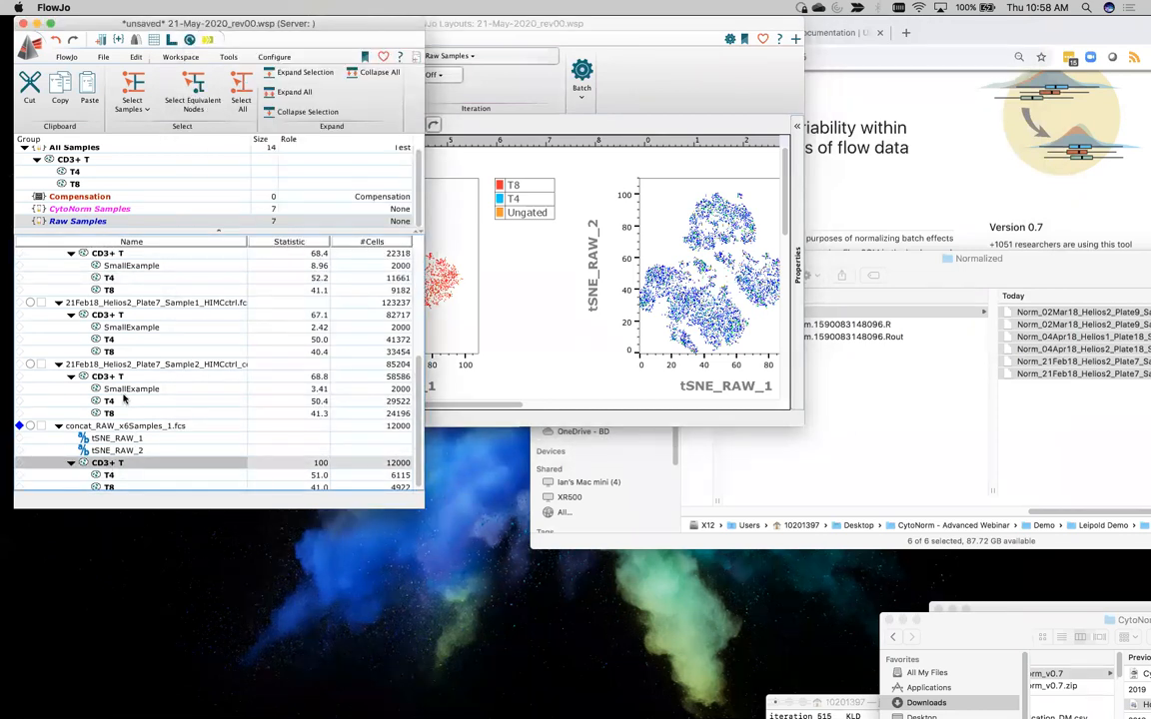
scroll(124, 396, down, 1)
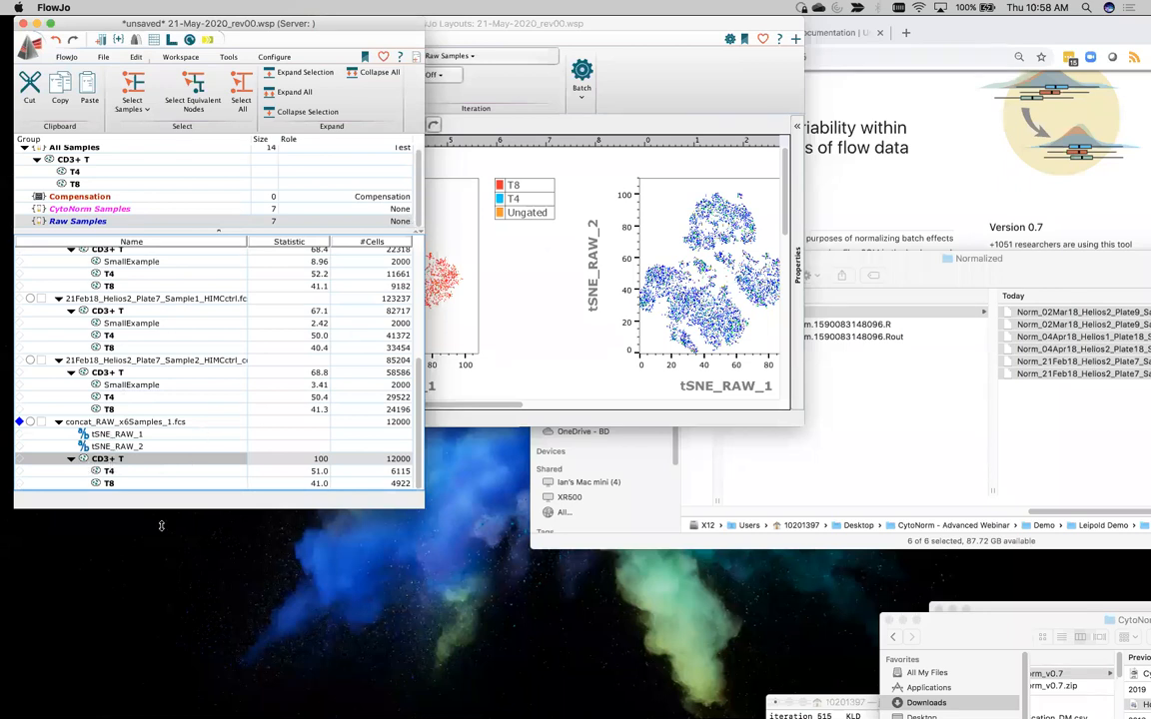
click(119, 422)
double_click(119, 423)
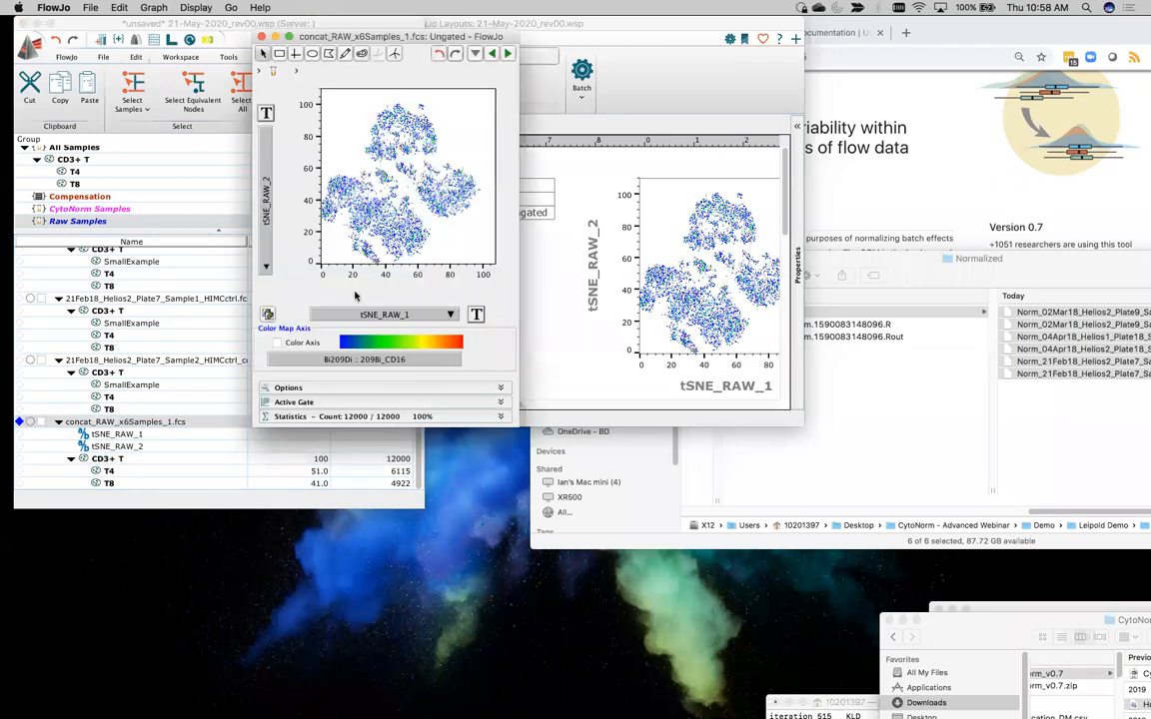
click(269, 226)
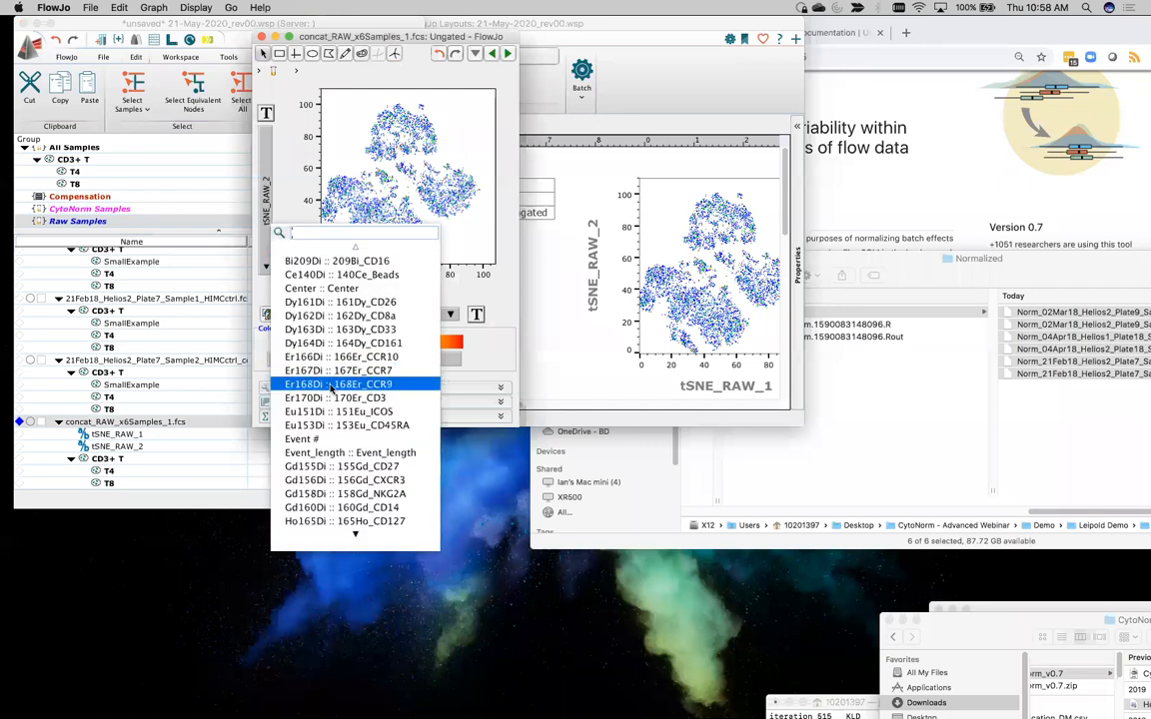
text(hist)
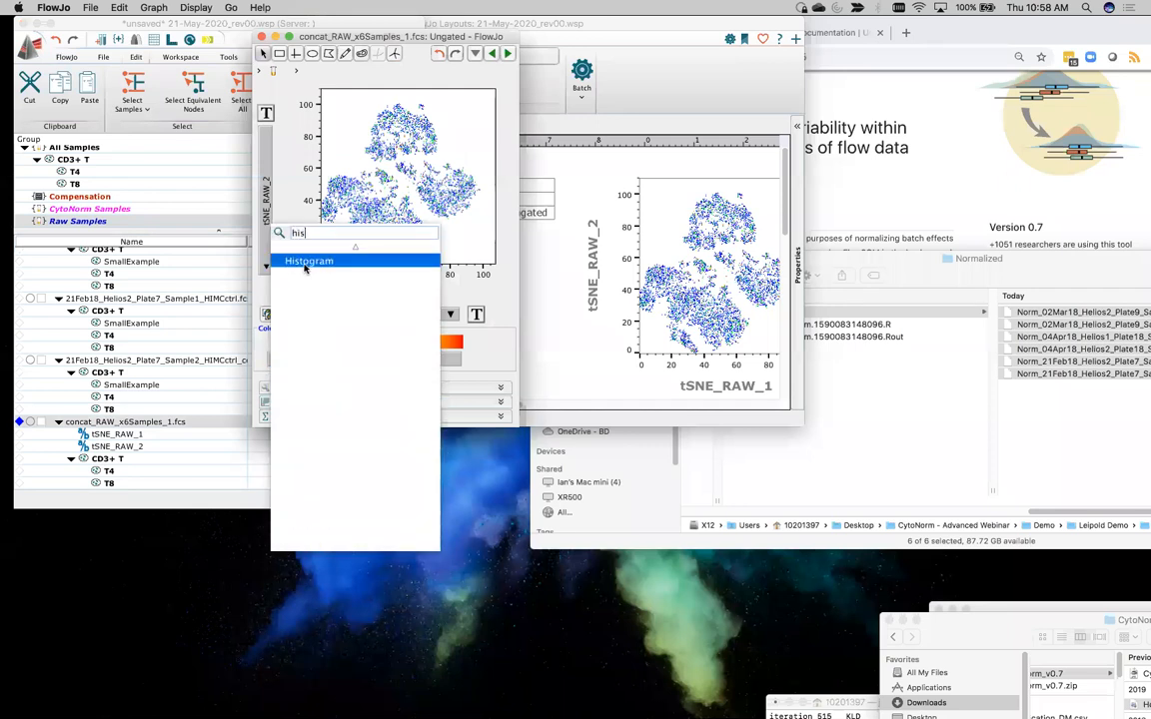
click(312, 261)
click(424, 317)
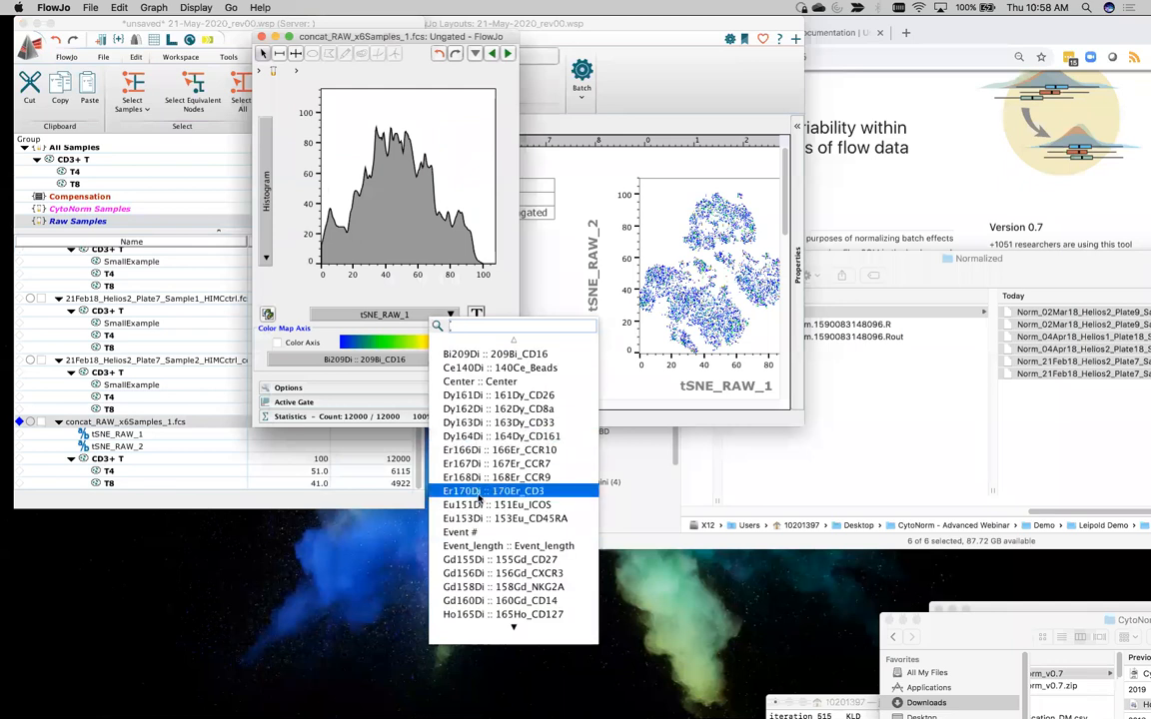
scroll(479, 498, down, 2)
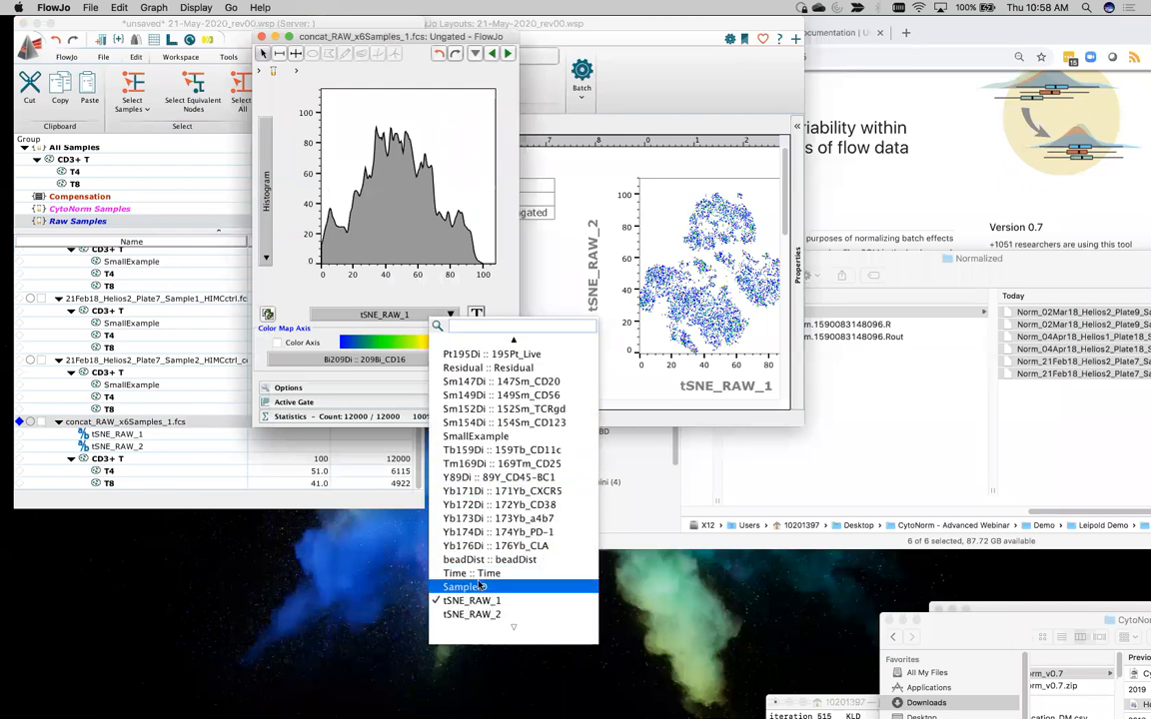
click(432, 526)
Customize the SampleID axis to a linear scale with a maximum of 263139.51 and apply the transform
click(476, 314)
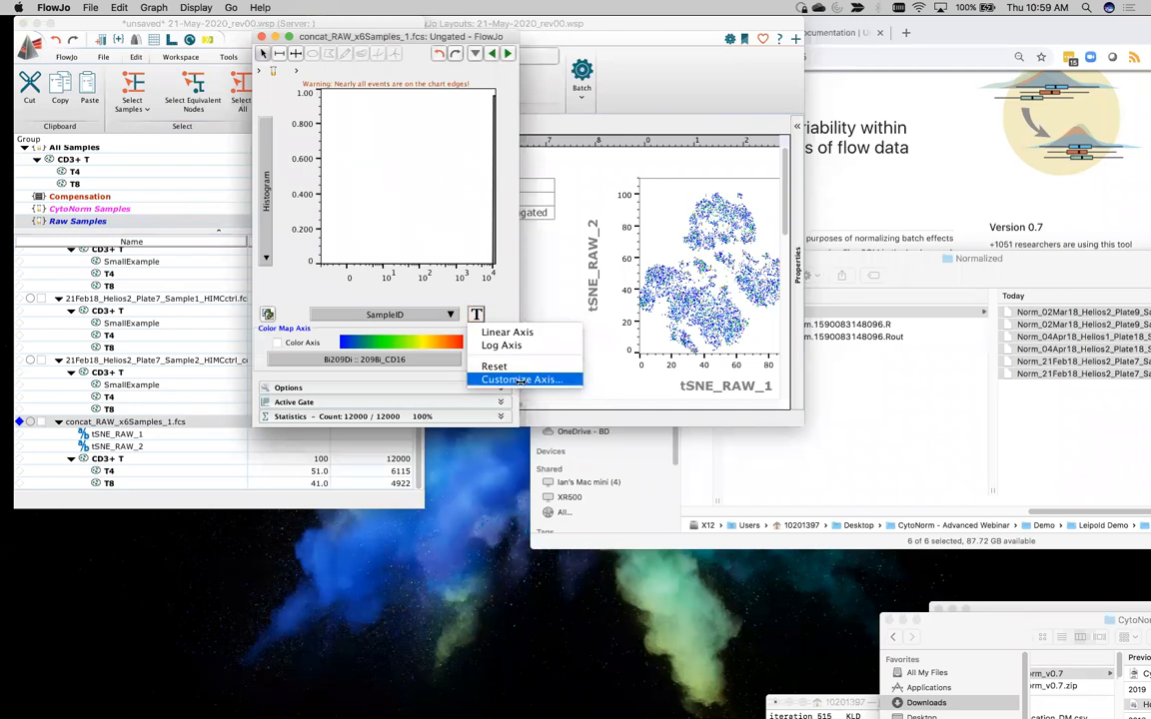
click(519, 380)
click(251, 328)
click(251, 328)
click(251, 328)
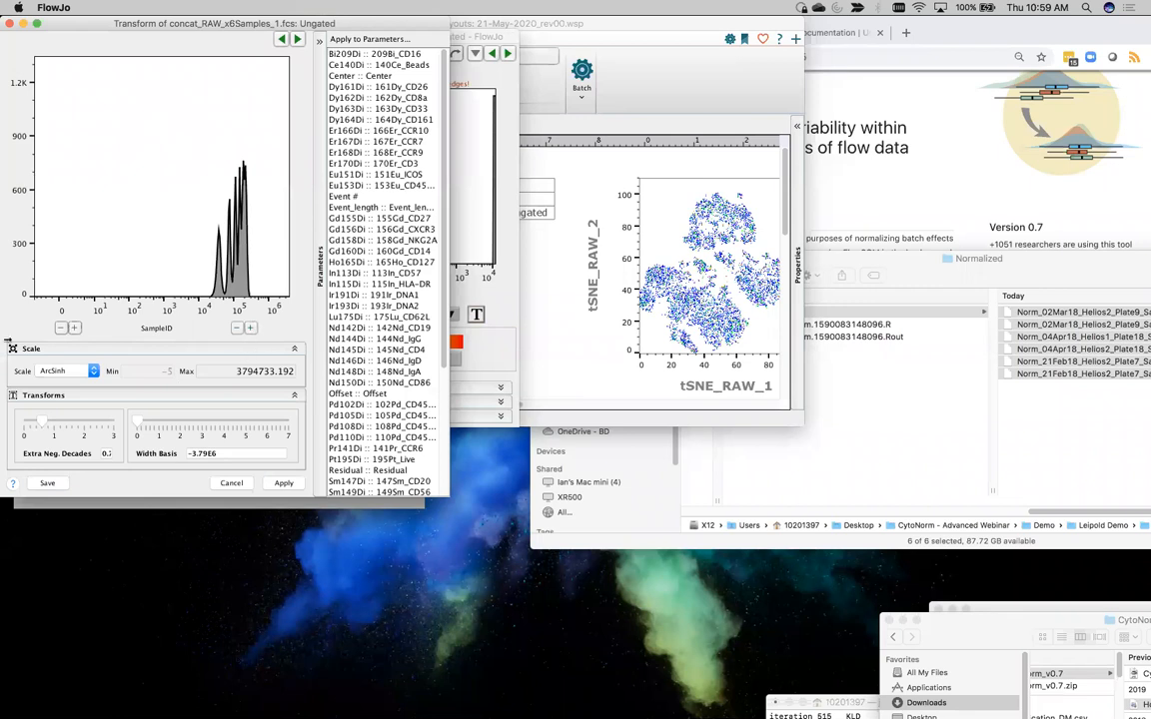
click(55, 370)
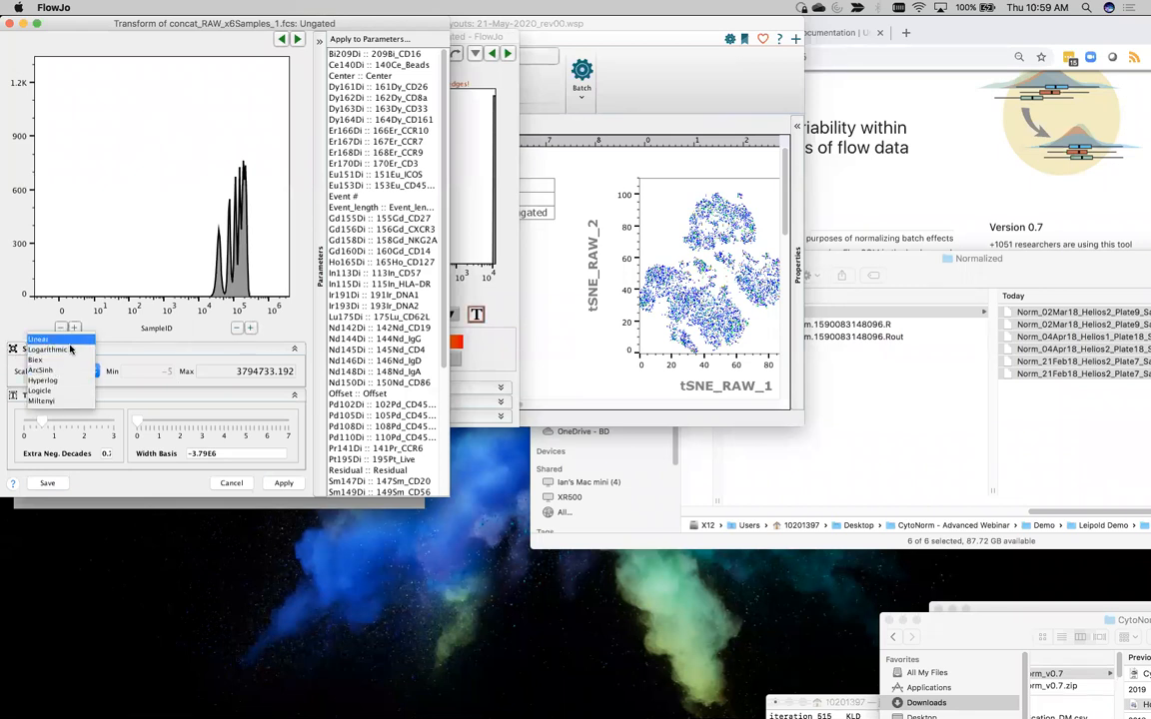
click(68, 341)
click(236, 329)
click(236, 329)
click(236, 328)
click(236, 329)
click(236, 329)
click(236, 329)
click(236, 328)
click(236, 329)
click(236, 329)
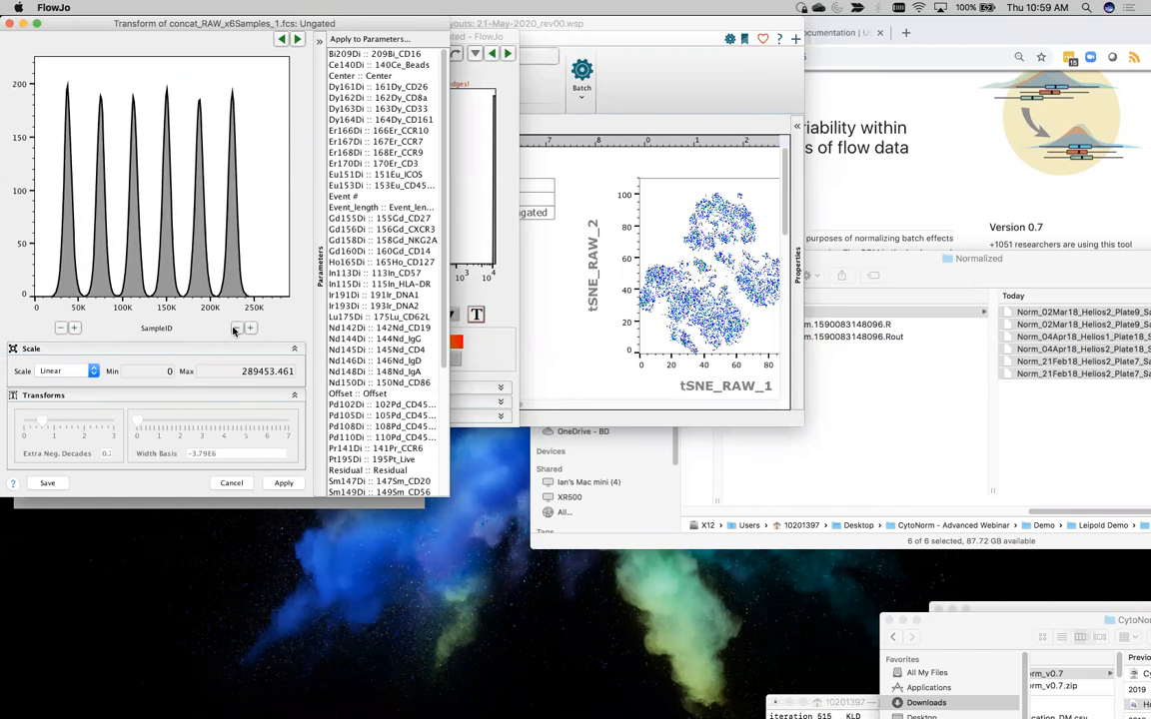
click(236, 329)
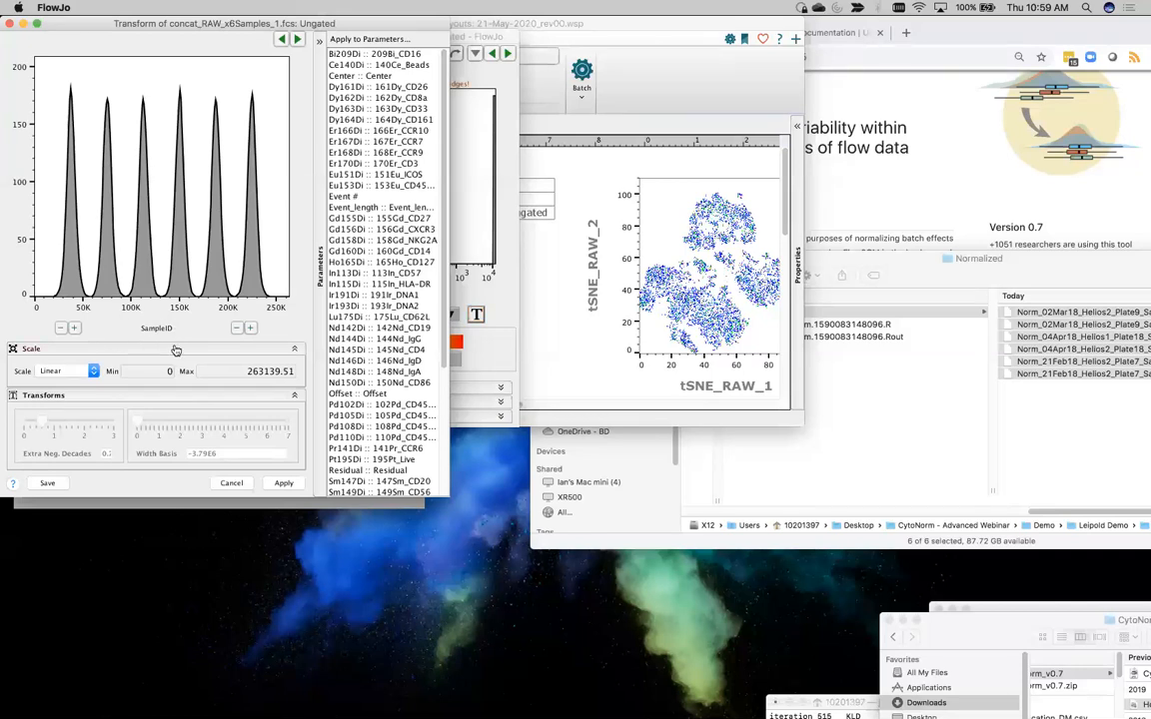
click(284, 483)
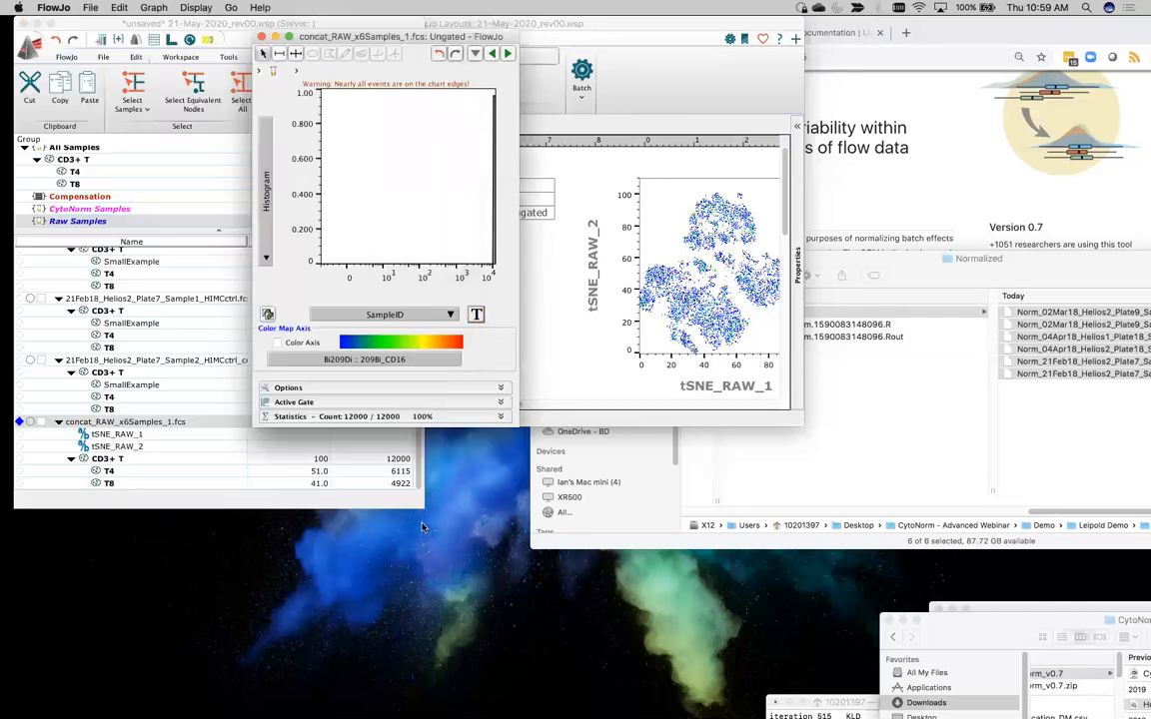
Create gates automatically on the SampleID histogram peaks and close the graph window
right_click(402, 195)
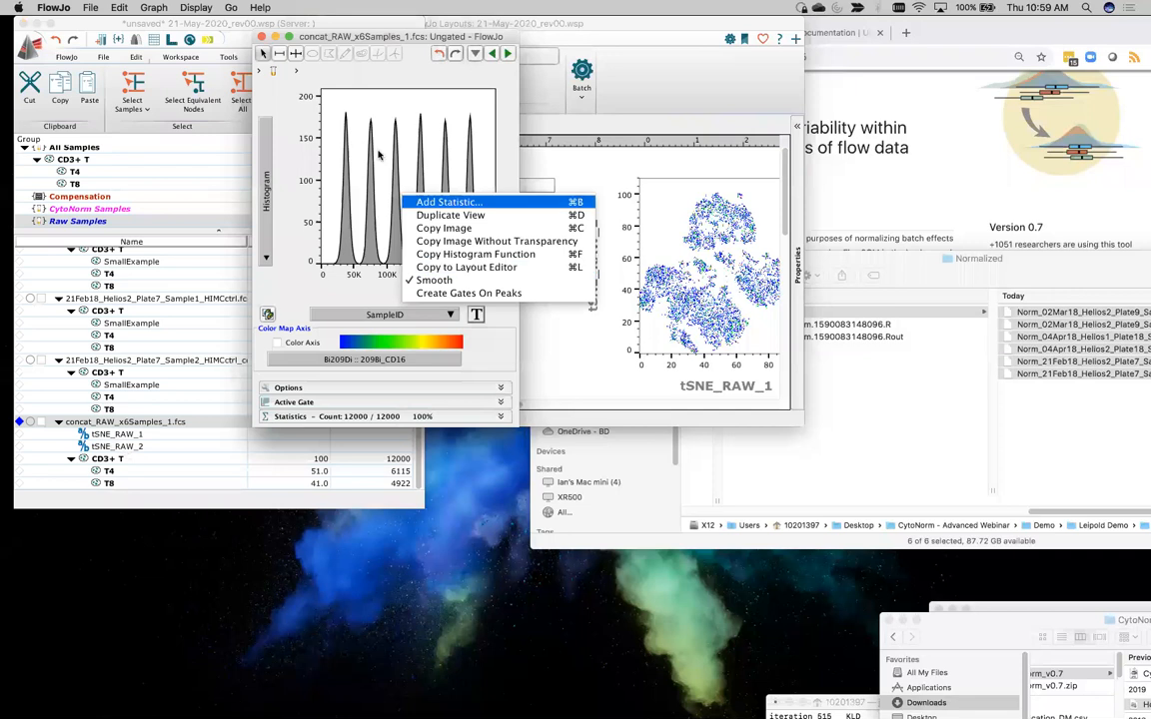
click(365, 107)
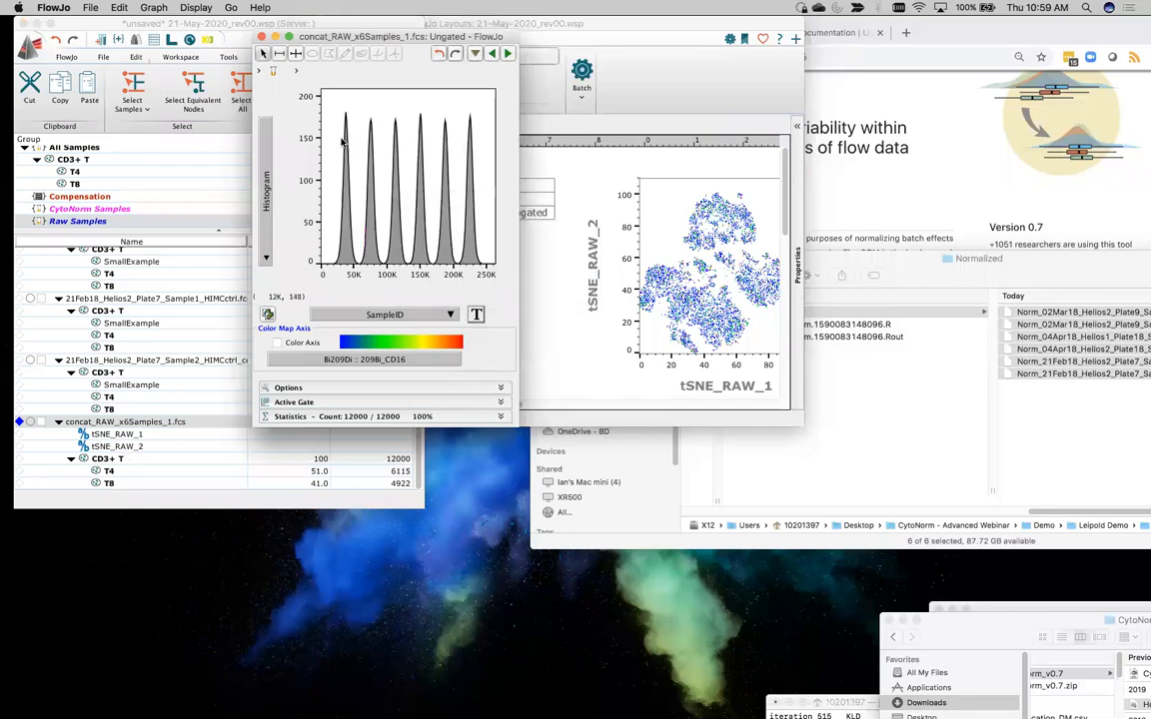
right_click(460, 105)
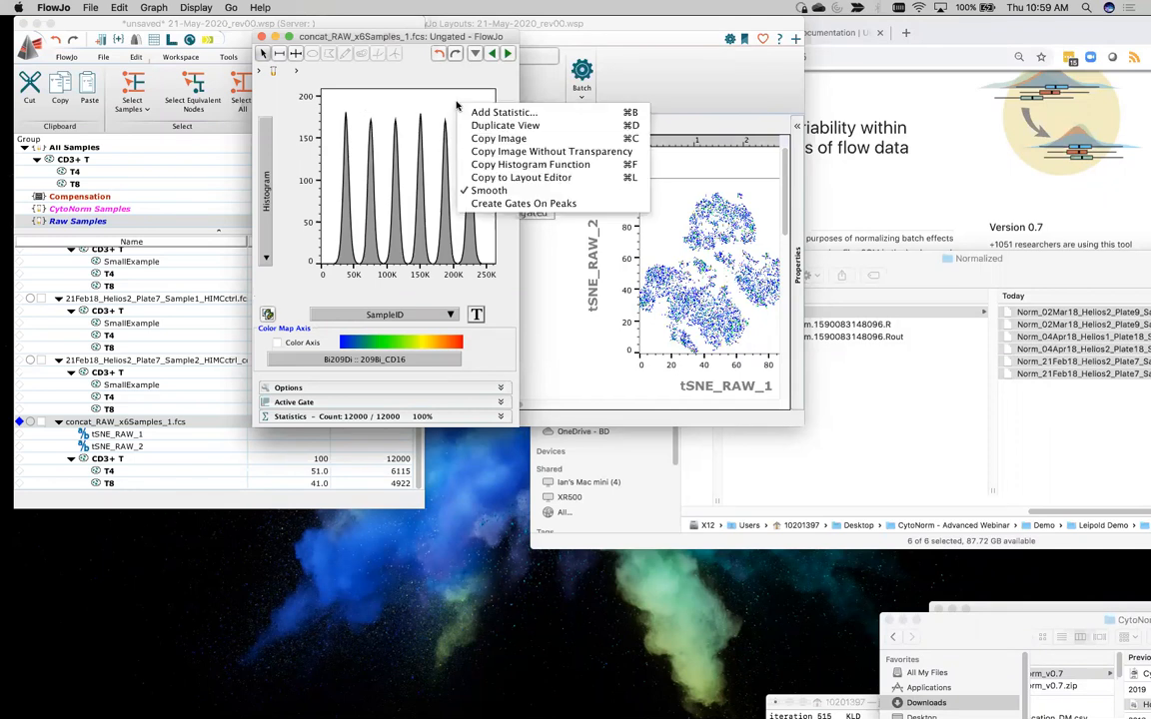
click(569, 203)
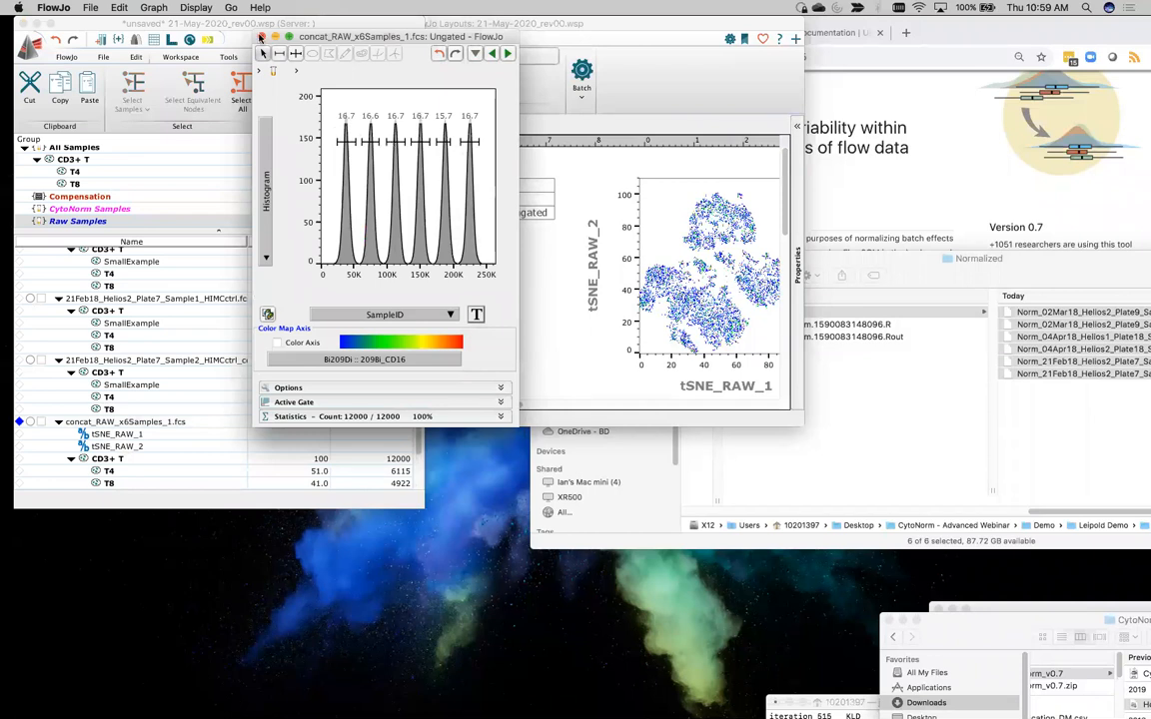
click(261, 37)
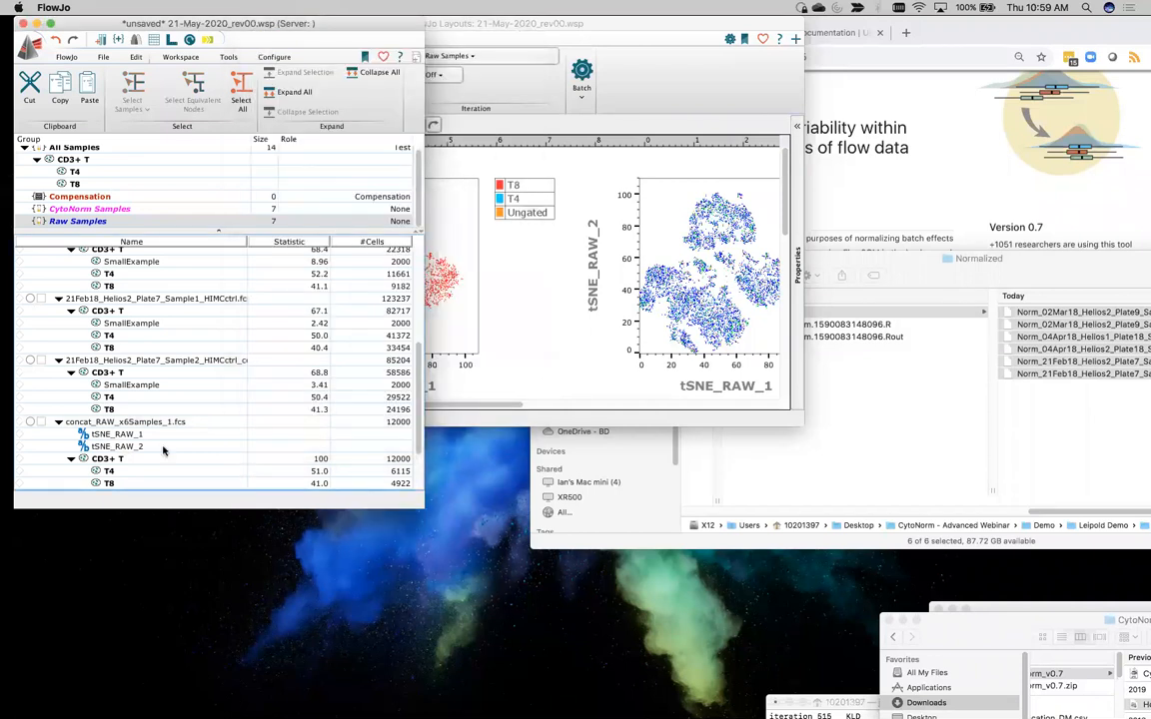
Overlay the gated populations SampleID.Pop0 through SampleID.Pop5 on the second tSNE_RAW plot in the layout
scroll(119, 425, down, 3)
scroll(129, 420, down, 1)
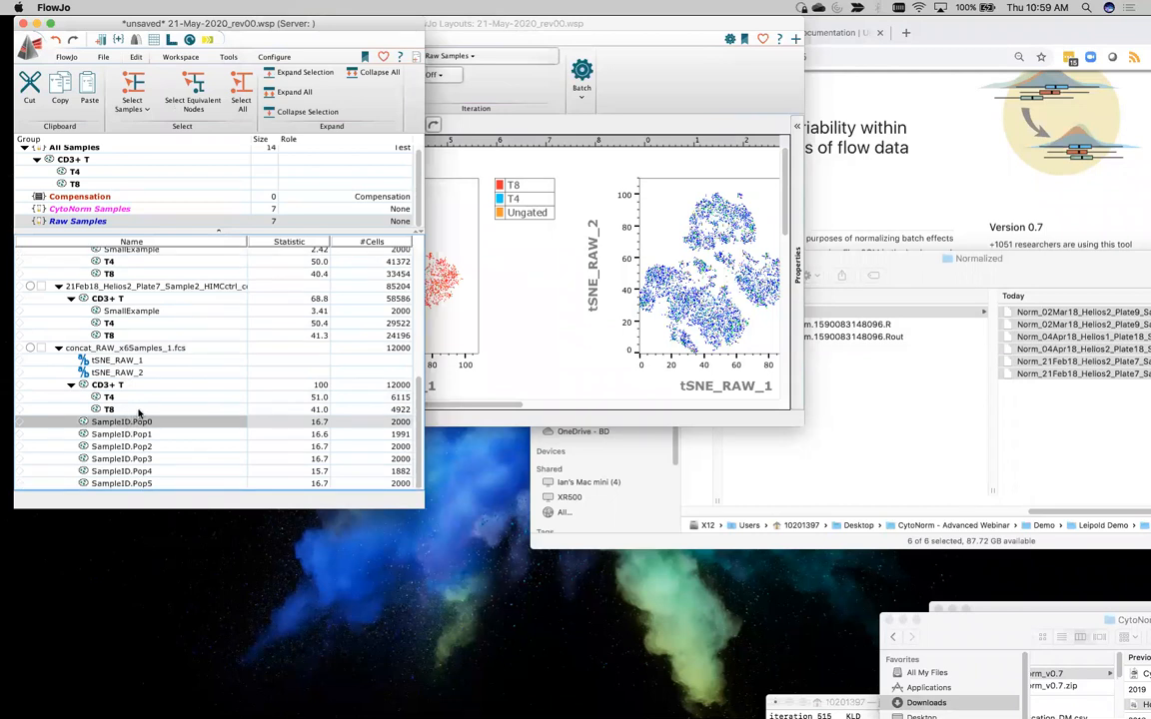
shift+click(145, 483)
drag(131, 436, 705, 261)
click(557, 337)
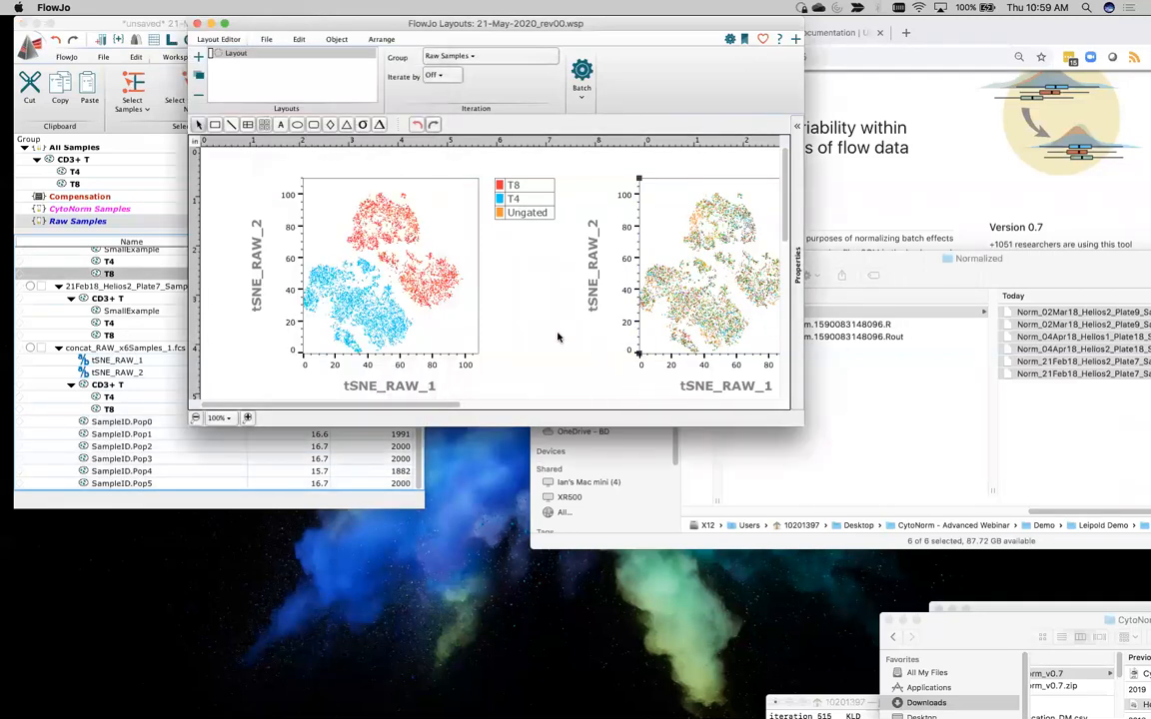
Compare the T4/T8 overlay with the SampleID overlay to examine how the samples are distributed across the raw tSNE islands
scroll(555, 332, right, 10)
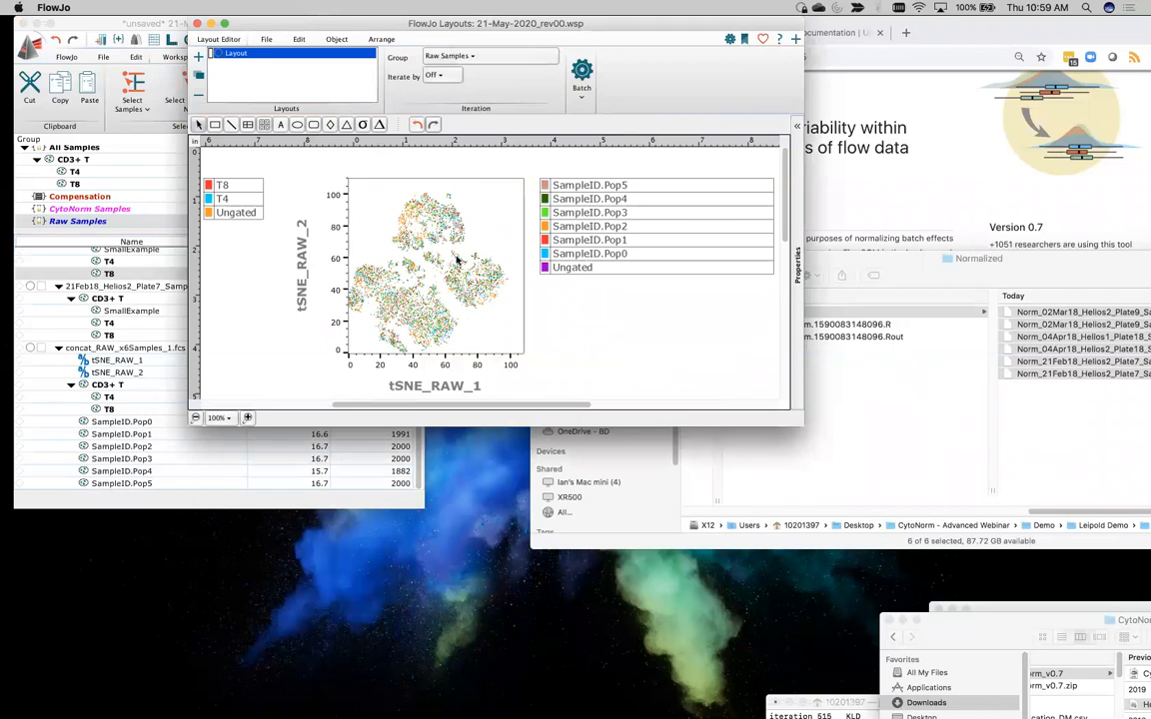
scroll(456, 262, left, 10)
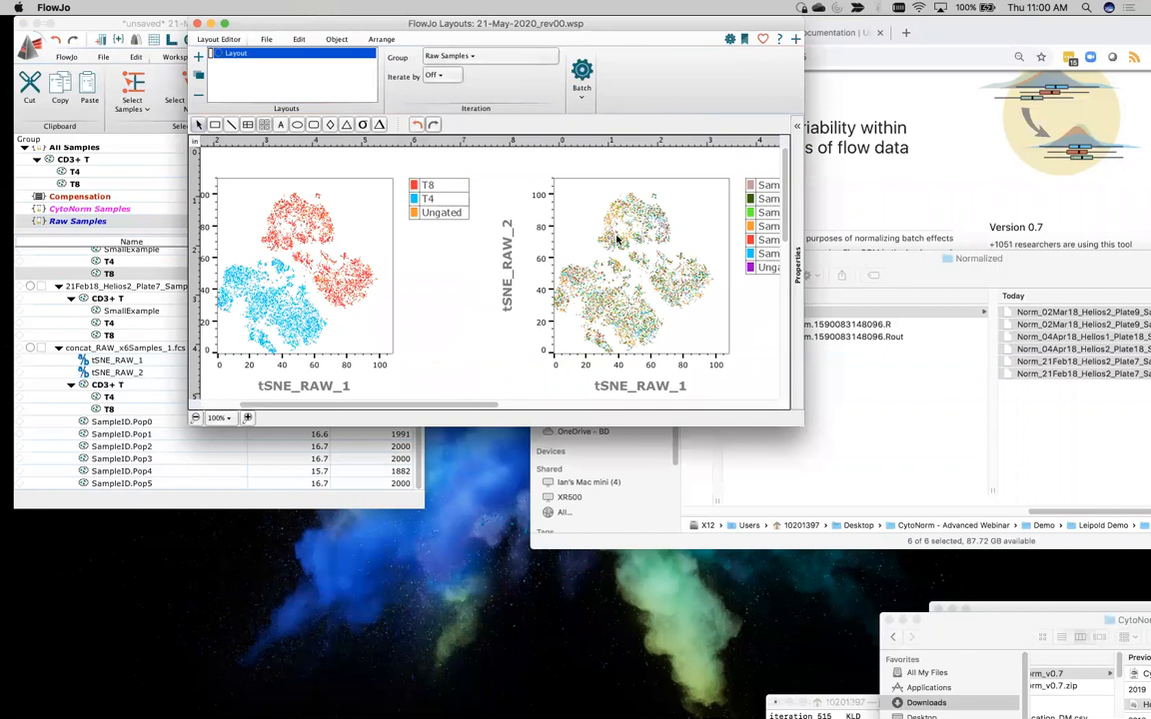
scroll(592, 250, right, 3)
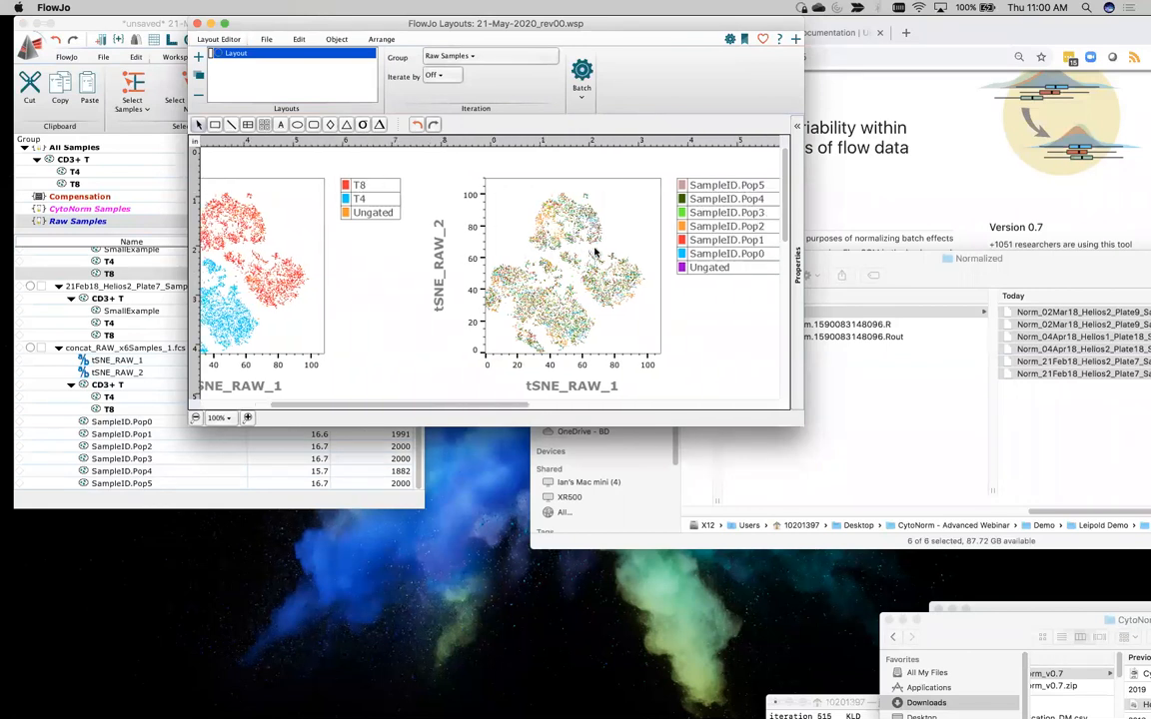
scroll(595, 253, down, 2)
scroll(595, 253, right, 2)
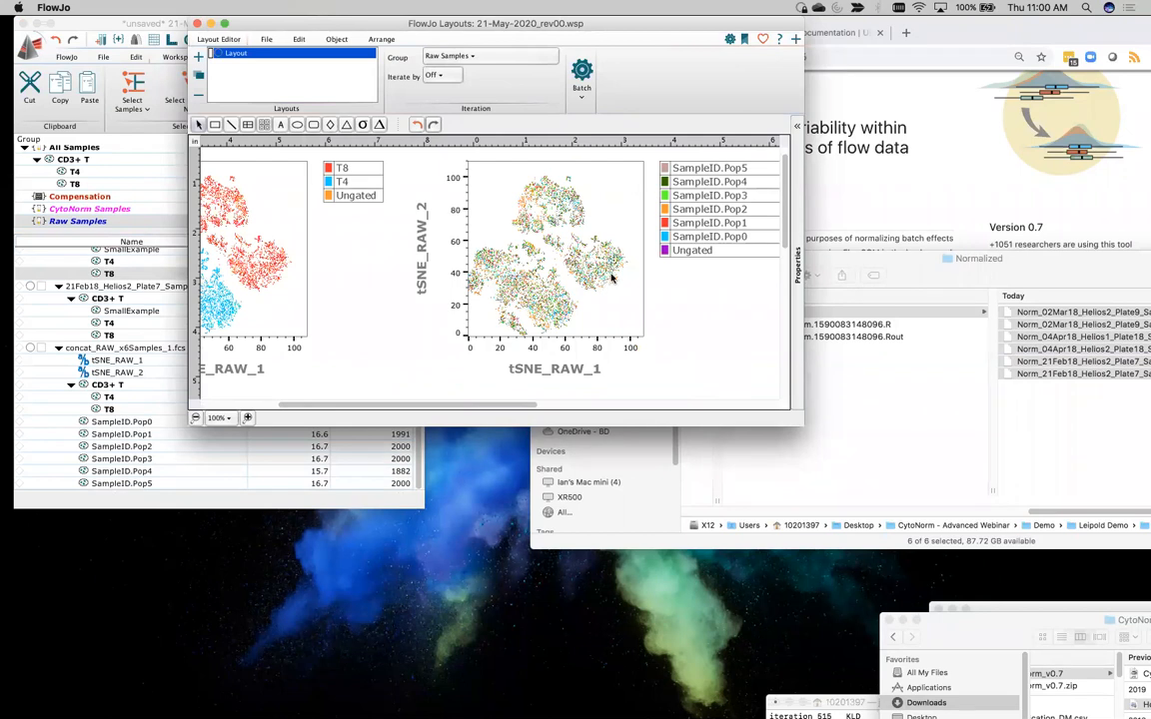
scroll(326, 242, left, 5)
scroll(325, 242, up, 2)
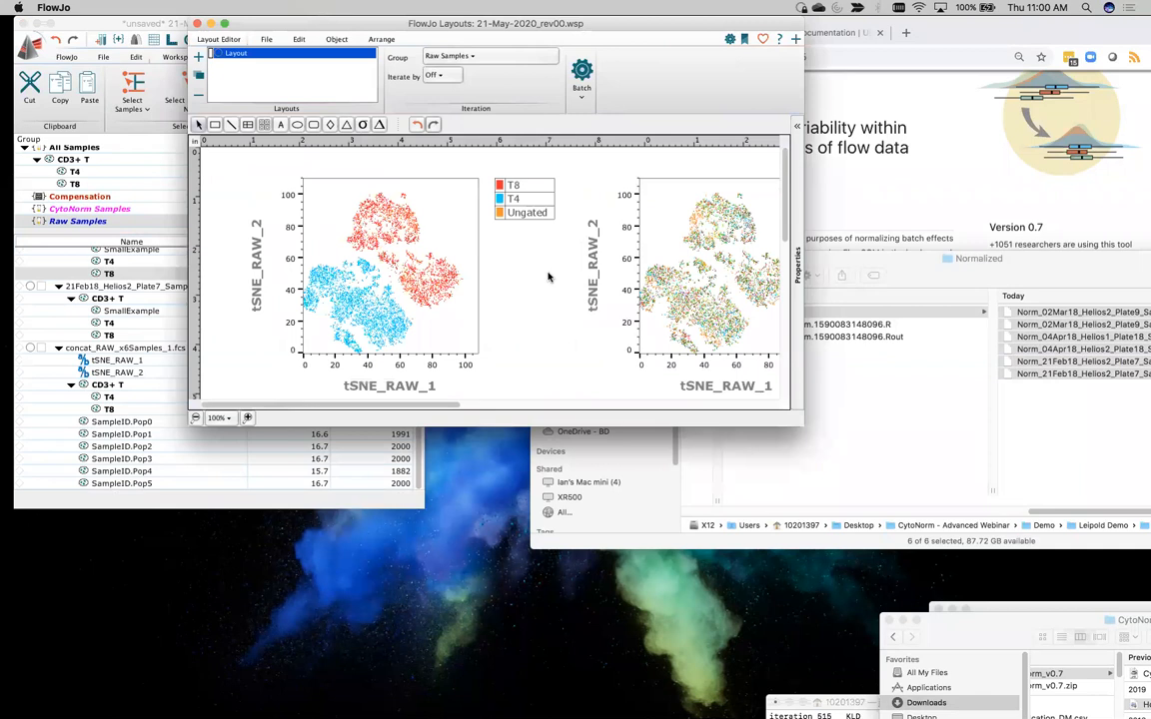
scroll(547, 277, down, 5)
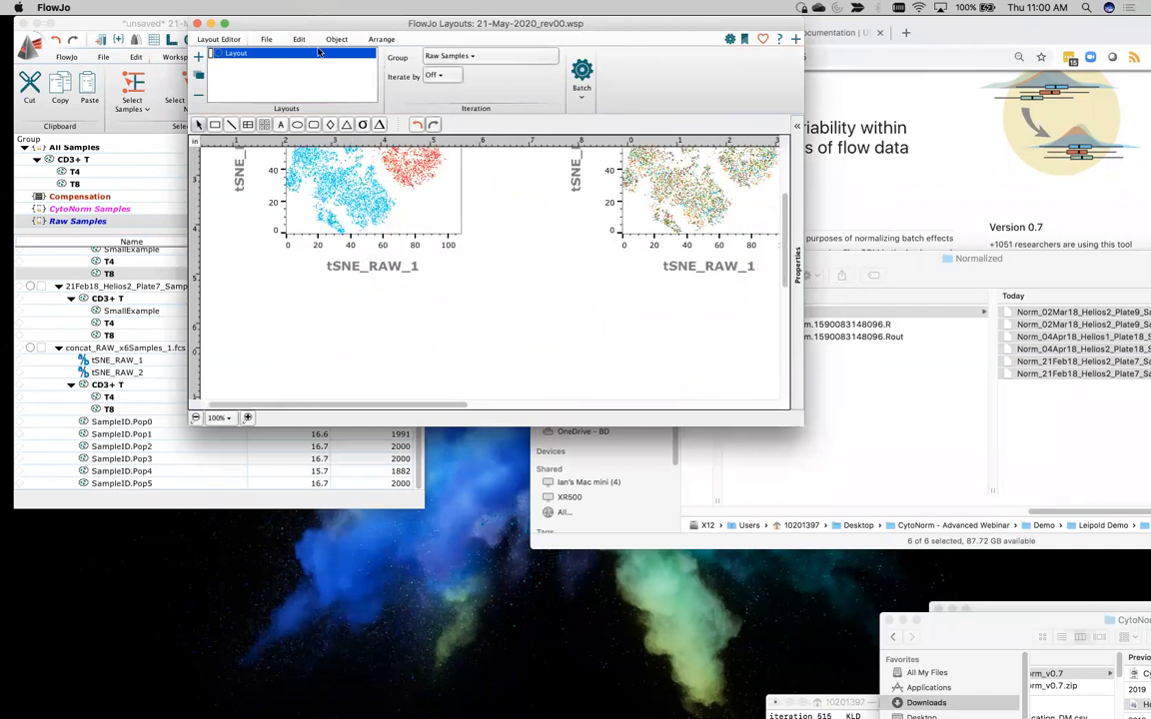
Move the layout window aside, close the leftover Norm_21Feb18 Plate7 Sample1 graph window and select the CytoNorm Samples group
drag(234, 26, 541, 40)
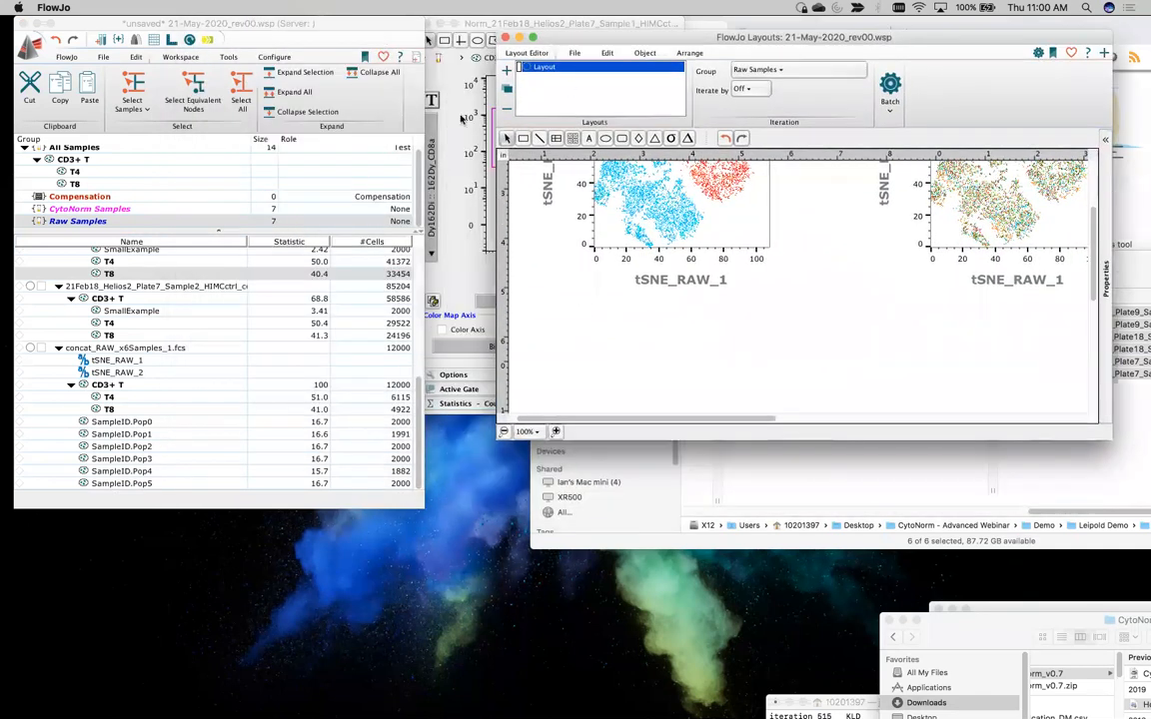
click(445, 23)
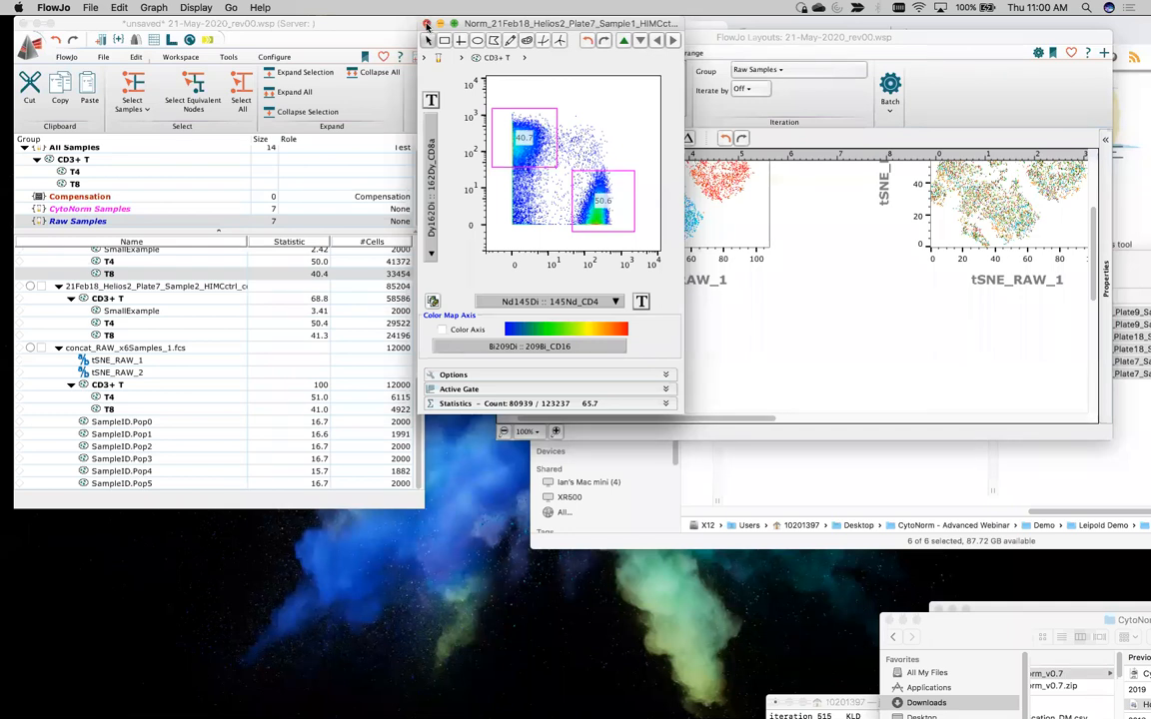
click(427, 23)
click(88, 209)
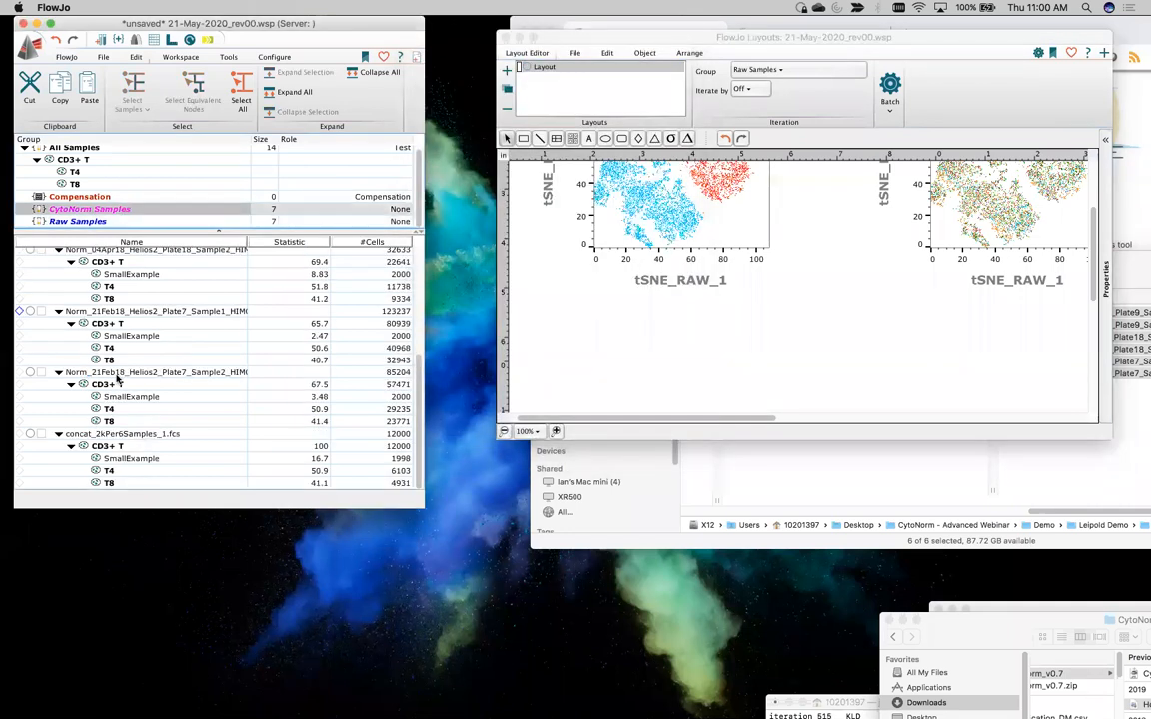
Open the tSNE setup for the normalized concat_2kPer6Samples_1.fcs file and review which parameters are selected
click(140, 434)
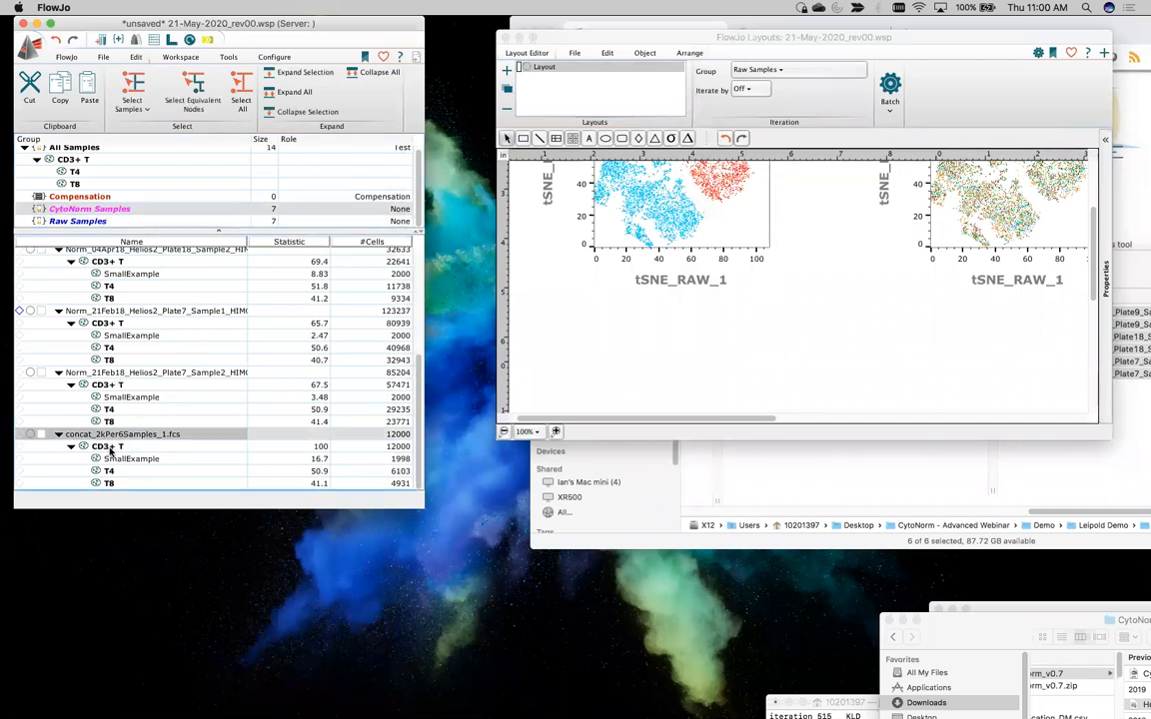
click(184, 57)
click(216, 92)
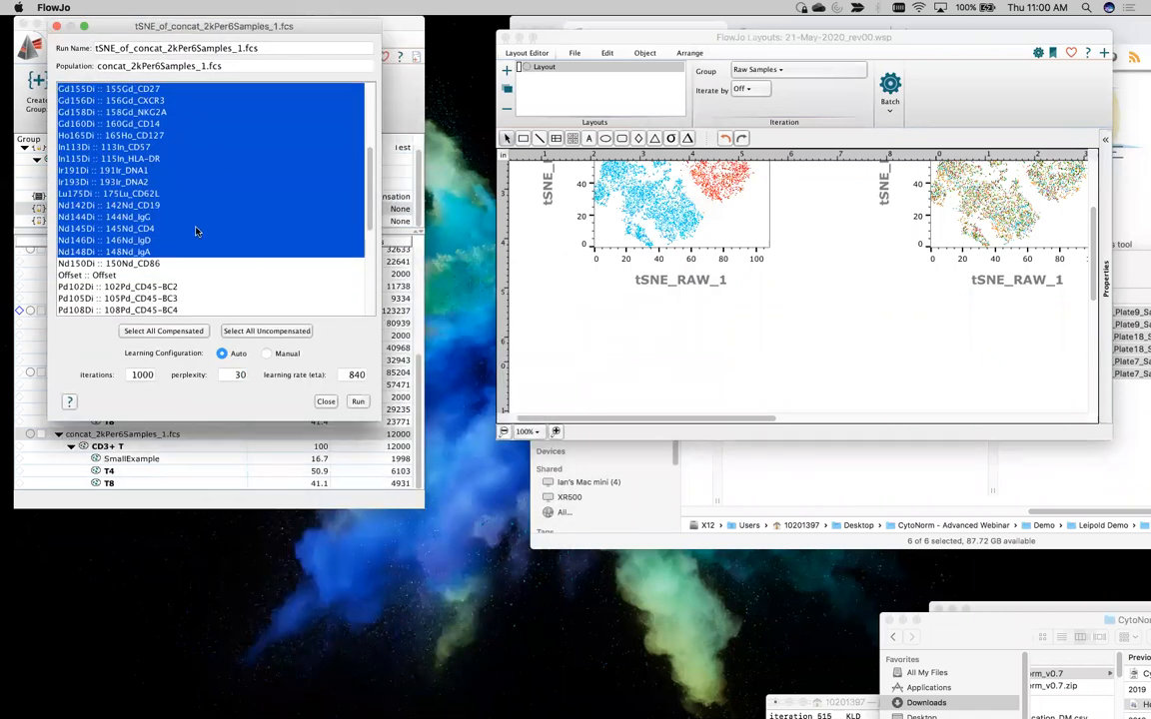
scroll(196, 230, up, 2)
scroll(196, 231, down, 5)
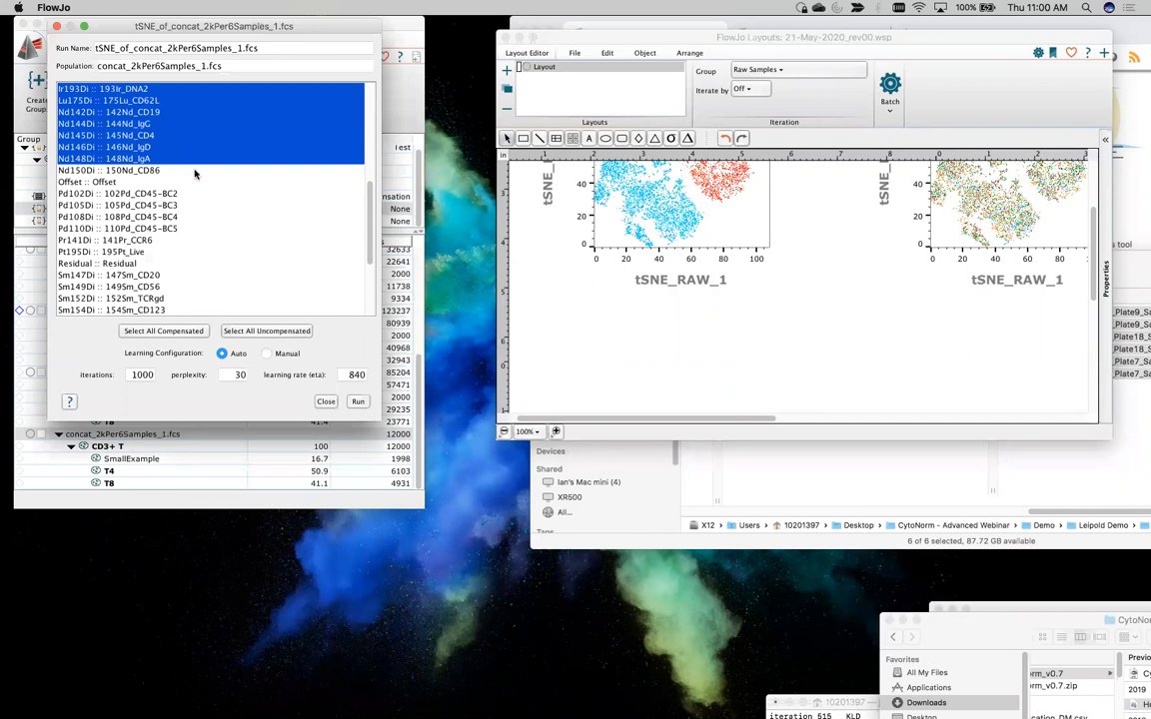
Name the run tSNE_CytoNorm and start the tSNE calculation on the concatenated normalized file
drag(246, 47, 72, 48)
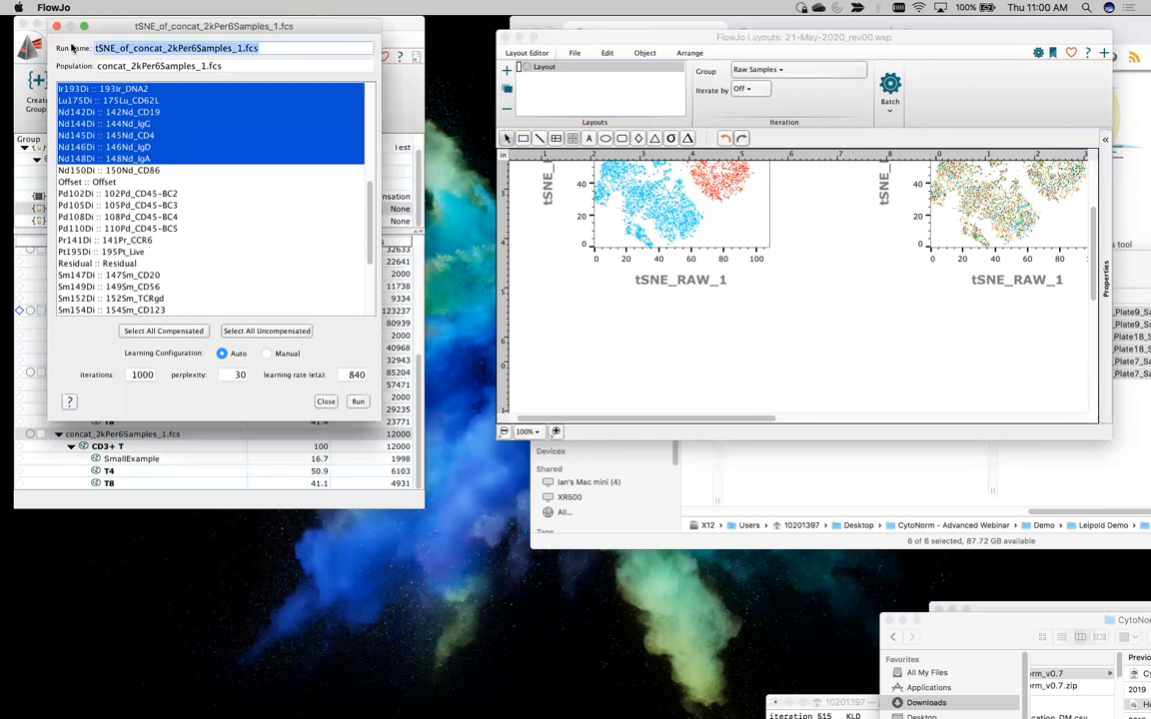
text(tSNE)
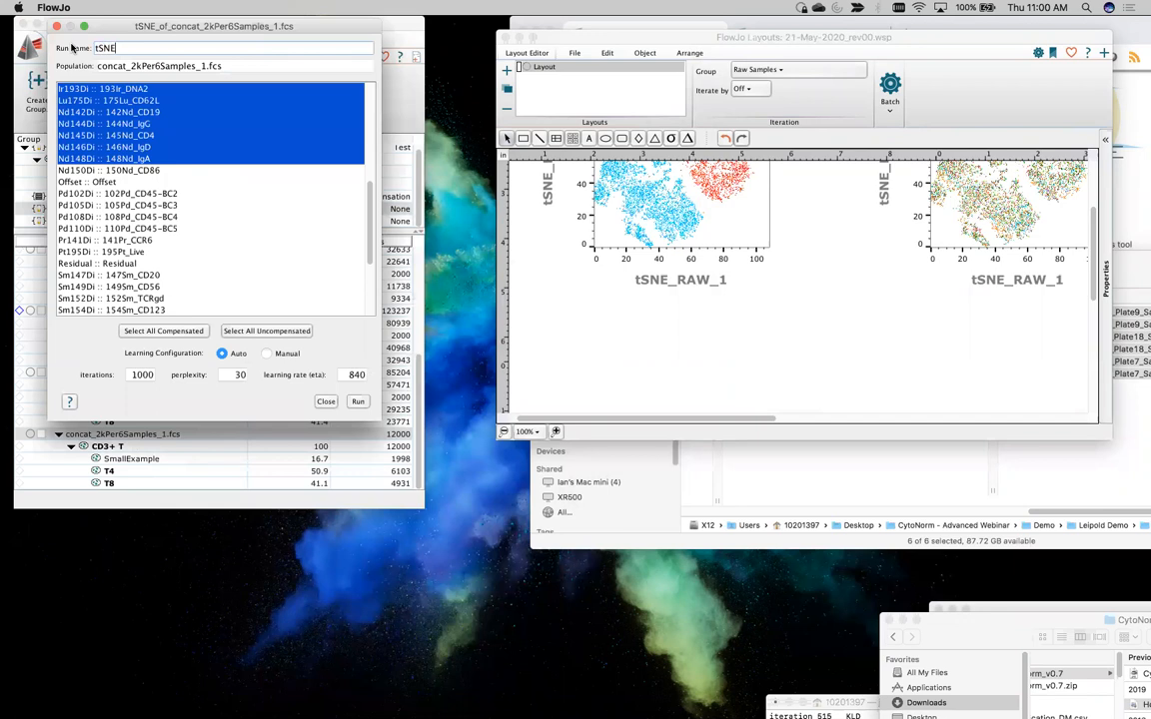
text(_CytoNOR)
key(BackSpace)
key(BackSpace)
text(orm)
click(357, 401)
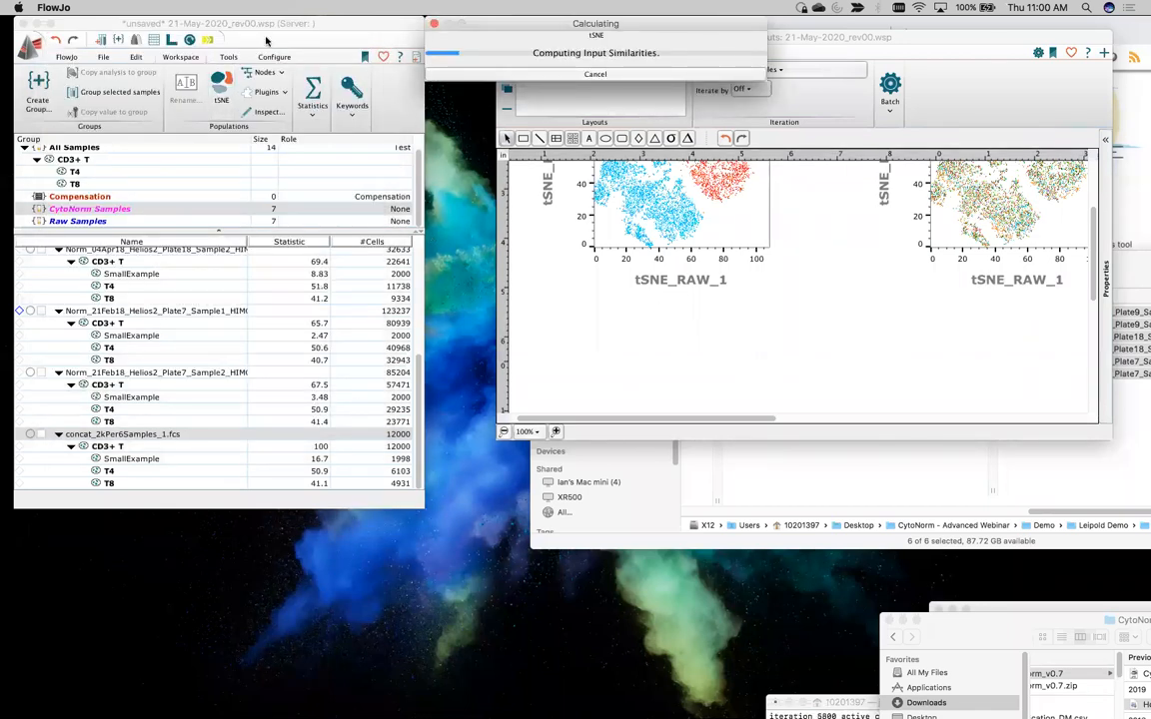
Move the workspace window aside to uncover the Norm_21Feb18 Plate7 Sample1 graph window behind it
click(158, 18)
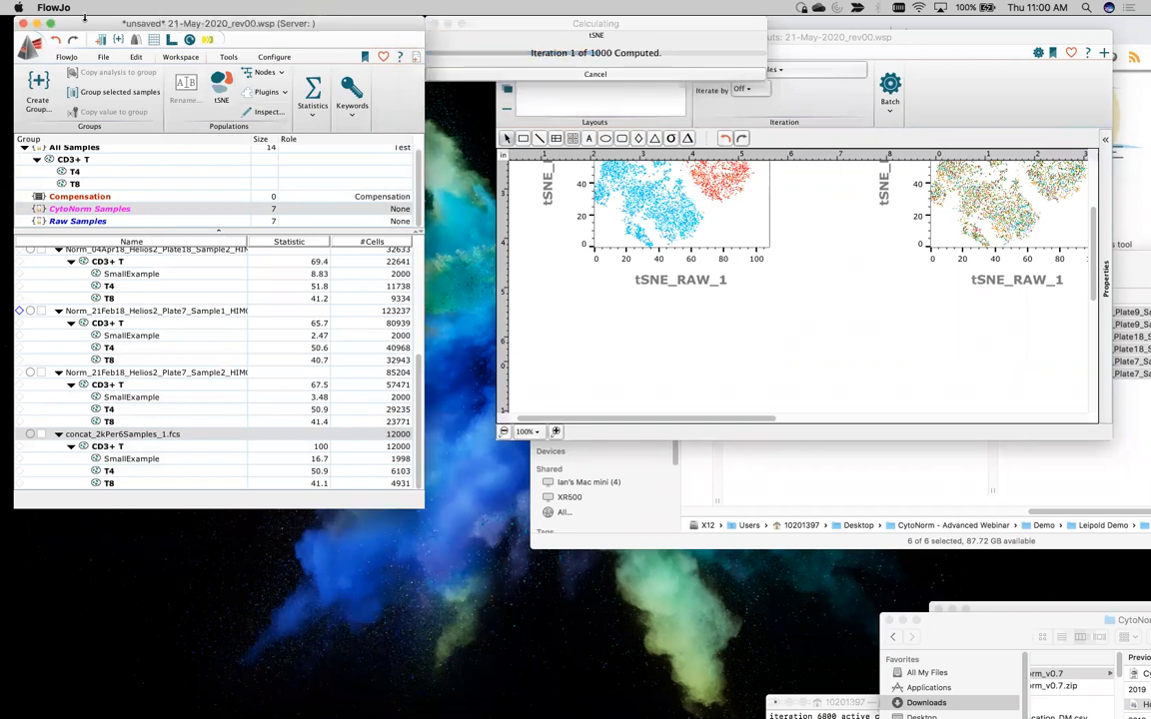
drag(76, 18, 168, 131)
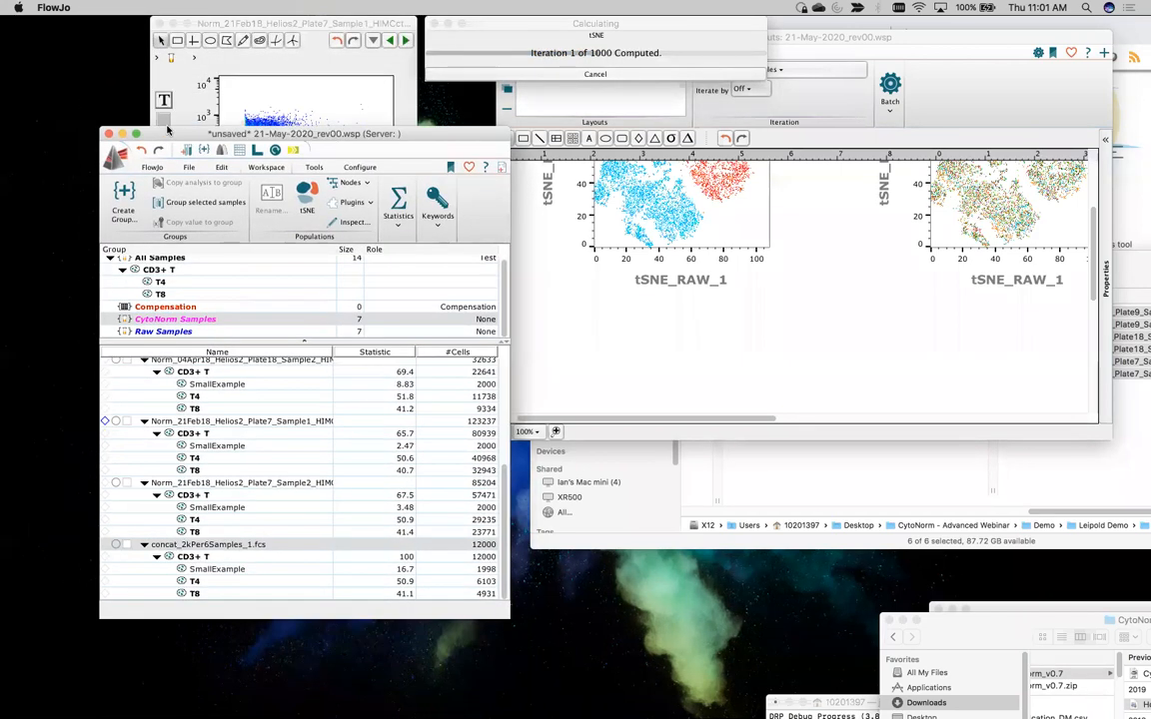
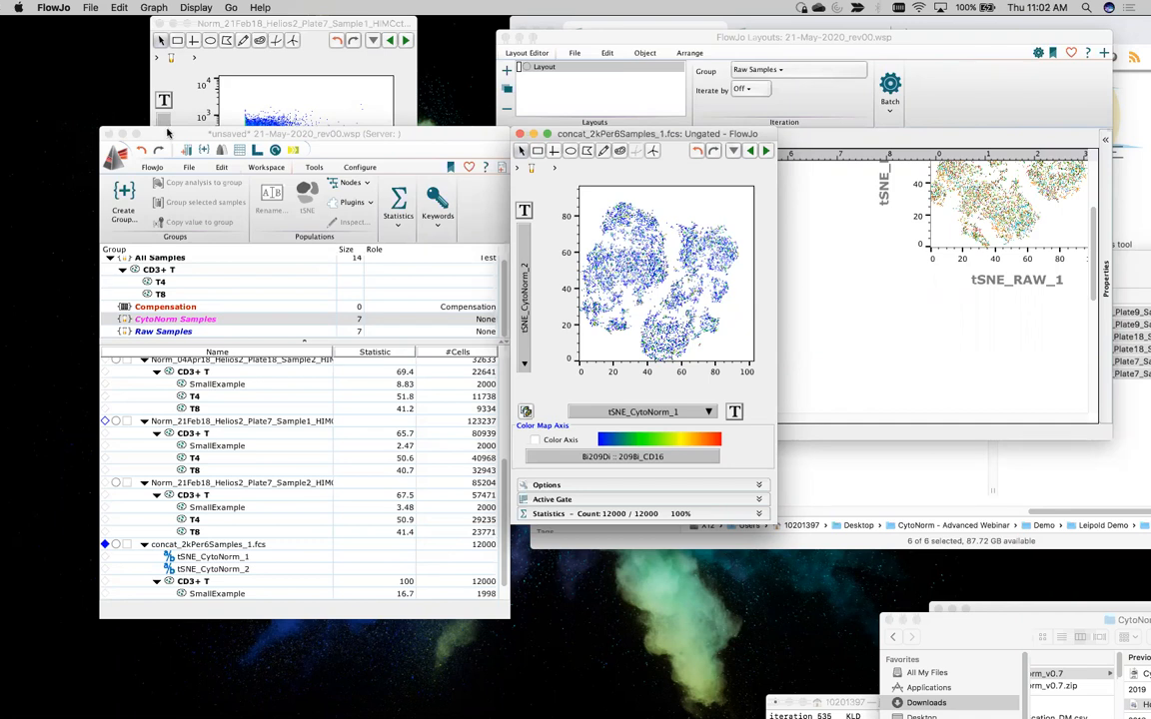
Create a new empty workspace and arrange it in front of the existing 21-May-2020_rev00 workspace
drag(169, 133, 107, 22)
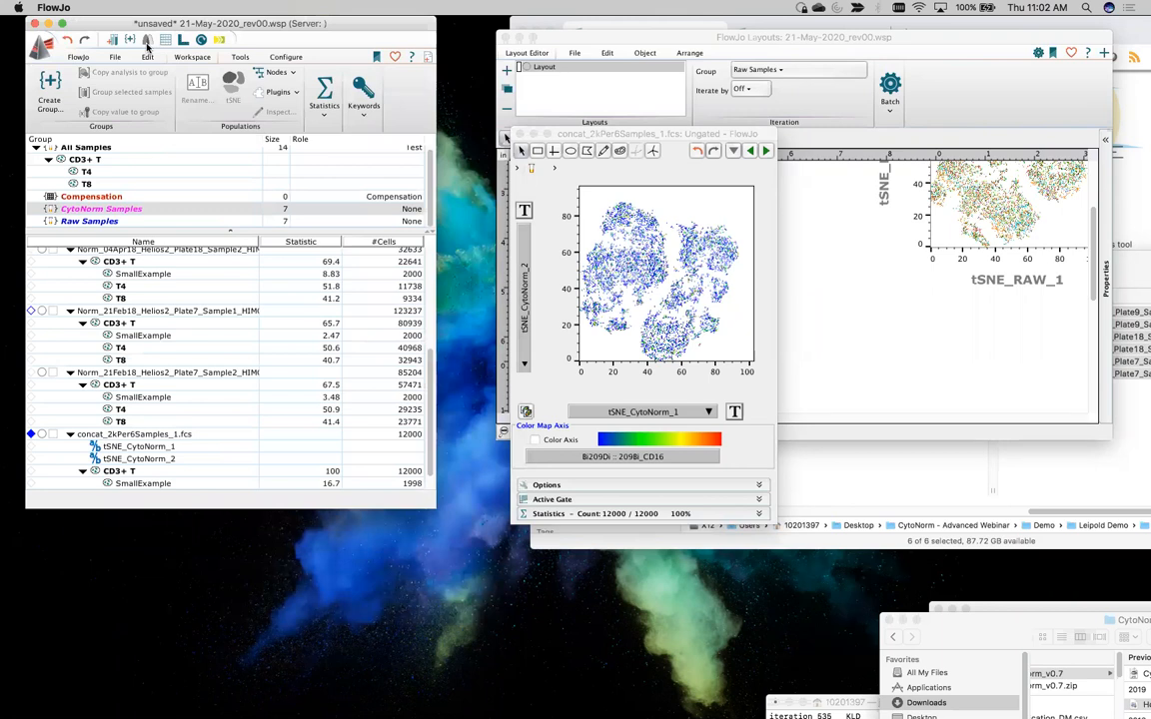
key(super+n)
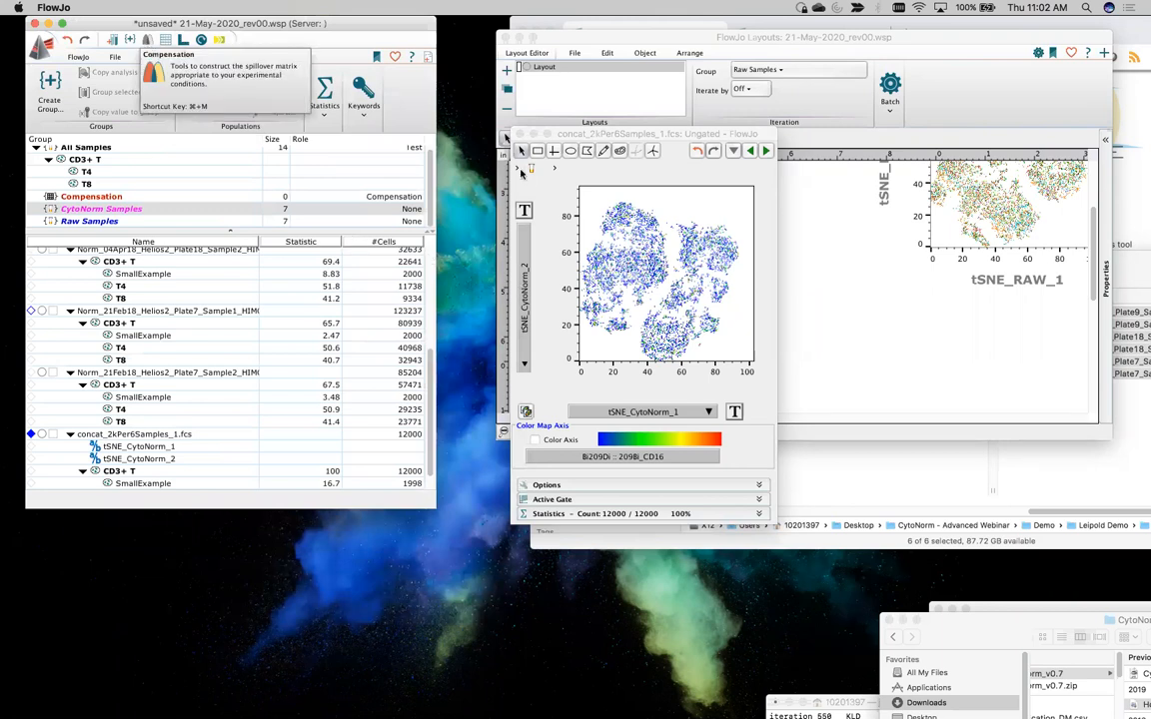
drag(347, 22, 418, 61)
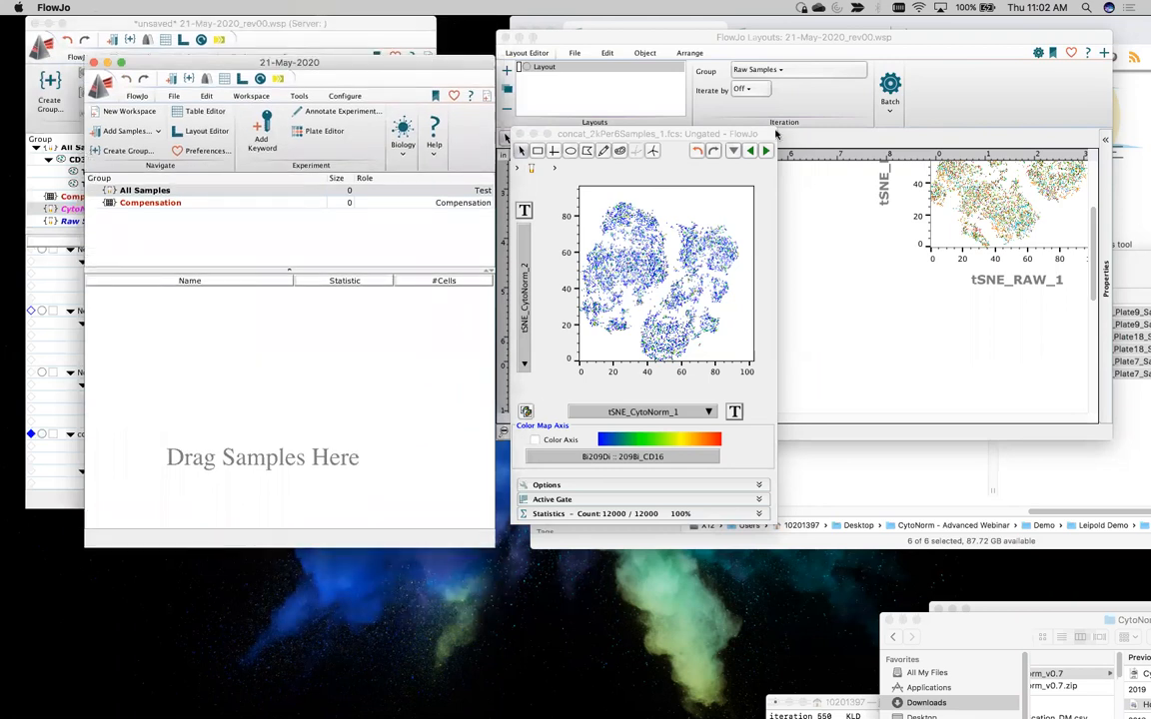
Switch to Finder, open the Gibbons Demo folder inside Demo and widen its file column to read the full FCS names
click(1135, 293)
drag(1115, 263, 688, 118)
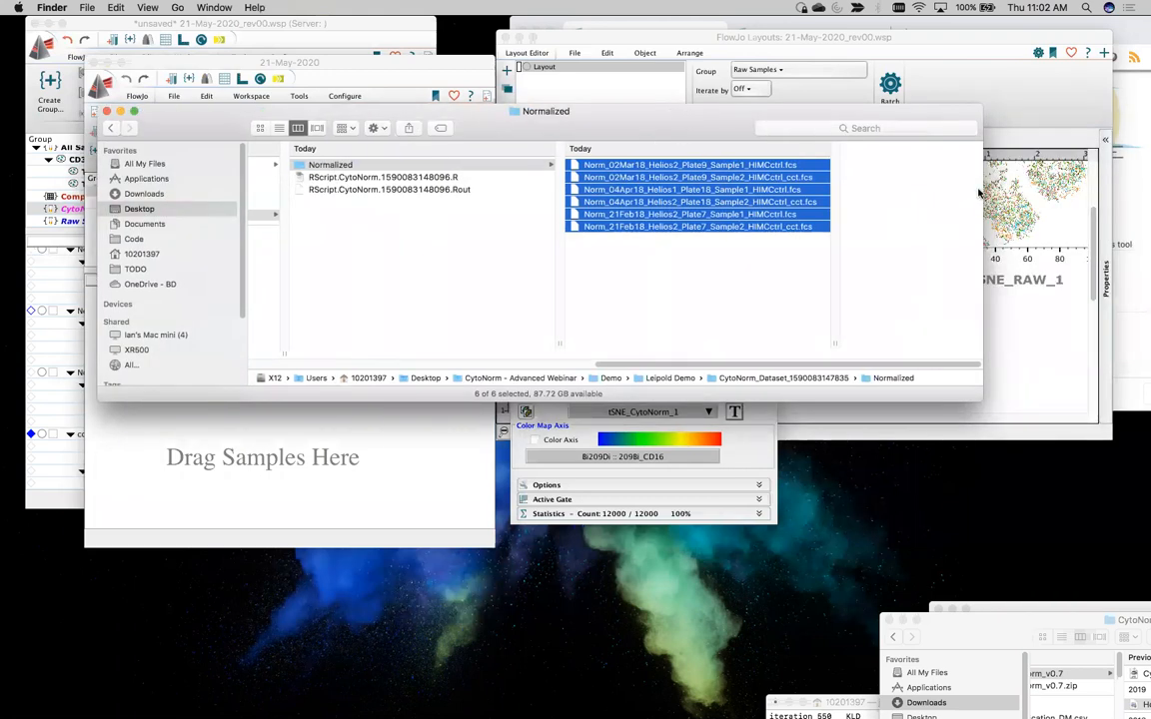
drag(979, 192, 903, 203)
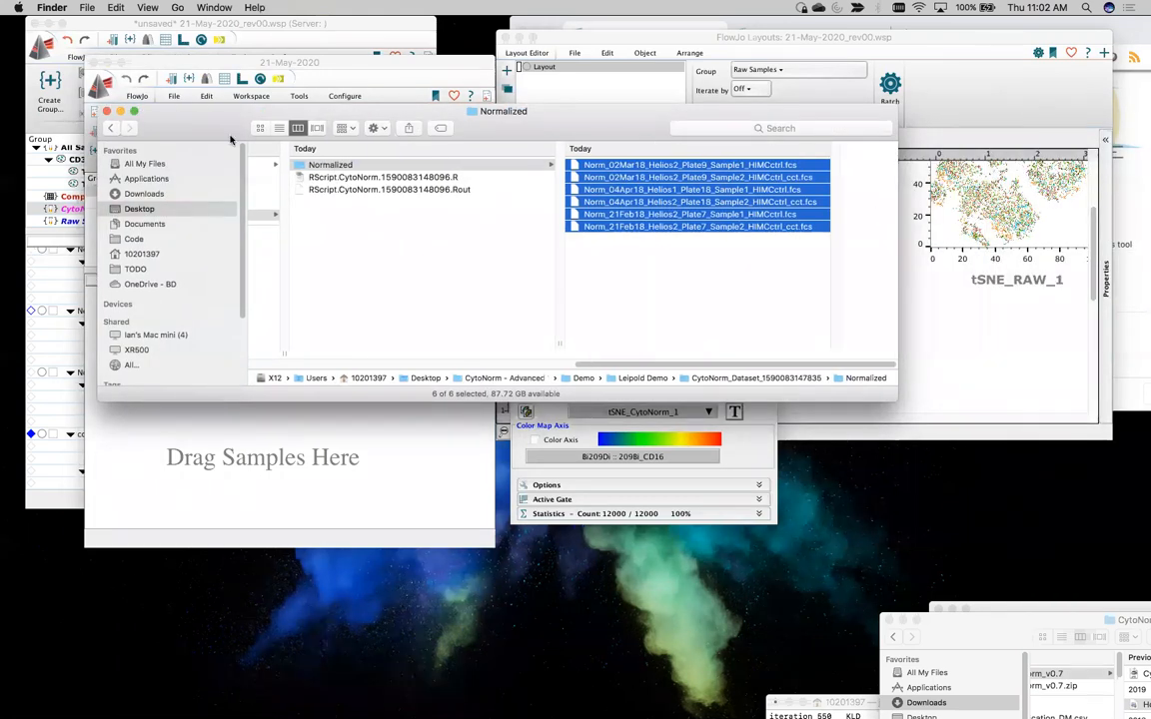
drag(199, 136, 455, 54)
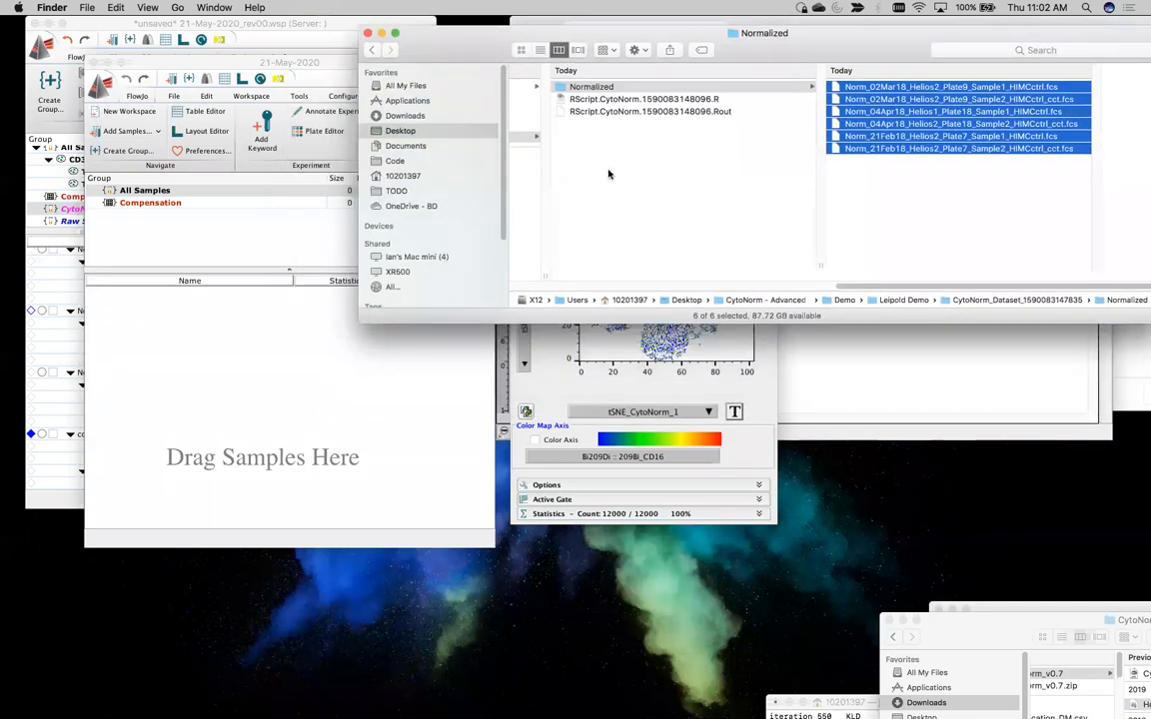
scroll(686, 149, left, 5)
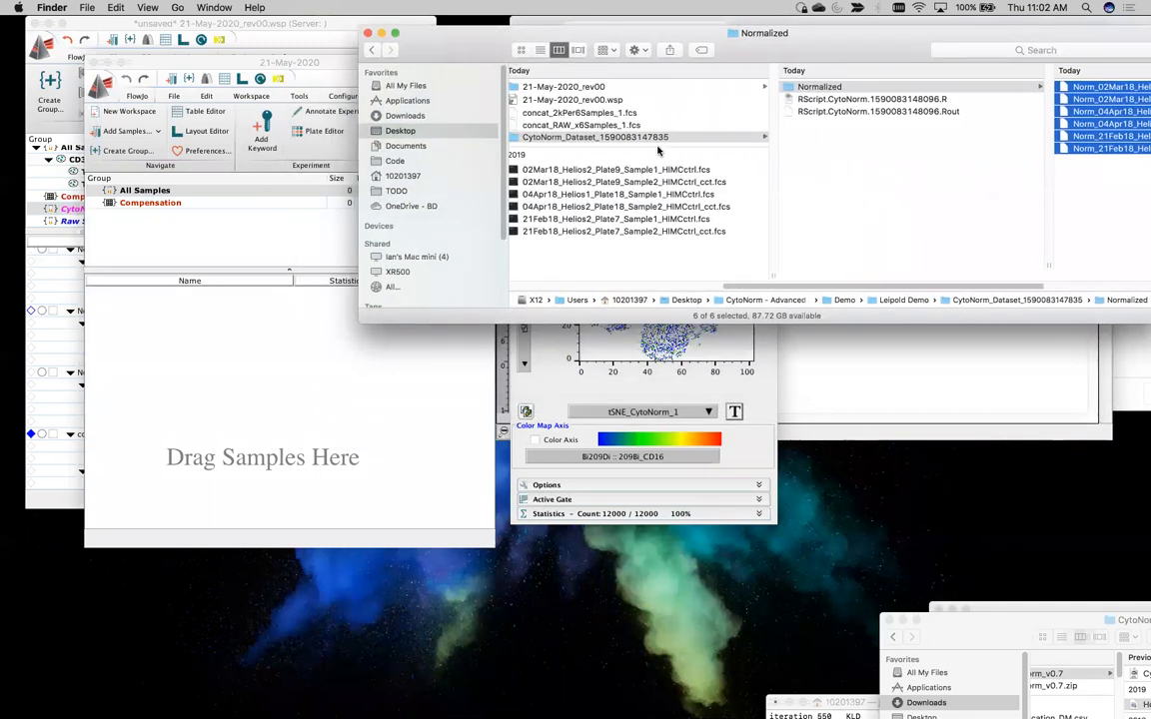
scroll(699, 139, left, 5)
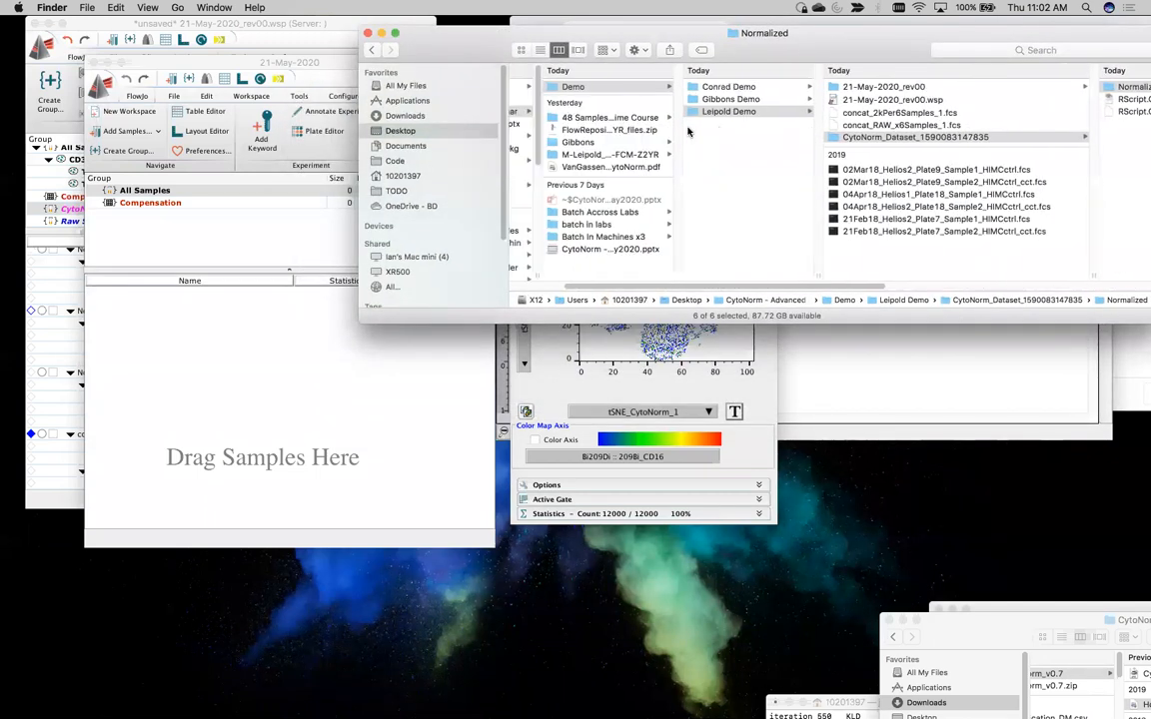
click(713, 99)
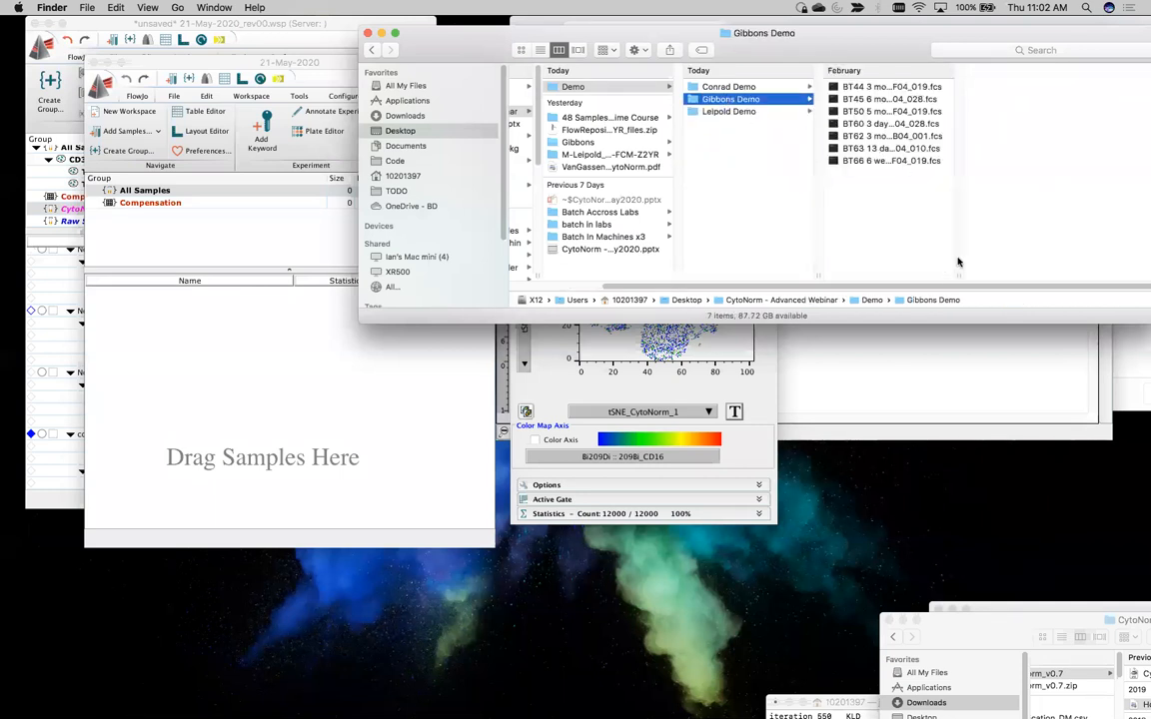
drag(958, 277, 1047, 265)
click(896, 86)
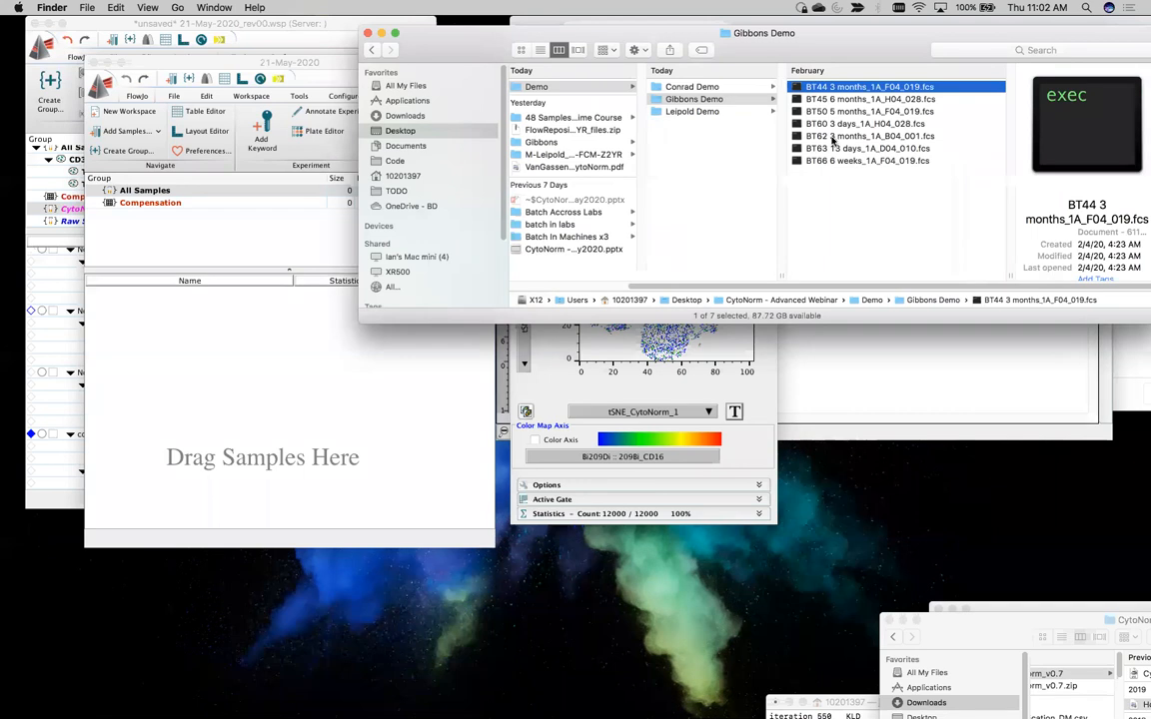
Add the CytoNorm workspace plugin to the new empty workspace
click(316, 328)
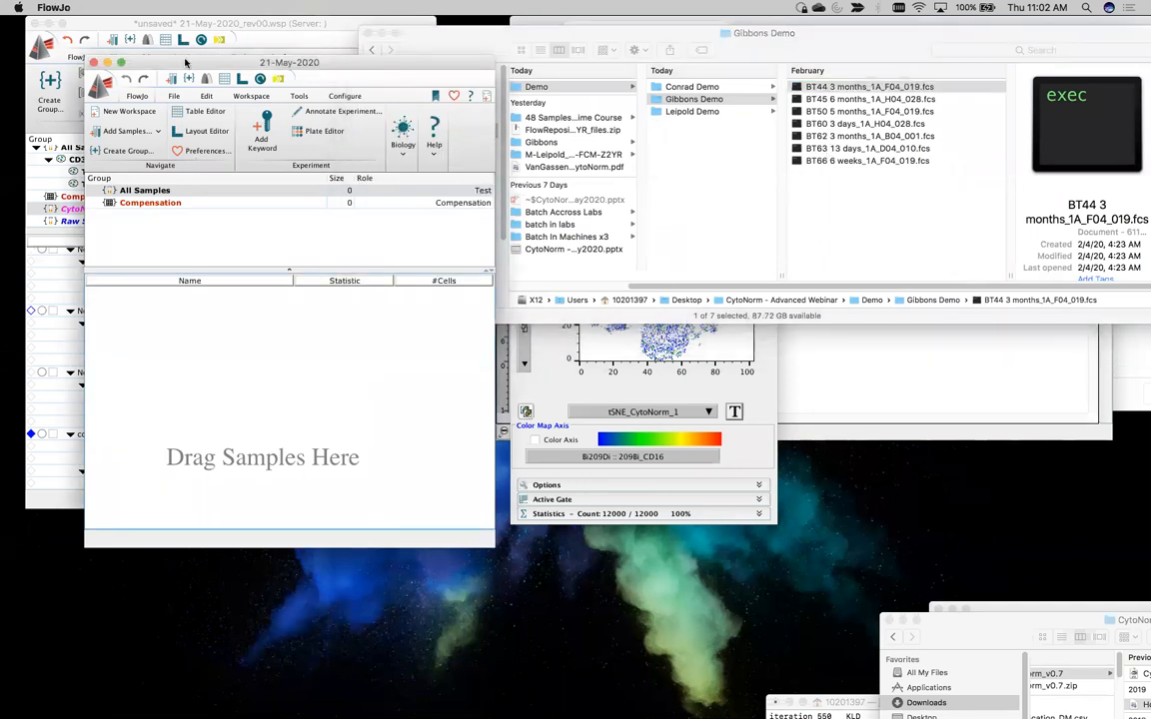
drag(178, 60, 158, 41)
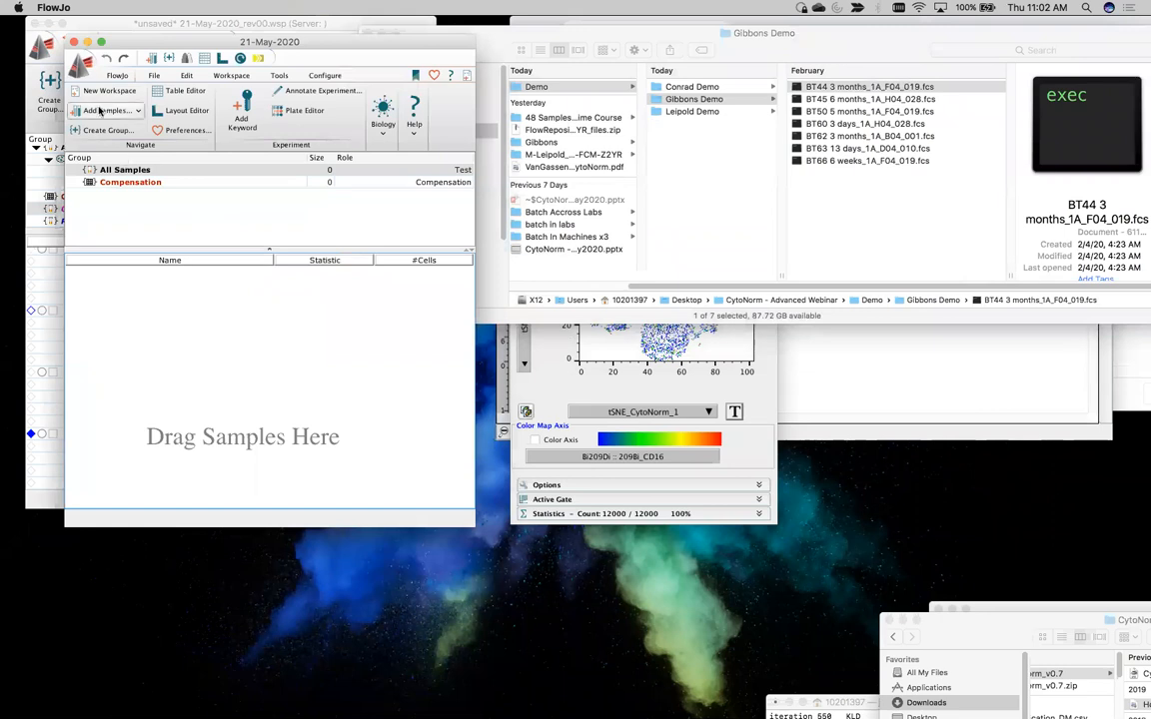
click(212, 75)
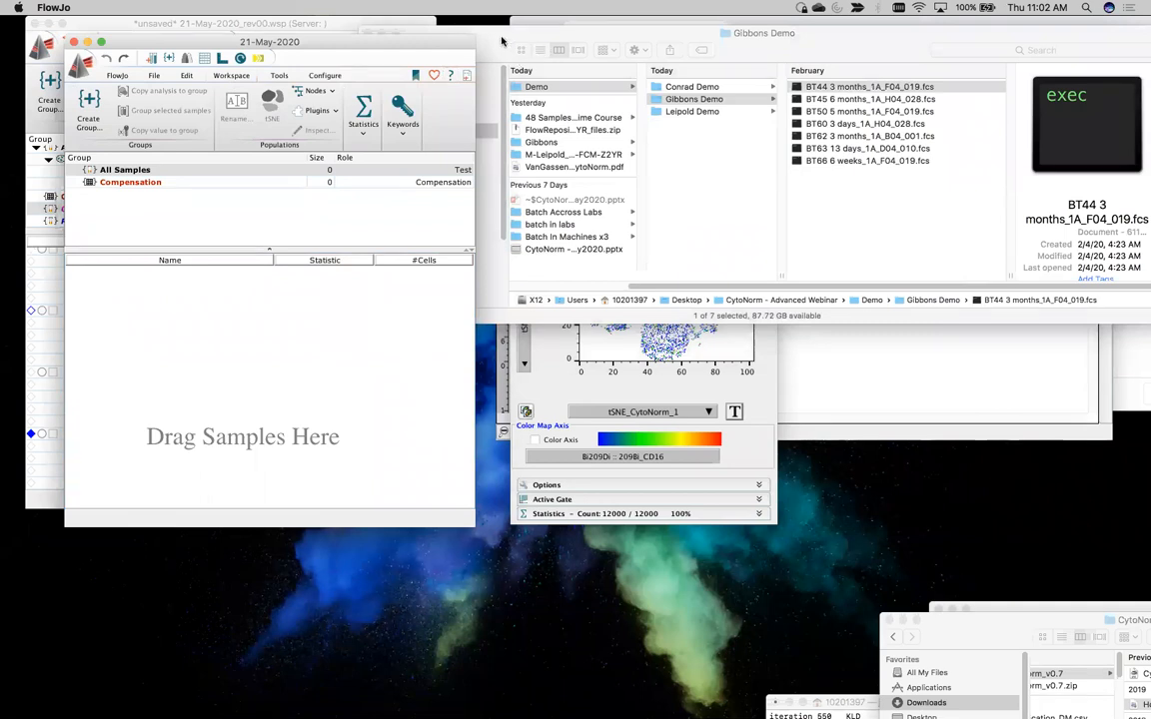
click(318, 112)
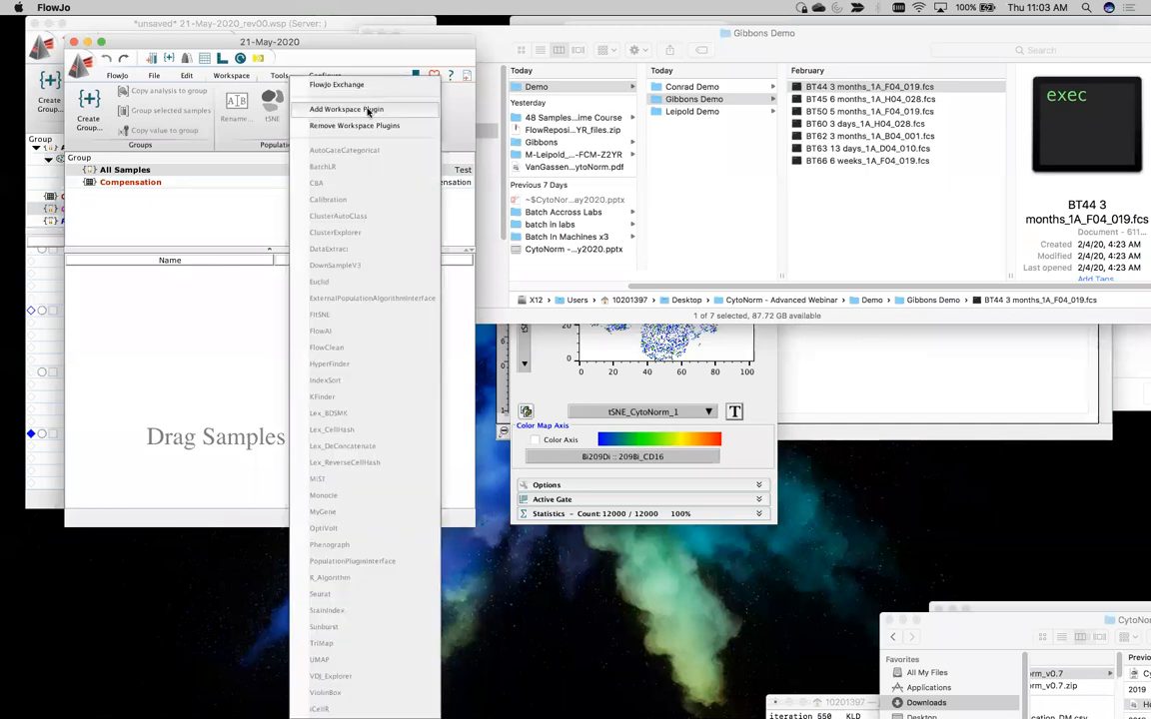
click(368, 111)
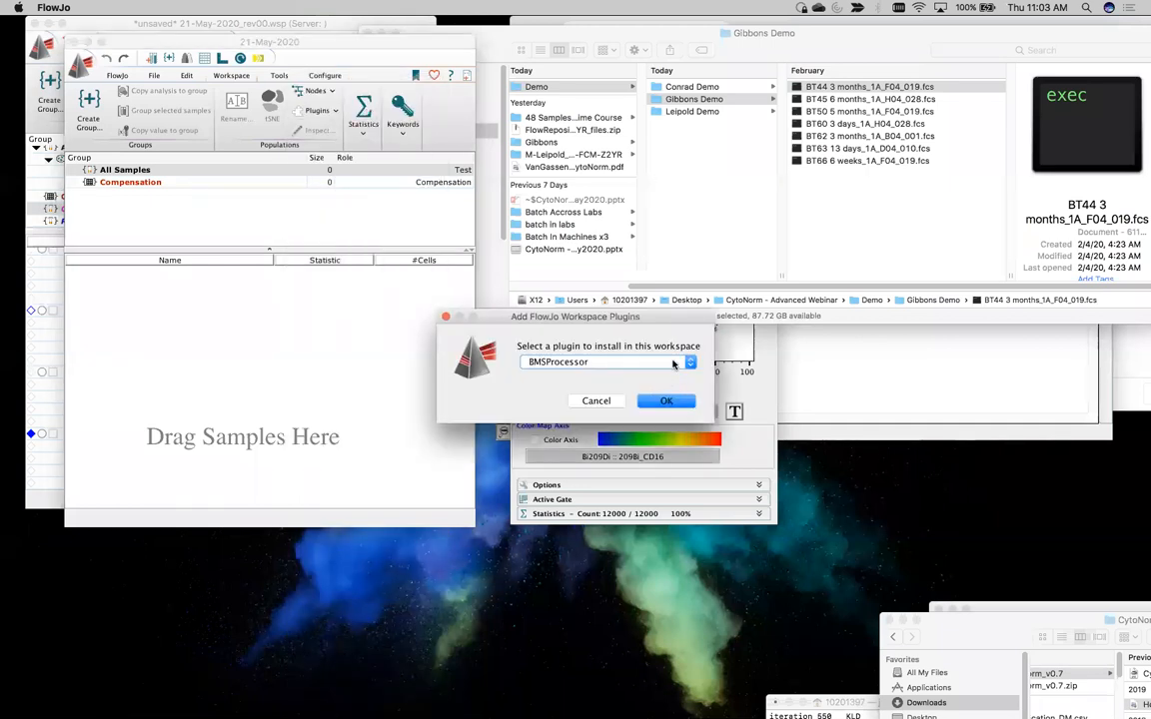
click(674, 364)
click(594, 375)
click(663, 400)
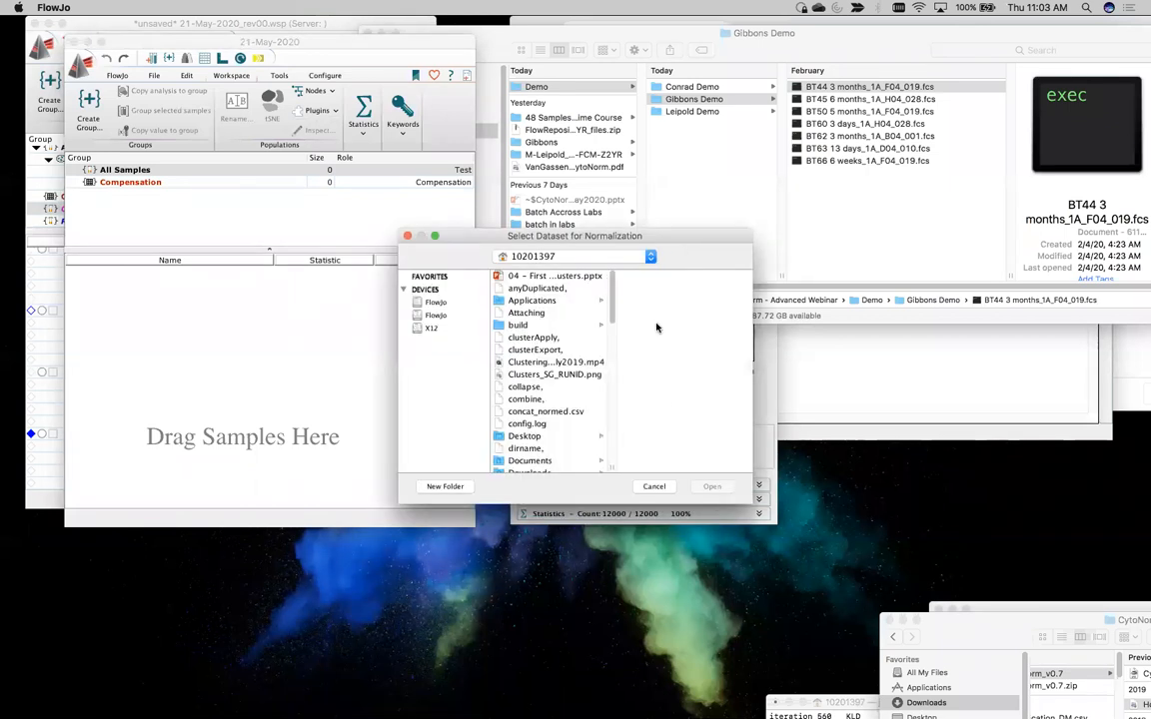
Load all seven BT FCS files from the Gibbons Demo folder as the dataset for normalization
drag(669, 236, 479, 74)
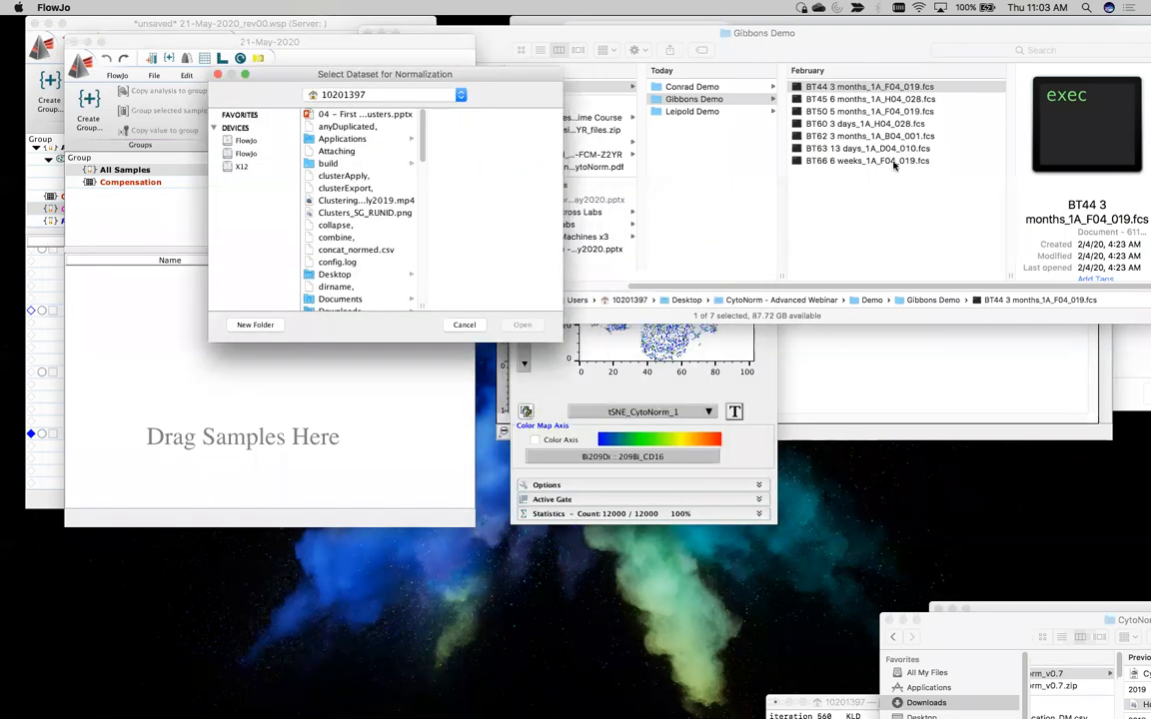
click(844, 163)
shift+click(847, 160)
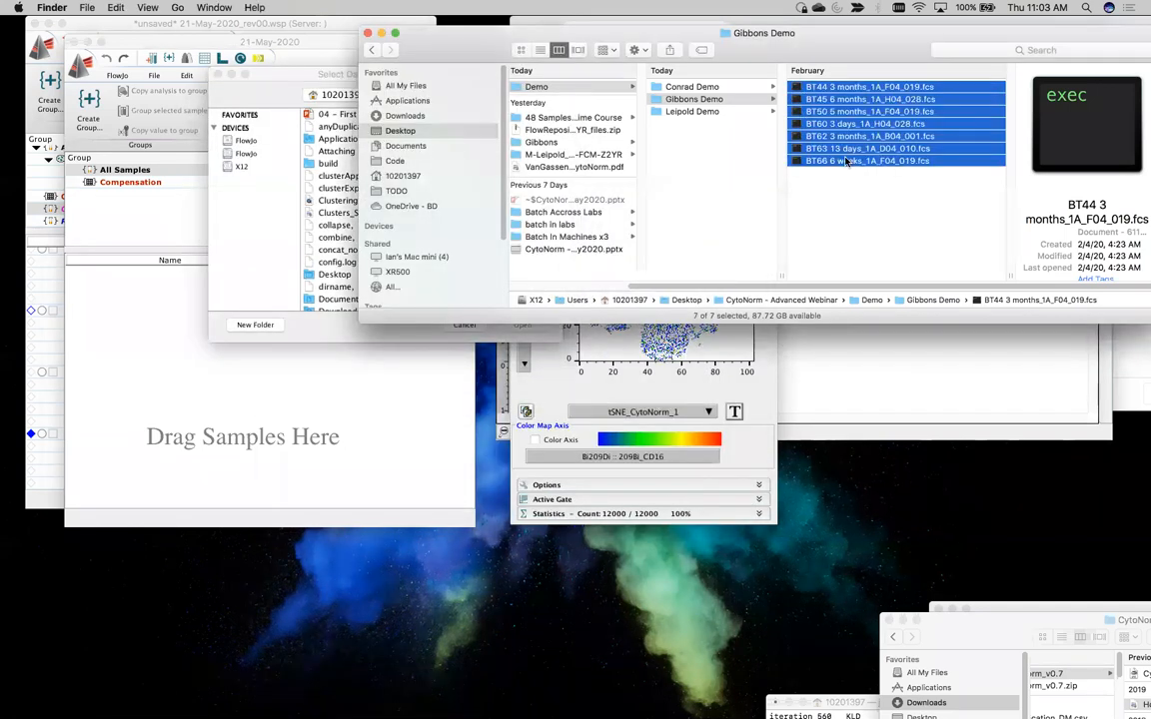
drag(445, 38, 634, 32)
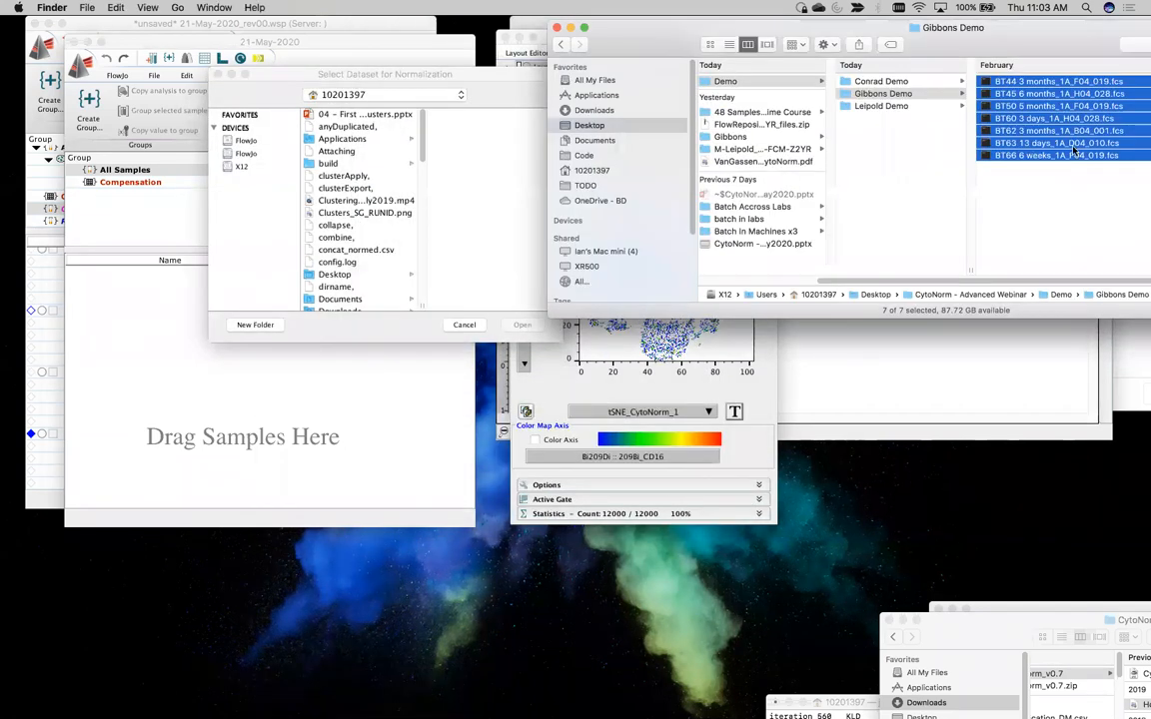
drag(1035, 128, 468, 172)
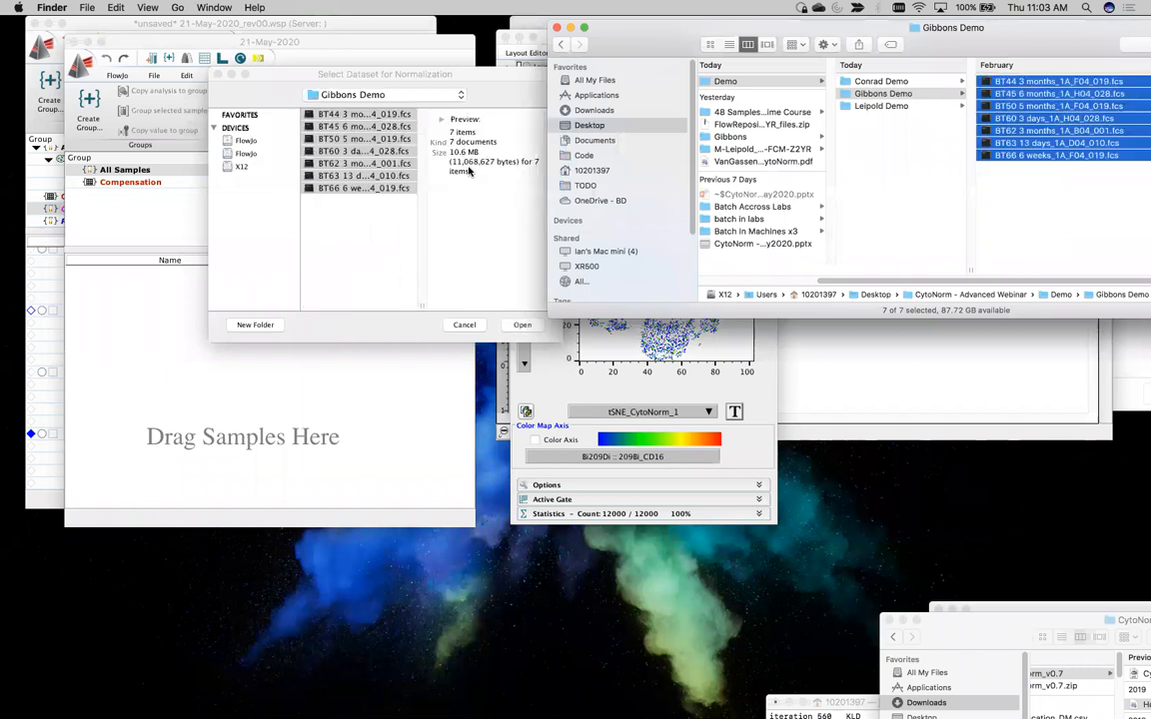
click(364, 341)
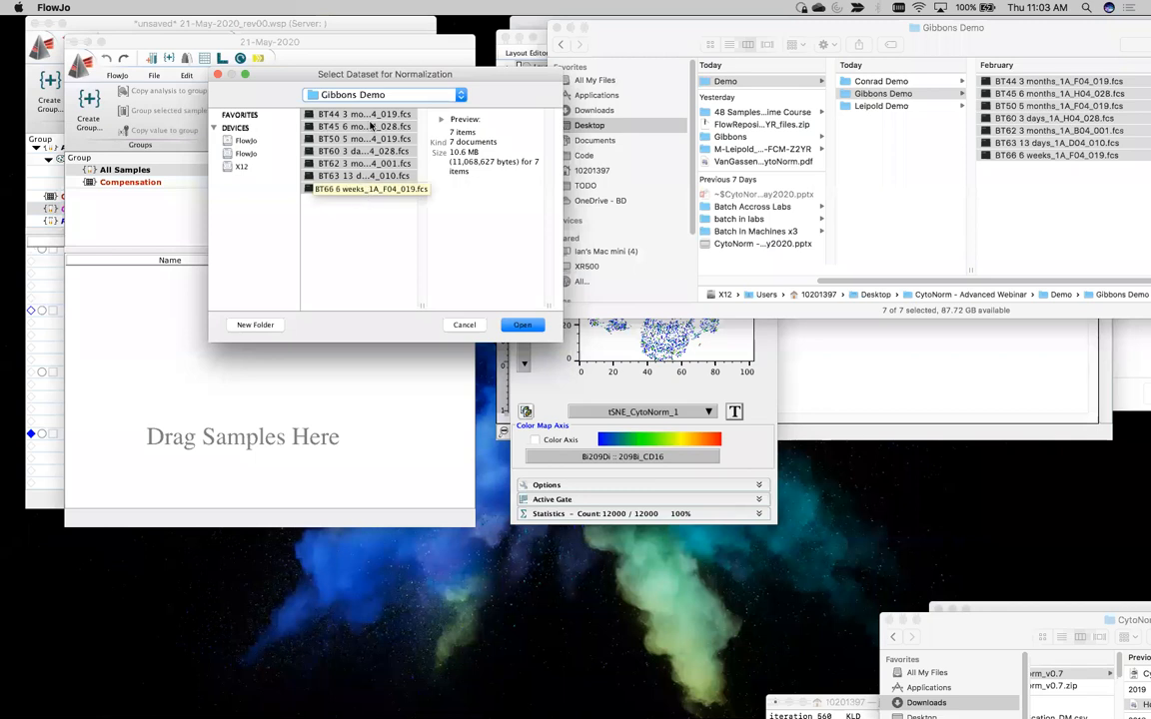
click(523, 326)
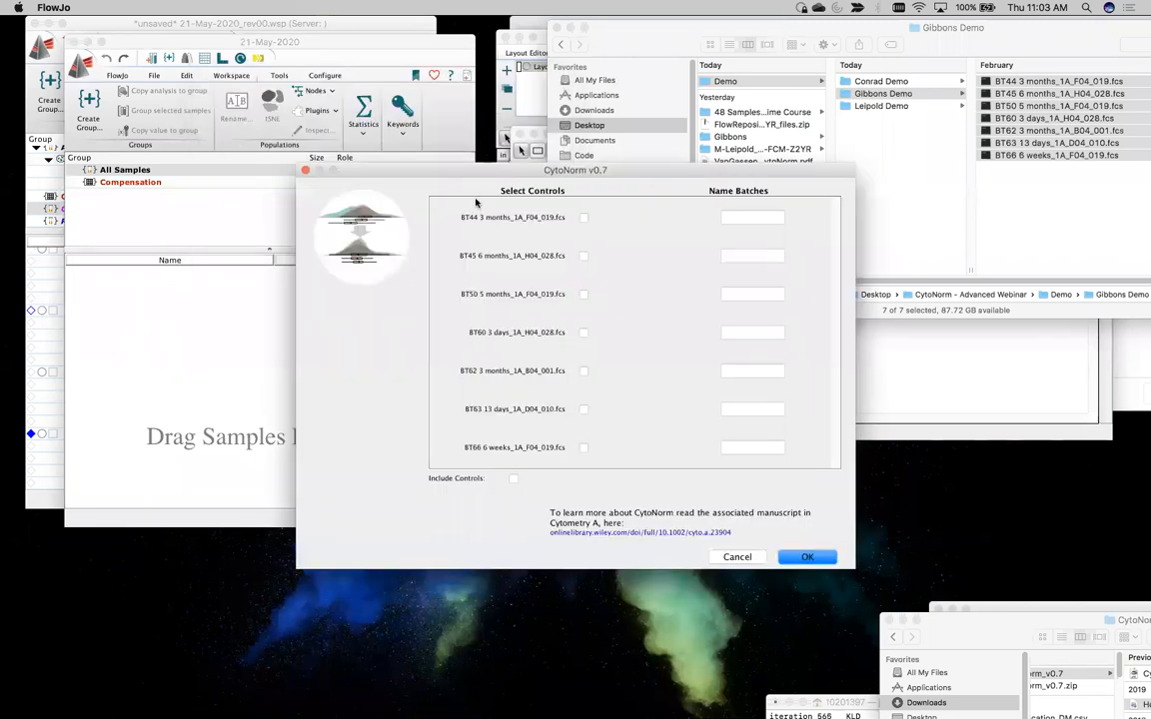
Mark all seven BT samples, from BT44 to BT66, as controls in the CytoNorm setup
drag(445, 172, 264, 28)
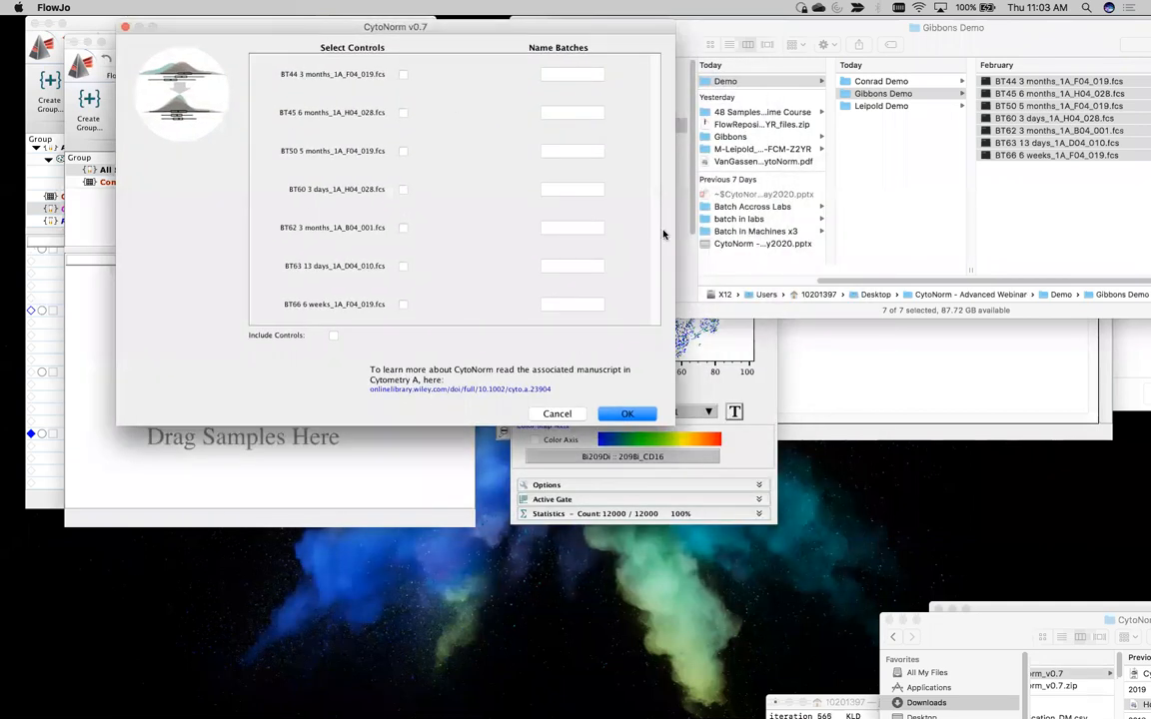
click(402, 74)
click(403, 112)
click(403, 151)
click(403, 189)
click(402, 228)
click(402, 266)
click(403, 303)
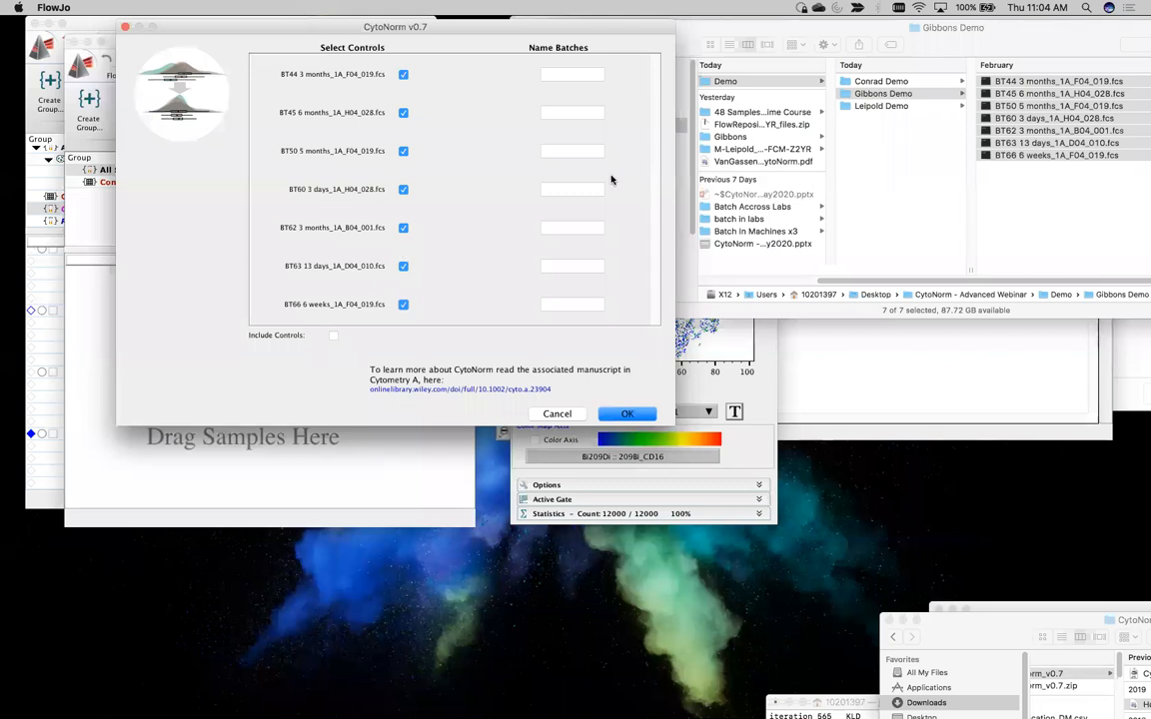
Name the batches A, B, C, D, E, F and G for the seven samples in listed order
click(582, 78)
key(Tab)
key(Tab)
text(C)
key(Tab)
key(Tab)
text(E)
key(Tab)
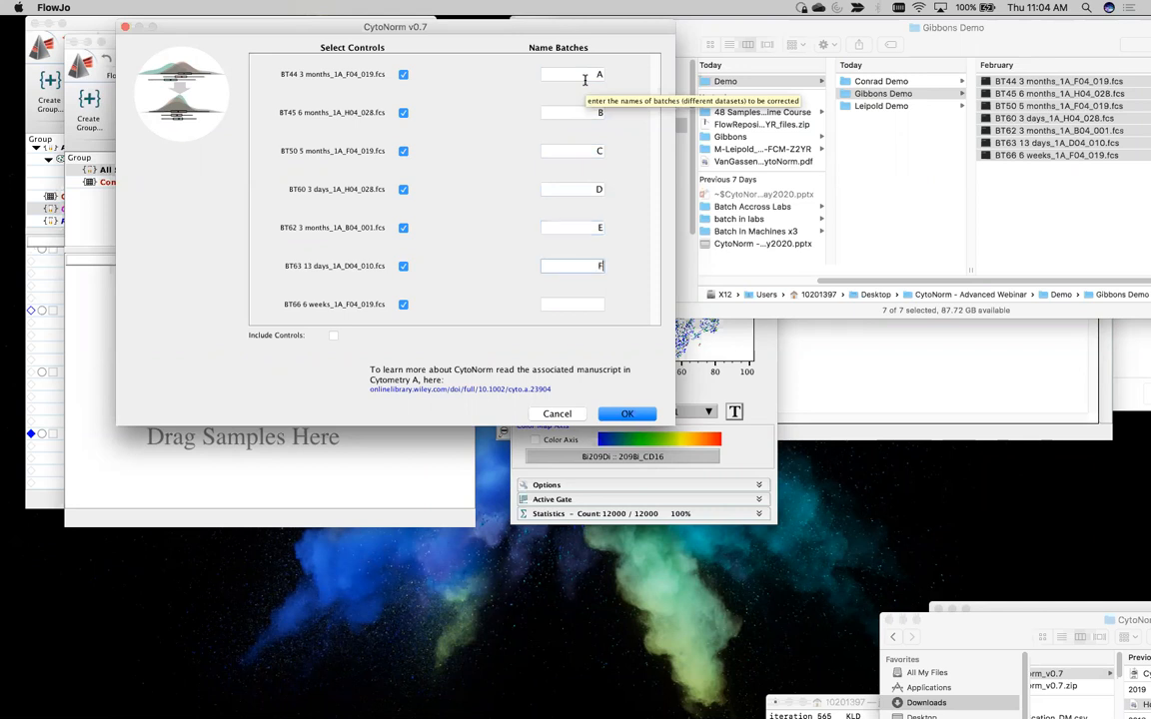
text(F)
key(Tab)
Include the controls, start the CytoNorm normalization and dismiss the extra dataset selection dialog
click(335, 336)
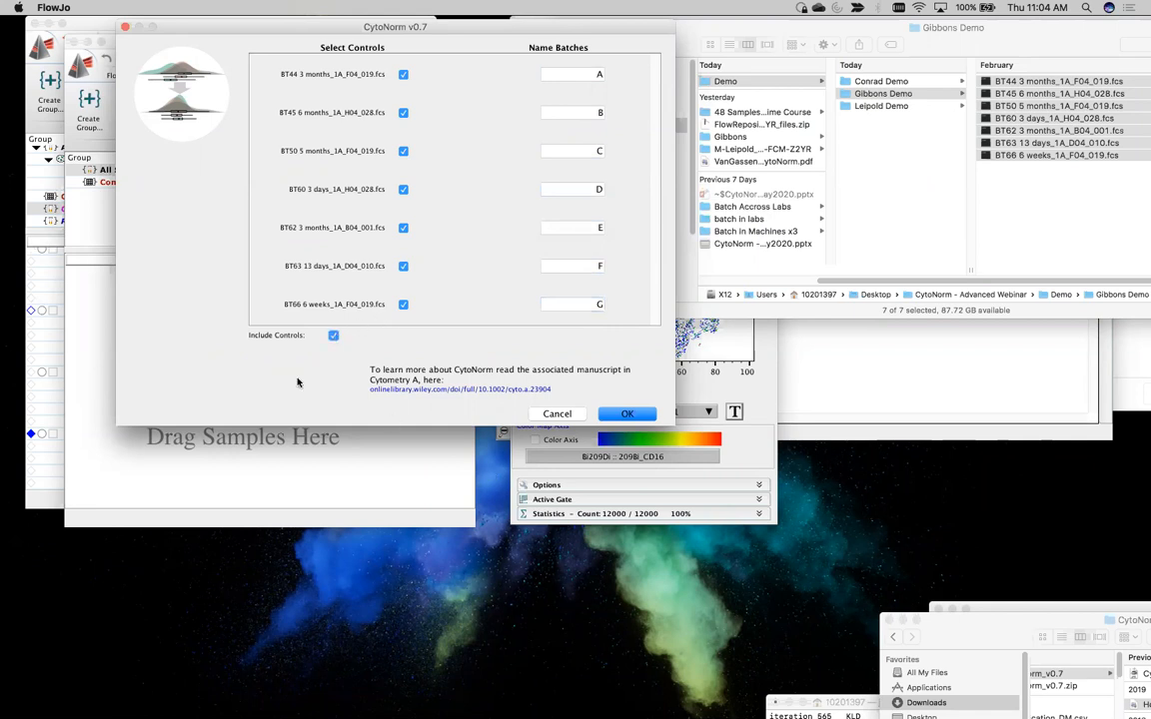
click(627, 413)
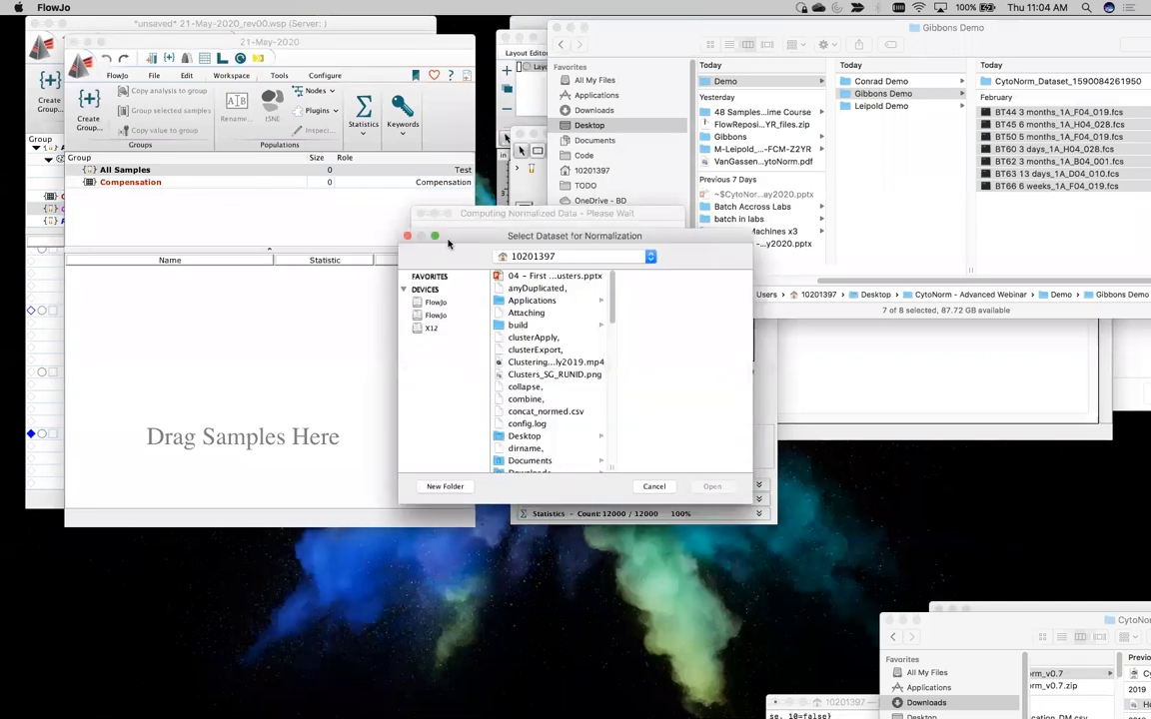
drag(457, 229, 808, 169)
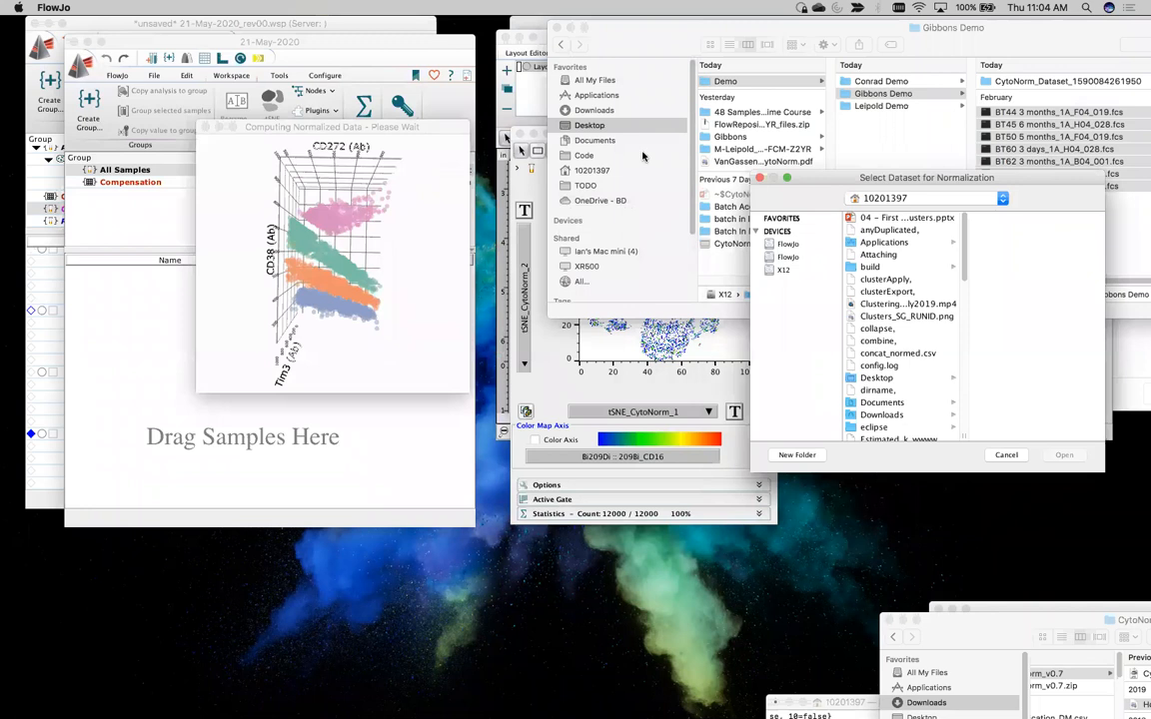
drag(770, 176, 496, 125)
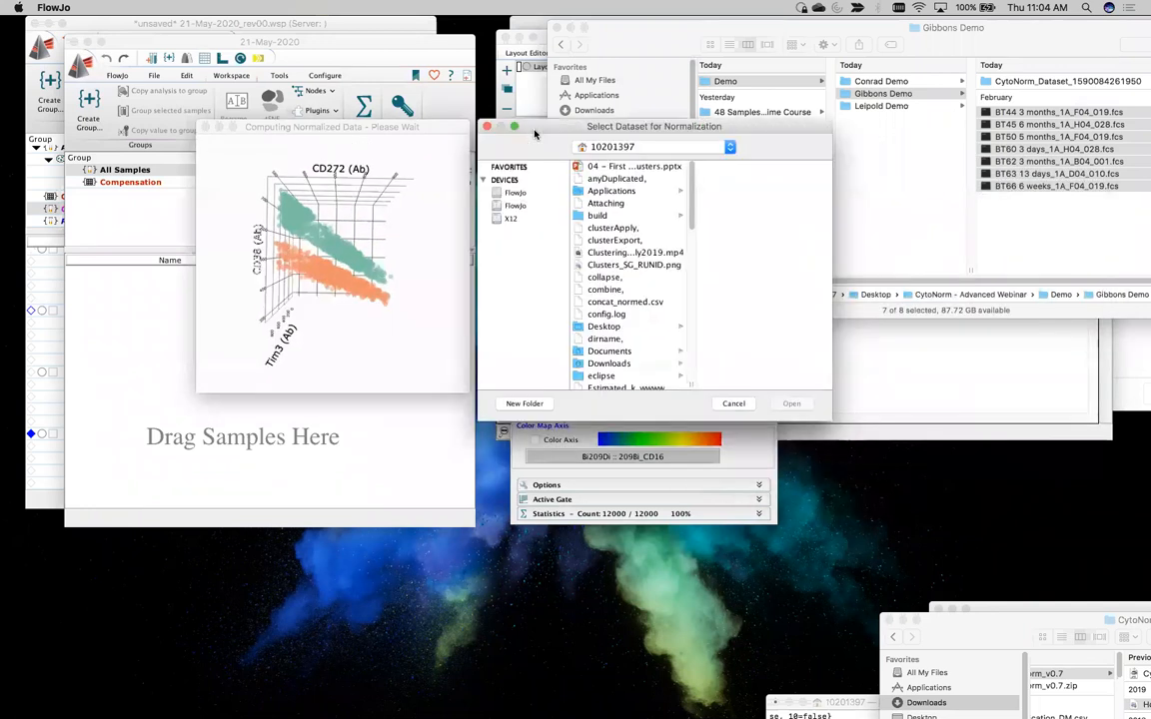
click(487, 125)
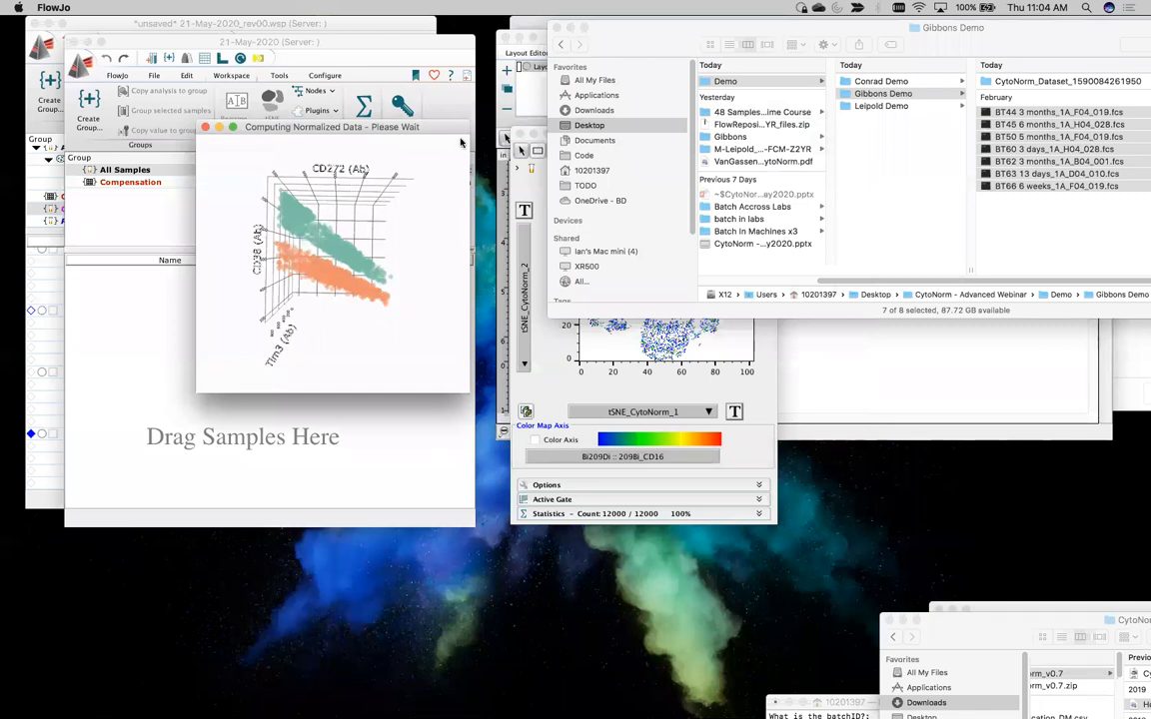
drag(384, 127, 385, 65)
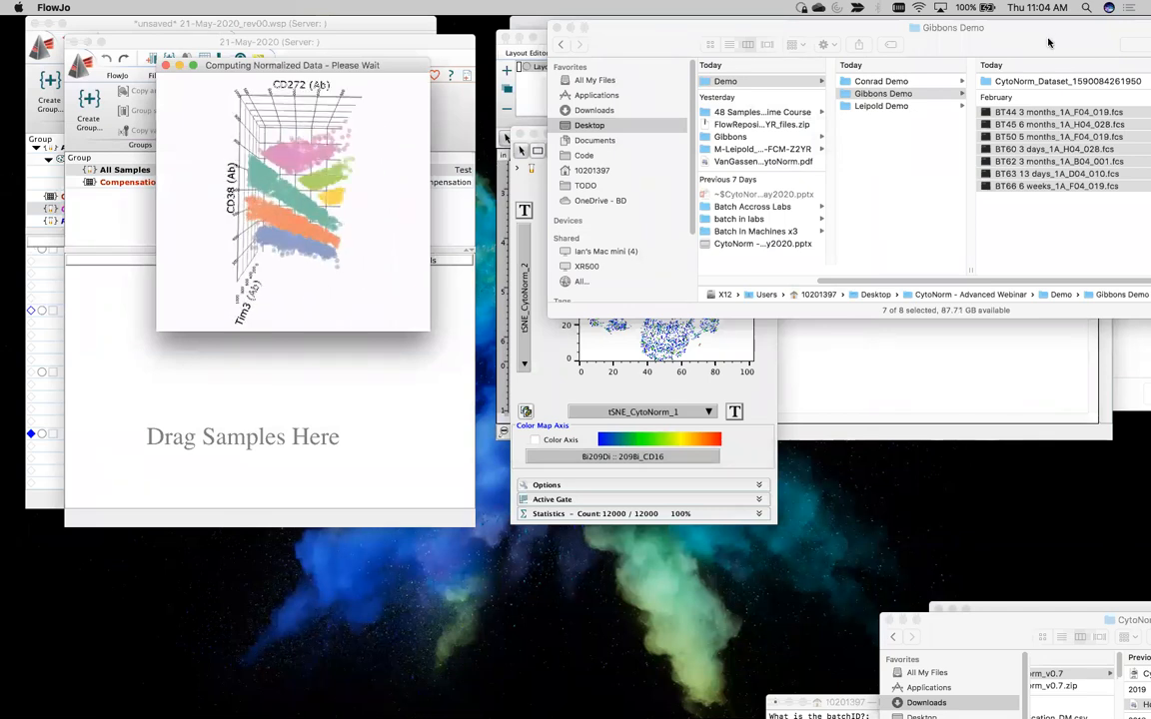
drag(1049, 42, 672, 298)
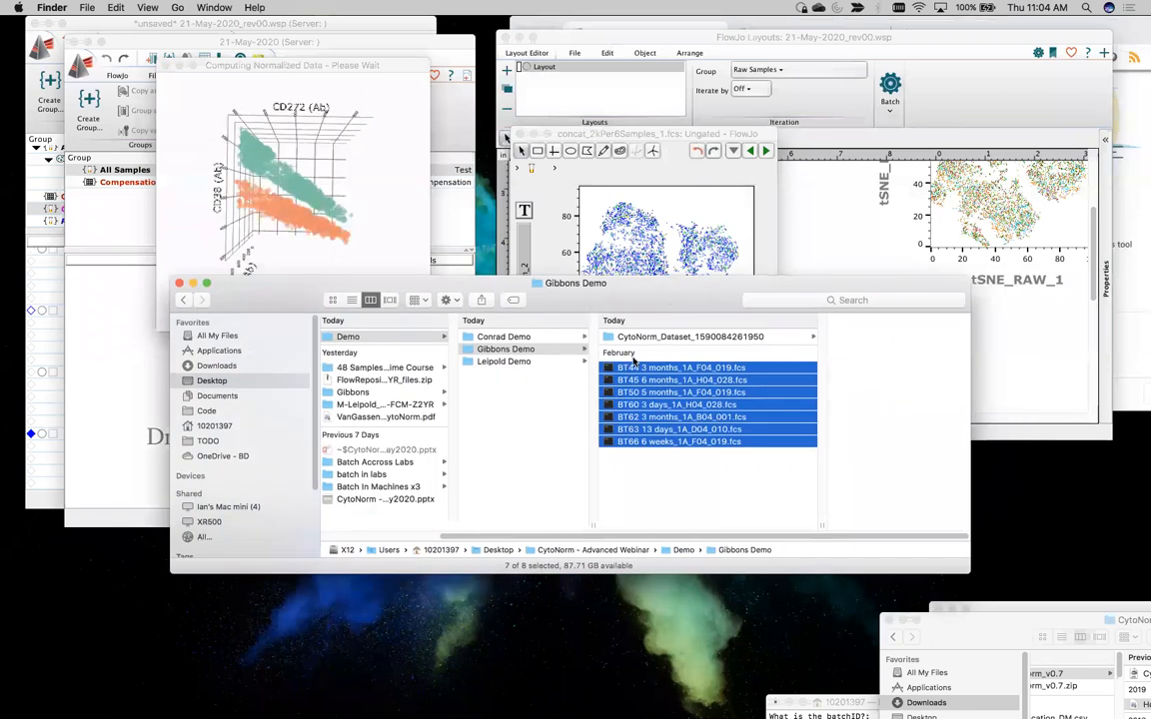
click(628, 338)
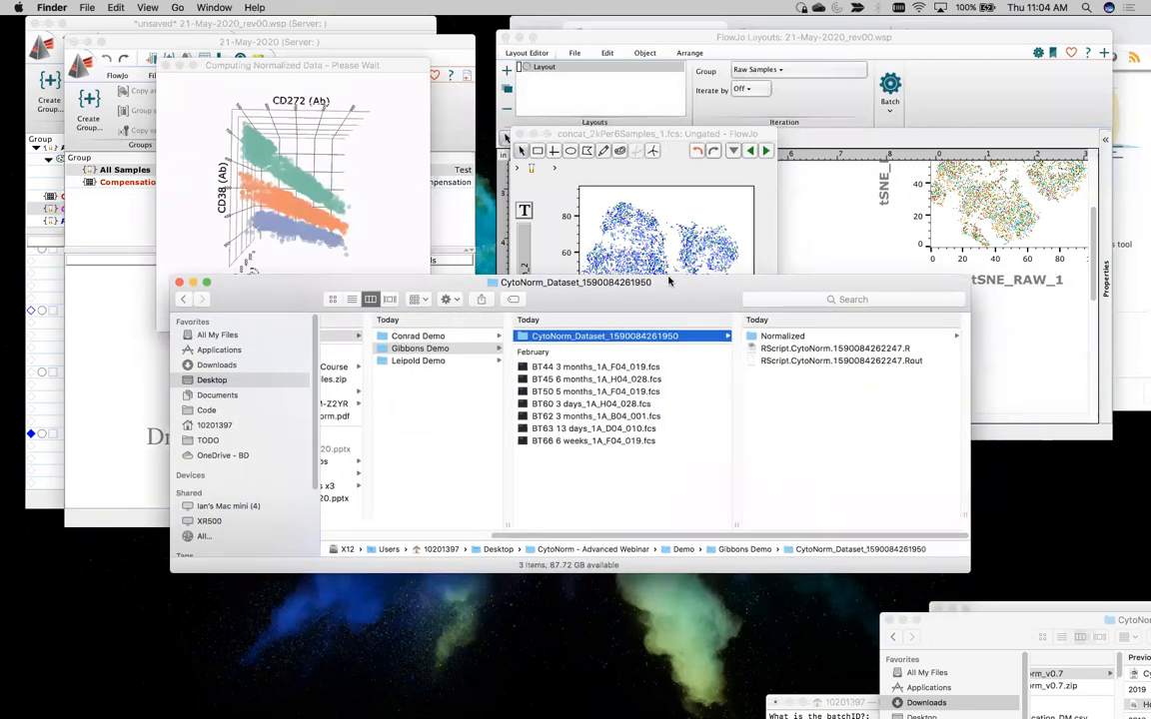
drag(651, 324, 635, 208)
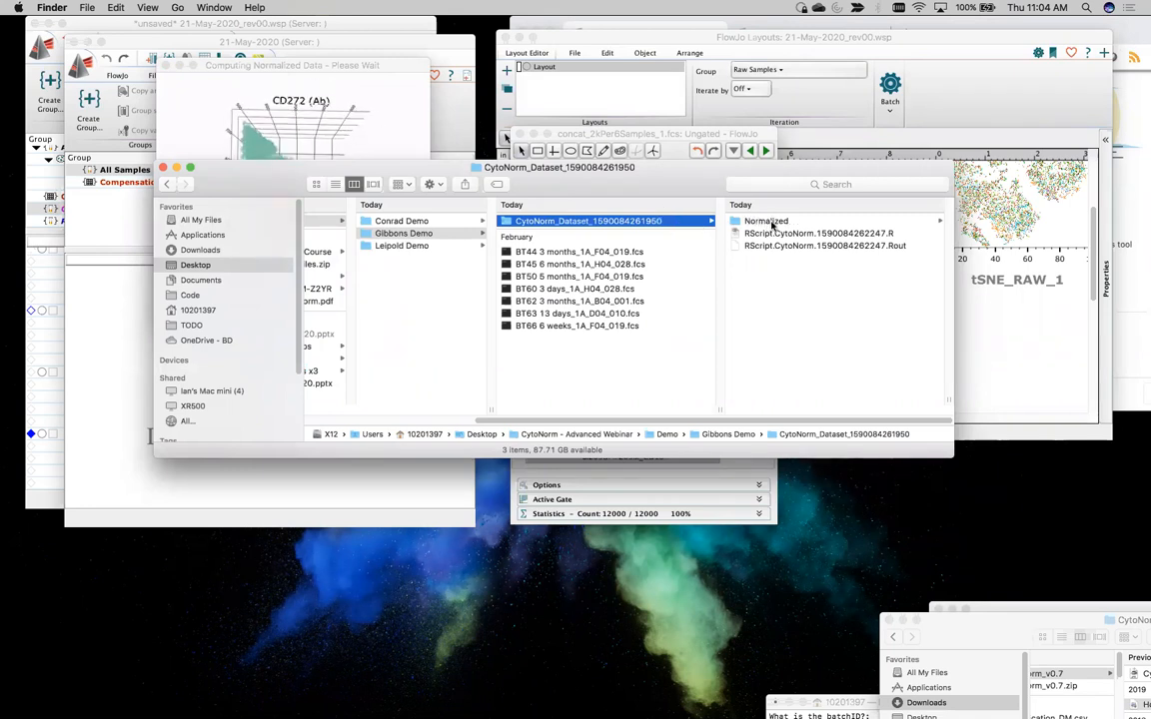
drag(441, 174, 155, 416)
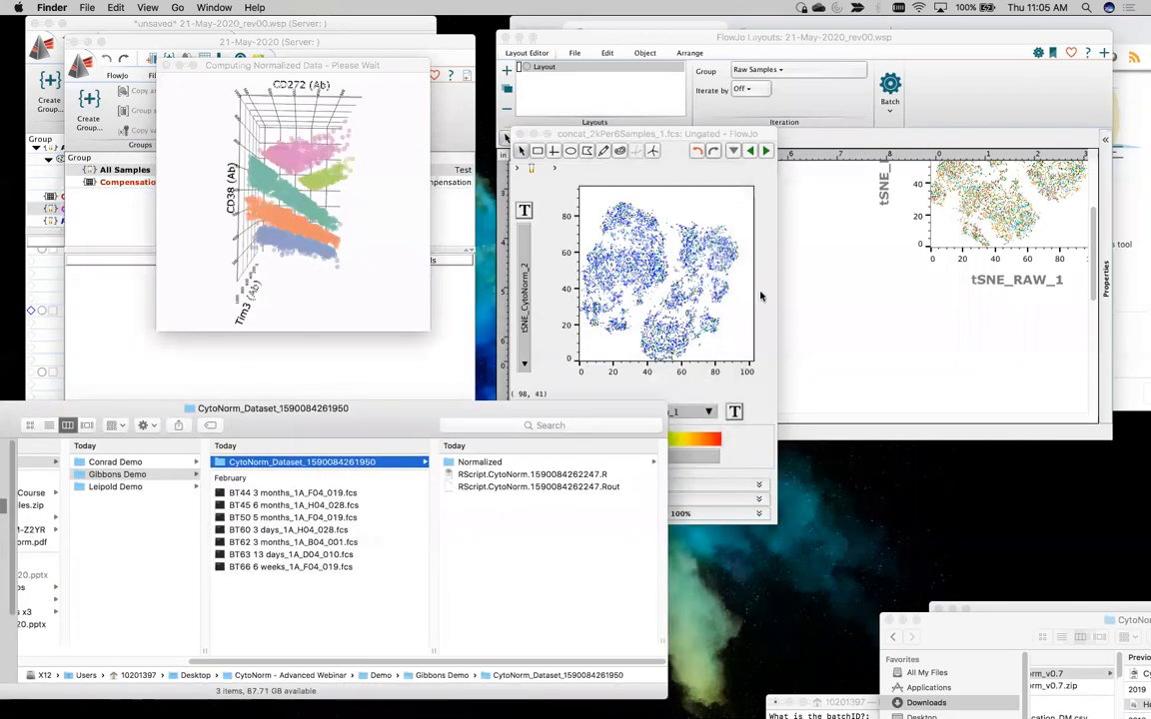
Add the ungated tSNE_CytoNorm plot of concat_2kPer6Samples_1.fcs to the layout and place it beneath the first tSNE_RAW plot
click(866, 291)
click(754, 465)
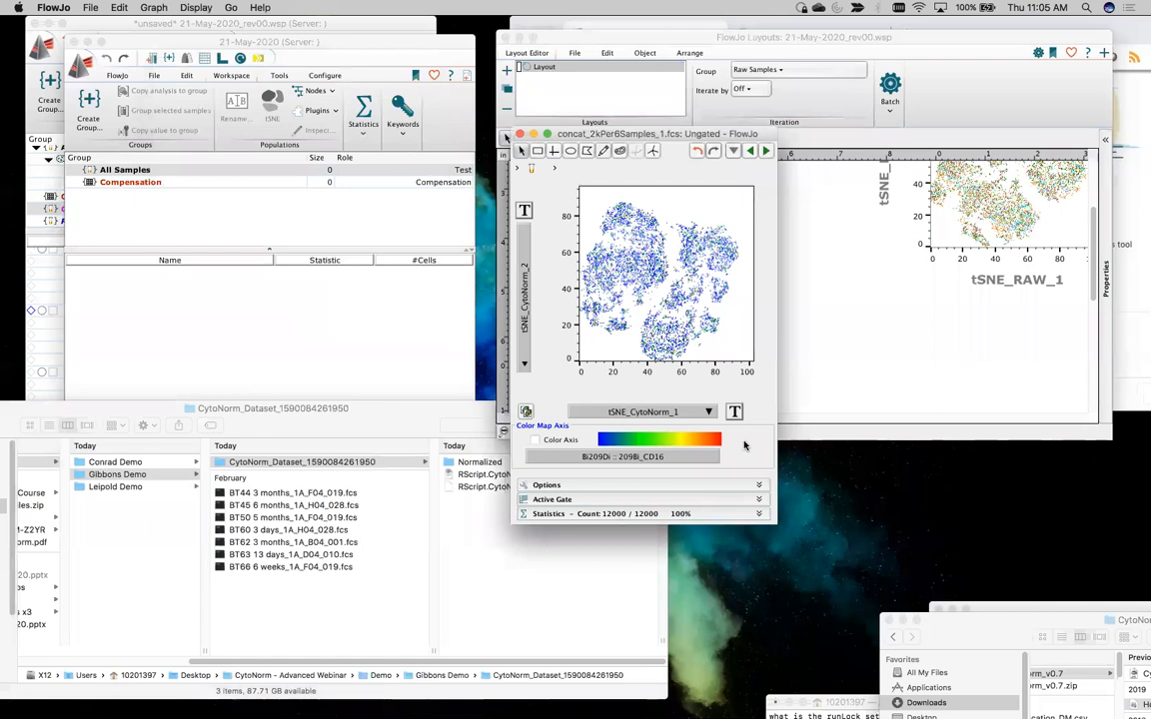
key(super+l)
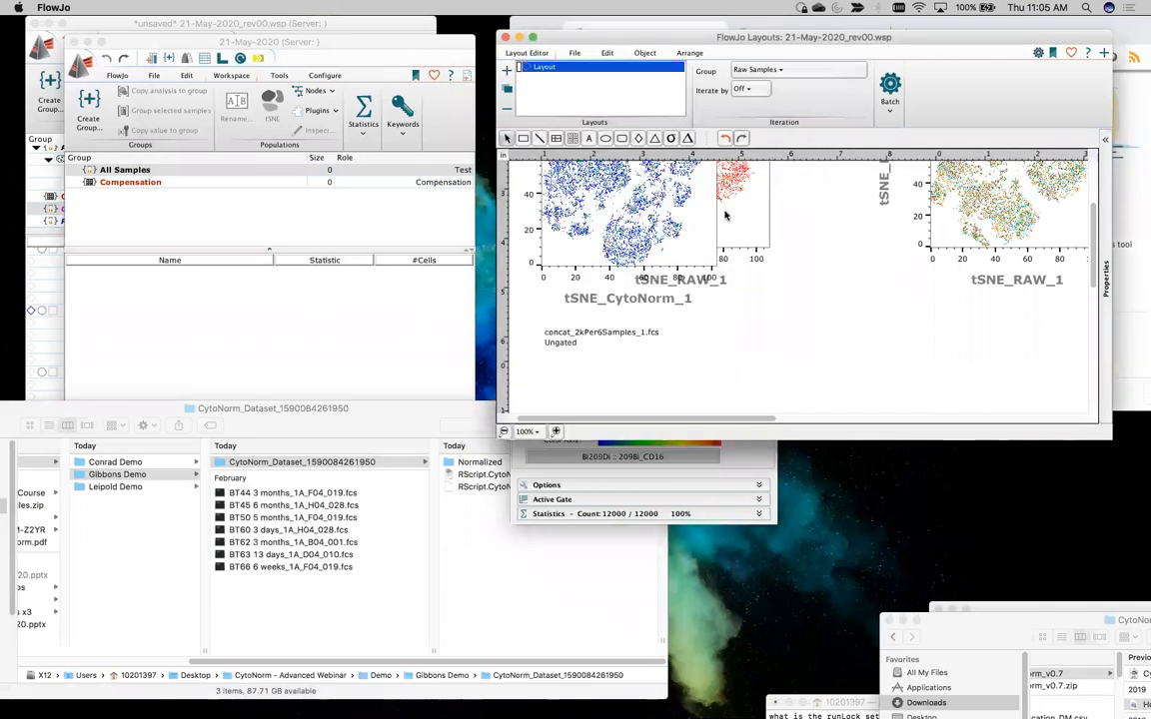
drag(706, 281, 715, 319)
scroll(699, 299, down, 5)
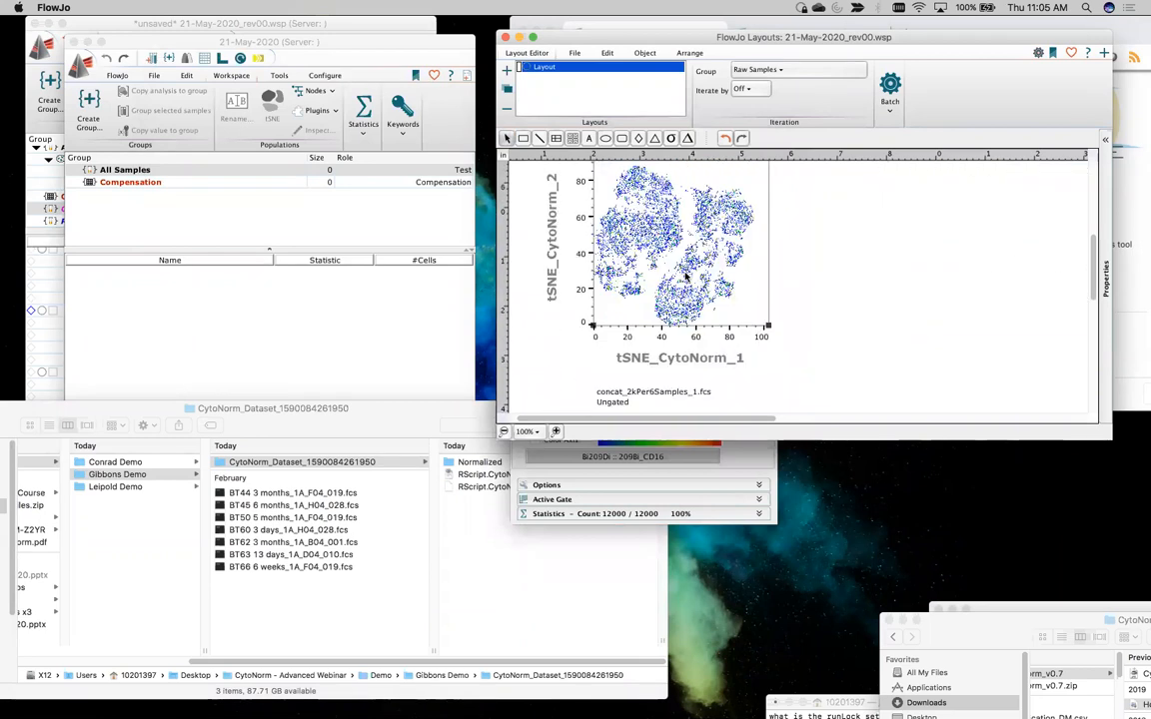
scroll(687, 277, up, 5)
scroll(686, 276, down, 6)
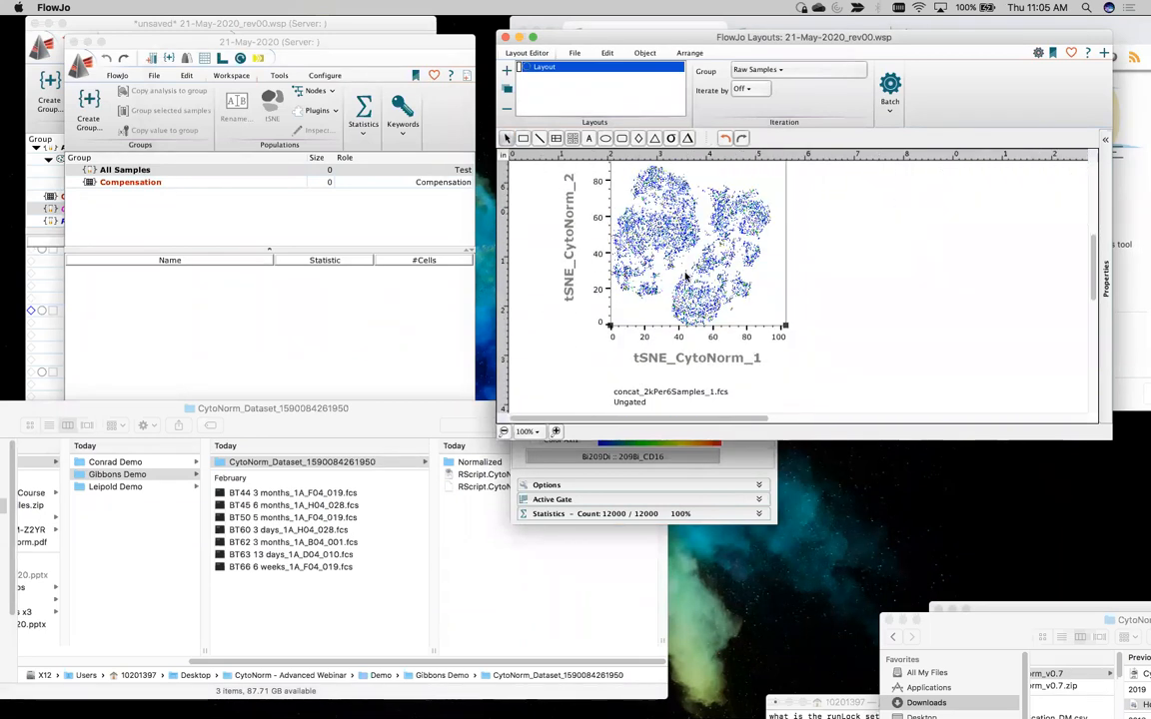
Overlay the concatenated file's T4 and T8 populations on the first tSNE_CytoNorm plot, with an ungated tSNE_CytoNorm copy beside it
click(39, 290)
scroll(165, 313, down, 2)
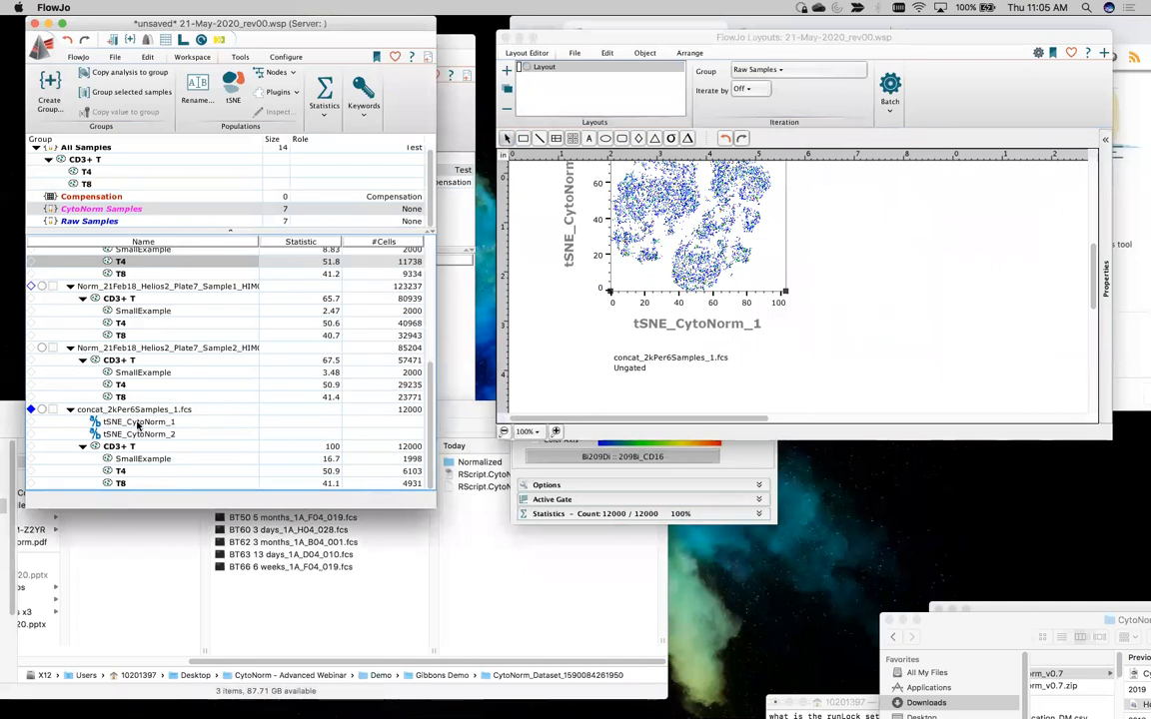
click(142, 471)
shift+click(143, 483)
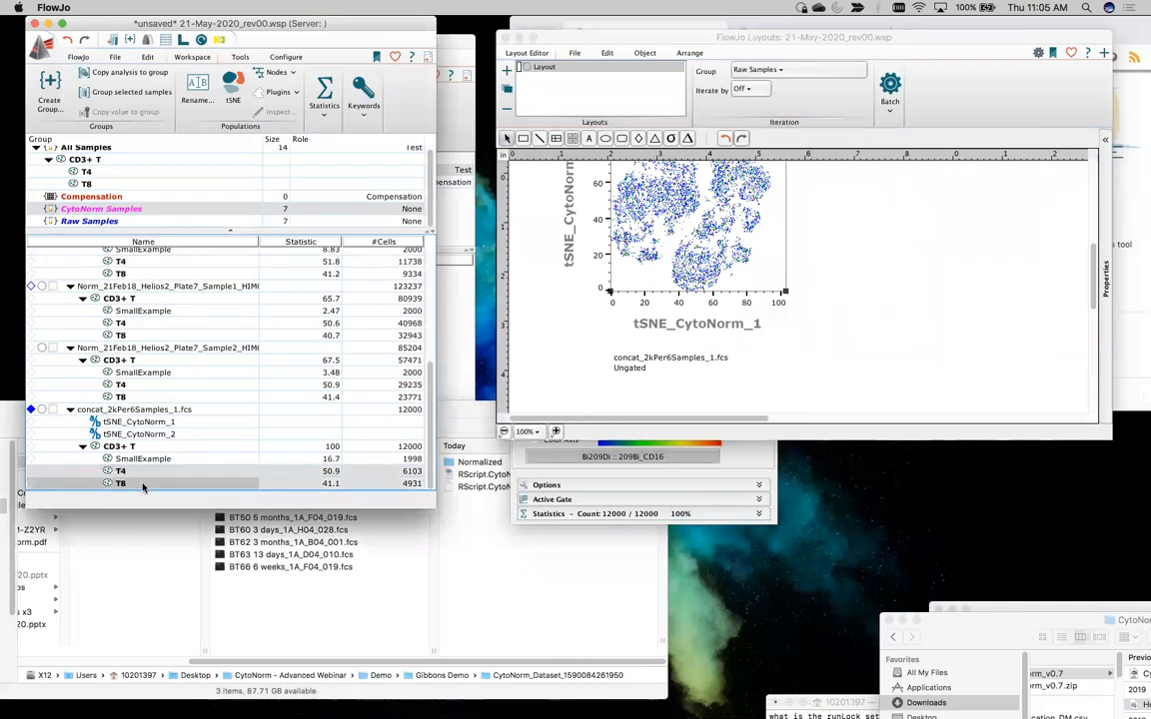
drag(150, 476, 996, 263)
drag(131, 483, 684, 258)
scroll(687, 276, up, 5)
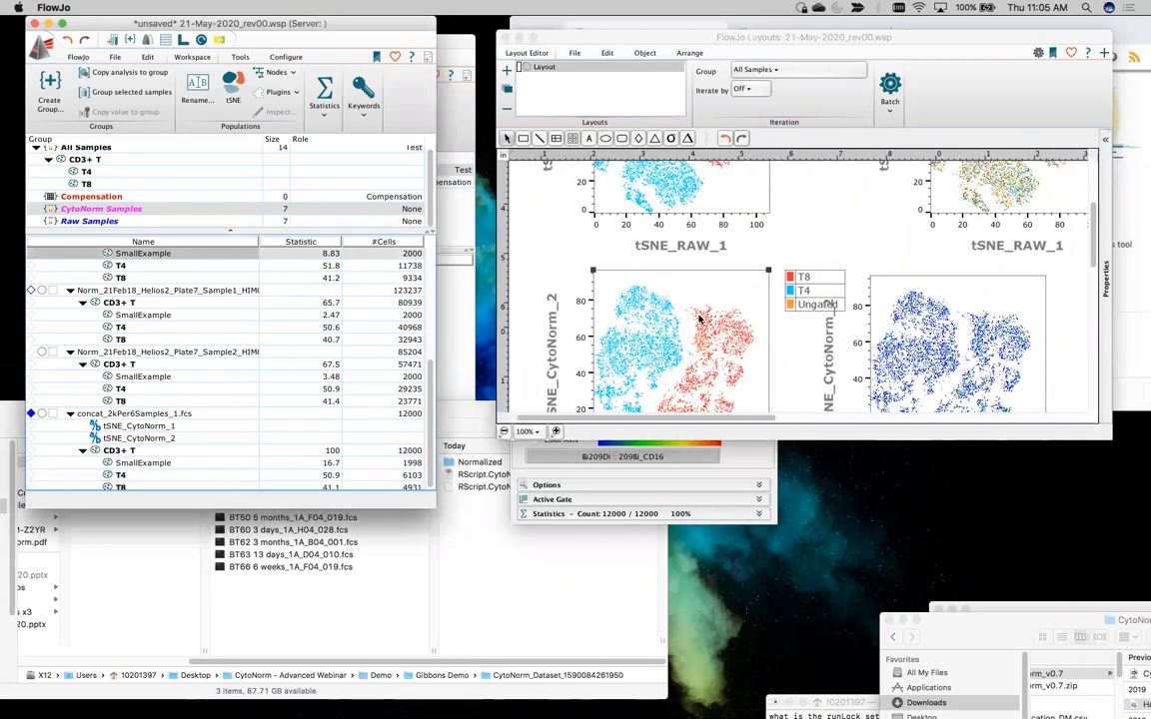
Align the second tSNE_CytoNorm plot beneath the sample-coloured tSNE_RAW plot and compare the raw and normalized plots
scroll(700, 319, down, 6)
scroll(700, 320, up, 5)
scroll(699, 320, down, 3)
drag(982, 276, 1031, 275)
scroll(193, 423, down, 1)
scroll(193, 424, up, 1)
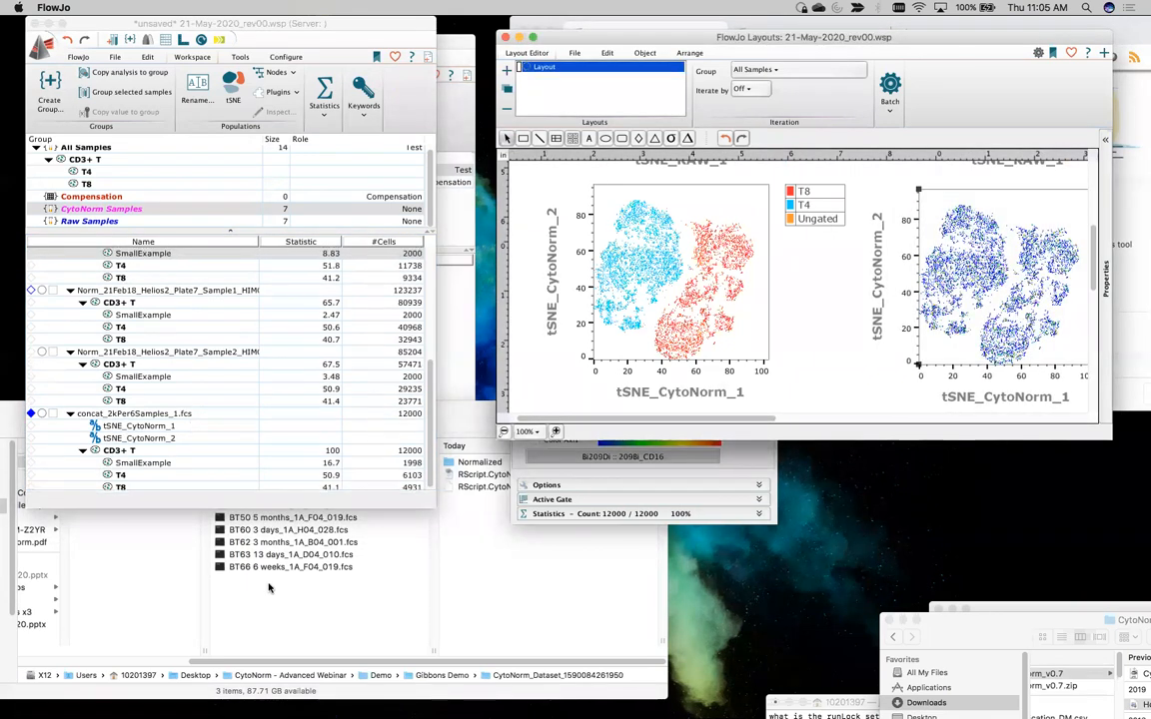
click(165, 463)
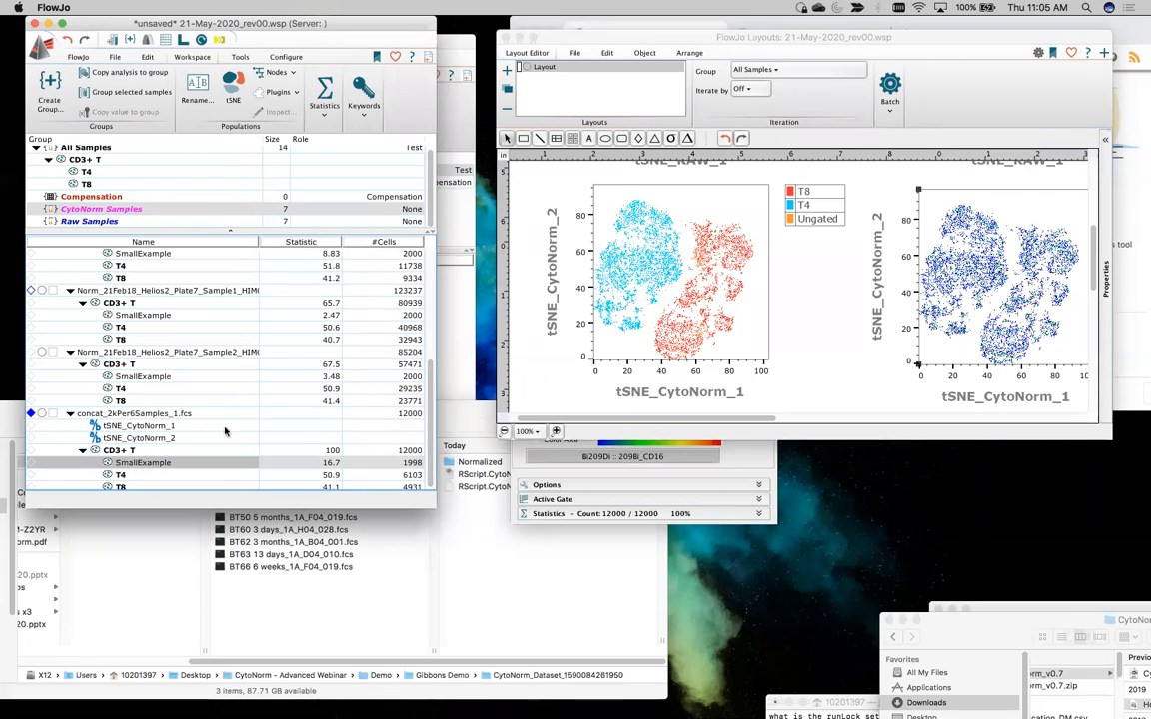
scroll(756, 293, up, 3)
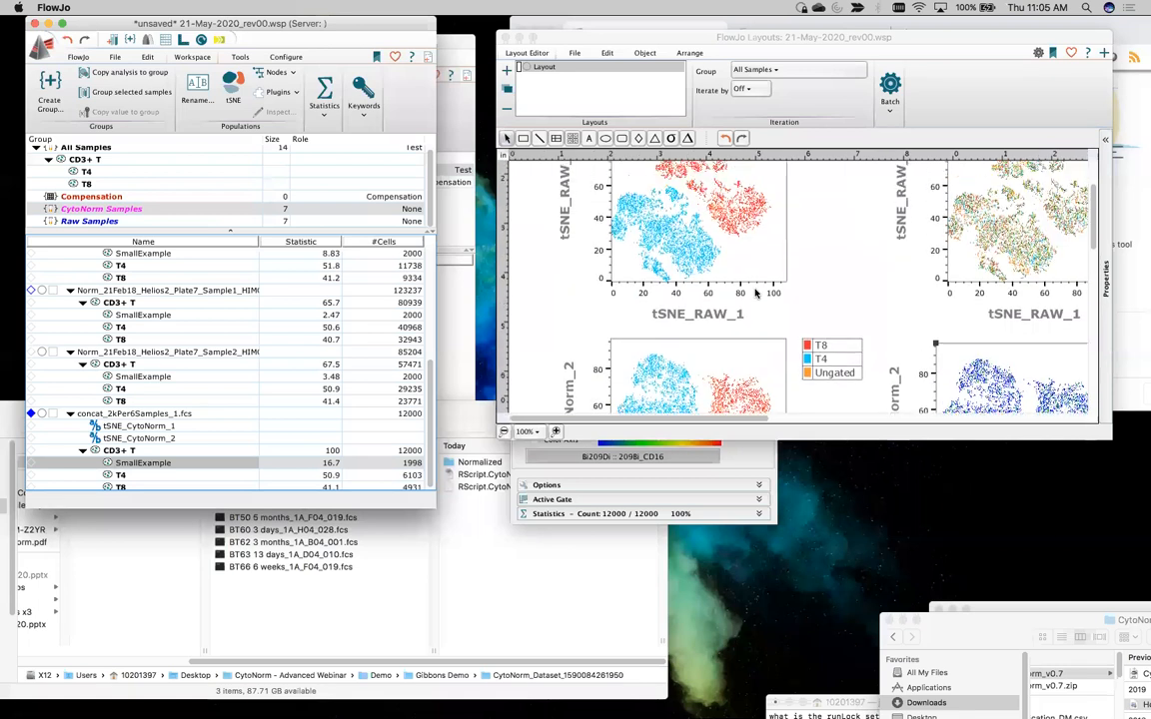
scroll(756, 293, up, 2)
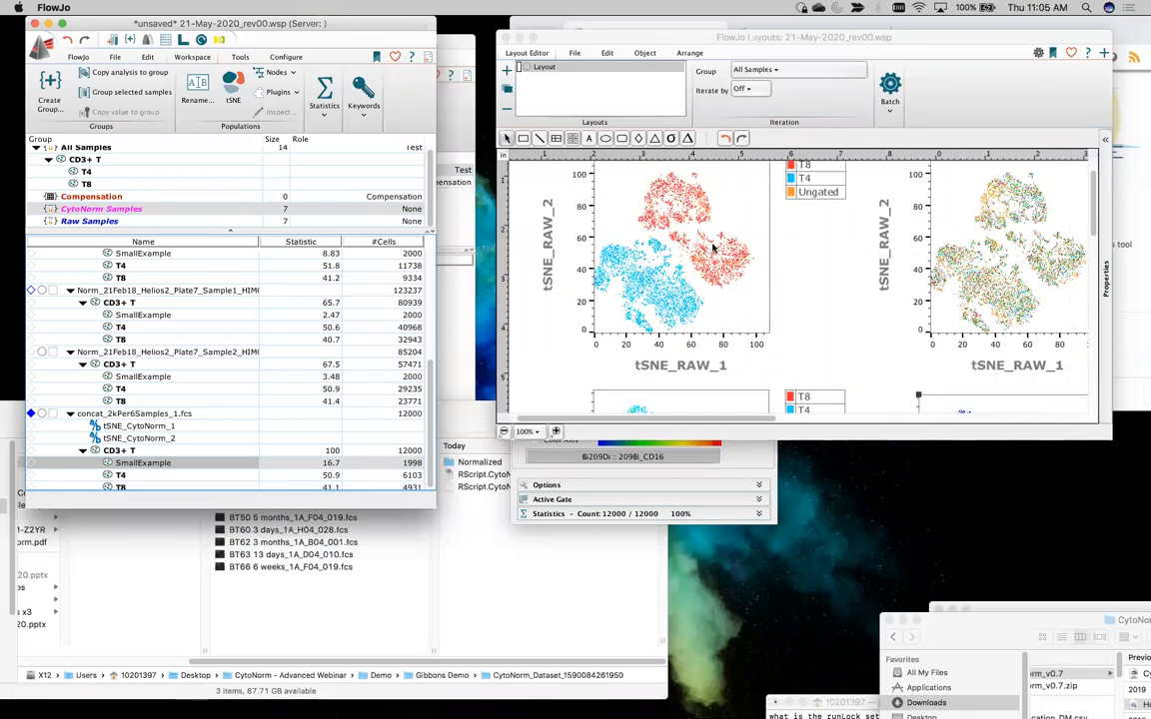
scroll(677, 322, down, 5)
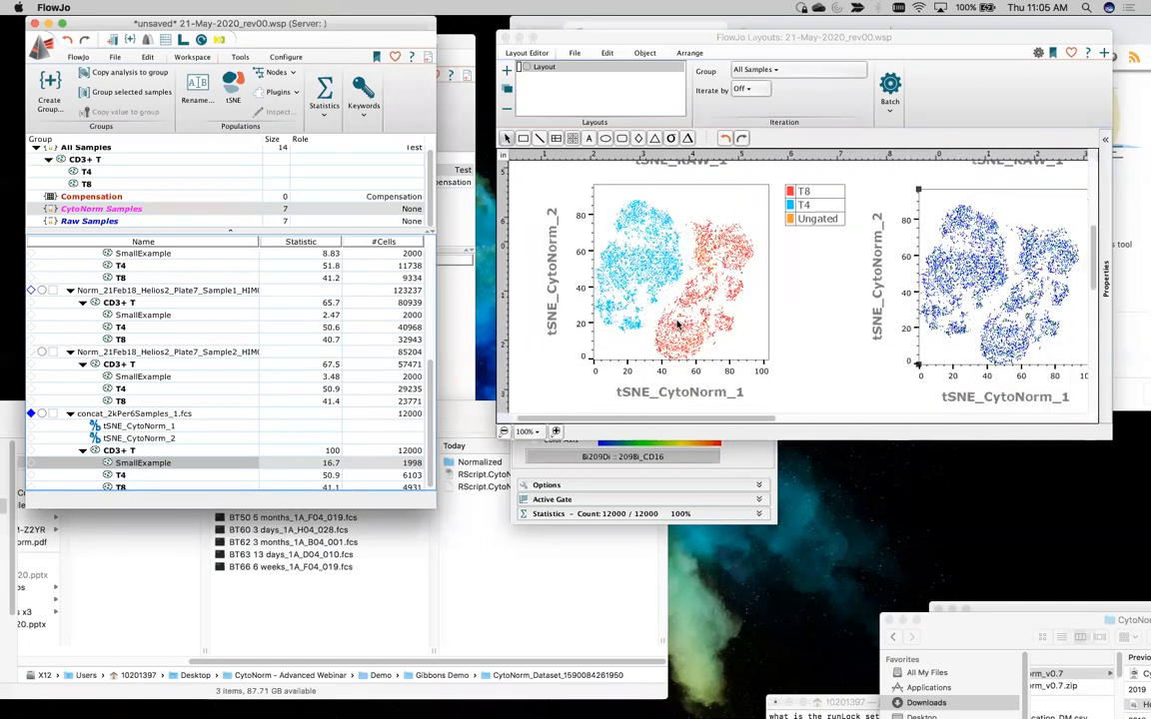
scroll(160, 430, up, 1)
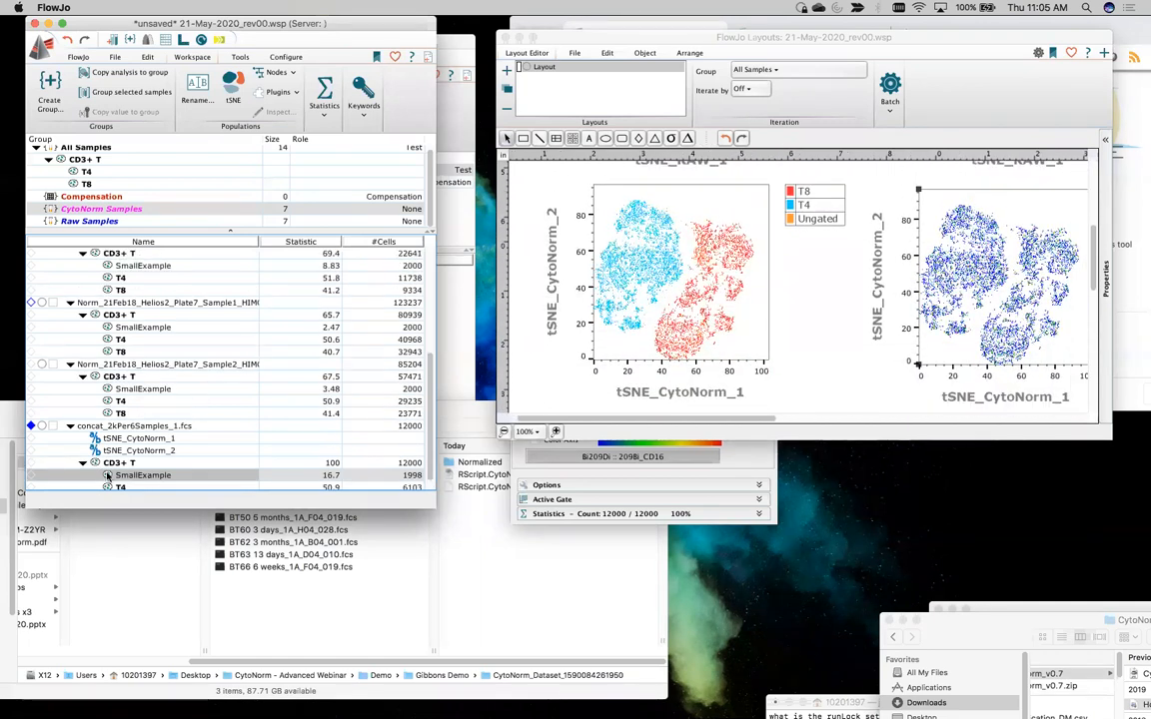
Open the graph of concat_2kPer6Samples_1.fcs and display it as a histogram of SampleID
double_click(111, 427)
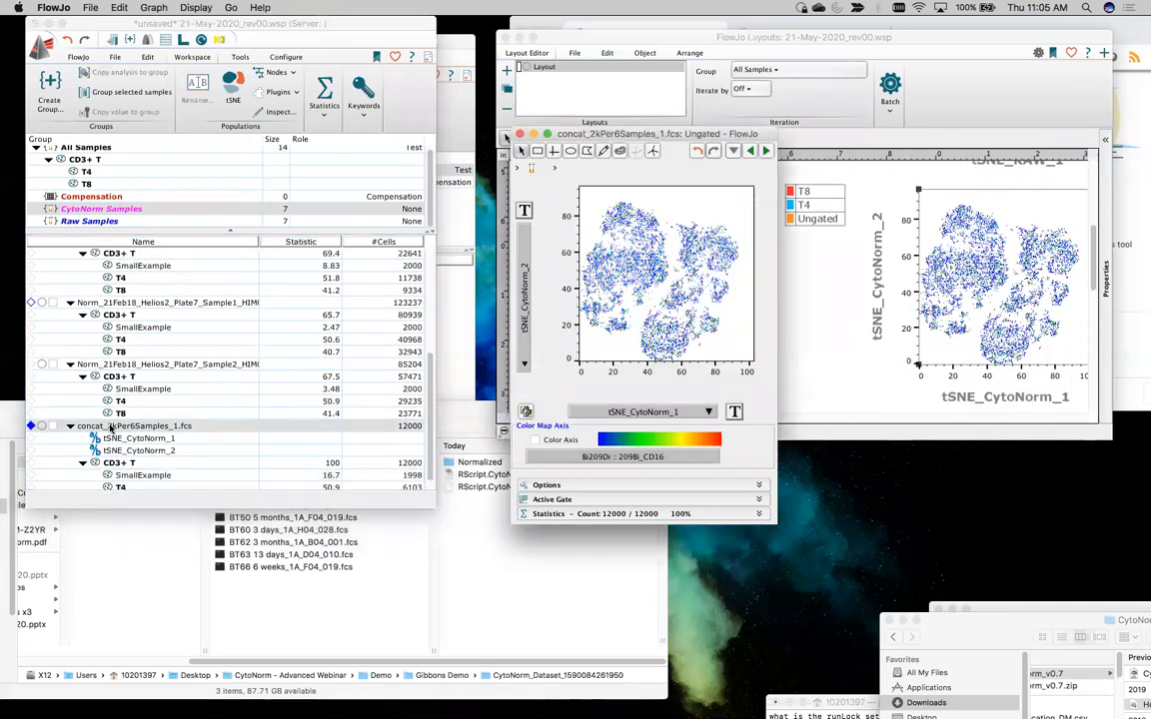
click(529, 287)
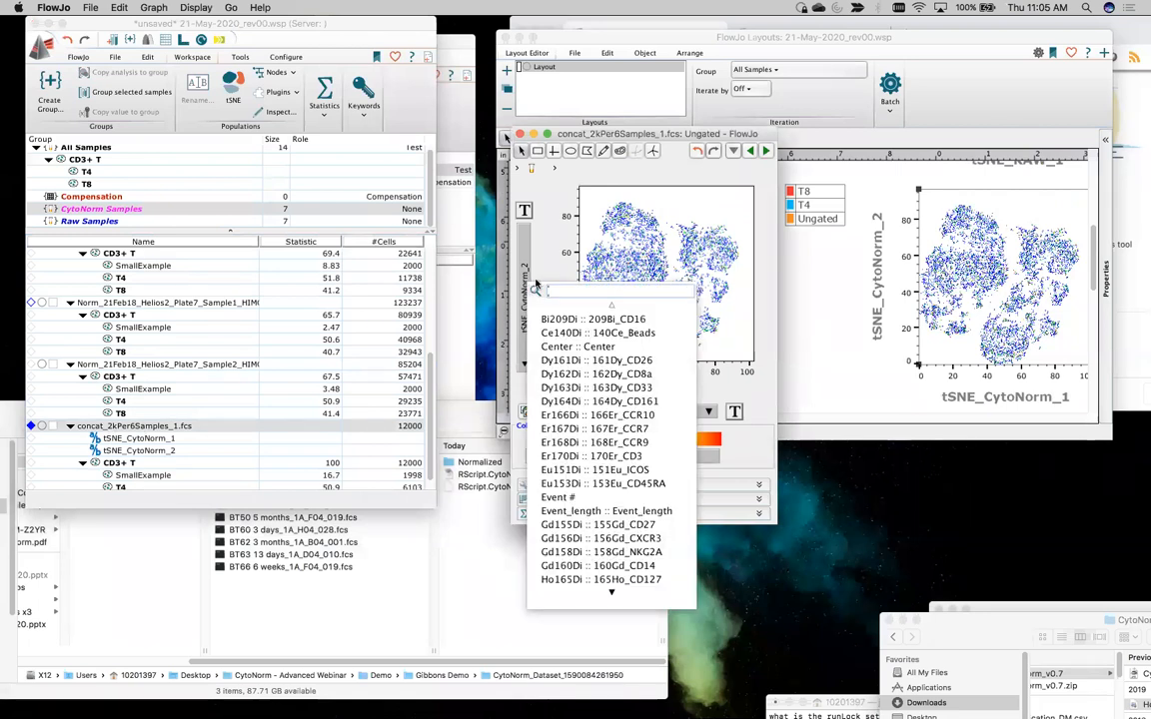
text(his)
key(Down)
key(Return)
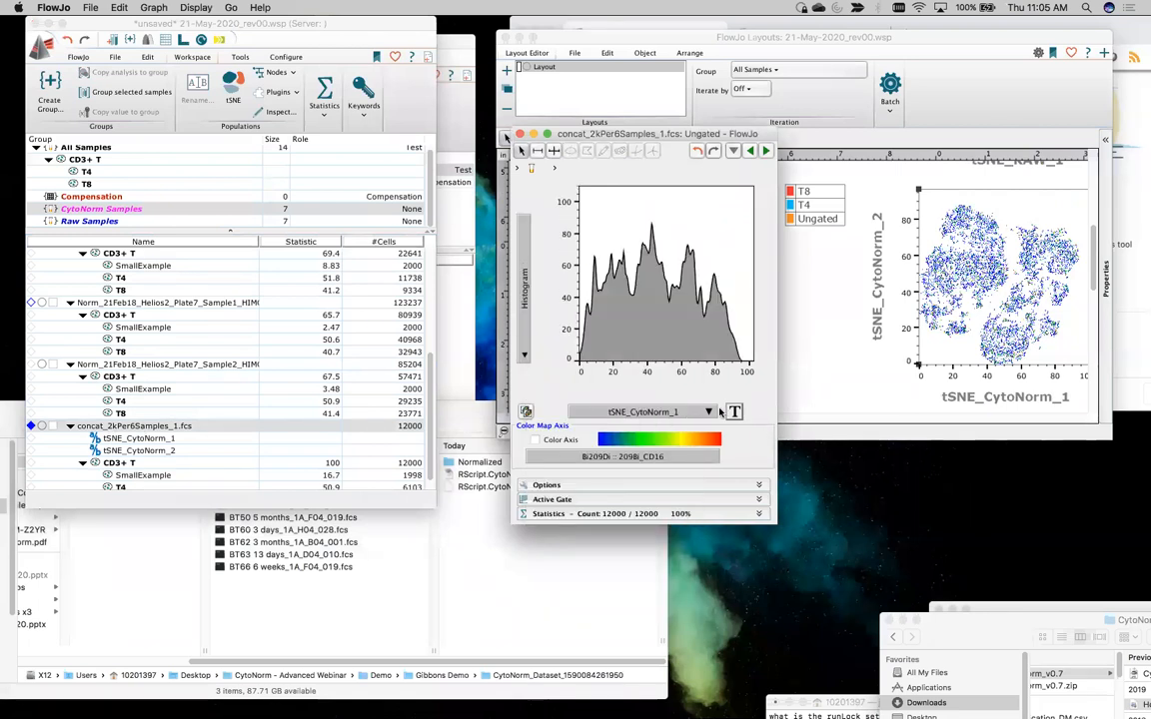
click(713, 412)
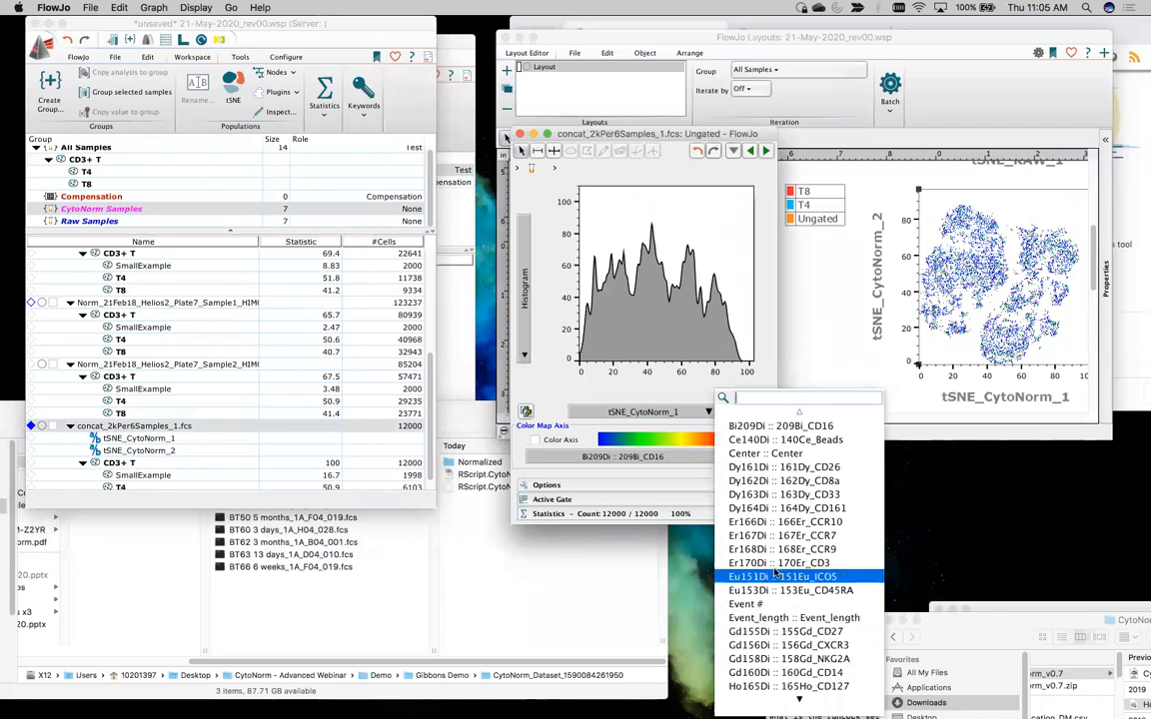
text(sampl)
key(Down)
key(Return)
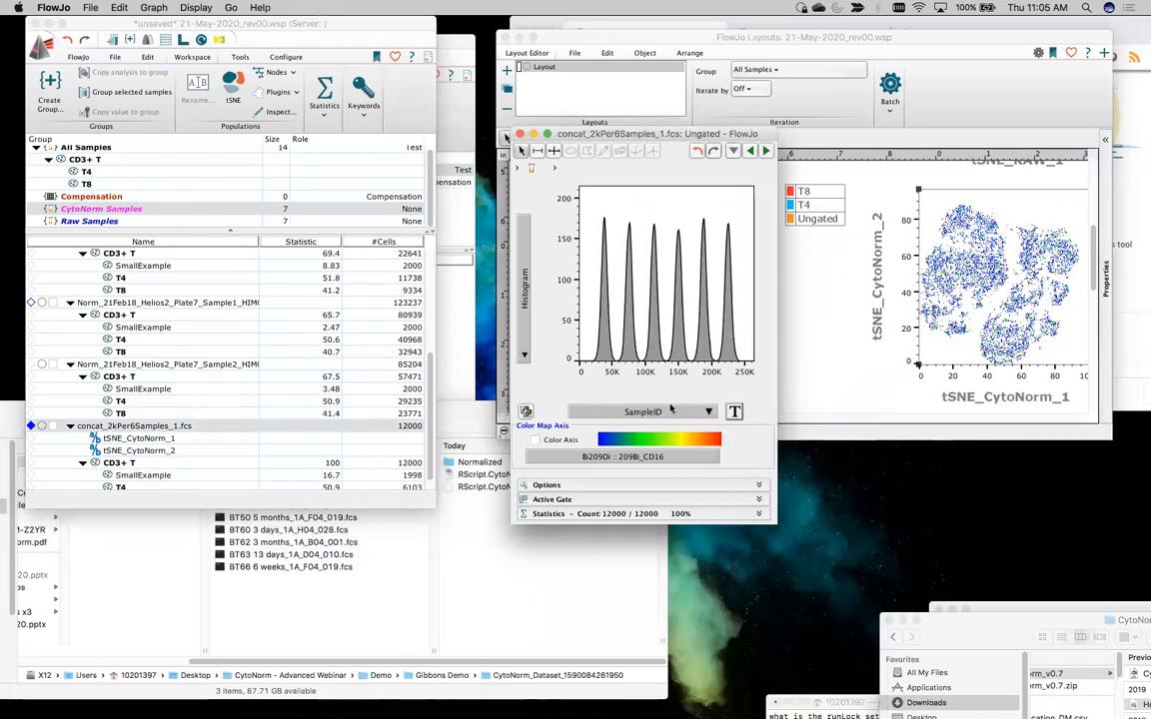
Create gates on the SampleID peaks, overlay SampleID.Pop0 to Pop5 on the second tSNE_CytoNorm plot and close the graph window
right_click(743, 192)
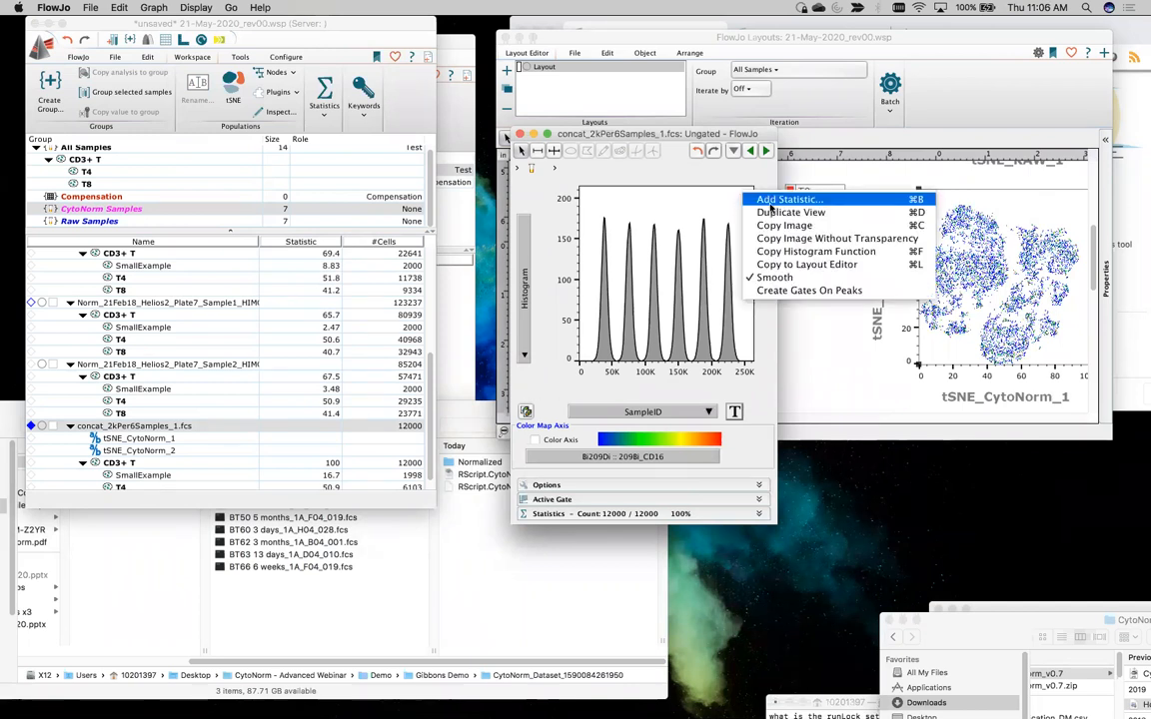
click(789, 290)
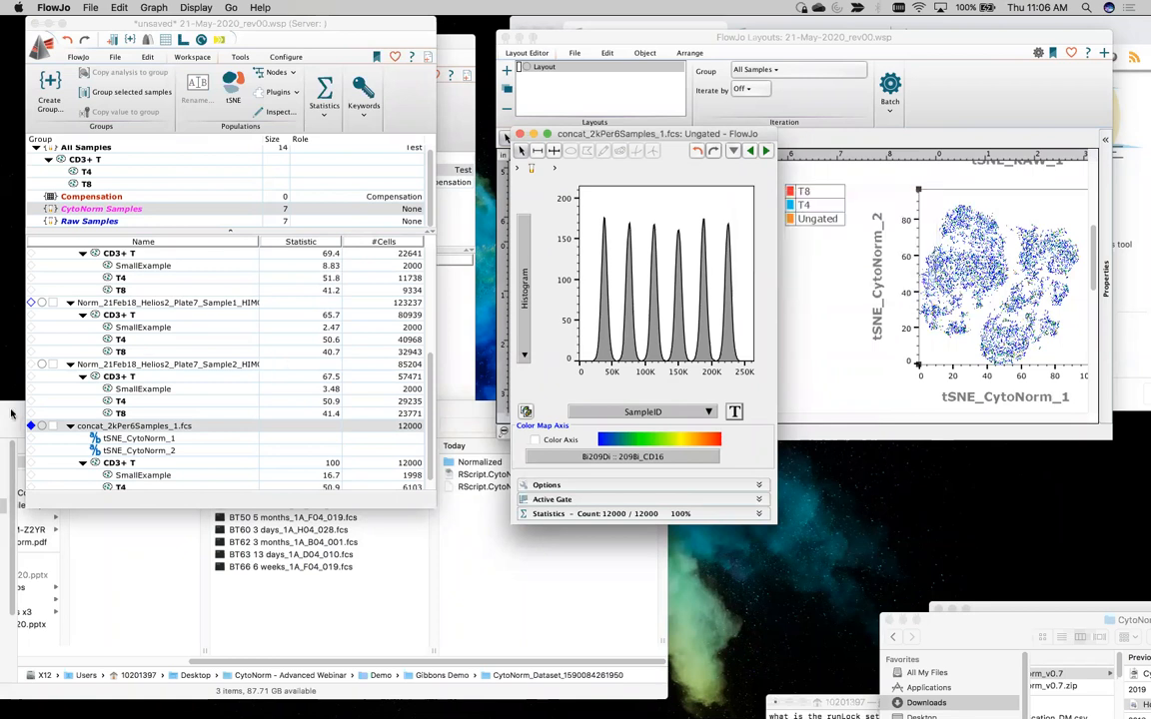
scroll(106, 420, down, 5)
click(142, 423)
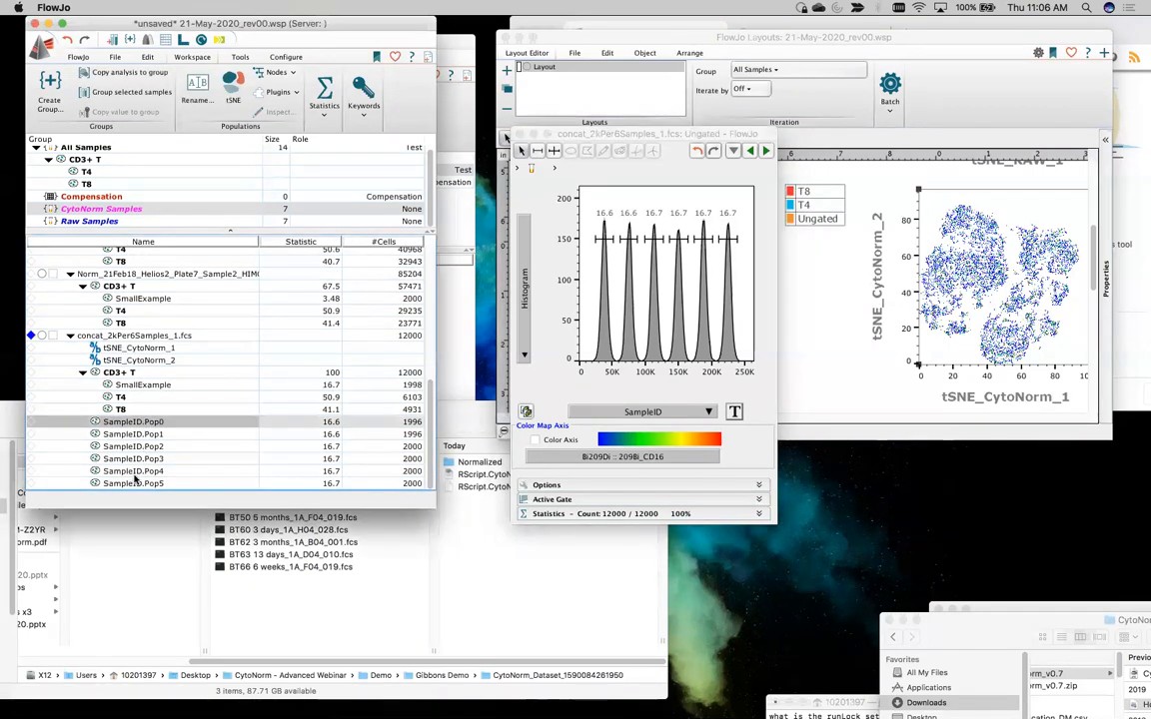
shift+click(131, 485)
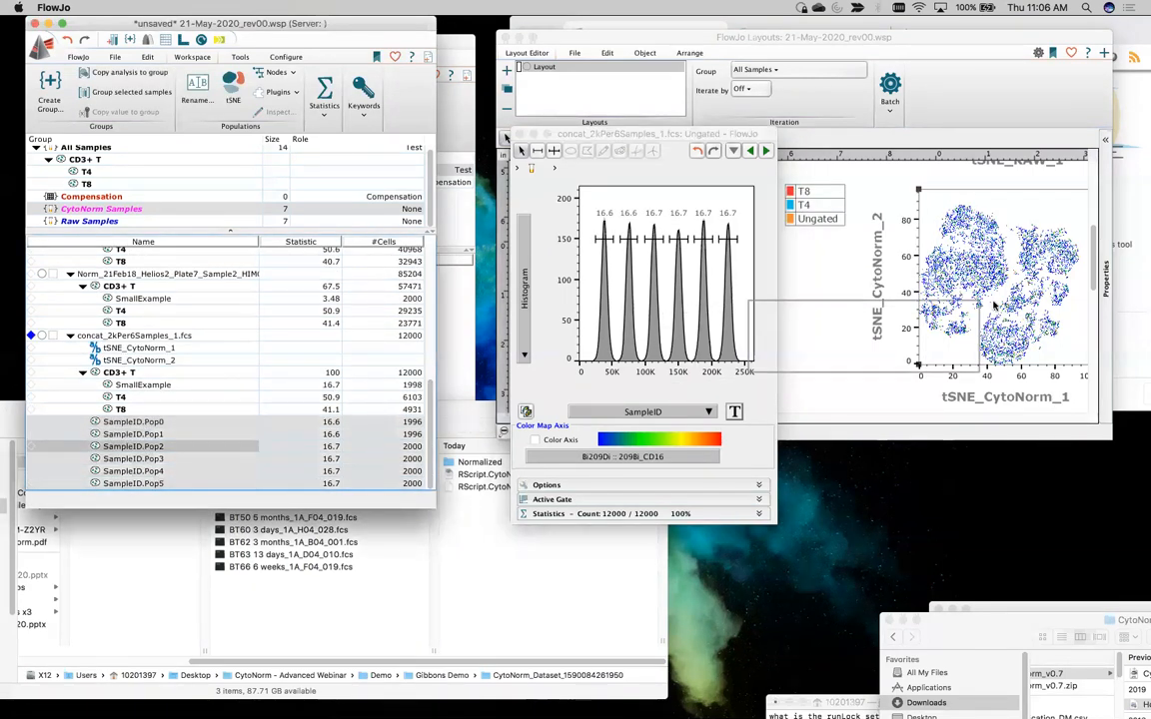
click(143, 298)
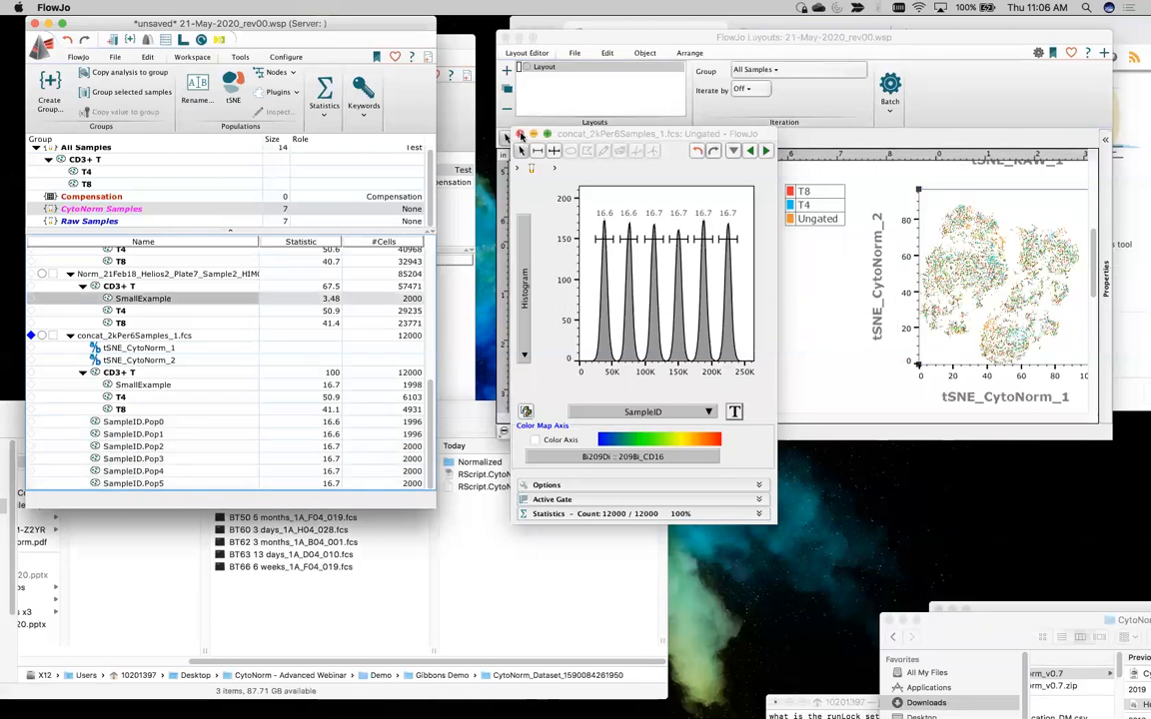
click(519, 134)
Review the SampleID overlay and its legend beside the T4/T8 plot, and move the layout window lower on the desktop
scroll(849, 265, right, 3)
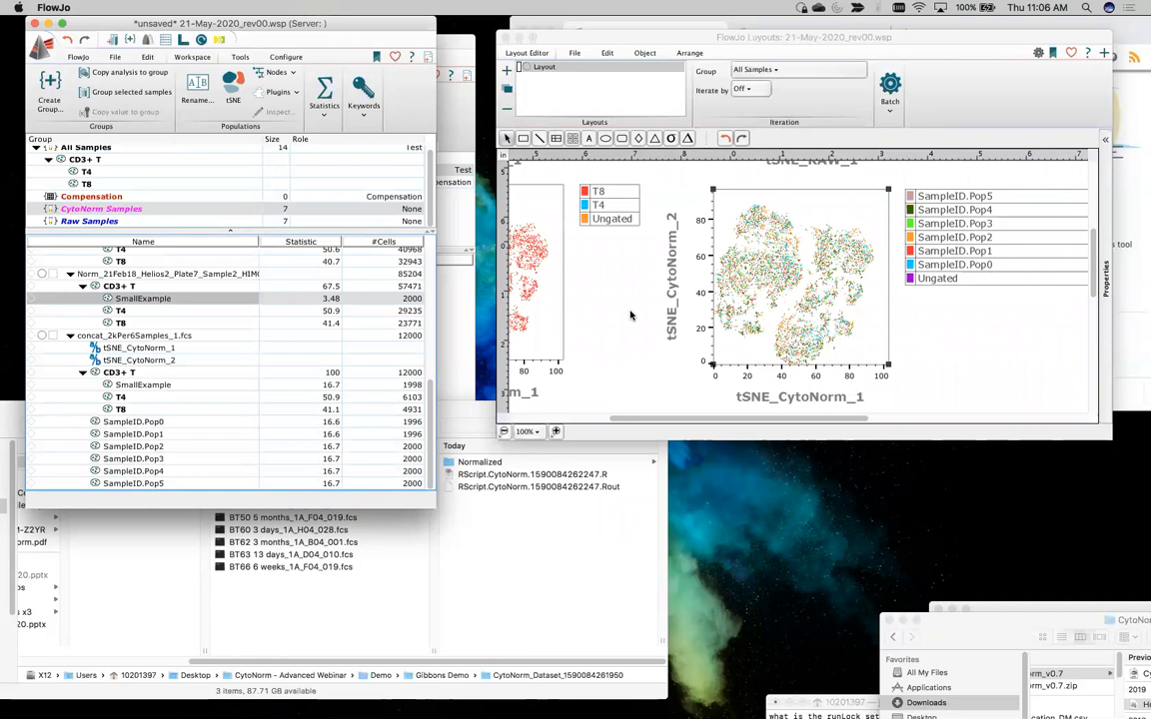
scroll(631, 316, left, 3)
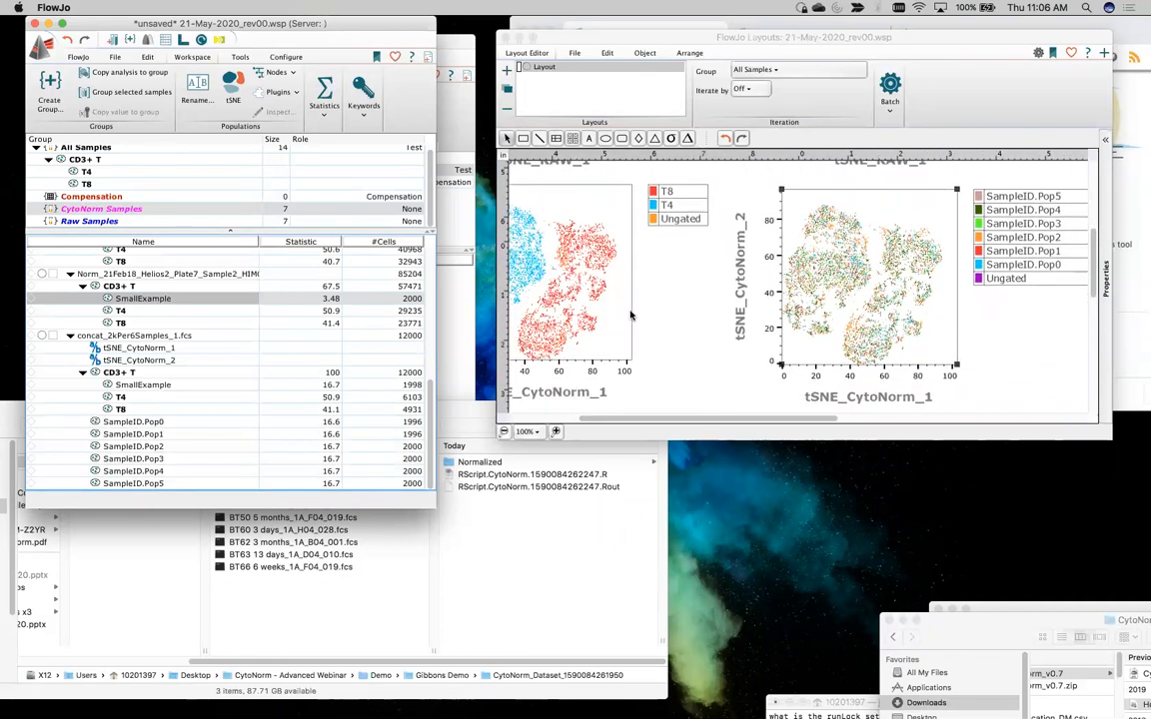
scroll(630, 316, left, 3)
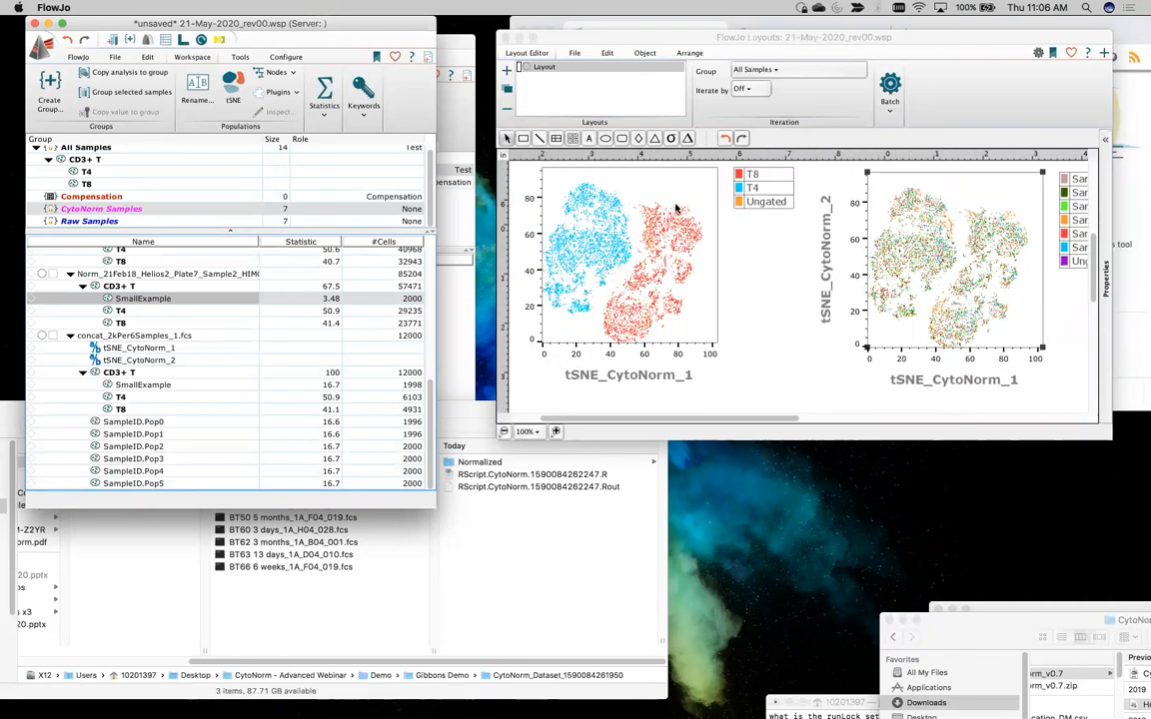
drag(643, 39, 627, 85)
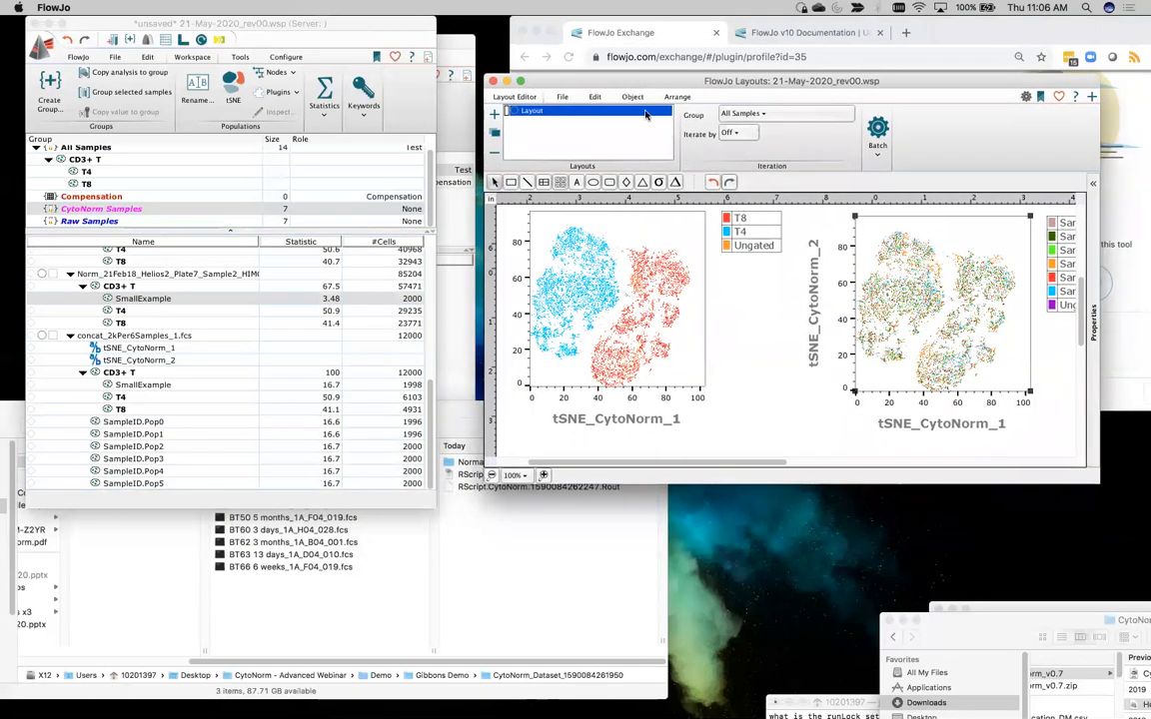
drag(611, 80, 639, 173)
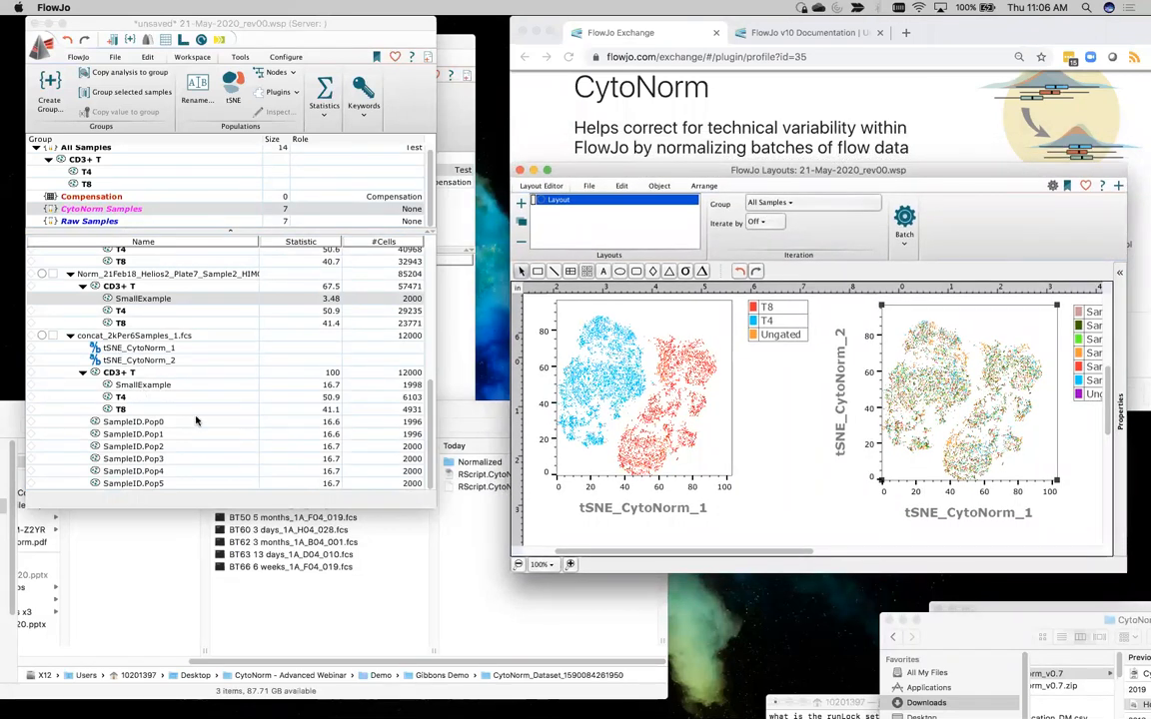
click(452, 325)
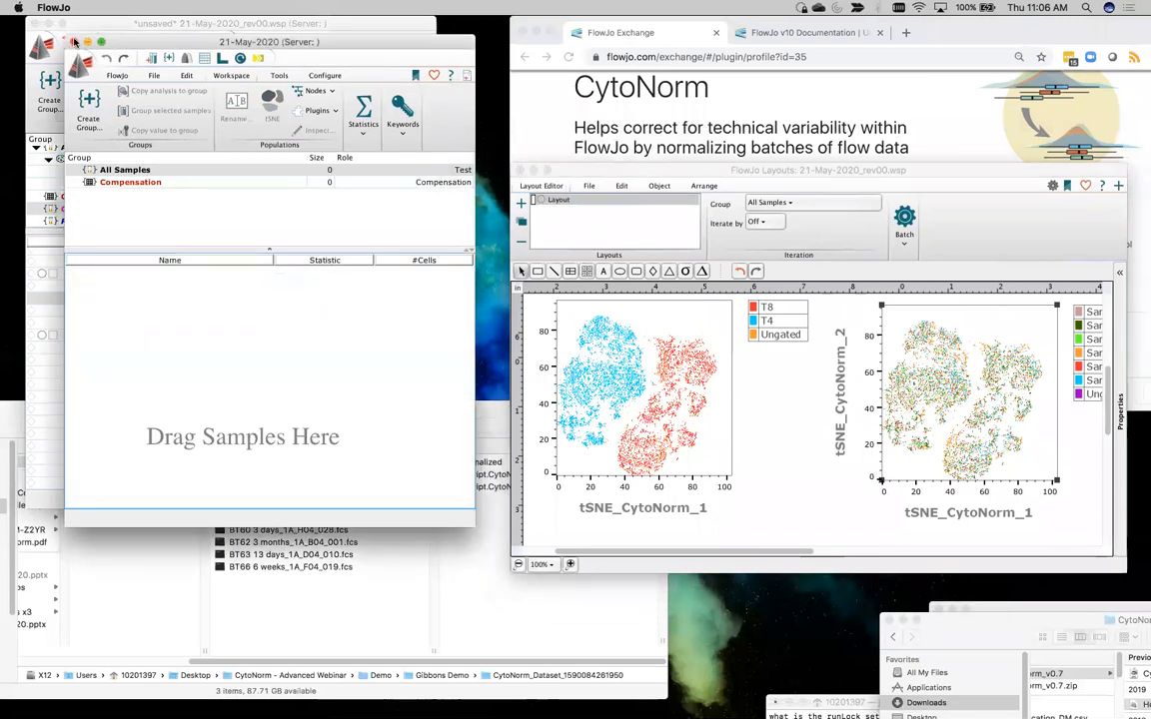
click(74, 42)
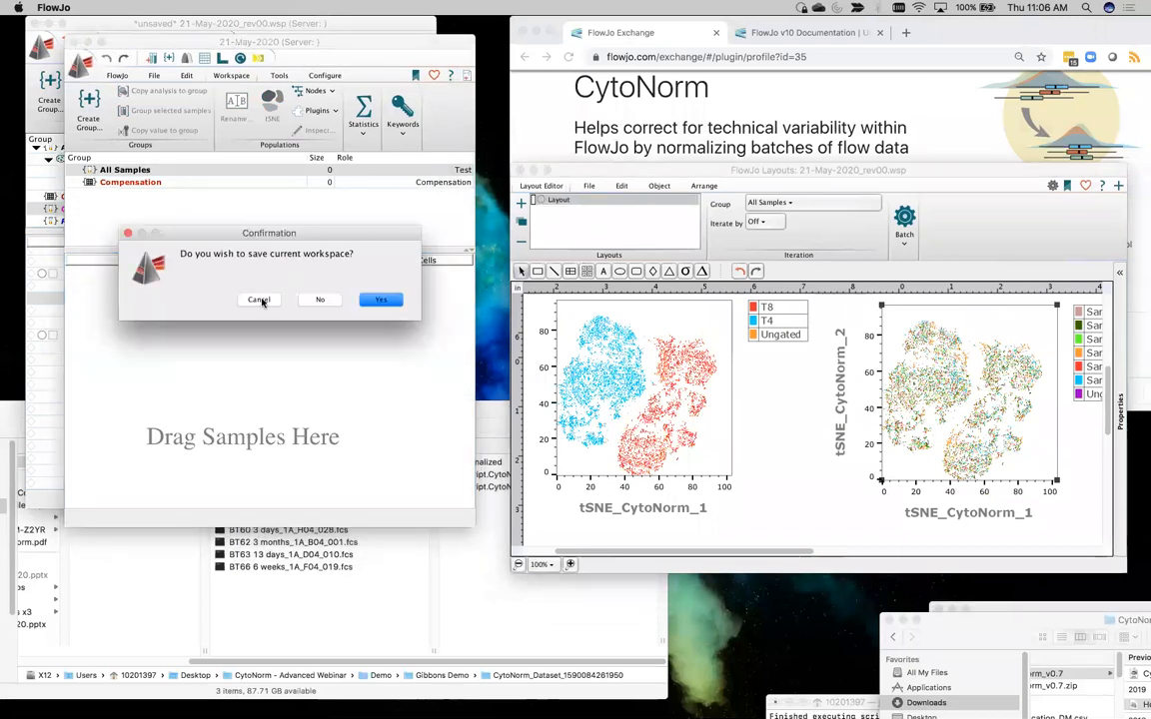
click(259, 299)
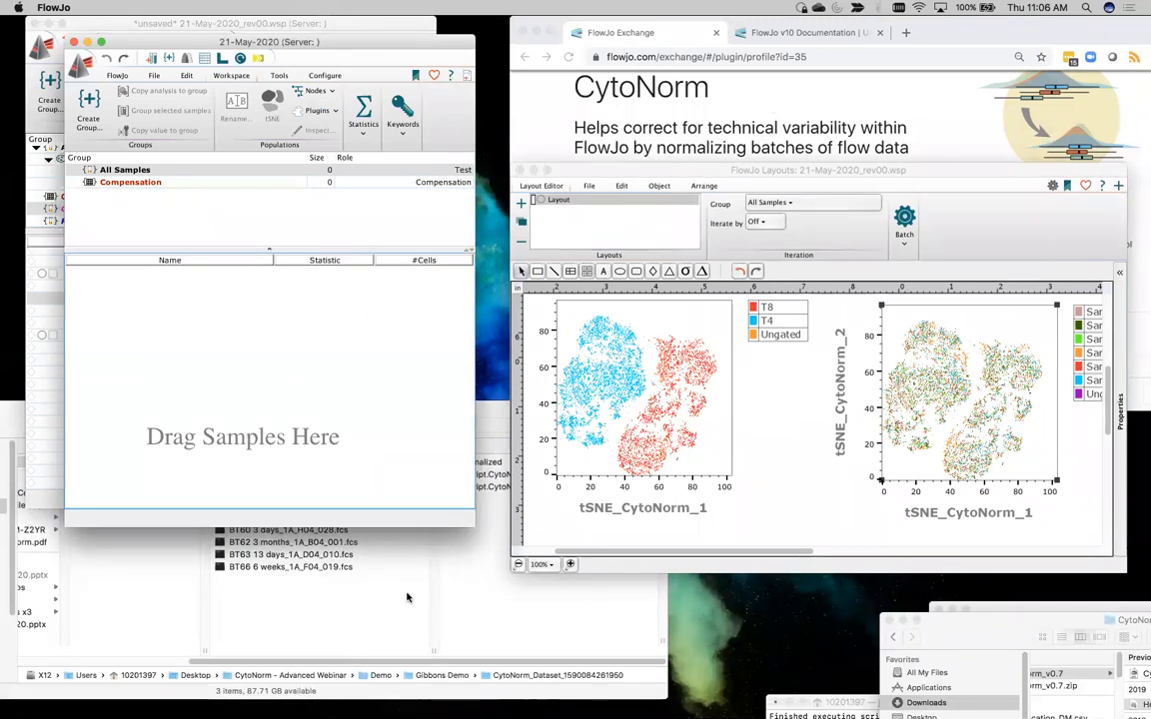
In Finder, open the Normalized output folder, select all seven Norm_BT FCS files and position the window clear of the empty workspace
click(485, 404)
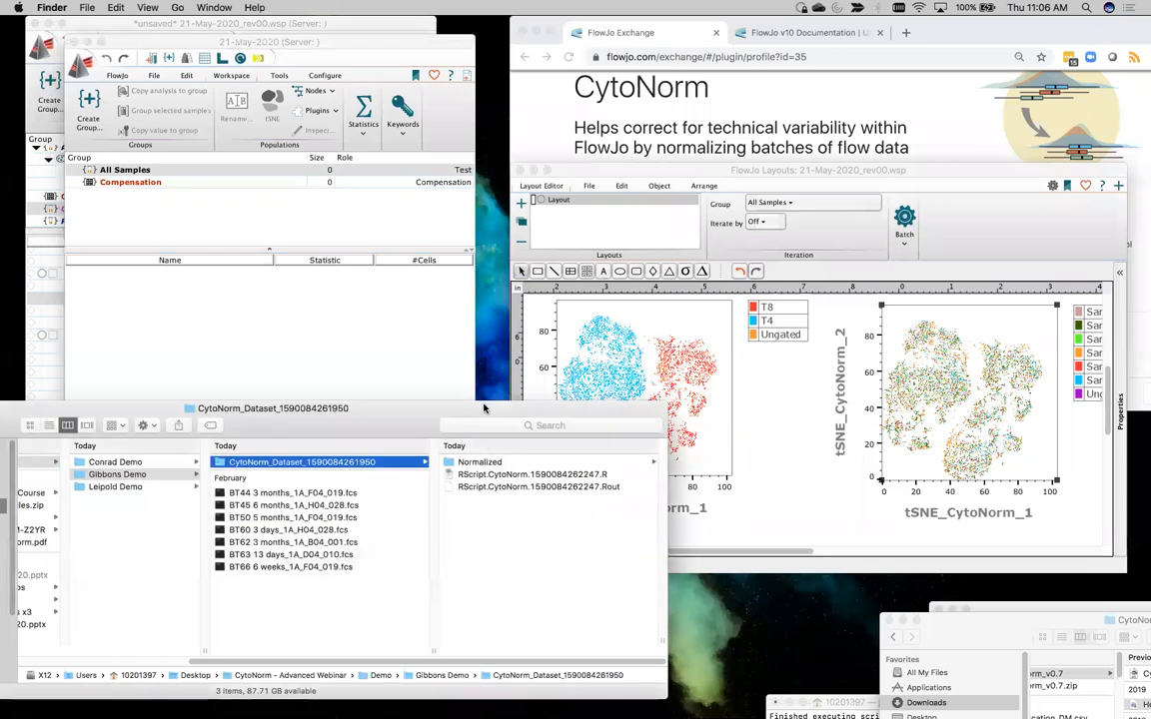
drag(486, 403, 486, 329)
click(477, 387)
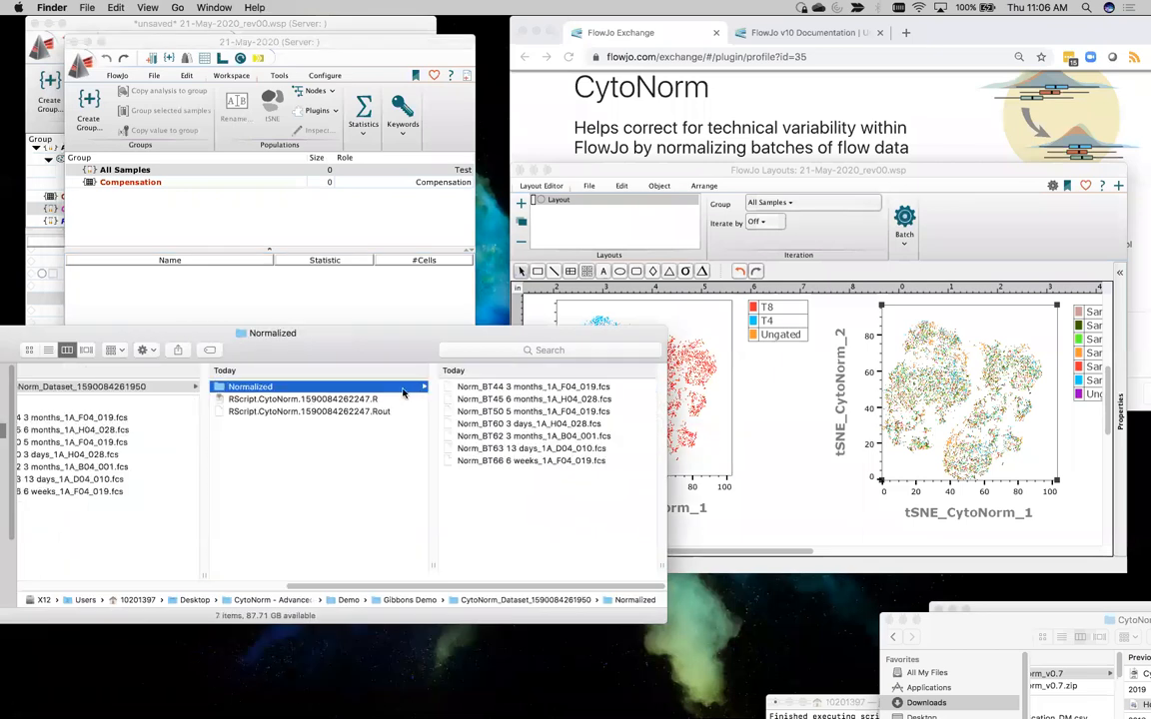
click(532, 387)
shift+click(435, 460)
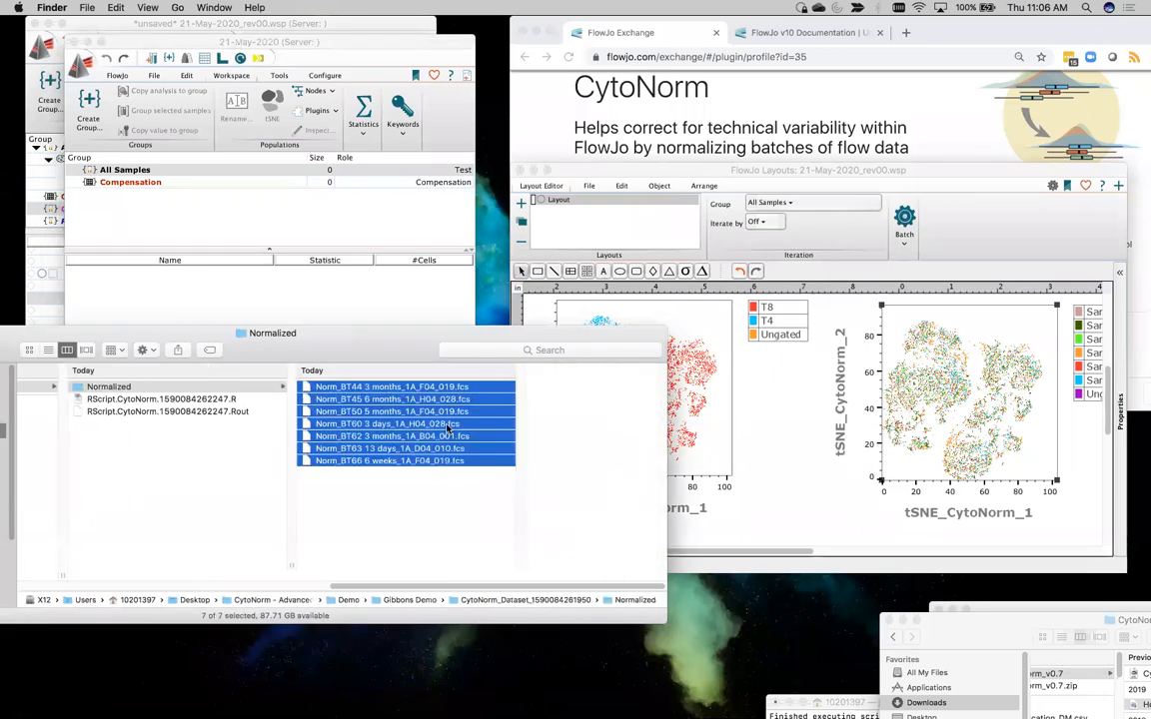
drag(358, 329, 359, 396)
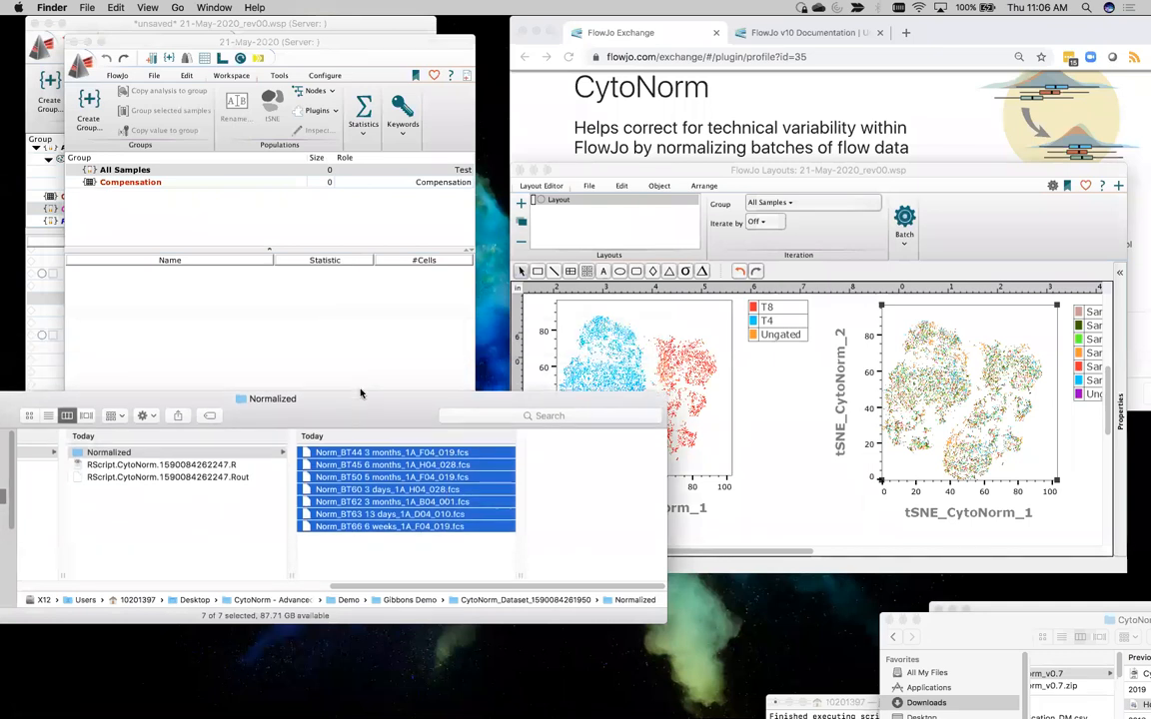
Load the seven normalized files into the empty workspace and gate Norm_BT44's main FSC-A/SSC-A population with an ellipse named Size
drag(362, 457, 251, 340)
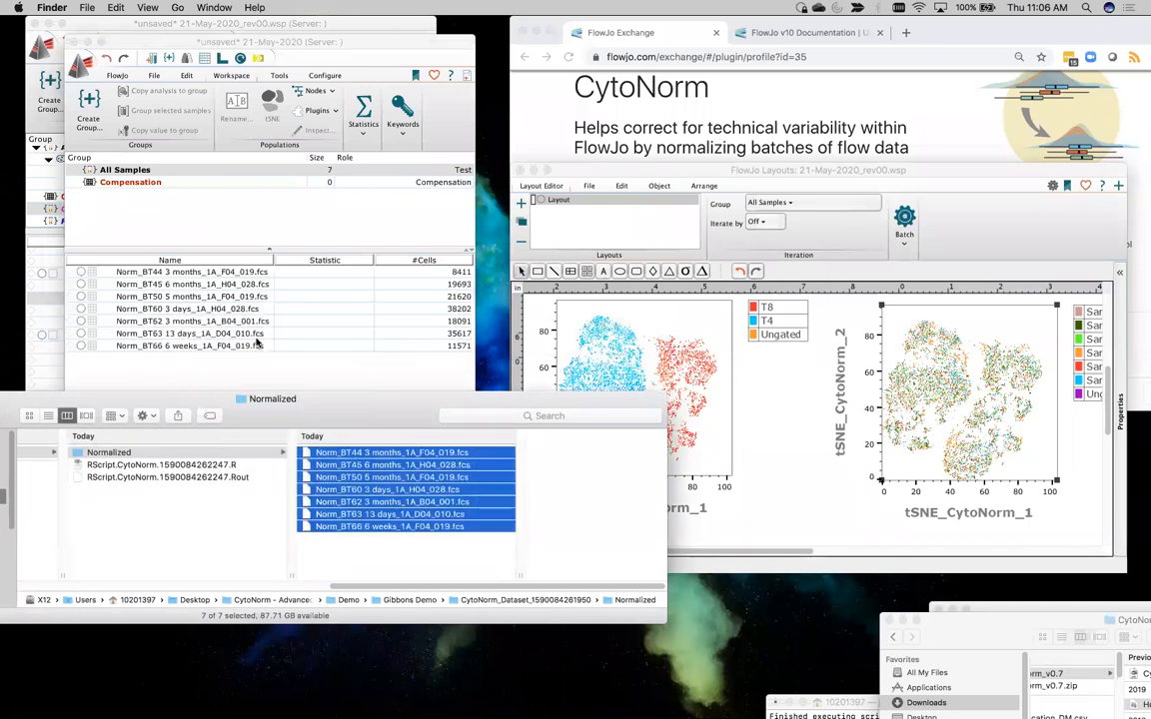
double_click(198, 273)
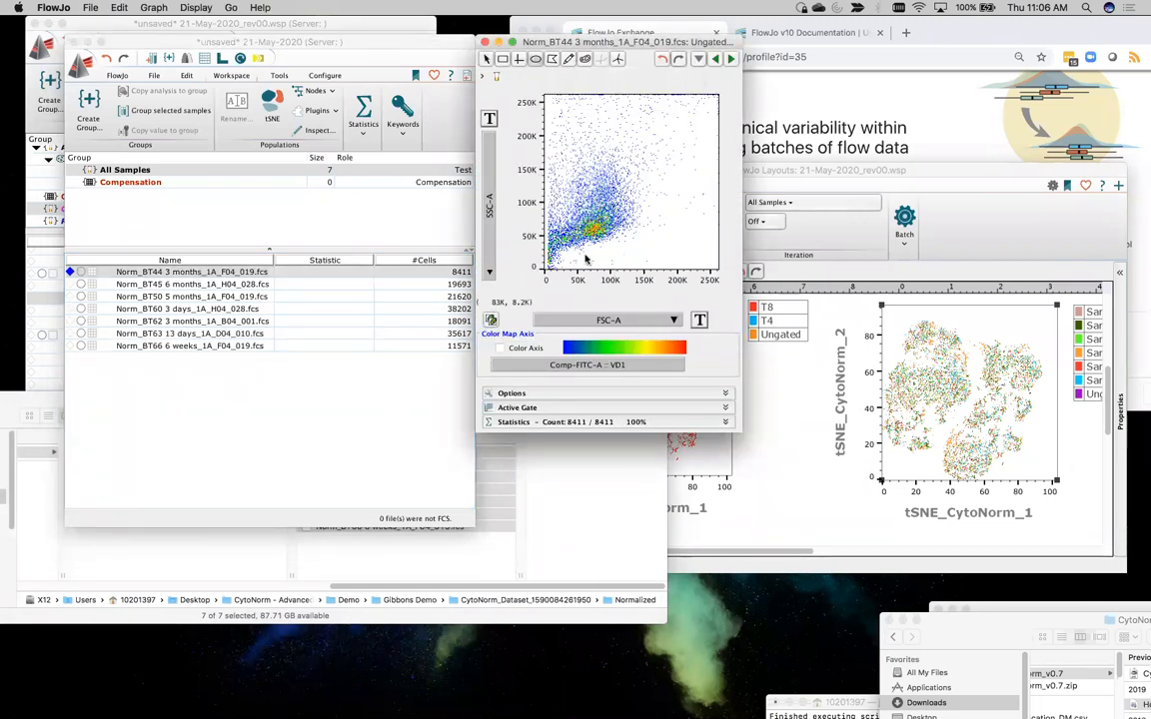
drag(560, 255, 647, 181)
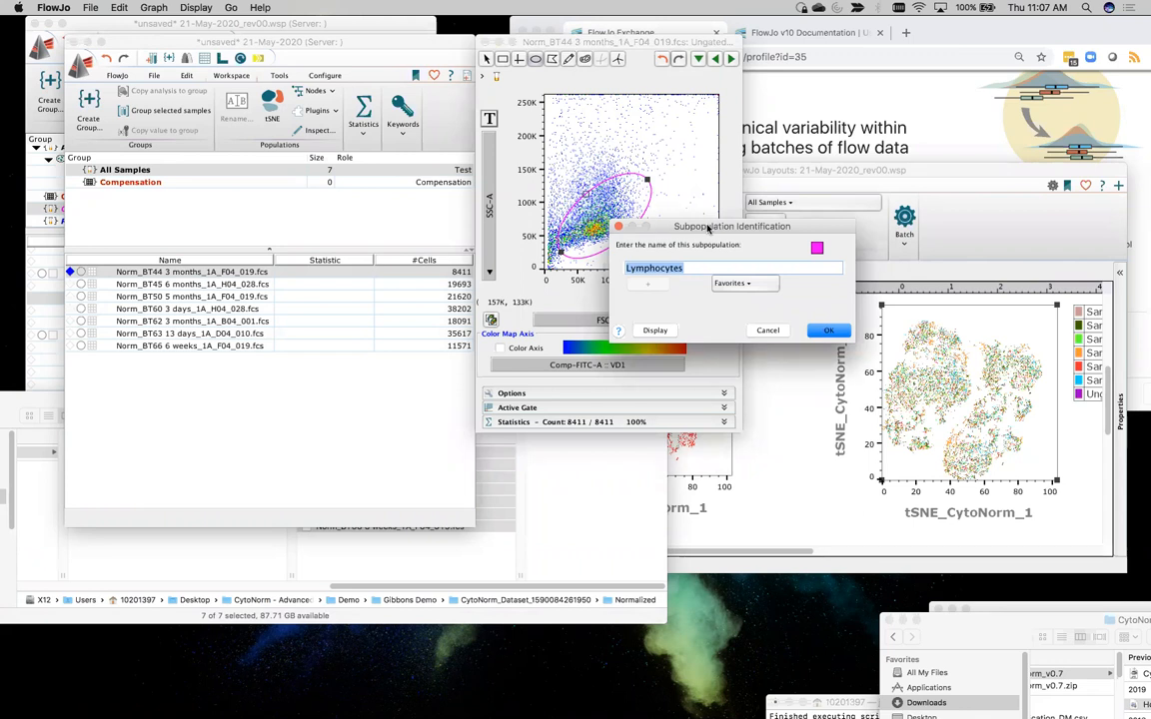
text(Size)
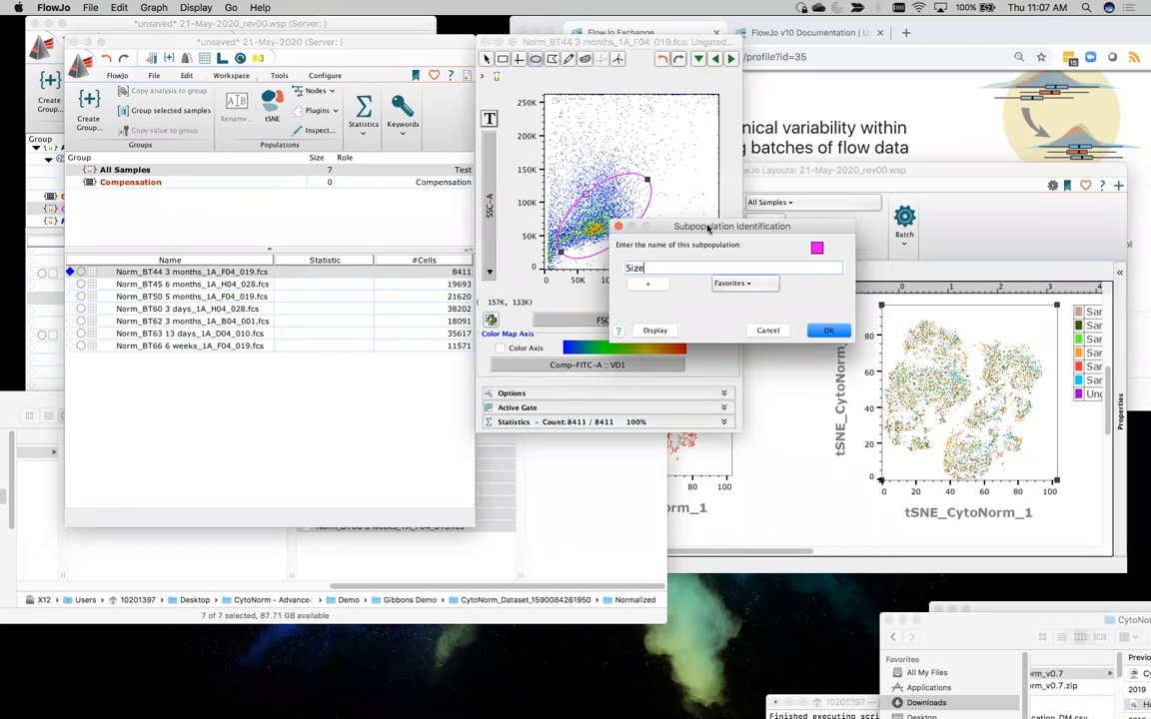
key(Return)
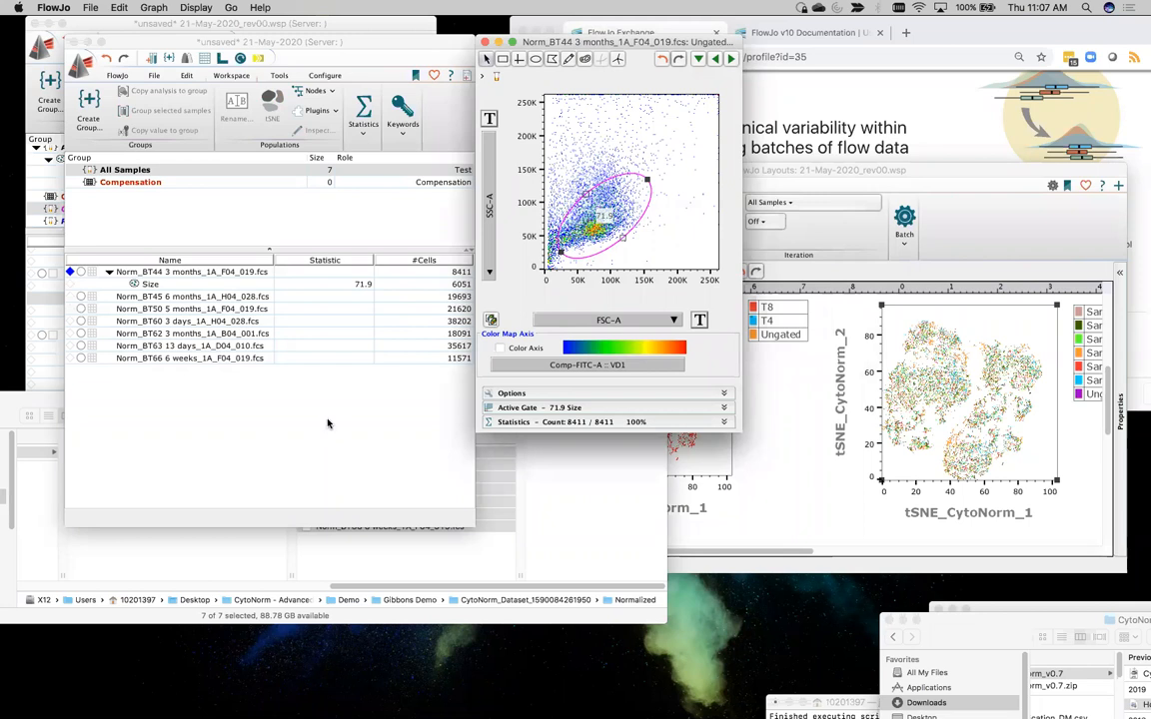
Create a sample group named RAW in blue with the Bold-Italic style
click(250, 553)
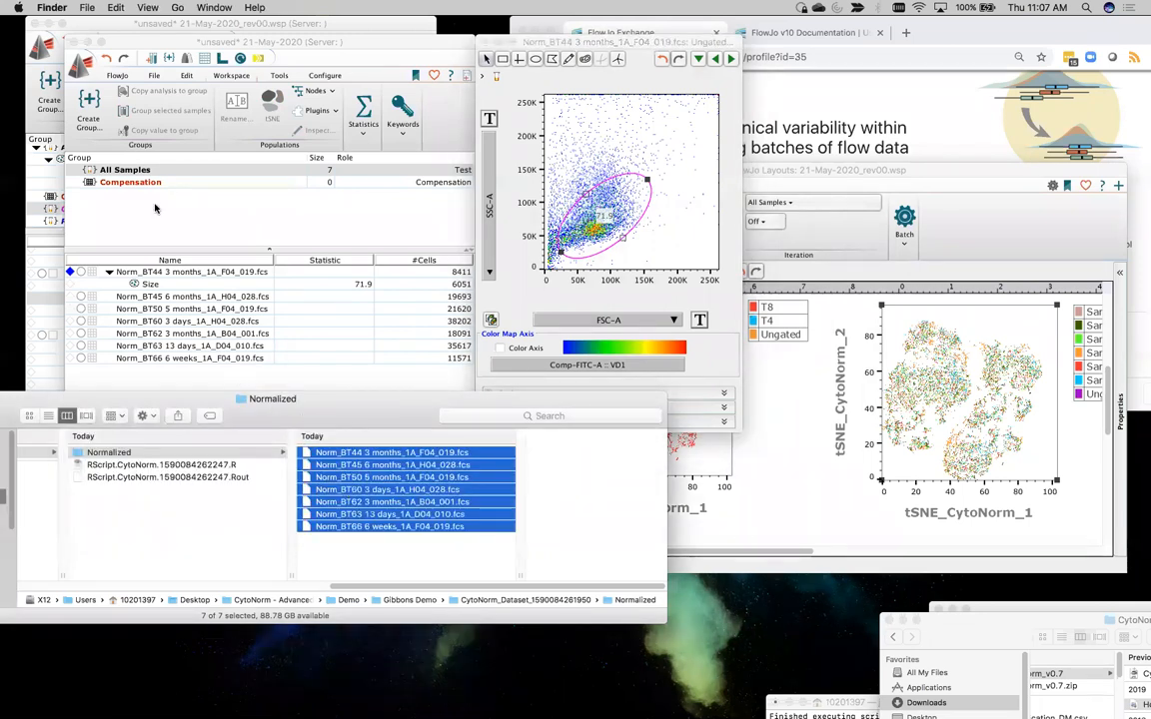
click(89, 121)
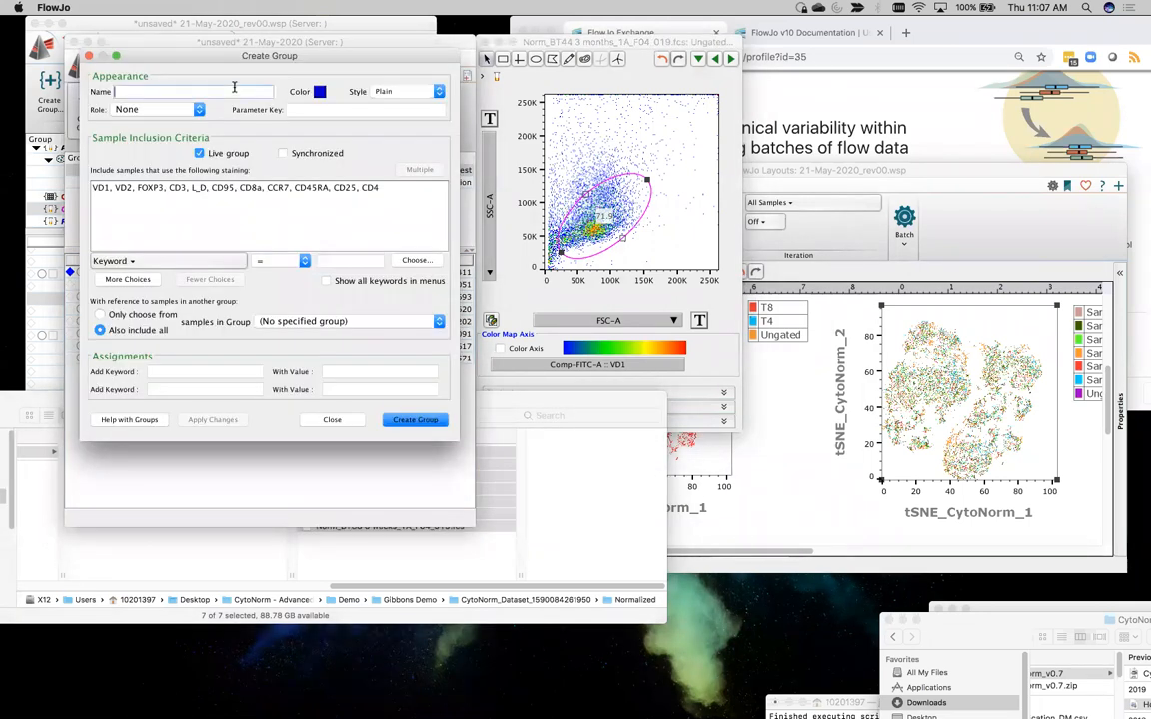
text(RAW)
click(390, 91)
click(394, 121)
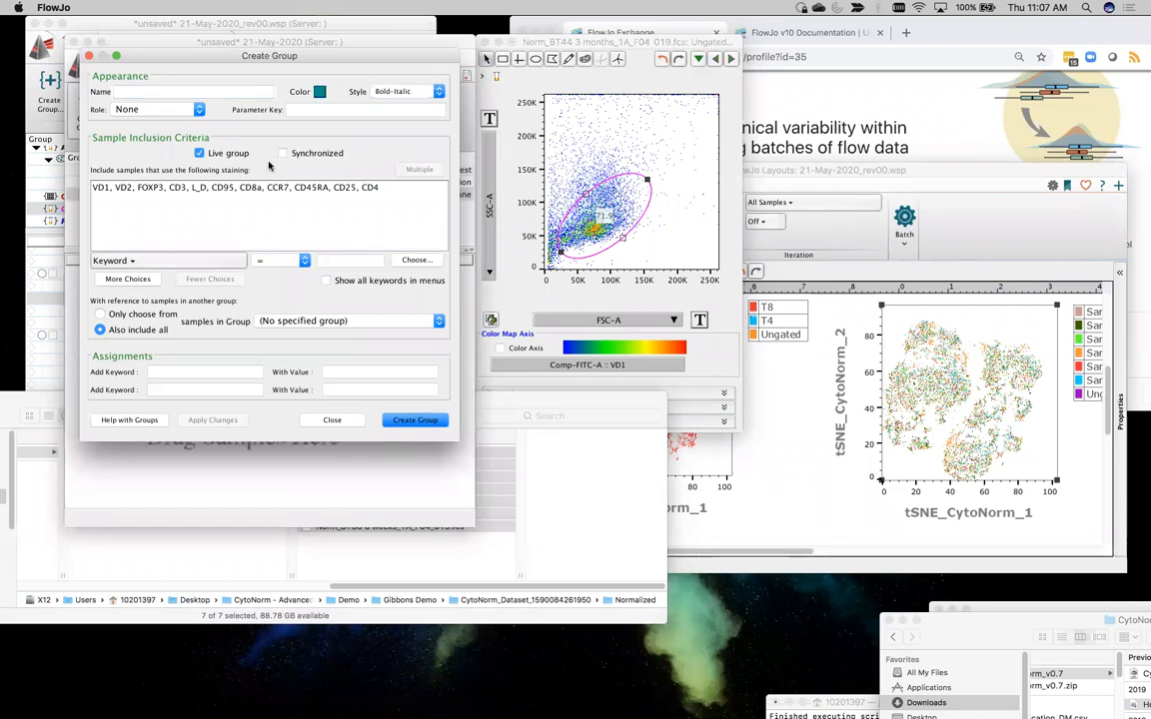
Create a purple, Bold-Italic sample group named Corrected and close the group creation dialog
click(319, 91)
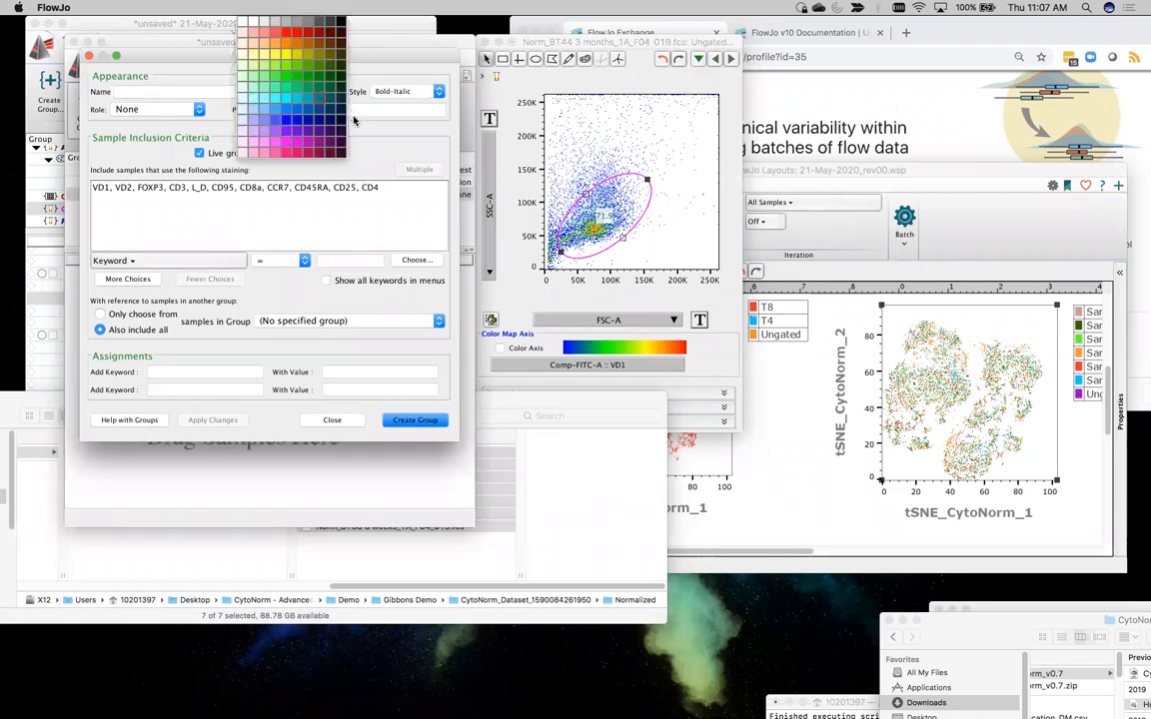
click(304, 132)
click(185, 91)
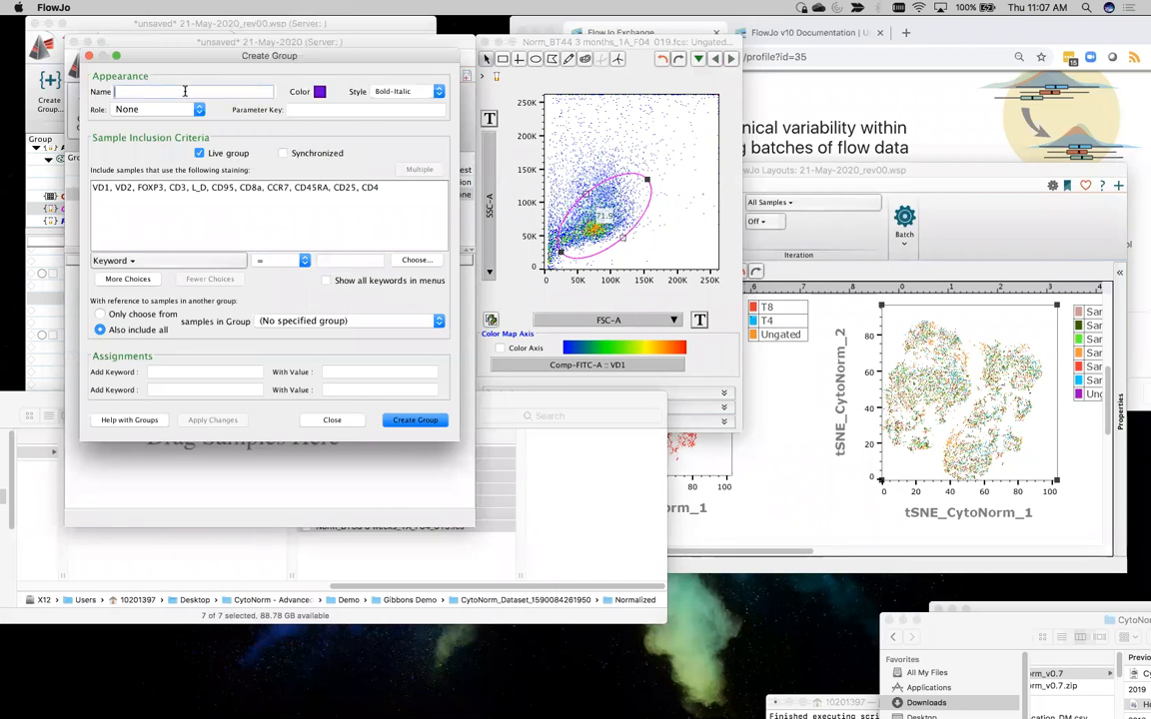
text(Corrected)
key(Return)
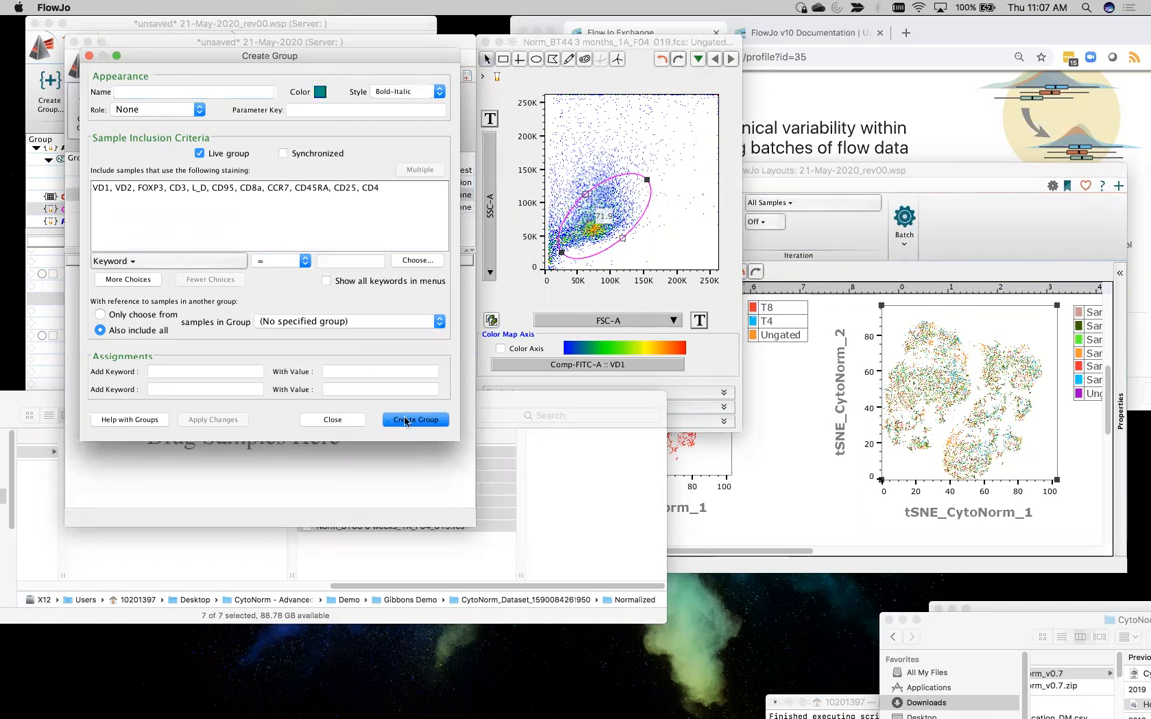
click(344, 422)
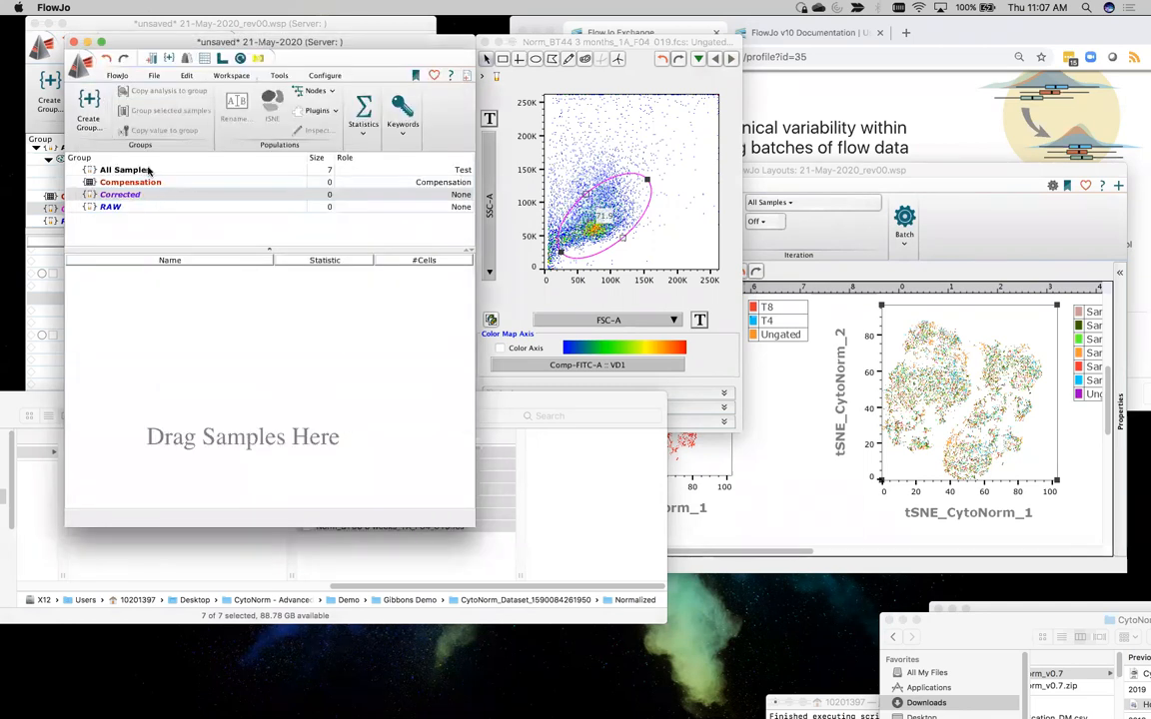
Assign all seven Norm_BT samples to the Corrected group
click(200, 274)
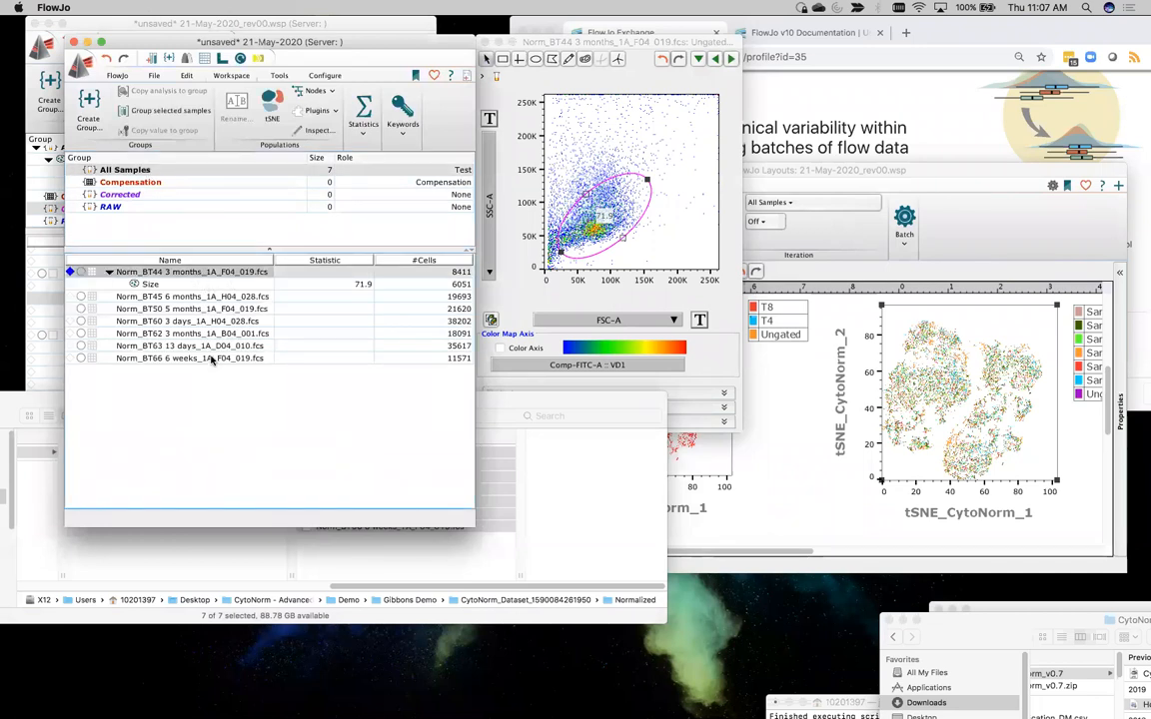
shift+click(212, 358)
drag(166, 313, 112, 195)
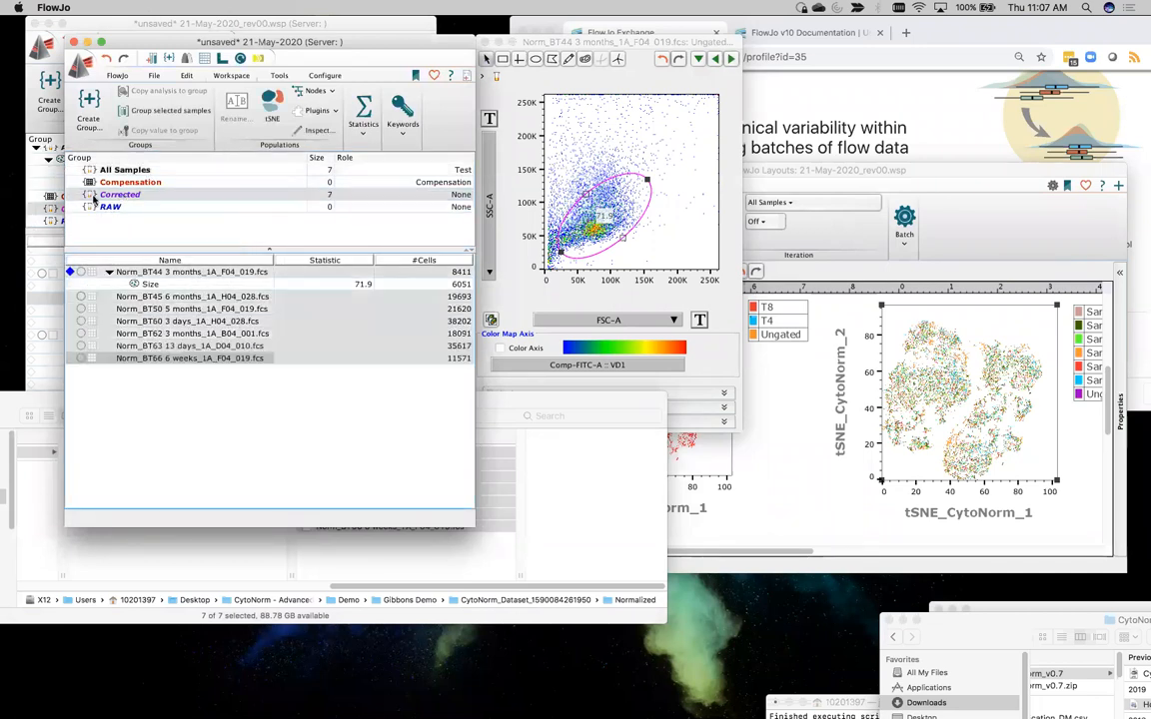
Add the seven original BT FCS files from the Gibbons Demo folder to the RAW group and move the Finder window off the workspace
click(107, 207)
drag(572, 400, 997, 175)
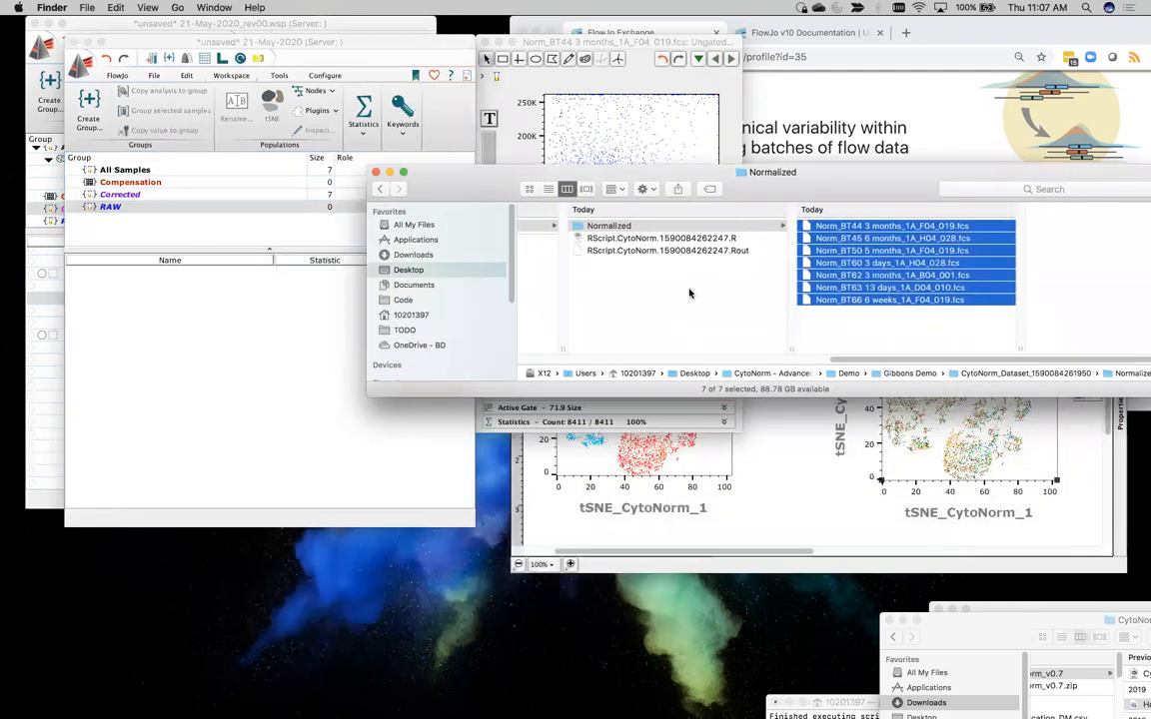
scroll(649, 279, left, 3)
scroll(689, 293, left, 3)
click(625, 257)
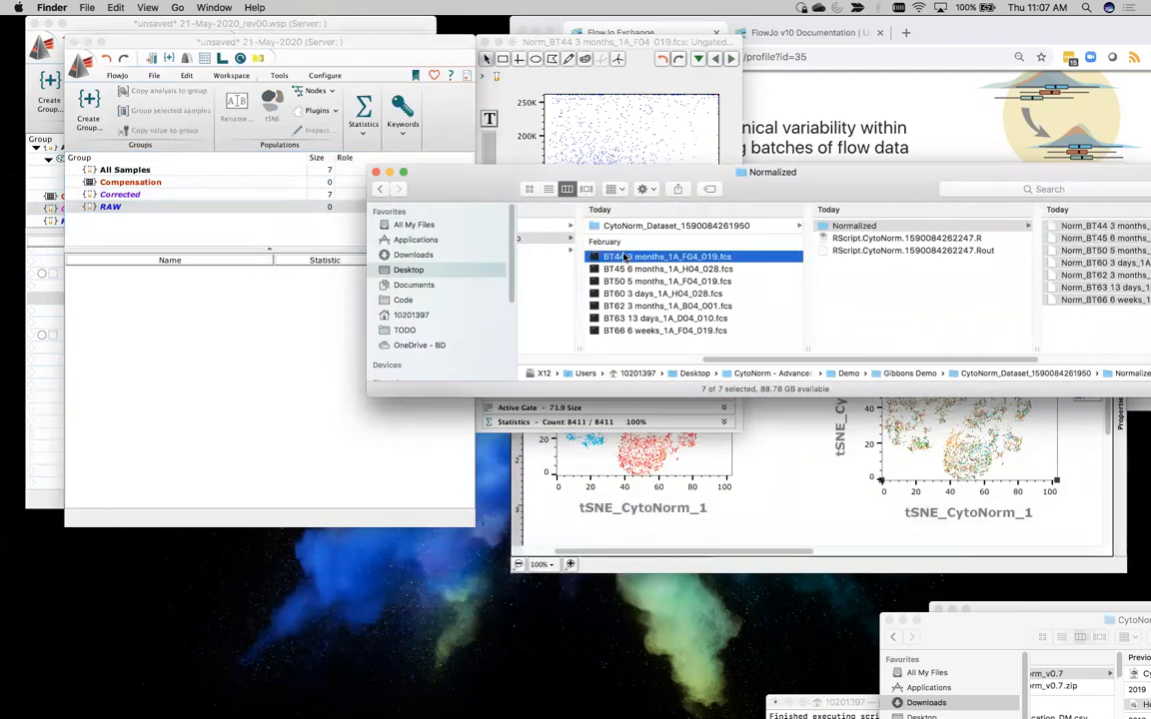
shift+click(724, 330)
drag(709, 277, 168, 317)
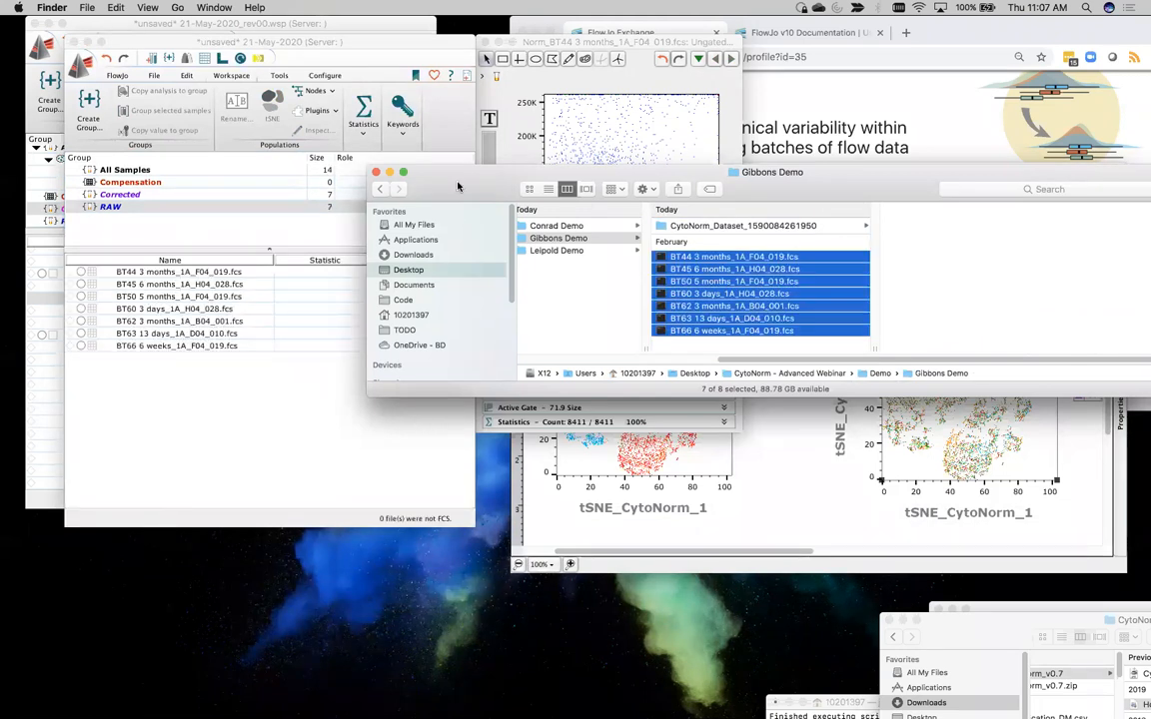
drag(412, 170, 260, 358)
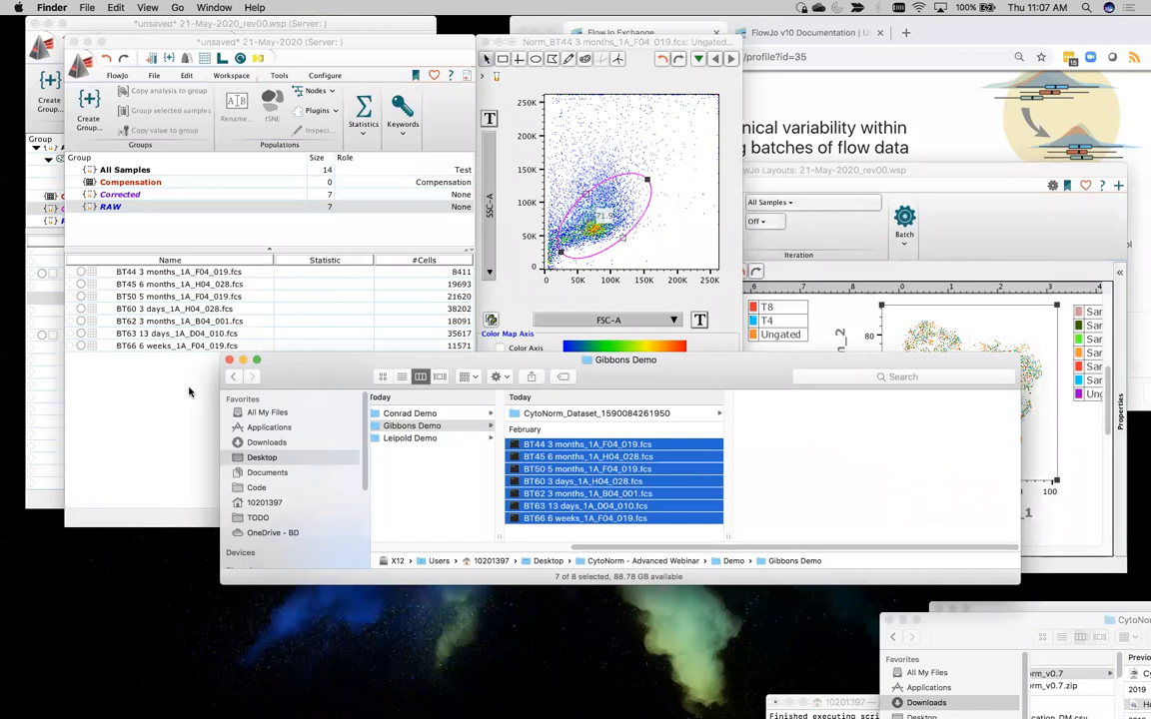
Check the Corrected group, list All Samples and open the graph of Norm_BT44's Size population beside its parent plot
click(127, 197)
click(127, 196)
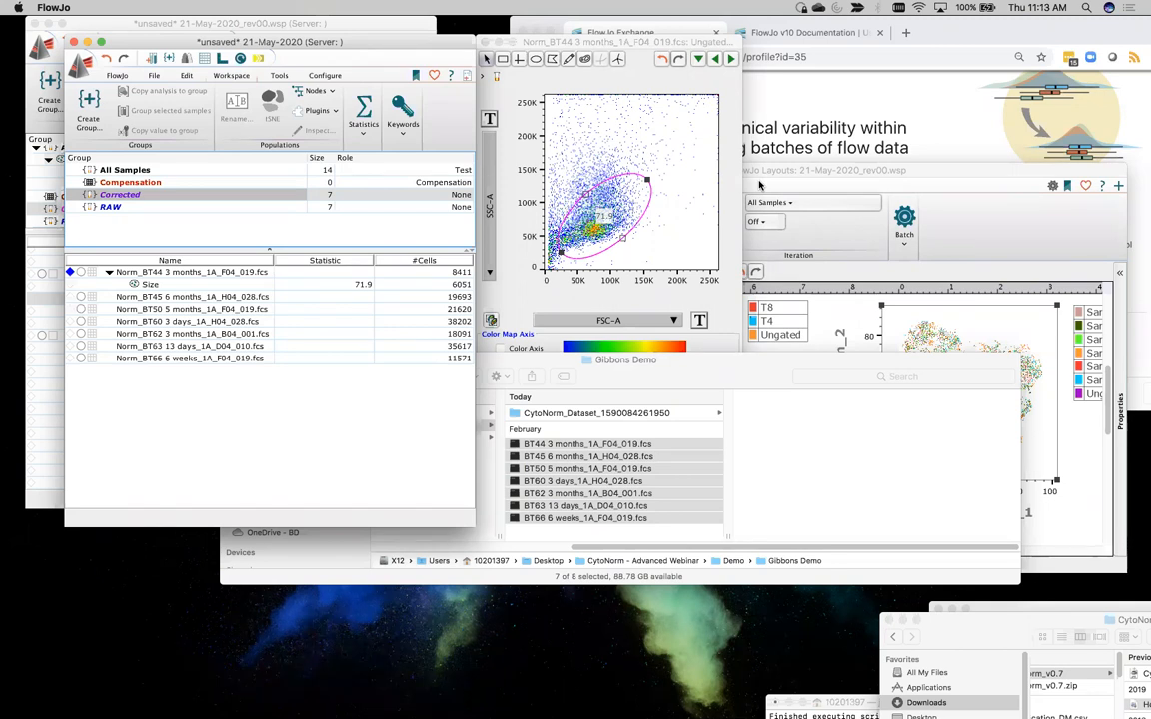
click(190, 313)
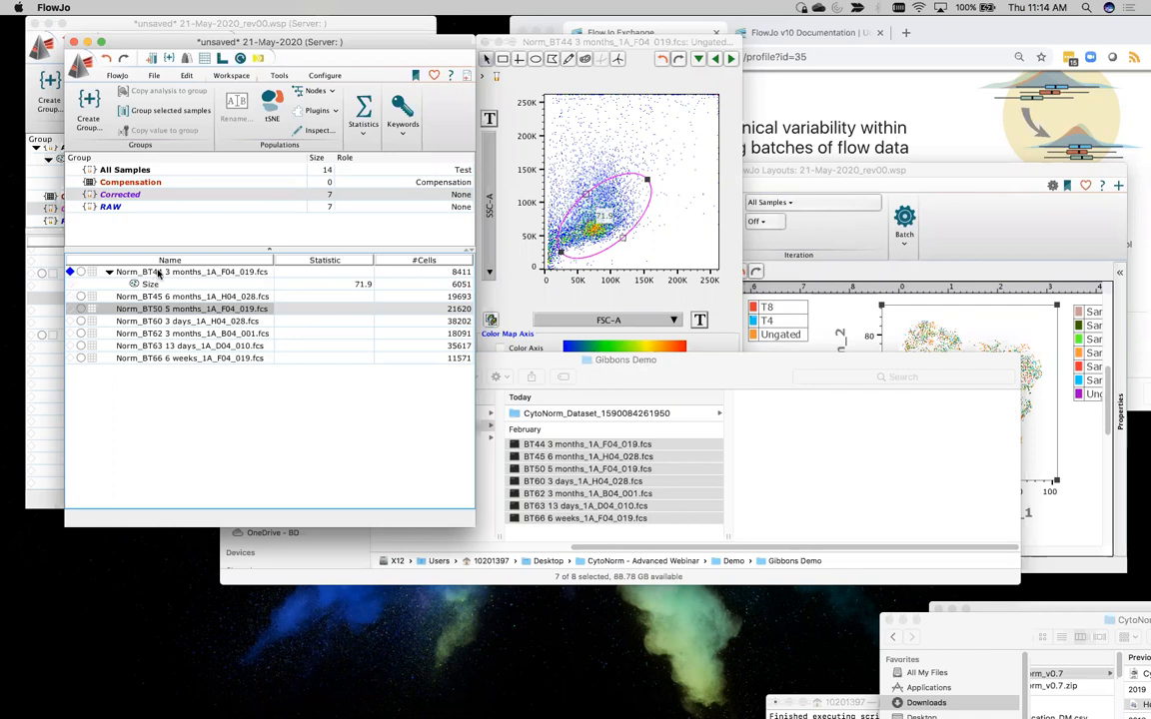
click(128, 170)
double_click(148, 284)
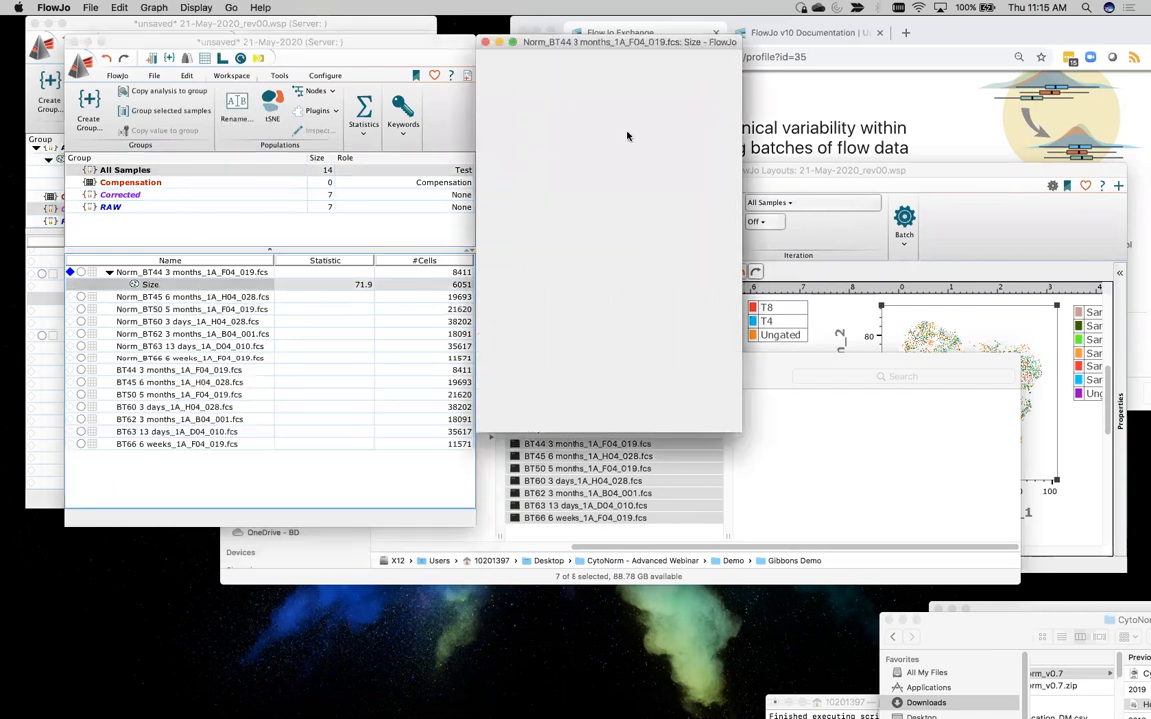
drag(511, 39, 380, 39)
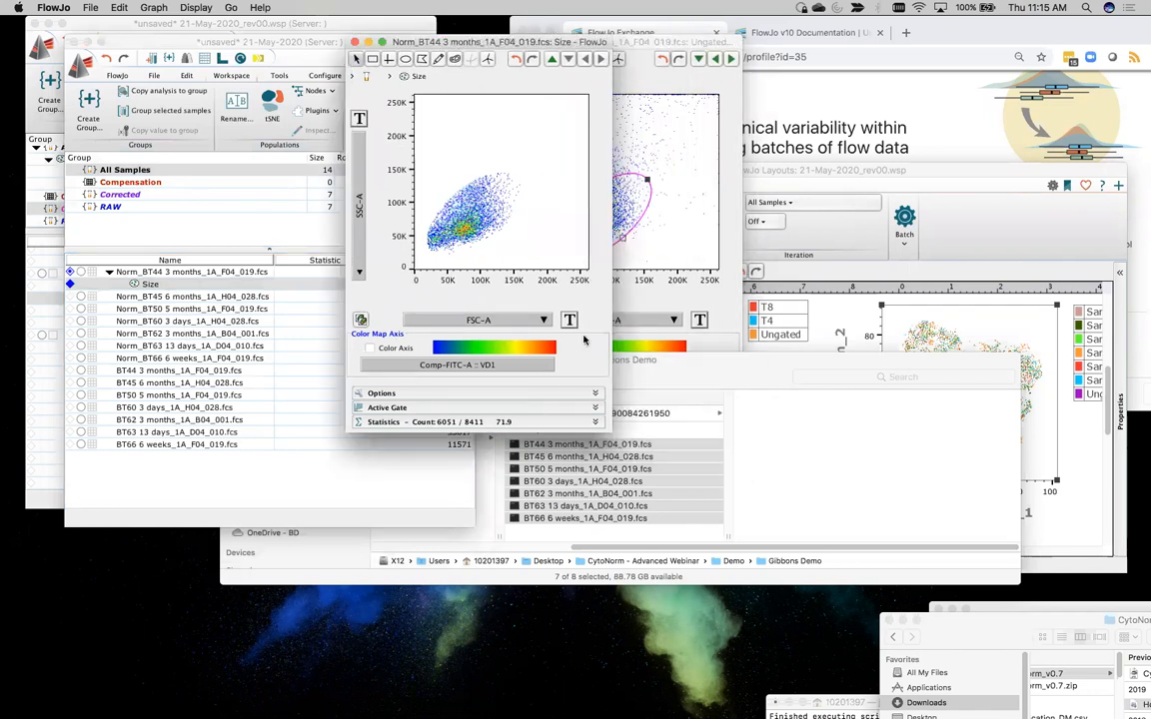
Plot the Size population by L_D against SSC-A and gate the events below about 10^3 with a rectangle named Live
click(511, 319)
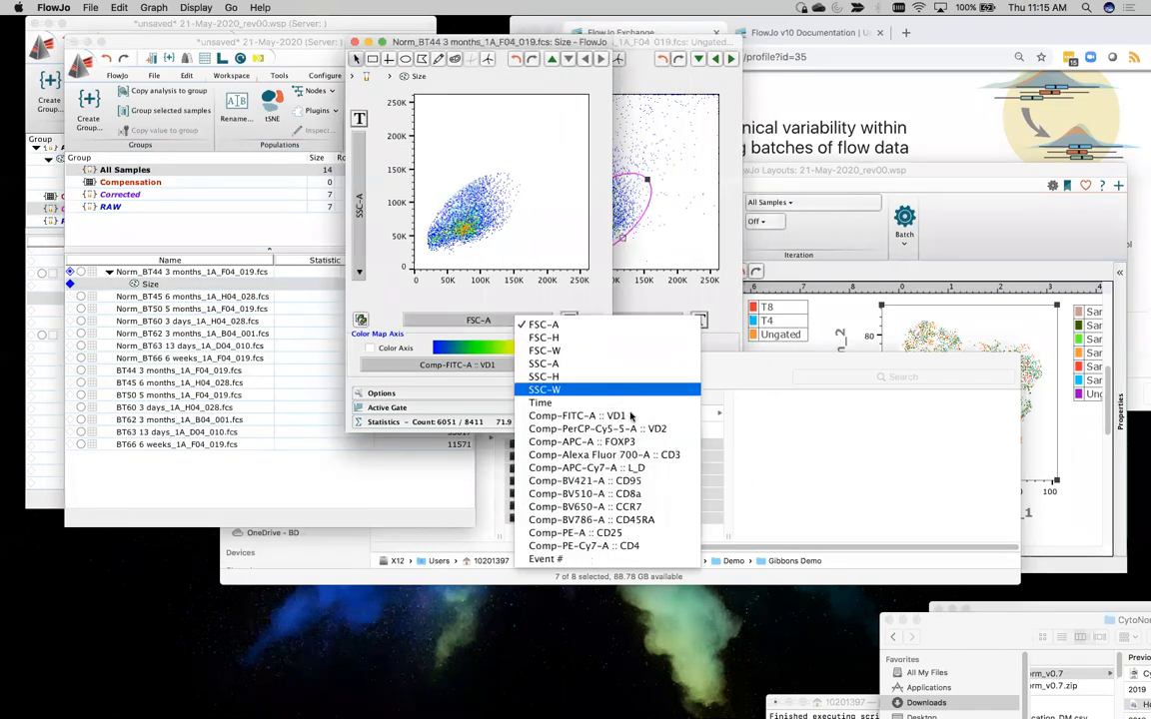
click(640, 468)
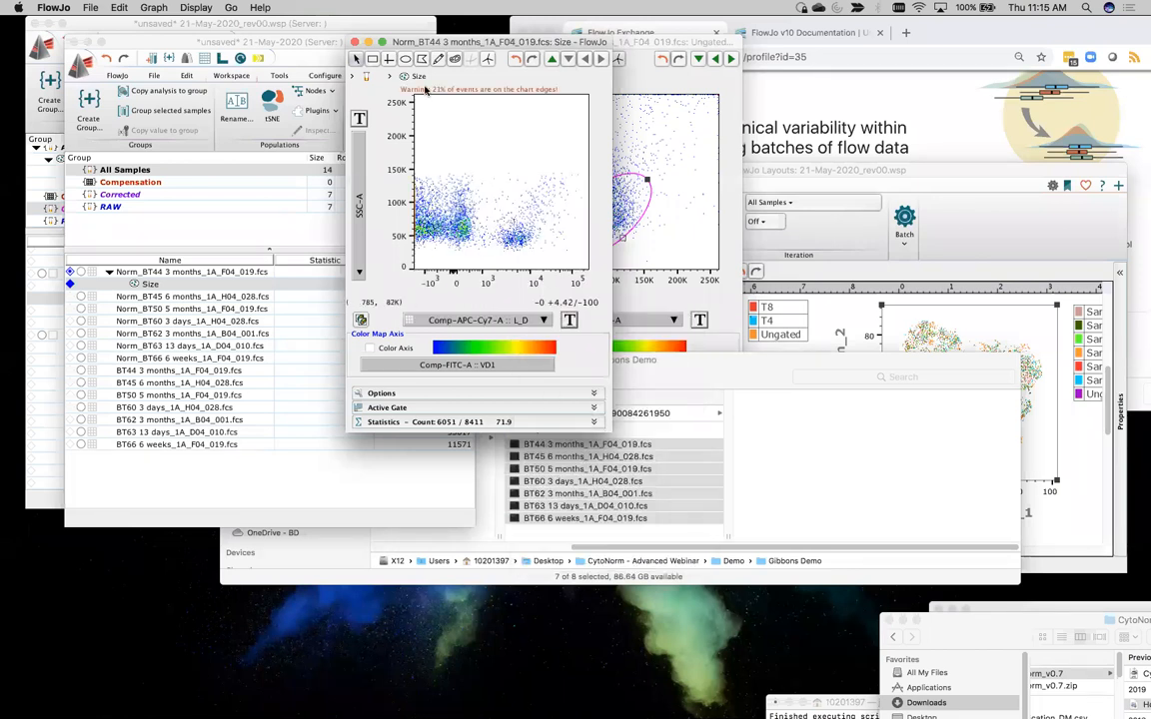
click(372, 59)
drag(481, 160, 339, 272)
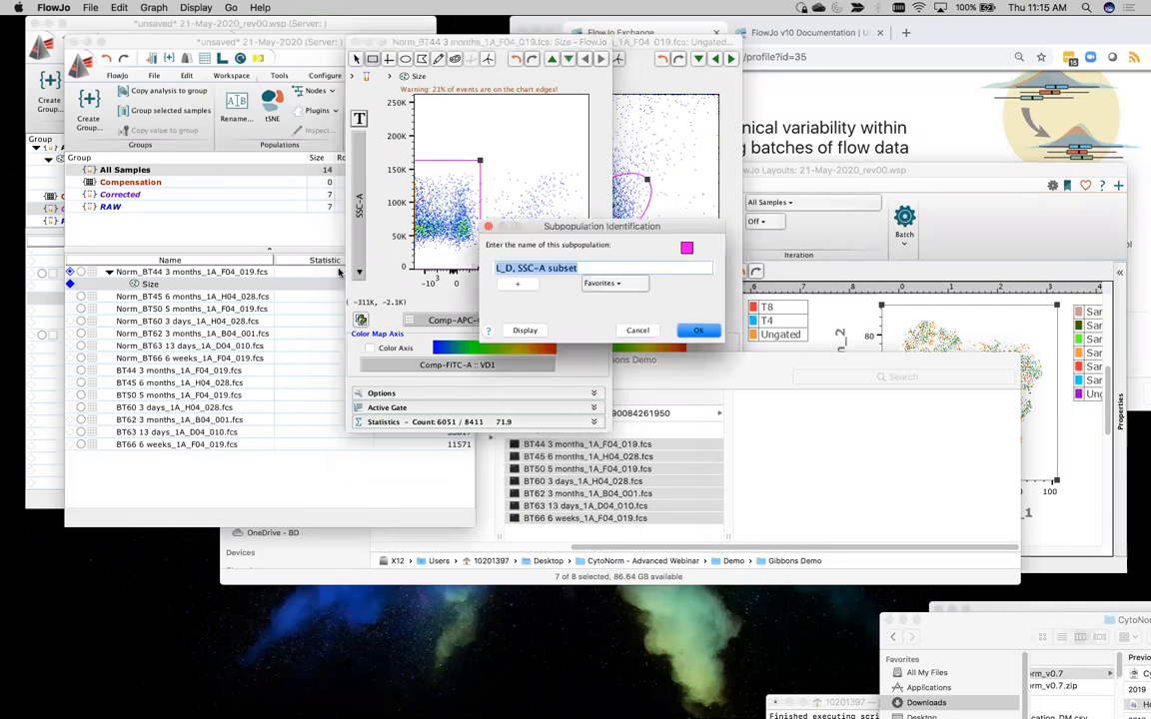
text(Live)
key(Return)
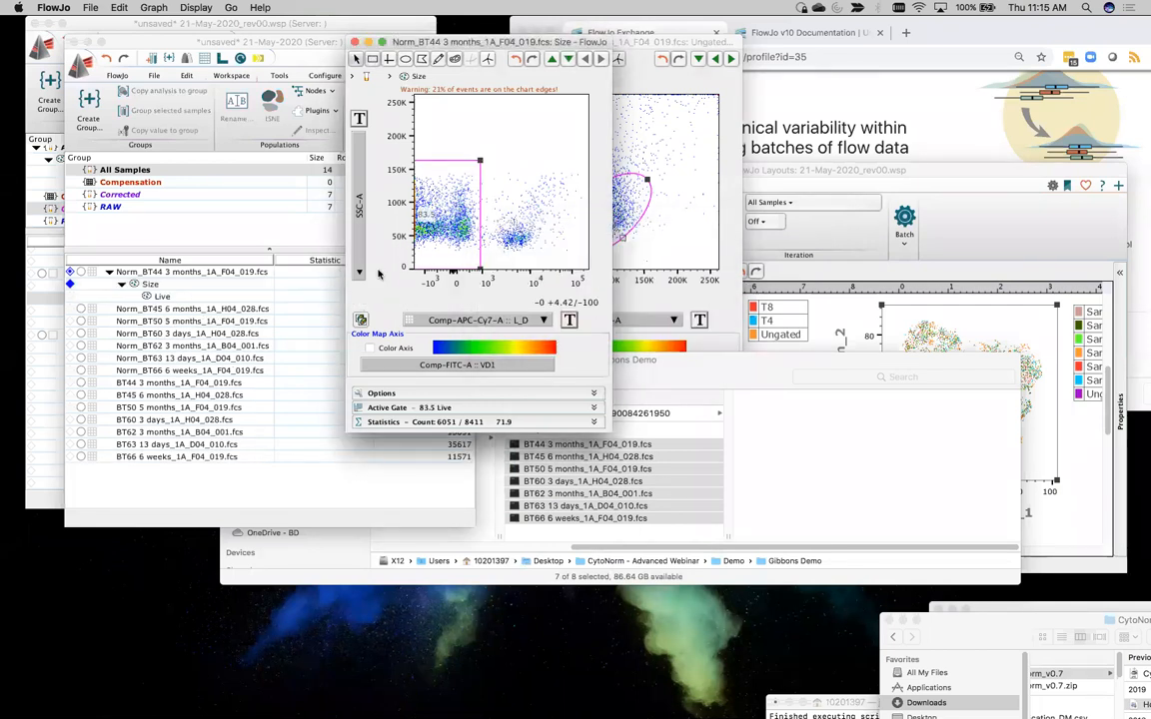
Plot the Live population by CD3 against SSC-A and gate the events above about 10^3 with a rectangle named CD3+ T
double_click(455, 246)
click(551, 322)
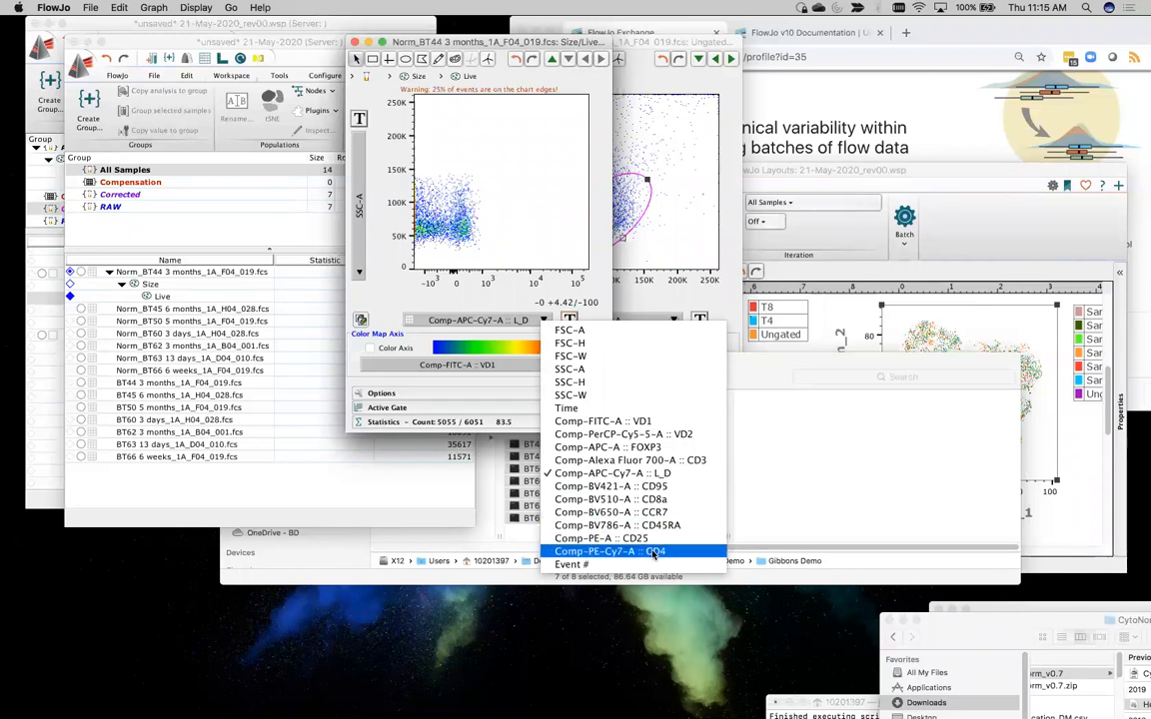
click(639, 460)
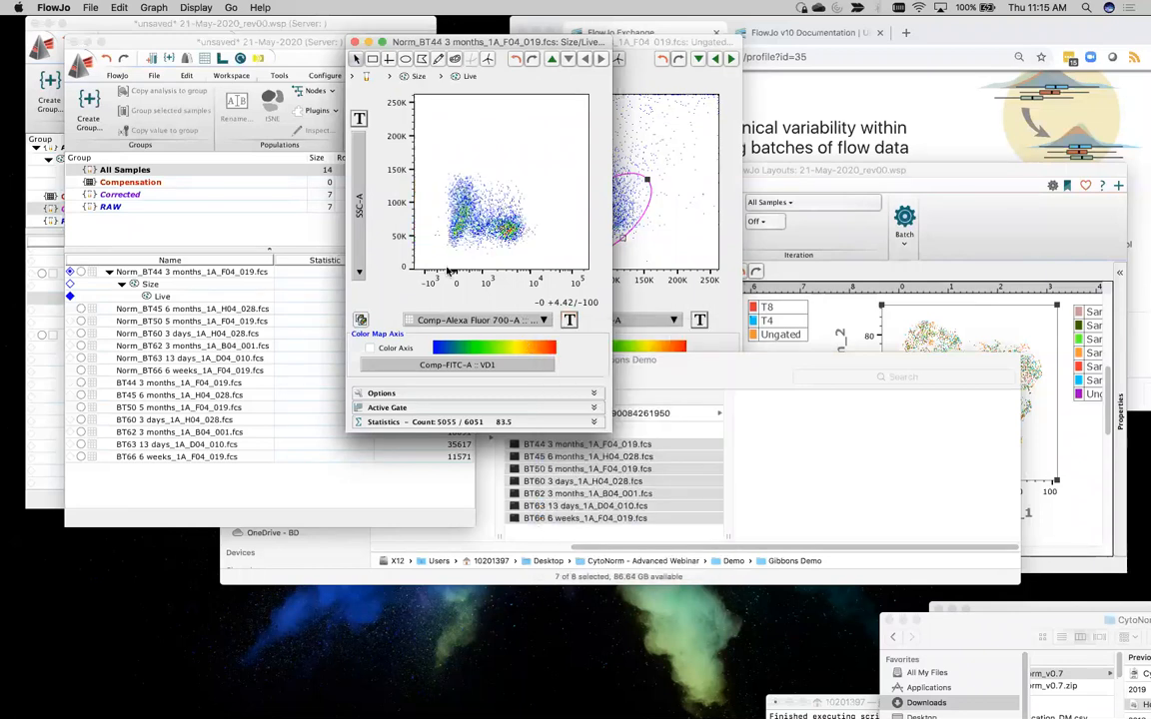
click(360, 205)
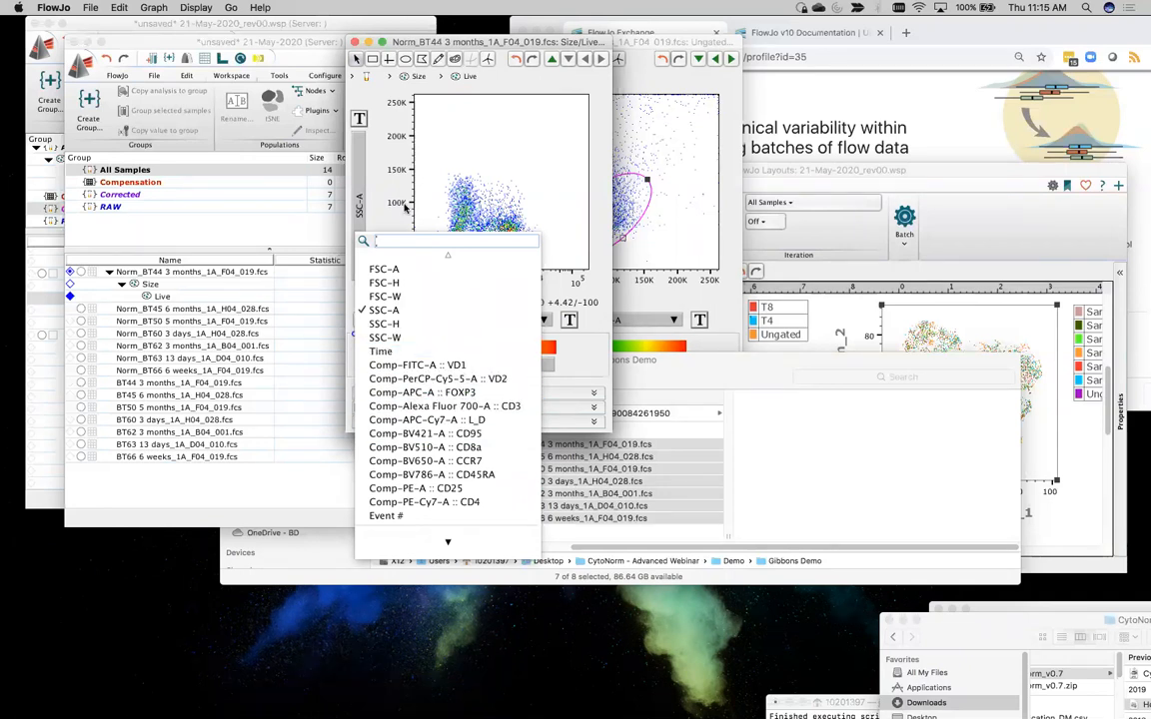
click(394, 169)
click(375, 61)
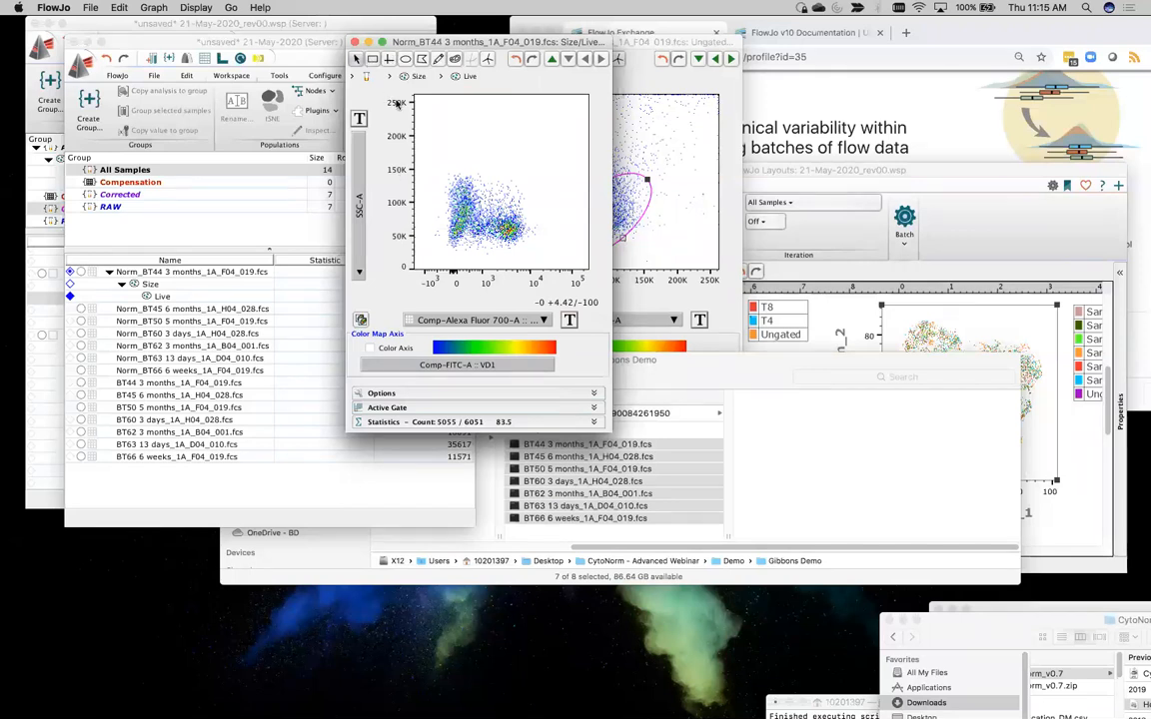
mouse_move(488, 172)
mouse_down()
mouse_move(566, 272)
mouse_move(556, 261)
mouse_up()
text(CD)
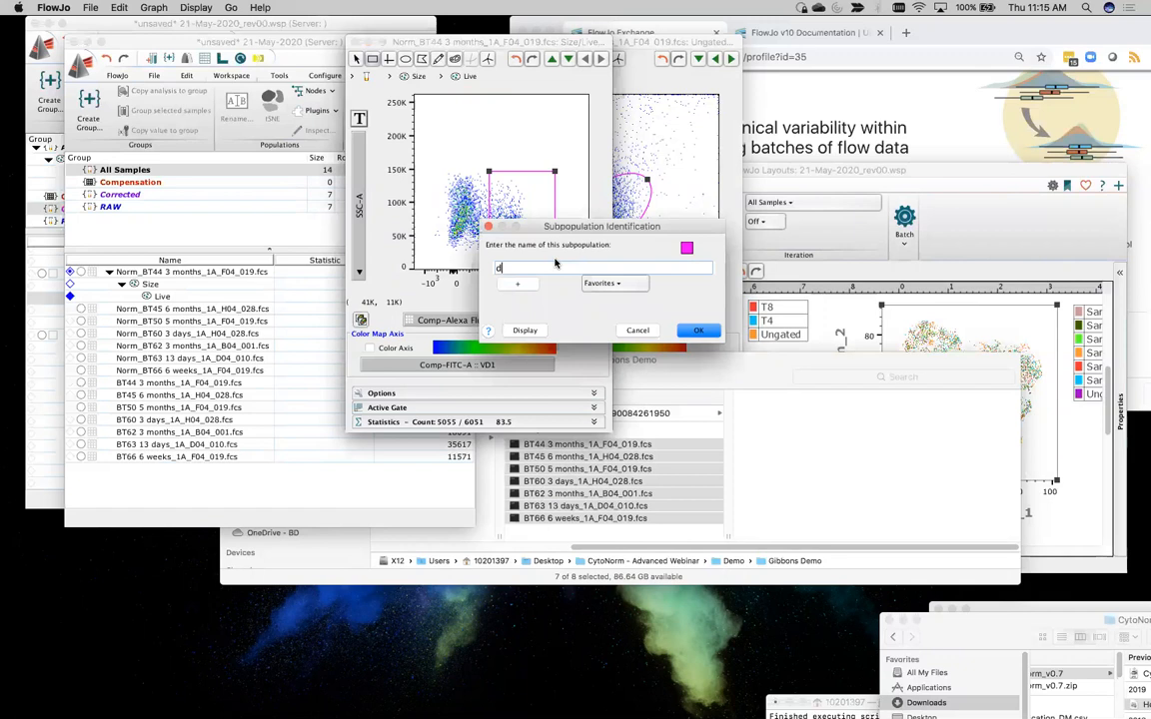
text(3+ T)
key(Return)
Display the CD3+ T population with Comp-PE-Cy7-A :: CD4 on the X axis and Comp-BV510-A :: CD8a on the Y axis
double_click(531, 198)
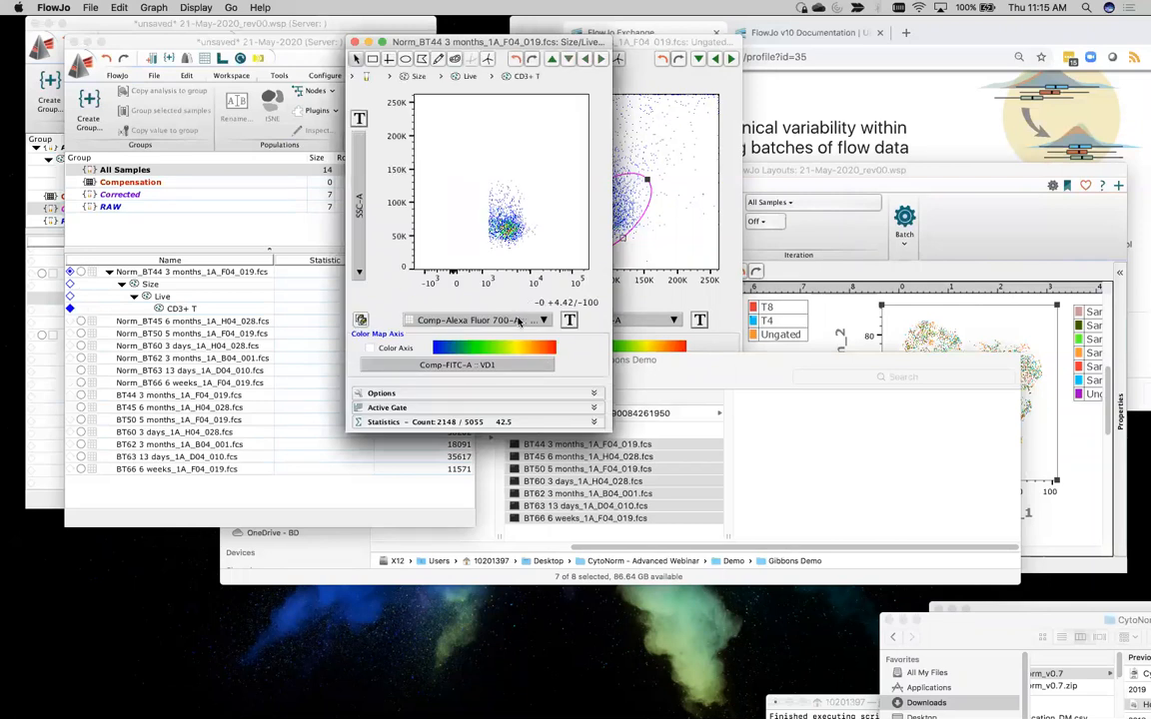
click(490, 320)
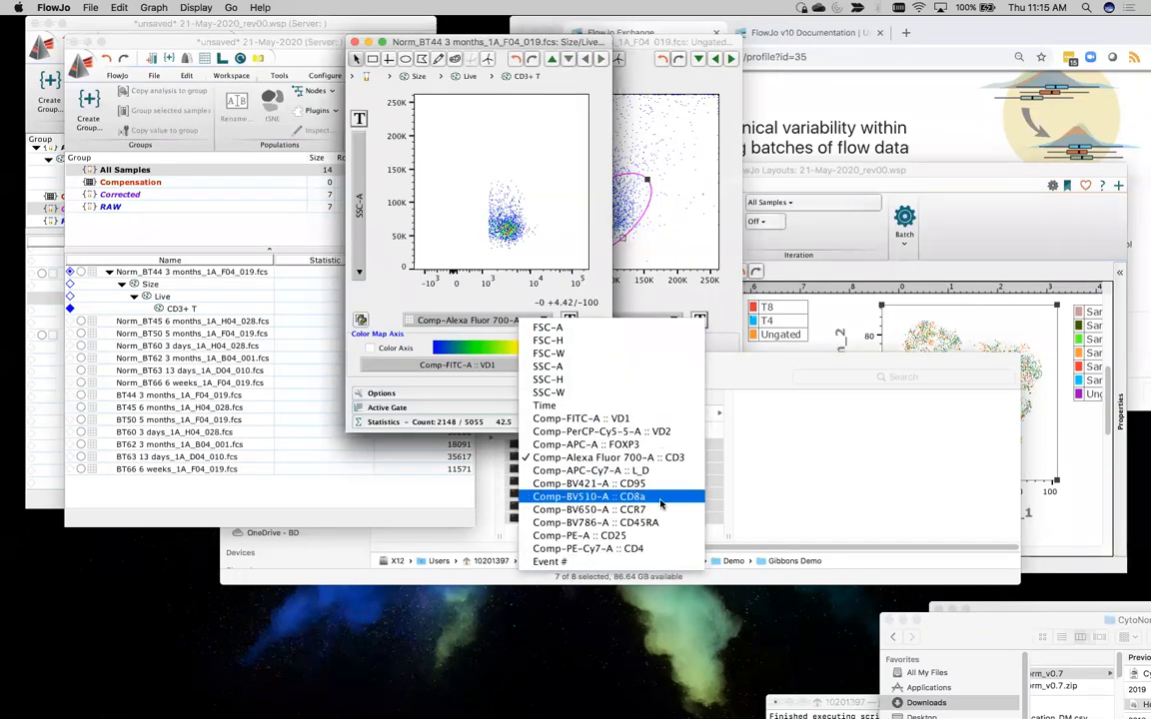
click(639, 549)
click(361, 222)
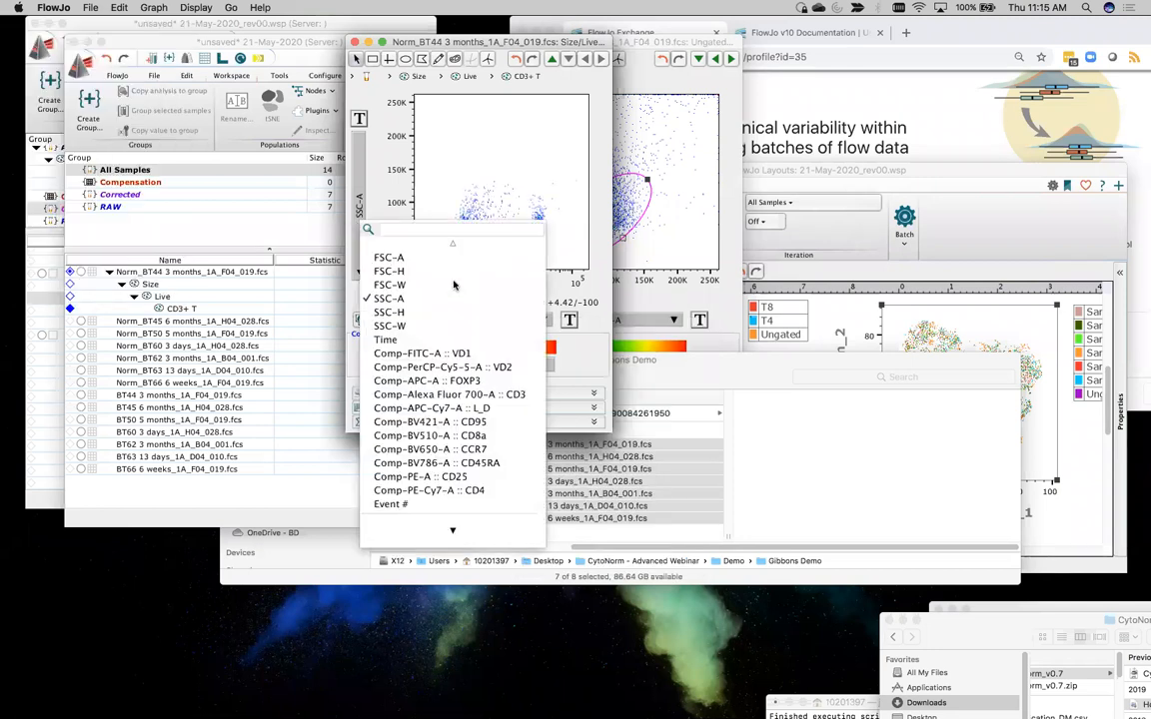
click(507, 437)
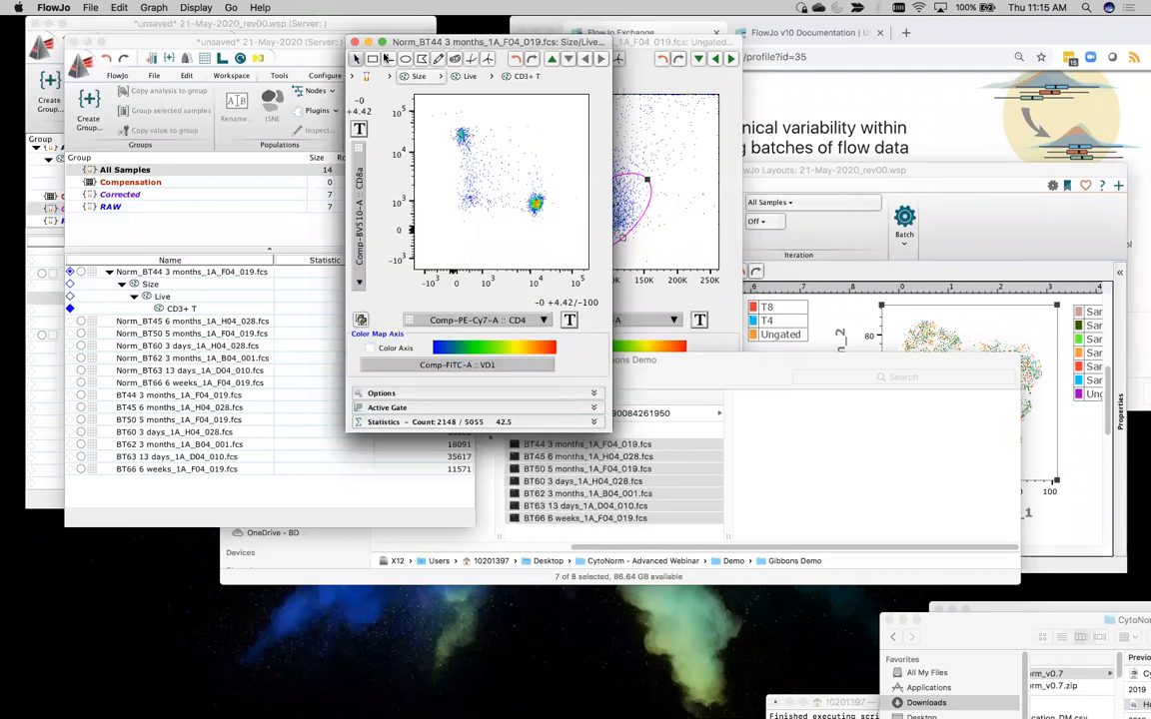
Gate the CD4-low, CD8a-high cluster above about 7.4K on CD8a with a rectangle named CD8+ T
drag(441, 120, 483, 157)
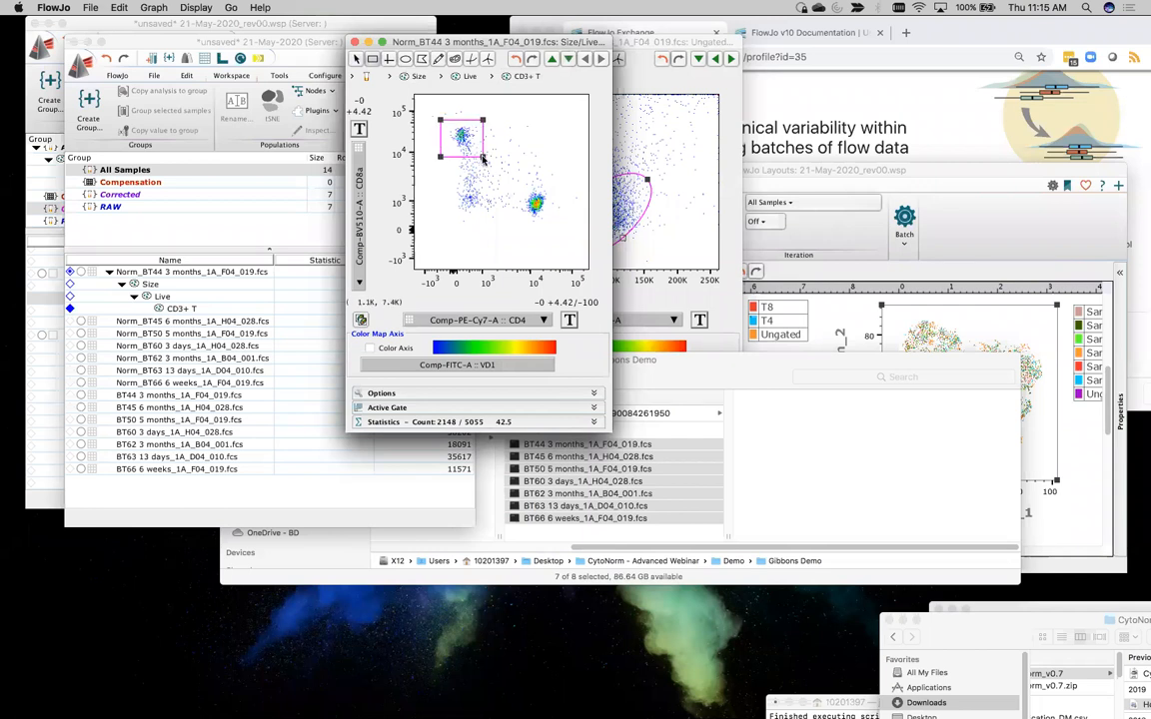
text(CD8+)
key(Return)
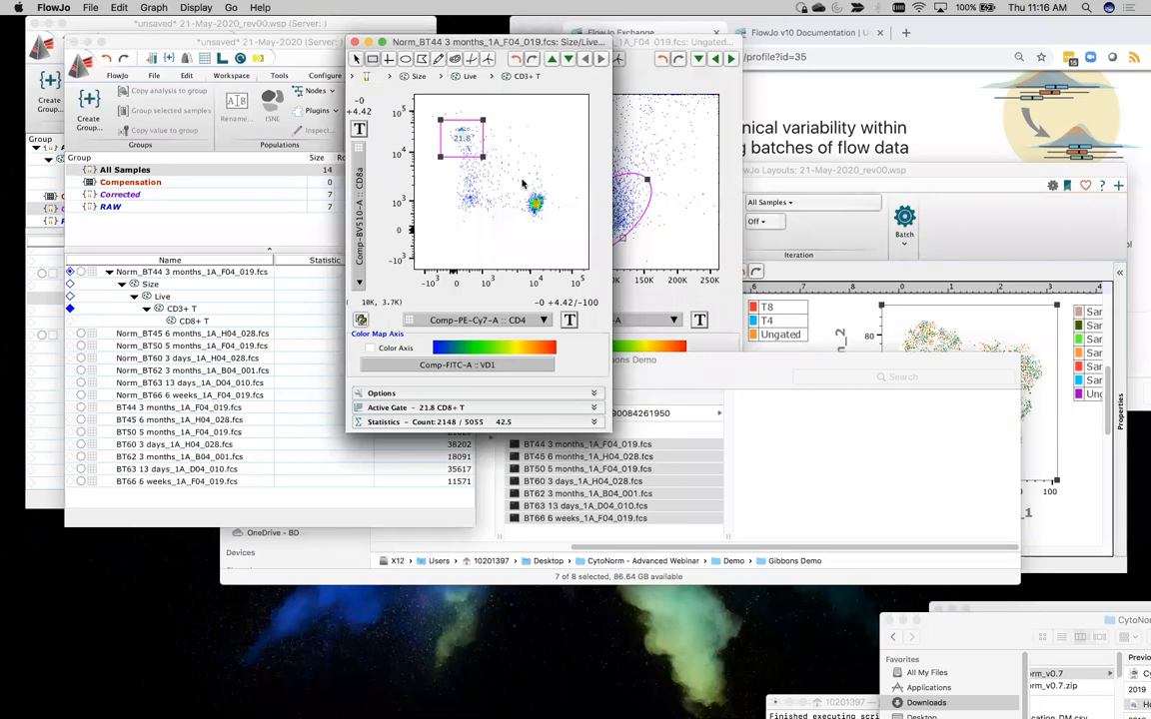
Gate the CD4-high cluster around 10^4 on CD4 and 10^3 on CD8a with a rectangle named CD4+ T
drag(520, 186, 555, 221)
text(CD)
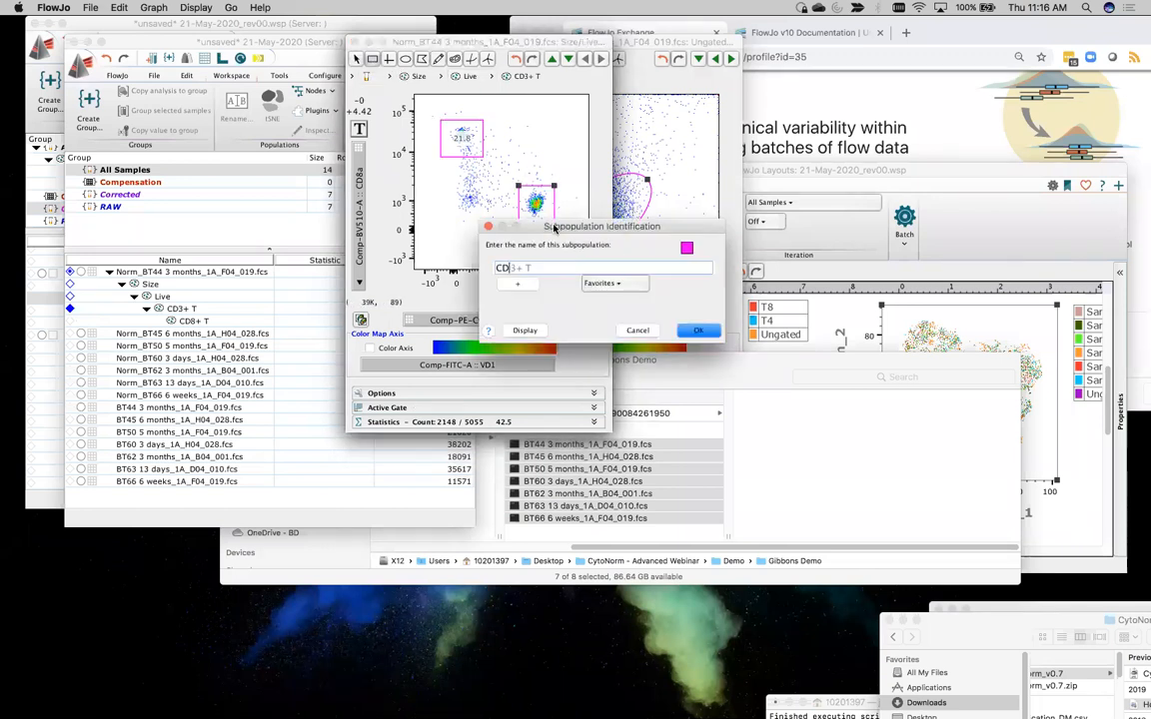
text(4+ T)
drag(573, 230, 421, 203)
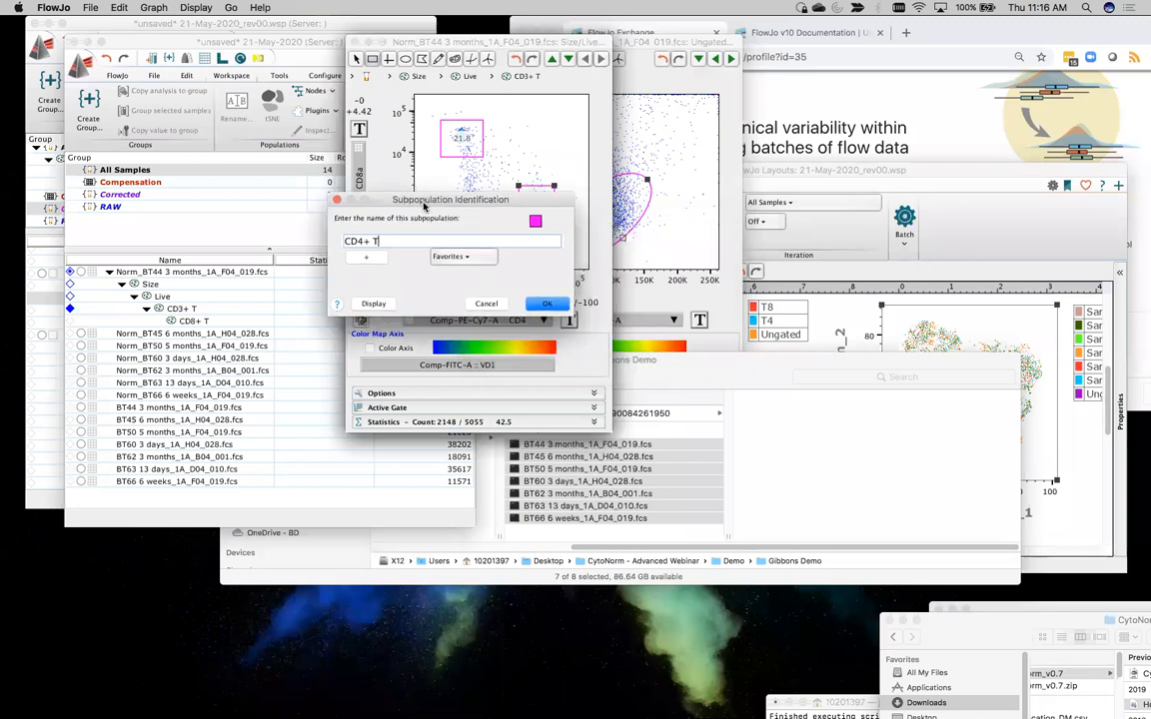
click(547, 306)
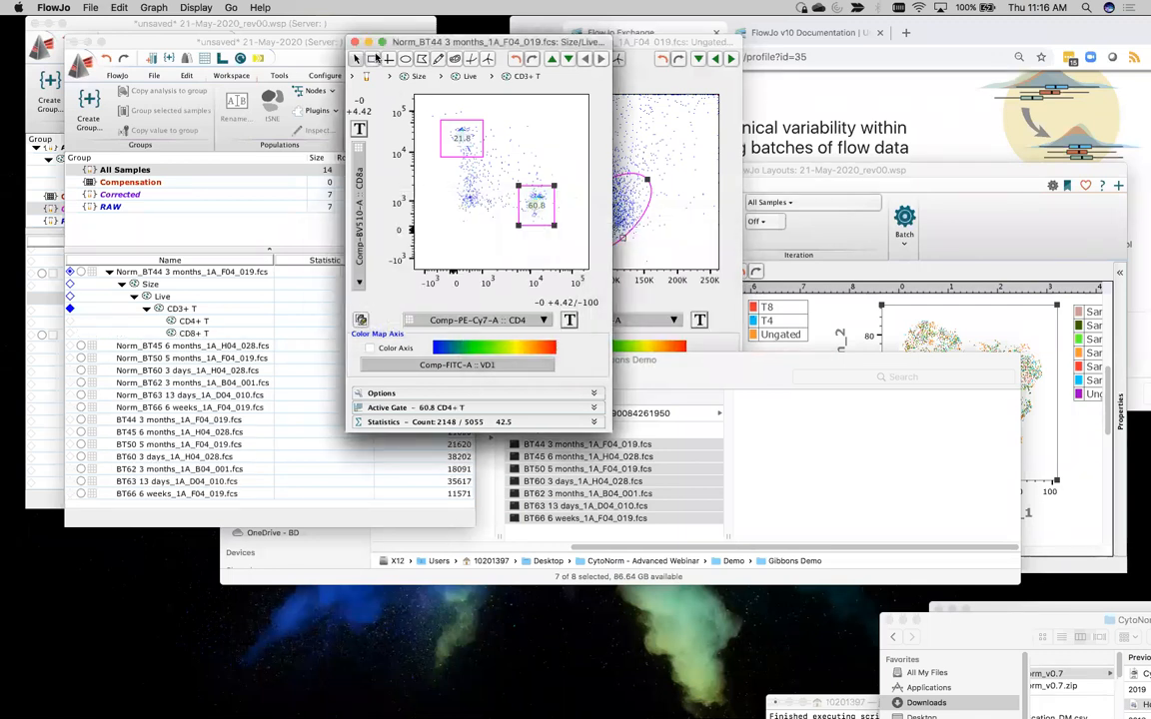
Gate the events low in both CD4 and CD8a, below the CD8+ T gate, with a rectangle named DN T
drag(439, 180, 494, 221)
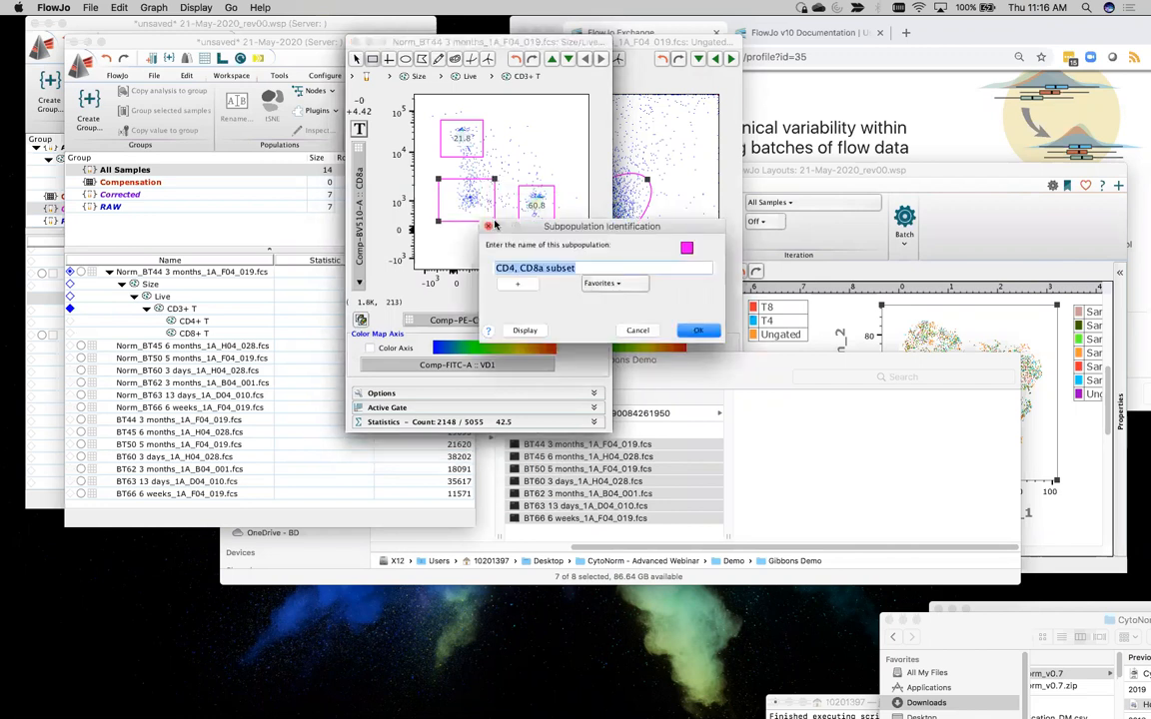
text(DN T)
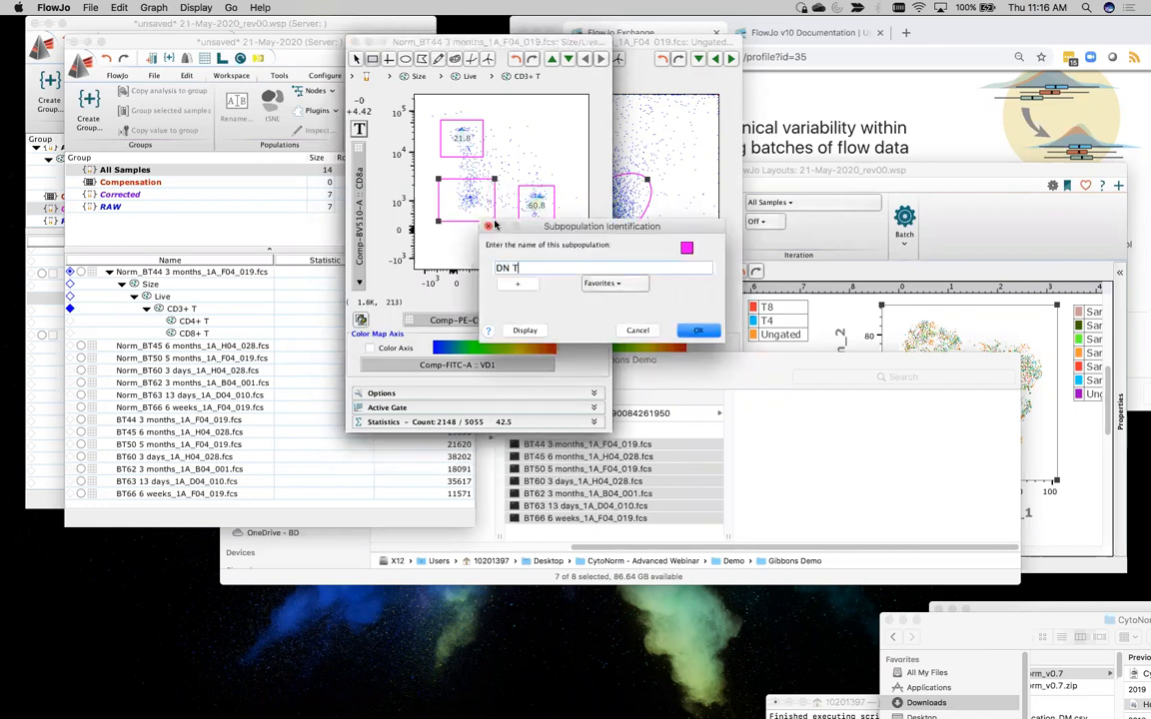
drag(495, 226, 347, 227)
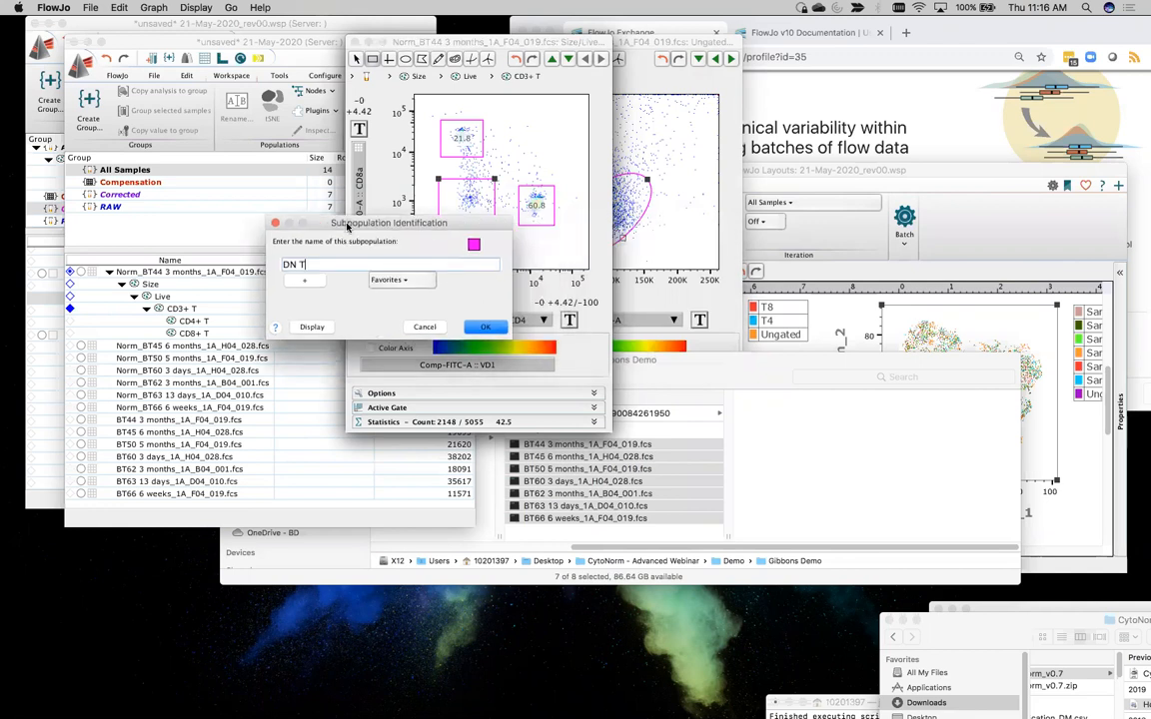
click(484, 326)
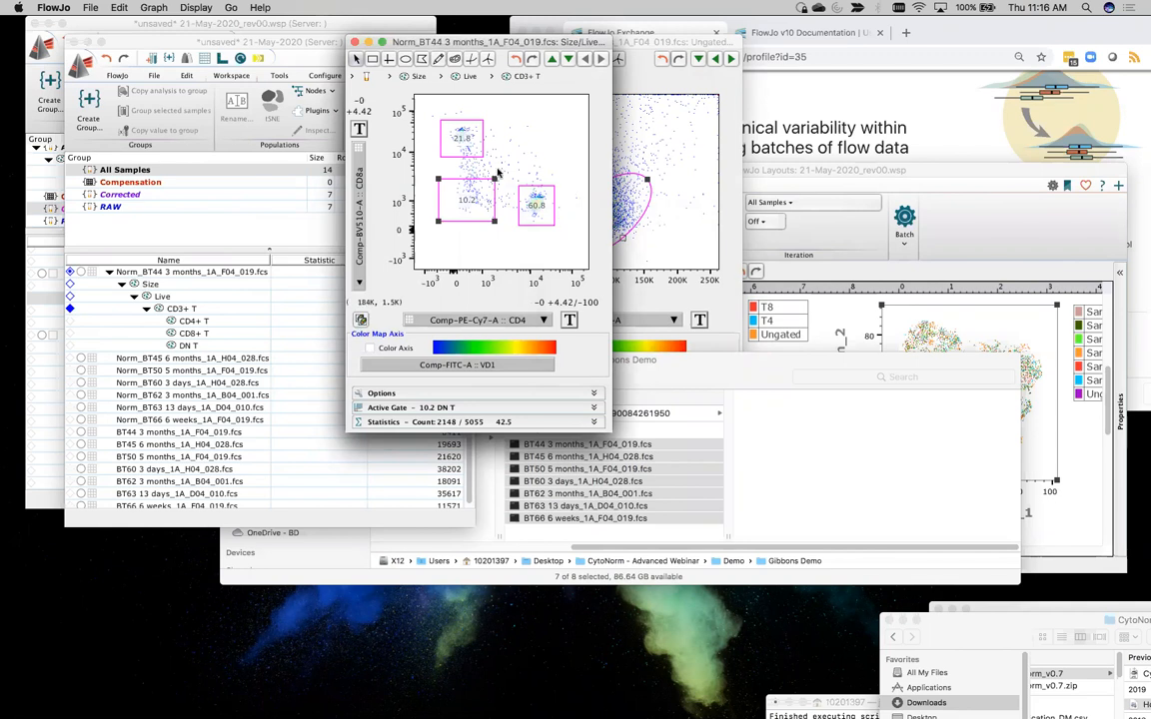
Open the CD4+ T population and plot Comp-PE-A :: CD25 on the X axis against Comp-APC-A :: FOXP3 on the Y axis
click(545, 215)
double_click(551, 221)
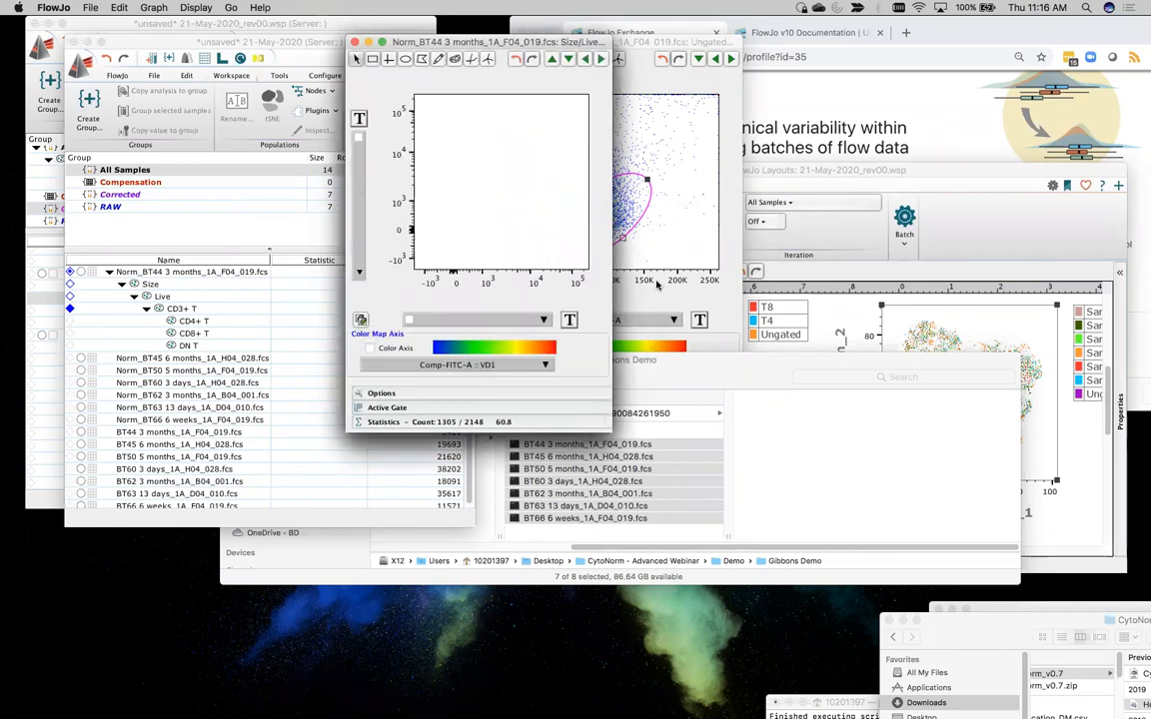
click(540, 320)
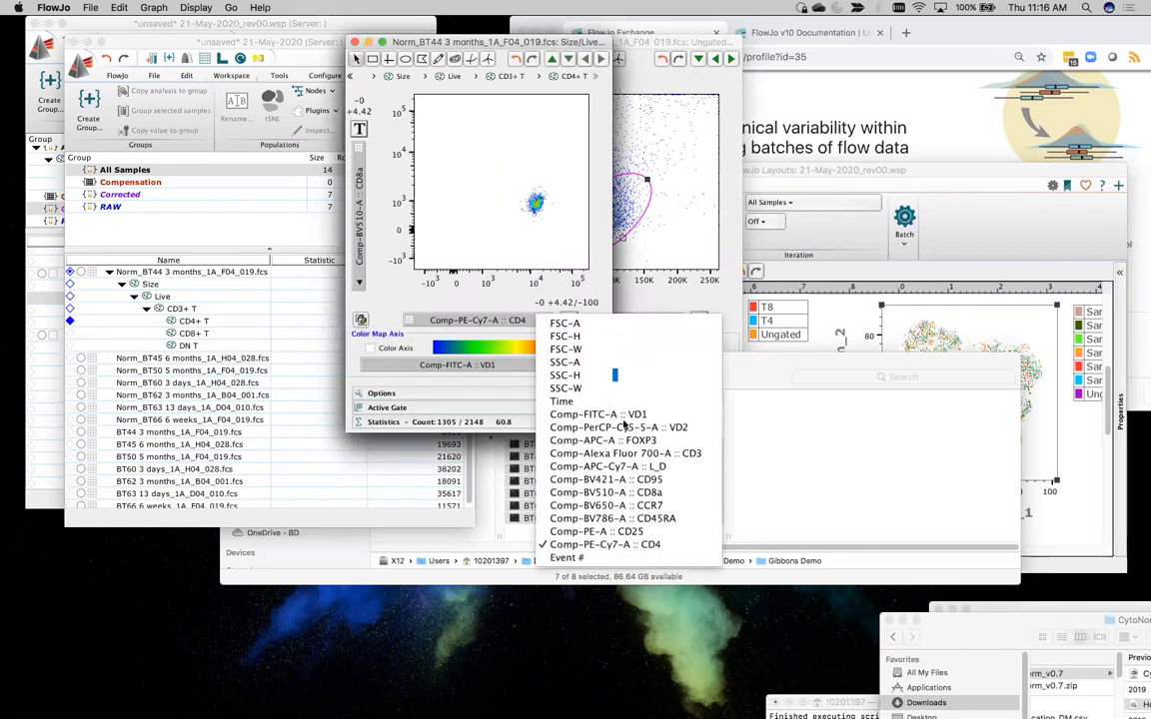
click(627, 532)
click(359, 195)
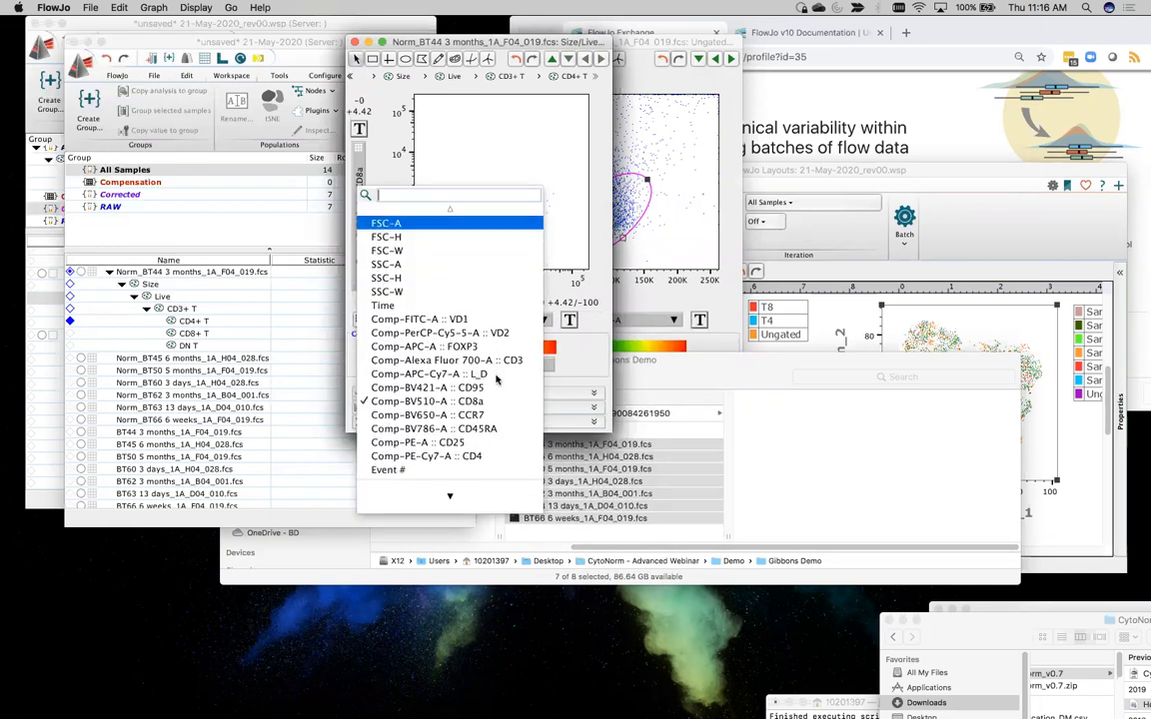
click(430, 345)
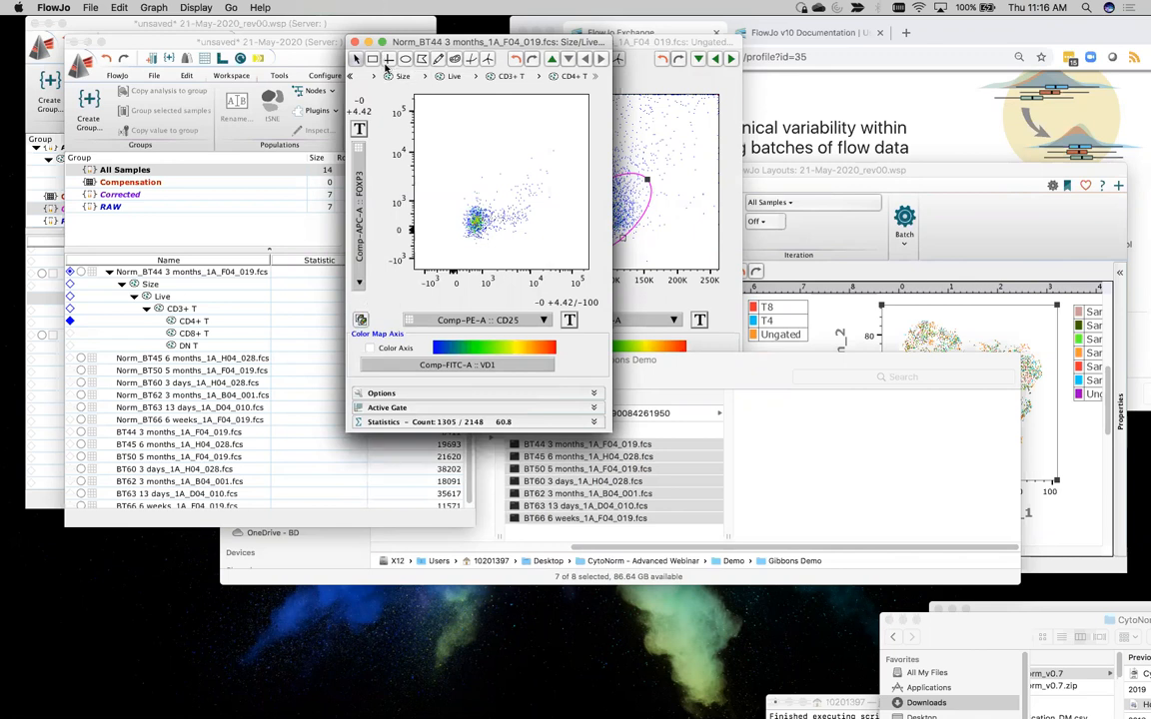
Gate the CD25-high, FOXP3-high events beside the main cluster with a five-sided polygon named FOXP3+ Treg
click(502, 201)
click(530, 221)
click(560, 218)
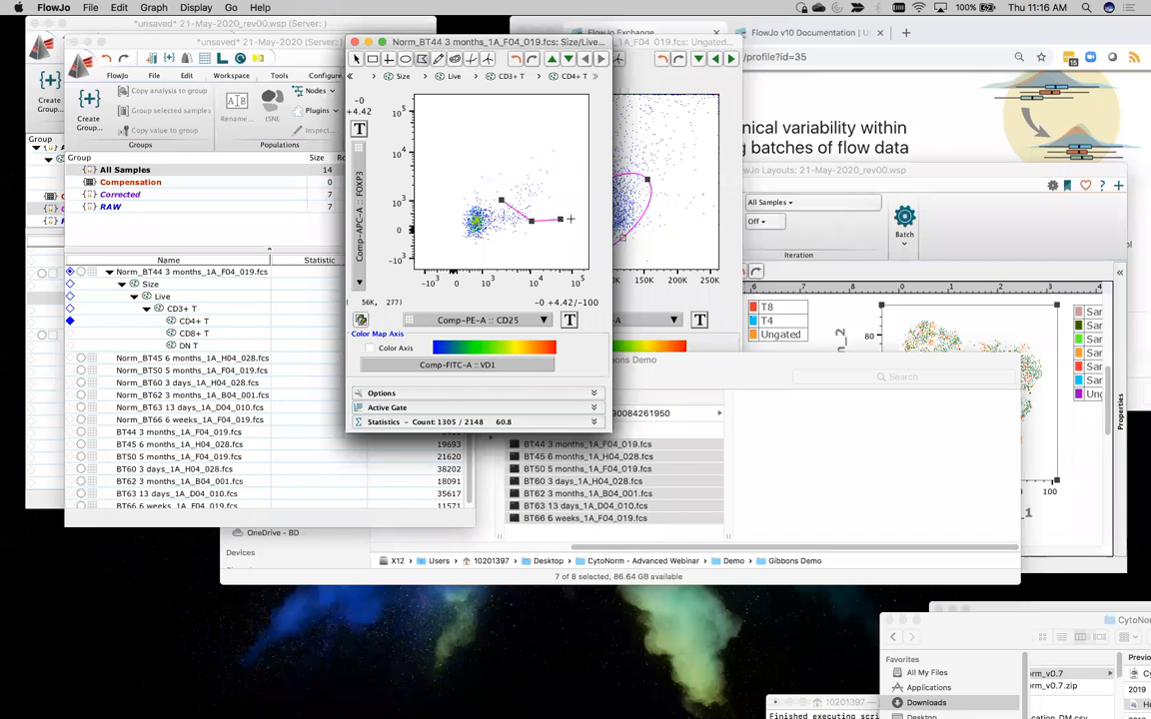
click(575, 220)
click(570, 137)
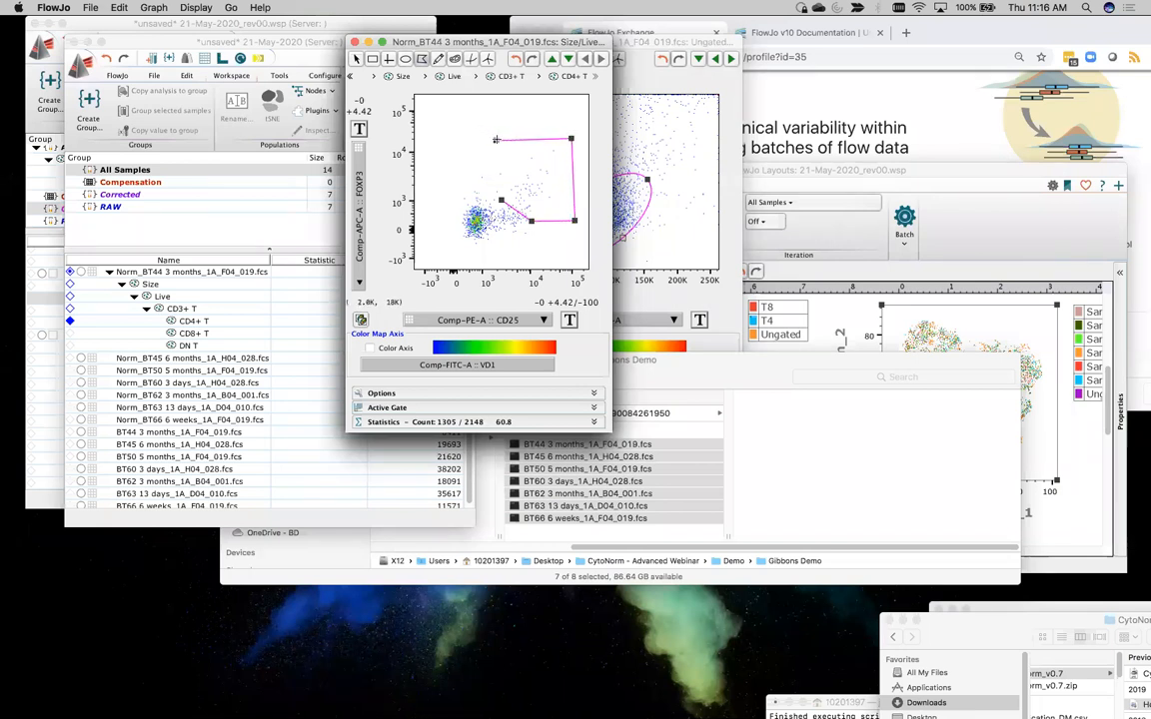
double_click(496, 139)
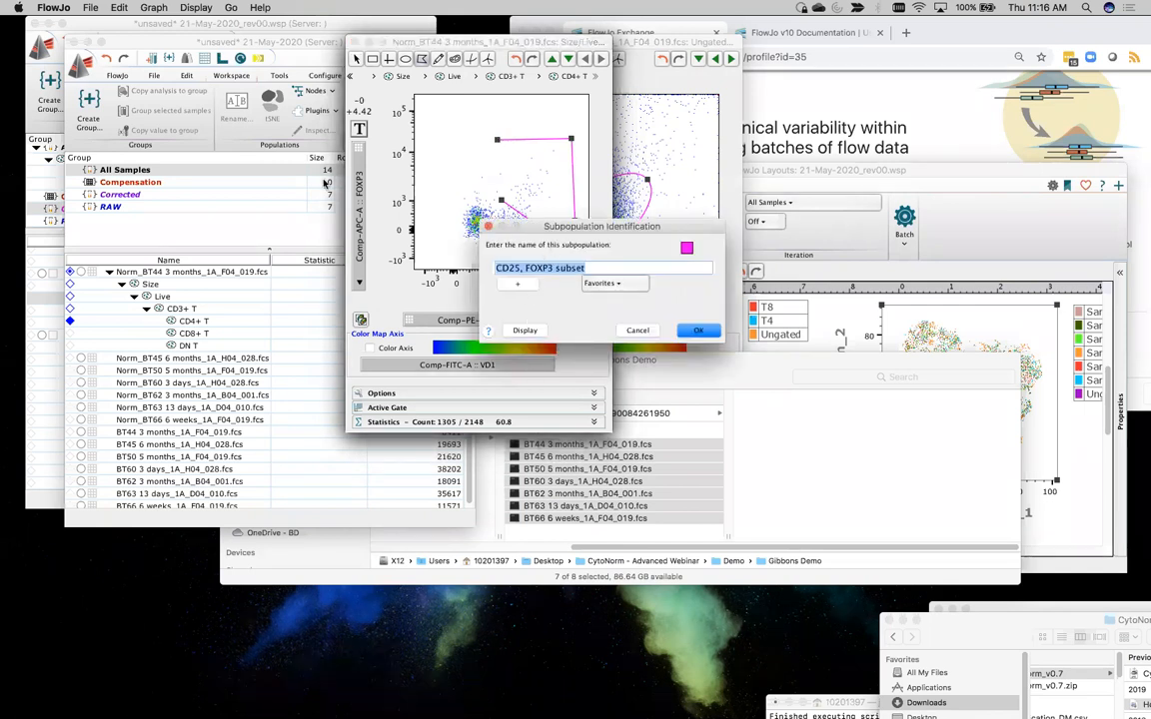
text(Fo)
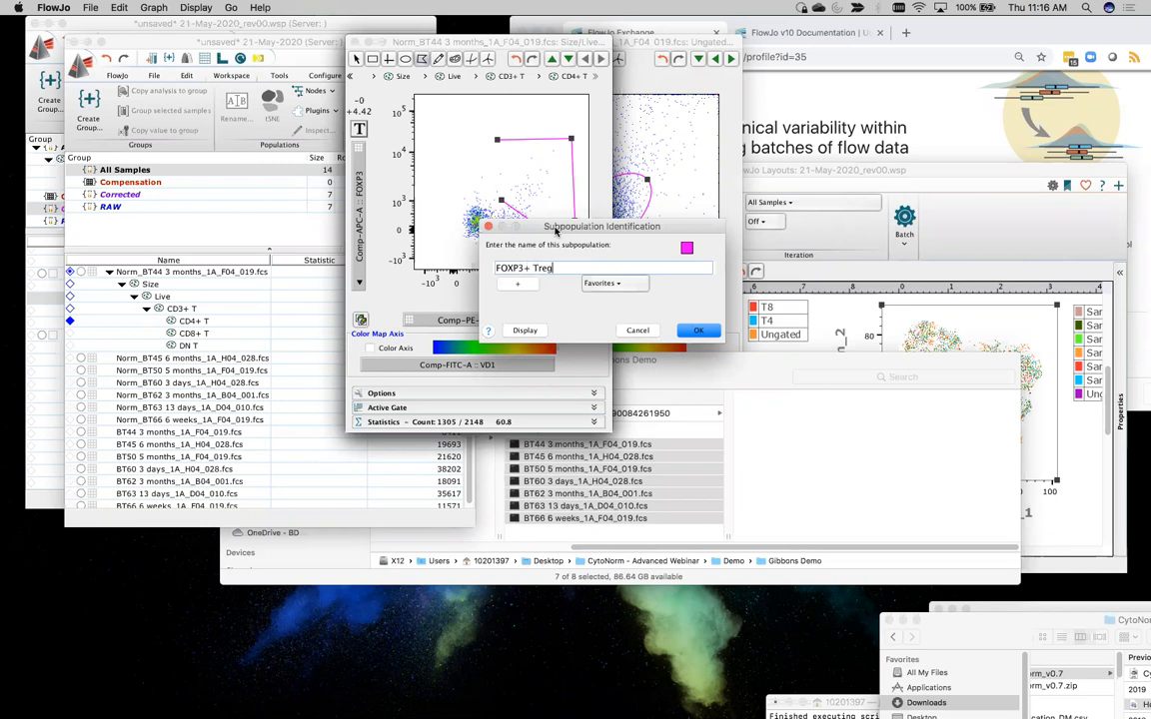
key(Return)
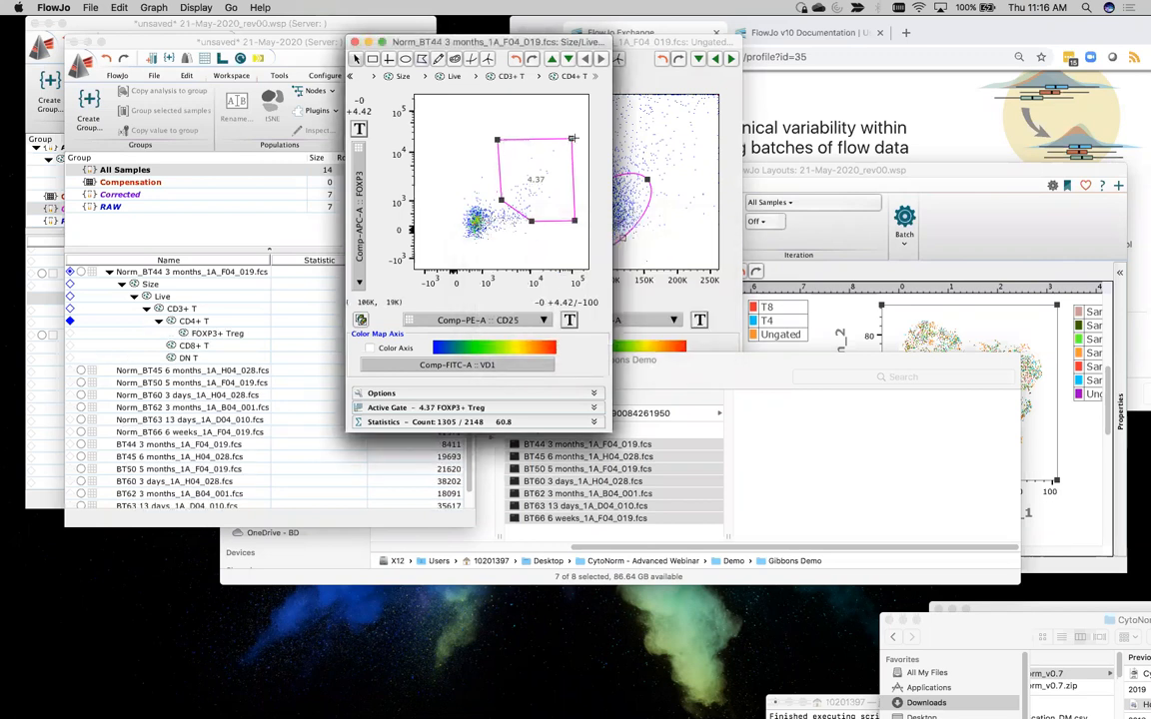
Apply the whole gating hierarchy from Size to DN T of Norm_BT44 to the All Samples group
click(144, 284)
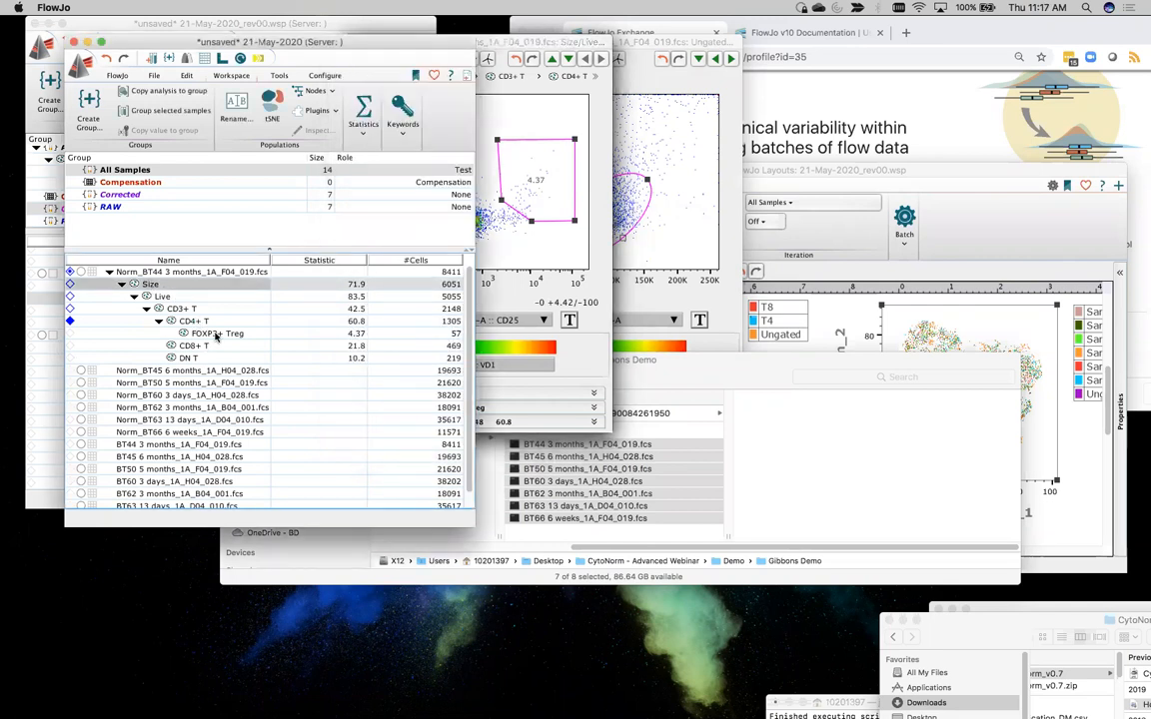
shift+click(198, 359)
drag(150, 284, 168, 166)
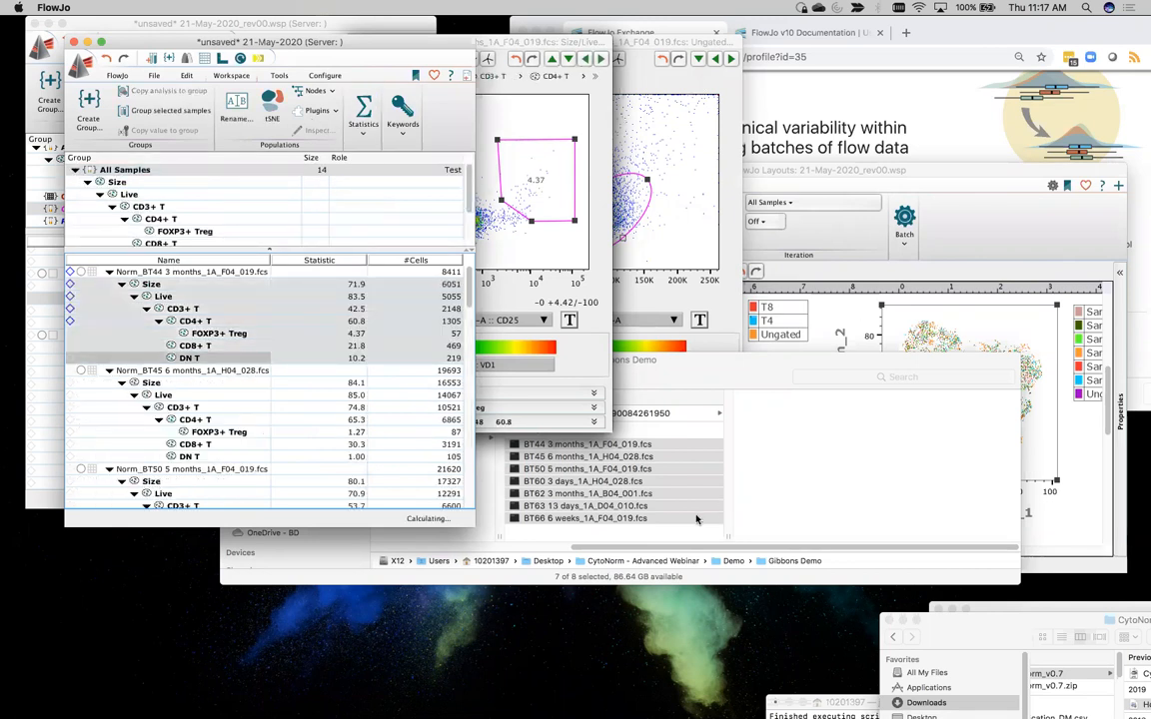
Arrange the Ungated, Live, CD3+ T and CD4+ T graph windows in a two-by-two grid
drag(631, 44, 918, 25)
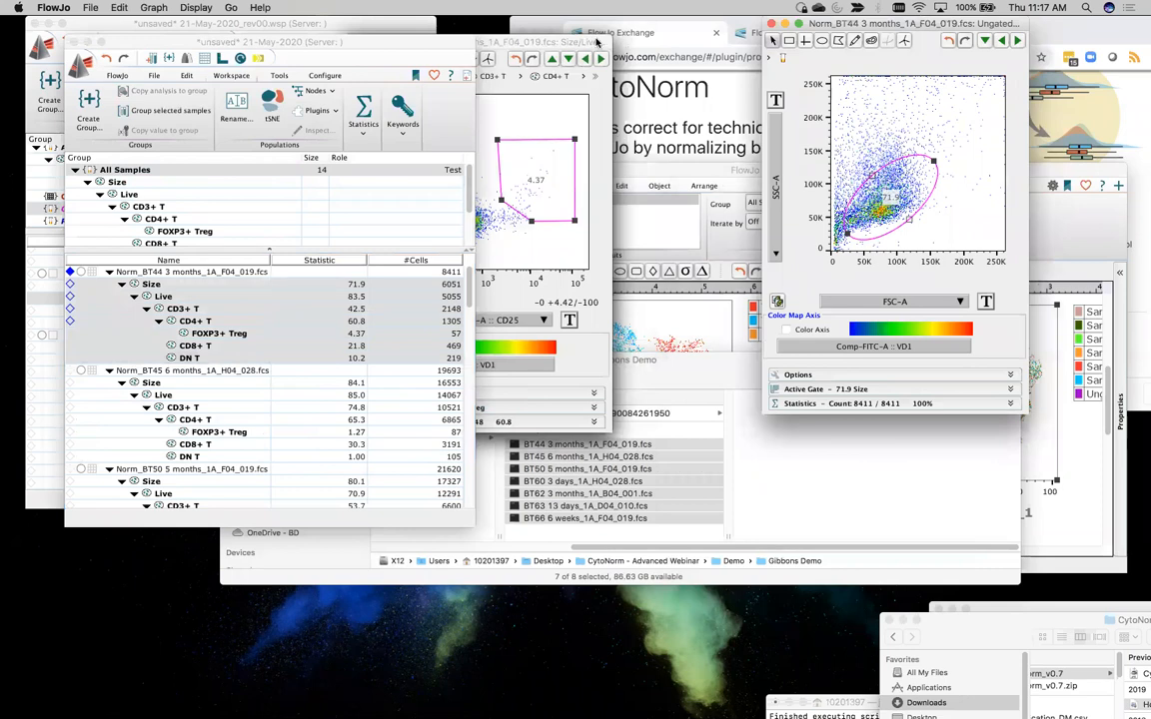
drag(846, 24, 213, 24)
drag(538, 46, 880, 73)
drag(561, 42, 1069, 78)
drag(562, 45, 615, 28)
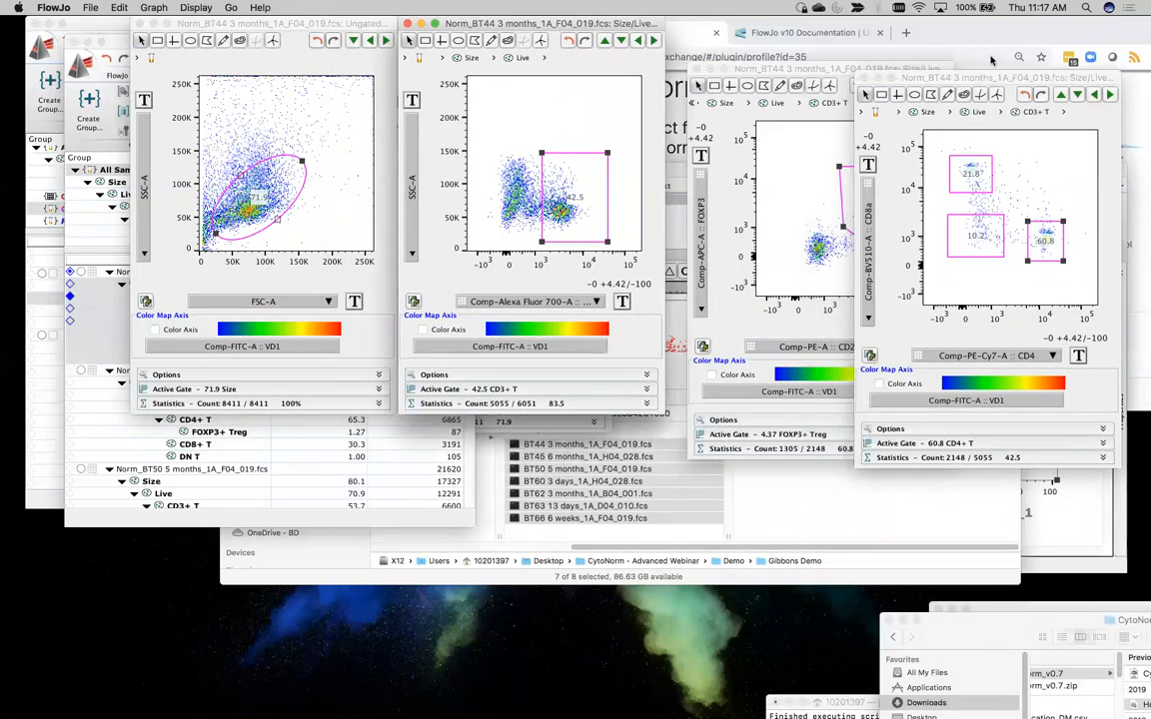
drag(973, 82, 247, 329)
drag(793, 69, 516, 361)
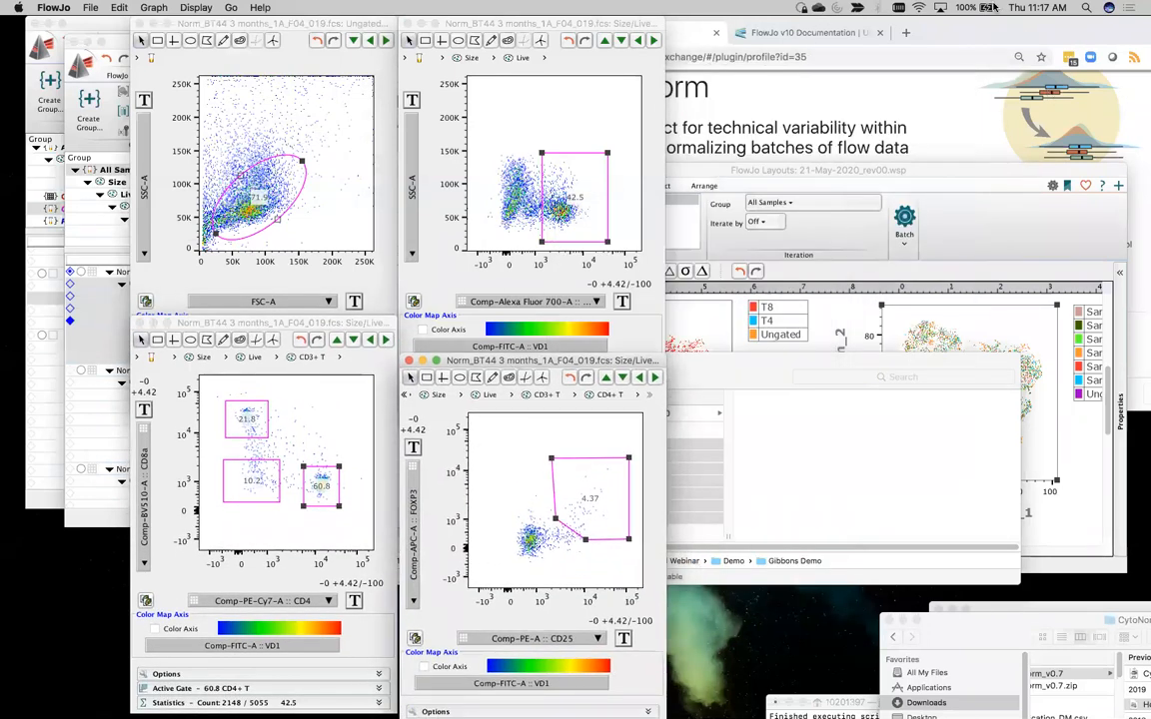
Close the layout window of 21-May-2020_rev00.wsp and minimize that workspace
click(776, 167)
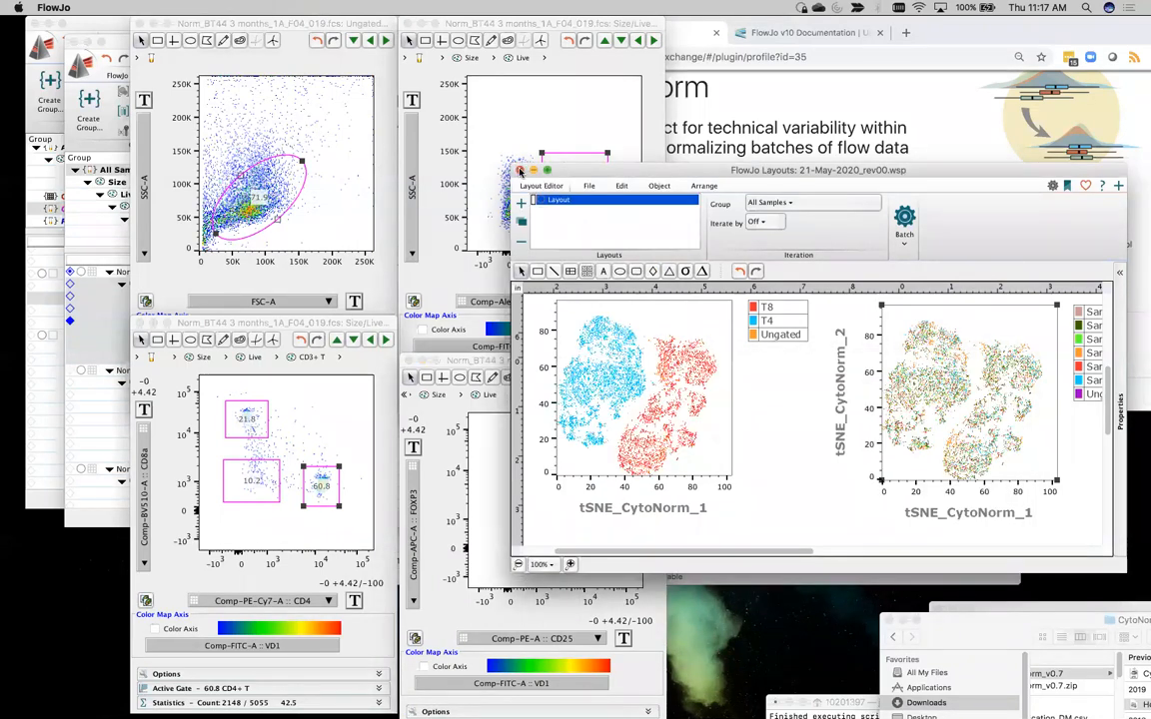
click(518, 170)
click(40, 351)
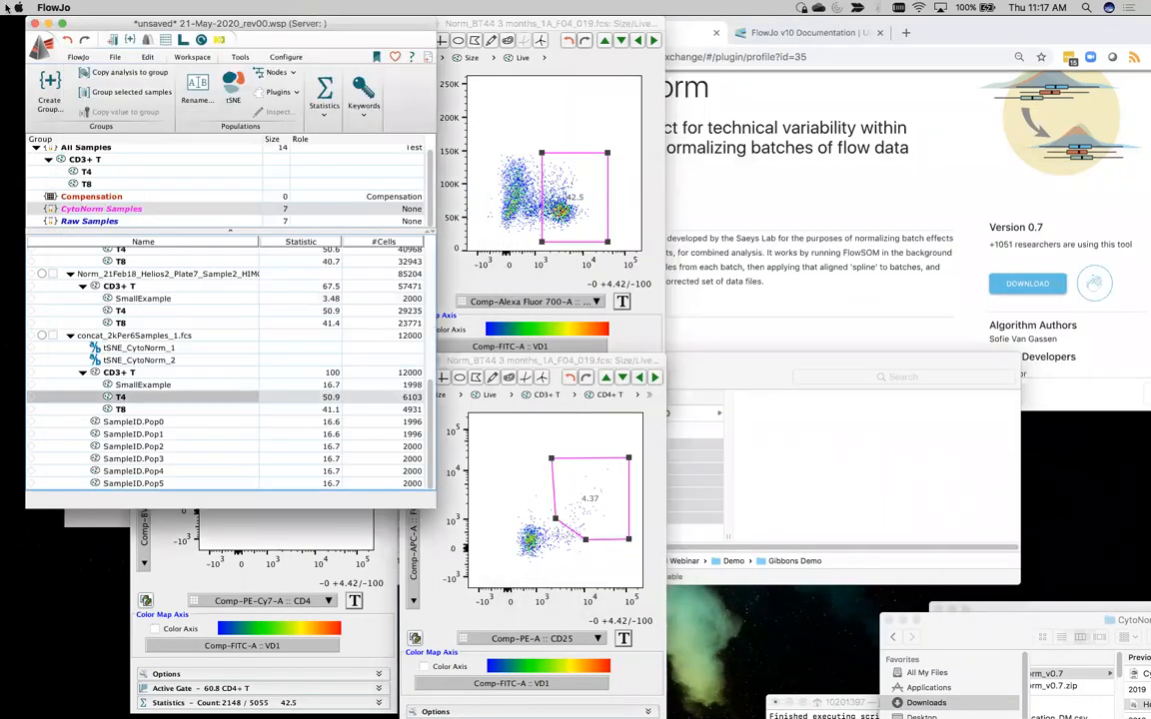
click(48, 25)
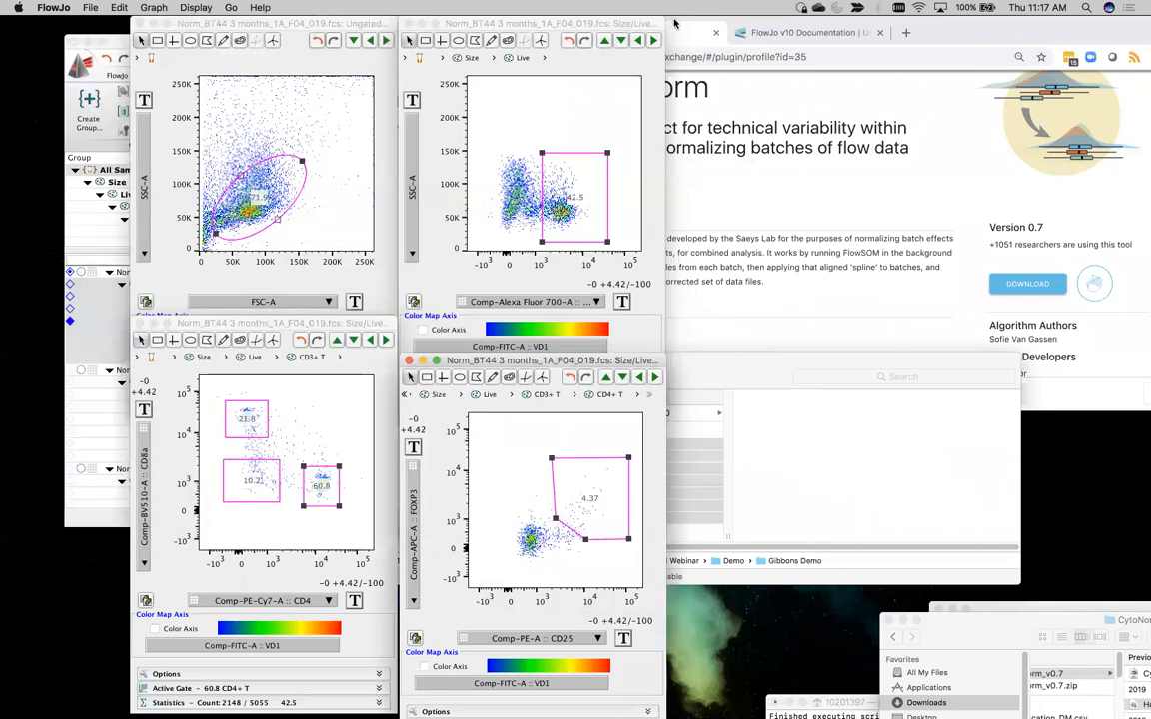
Move the browser and Finder windows away from the graph grid
drag(700, 24, 976, 43)
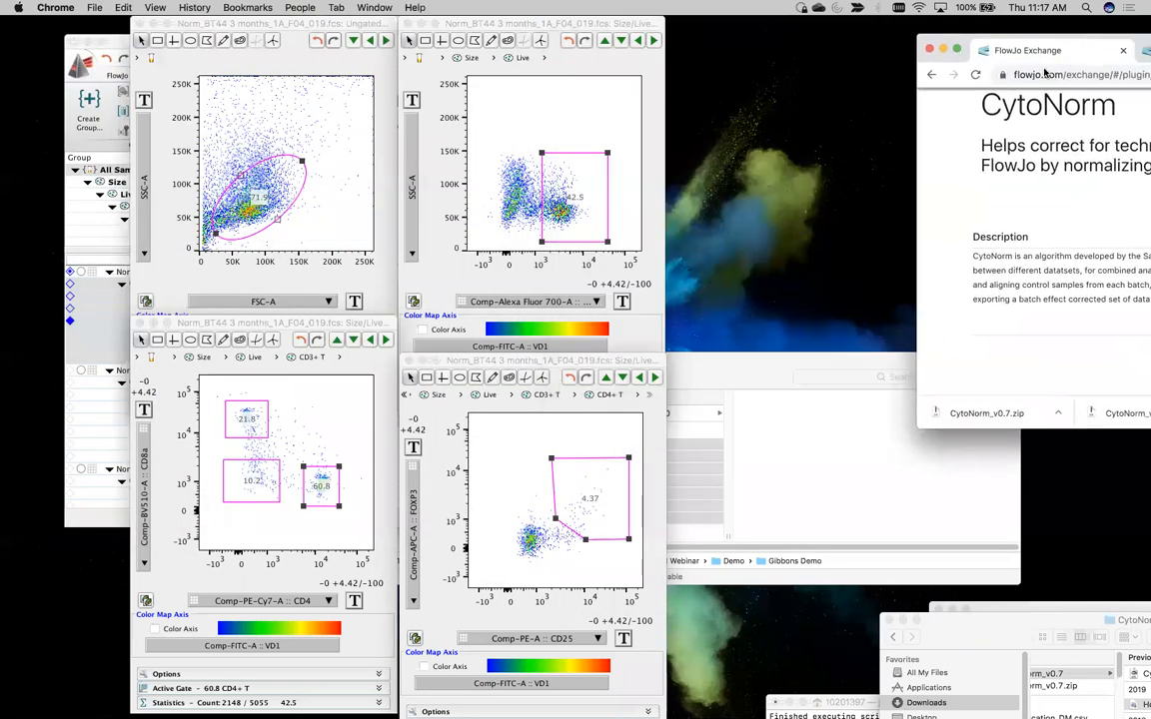
drag(779, 360, 1056, 337)
drag(507, 353, 1076, 566)
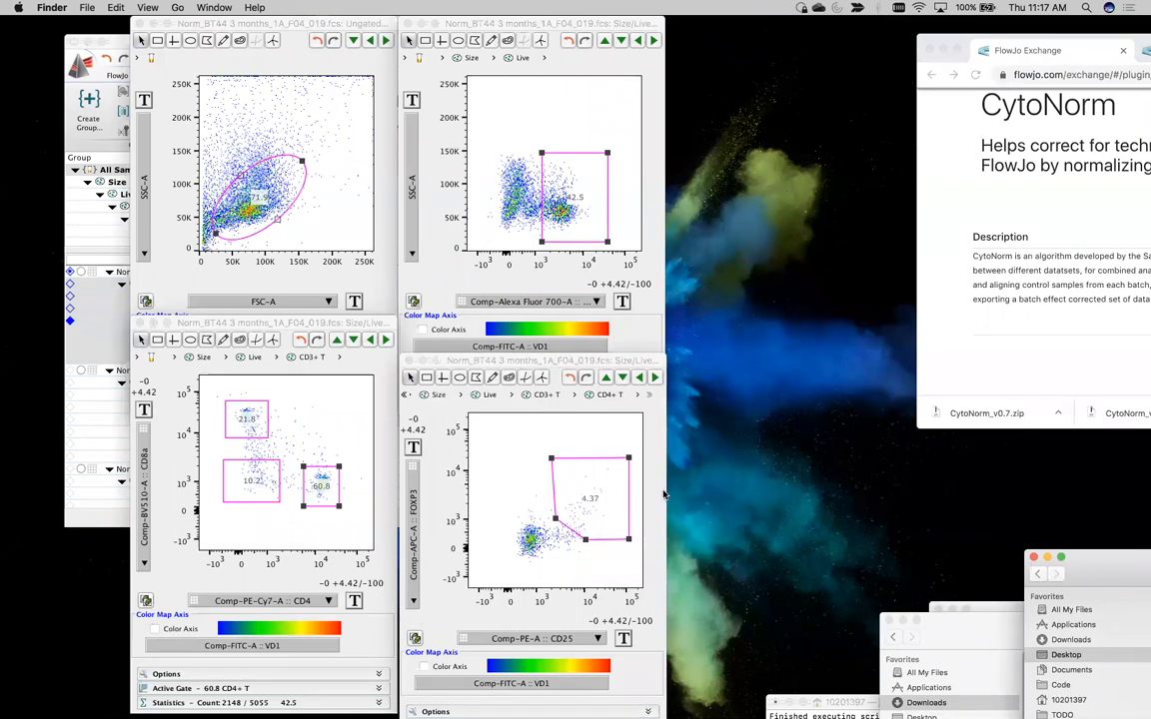
Advance the graphs to Norm_BT45 and extend the FOXP3+ Treg polygon's low-CD25 edge to about 10^3
click(655, 41)
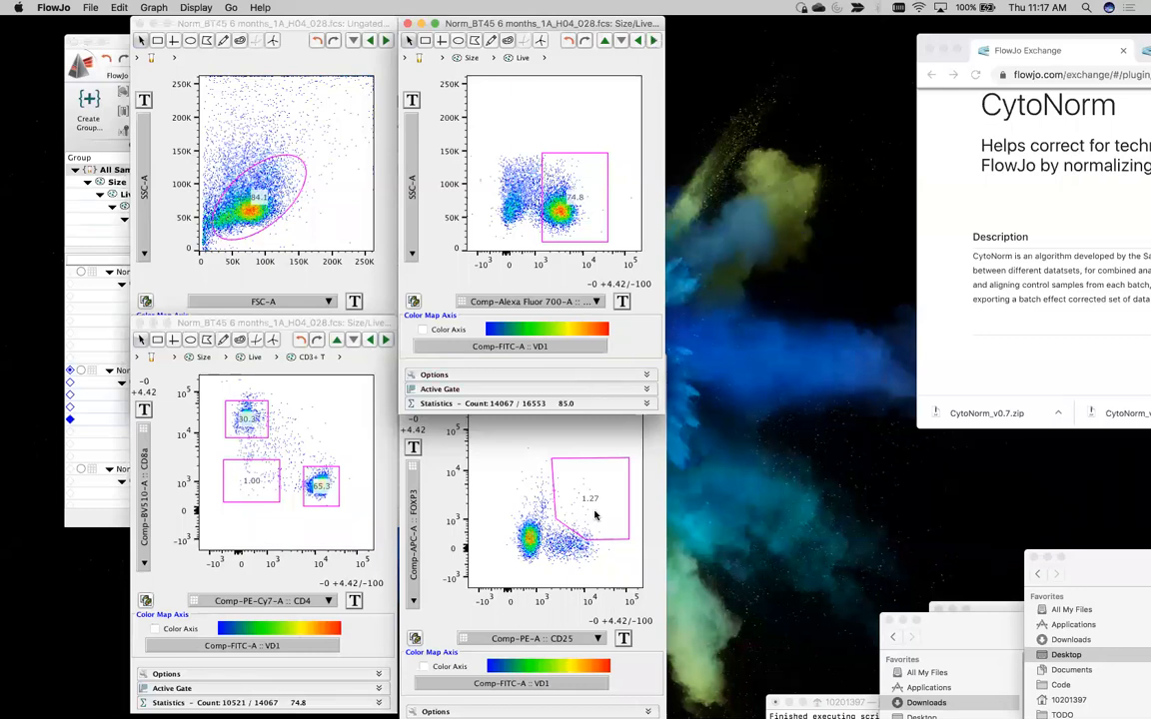
click(550, 514)
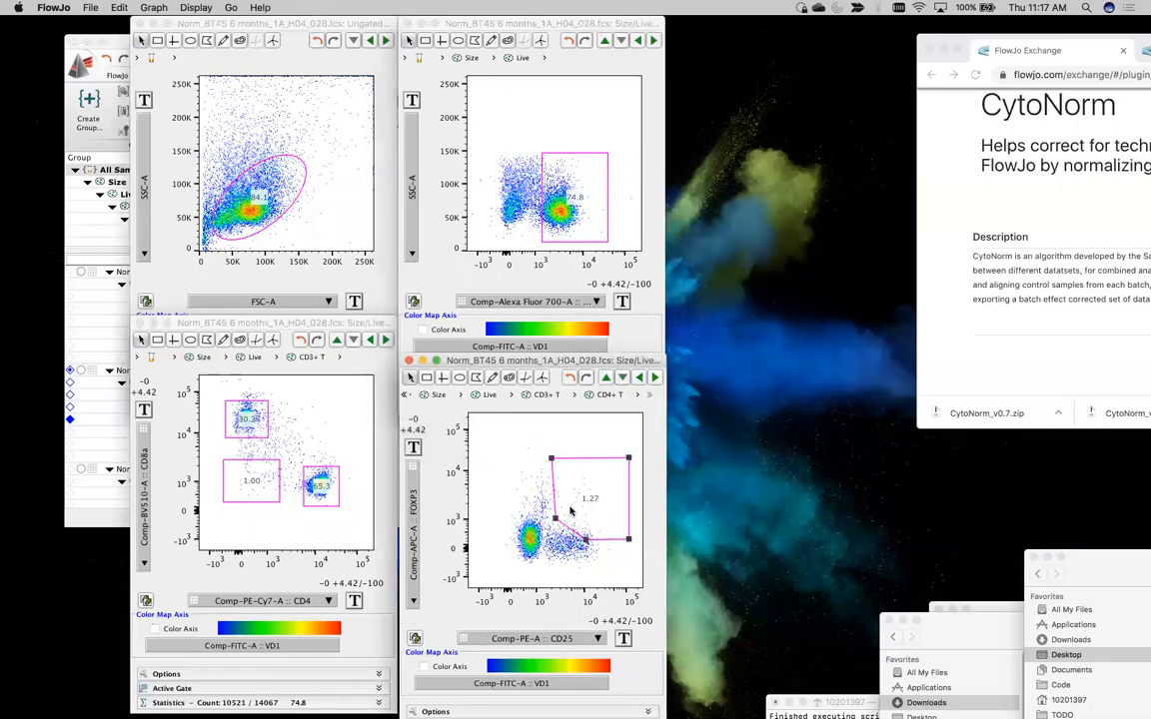
drag(556, 518, 539, 513)
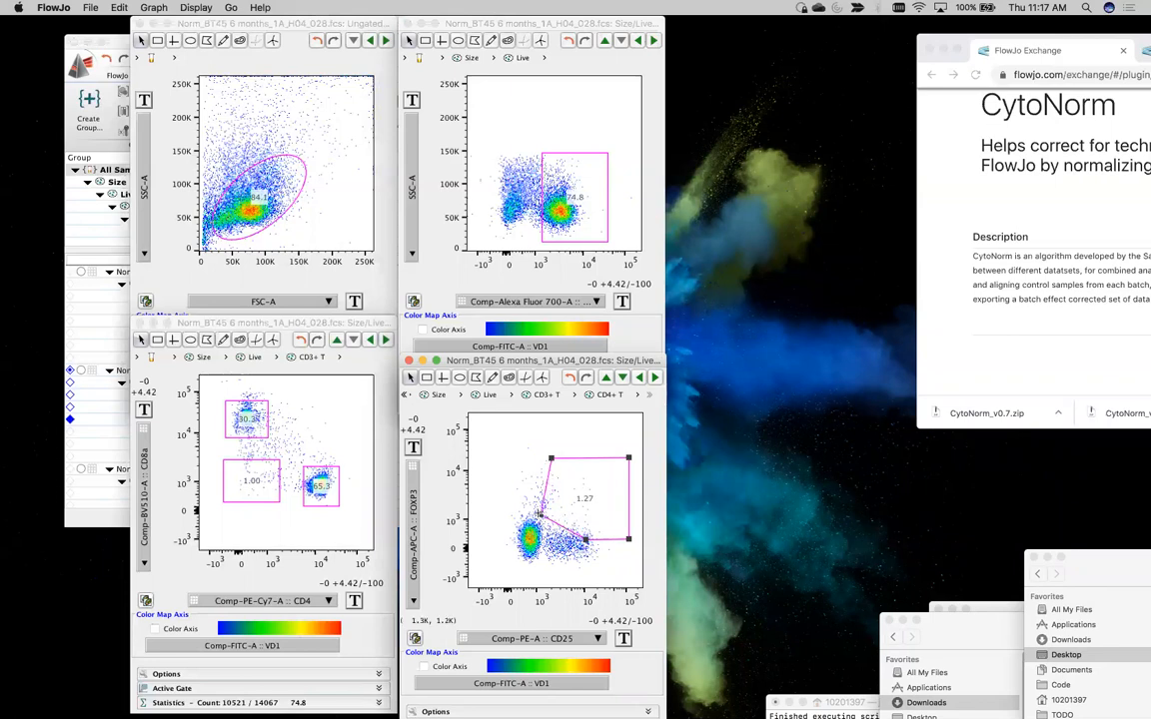
drag(550, 458, 542, 453)
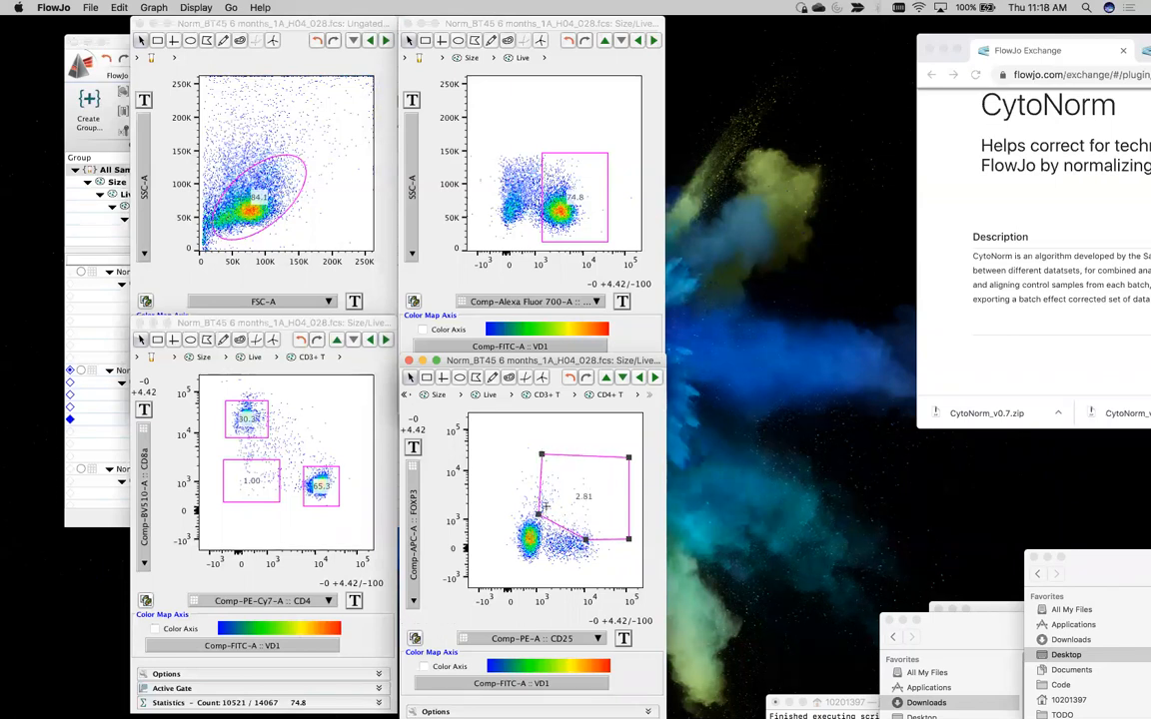
drag(538, 515, 541, 516)
Bring all graphs to Norm_BT60 and shift its CD3+ T rectangle slightly toward lower CD3 values
click(654, 40)
click(654, 40)
click(654, 40)
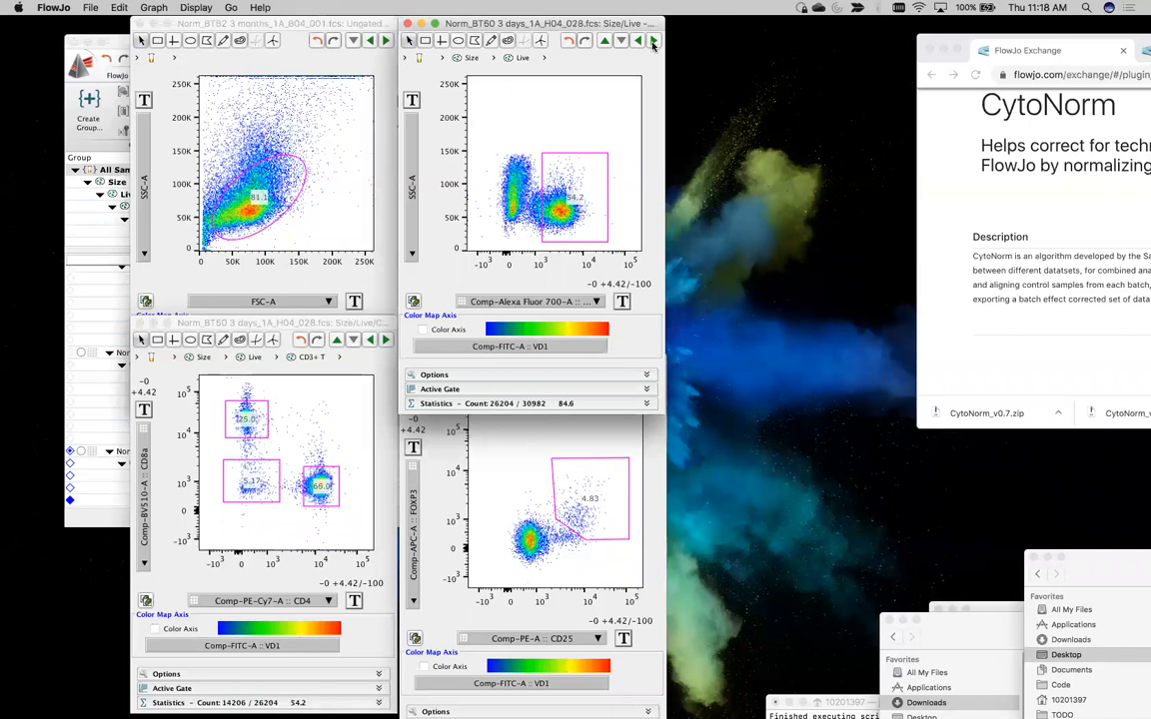
click(638, 40)
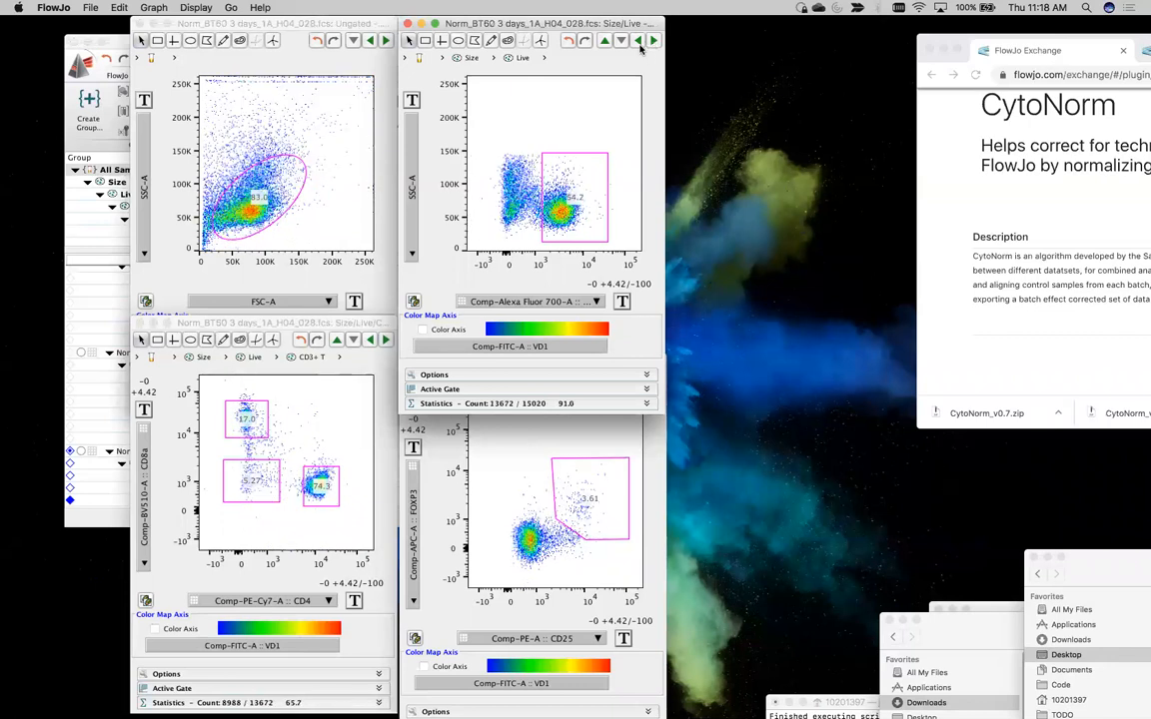
right_click(557, 187)
click(557, 174)
drag(558, 172, 556, 172)
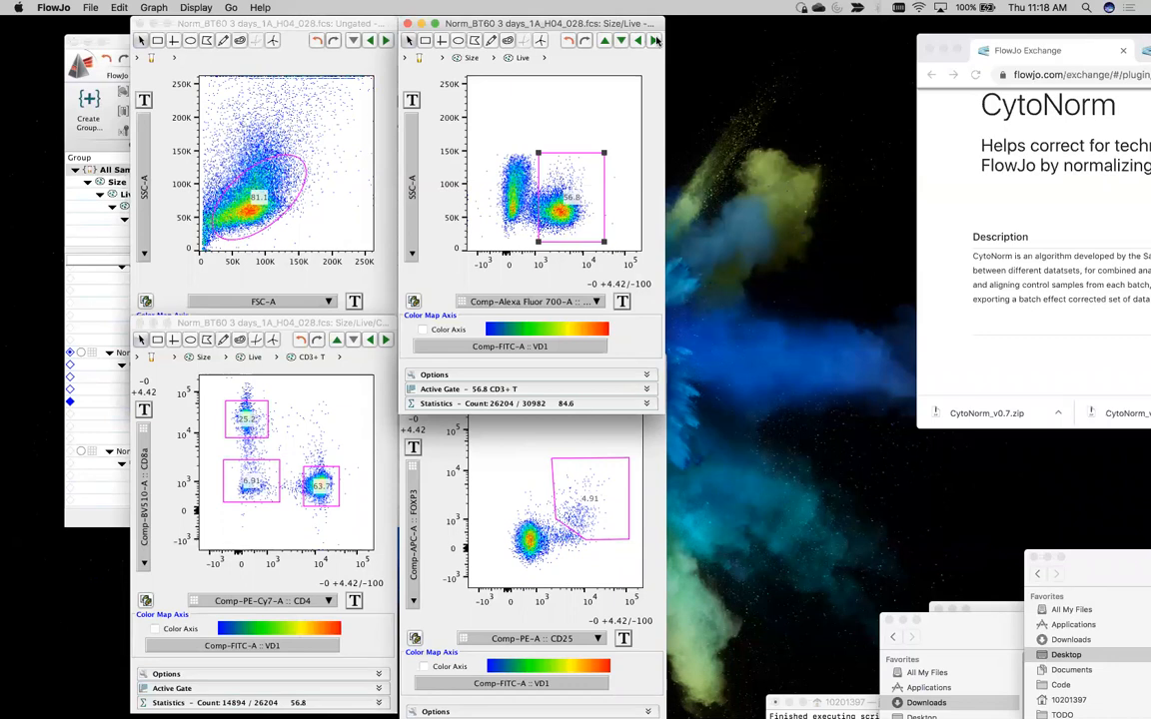
Advance the linked graphs from Norm_BT60 through Norm_BT63 and Norm_BT66 to the raw BT45 sample and compare how the gates fit
click(655, 40)
click(656, 40)
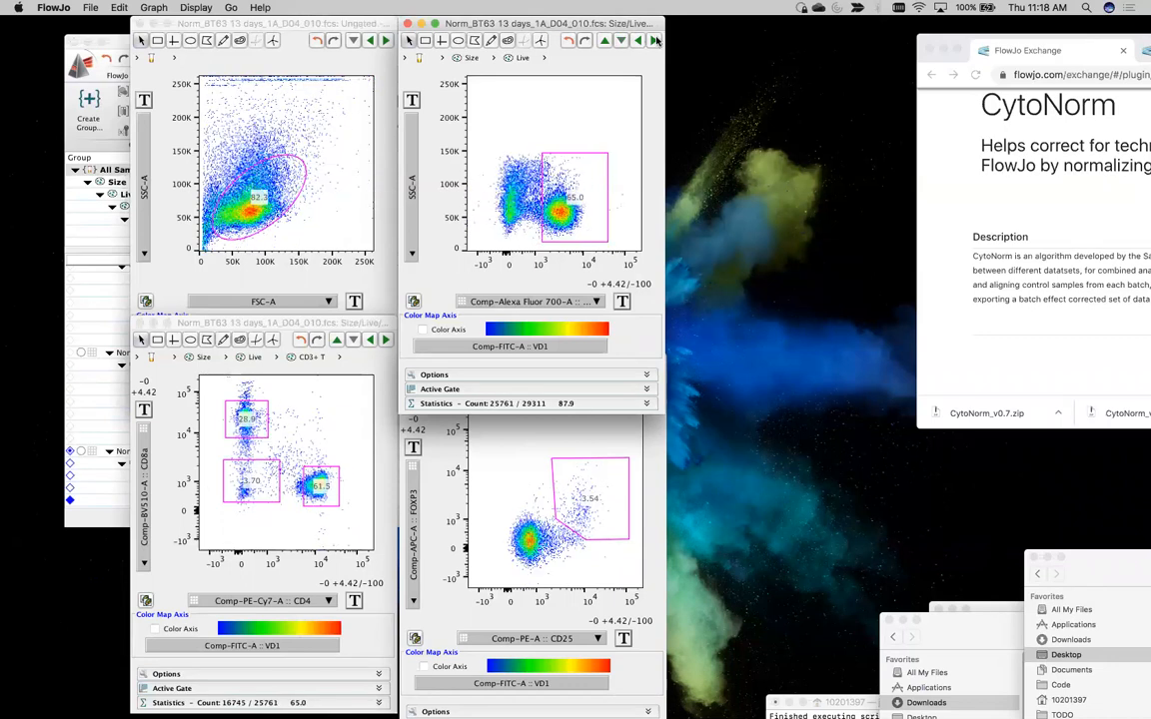
click(655, 40)
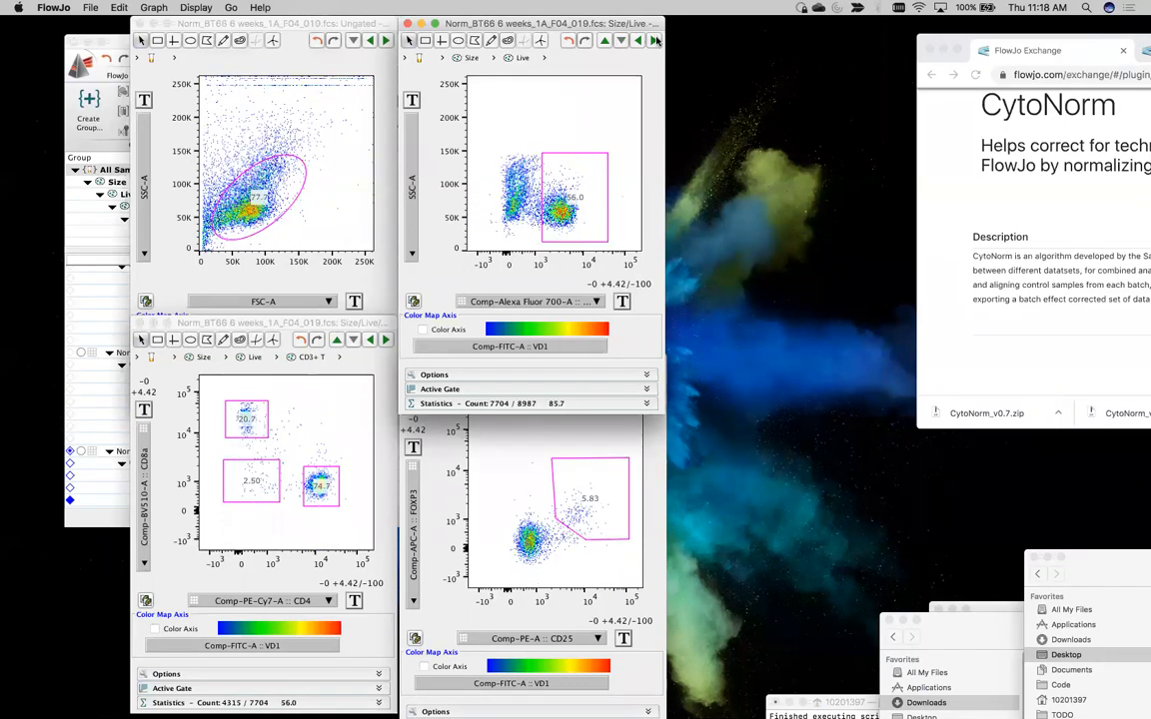
click(655, 40)
click(655, 40)
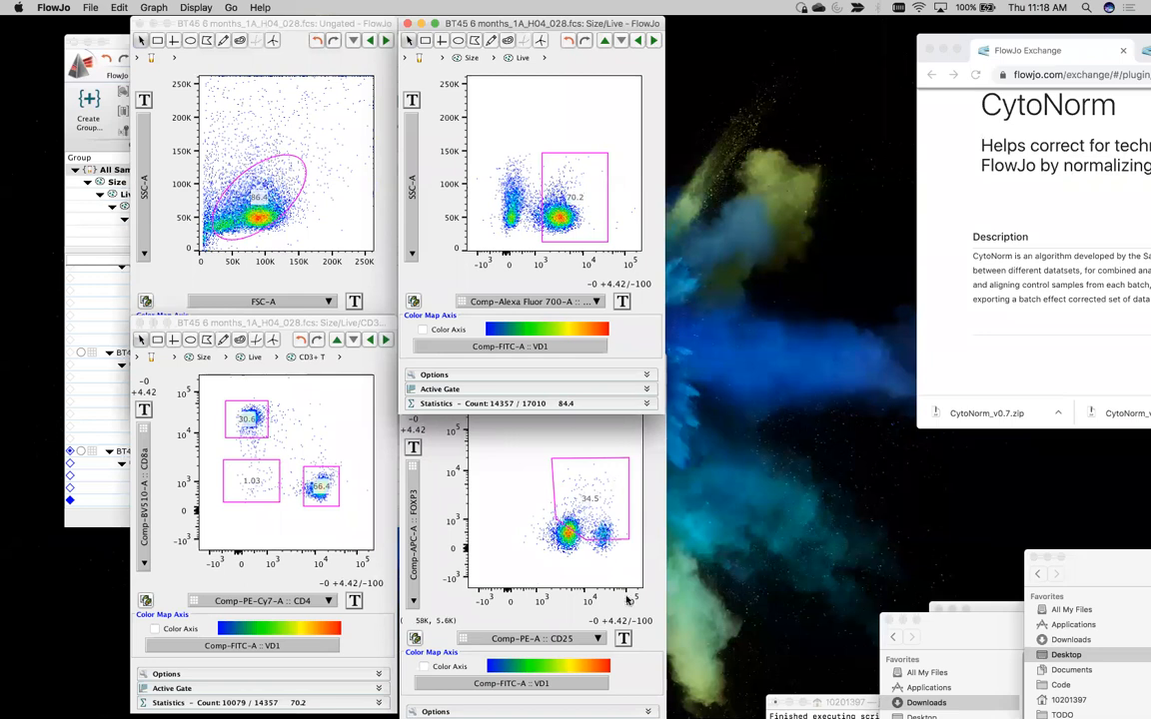
Bring the CD25 versus FOXP3 graph forward and move it up so its whole window shows
click(405, 472)
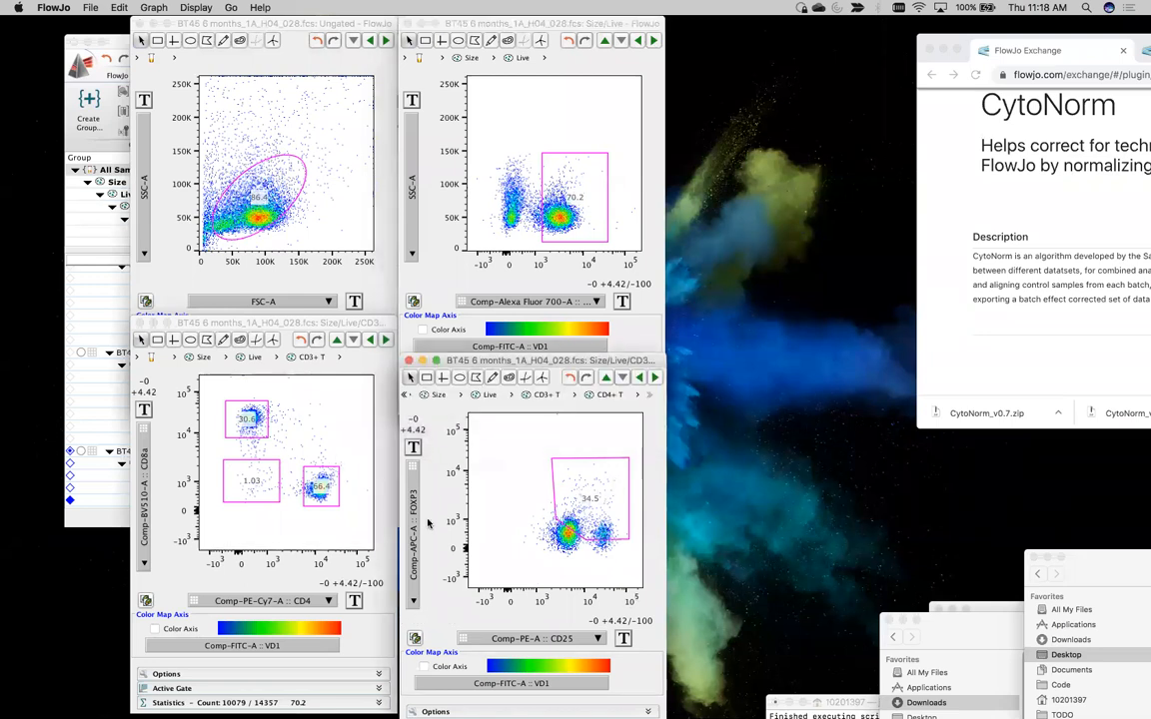
drag(478, 363, 447, 271)
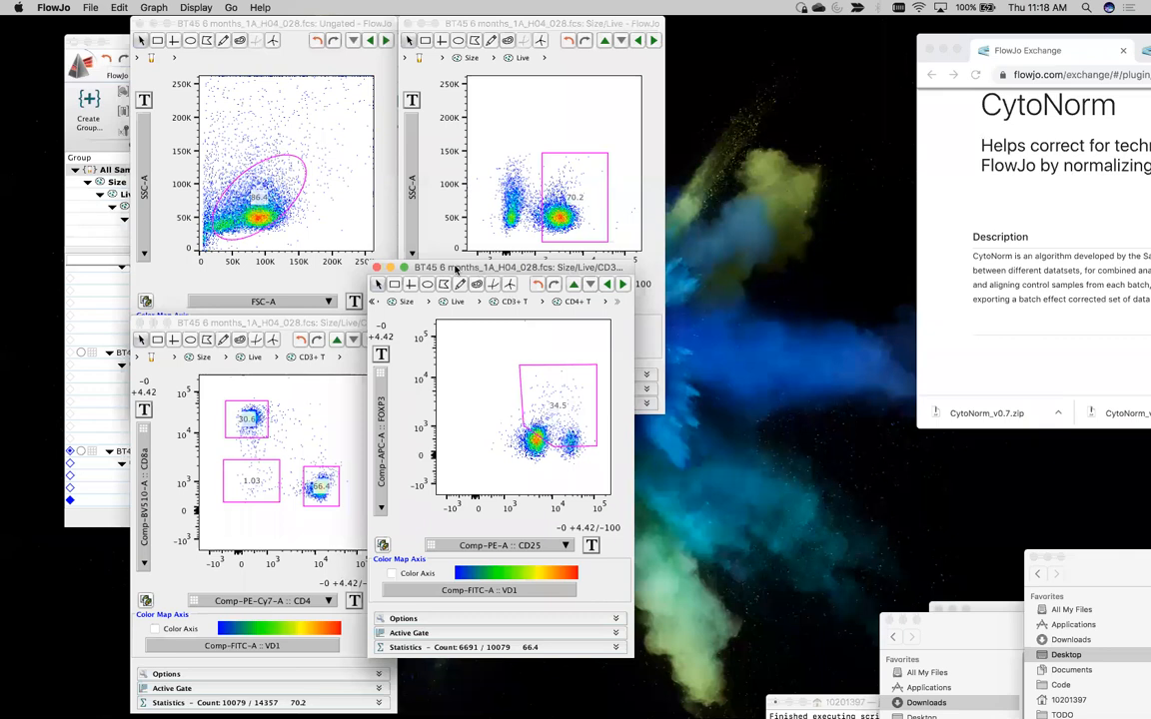
drag(456, 269, 489, 270)
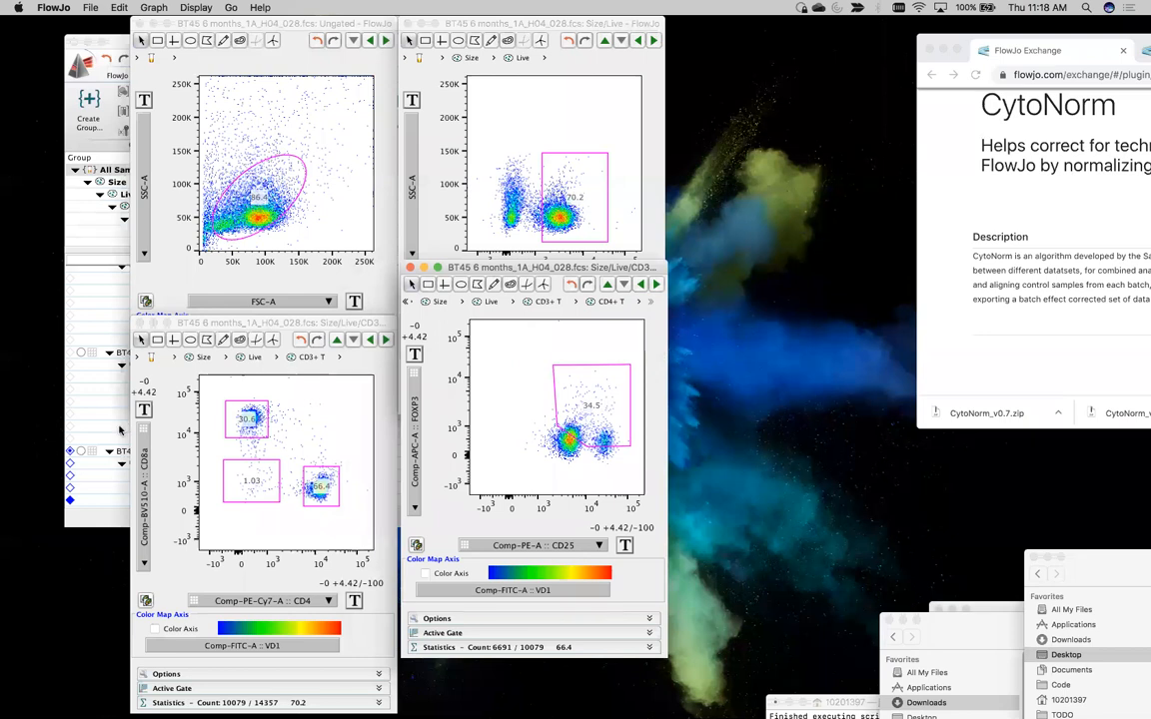
Duplicate the graph of BT45's CD4+ T population and place the copy beside the workspace
click(111, 389)
scroll(157, 403, down, 2)
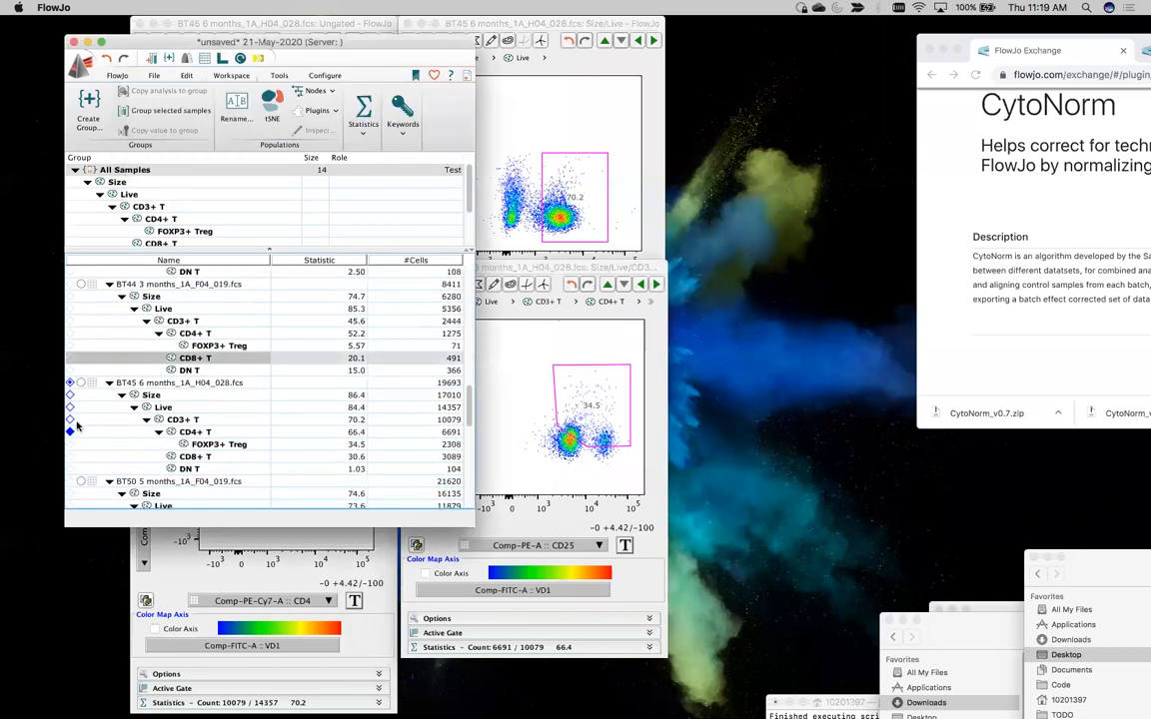
click(82, 432)
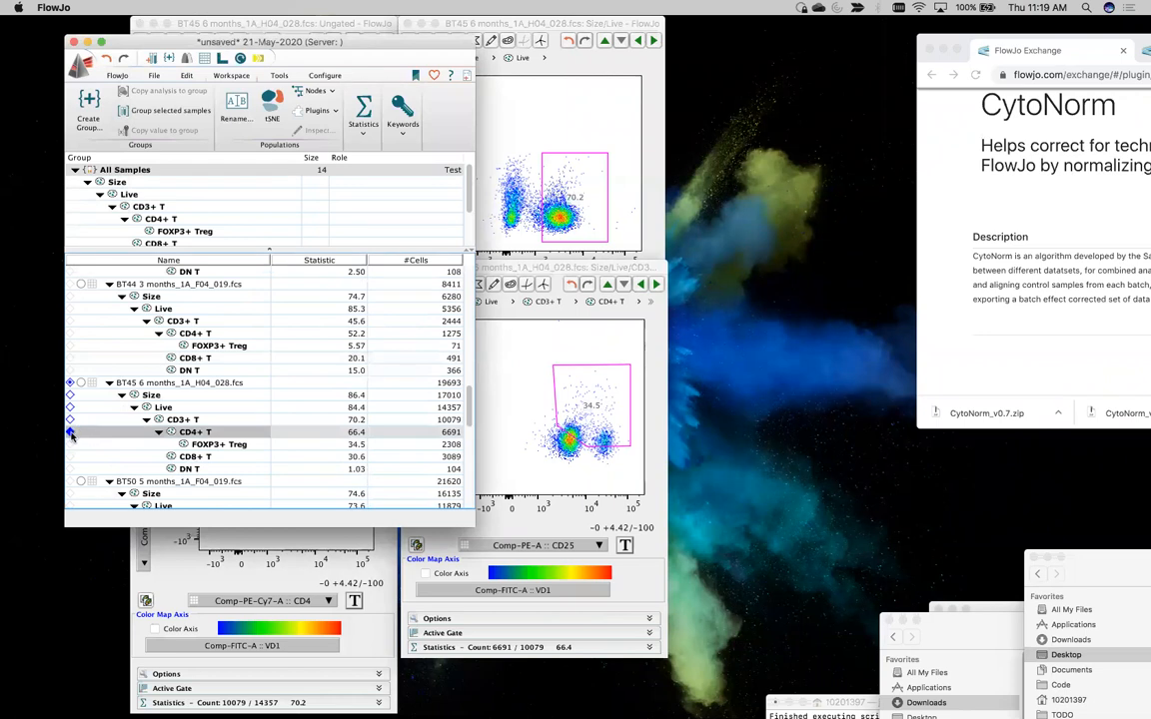
double_click(200, 434)
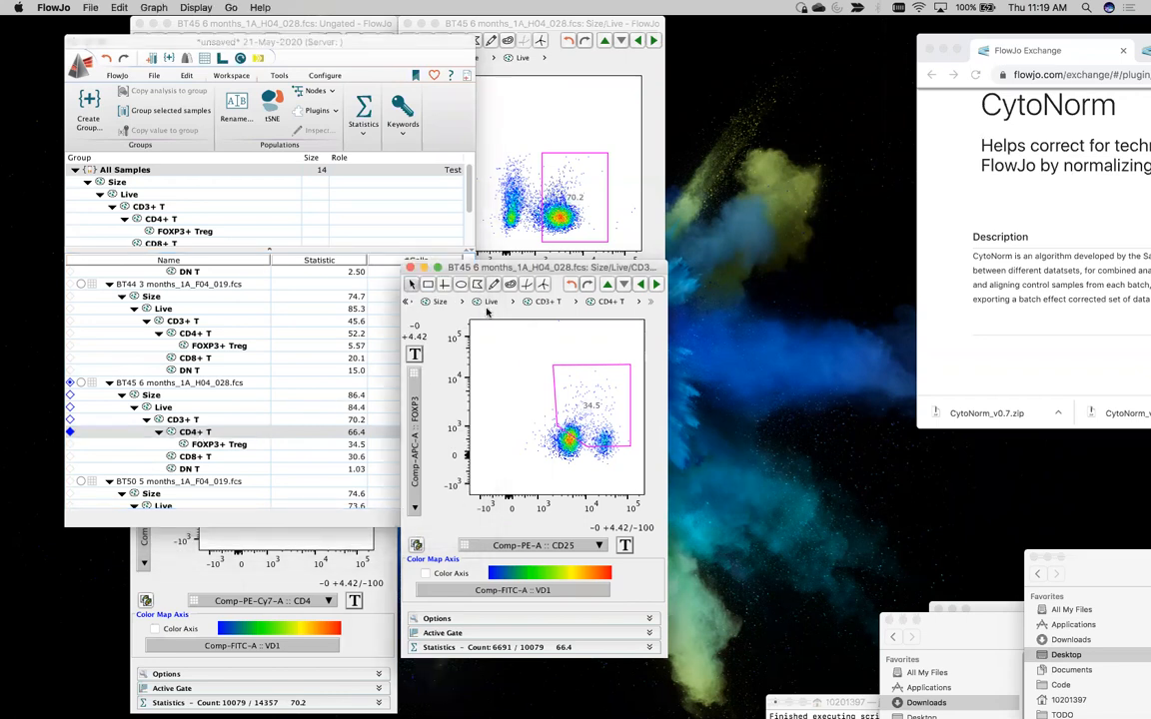
key(super+d)
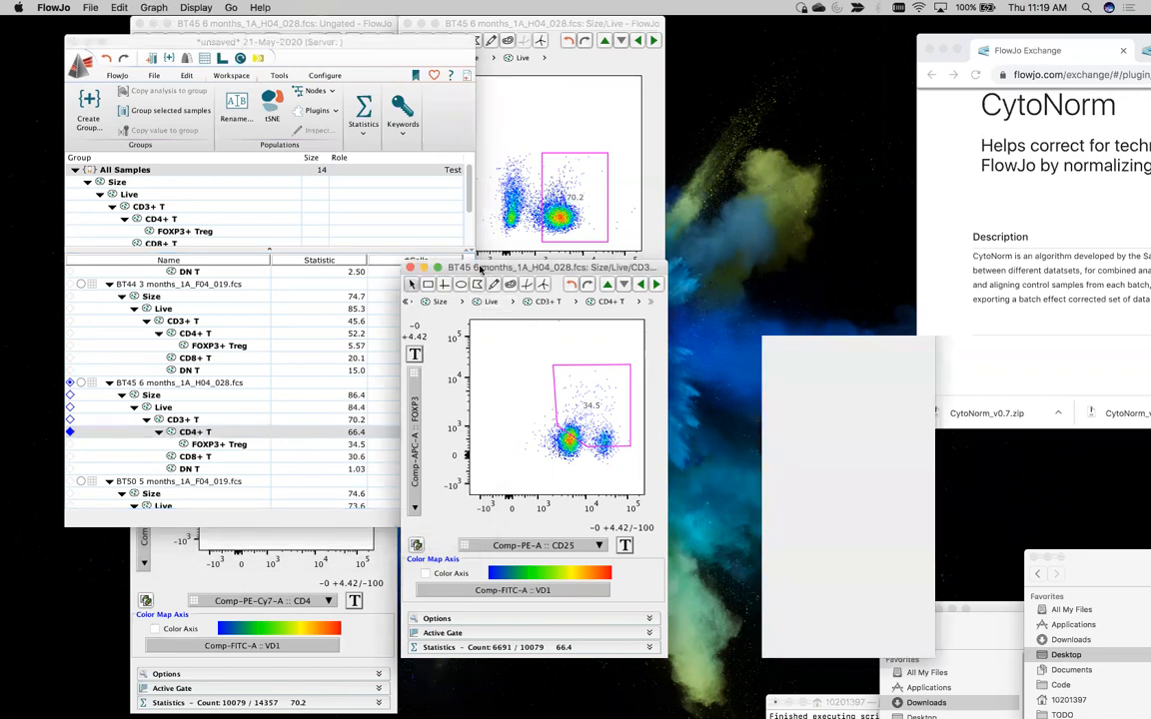
drag(783, 273, 540, 148)
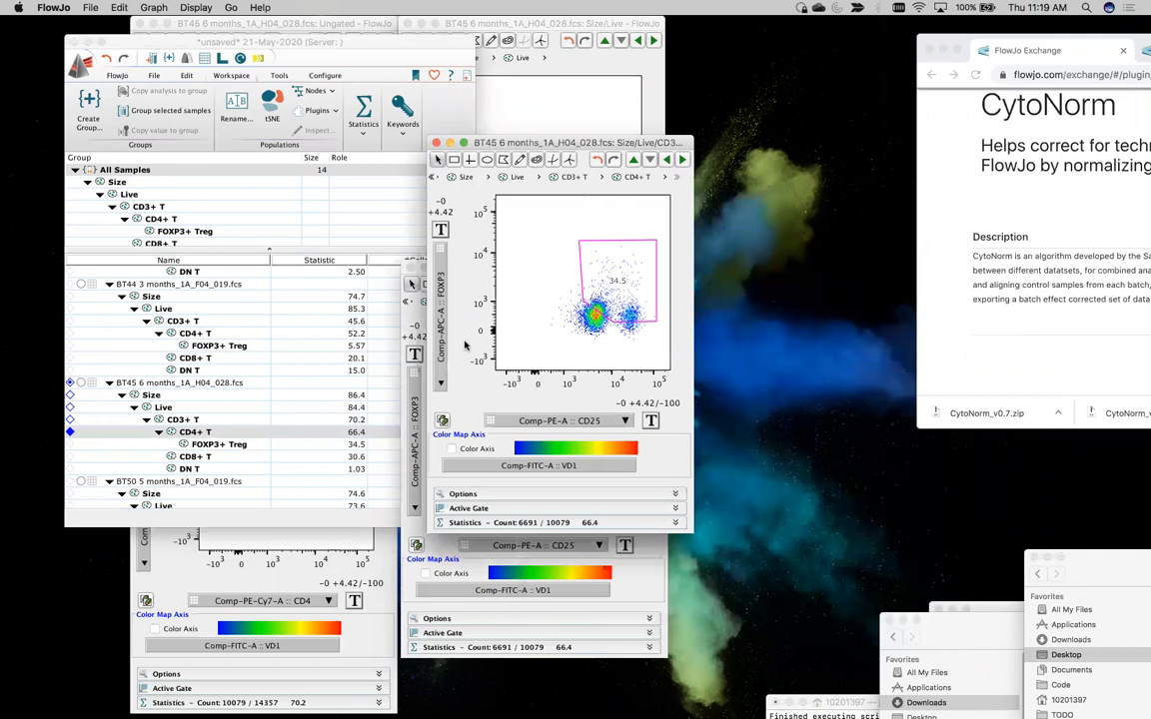
Change the duplicated CD4+ T graph from a FOXP3 plot to a histogram
click(442, 319)
text(hi)
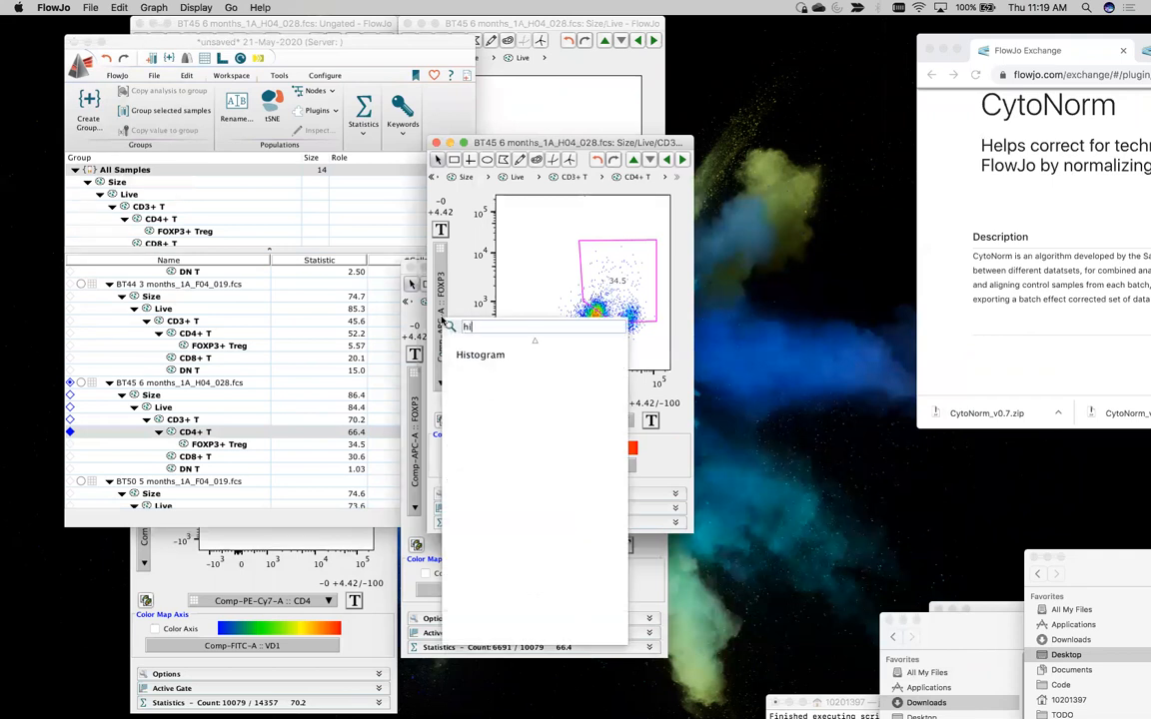
click(476, 354)
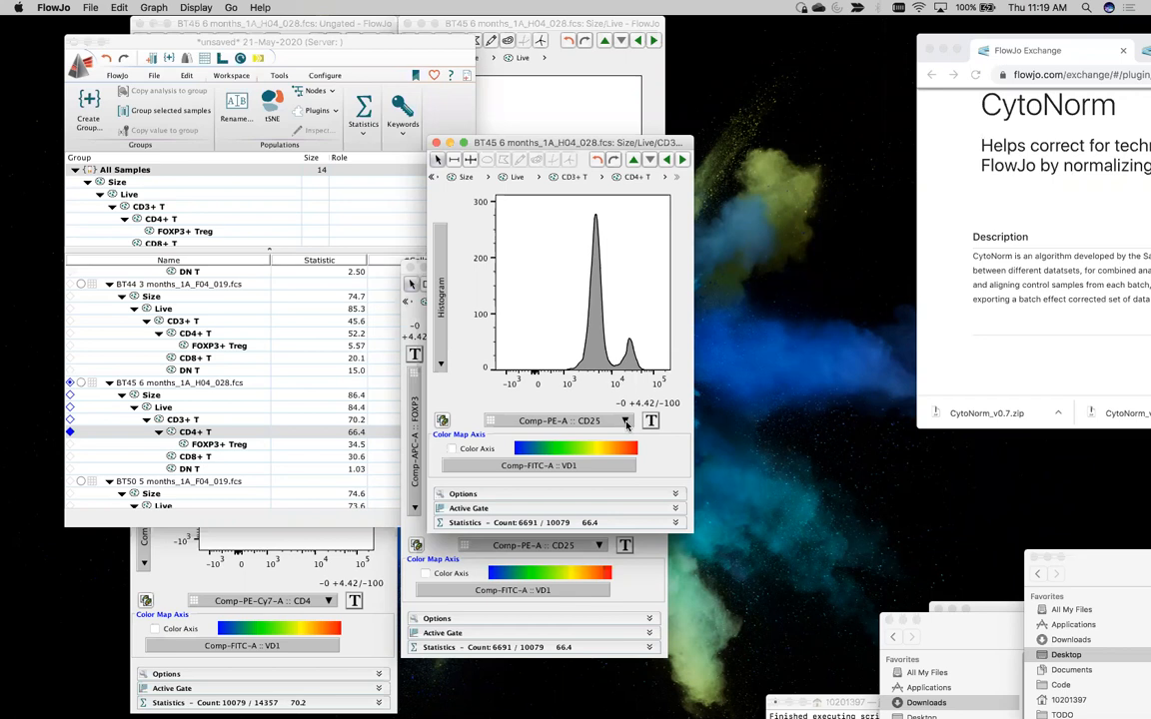
Browse the CD4+ T histogram across parameters such as Event #, CD4 and CCR7
click(627, 422)
click(626, 421)
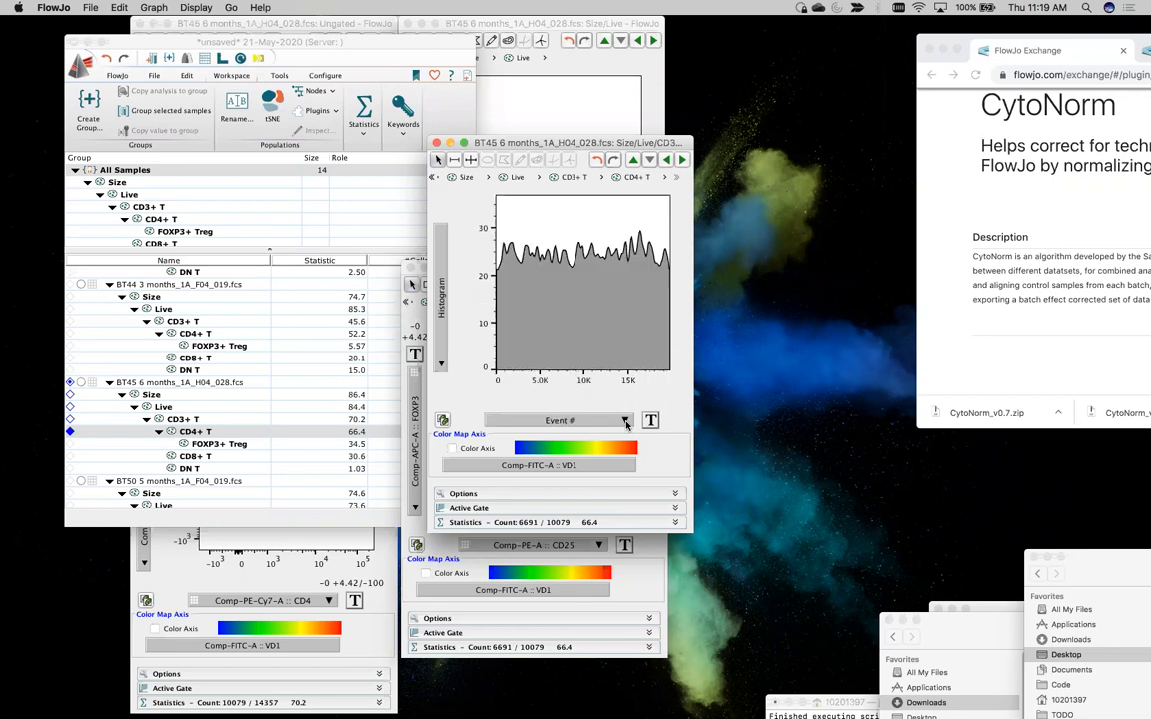
click(627, 422)
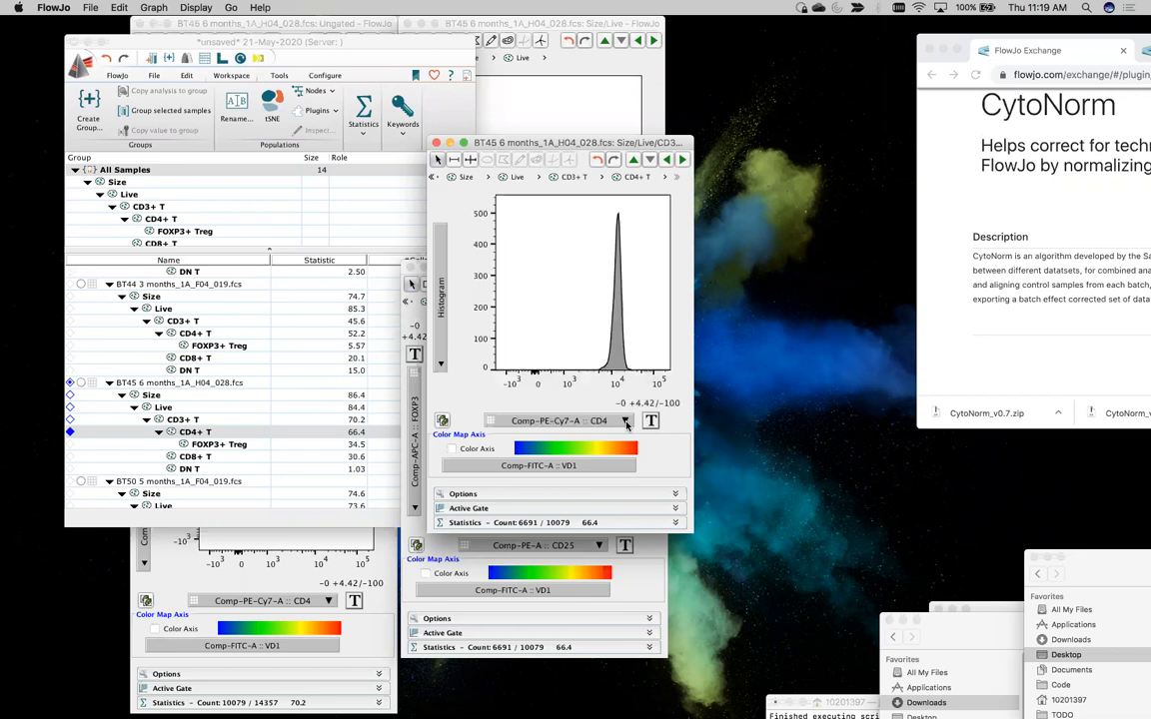
click(627, 421)
click(627, 422)
click(627, 421)
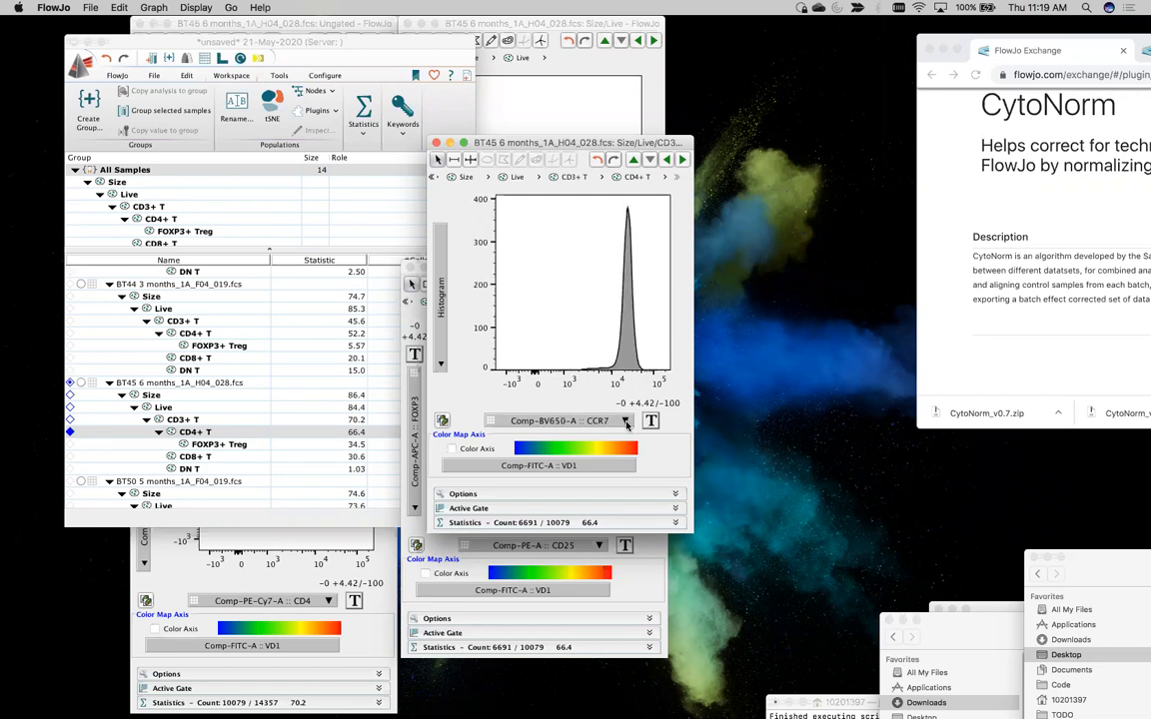
click(626, 422)
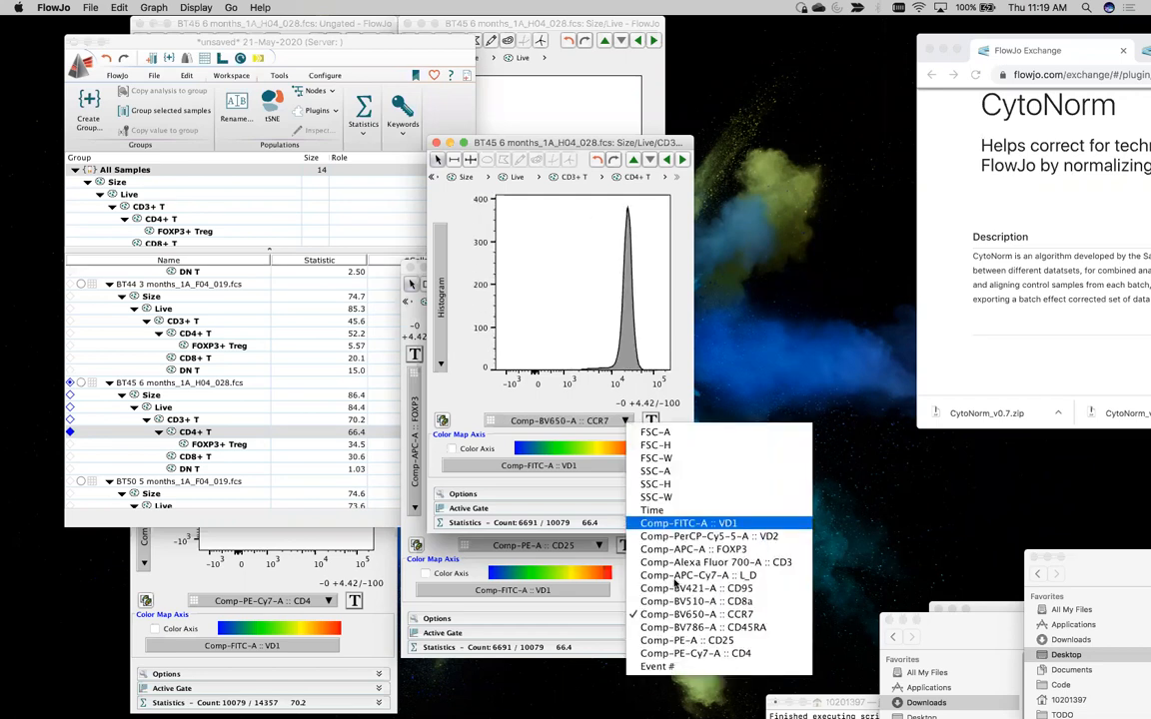
click(502, 392)
Cycle the histogram through CD95, VD1, CD8a and other parameters, and settle on Comp-BV786-A :: CD45RA
scroll(613, 423, up, 2)
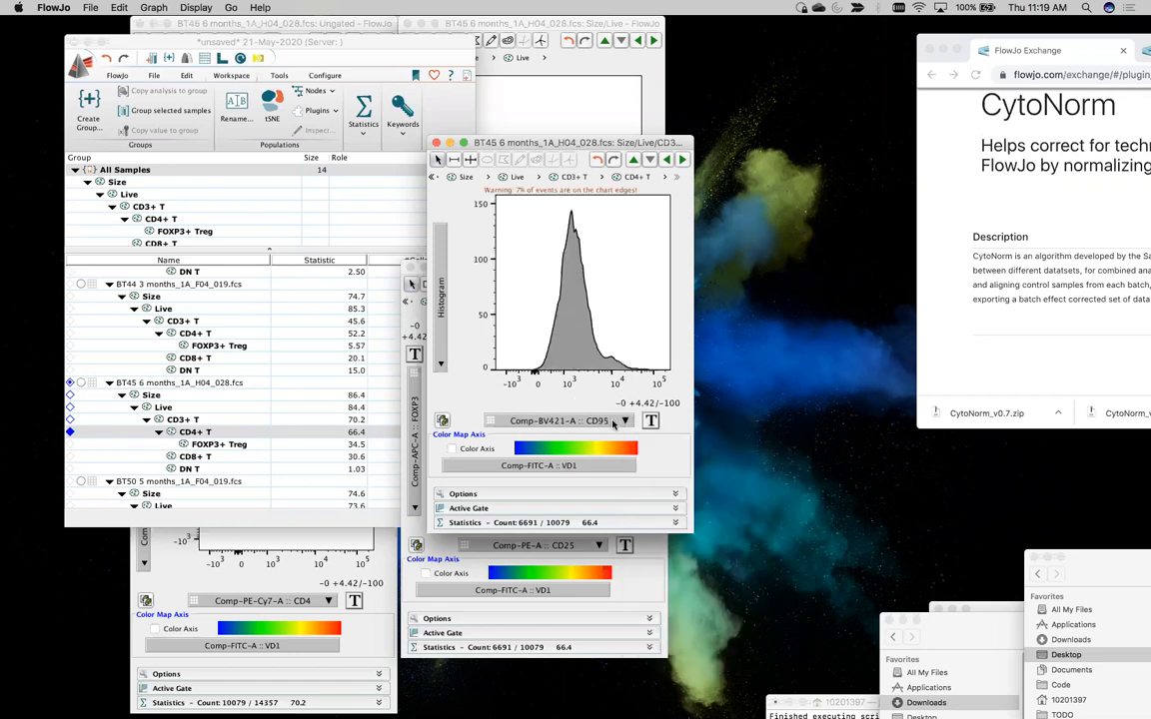
scroll(614, 424, up, 2)
scroll(614, 425, up, 1)
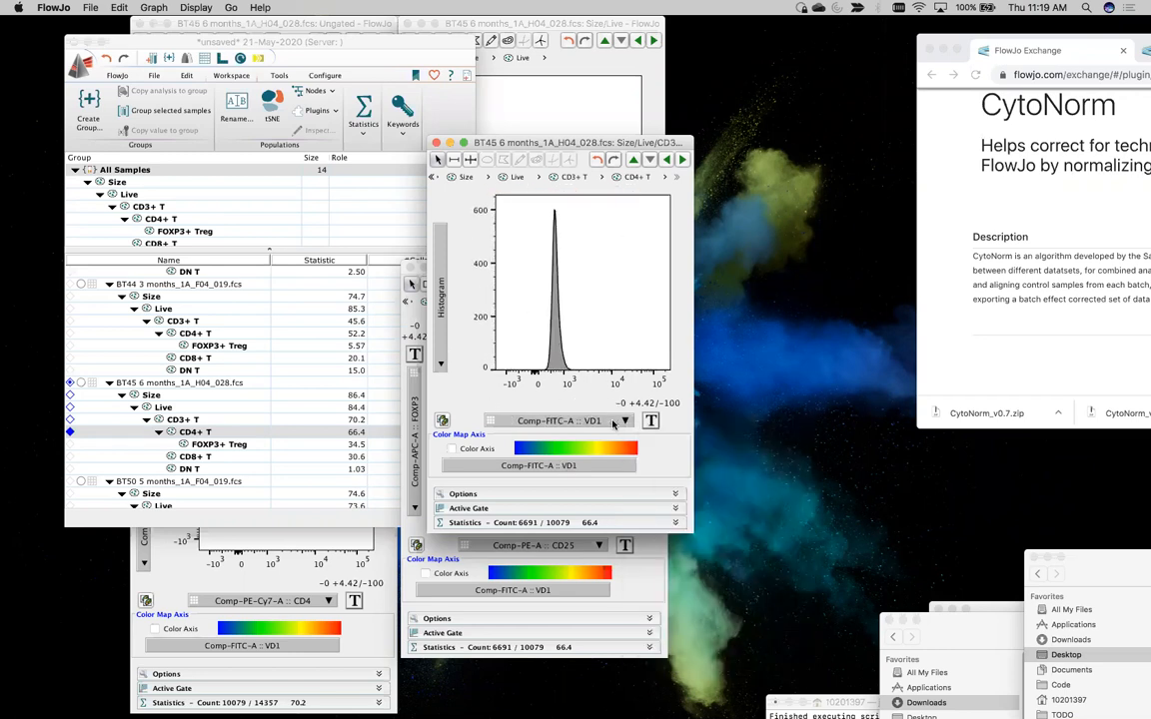
scroll(614, 425, up, 1)
scroll(615, 425, up, 1)
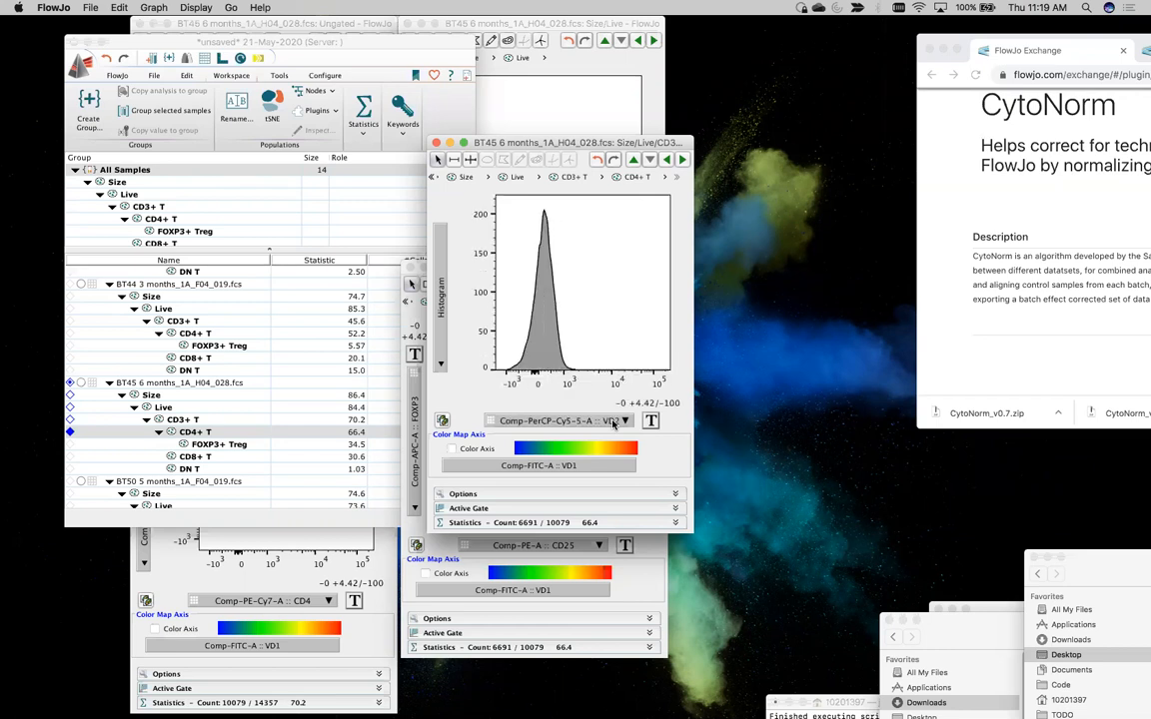
scroll(615, 425, up, 4)
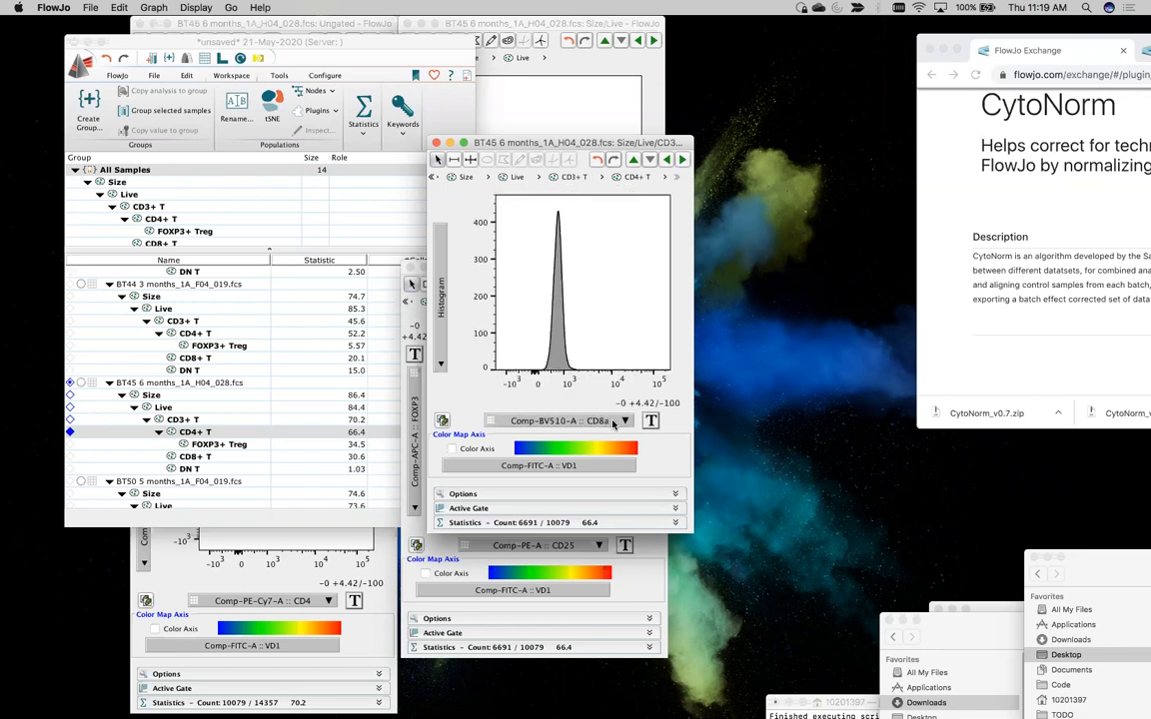
scroll(614, 425, up, 3)
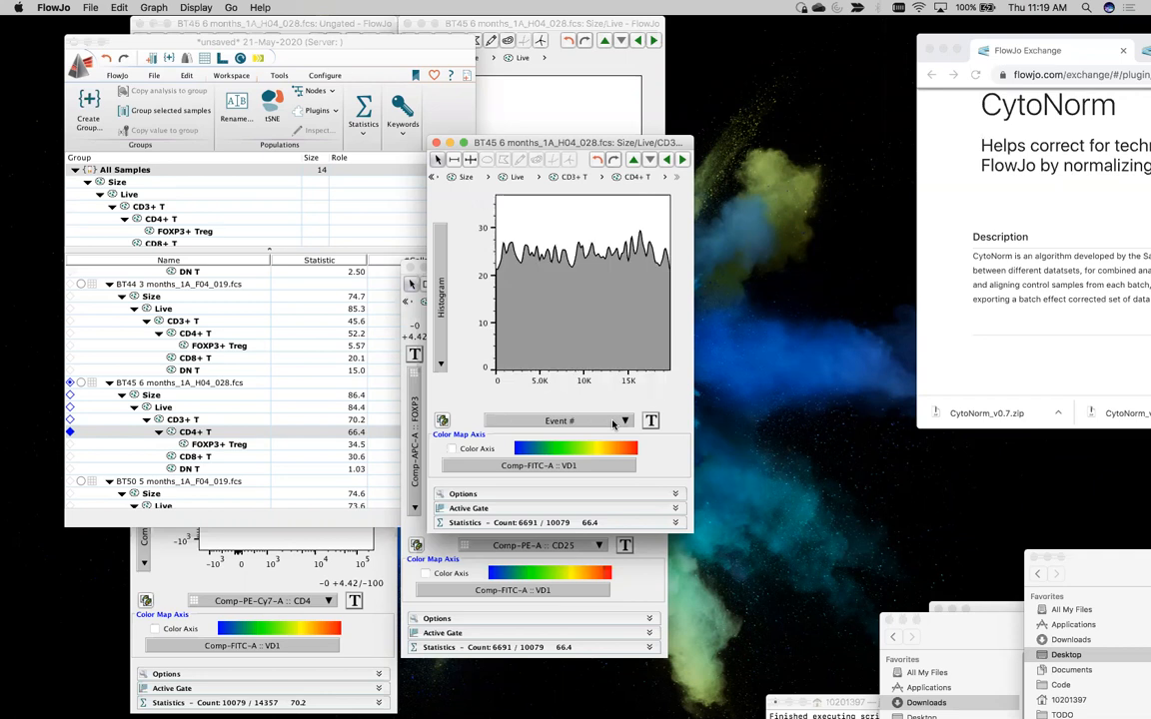
scroll(614, 424, up, 1)
scroll(613, 424, up, 1)
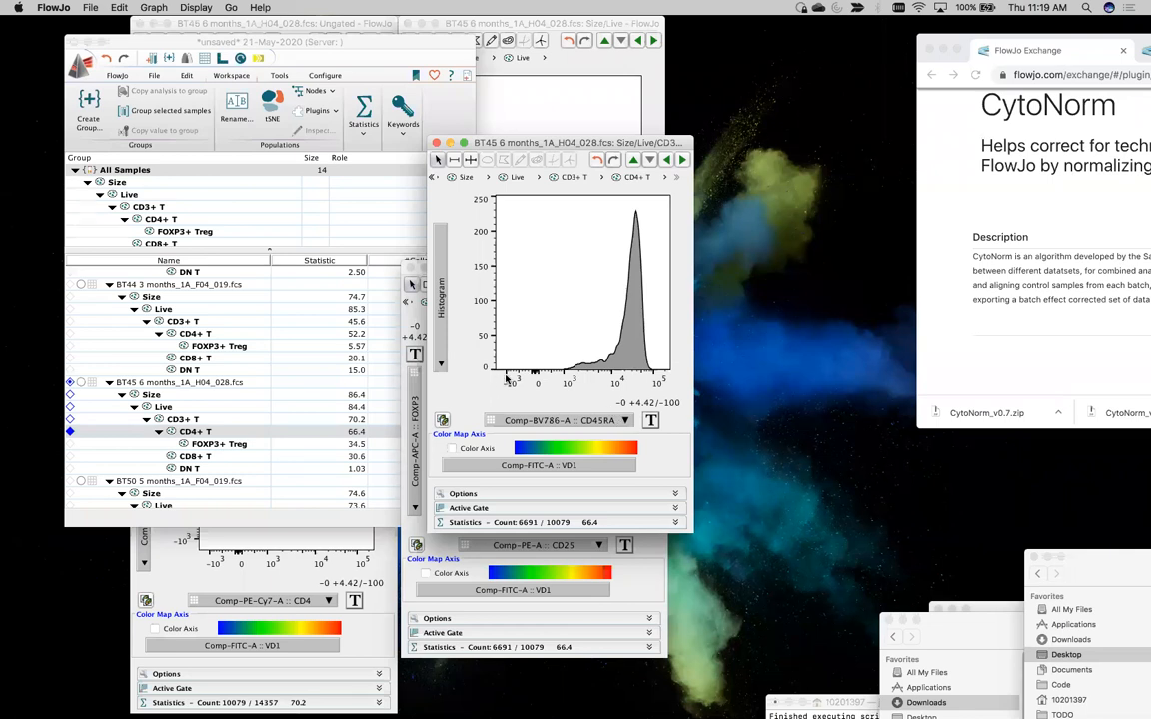
scroll(624, 423, up, 3)
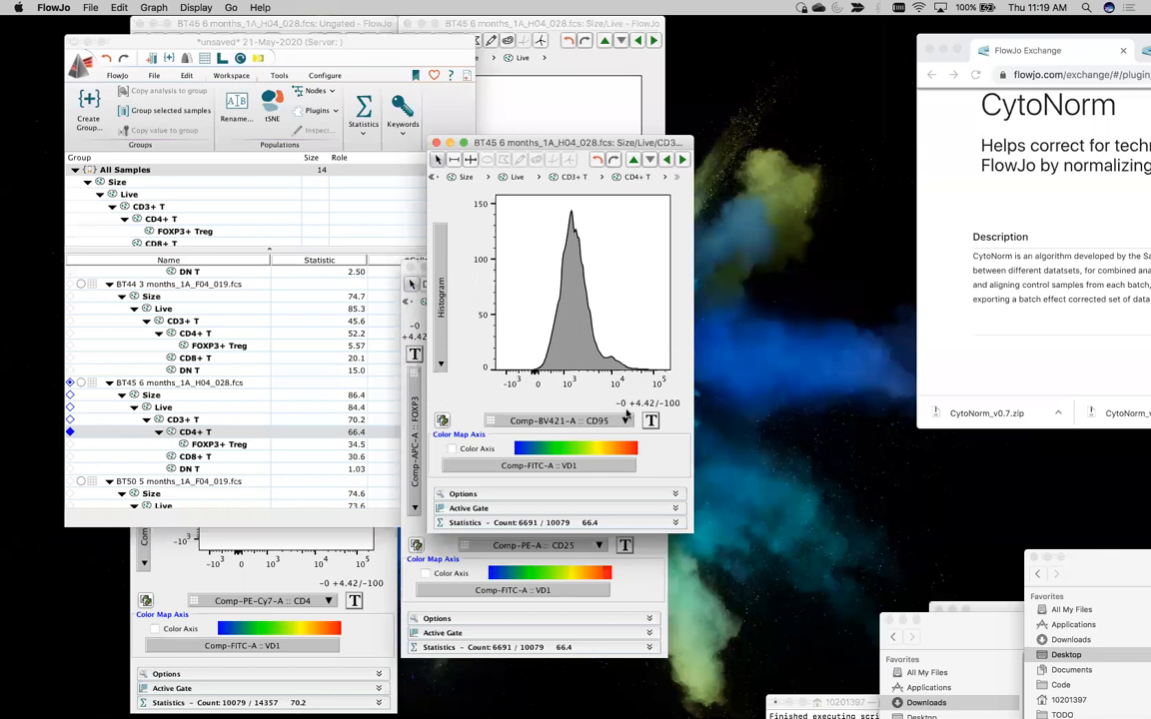
scroll(621, 423, down, 3)
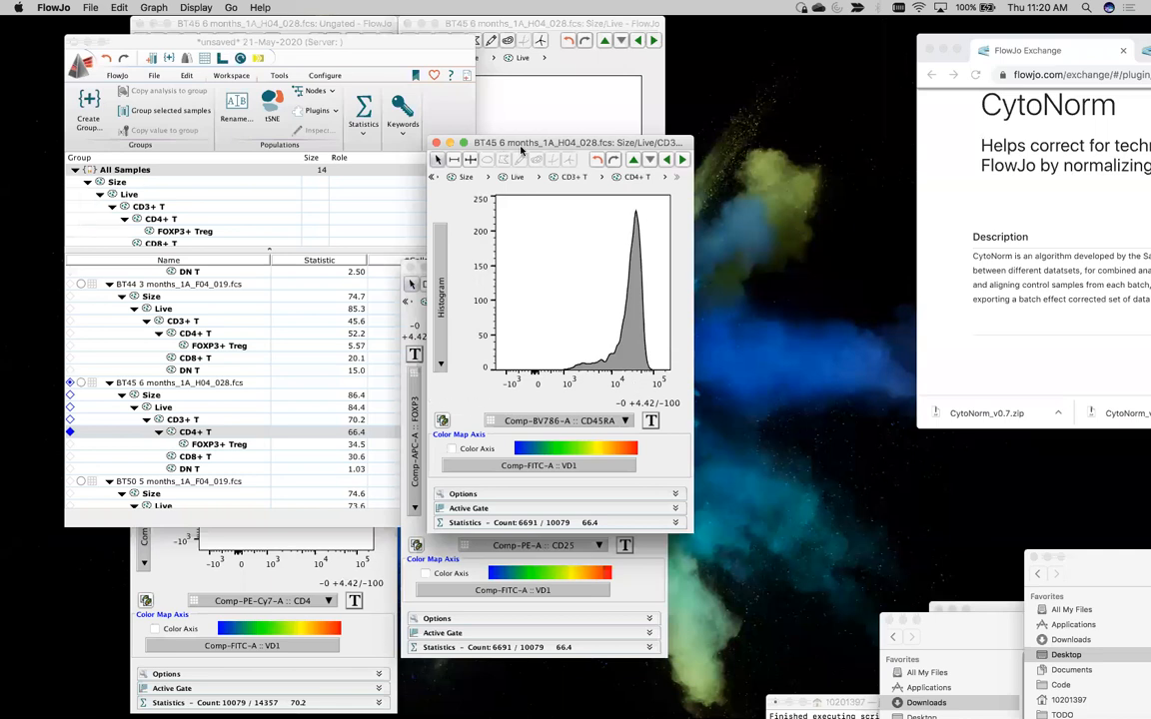
Open the Layout Editor, add the BT45 CD4+ T CD45RA histogram to the layout, and place its window beside the workspace
key(super+l)
drag(565, 43, 726, 51)
click(470, 40)
drag(469, 40, 462, 64)
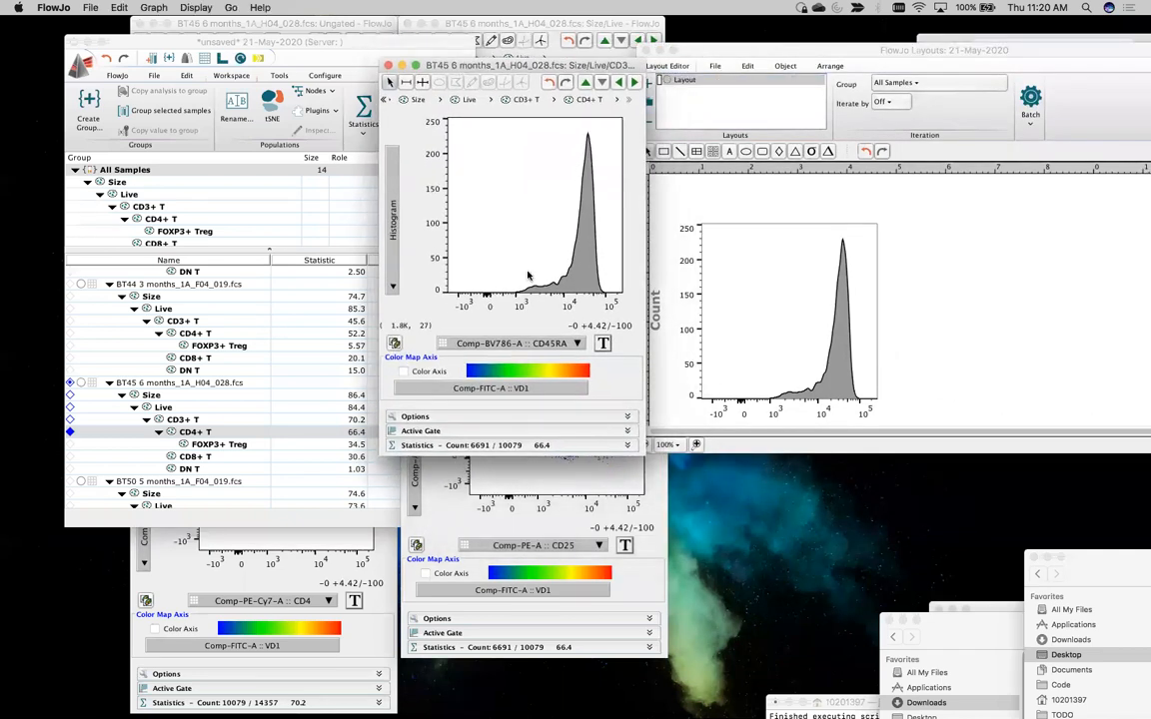
click(775, 185)
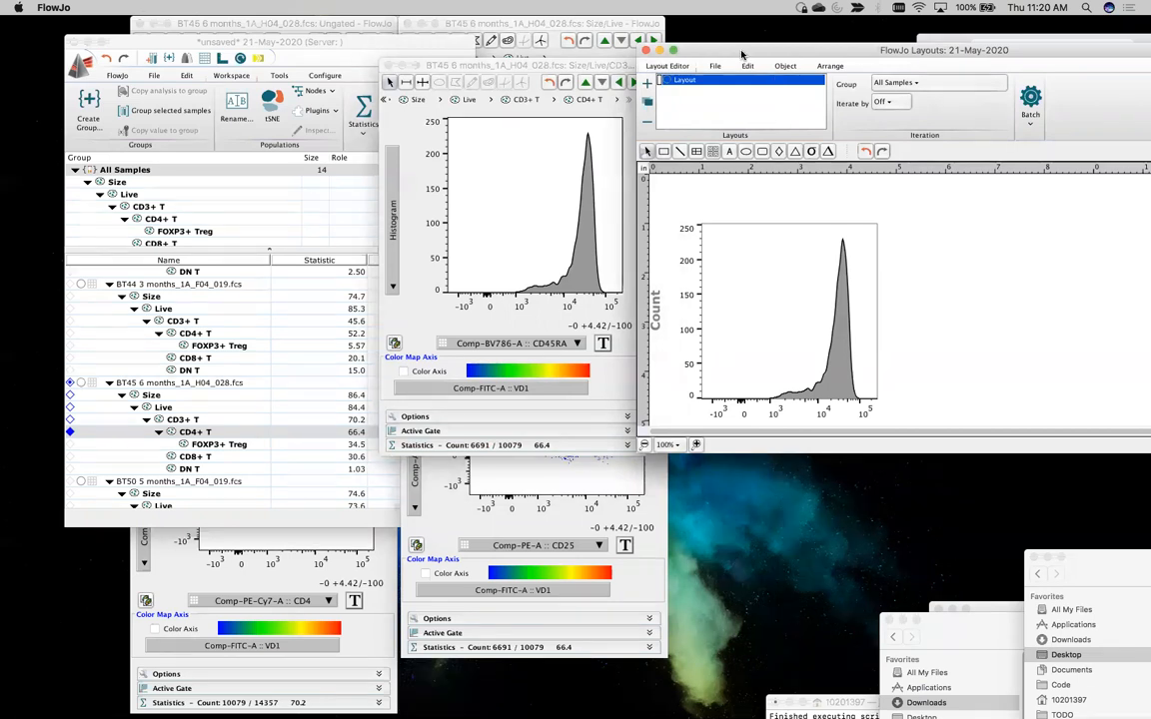
drag(741, 53, 667, 26)
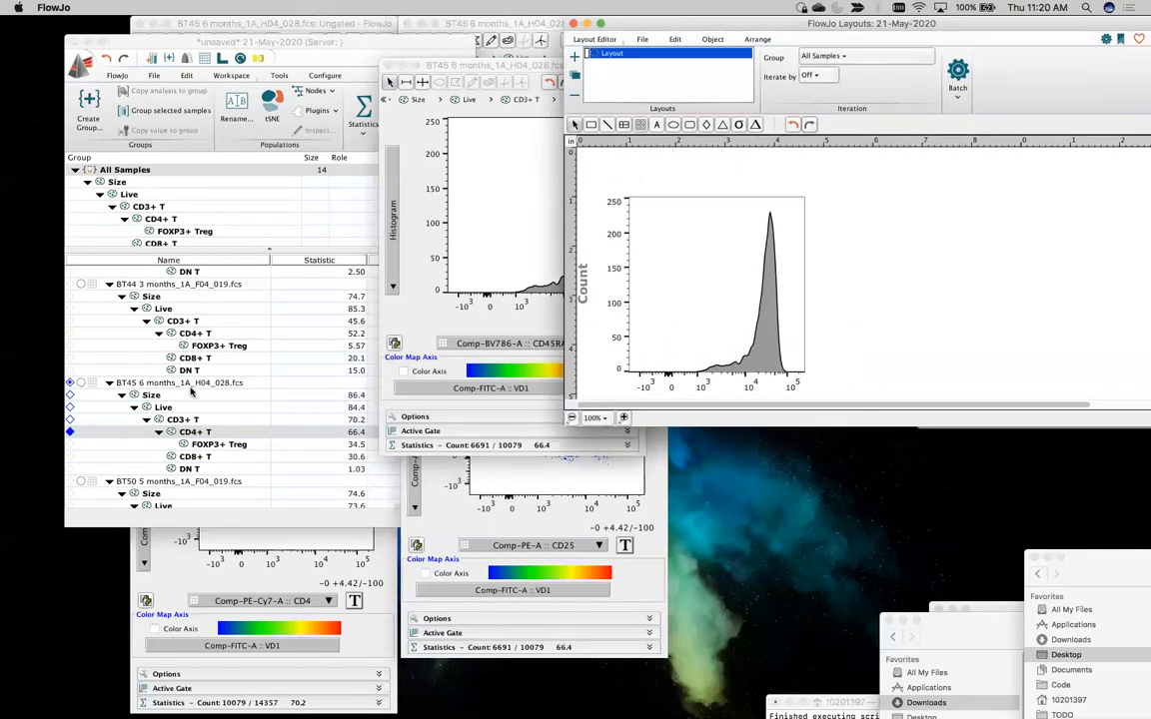
Select the equivalent CD4+ T populations across the RAW group and overlay them on the BT45 CD45RA histogram in the layout
scroll(177, 210, down, 3)
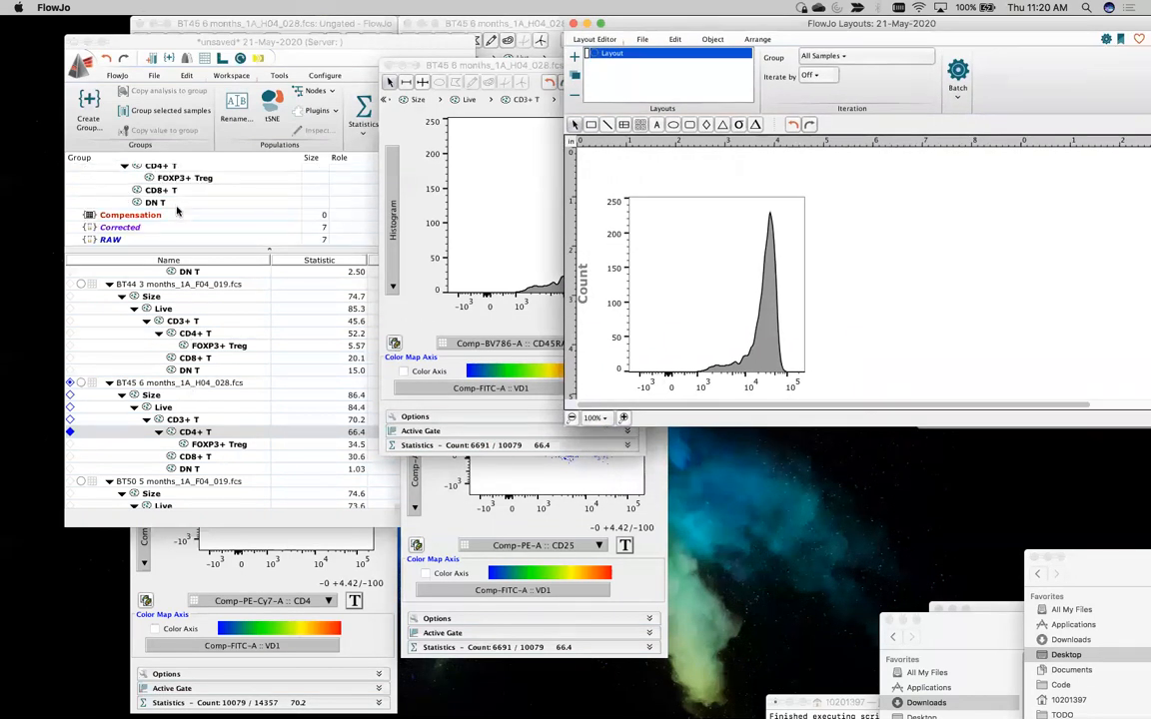
click(127, 241)
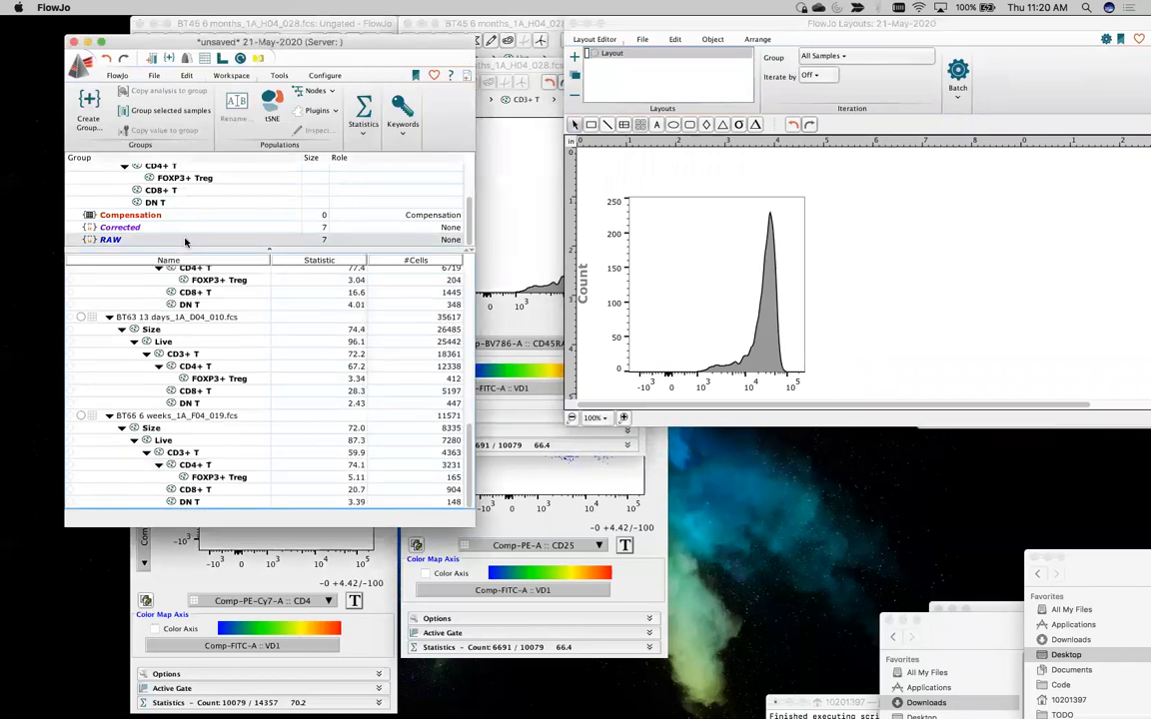
click(207, 369)
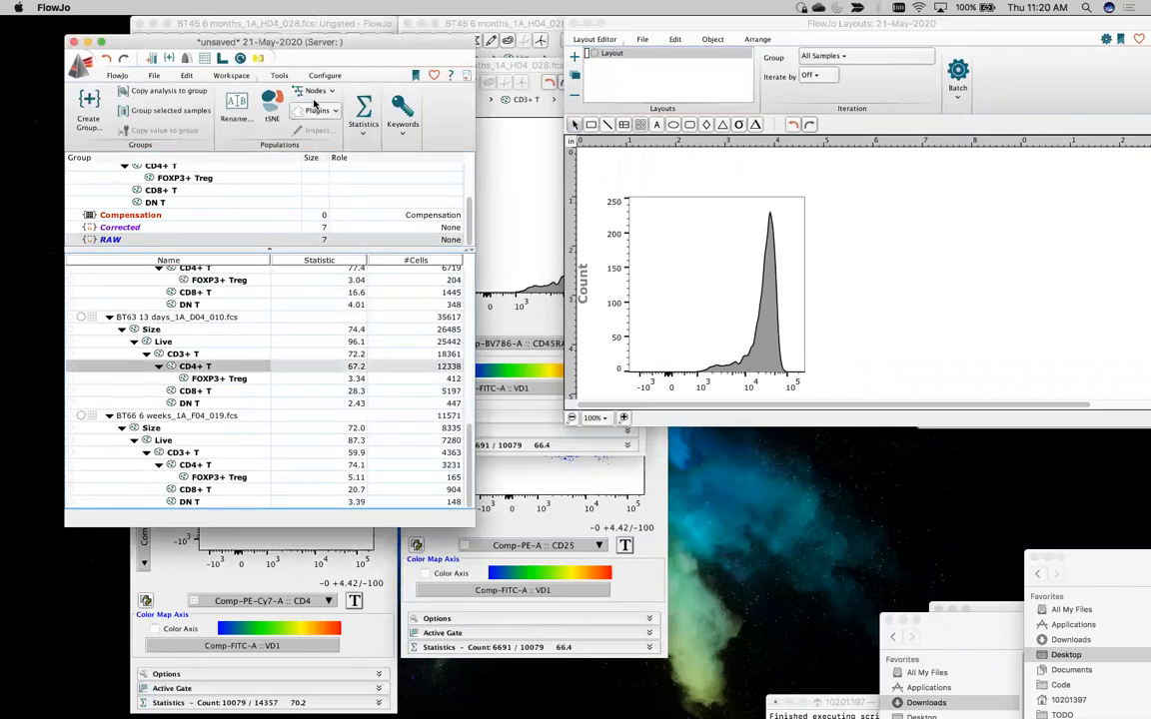
scroll(295, 413, up, 10)
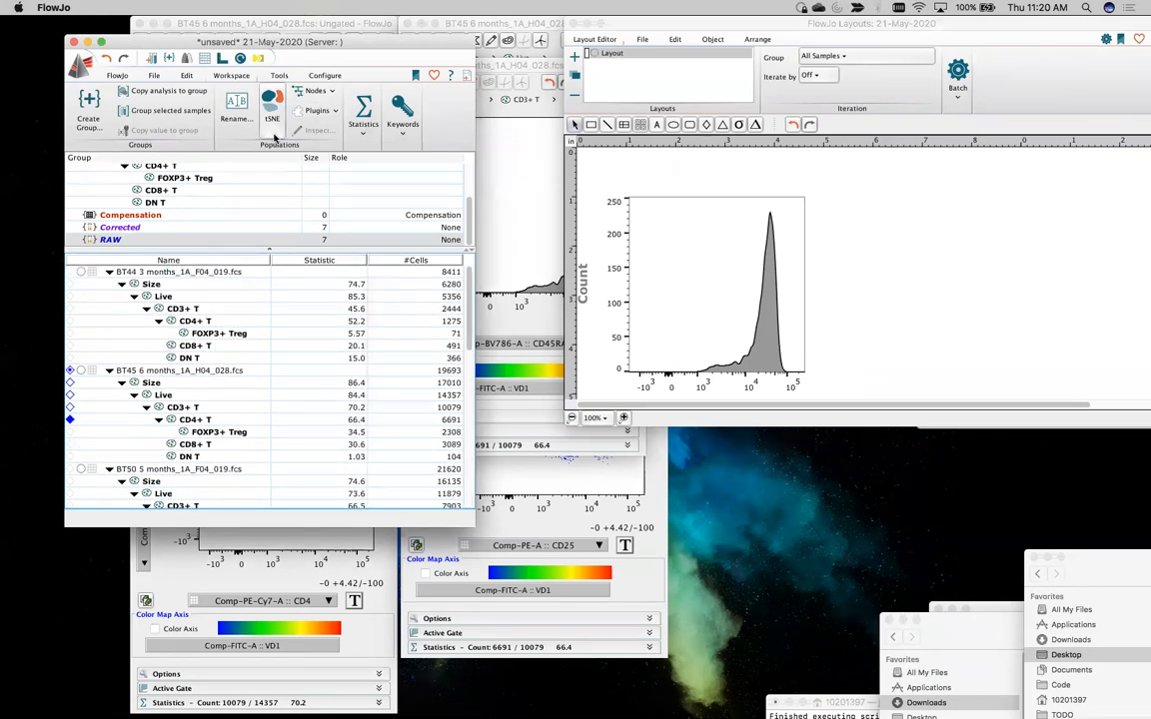
click(186, 75)
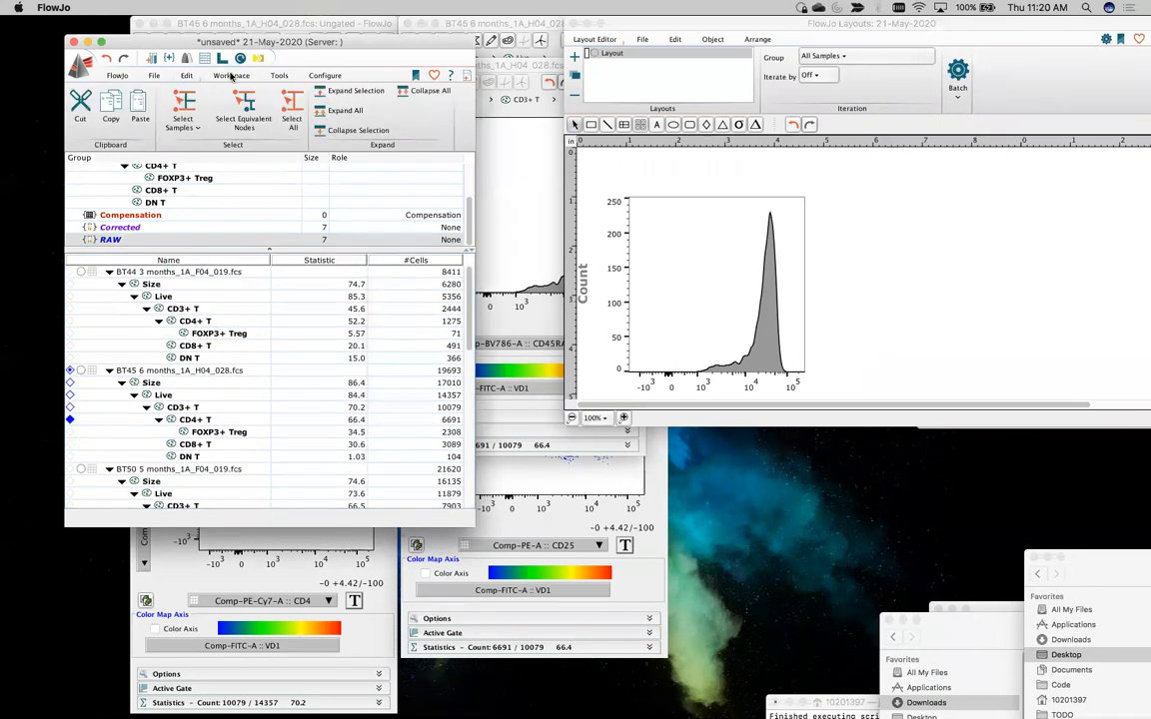
click(250, 120)
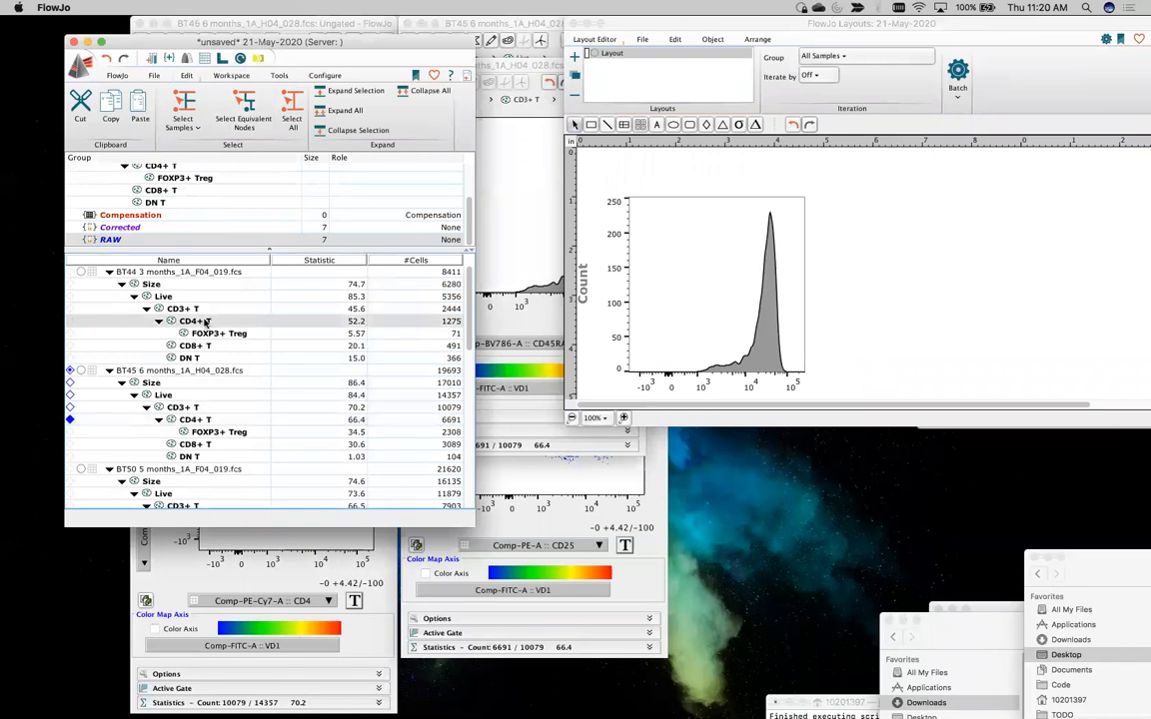
drag(199, 322, 743, 247)
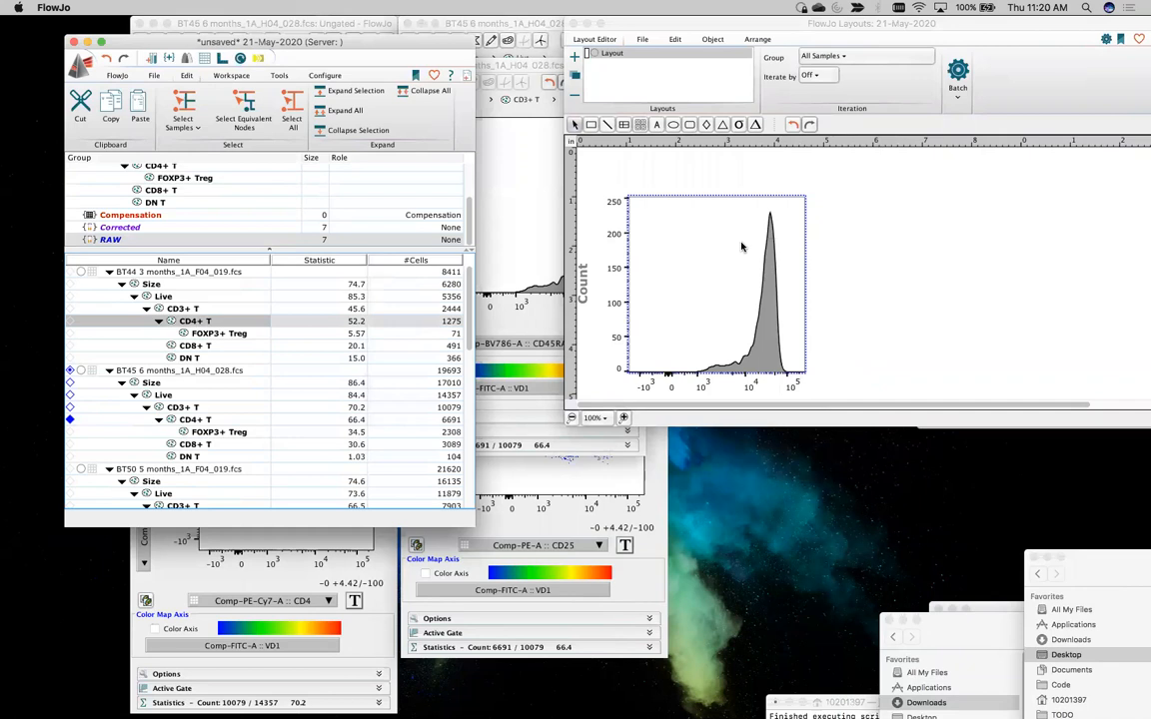
click(906, 321)
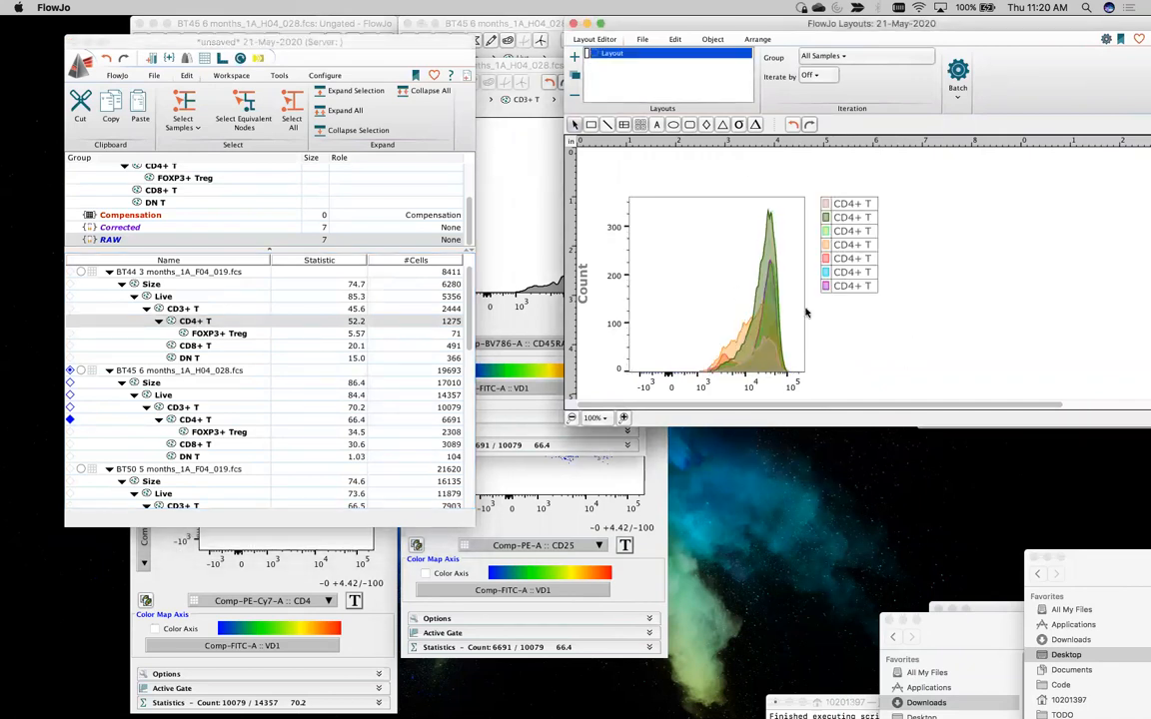
Examine the overlaid raw CD4+ T CD45RA histograms and their legend in the layout
drag(674, 30, 458, 30)
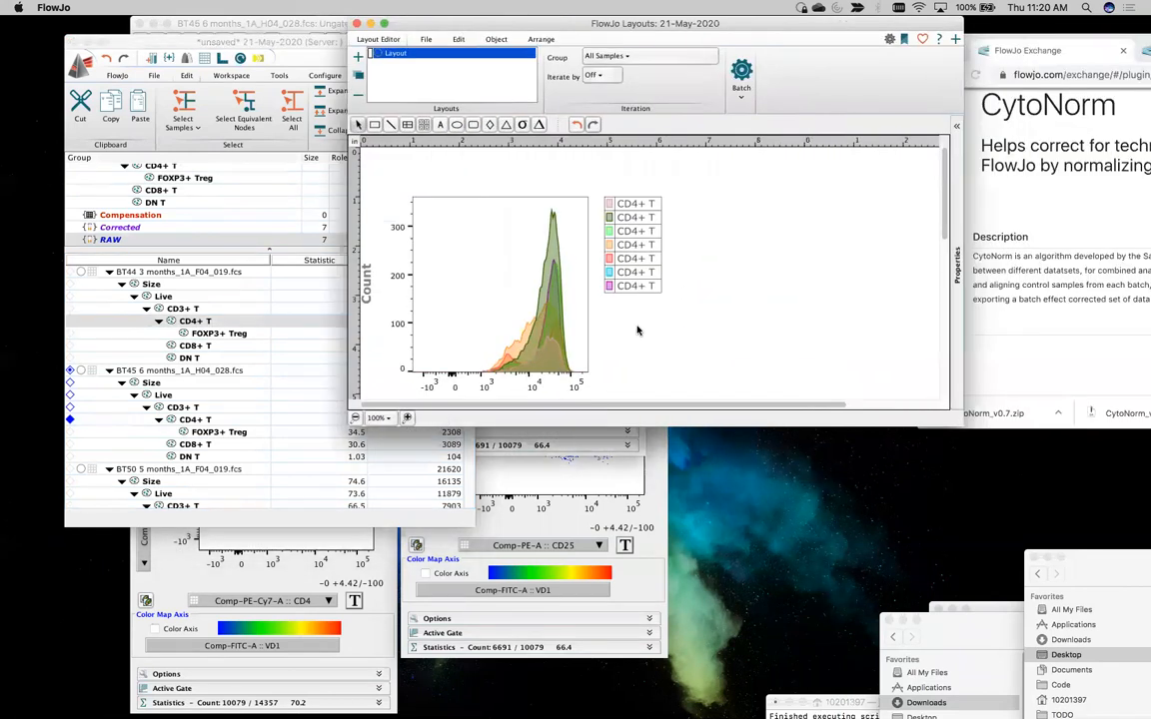
scroll(604, 296, down, 3)
scroll(618, 285, down, 4)
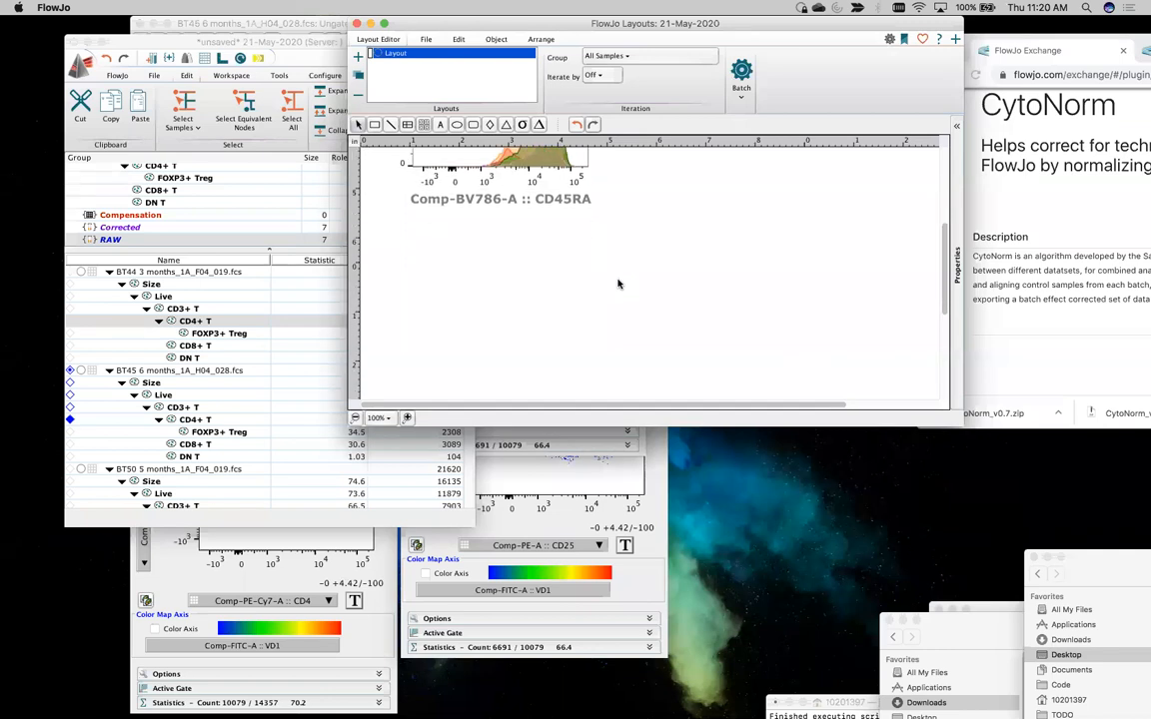
scroll(619, 284, down, 1)
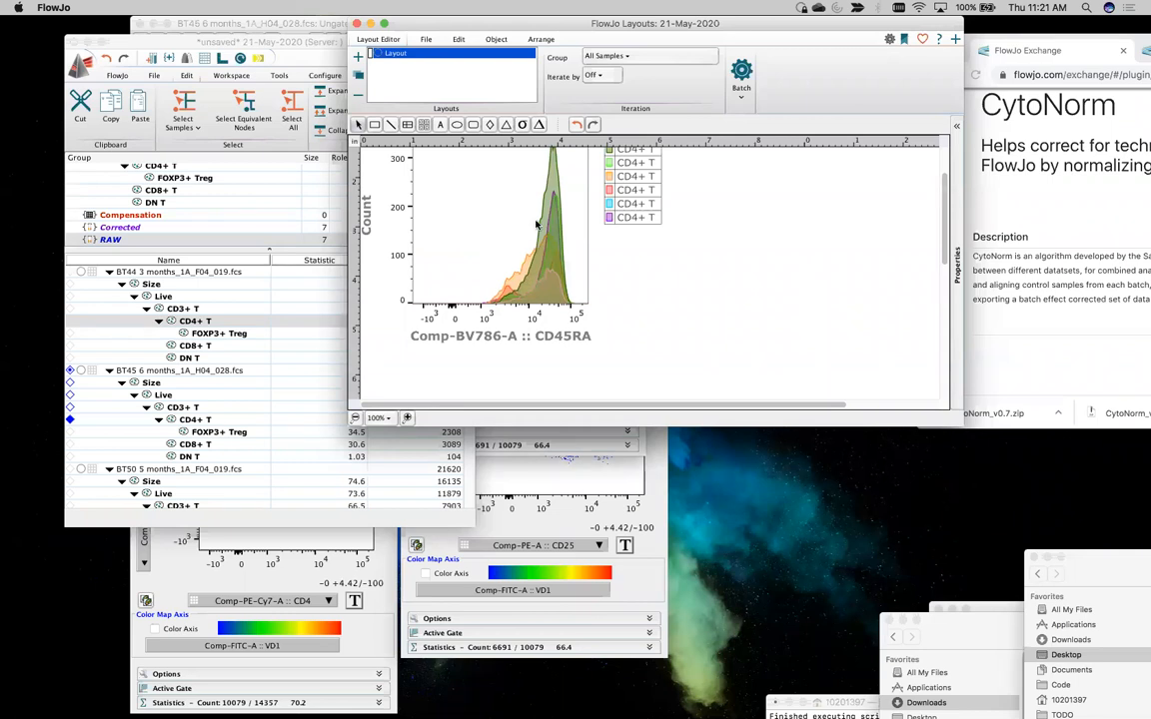
scroll(500, 297, up, 4)
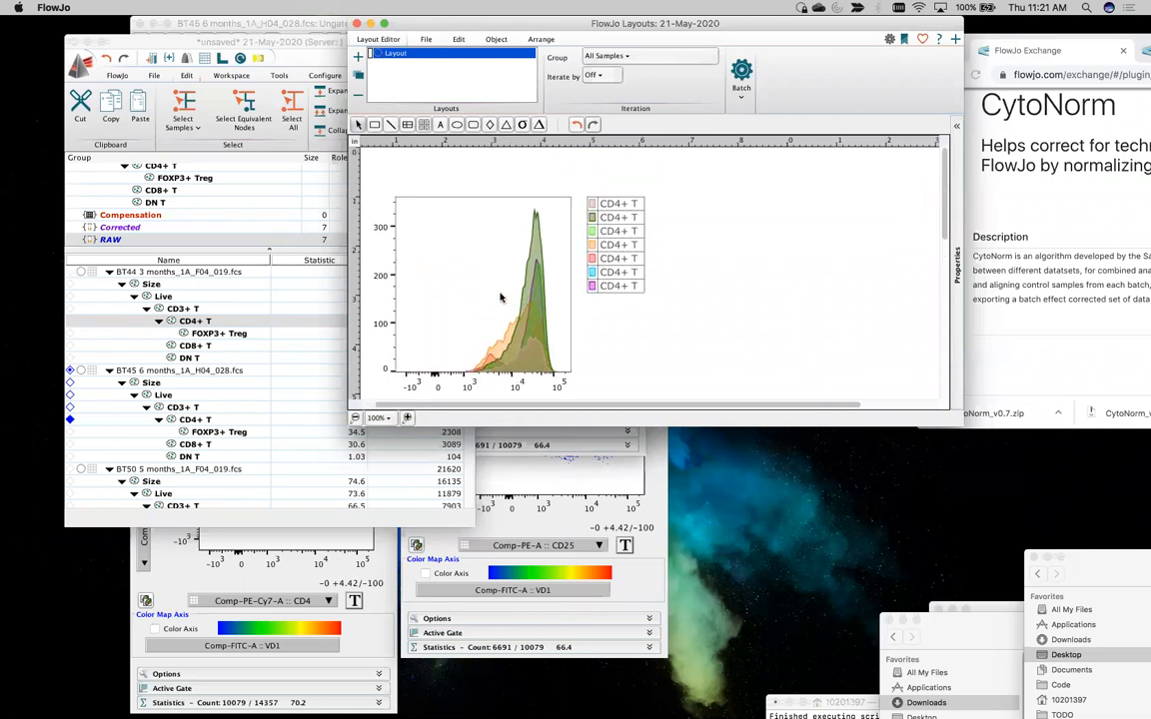
scroll(500, 297, right, 1)
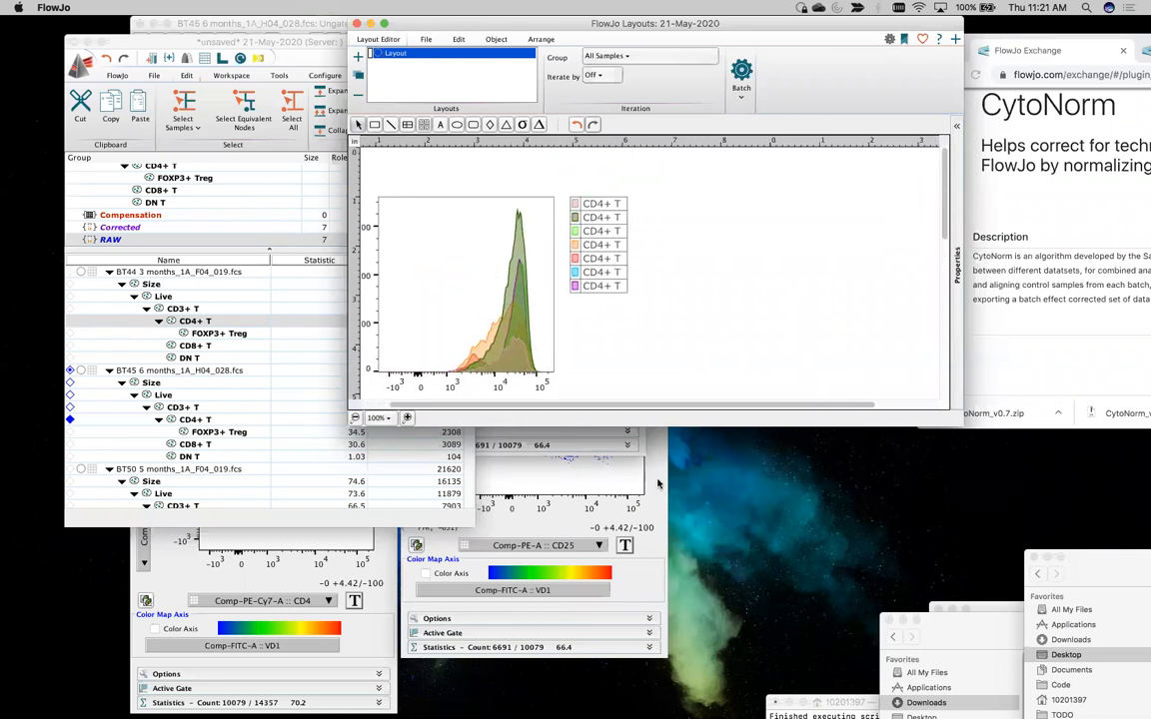
Bring the CD4+ T CD45RA histogram window forward and arrange it between the workspace and the layout window
click(595, 438)
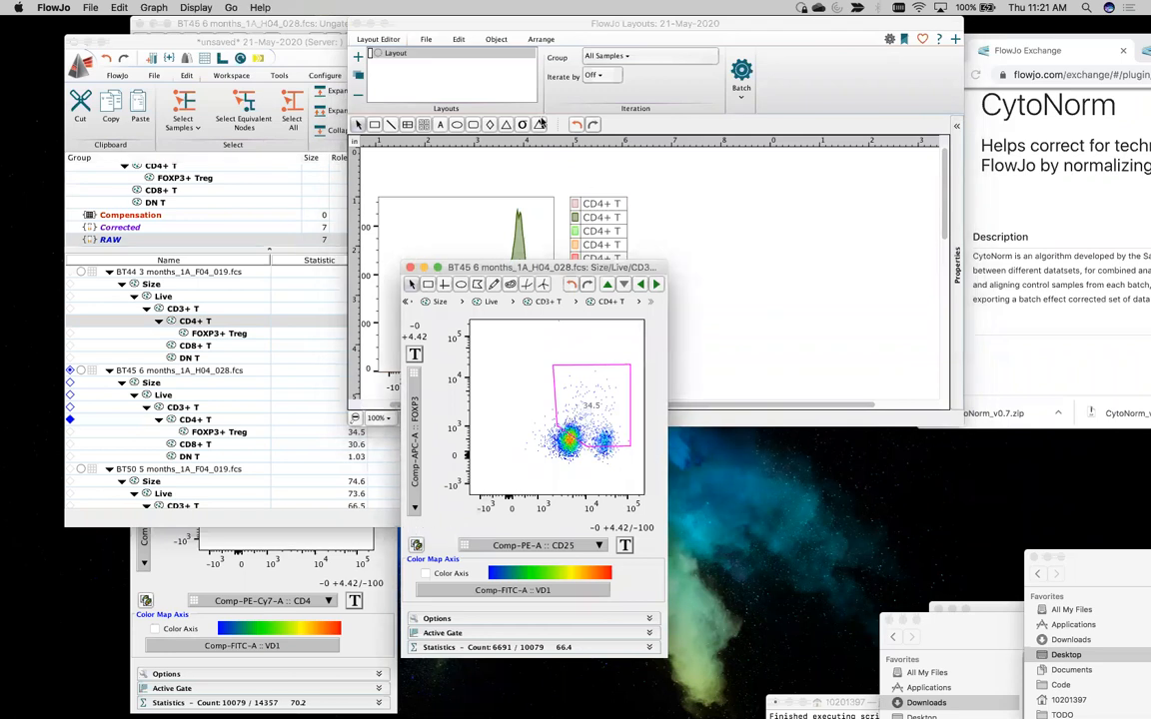
drag(465, 20, 771, 85)
drag(544, 64, 641, 41)
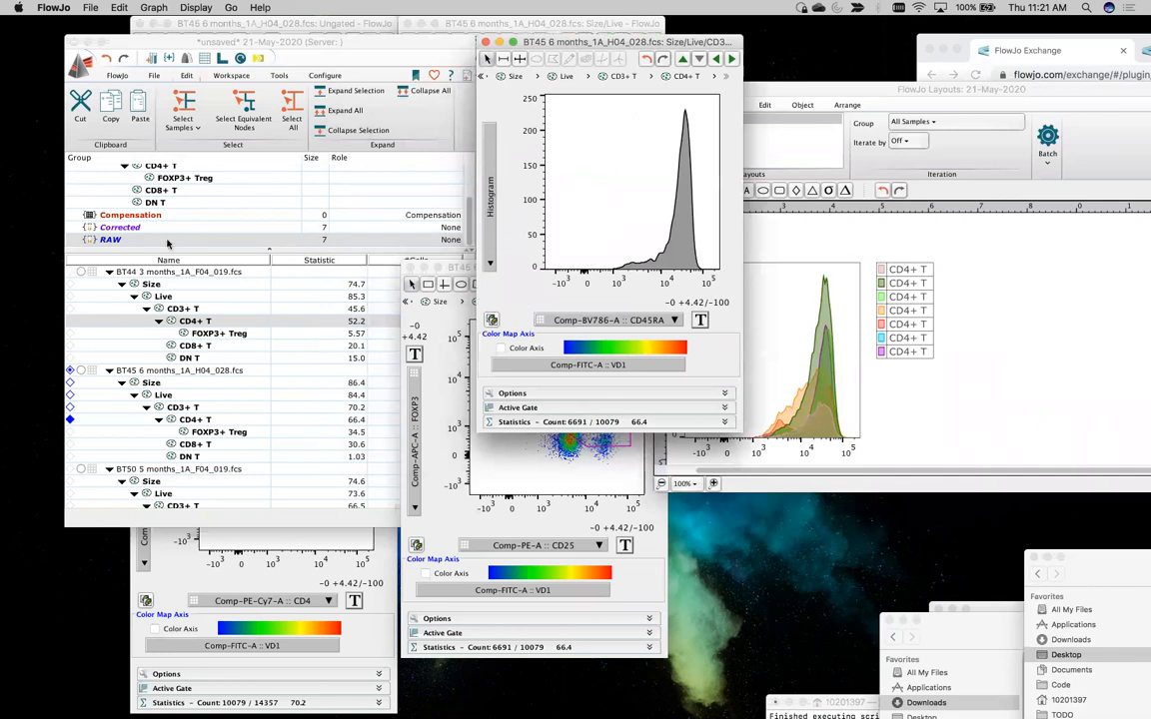
Step the CD4+ T CD45RA histogram through the RAW group samples to compare their distributions
click(732, 59)
click(731, 59)
click(731, 59)
click(731, 59)
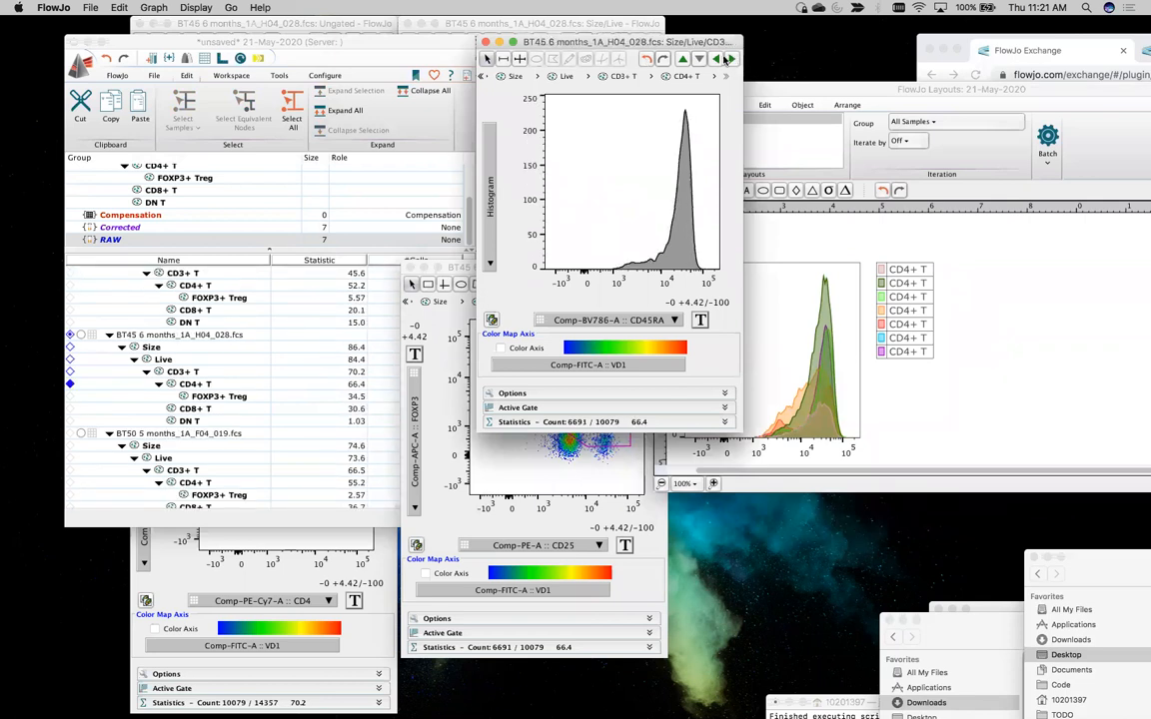
click(729, 59)
click(728, 59)
click(728, 59)
click(730, 59)
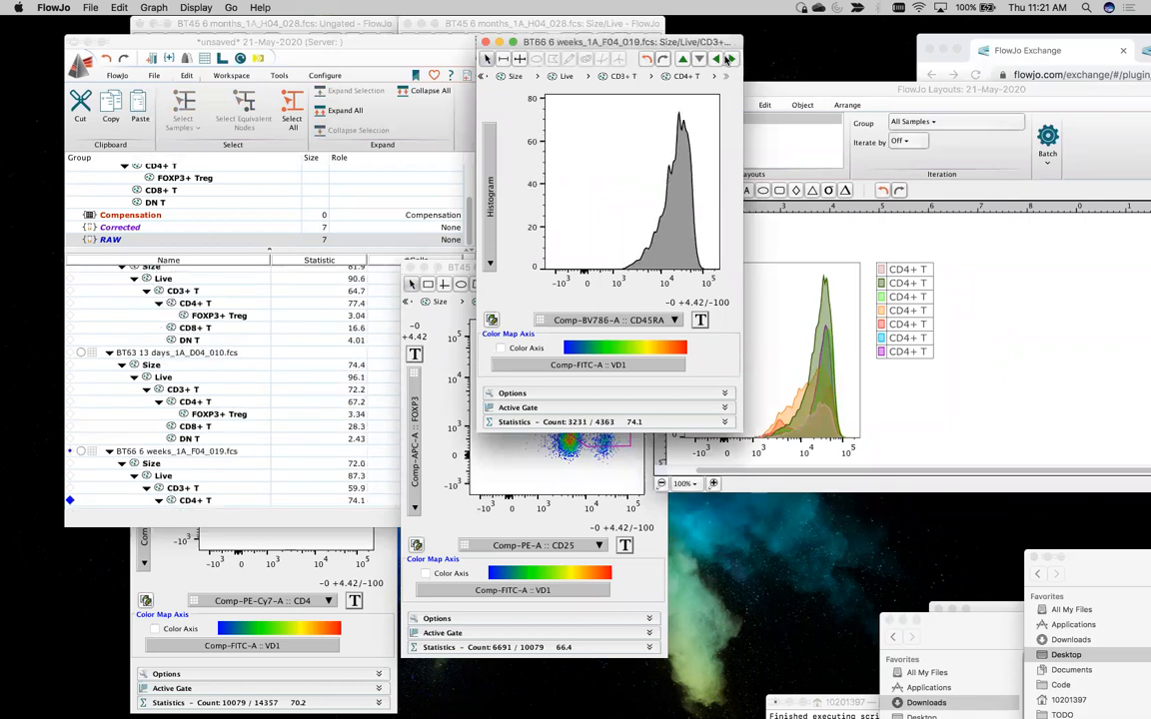
click(730, 59)
click(730, 59)
click(729, 59)
click(729, 59)
click(729, 59)
click(730, 59)
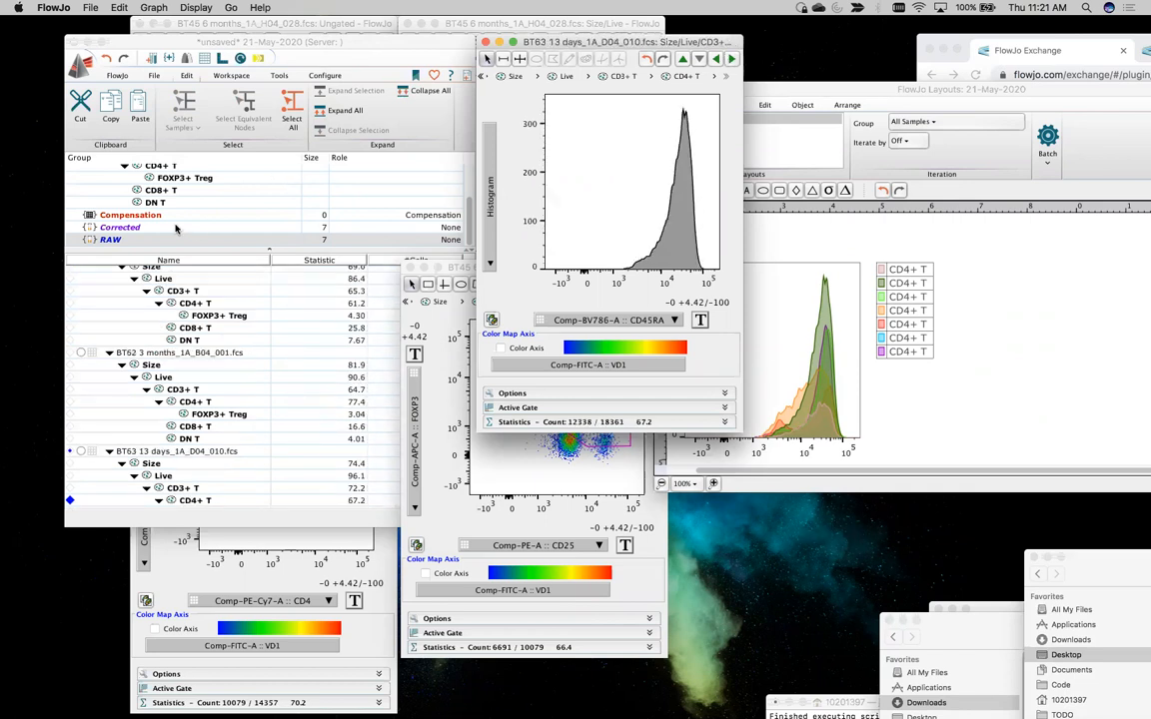
Switch to the All Samples group and advance the CD45RA histogram to the Norm_BT45 6 months_1A_H04_028.fcs CD4+ T population
scroll(168, 168, up, 5)
click(147, 170)
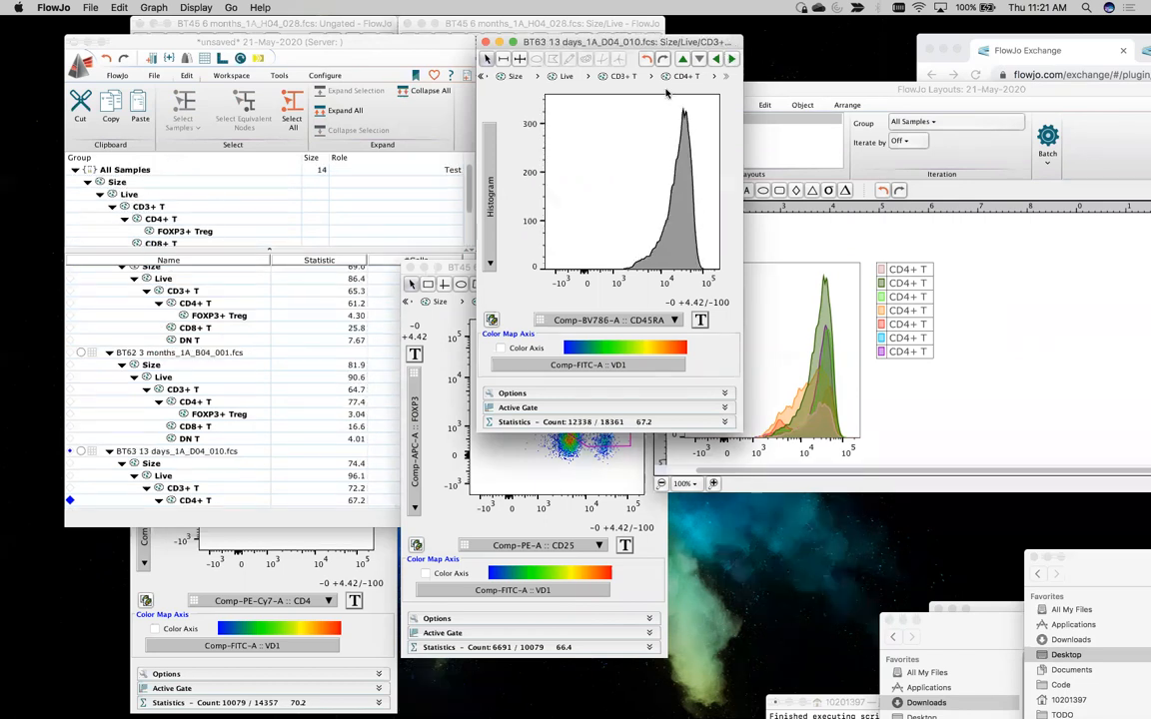
click(729, 59)
click(729, 59)
click(730, 59)
click(716, 59)
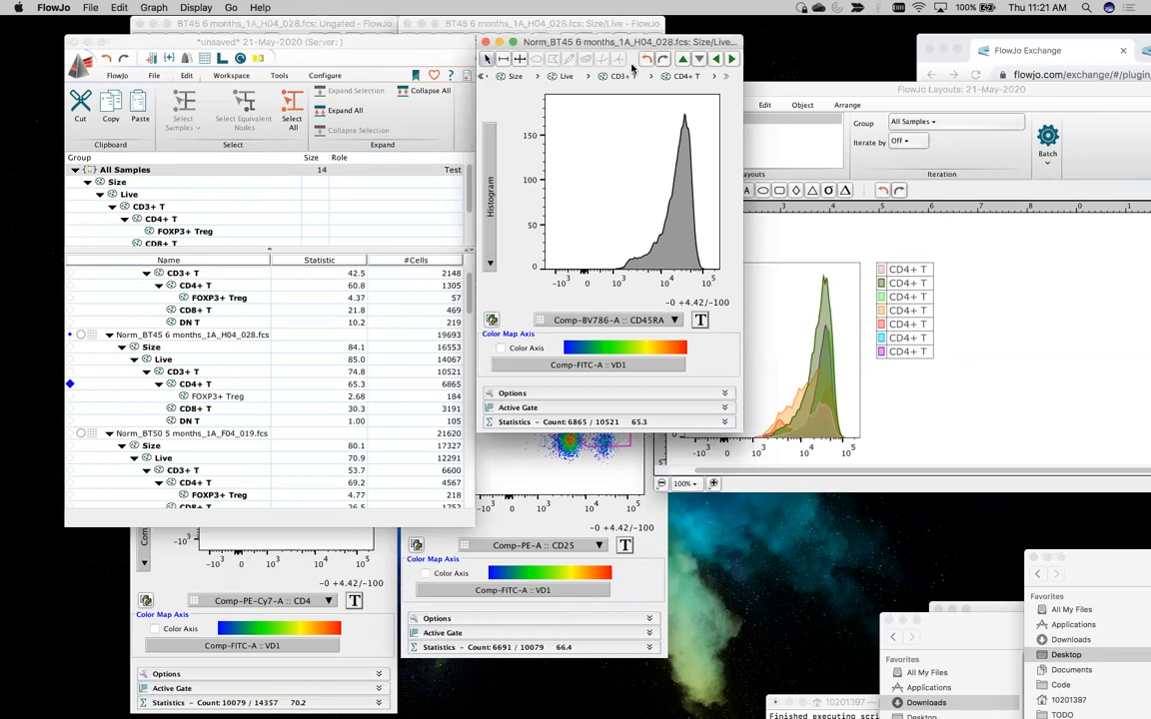
Add the Norm_BT45 CD4+ T CD45RA histogram to the layout beside the raw overlay
click(647, 60)
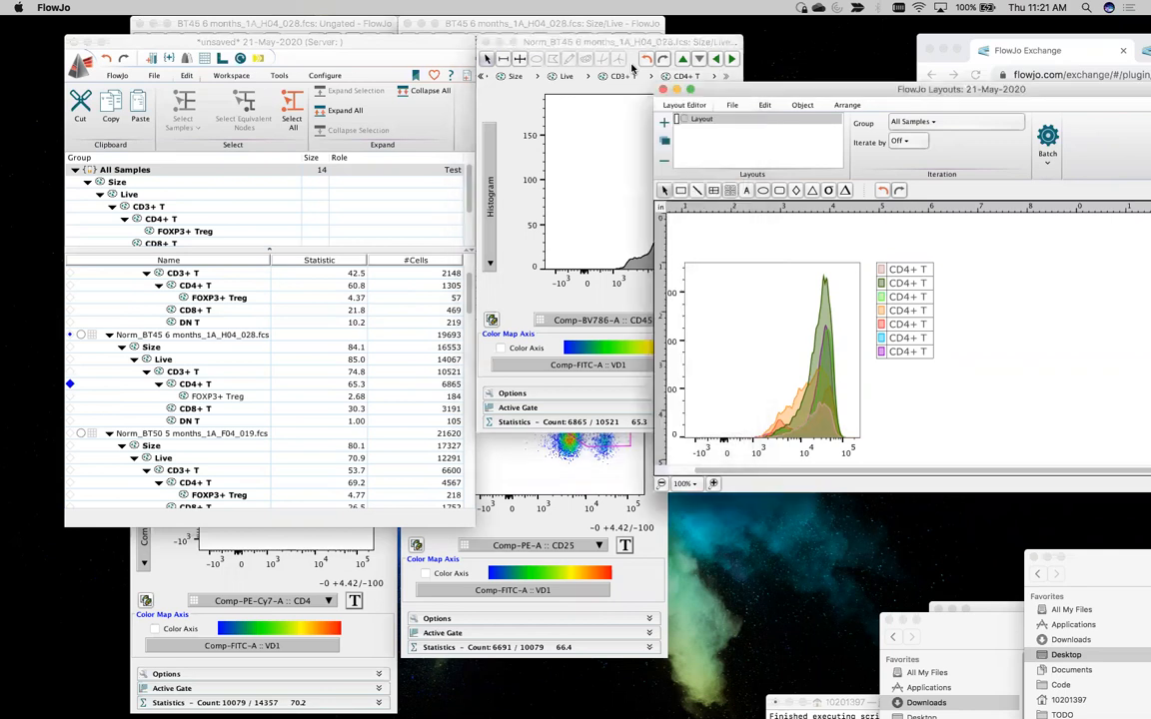
drag(795, 89, 241, 43)
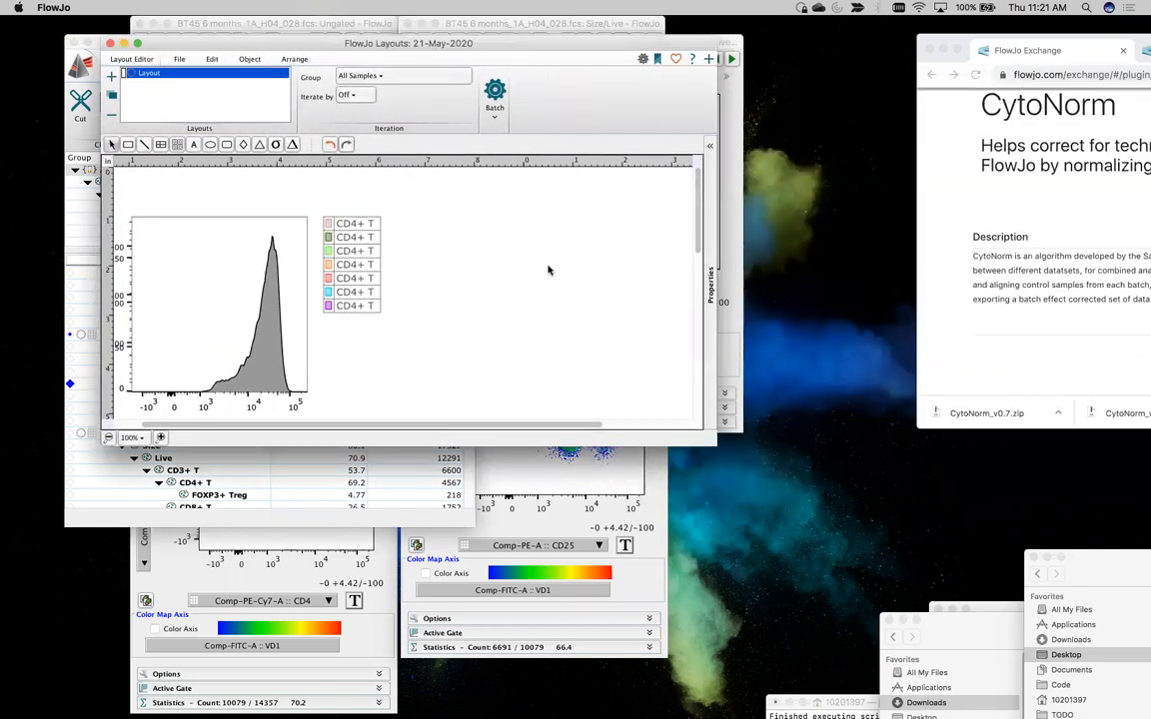
drag(575, 322, 575, 296)
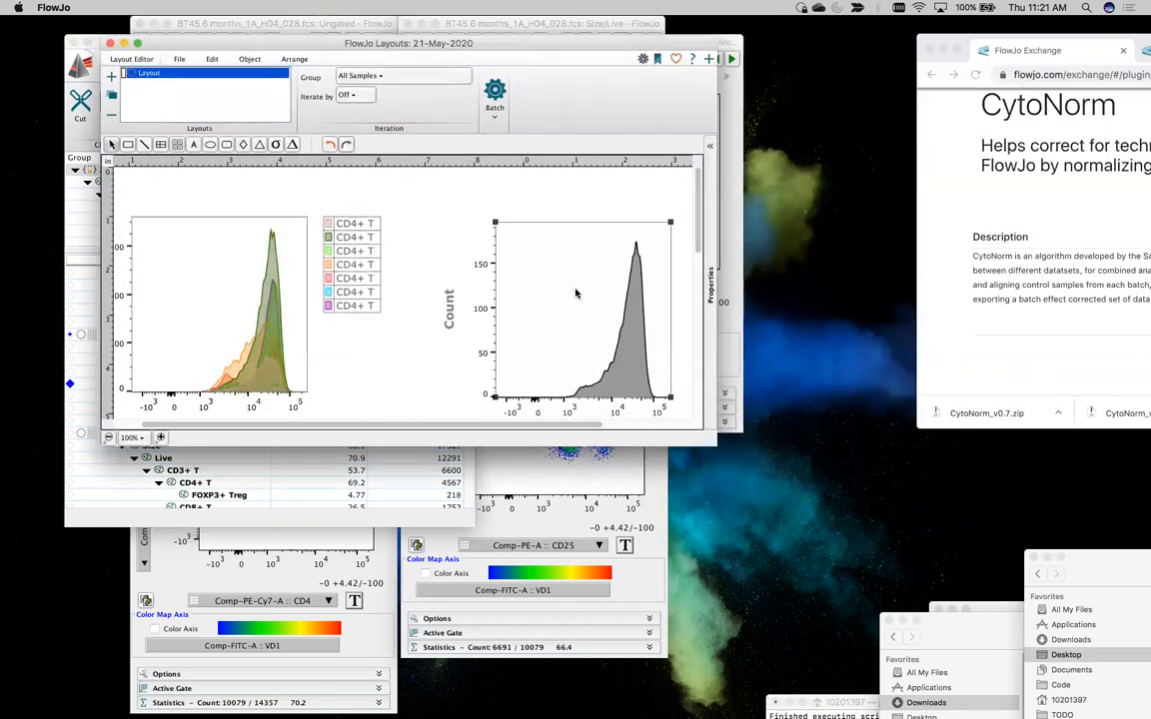
Shift the raw CD4+ T overlay slightly in the layout and set its histograms to Half Offset
scroll(296, 310, left, 3)
scroll(296, 311, down, 2)
scroll(294, 305, up, 2)
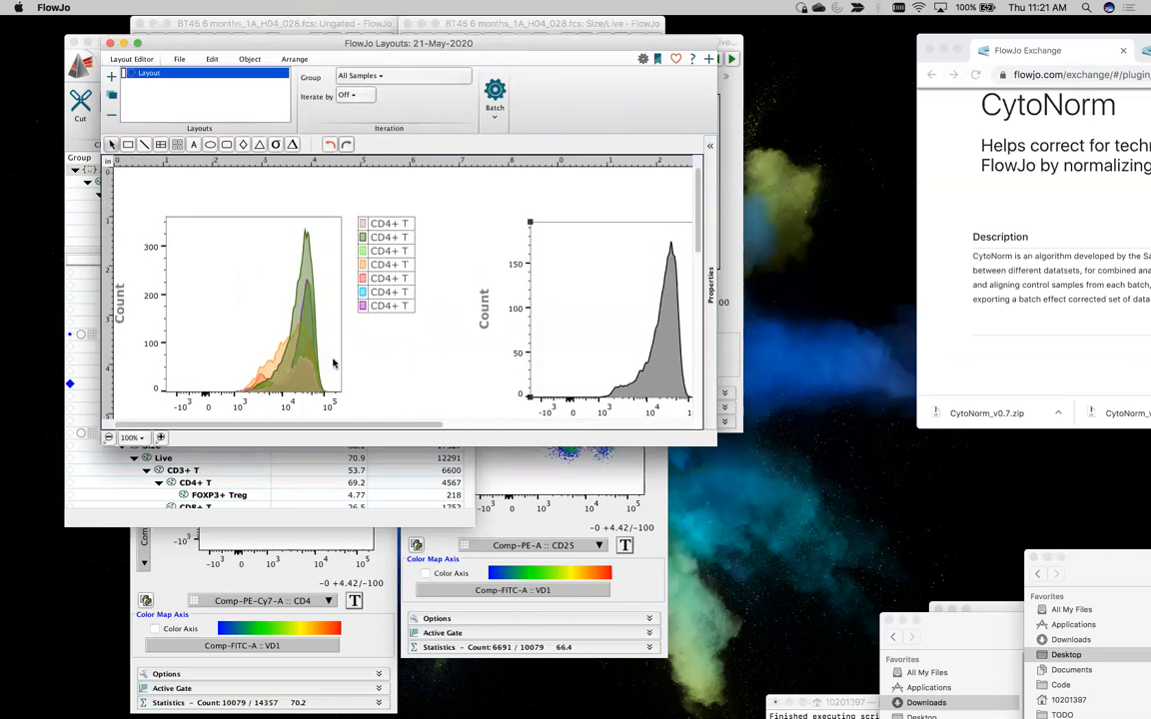
drag(269, 309, 278, 309)
double_click(279, 309)
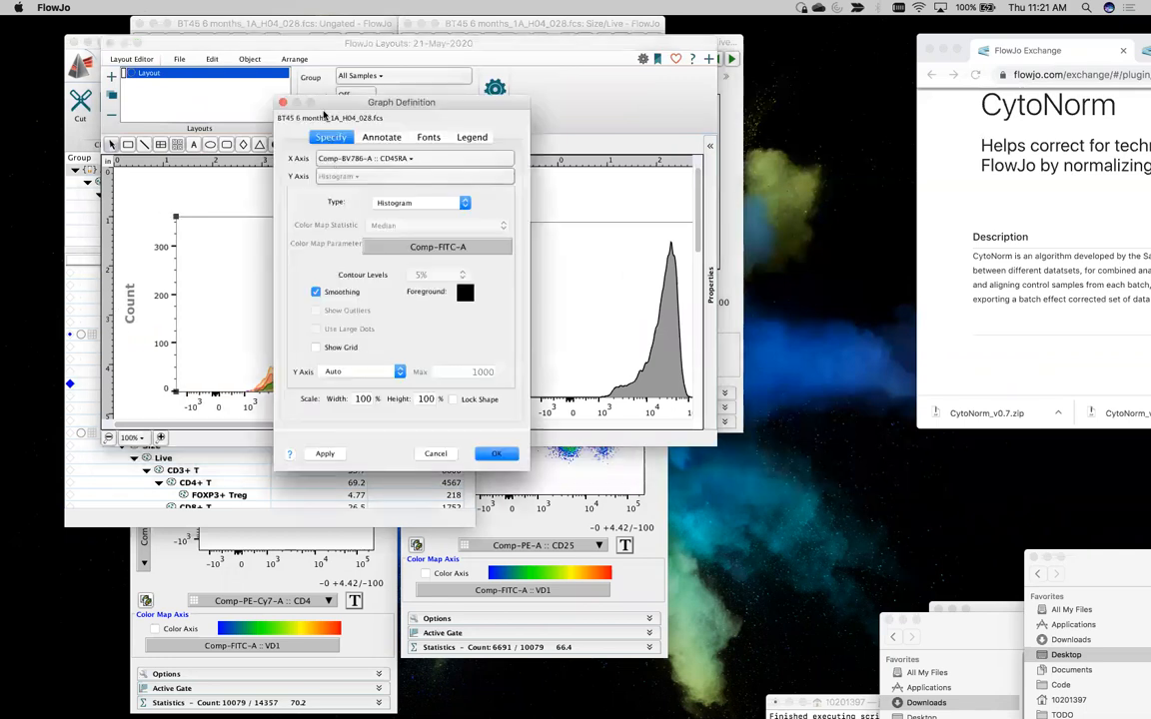
click(281, 102)
right_click(290, 293)
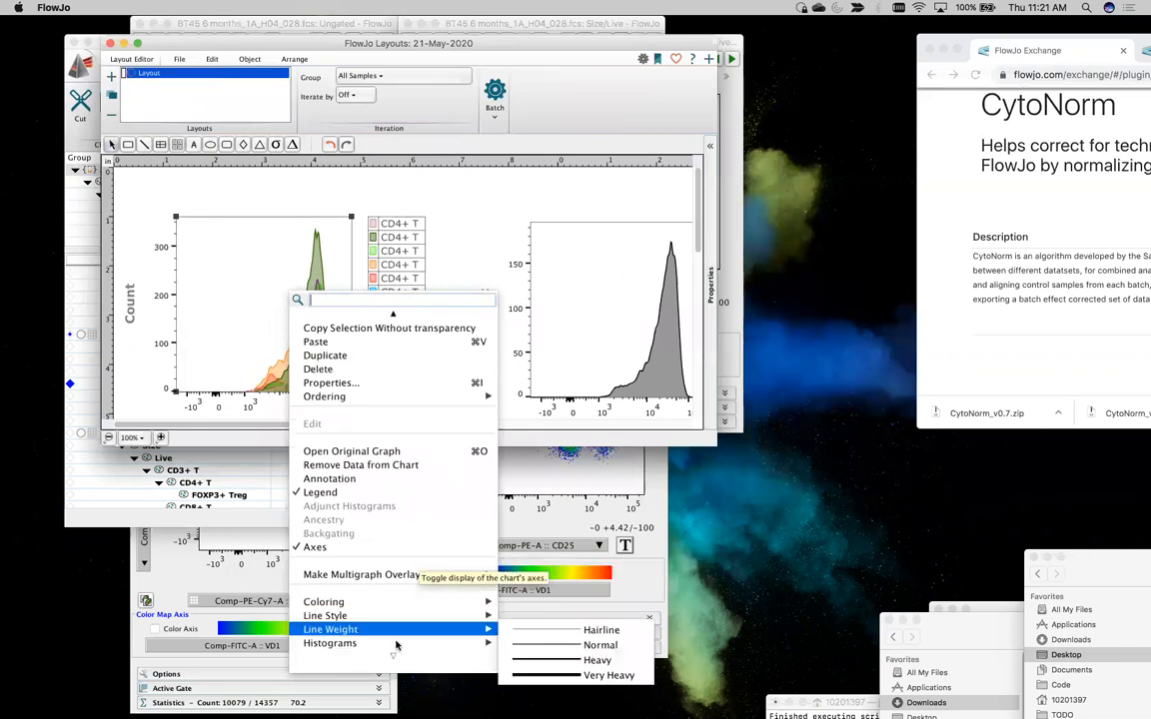
mouse_move(499, 636)
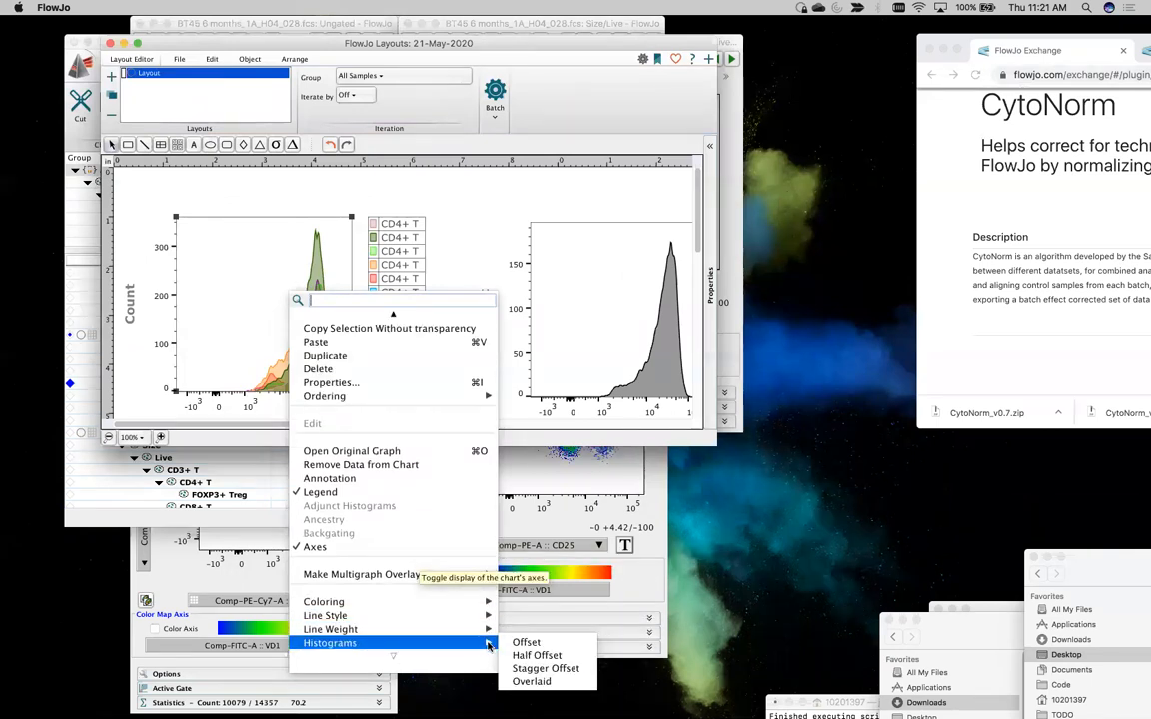
click(536, 656)
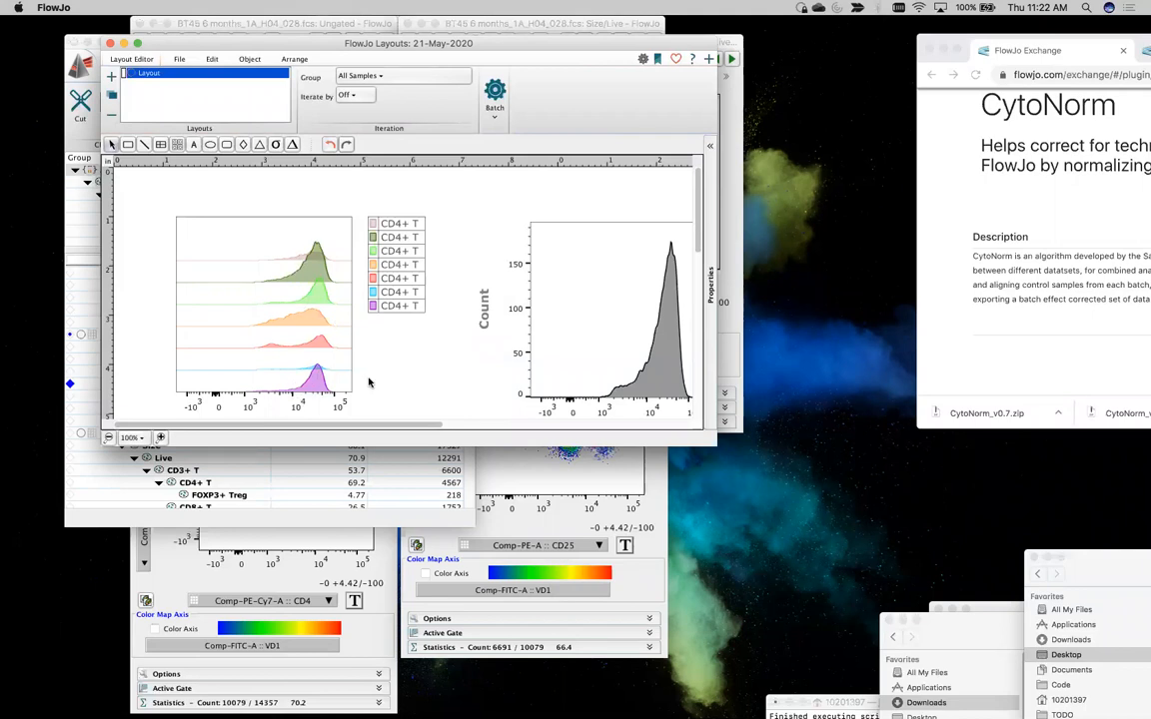
Replace the Subset Name column in the raw overlay's legend with Sample Name
double_click(395, 269)
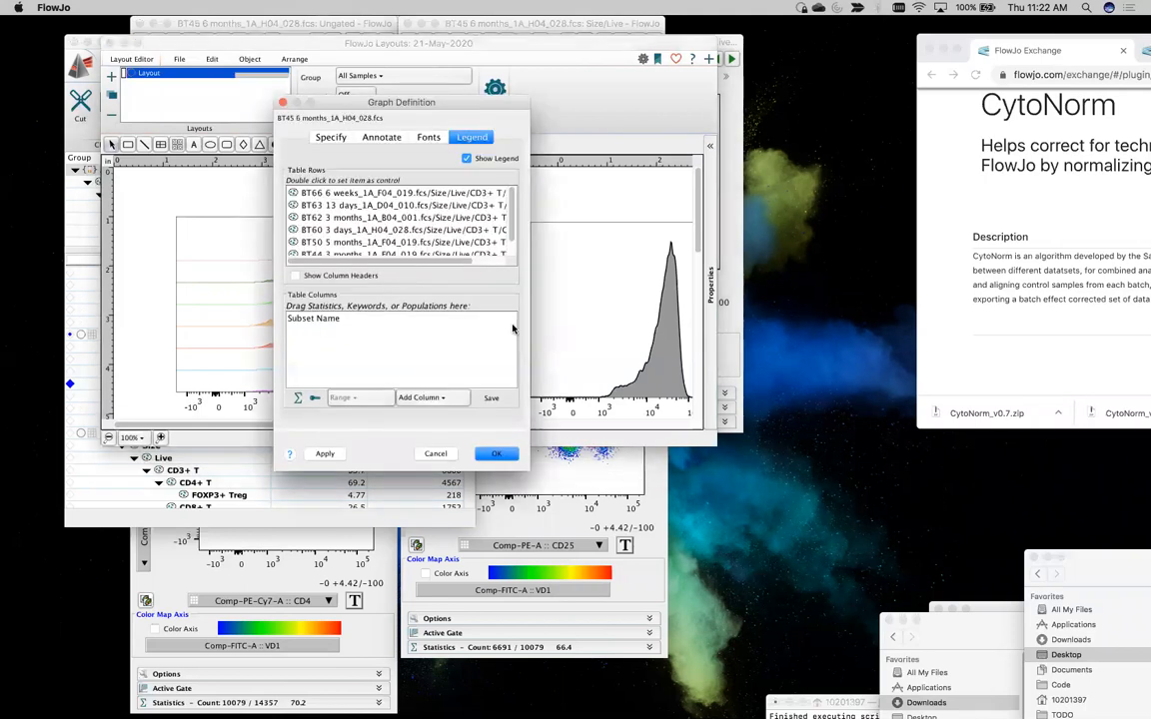
click(336, 321)
key(Delete)
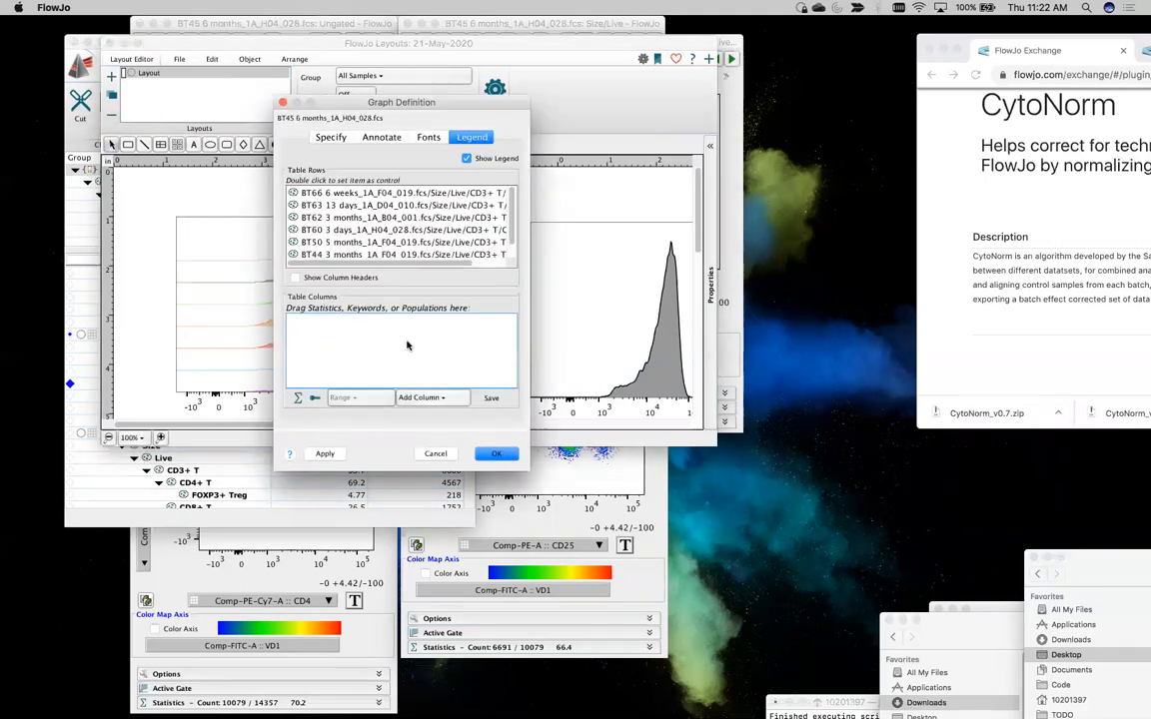
click(423, 398)
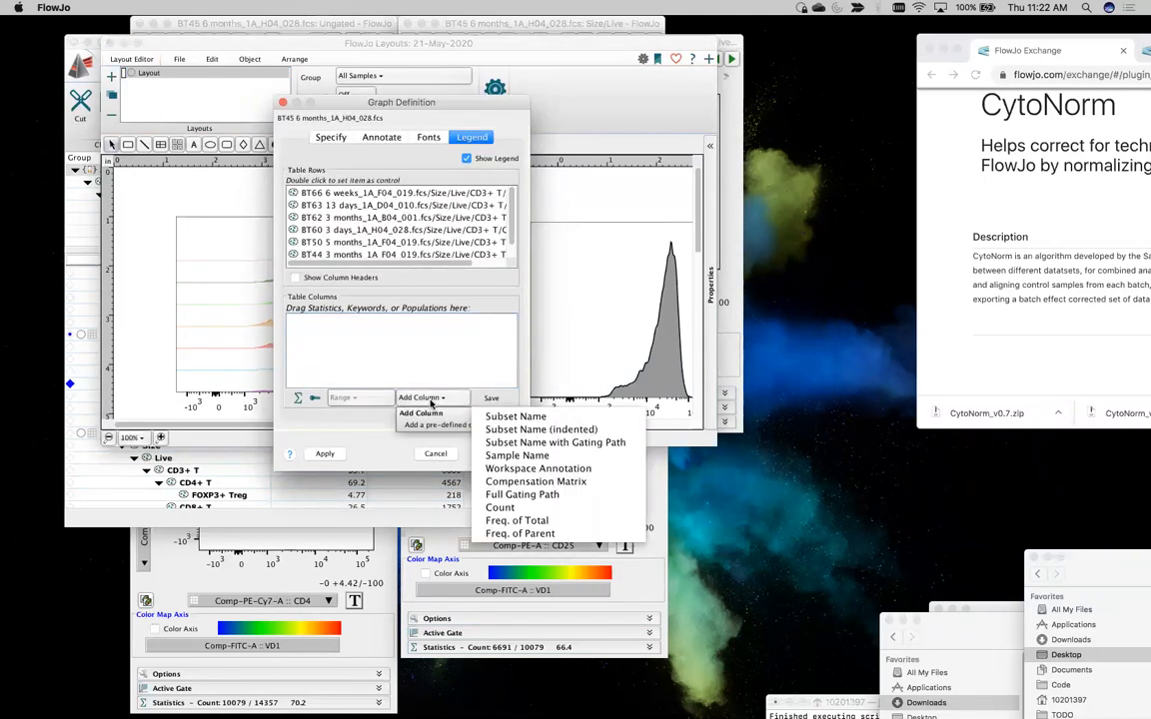
click(517, 456)
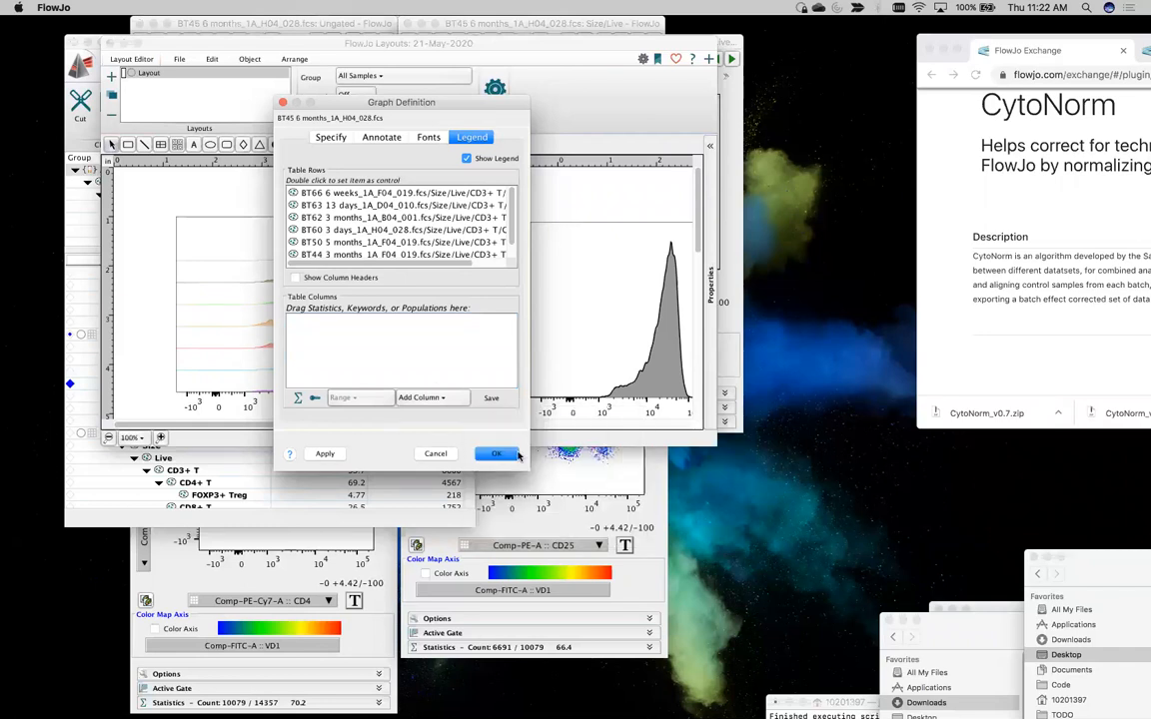
click(496, 454)
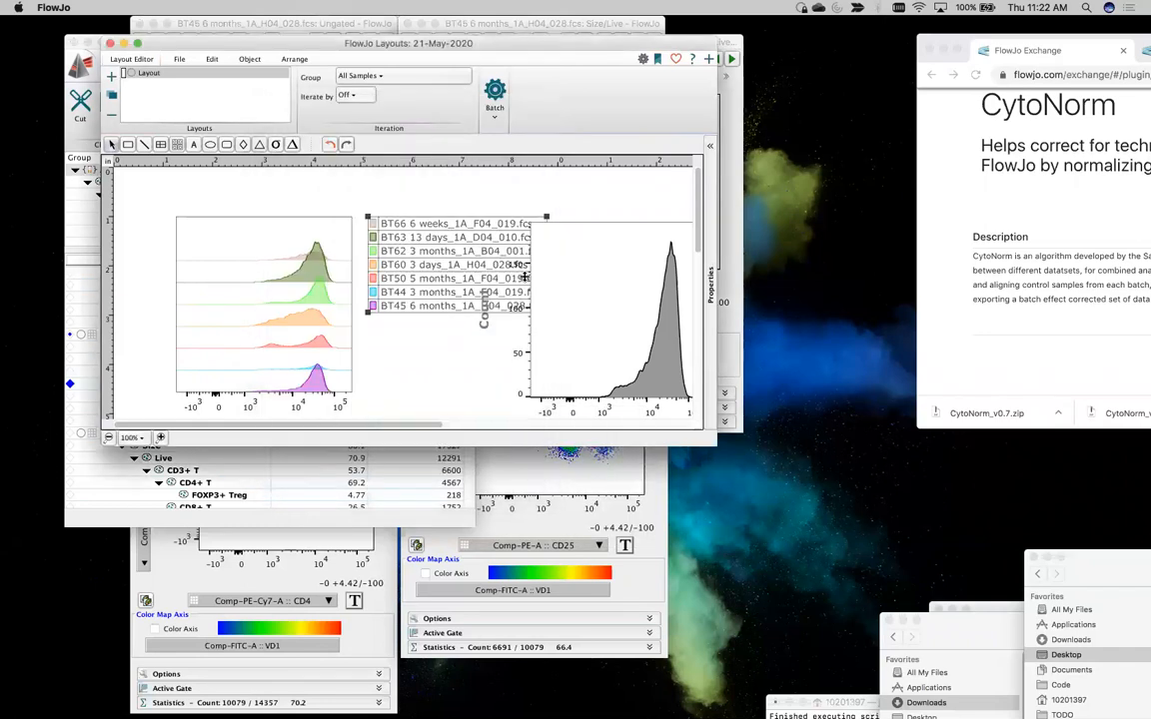
Move the Norm_BT45 histogram clear of the raw overlay's legend in the layout
scroll(519, 283, right, 3)
scroll(518, 283, left, 1)
drag(503, 284, 590, 294)
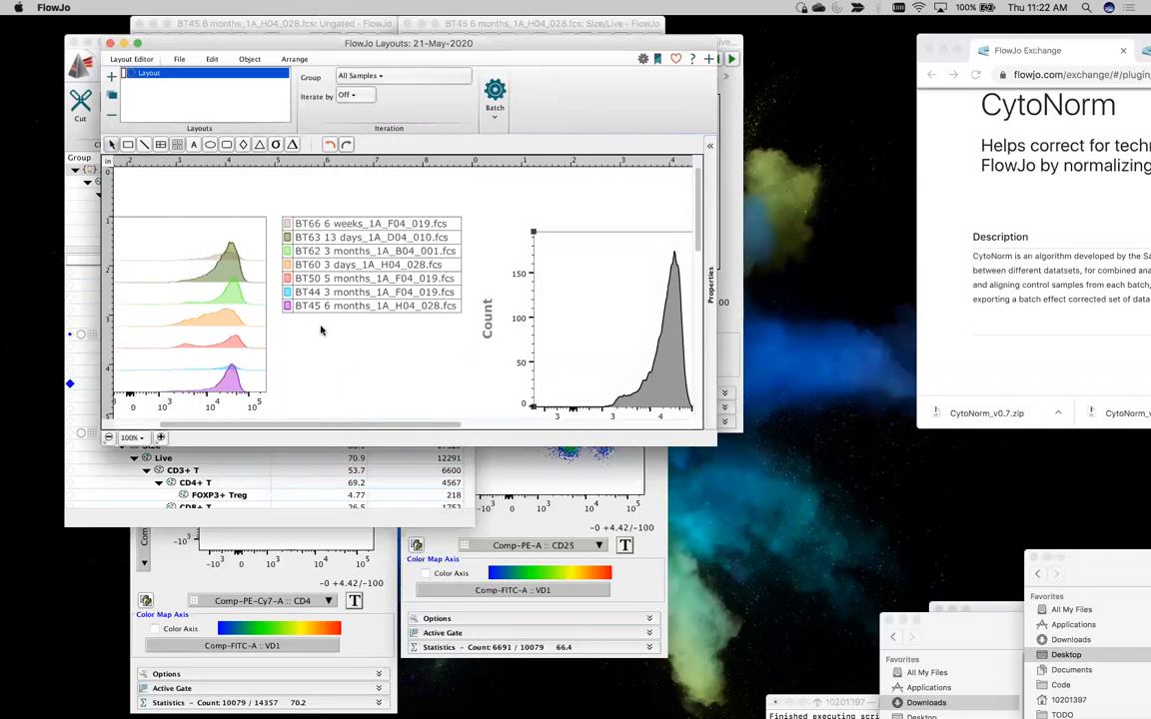
scroll(321, 327, left, 3)
scroll(320, 327, down, 1)
scroll(321, 327, up, 1)
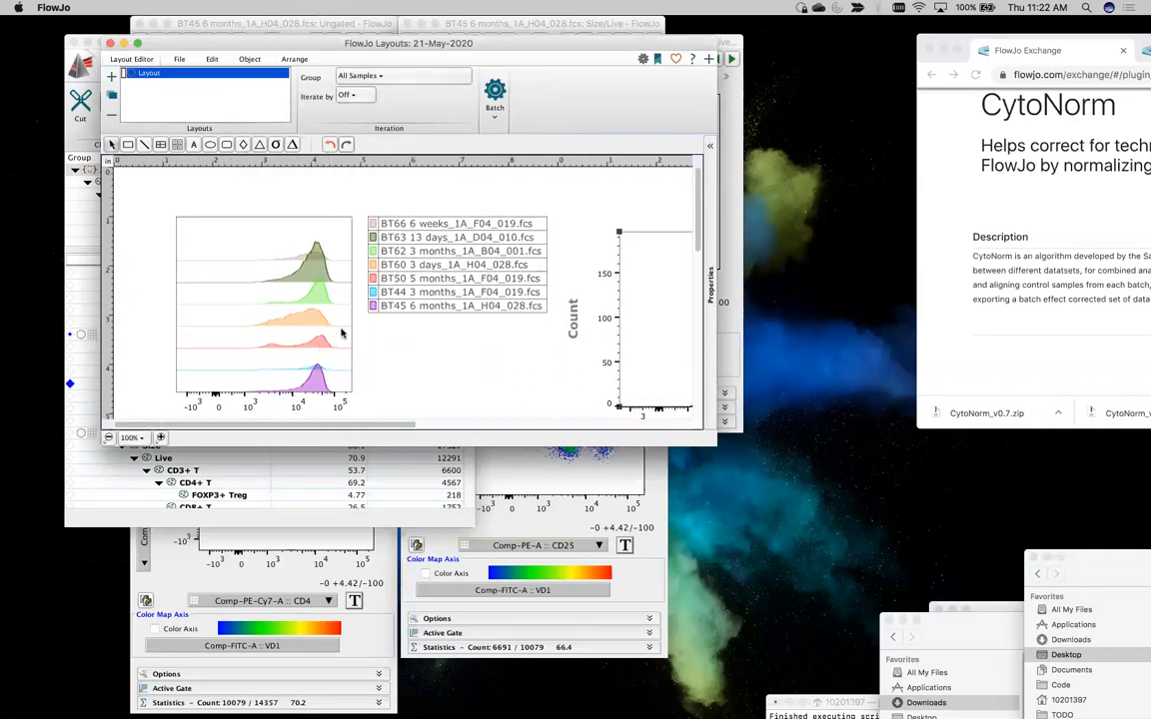
click(430, 313)
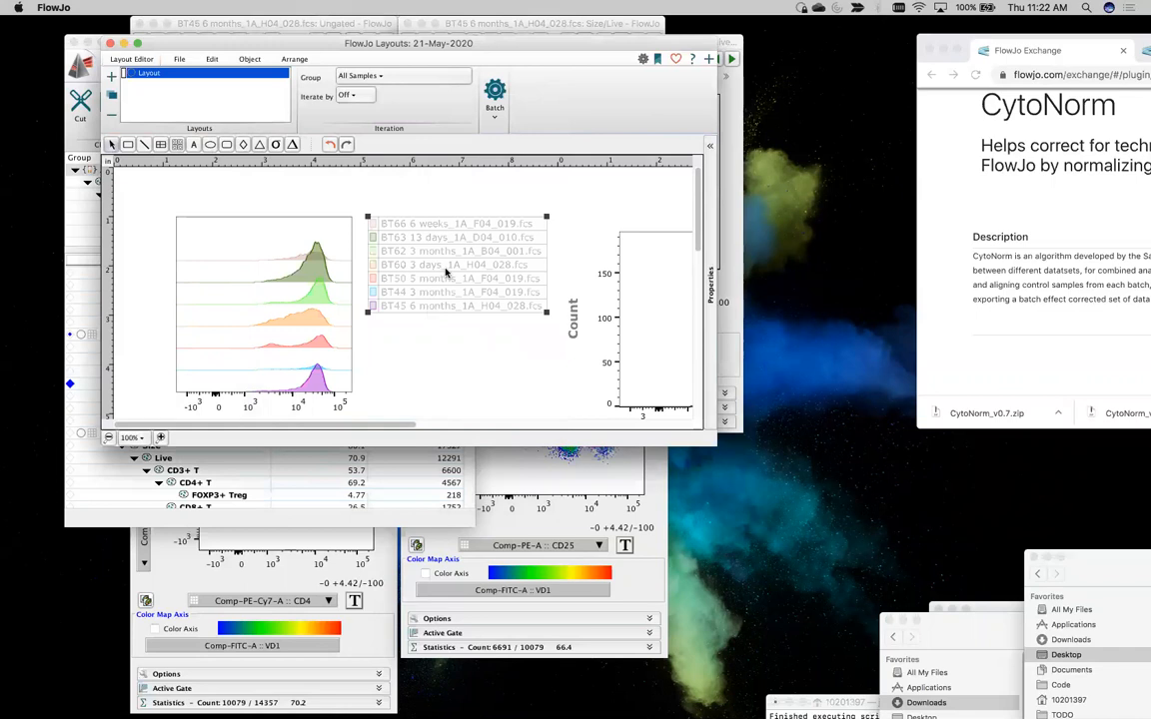
double_click(444, 268)
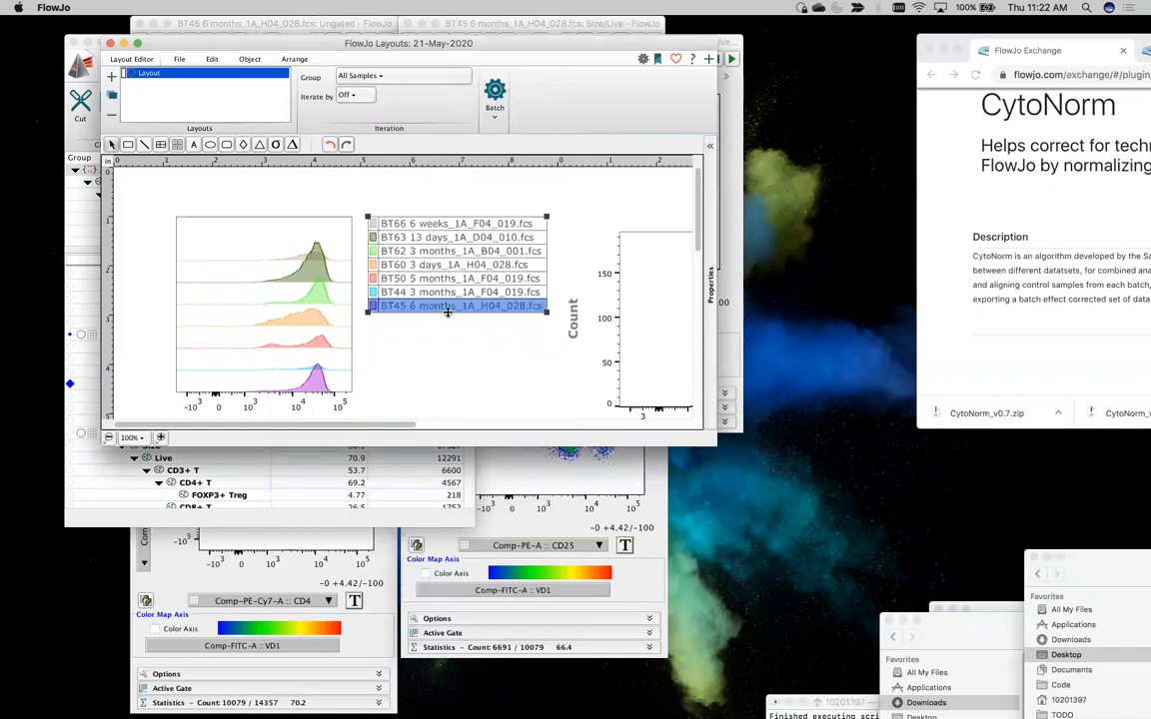
click(432, 347)
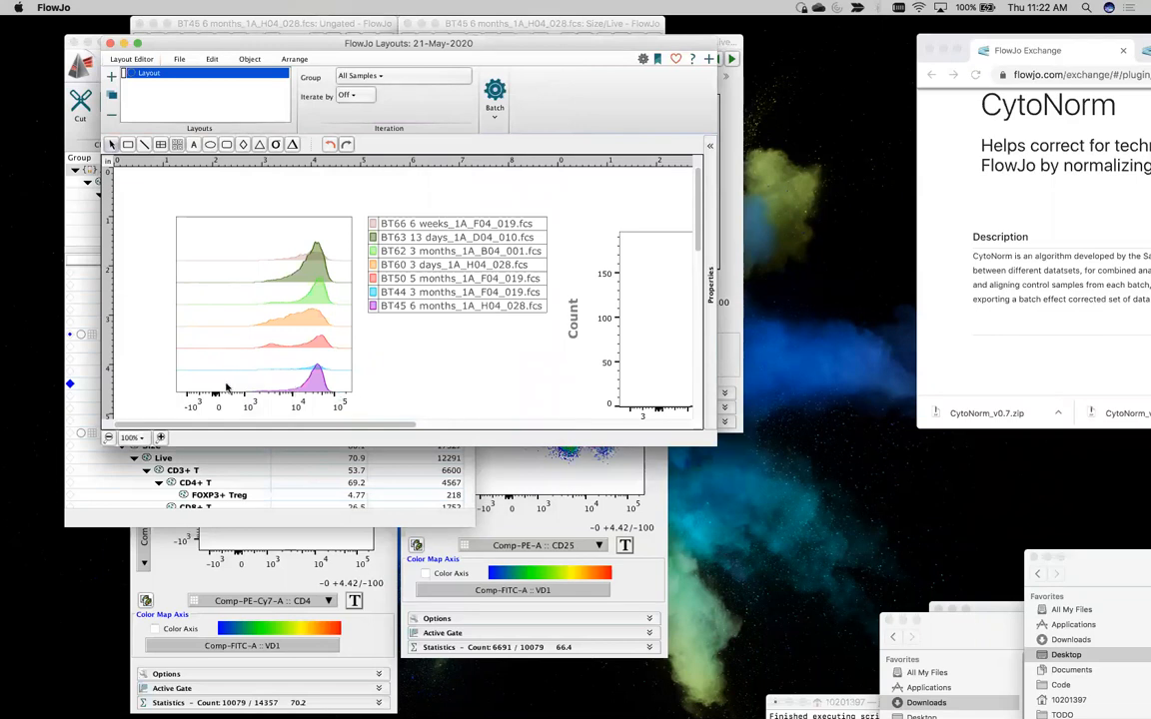
Overlay the equivalent CD4+ T populations of the other Corrected group samples onto the Norm_BT45 CD45RA histogram in the layout
click(256, 521)
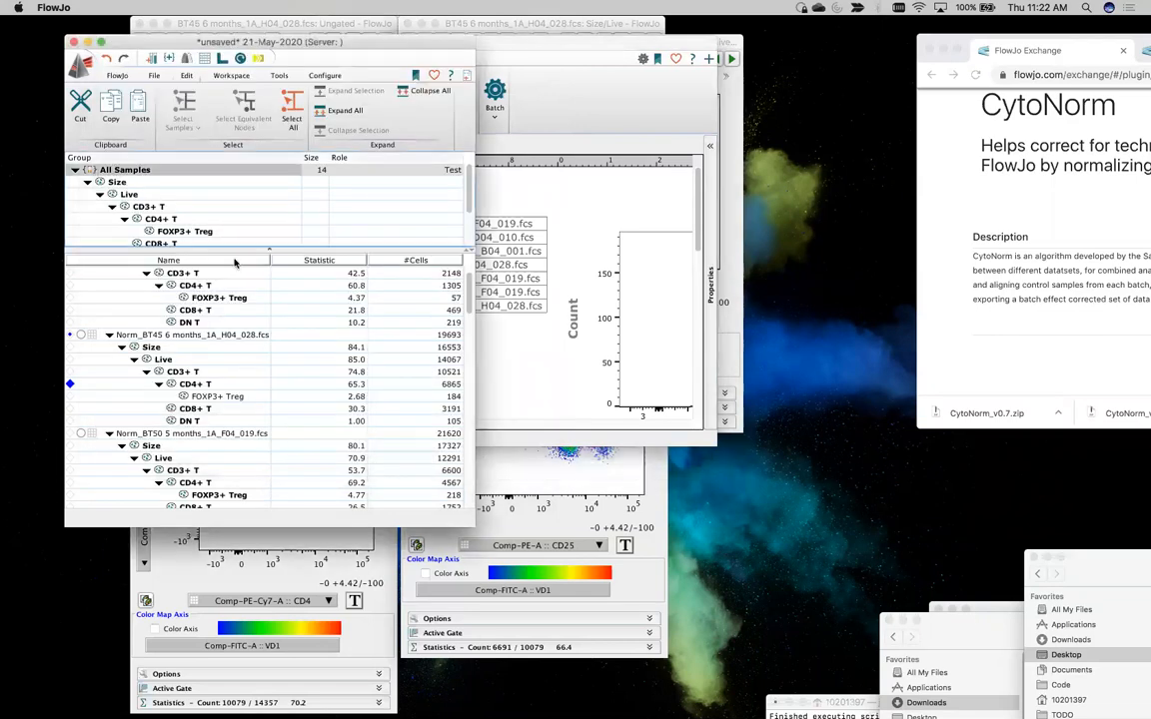
scroll(179, 204, down, 3)
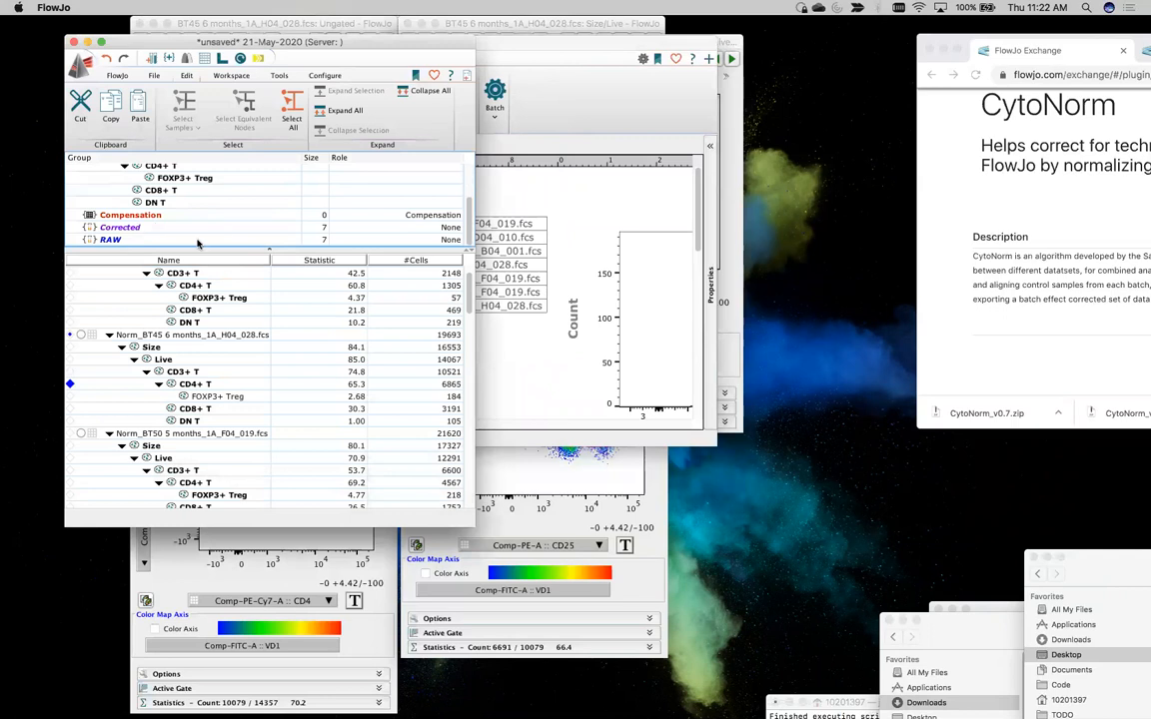
click(196, 228)
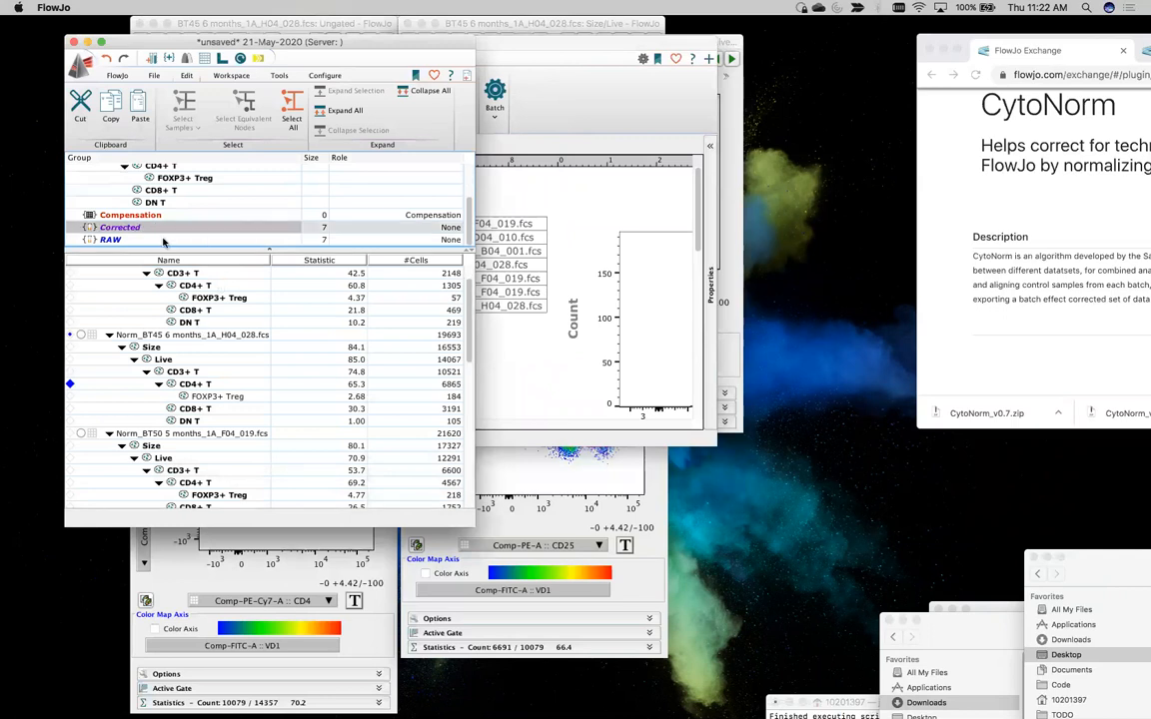
click(194, 385)
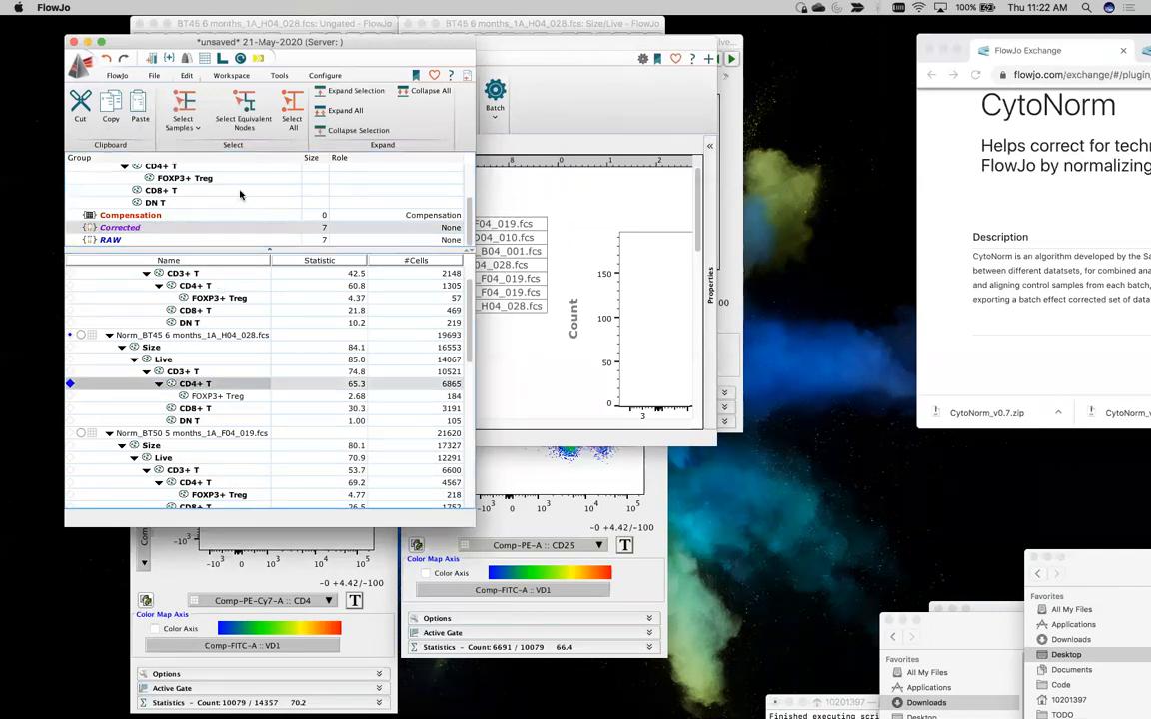
scroll(262, 345, up, 3)
scroll(261, 344, down, 3)
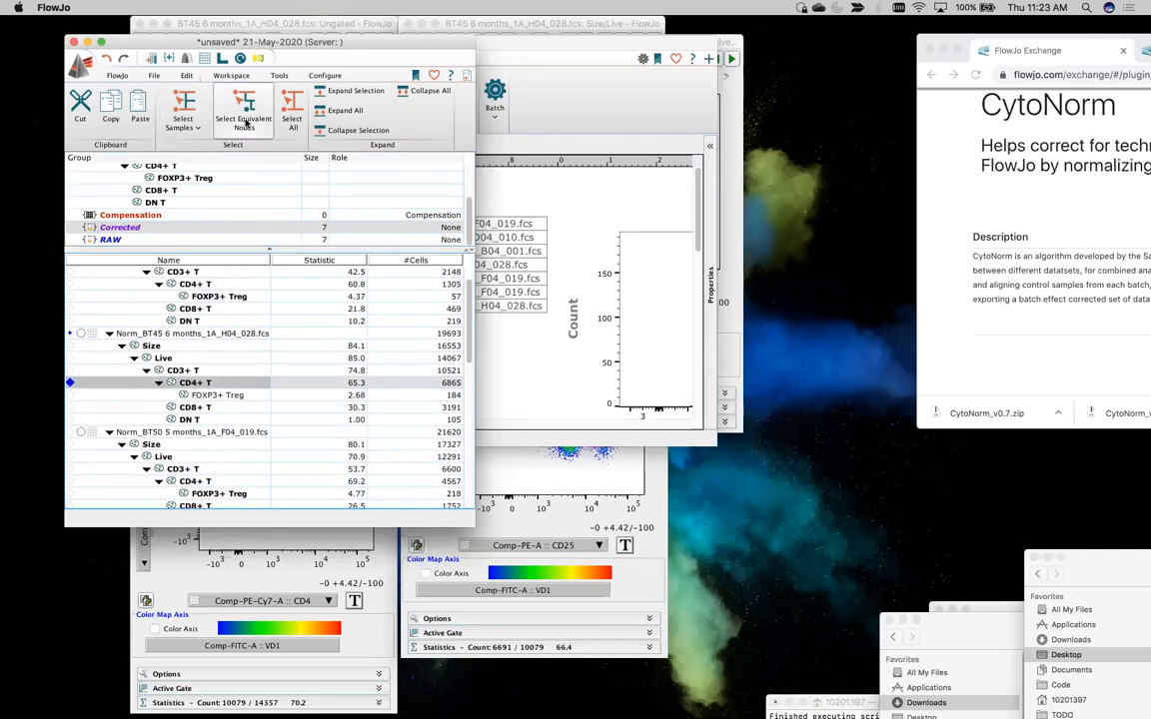
click(243, 112)
super+click(207, 383)
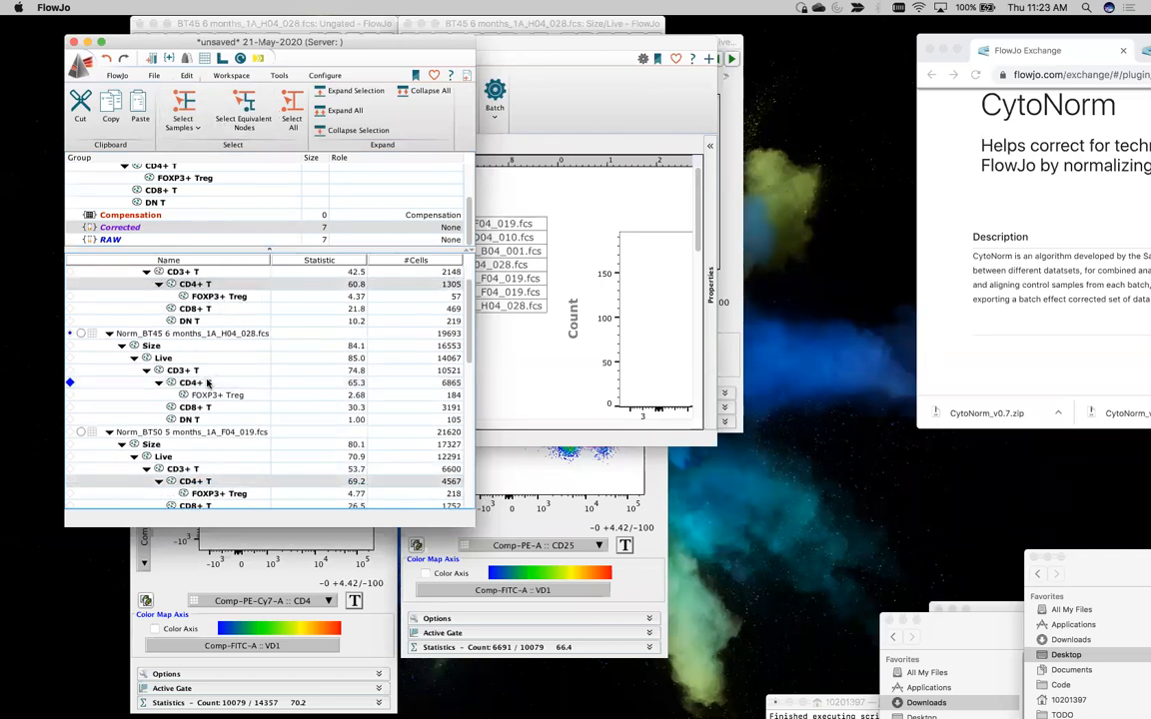
drag(180, 483, 644, 334)
click(571, 379)
Replace the Subset Name column in the normalized overlay's legend with Sample Name
scroll(568, 383, right, 5)
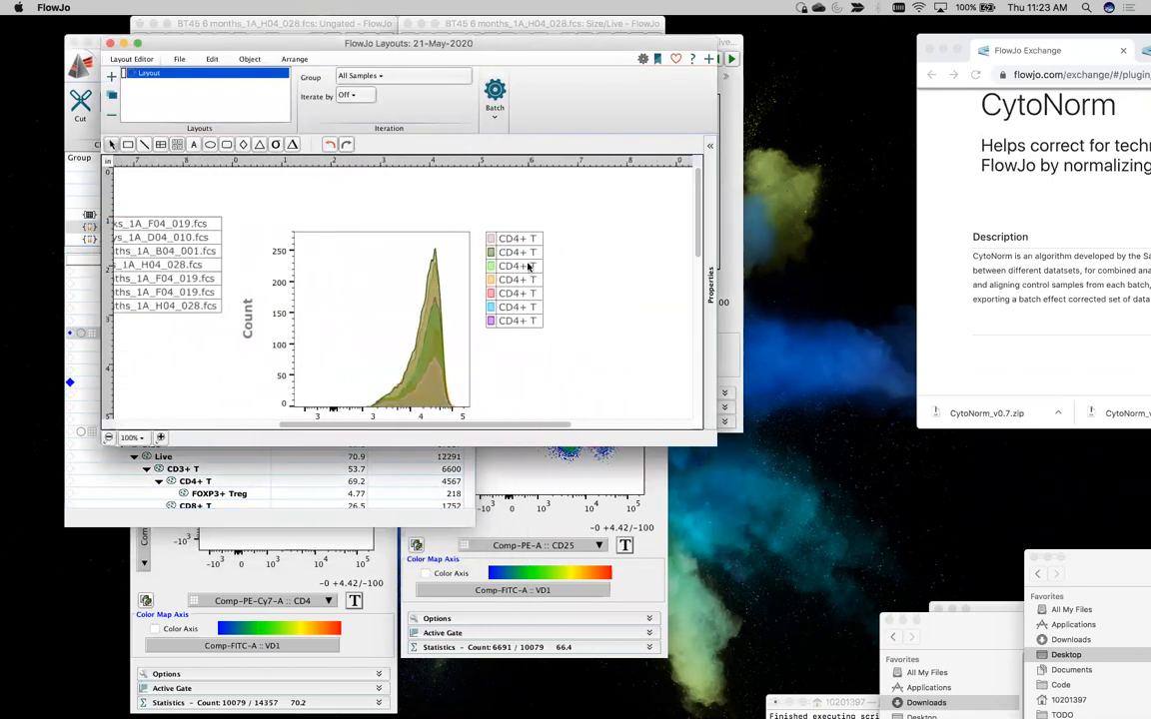
double_click(519, 247)
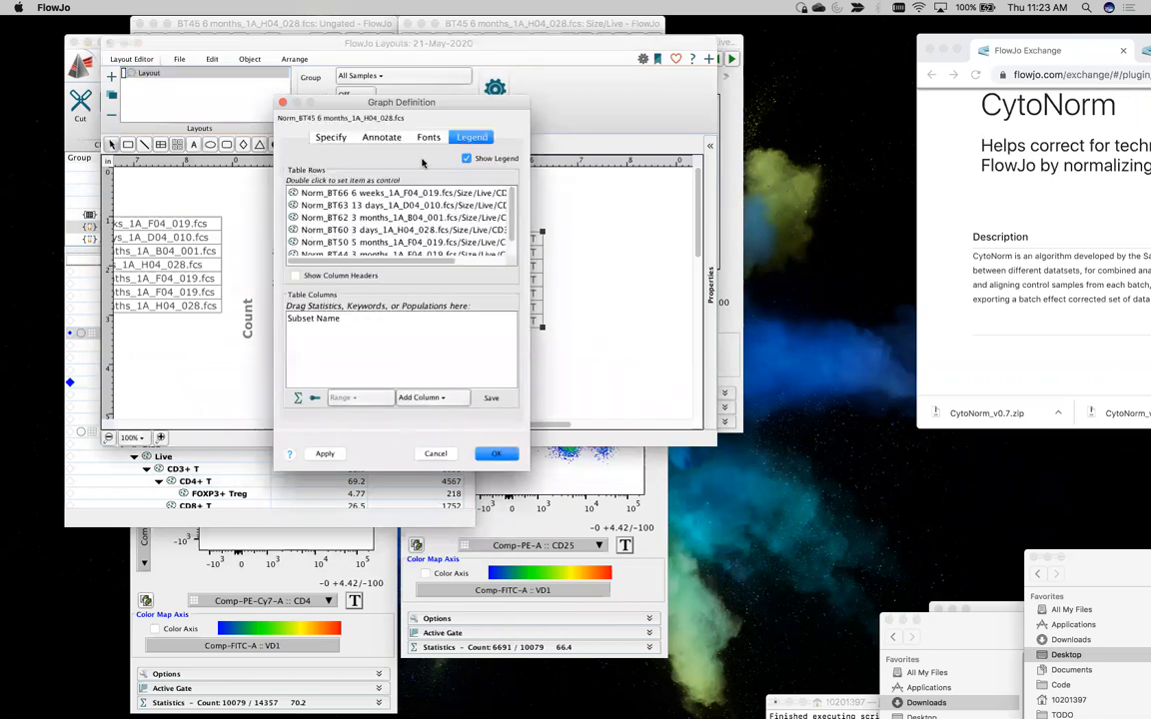
click(326, 319)
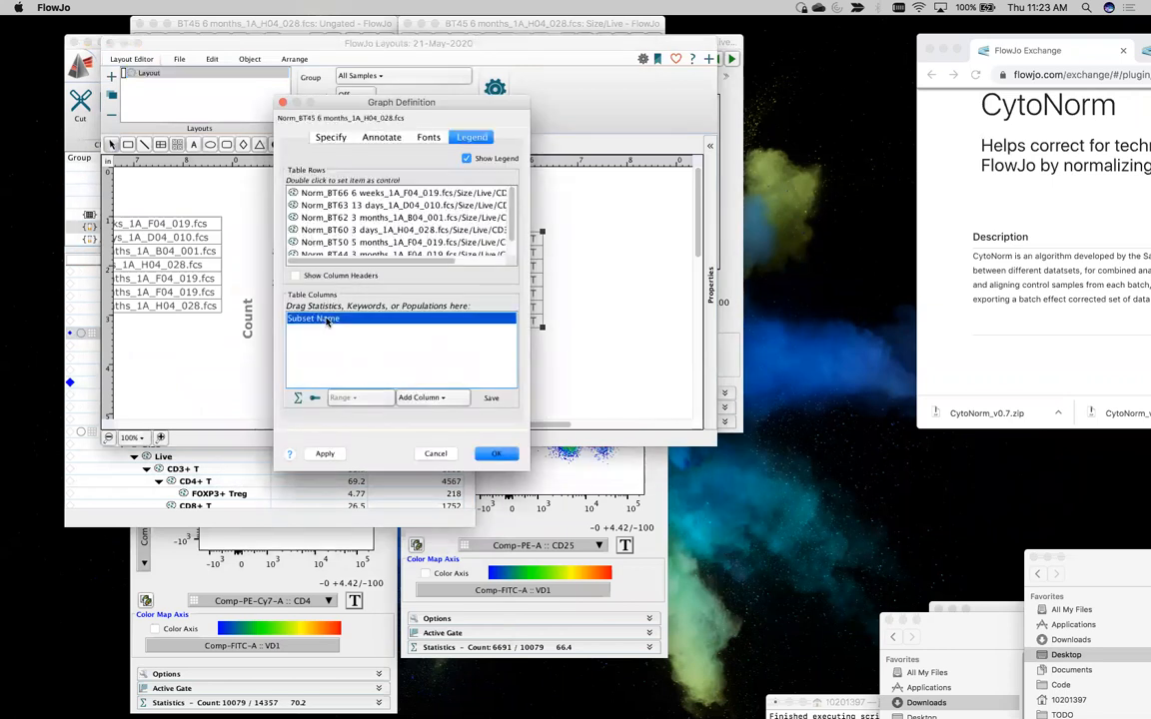
key(Delete)
click(425, 397)
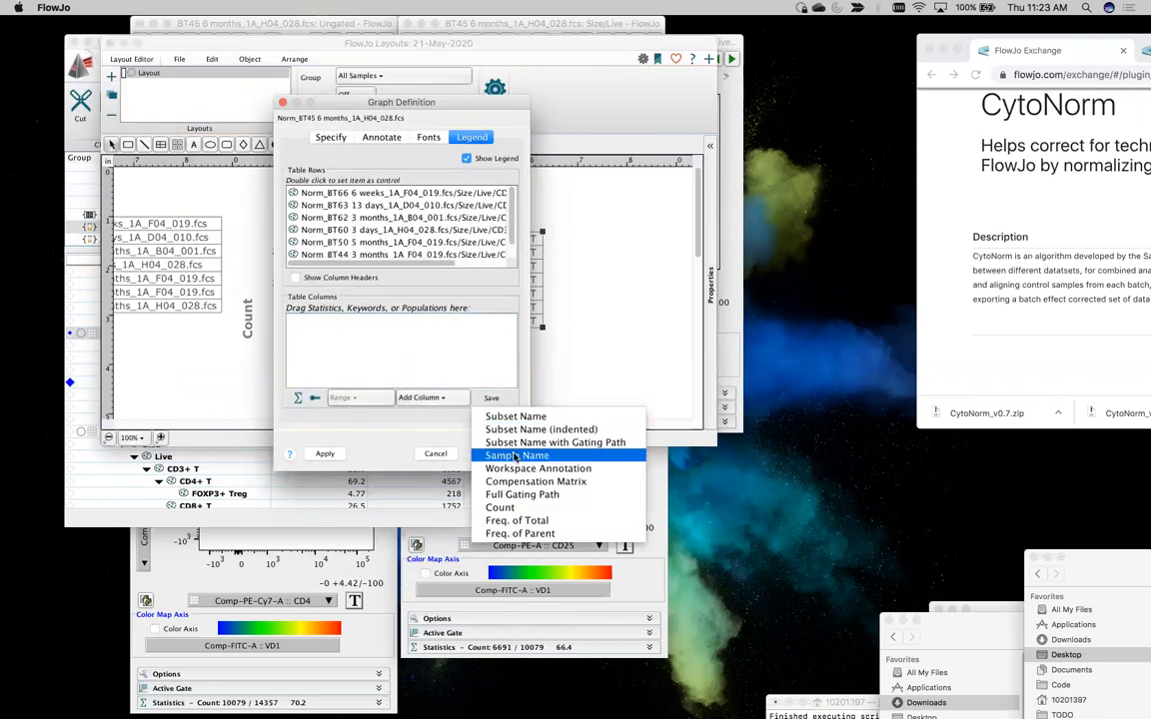
click(462, 455)
click(325, 453)
click(494, 454)
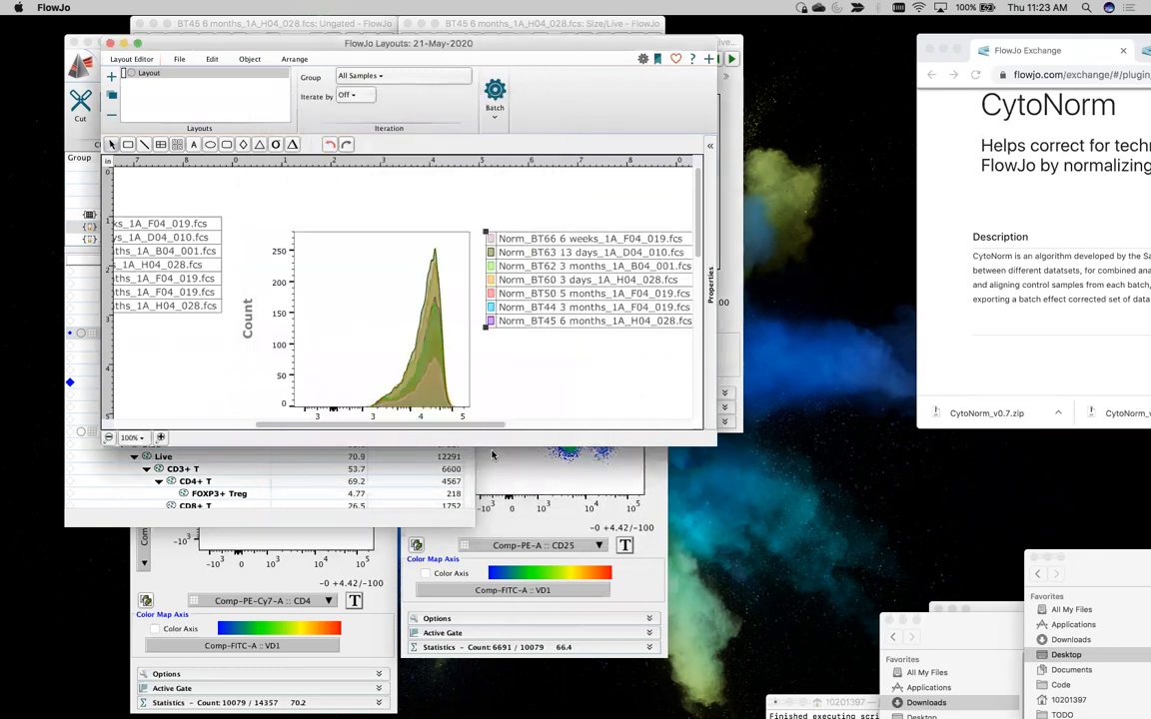
Set the normalized CD4+ T overlay's histograms to Half Offset
right_click(404, 328)
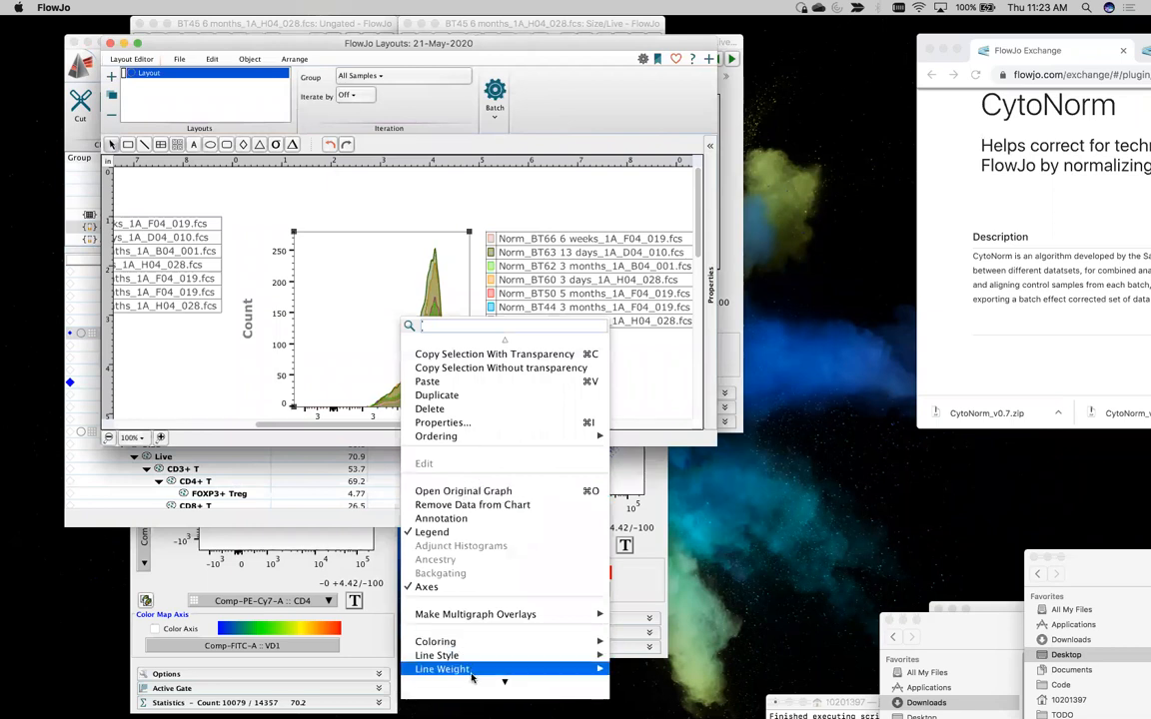
mouse_move(514, 673)
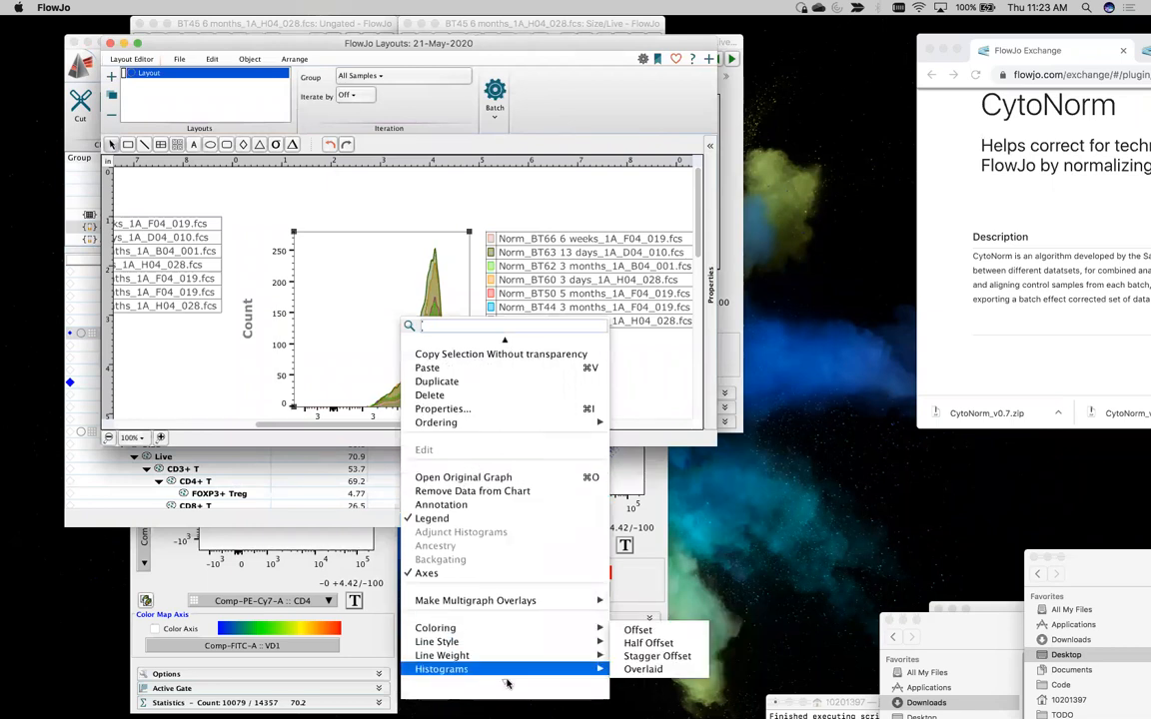
click(637, 647)
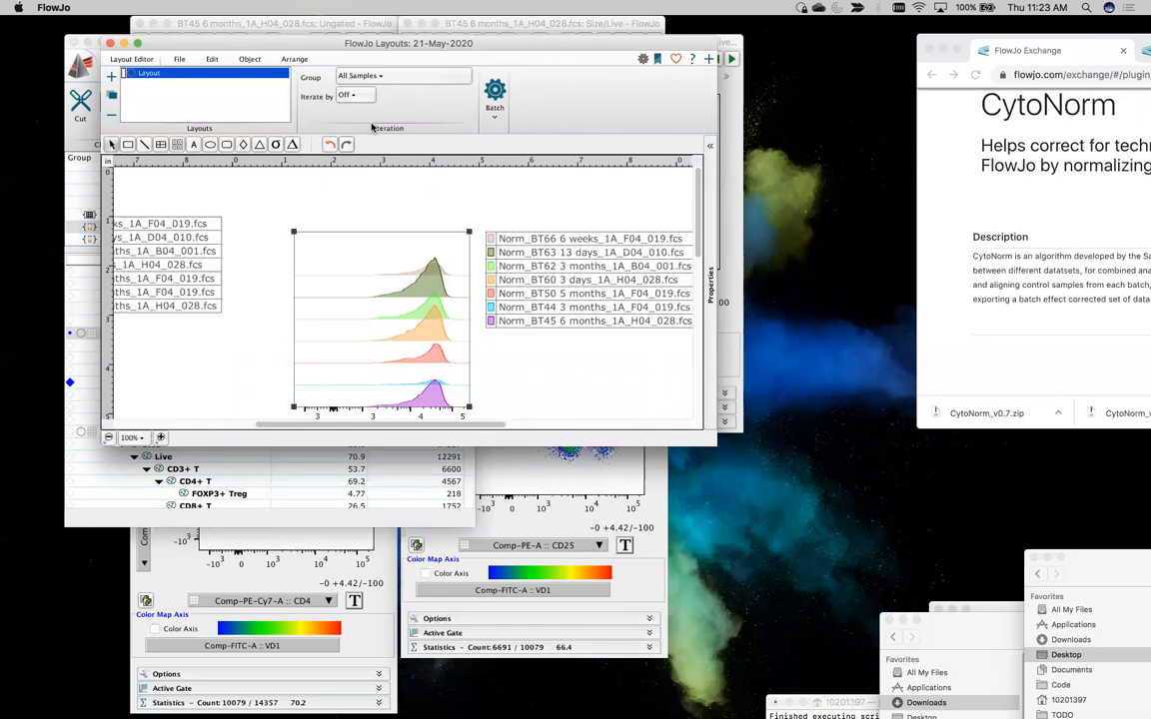
Reposition the layout window and make it taller so the overlays fit with their CD45RA axes
drag(318, 43, 428, 23)
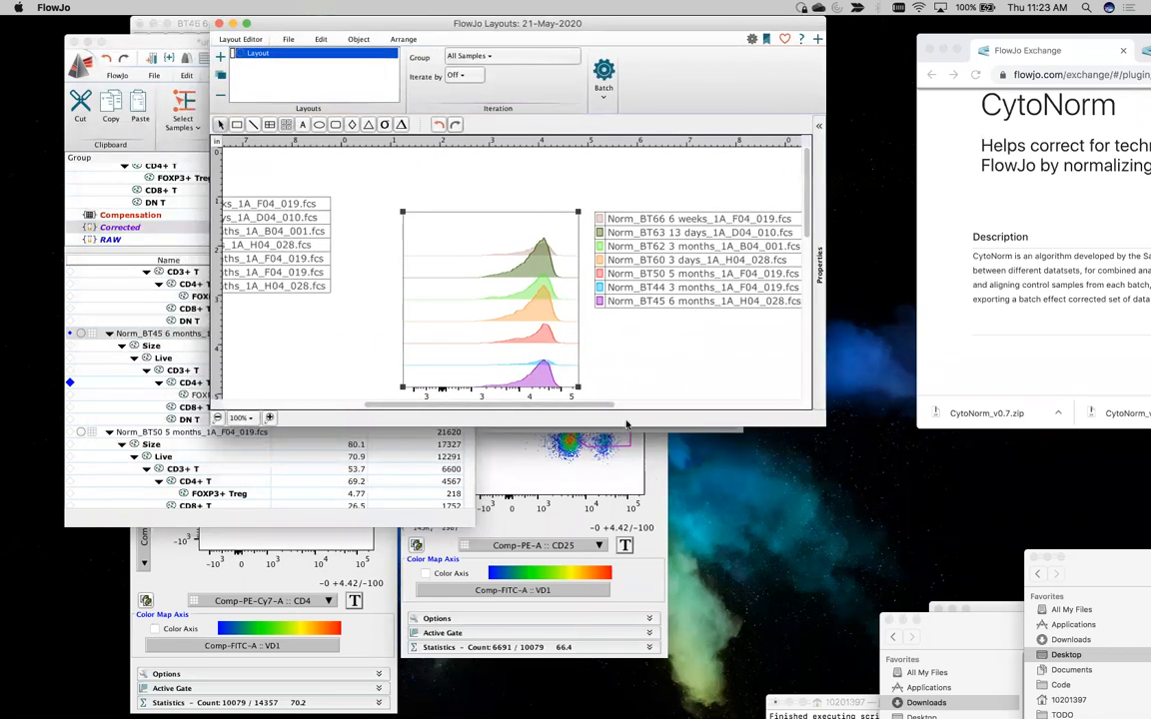
drag(625, 426, 655, 629)
drag(590, 607, 474, 602)
scroll(476, 599, right, 5)
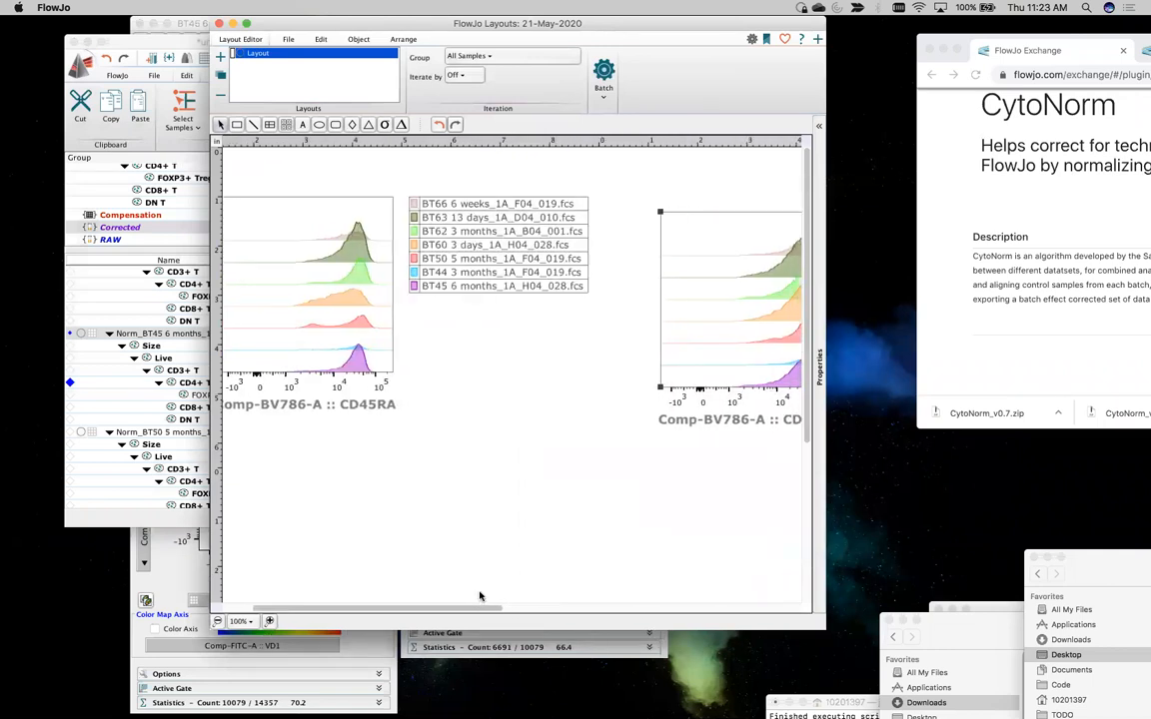
Line up the raw overlay directly beside the normalized overlay and place the raw sample legend beneath them
drag(278, 283, 339, 294)
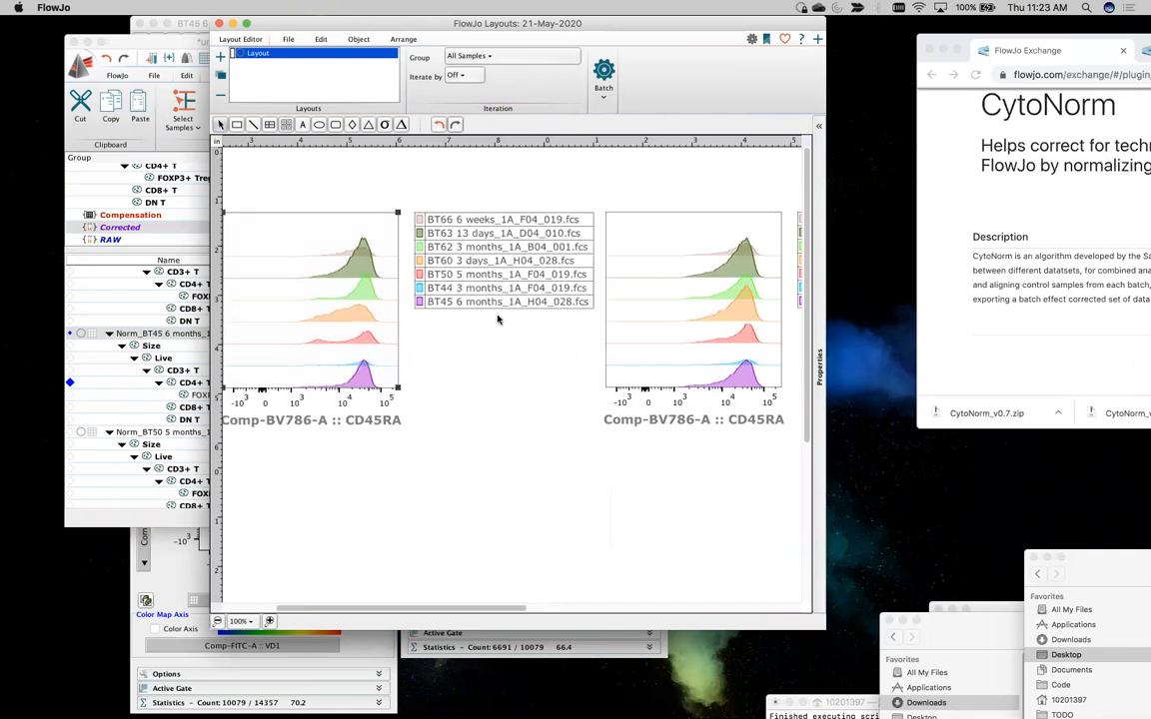
drag(487, 223, 493, 510)
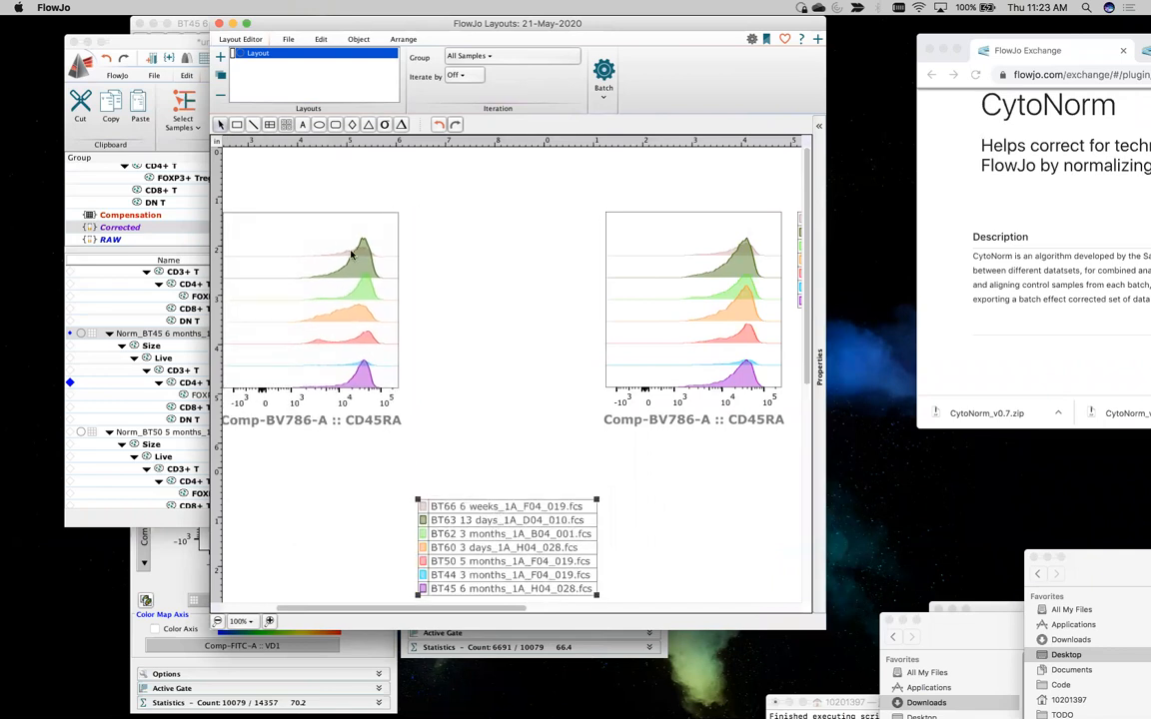
drag(312, 237, 497, 237)
click(508, 540)
drag(687, 511, 602, 457)
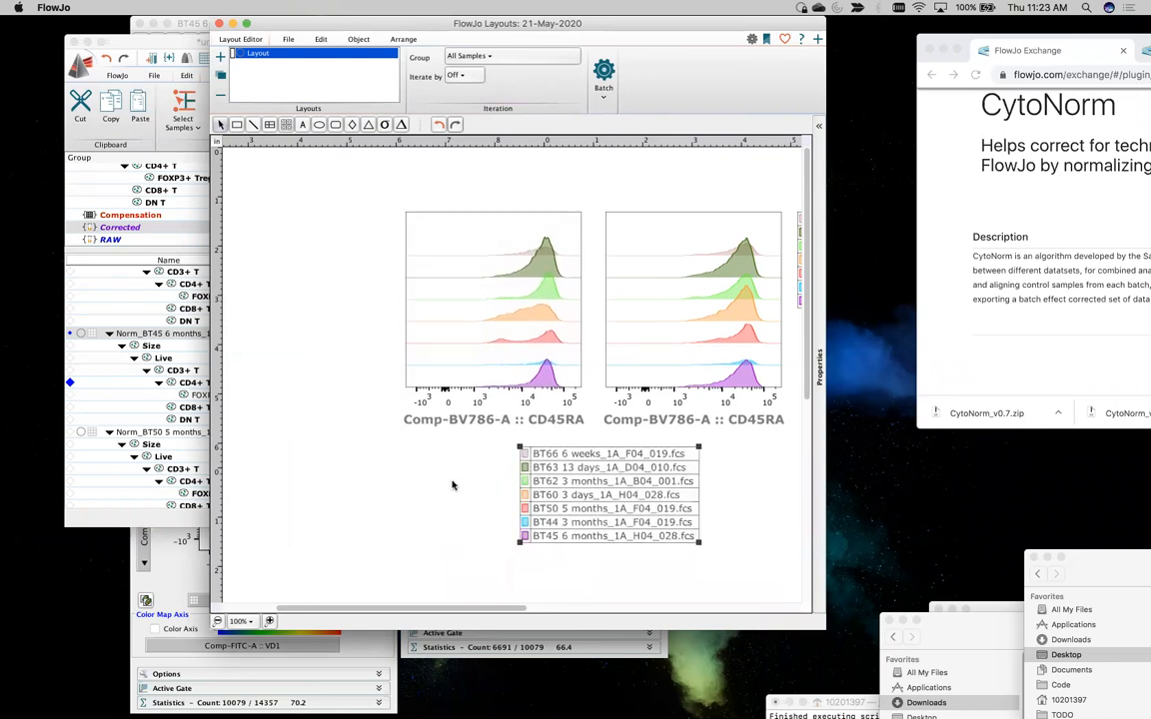
Compare the raw and normalized CD4+ T CD45RA histogram overlays sample by sample
scroll(391, 419, right, 3)
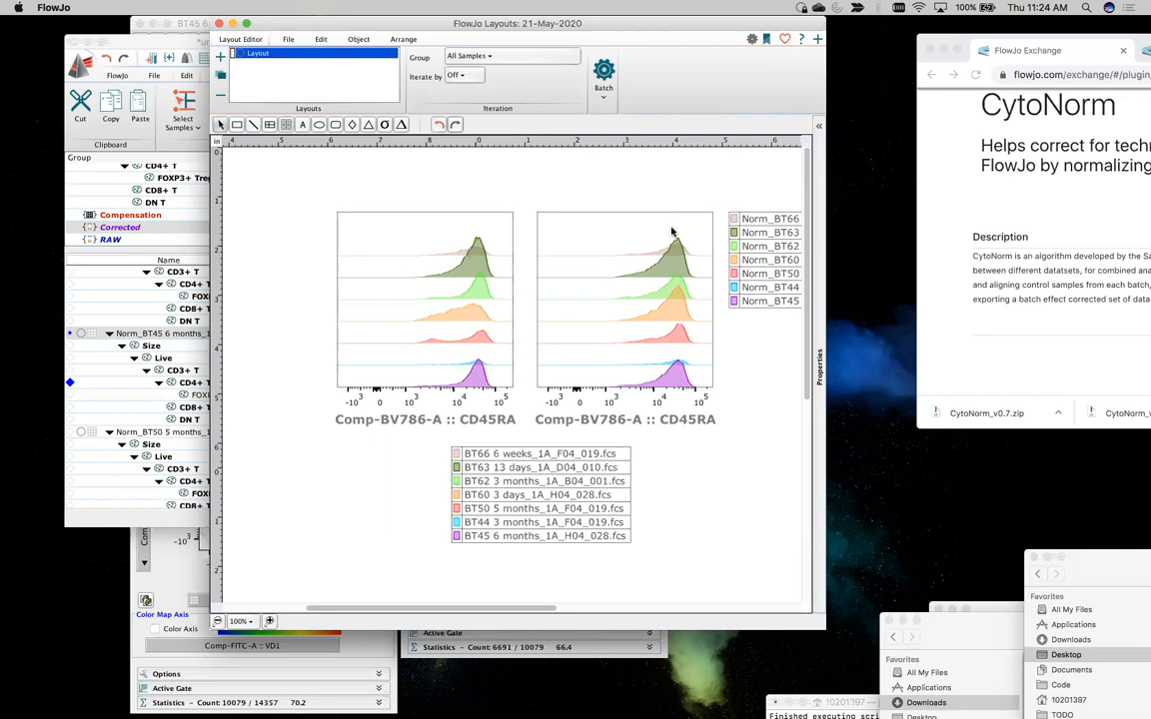
scroll(448, 397, right, 3)
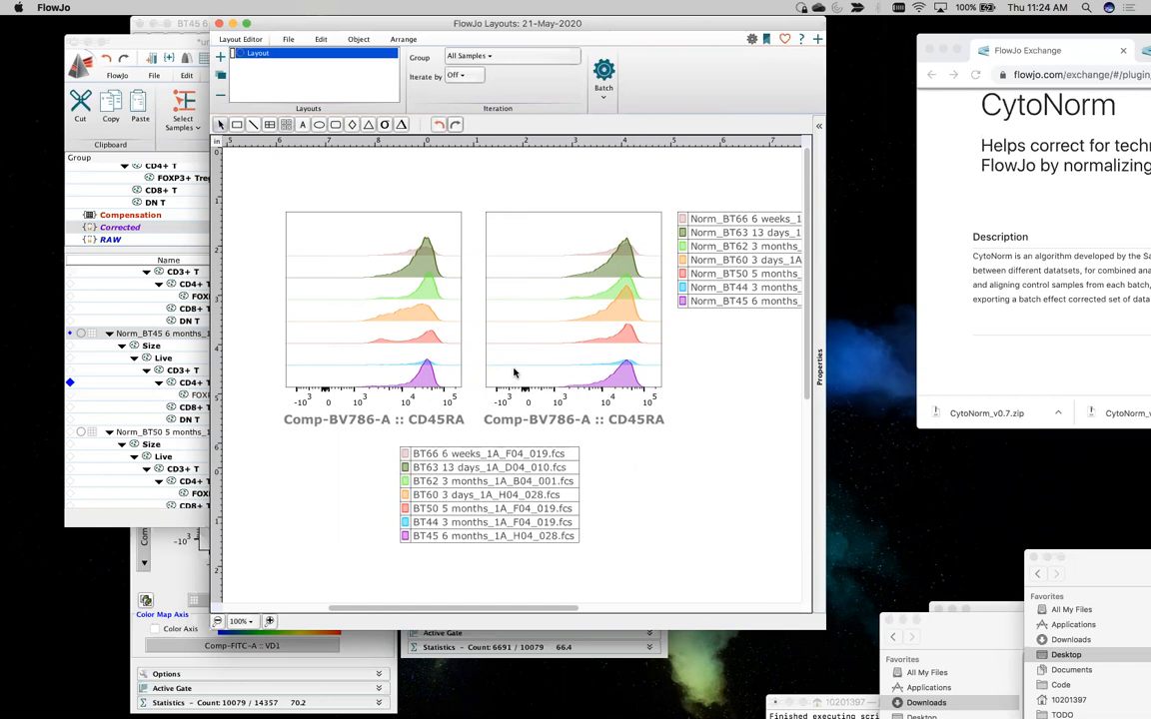
scroll(515, 373, right, 2)
scroll(515, 373, left, 5)
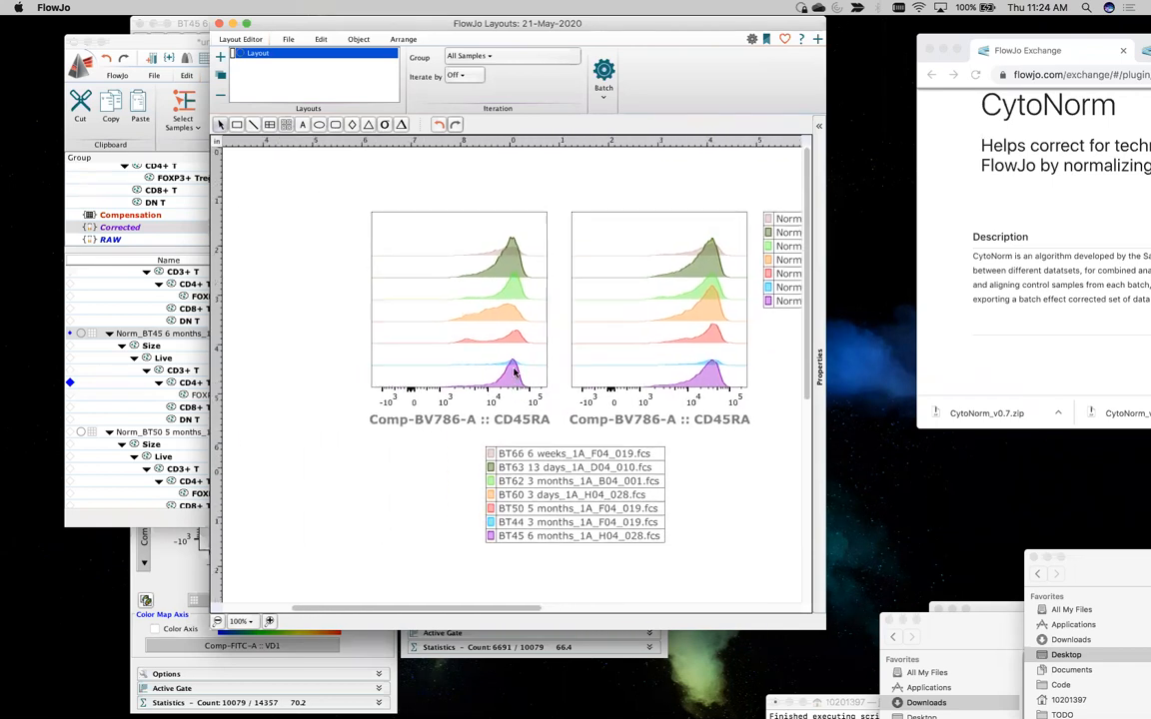